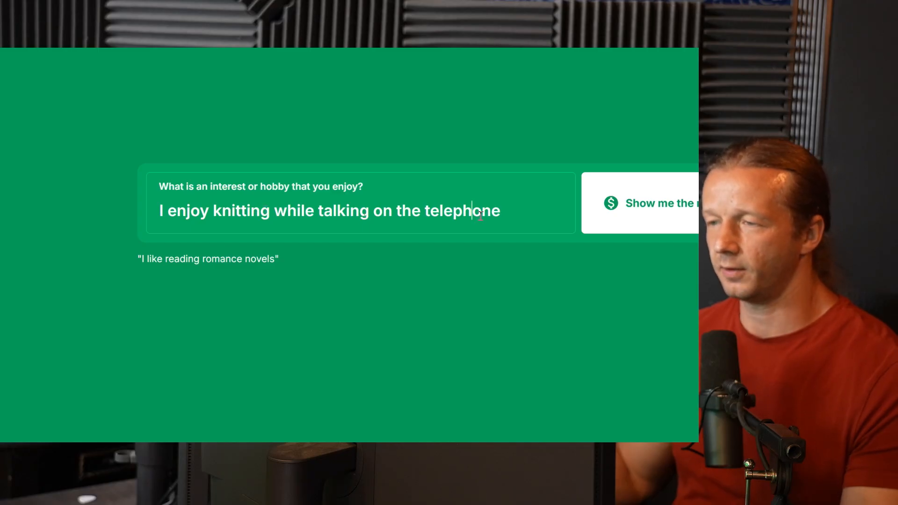
- Submit the hobby "I enjoy knitting while talking on the telephone" and review the business ideas generated for it
{"action": "left_click", "coordinate": [626, 216]}
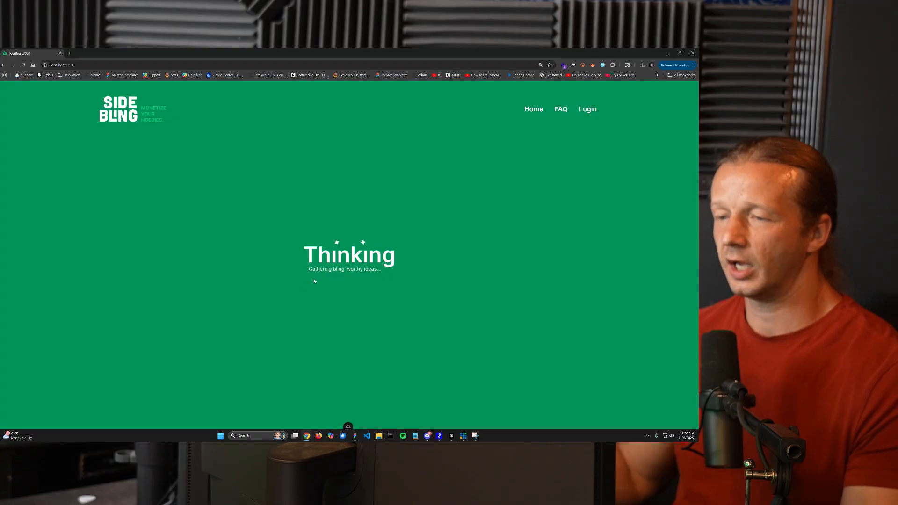
{"action": "scroll", "coordinate": [351, 274], "scroll_direction": "down", "scroll_amount": 3}
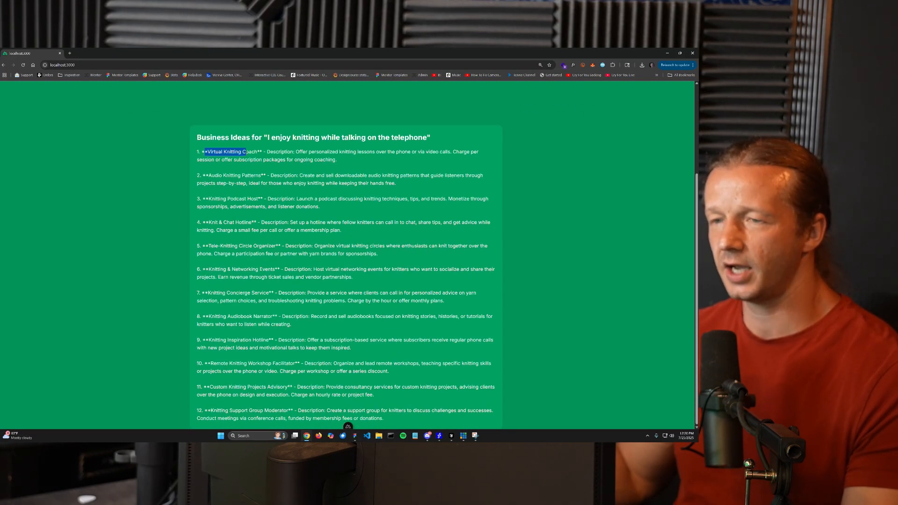
{"action": "left_click_drag", "start_coordinate": [301, 154], "coordinate": [350, 162]}
{"action": "left_click", "coordinate": [351, 162]}
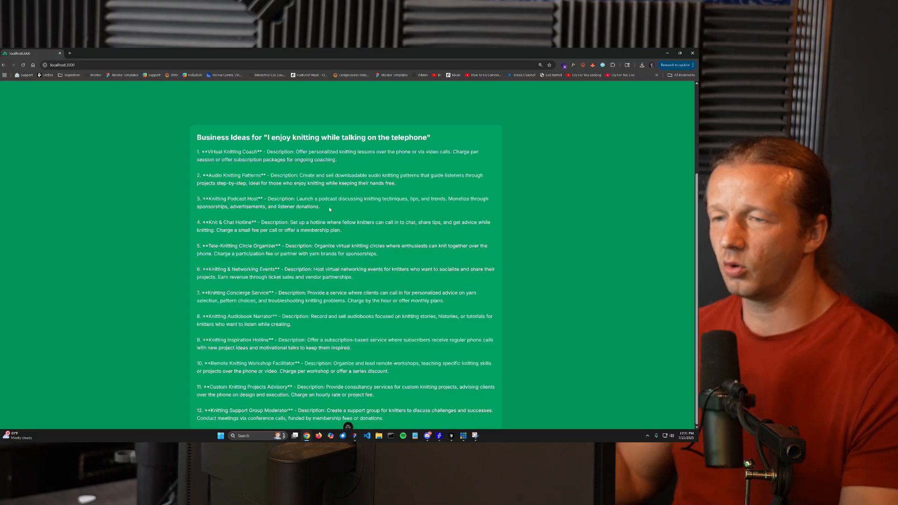
{"action": "scroll", "coordinate": [329, 206], "scroll_direction": "up", "scroll_amount": 3}
{"action": "left_click_drag", "start_coordinate": [196, 261], "coordinate": [456, 328]}
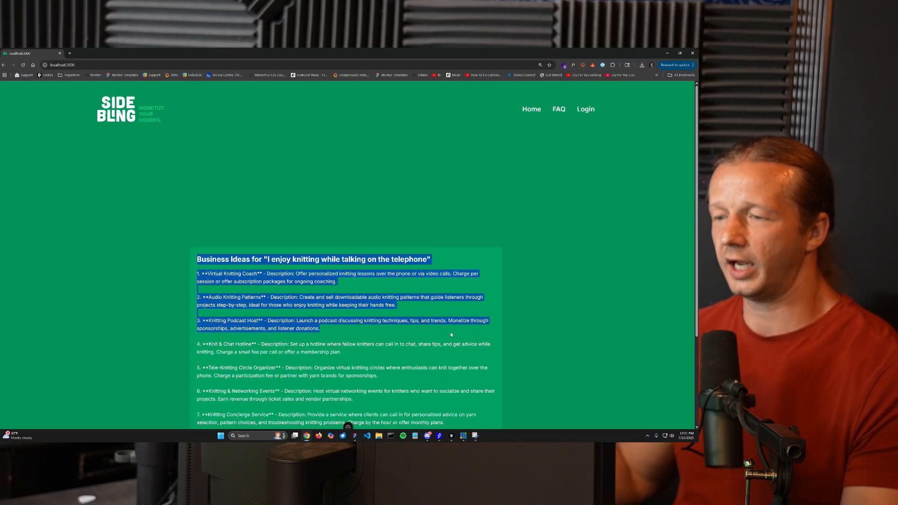
{"action": "left_click", "coordinate": [457, 323]}
{"action": "scroll", "coordinate": [459, 316], "scroll_direction": "down", "scroll_amount": 3}
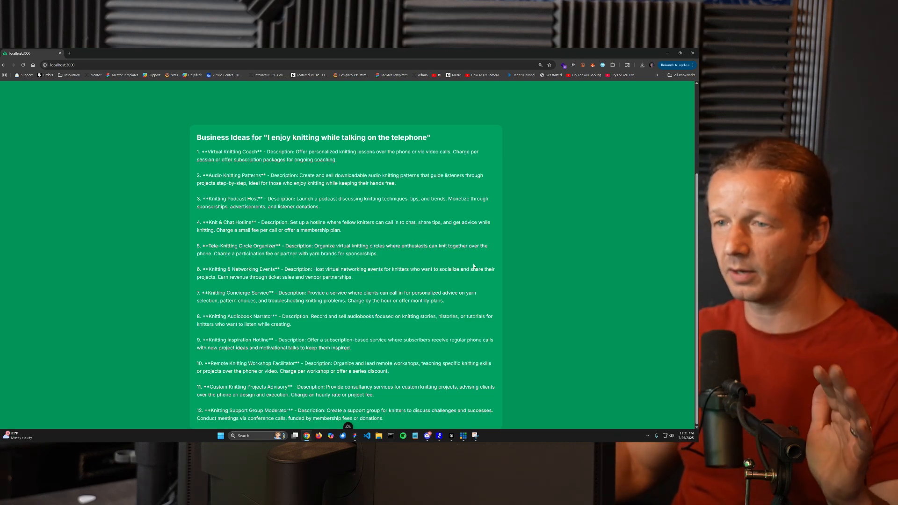
{"action": "scroll", "coordinate": [405, 287], "scroll_direction": "up", "scroll_amount": 3}
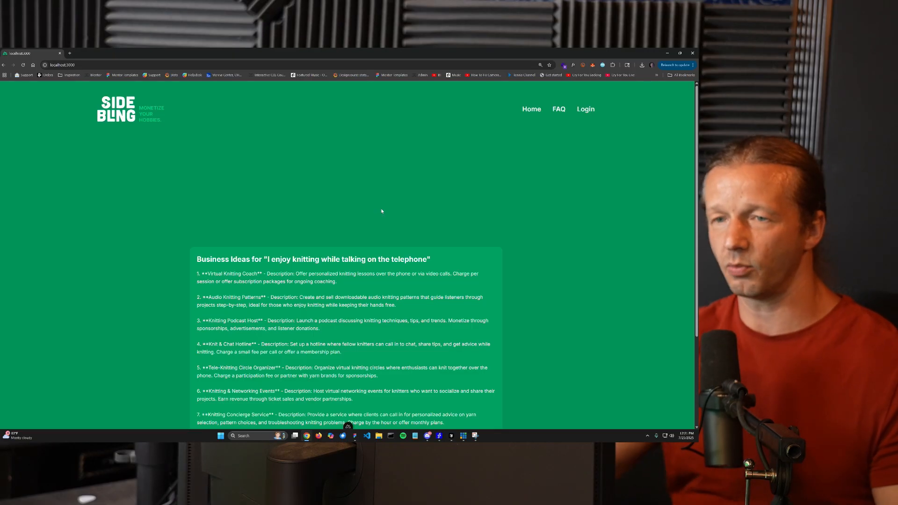
- Switch to the SideBling Design file in Figma and duplicate the LOADING SCREEN frame beside the original
{"action": "left_click", "coordinate": [667, 52]}
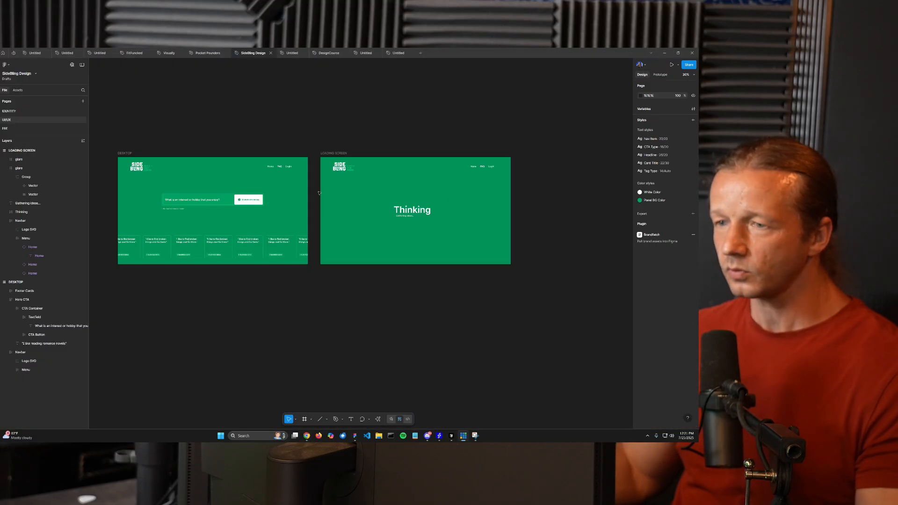
{"action": "left_click_drag", "start_coordinate": [246, 133], "coordinate": [256, 138]}
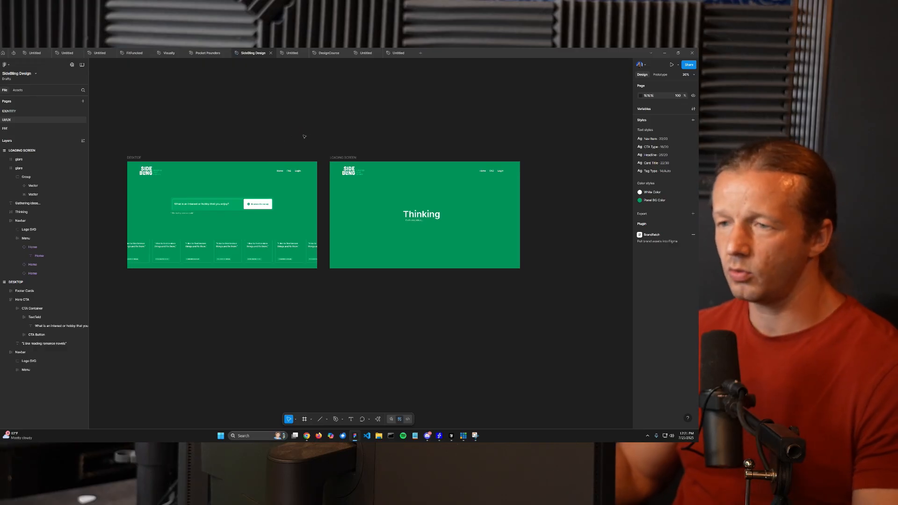
{"action": "left_click_drag", "start_coordinate": [293, 139], "coordinate": [321, 150]}
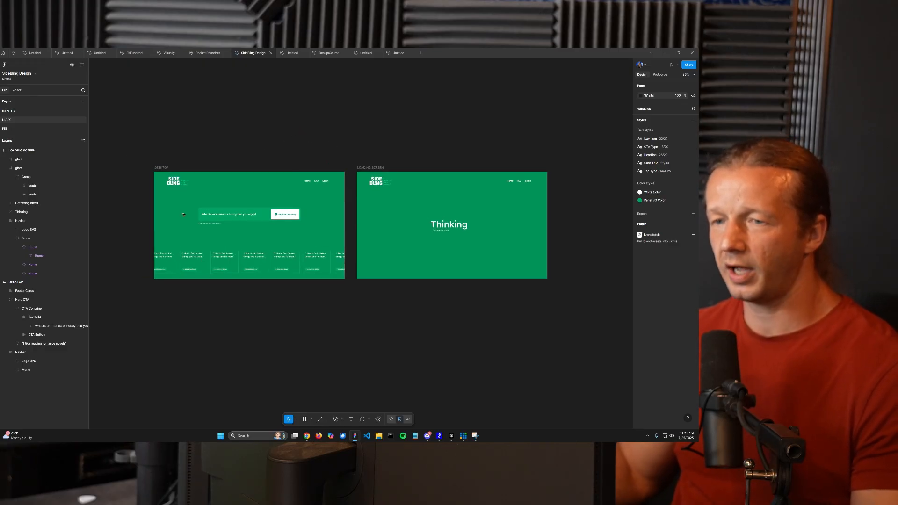
{"action": "scroll", "coordinate": [181, 216], "scroll_direction": "up", "scroll_amount": 5}
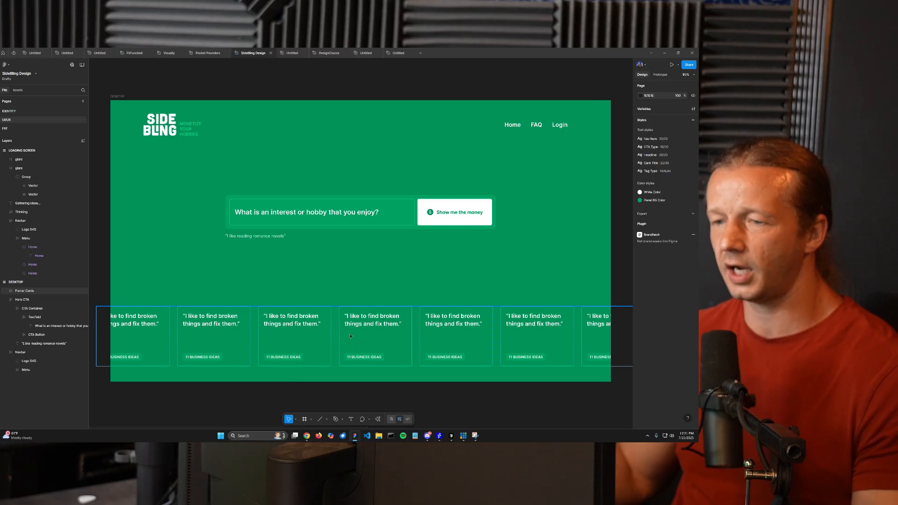
{"action": "left_click_drag", "start_coordinate": [486, 265], "coordinate": [151, 274]}
{"action": "left_click_drag", "start_coordinate": [357, 266], "coordinate": [151, 254]}
{"action": "scroll", "coordinate": [361, 203], "scroll_direction": "down", "scroll_amount": 5}
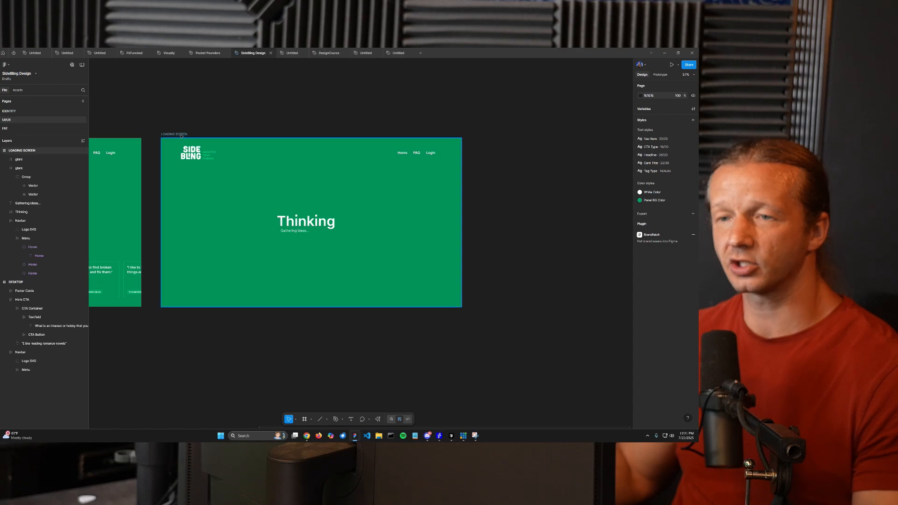
{"action": "left_click_drag", "start_coordinate": [216, 129], "coordinate": [244, 115]}
{"action": "left_click", "coordinate": [485, 116]}
- Rename the duplicated LOADING SCREEN frame as INITIAL PROMPT RESULTS
{"action": "scroll", "coordinate": [208, 131], "scroll_direction": "up", "scroll_amount": 3}
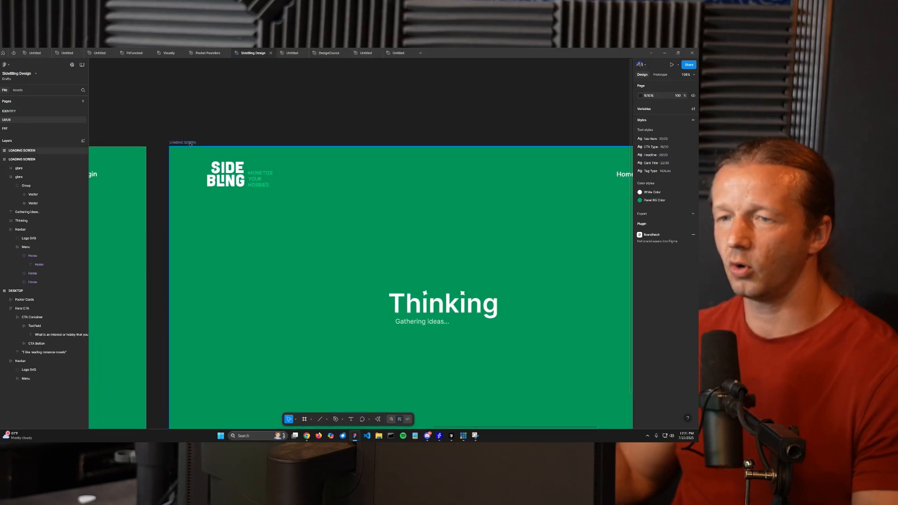
{"action": "double_click", "coordinate": [183, 143]}
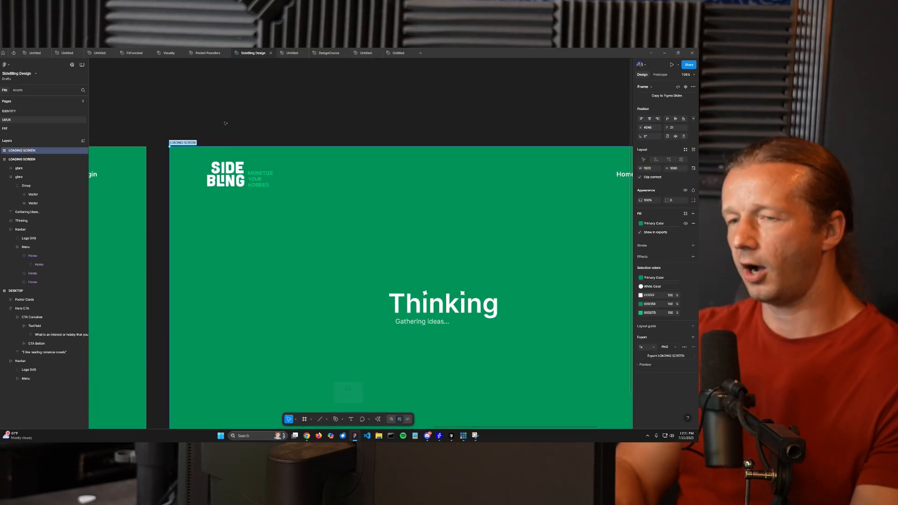
{"action": "key", "text": "Caps_Lock"}
{"action": "type", "text": "N"}
{"action": "type", "text": "NITIAL PROMPT RESULTS"}
{"action": "key", "text": "Return"}
{"action": "key", "text": "Caps_Lock"}
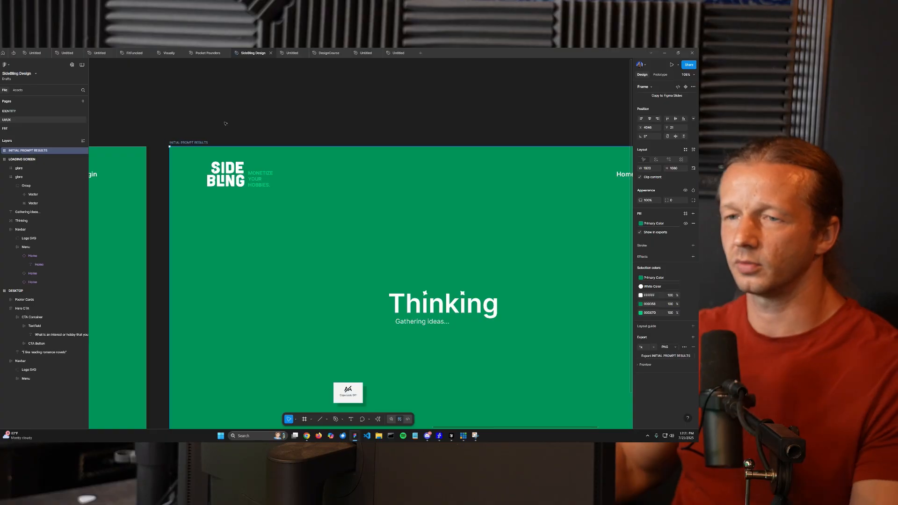
{"action": "left_click", "coordinate": [224, 123]}
- Delete the "Gathering ideas..." and "Thinking" texts from the INITIAL PROMPT RESULTS frame
{"action": "scroll", "coordinate": [167, 141], "scroll_direction": "up", "scroll_amount": 6}
{"action": "scroll", "coordinate": [168, 160], "scroll_direction": "down", "scroll_amount": 8}
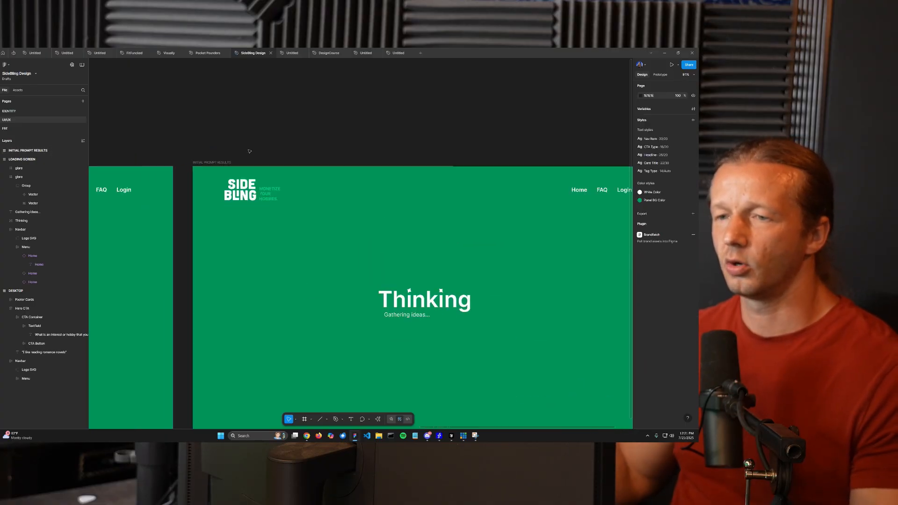
{"action": "left_click_drag", "start_coordinate": [382, 225], "coordinate": [367, 194]}
{"action": "left_click", "coordinate": [351, 241]}
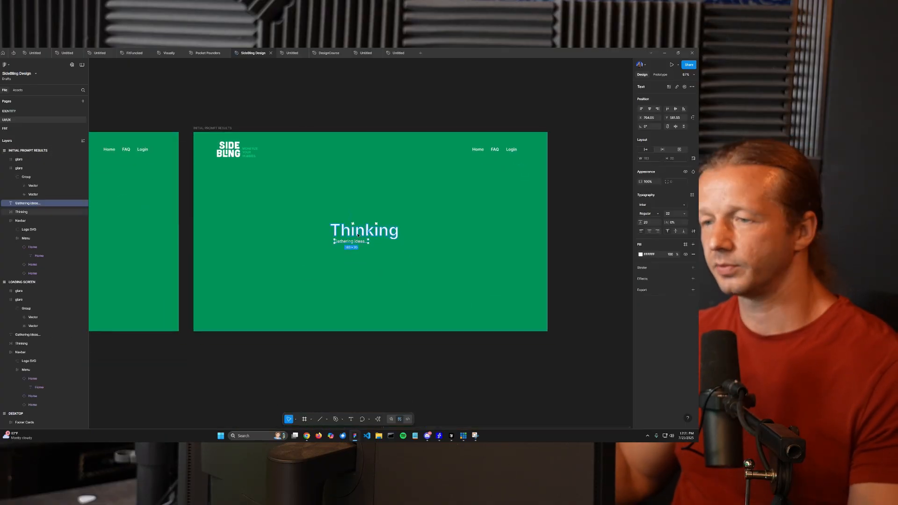
{"action": "key", "text": "Delete"}
{"action": "left_click", "coordinate": [358, 234]}
{"action": "key", "text": "Delete"}
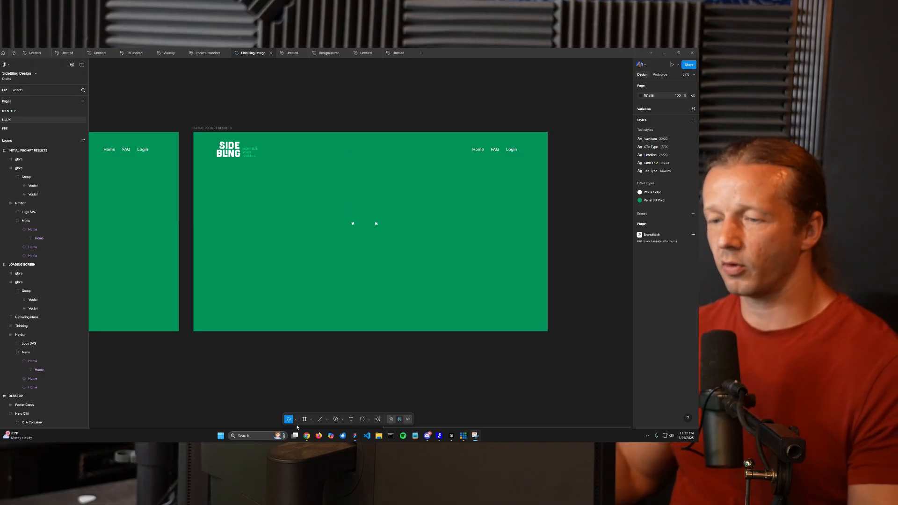
- Switch to the browser, look over the full list of knitting business ideas and enlarge the page for reading
{"action": "mouse_move", "coordinate": [306, 435]}
{"action": "left_click", "coordinate": [336, 410]}
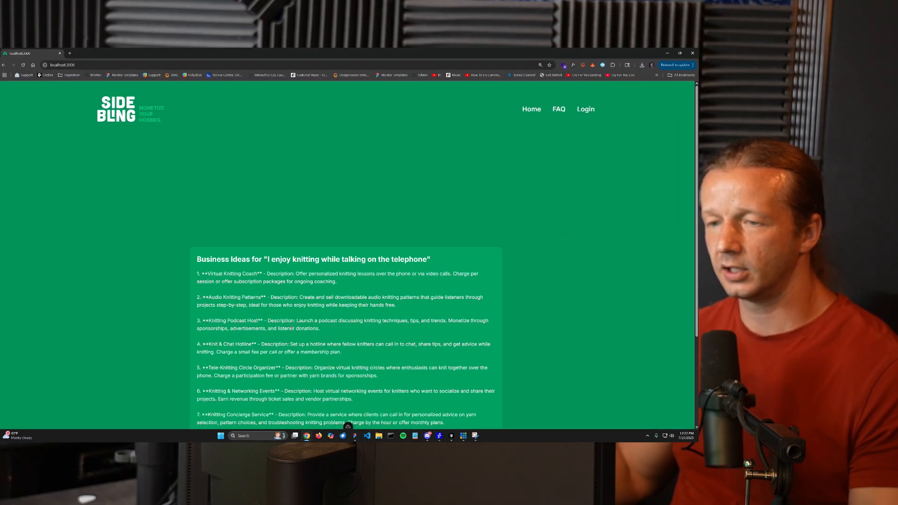
{"action": "scroll", "coordinate": [291, 329], "scroll_direction": "down", "scroll_amount": 3}
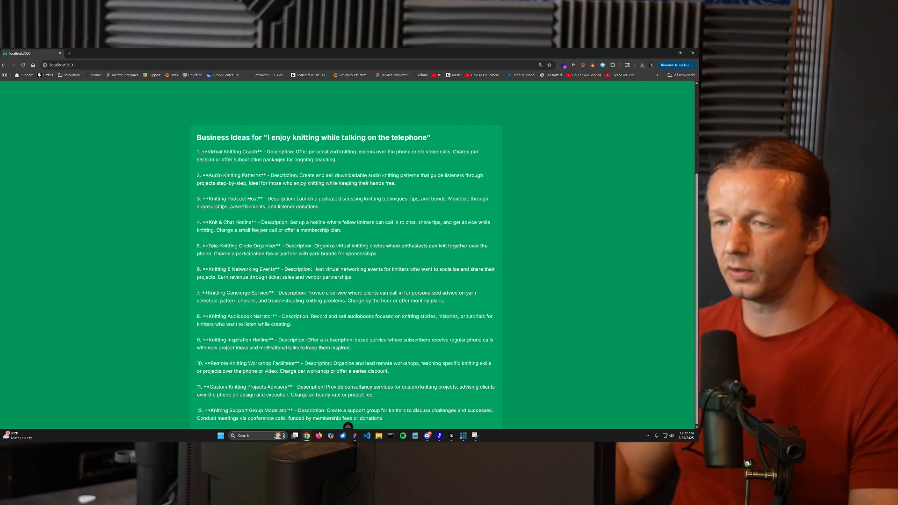
{"action": "left_click_drag", "start_coordinate": [202, 152], "coordinate": [314, 289]}
{"action": "left_click", "coordinate": [268, 397]}
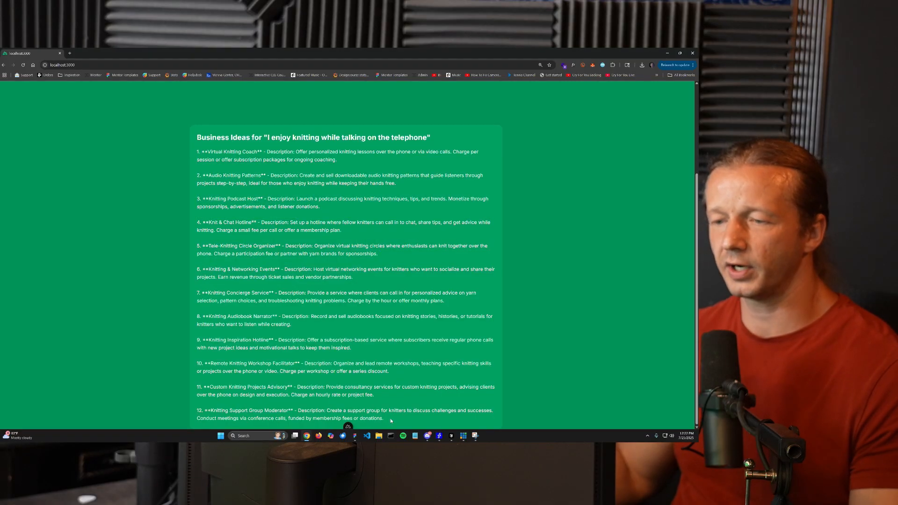
{"action": "left_click_drag", "start_coordinate": [385, 412], "coordinate": [198, 291]}
{"action": "left_click", "coordinate": [233, 277]}
{"action": "key", "text": "ctrl+plus"}
{"action": "key", "text": "ctrl+plus"}
{"action": "key", "text": "ctrl+plus"}
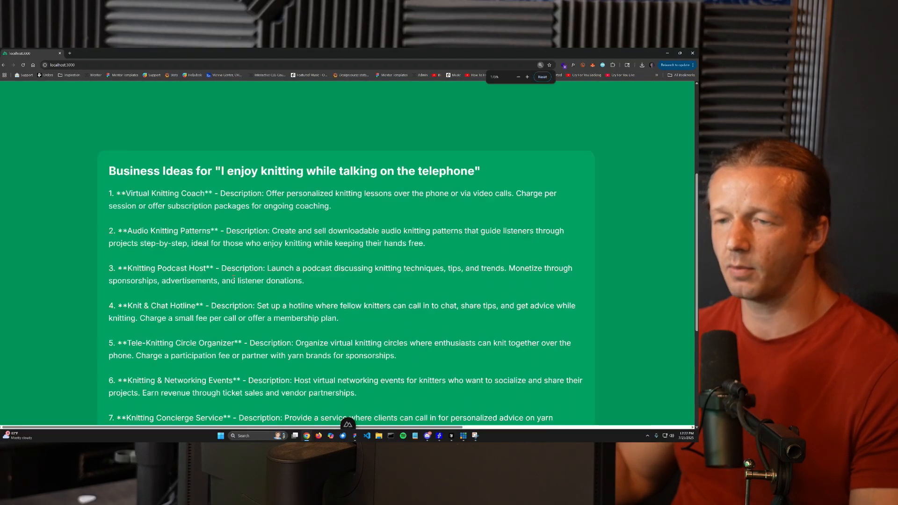
- Examine the titles and descriptions of individual ideas, including Knitting Podcast Host, Audio Knitting Patterns and Knitting Audiobook Narrator
{"action": "left_click_drag", "start_coordinate": [127, 268], "coordinate": [204, 269]}
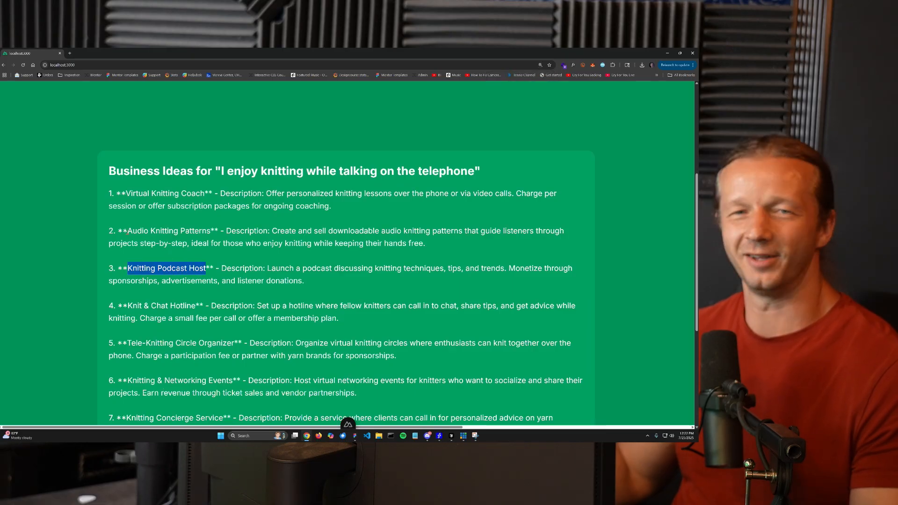
{"action": "left_click_drag", "start_coordinate": [127, 230], "coordinate": [186, 233]}
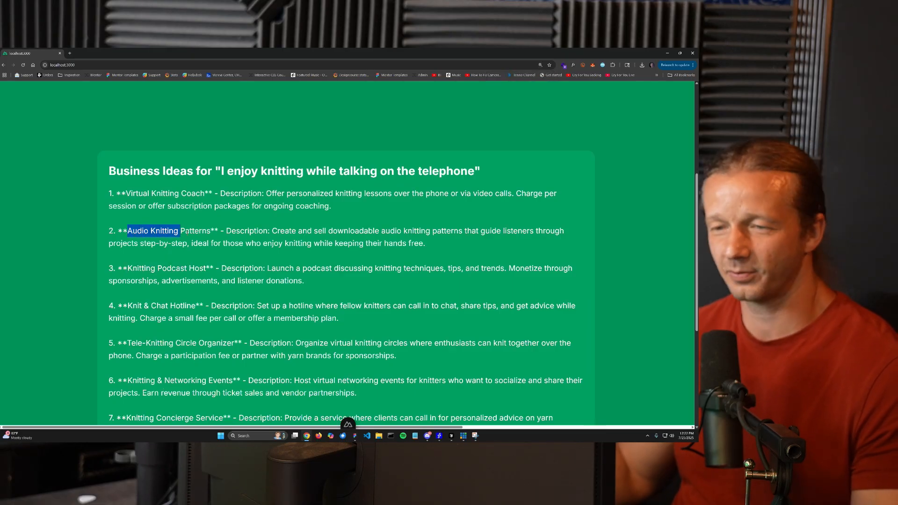
{"action": "left_click", "coordinate": [212, 233]}
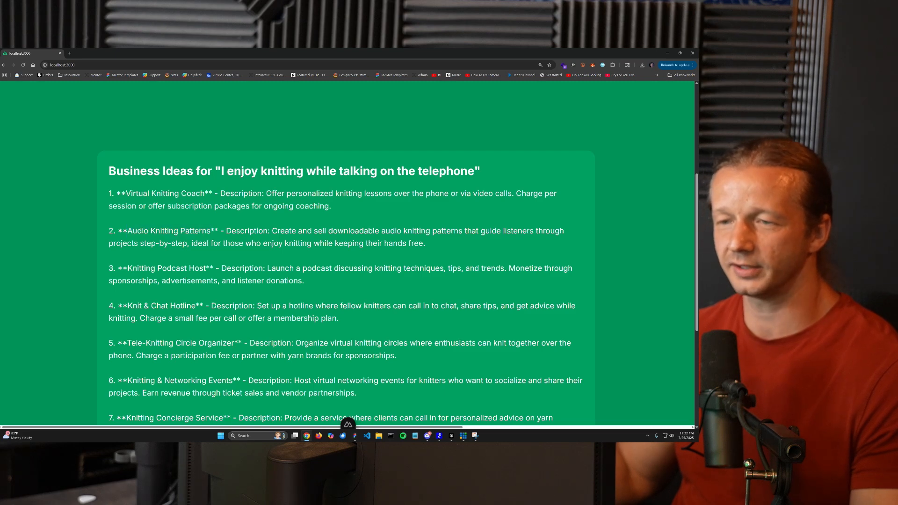
{"action": "triple_click", "coordinate": [212, 232]}
{"action": "scroll", "coordinate": [274, 264], "scroll_direction": "down", "scroll_amount": 4}
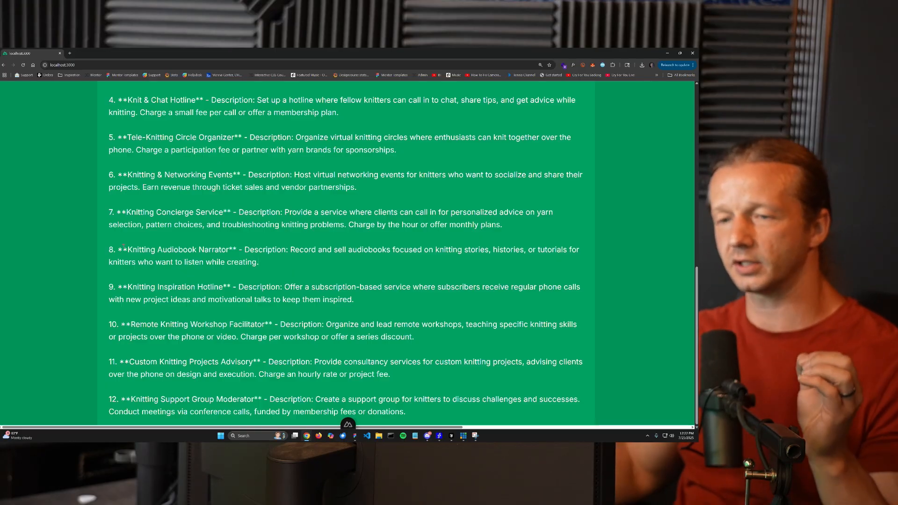
{"action": "left_click_drag", "start_coordinate": [128, 249], "coordinate": [194, 250]}
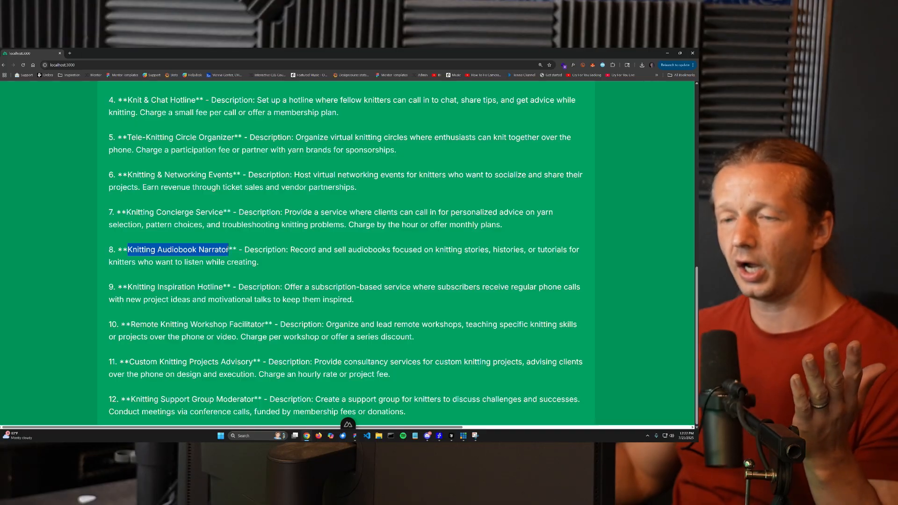
{"action": "left_click_drag", "start_coordinate": [290, 249], "coordinate": [287, 261]}
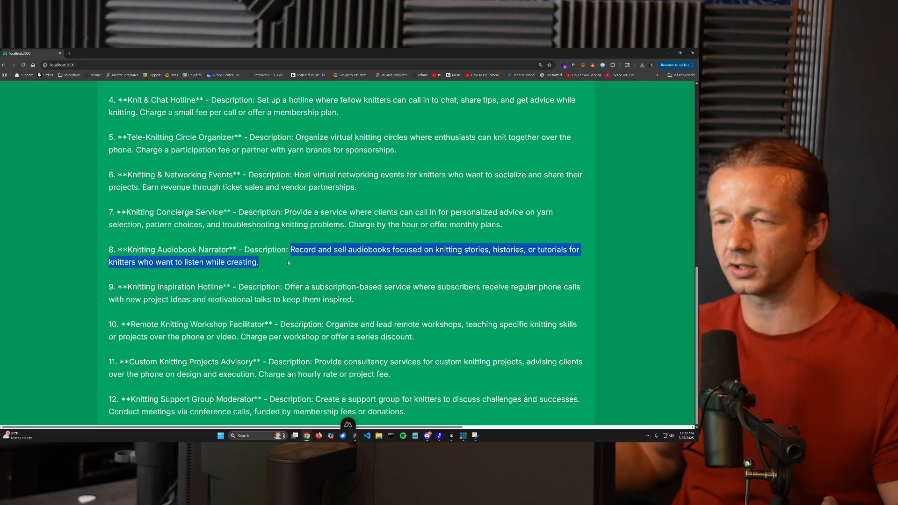
{"action": "left_click", "coordinate": [292, 249]}
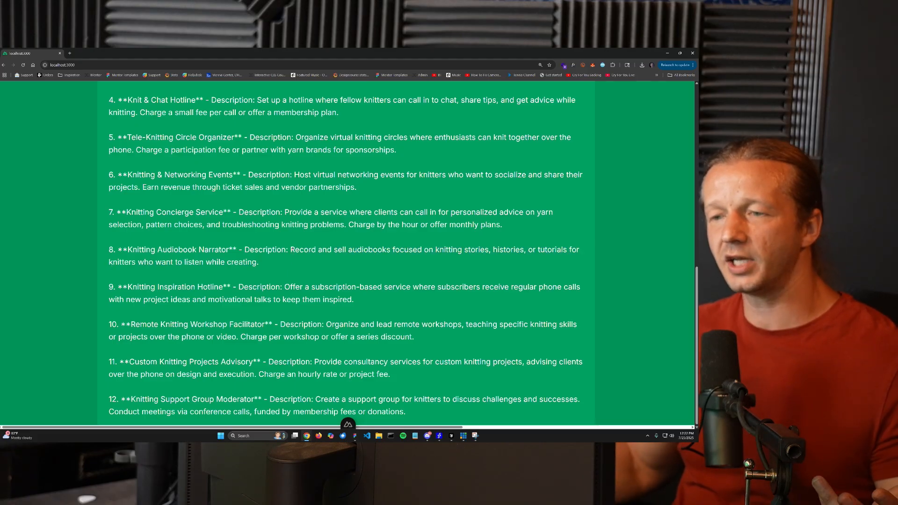
{"action": "left_click_drag", "start_coordinate": [293, 254], "coordinate": [111, 136]}
{"action": "left_click", "coordinate": [296, 260]}
{"action": "left_click", "coordinate": [112, 140]}
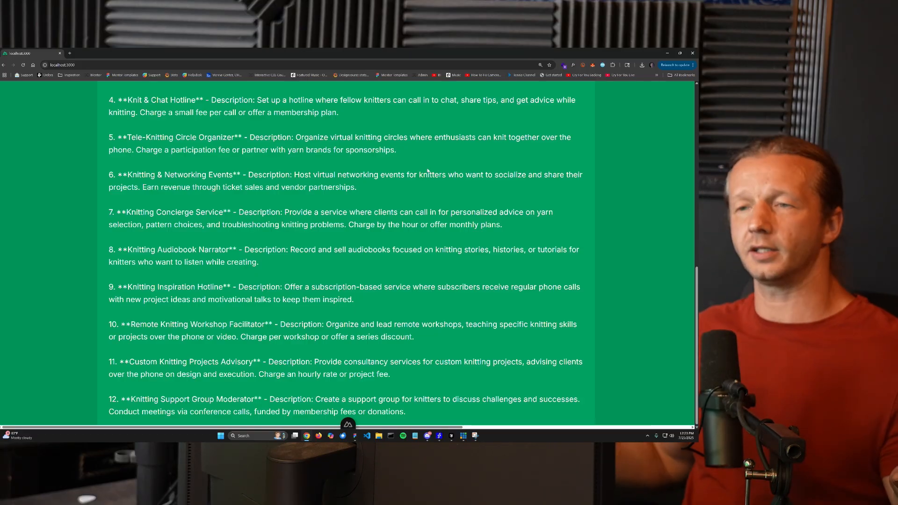
- Switch back to Figma and delete the two leftover glare shapes from the INITIAL PROMPT RESULTS frame
{"action": "left_click", "coordinate": [667, 53]}
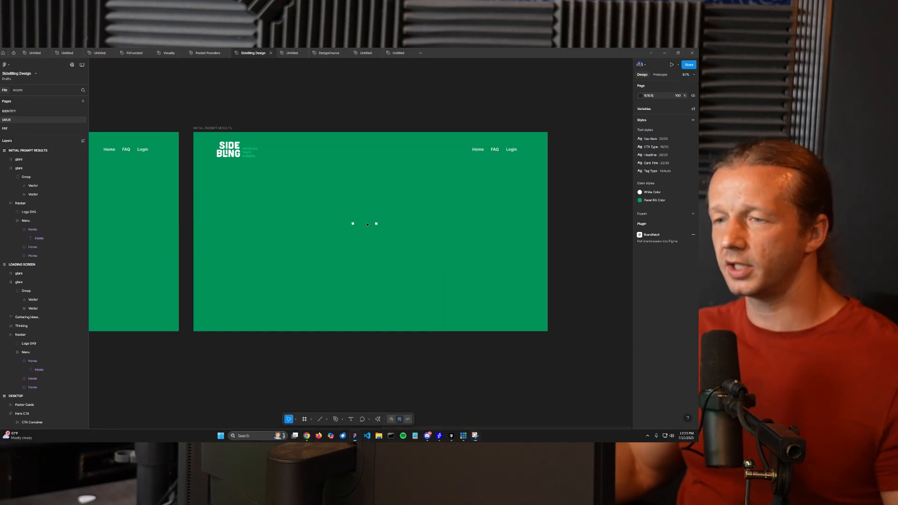
{"action": "left_click", "coordinate": [367, 224]}
{"action": "key", "text": "Delete"}
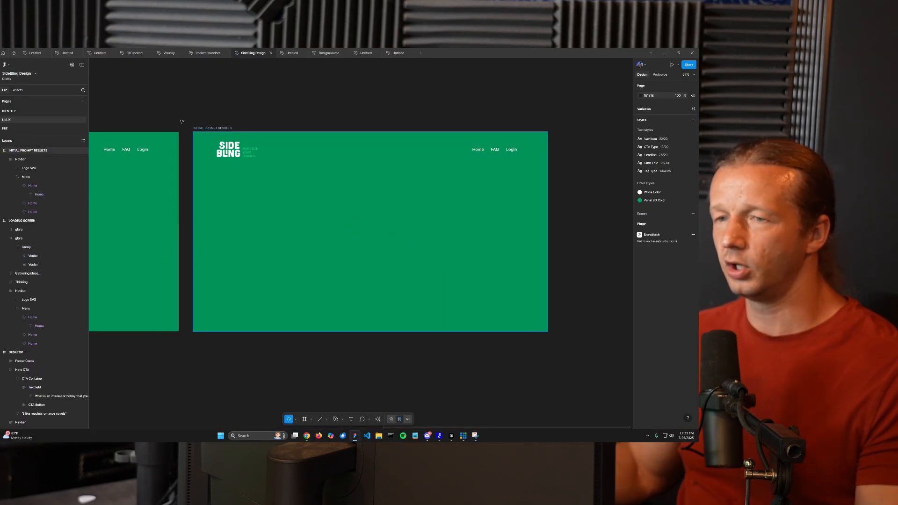
- Extend the INITIAL PROMPT RESULTS frame downward to more than twice the height of the LOADING SCREEN frame
{"action": "left_click", "coordinate": [201, 127]}
{"action": "scroll", "coordinate": [405, 315], "scroll_direction": "down", "scroll_amount": 5}
{"action": "left_click_drag", "start_coordinate": [405, 314], "coordinate": [413, 355]}
{"action": "left_click", "coordinate": [519, 198]}
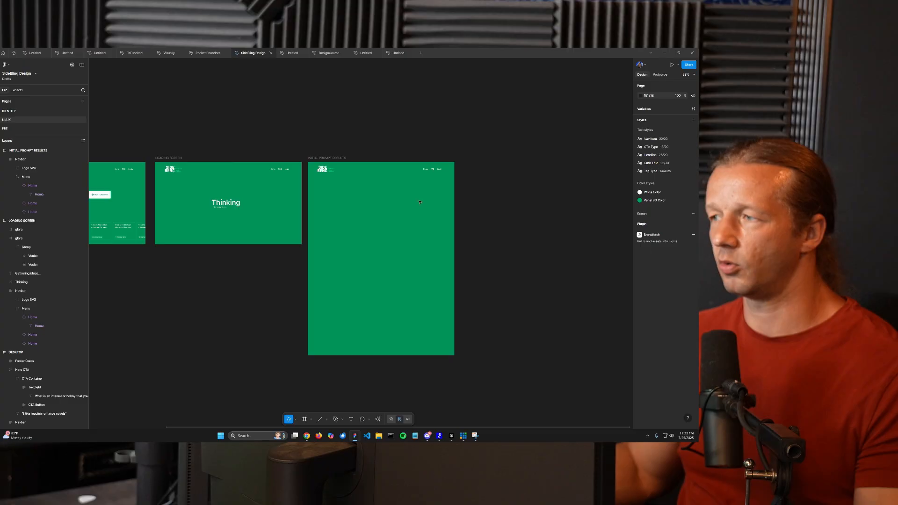
- Copy the "What is an interest or hobby that you enjoy?" text from the DESKTOP frame into the INITIAL PROMPT RESULTS frame, below the navbar
{"action": "scroll", "coordinate": [389, 198], "scroll_direction": "up", "scroll_amount": 5}
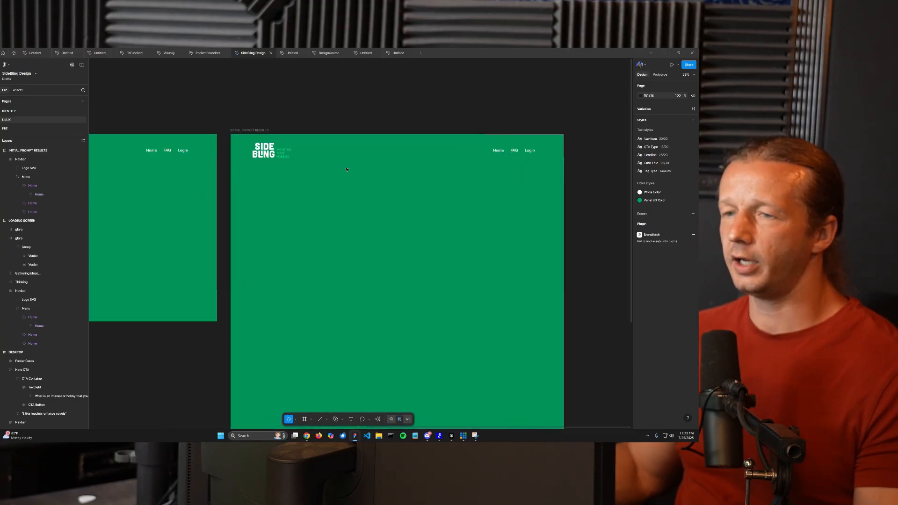
{"action": "scroll", "coordinate": [331, 94], "scroll_direction": "down", "scroll_amount": 2}
{"action": "scroll", "coordinate": [331, 94], "scroll_direction": "left", "scroll_amount": 5}
{"action": "scroll", "coordinate": [333, 143], "scroll_direction": "down", "scroll_amount": 4}
{"action": "scroll", "coordinate": [334, 257], "scroll_direction": "left", "scroll_amount": 3}
{"action": "scroll", "coordinate": [217, 176], "scroll_direction": "up", "scroll_amount": 4}
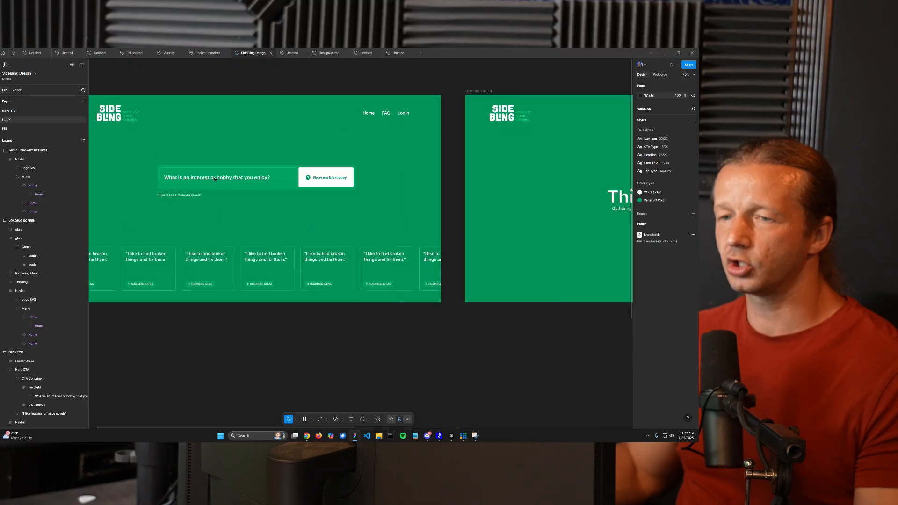
{"action": "left_click", "coordinate": [218, 179], "text": "ctrl"}
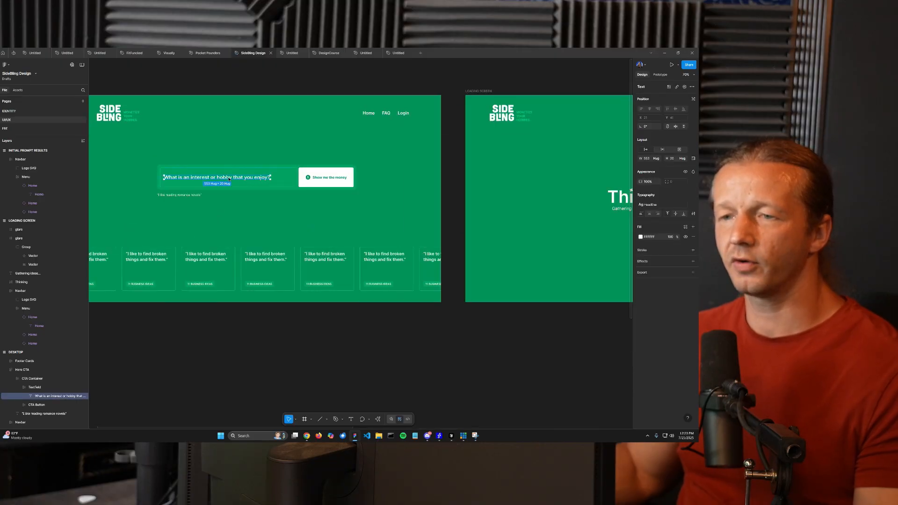
{"action": "scroll", "coordinate": [232, 181], "scroll_direction": "up", "scroll_amount": 3}
{"action": "scroll", "coordinate": [242, 191], "scroll_direction": "down", "scroll_amount": 7}
{"action": "left_click_drag", "start_coordinate": [480, 145], "coordinate": [317, 143]}
{"action": "scroll", "coordinate": [351, 210], "scroll_direction": "up", "scroll_amount": 5}
{"action": "left_click", "coordinate": [295, 161]}
{"action": "type", "text": "What is an interest or hobby that you enjoy?"}
{"action": "left_click_drag", "start_coordinate": [362, 244], "coordinate": [313, 146]}
{"action": "scroll", "coordinate": [313, 146], "scroll_direction": "up", "scroll_amount": 6}
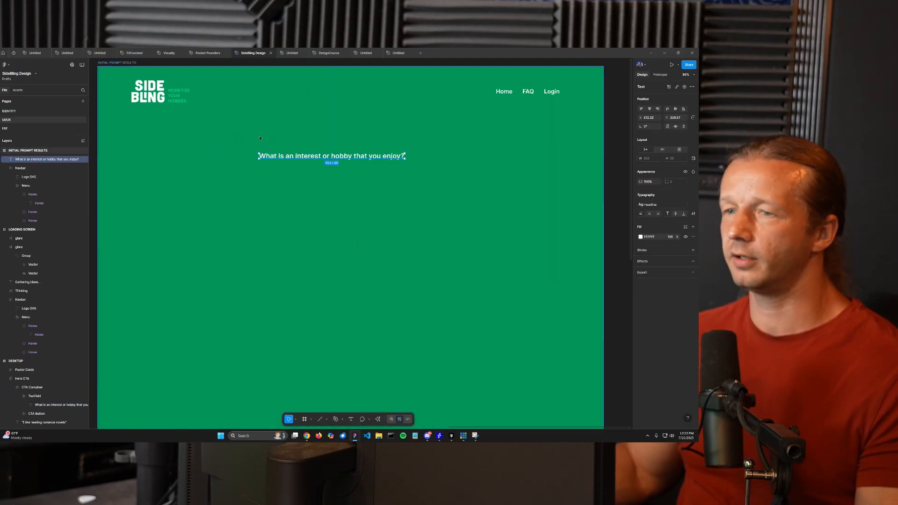
- Replace the copied text with “I like playing live action role playing games” and move it to the middle under the navbar
{"action": "key", "text": "Return"}
{"action": "type", "text": "\""}
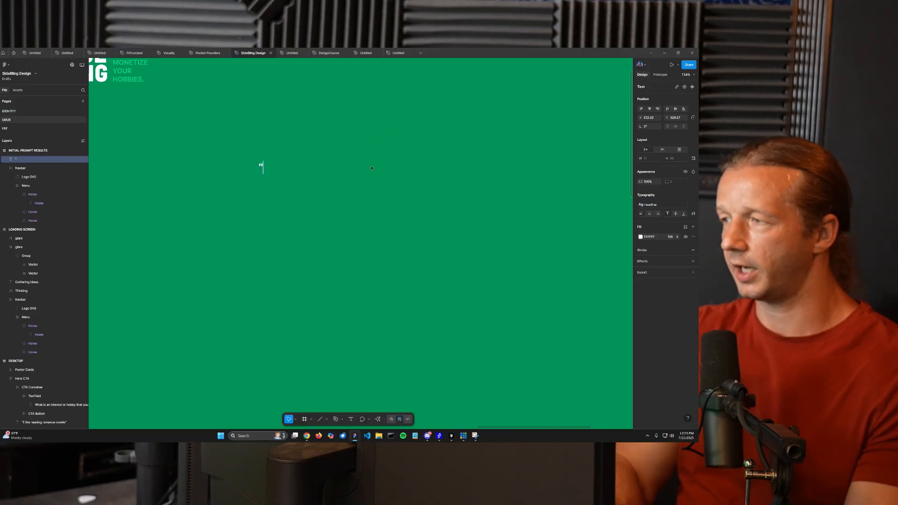
{"action": "type", "text": "I like play"}
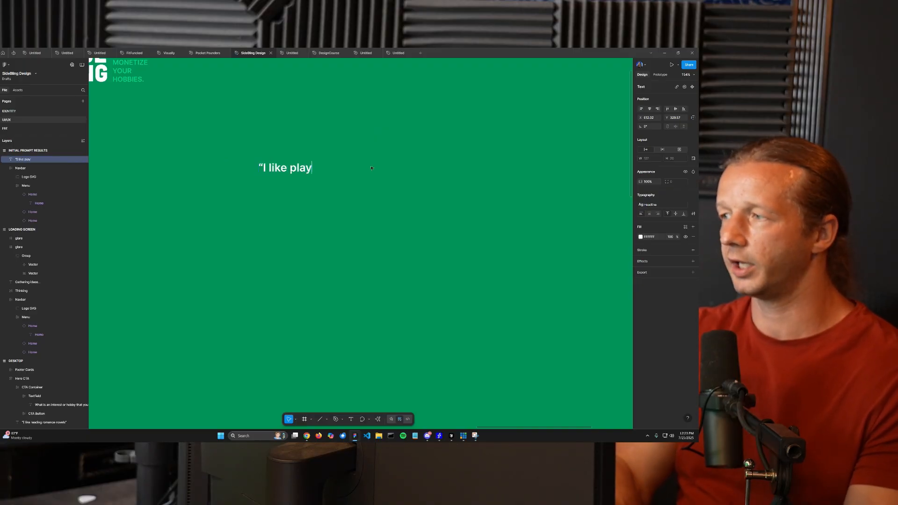
{"action": "type", "text": "ing live action role p"}
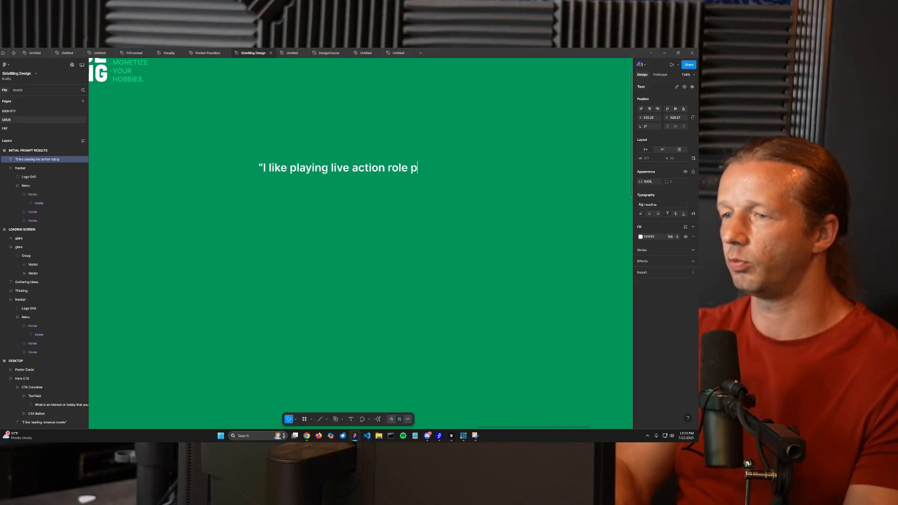
{"action": "type", "text": "laying games\""}
{"action": "key", "text": "Escape"}
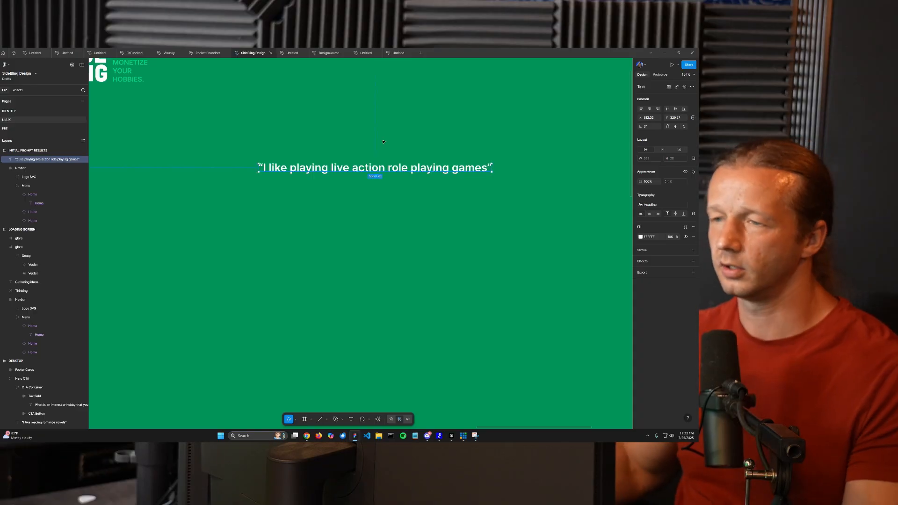
{"action": "key", "text": "Escape"}
{"action": "key", "text": "shift+0"}
{"action": "left_click_drag", "start_coordinate": [374, 164], "coordinate": [345, 154]}
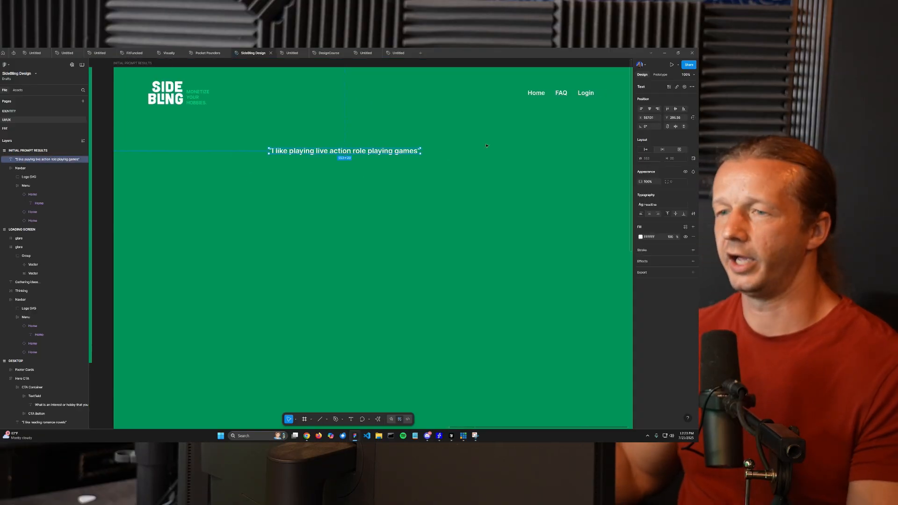
- Detach the Headline text style from the quote headline and increase its font size to 36
{"action": "left_click", "coordinate": [692, 205]}
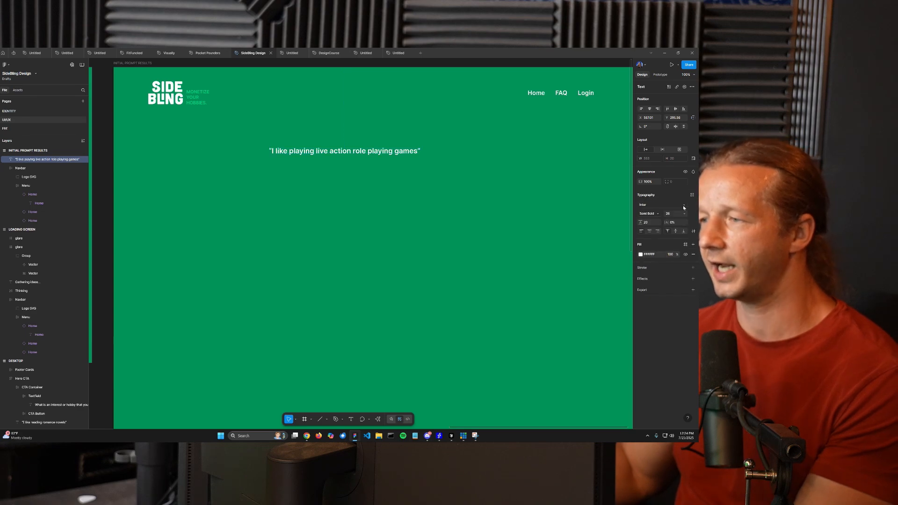
{"action": "key", "text": "Up"}
{"action": "key", "text": "Up"}
{"action": "key", "text": "Up"}
{"action": "key", "text": "Up"}
{"action": "key", "text": "Up"}
{"action": "key", "text": "Up"}
{"action": "key", "text": "Up"}
{"action": "key", "text": "Up"}
{"action": "key", "text": "Up"}
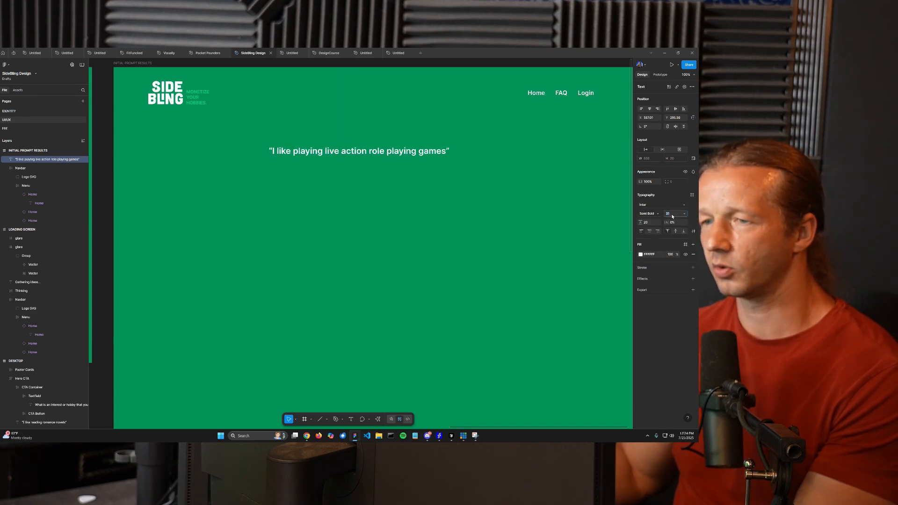
{"action": "key", "text": "Down"}
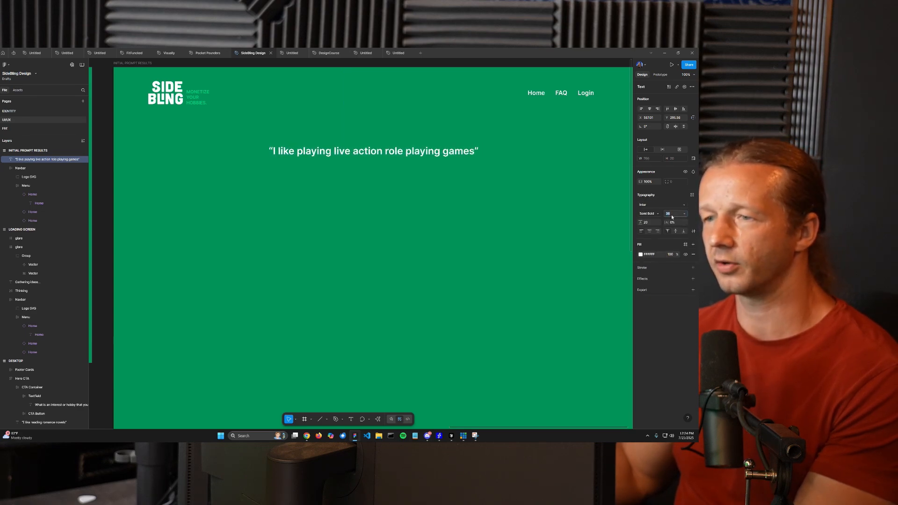
- Move the quote headline slightly up and centre it horizontally in the INITIAL PROMPT RESULTS frame
{"action": "left_click", "coordinate": [552, 197]}
{"action": "left_click_drag", "start_coordinate": [366, 152], "coordinate": [344, 149]}
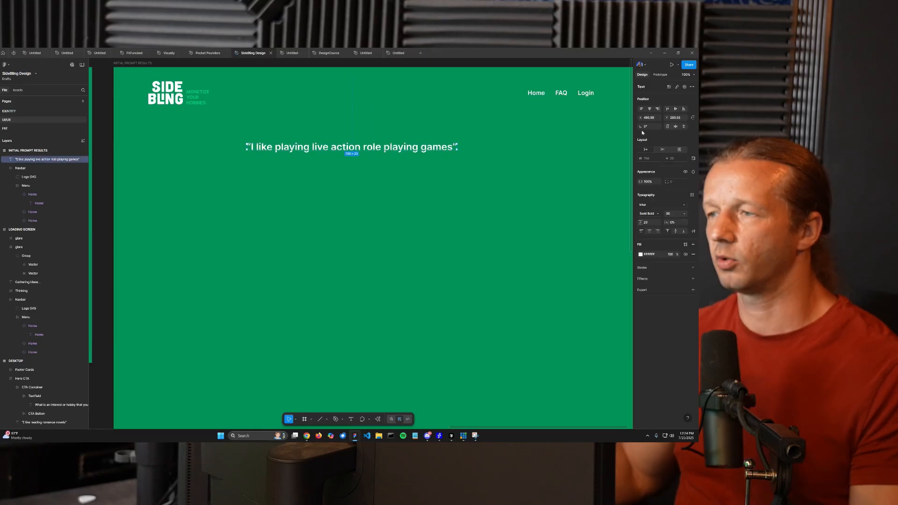
{"action": "left_click", "coordinate": [649, 109]}
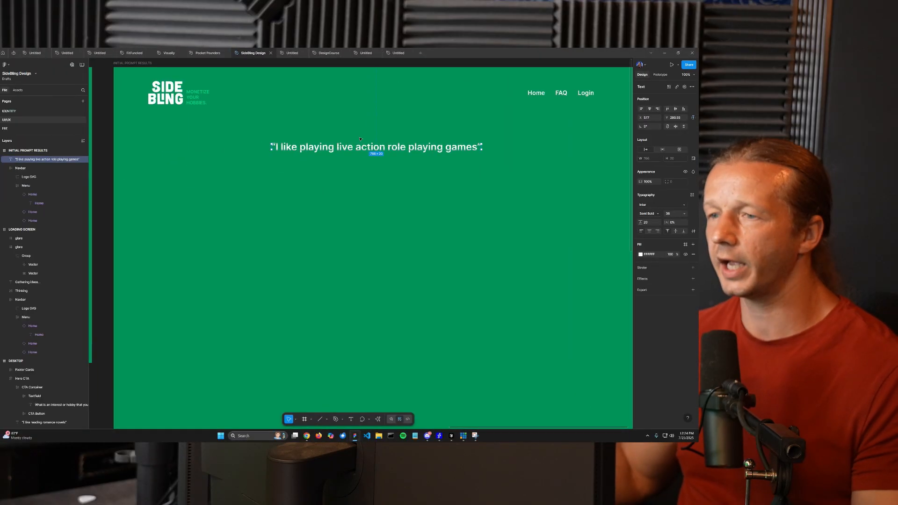
{"action": "left_click", "coordinate": [383, 130]}
{"action": "scroll", "coordinate": [383, 129], "scroll_direction": "down", "scroll_amount": 3}
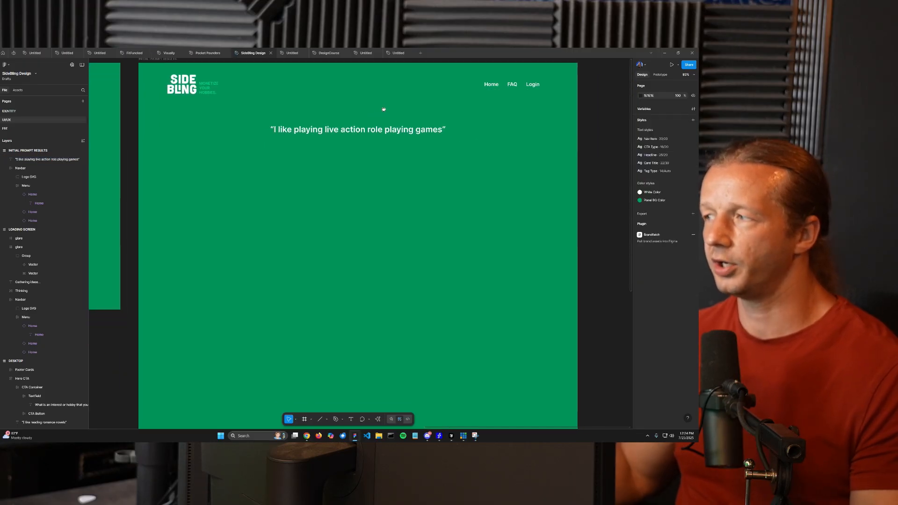
{"action": "left_click_drag", "start_coordinate": [369, 170], "coordinate": [365, 155]}
{"action": "left_click_drag", "start_coordinate": [209, 143], "coordinate": [468, 327]}
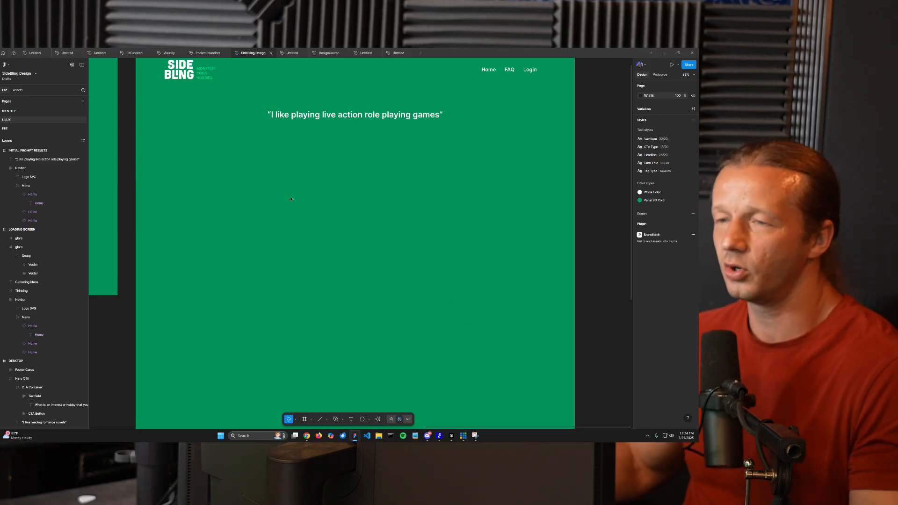
- Copy one “I like to find broken things and fix them.” footer card from the DESKTOP frame and place it below the results headline
{"action": "scroll", "coordinate": [280, 180], "scroll_direction": "down", "scroll_amount": 5}
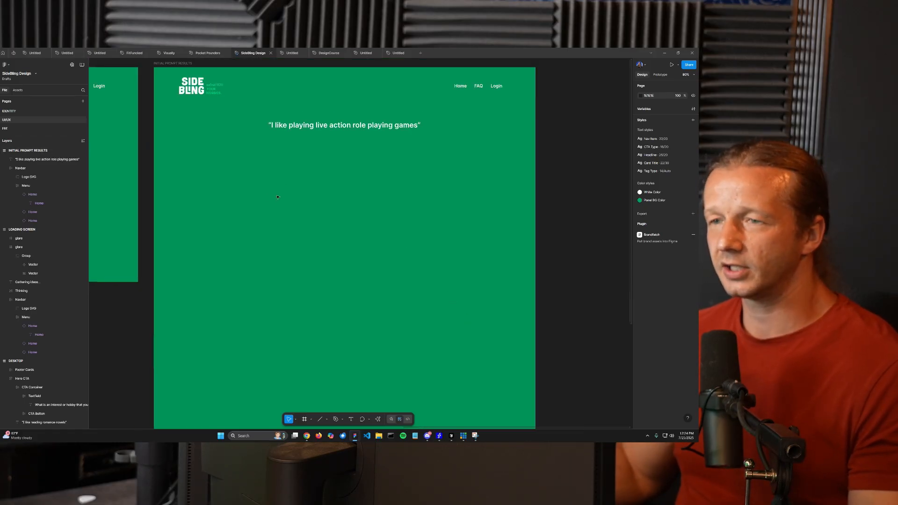
{"action": "scroll", "coordinate": [347, 241], "scroll_direction": "left", "scroll_amount": 3}
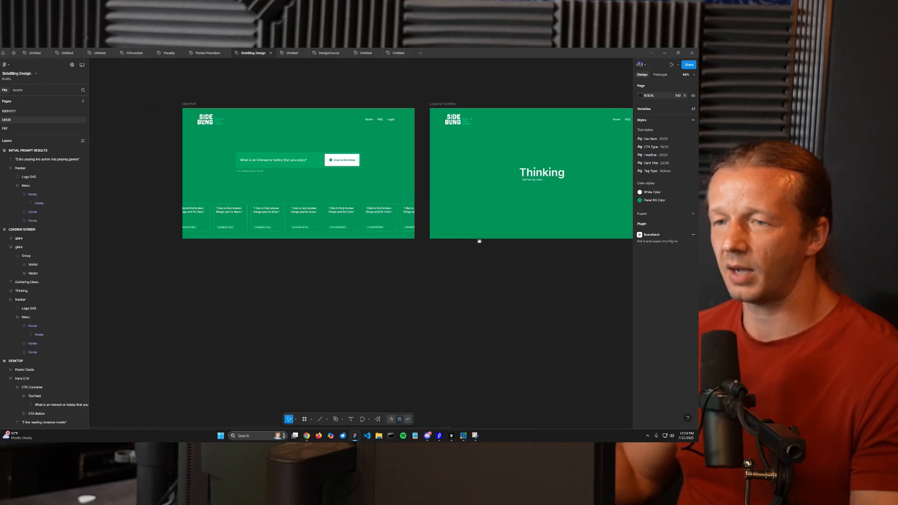
{"action": "scroll", "coordinate": [244, 181], "scroll_direction": "up", "scroll_amount": 8}
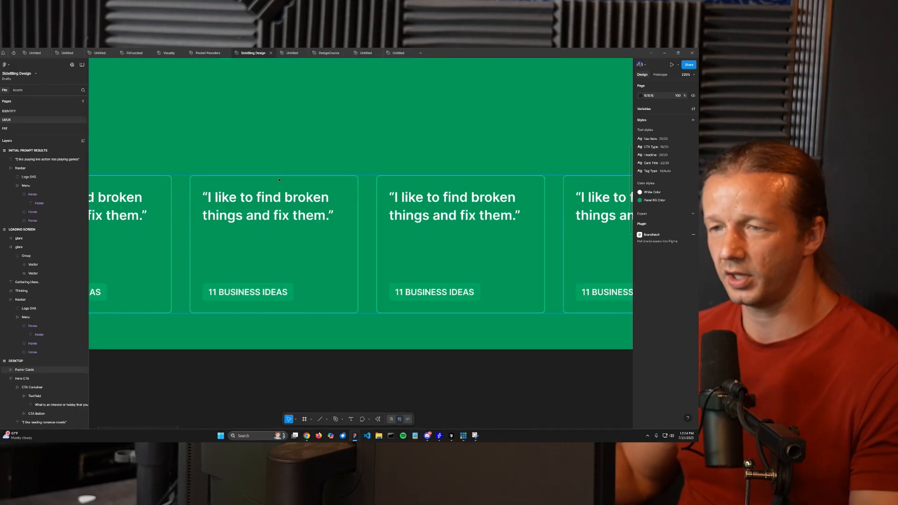
{"action": "left_click", "coordinate": [302, 198]}
{"action": "scroll", "coordinate": [289, 202], "scroll_direction": "down", "scroll_amount": 8}
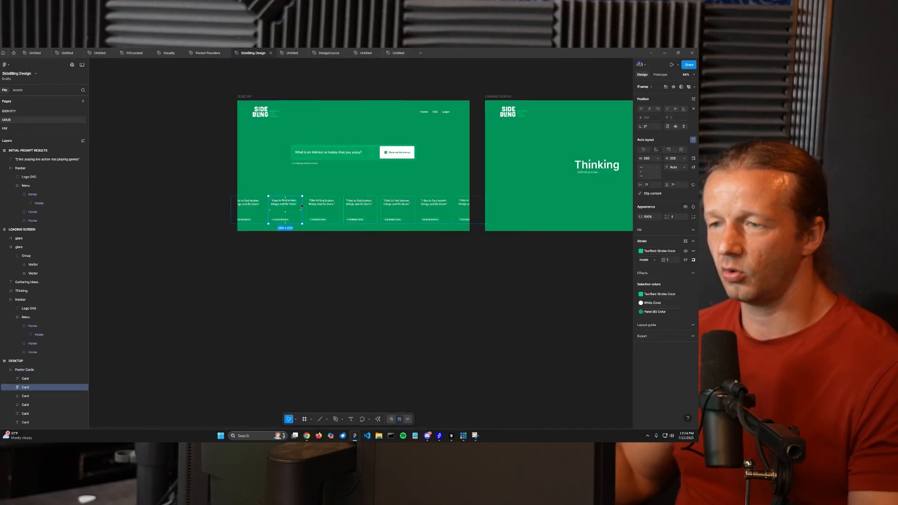
{"action": "left_click", "coordinate": [471, 263]}
{"action": "left_click_drag", "start_coordinate": [542, 264], "coordinate": [64, 280]}
{"action": "scroll", "coordinate": [325, 217], "scroll_direction": "up", "scroll_amount": 4}
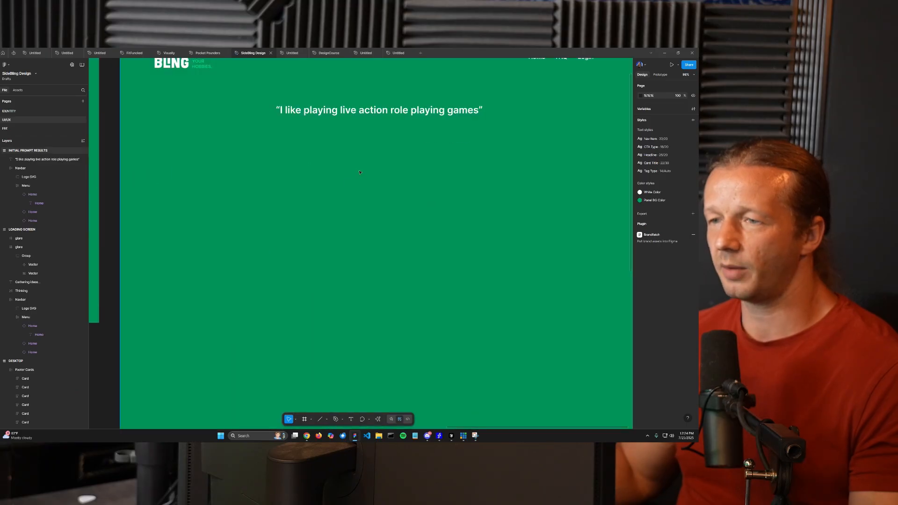
{"action": "key", "text": "ctrl+v"}
{"action": "left_click_drag", "start_coordinate": [371, 242], "coordinate": [382, 221]}
{"action": "right_click", "coordinate": [382, 220]}
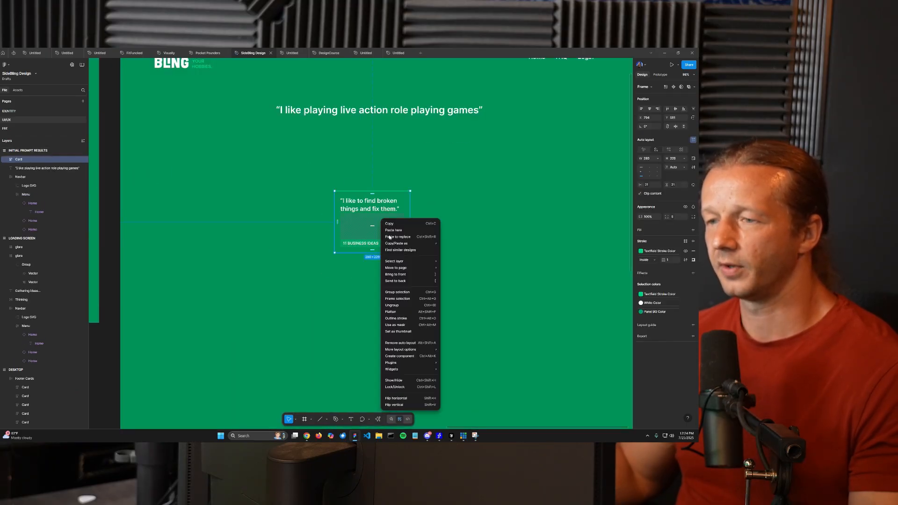
{"action": "left_click", "coordinate": [373, 271]}
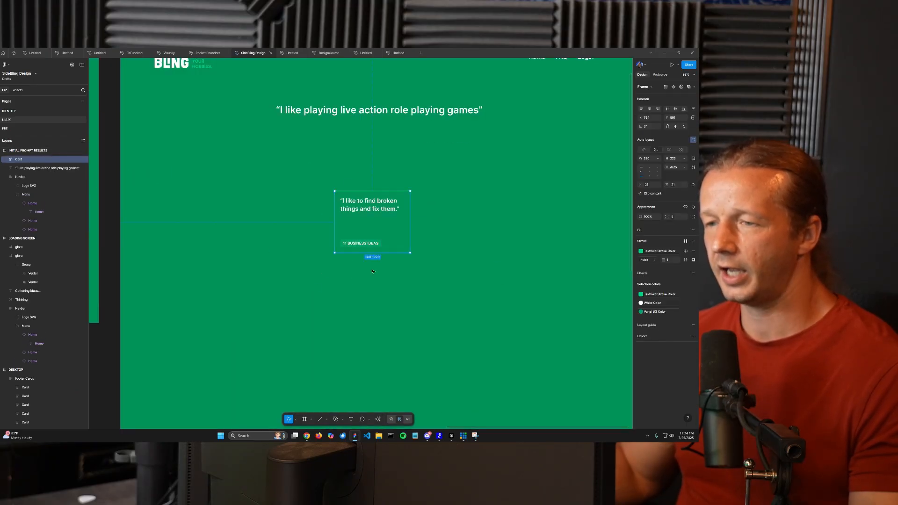
- Remove the copied card's auto layout and enlarge it to about 632 × 545 px just below the headline
{"action": "double_click", "coordinate": [373, 244]}
{"action": "left_click", "coordinate": [392, 234]}
{"action": "left_click", "coordinate": [457, 228]}
{"action": "left_click", "coordinate": [398, 226]}
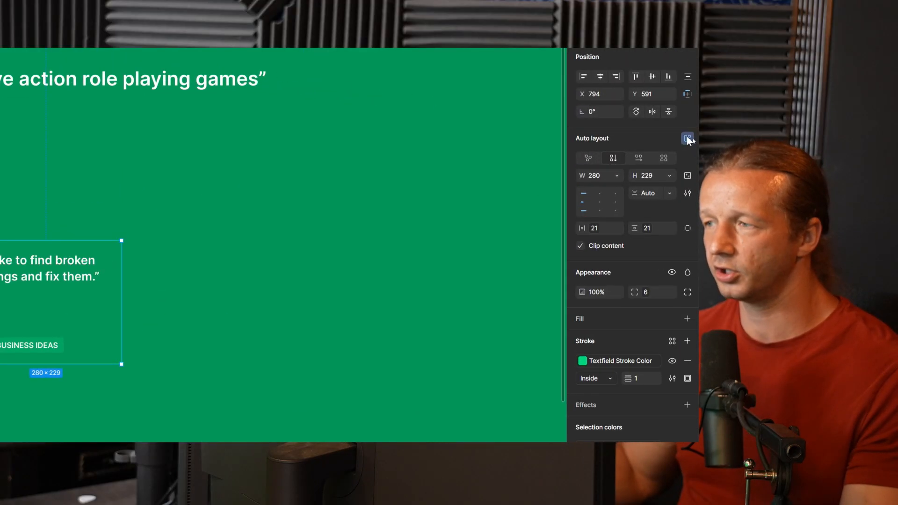
{"action": "left_click", "coordinate": [687, 139]}
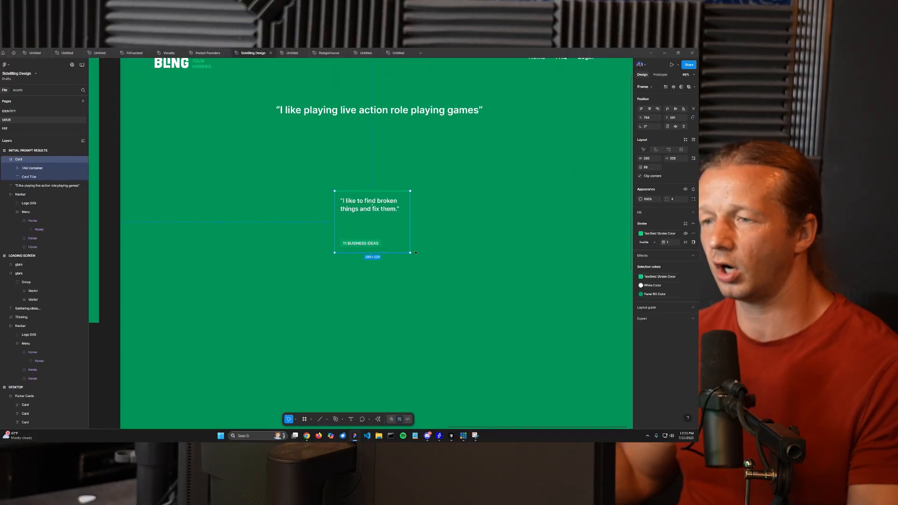
{"action": "left_click_drag", "start_coordinate": [415, 253], "coordinate": [505, 337]}
{"action": "left_click_drag", "start_coordinate": [369, 218], "coordinate": [305, 178]}
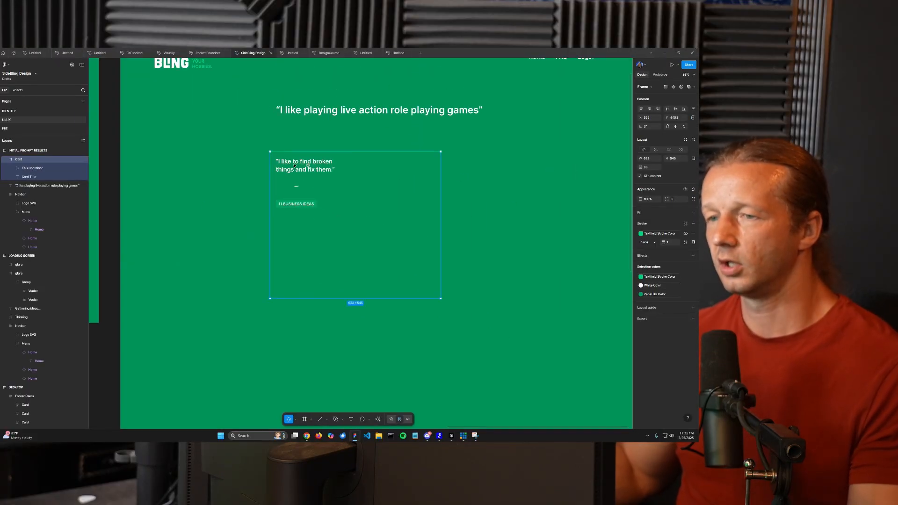
- Delete the quote text and the 11 BUSINESS IDEAS tag from the enlarged card
{"action": "left_click", "coordinate": [305, 169]}
{"action": "key", "text": "Delete"}
{"action": "left_click", "coordinate": [302, 204]}
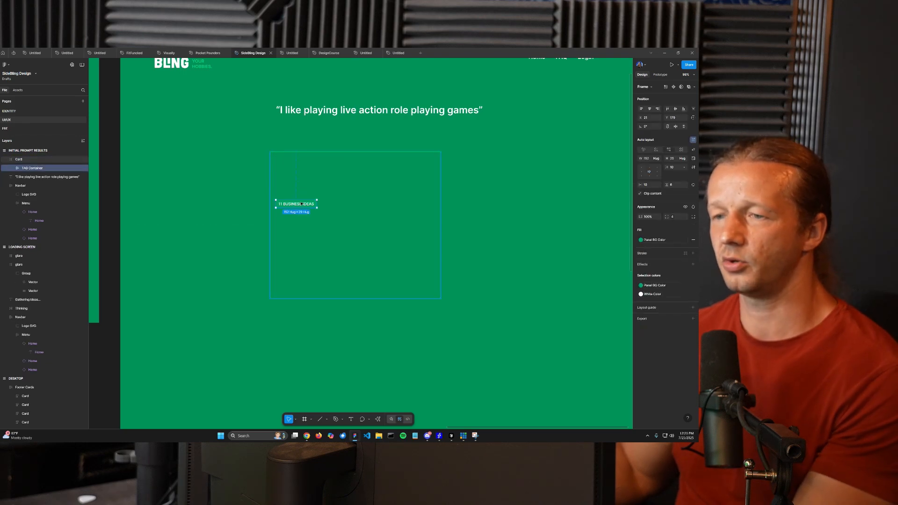
{"action": "key", "text": "Delete"}
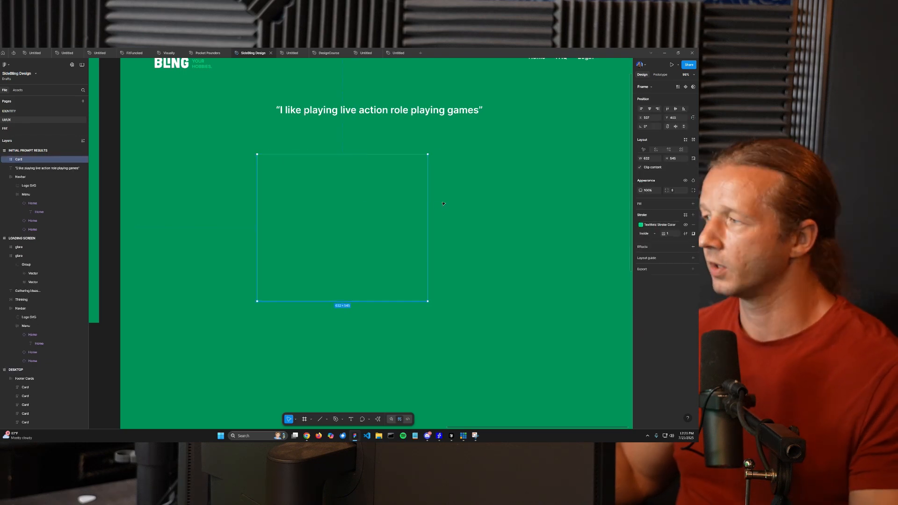
- Widen the empty card and position it roughly centred below the headline in the results frame
{"action": "mouse_move", "coordinate": [449, 203]}
{"action": "left_mouse_down"}
{"action": "mouse_move", "coordinate": [476, 203]}
{"action": "mouse_move", "coordinate": [435, 198]}
{"action": "left_mouse_up"}
{"action": "scroll", "coordinate": [468, 203], "scroll_direction": "down", "scroll_amount": 3}
{"action": "scroll", "coordinate": [442, 195], "scroll_direction": "up", "scroll_amount": 1}
{"action": "left_click_drag", "start_coordinate": [361, 220], "coordinate": [383, 222]}
{"action": "left_click", "coordinate": [146, 93]}
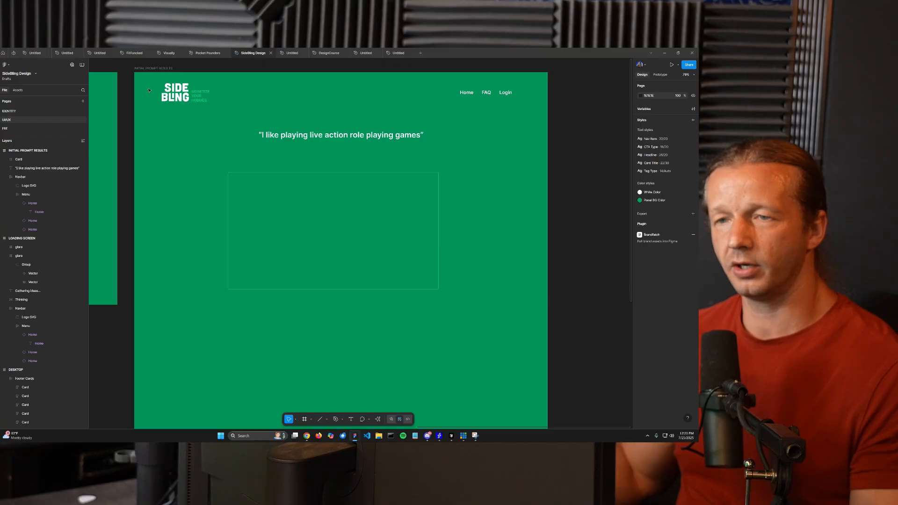
- Check the navbar's left and right edges, and resize the empty card to about 1185 × 545 px below the headline
{"action": "scroll", "coordinate": [149, 90], "scroll_direction": "up", "scroll_amount": 5}
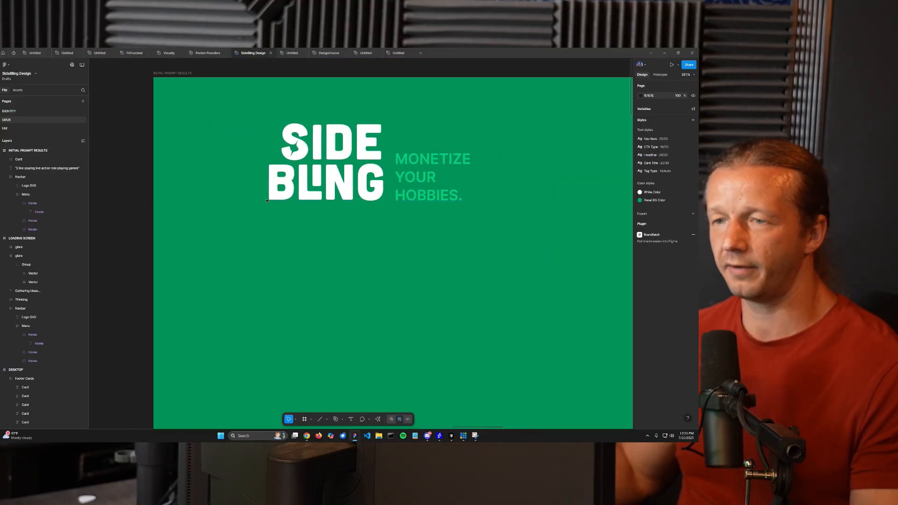
{"action": "scroll", "coordinate": [269, 187], "scroll_direction": "down", "scroll_amount": 5}
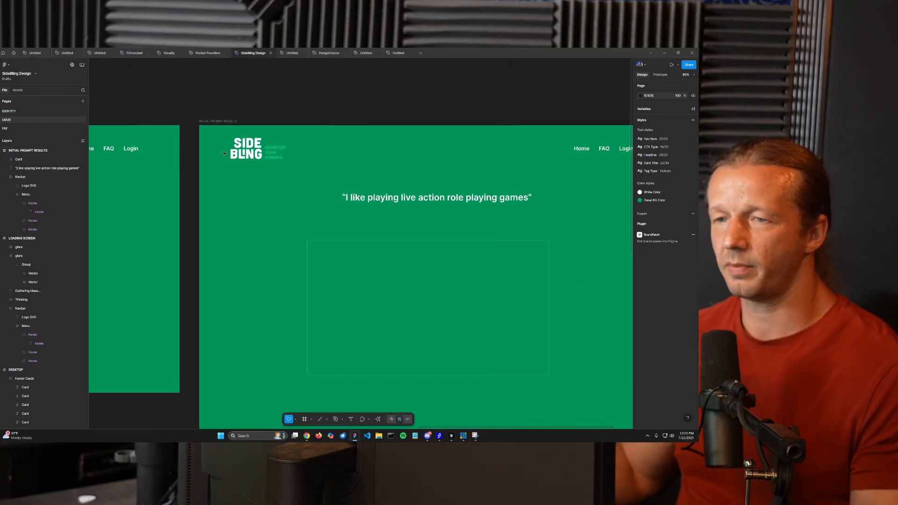
{"action": "scroll", "coordinate": [360, 117], "scroll_direction": "up", "scroll_amount": 8}
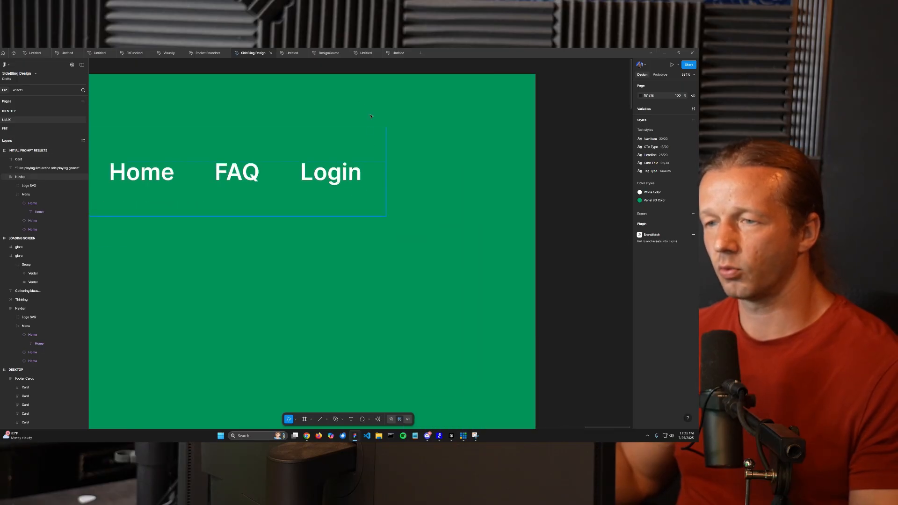
{"action": "scroll", "coordinate": [374, 237], "scroll_direction": "down", "scroll_amount": 8}
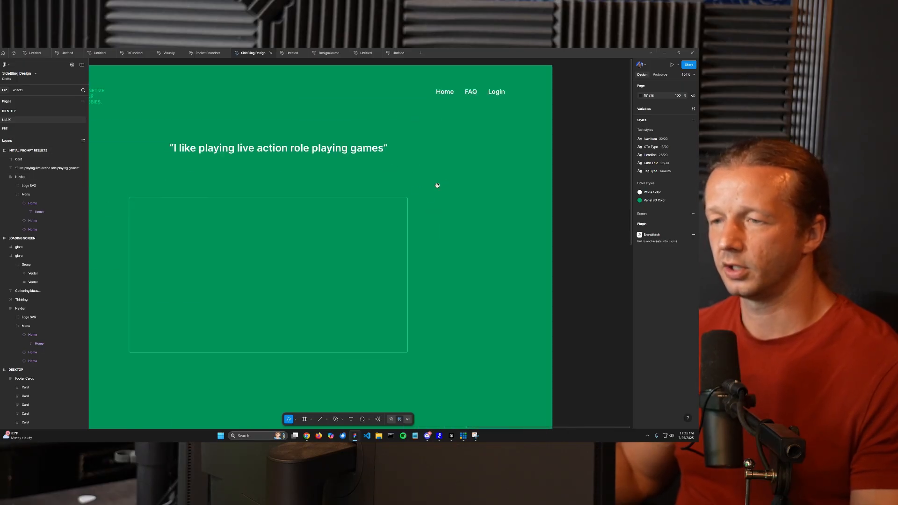
{"action": "left_click_drag", "start_coordinate": [429, 209], "coordinate": [476, 225]}
{"action": "left_click", "coordinate": [424, 223]}
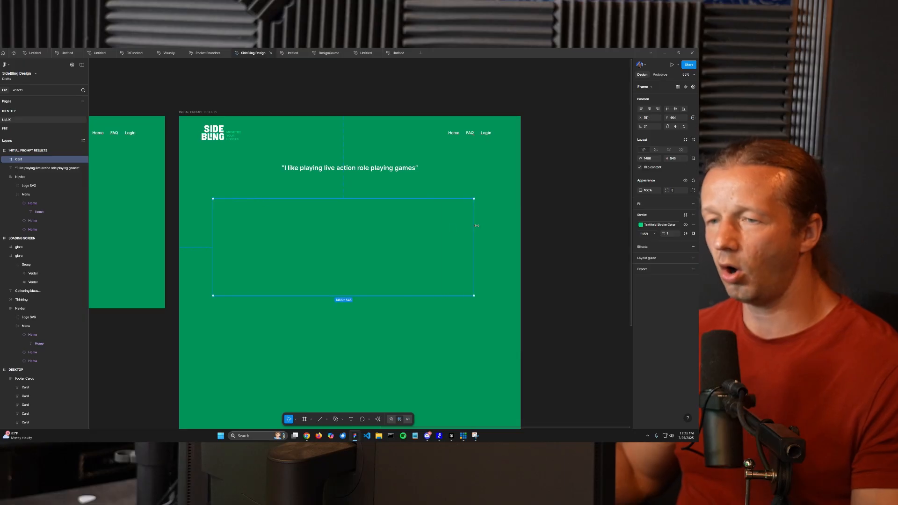
{"action": "left_click_drag", "start_coordinate": [490, 226], "coordinate": [491, 225]}
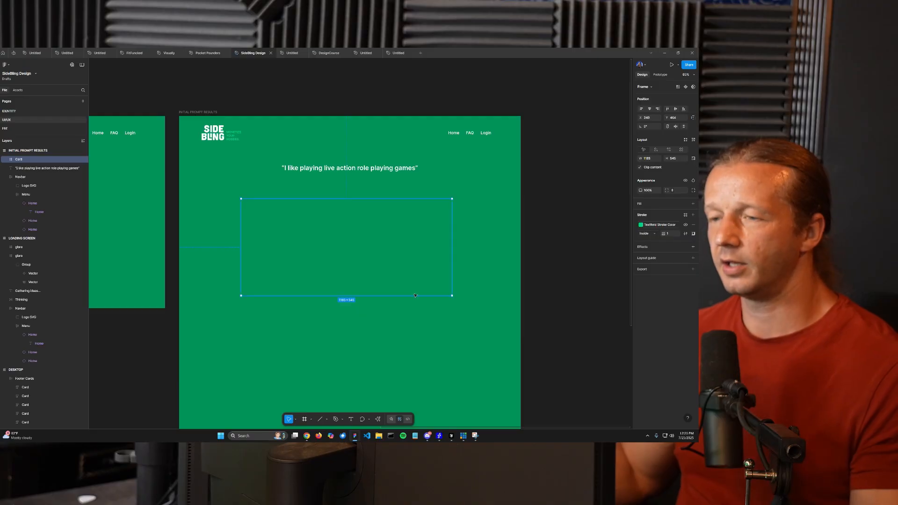
- Extend the empty card's height to about 924 px in the results frame
{"action": "left_click", "coordinate": [221, 239]}
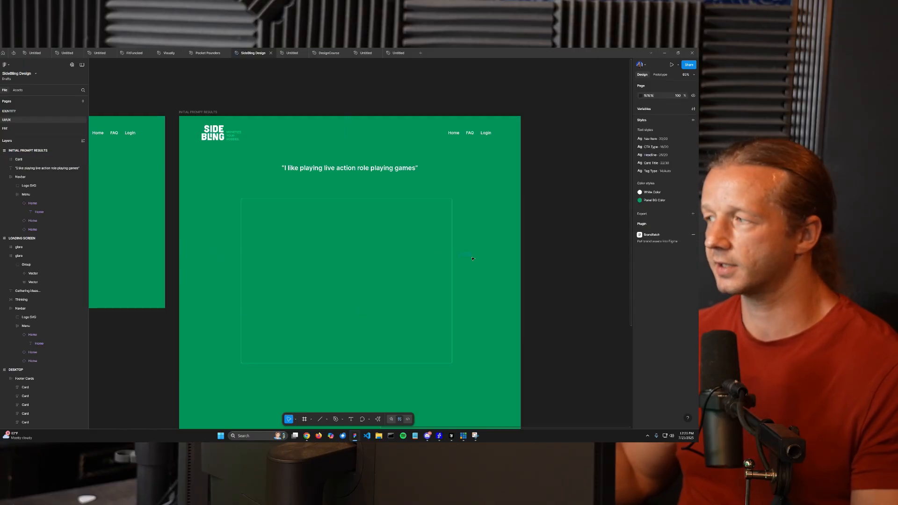
{"action": "left_click_drag", "start_coordinate": [470, 262], "coordinate": [471, 251]}
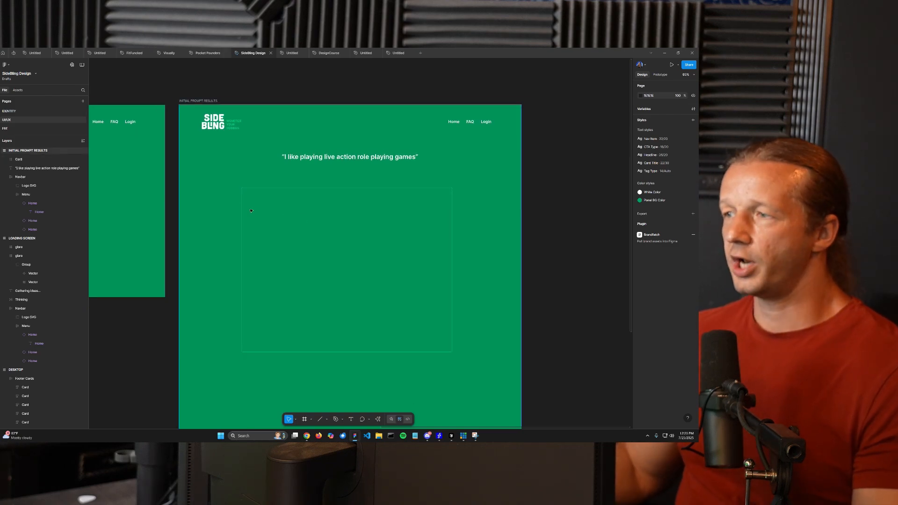
- Duplicate the quoted headline and place the copy in the card's upper-left corner
{"action": "scroll", "coordinate": [248, 208], "scroll_direction": "up", "scroll_amount": 5}
{"action": "left_click", "coordinate": [379, 112]}
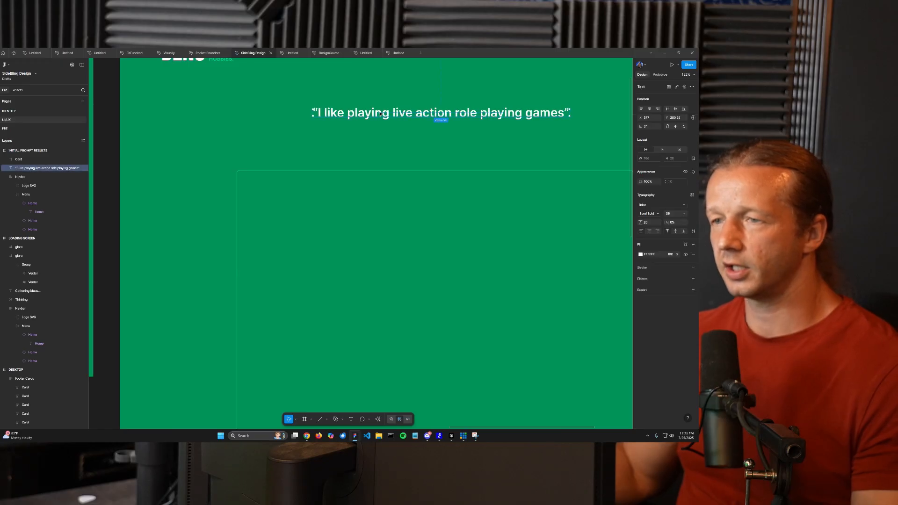
{"action": "key", "text": "ctrl+d"}
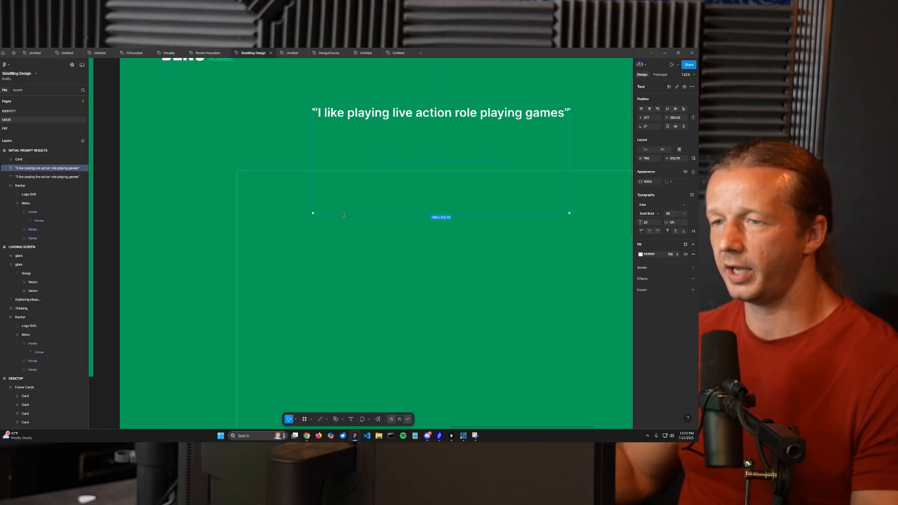
{"action": "left_click_drag", "start_coordinate": [369, 117], "coordinate": [312, 200]}
- Replace the copied headline's text with "LARP Event Organizer"
{"action": "double_click", "coordinate": [312, 200]}
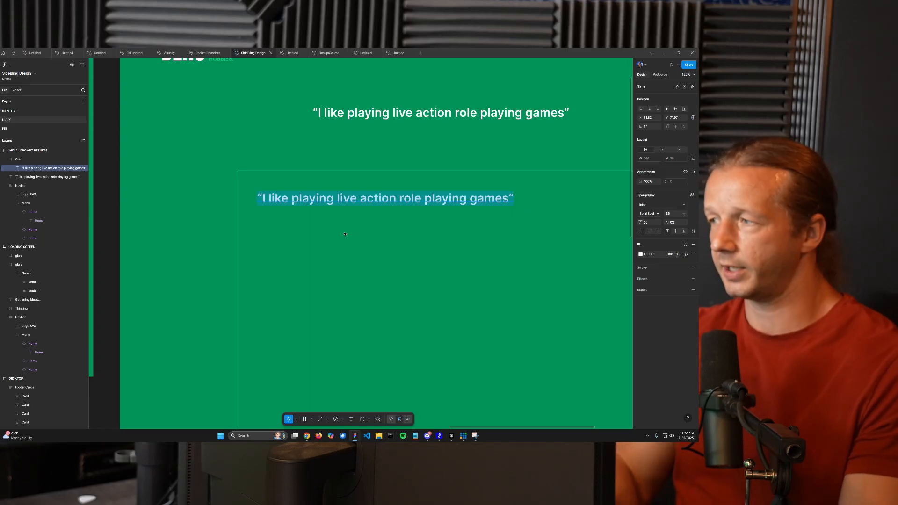
{"action": "key", "text": "Caps_Lock"}
{"action": "type", "text": "LARP"}
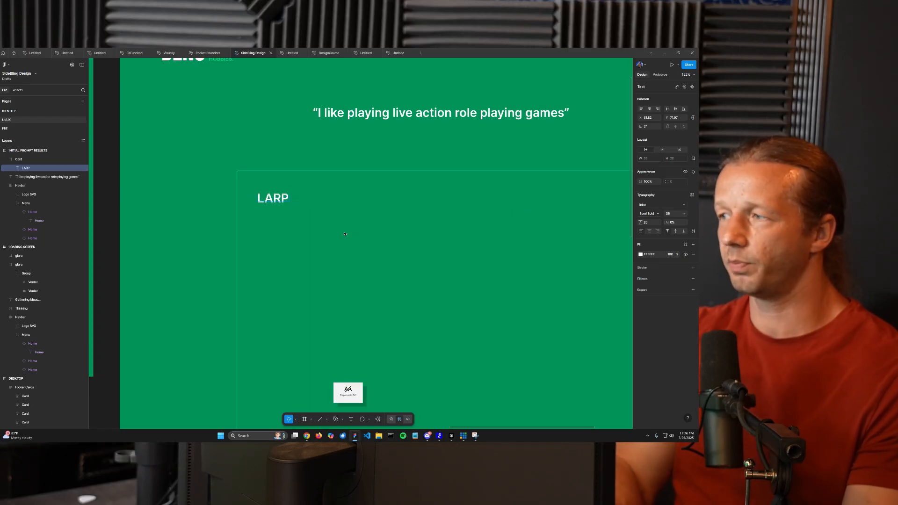
{"action": "key", "text": "Caps_Lock"}
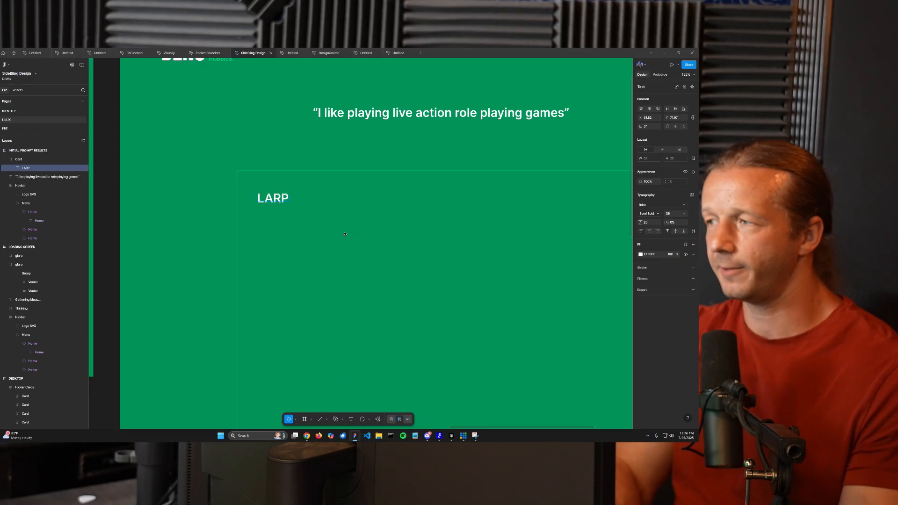
{"action": "type", "text": "Event Organizer"}
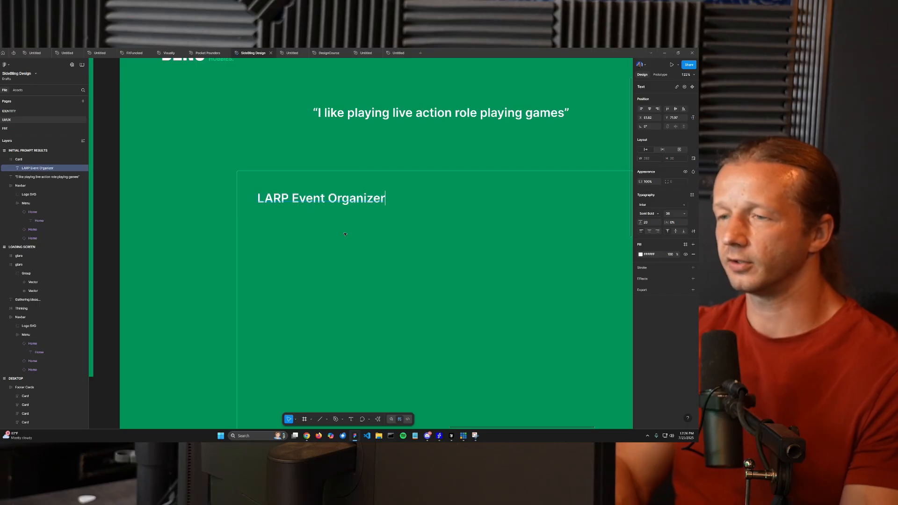
{"action": "key", "text": "Escape"}
{"action": "key", "text": "Escape"}
- Compare the quoted headline with the card's LARP Event Organizer title and check their text properties
{"action": "scroll", "coordinate": [266, 198], "scroll_direction": "down", "scroll_amount": 3}
{"action": "left_click_drag", "start_coordinate": [407, 161], "coordinate": [385, 166]}
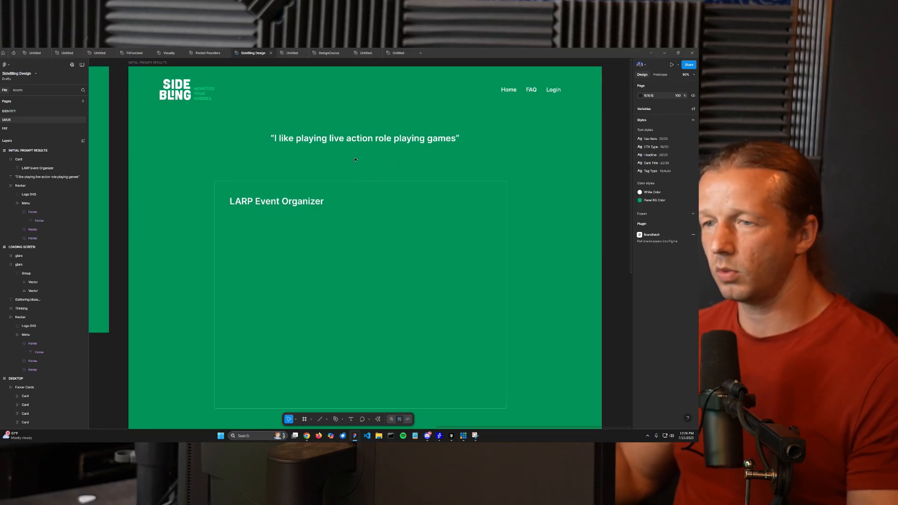
{"action": "left_click", "coordinate": [345, 141]}
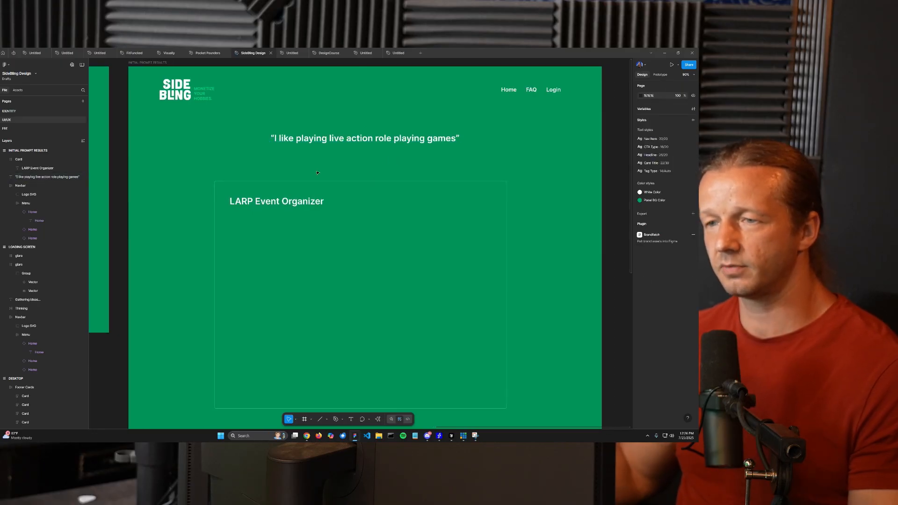
{"action": "left_click", "coordinate": [304, 204]}
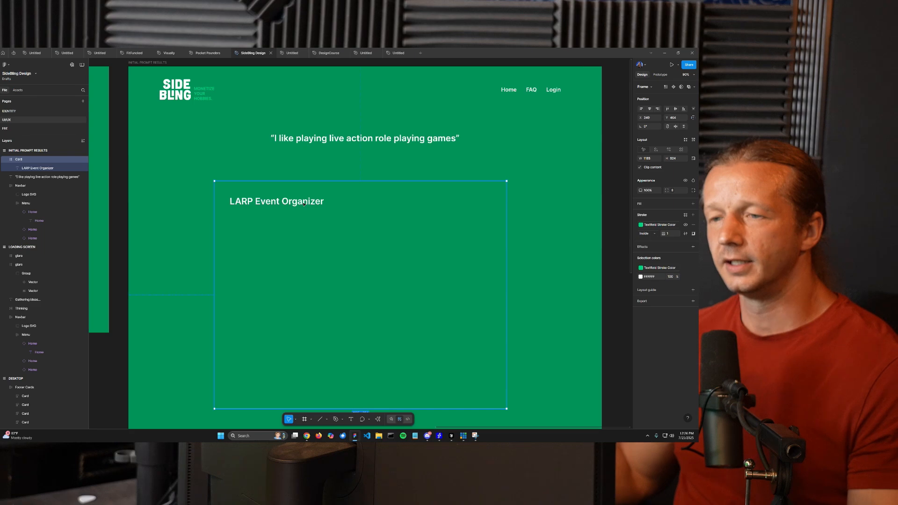
{"action": "left_click", "coordinate": [303, 204]}
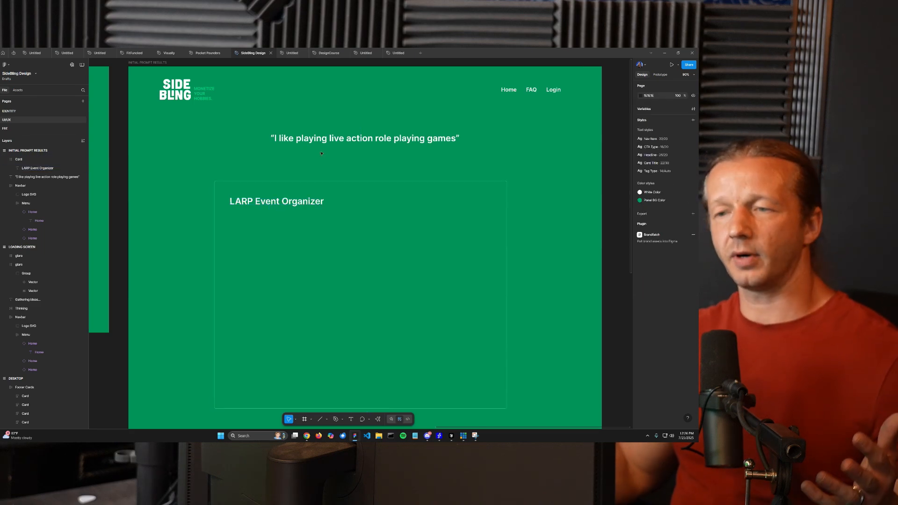
{"action": "left_click", "coordinate": [333, 139]}
{"action": "left_click", "coordinate": [300, 203]}
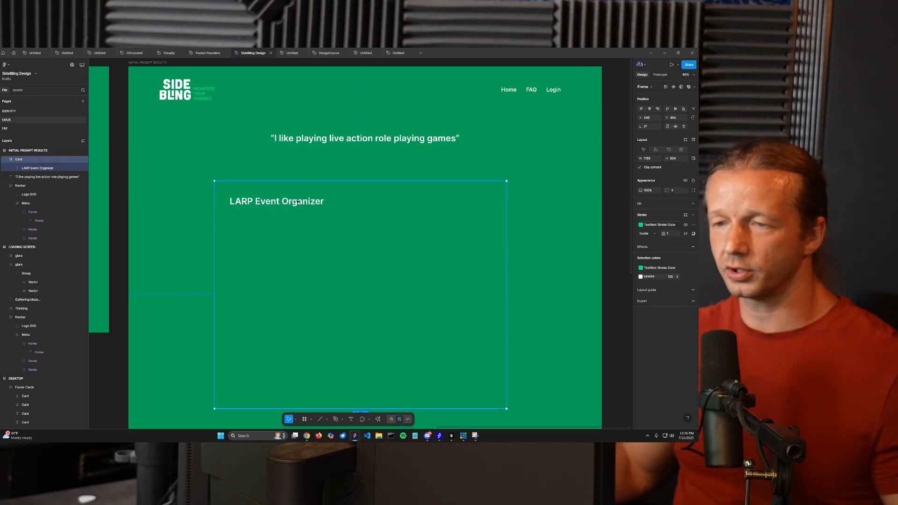
{"action": "left_click", "coordinate": [301, 203]}
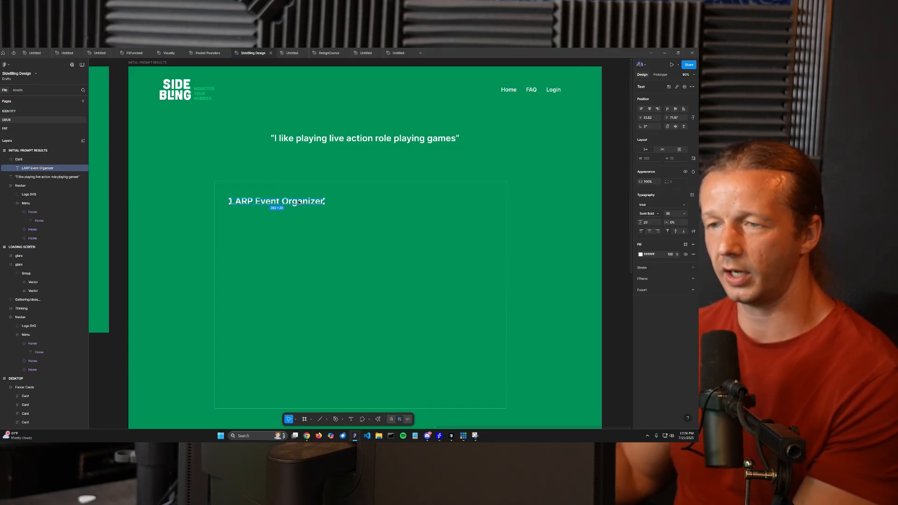
{"action": "left_click", "coordinate": [332, 139]}
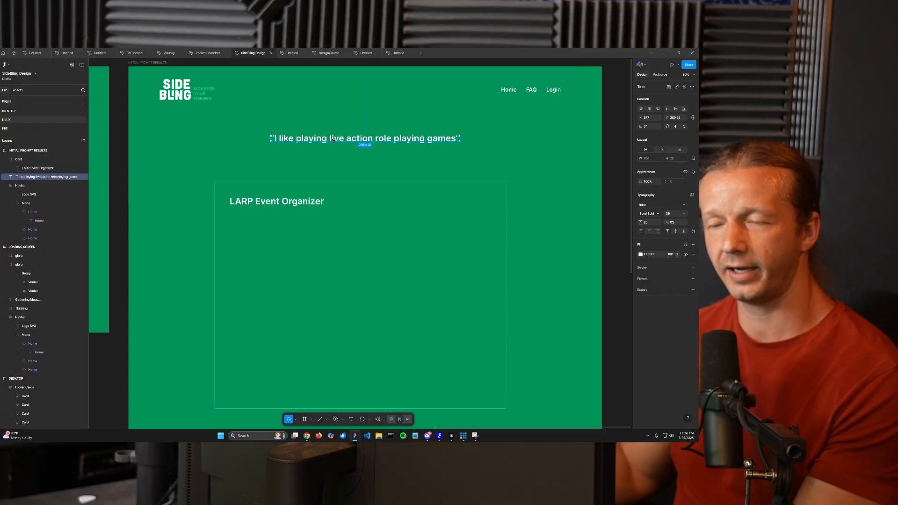
- Increase the LARP Event Organizer title's font size to 62 and move it slightly down inside the card
{"action": "double_click", "coordinate": [299, 201]}
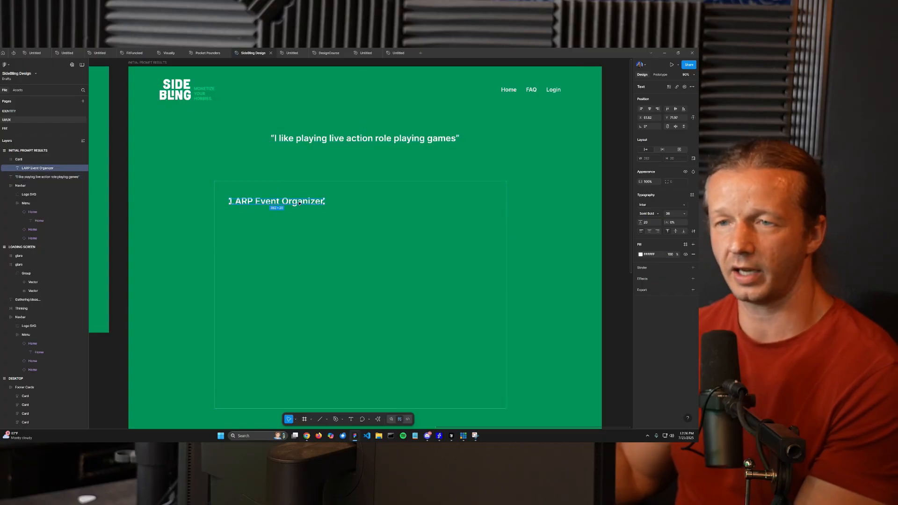
{"action": "left_click", "coordinate": [669, 215]}
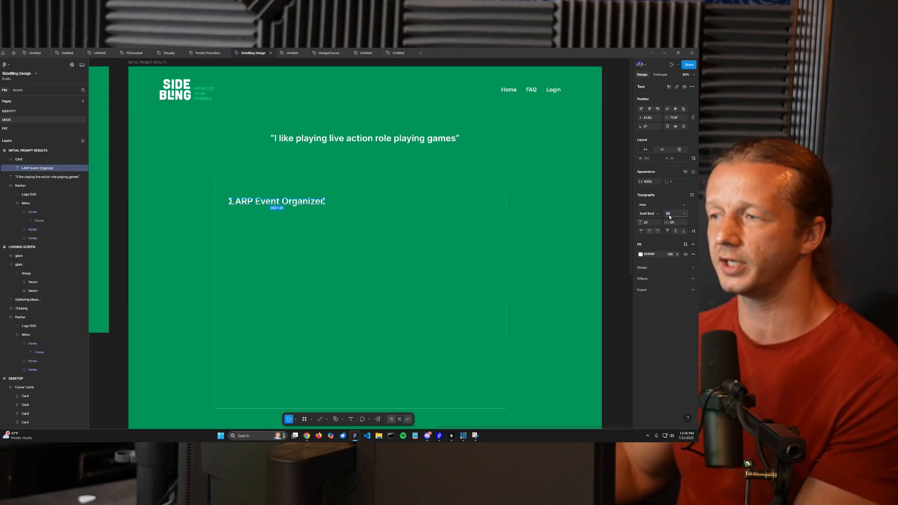
{"action": "key", "text": "Up"}
{"action": "key", "text": "Up"}
{"action": "key", "text": "Up"}
{"action": "key", "text": "Up"}
{"action": "key", "text": "Up"}
{"action": "key", "text": "Up"}
{"action": "key", "text": "Up"}
{"action": "key", "text": "Up"}
{"action": "key", "text": "Up"}
{"action": "key", "text": "Up"}
{"action": "key", "text": "Up"}
{"action": "key", "text": "Up"}
{"action": "key", "text": "Up"}
{"action": "key", "text": "Up"}
{"action": "key", "text": "Up"}
{"action": "key", "text": "Up"}
{"action": "key", "text": "Up"}
{"action": "key", "text": "Up"}
{"action": "key", "text": "Up"}
{"action": "key", "text": "Up"}
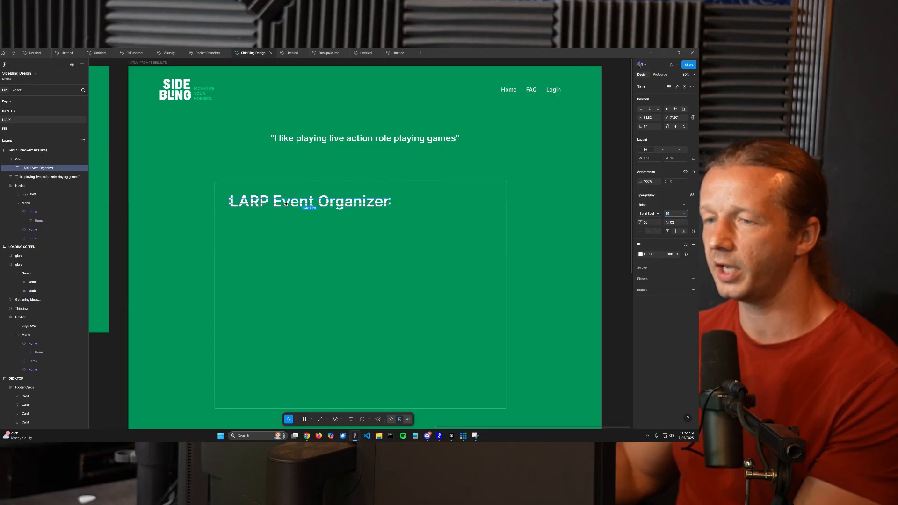
{"action": "key", "text": "Down"}
{"action": "key", "text": "Down"}
{"action": "key", "text": "Up"}
{"action": "key", "text": "Up"}
{"action": "key", "text": "Up"}
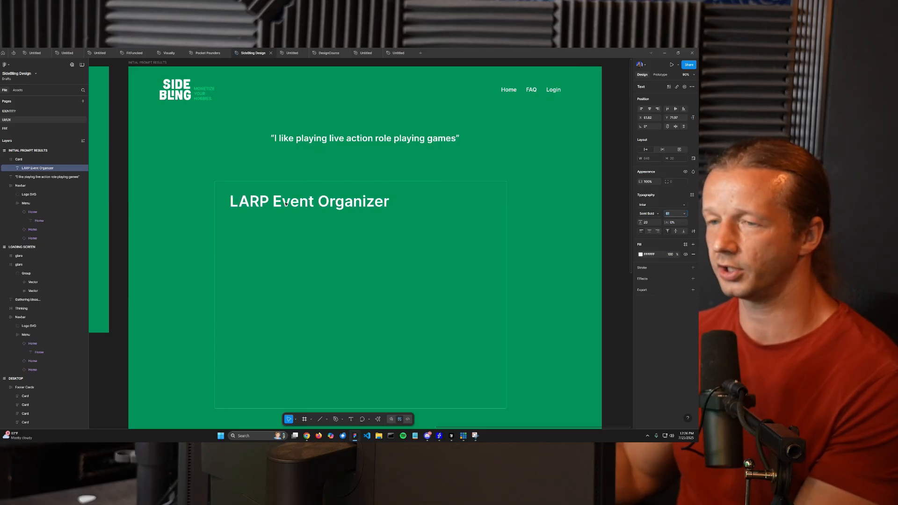
{"action": "left_click_drag", "start_coordinate": [290, 203], "coordinate": [296, 215]}
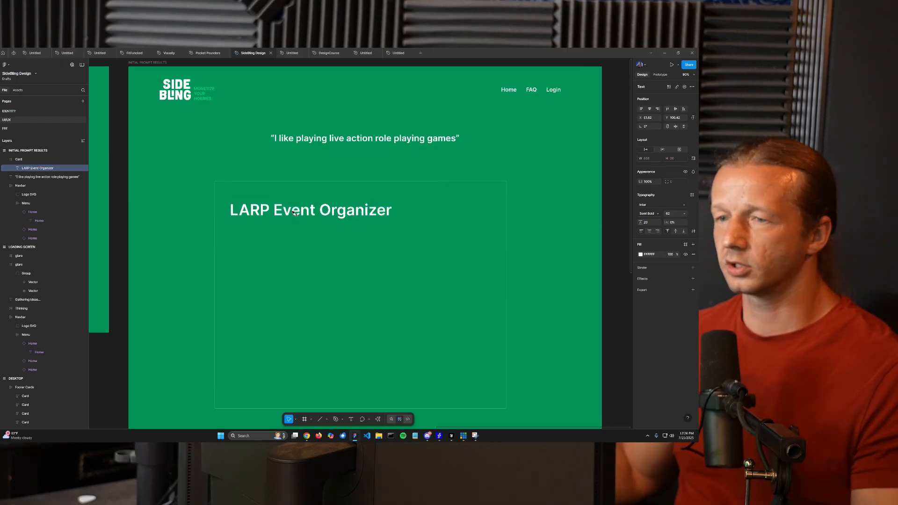
{"action": "left_click", "coordinate": [176, 192]}
- Add the text "IDEA 1 OF 12" just above the title in the card
{"action": "scroll", "coordinate": [211, 192], "scroll_direction": "up", "scroll_amount": 5}
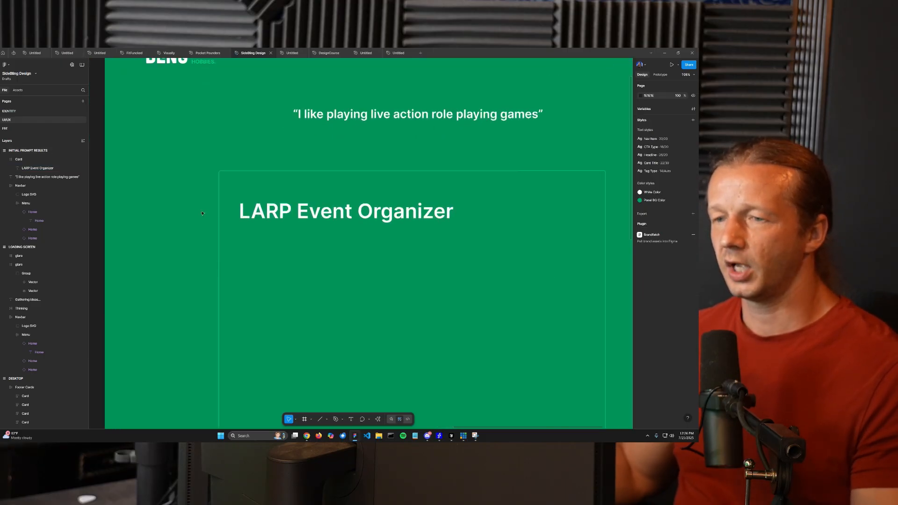
{"action": "key", "text": "t"}
{"action": "left_click", "coordinate": [275, 181]}
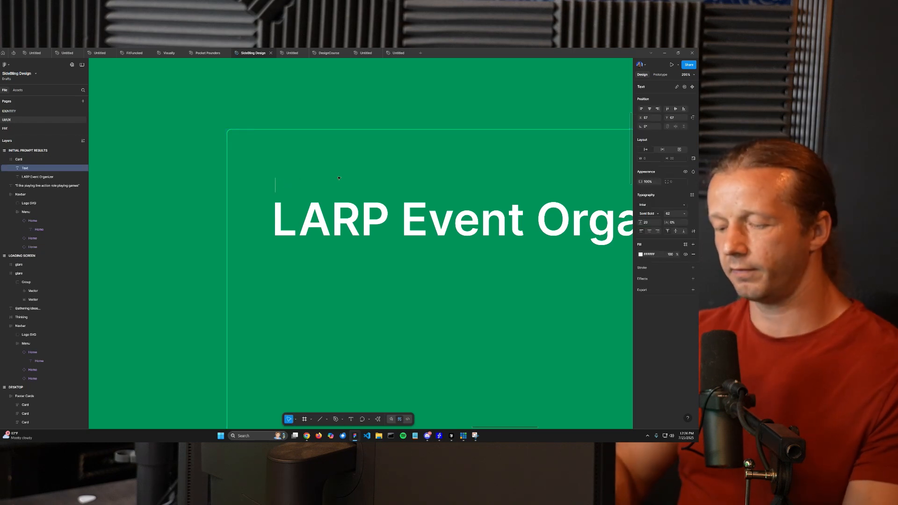
{"action": "key", "text": "Caps_Lock"}
{"action": "type", "text": "IDEA 1"}
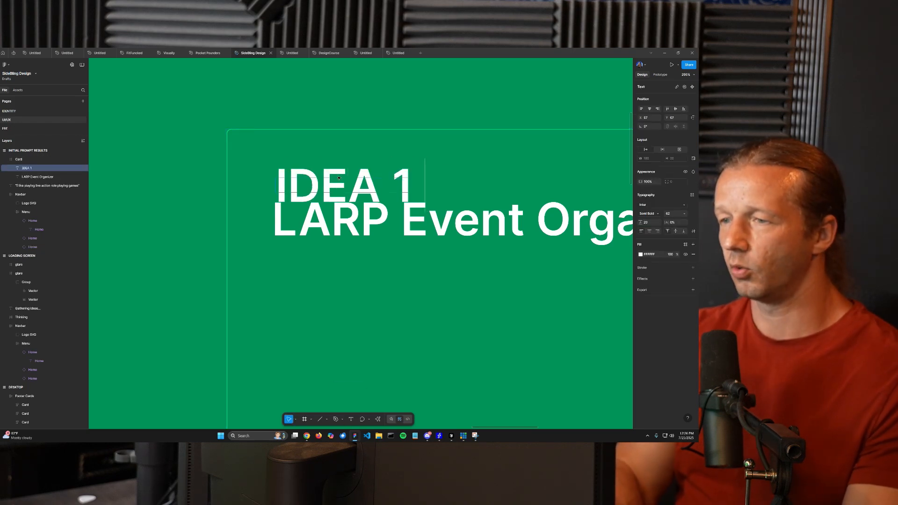
{"action": "type", "text": " OF 12"}
{"action": "key", "text": "Caps_Lock"}
{"action": "key", "text": "Escape"}
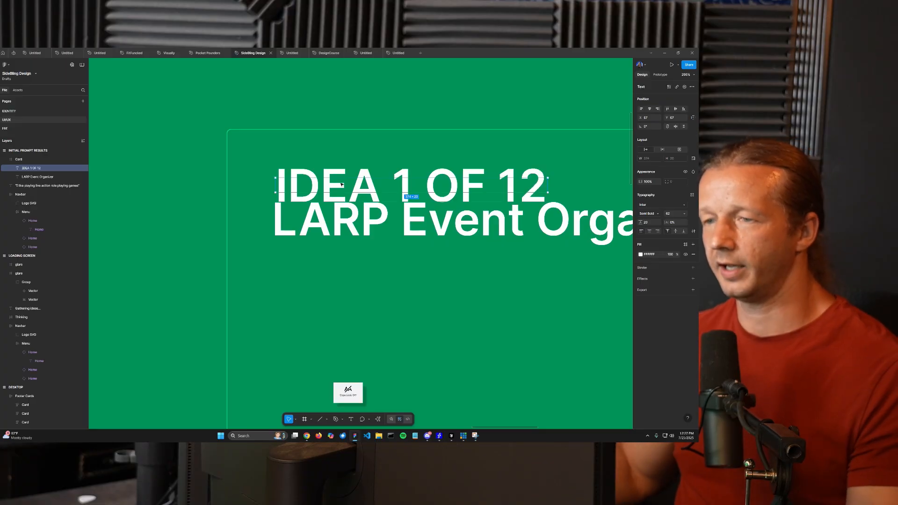
- Align the IDEA 1 OF 12 label with the title's left edge and apply the CTA Type text style
{"action": "scroll", "coordinate": [341, 184], "scroll_direction": "down", "scroll_amount": 5}
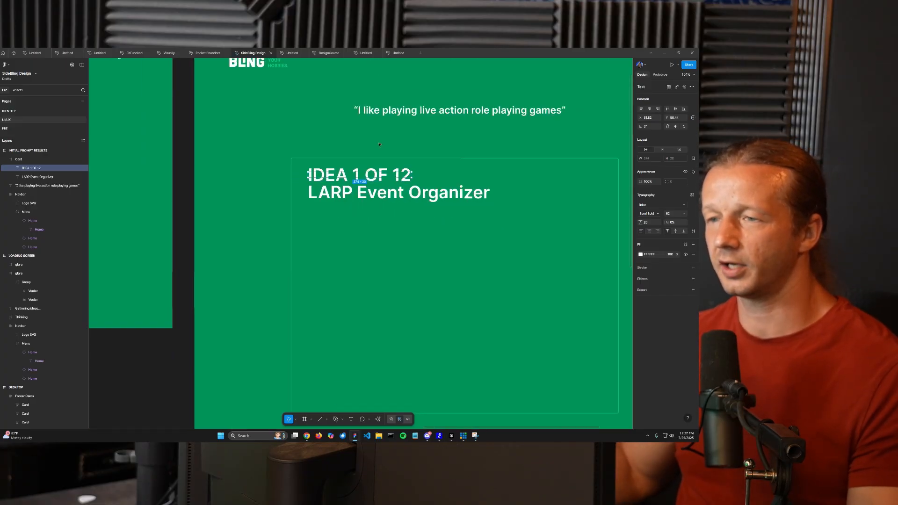
{"action": "scroll", "coordinate": [379, 144], "scroll_direction": "right", "scroll_amount": 3}
{"action": "scroll", "coordinate": [379, 144], "scroll_direction": "up", "scroll_amount": 1}
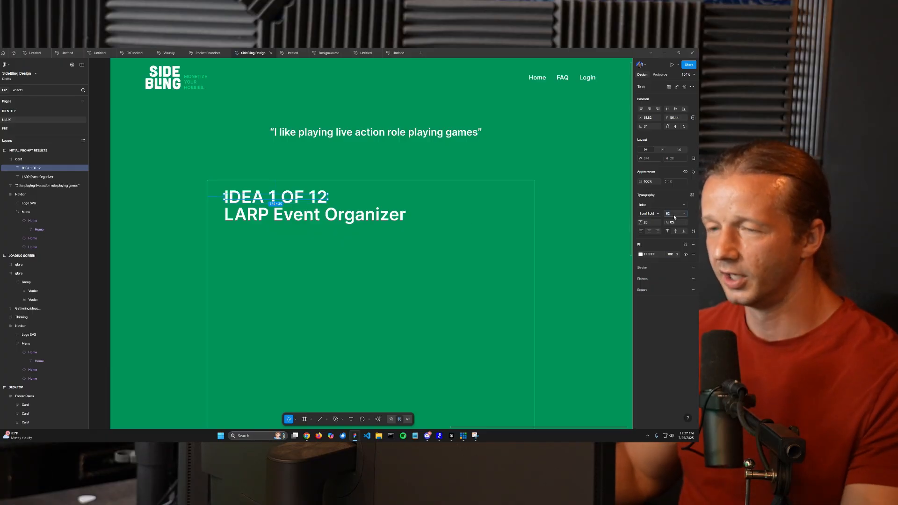
{"action": "left_click", "coordinate": [691, 195]}
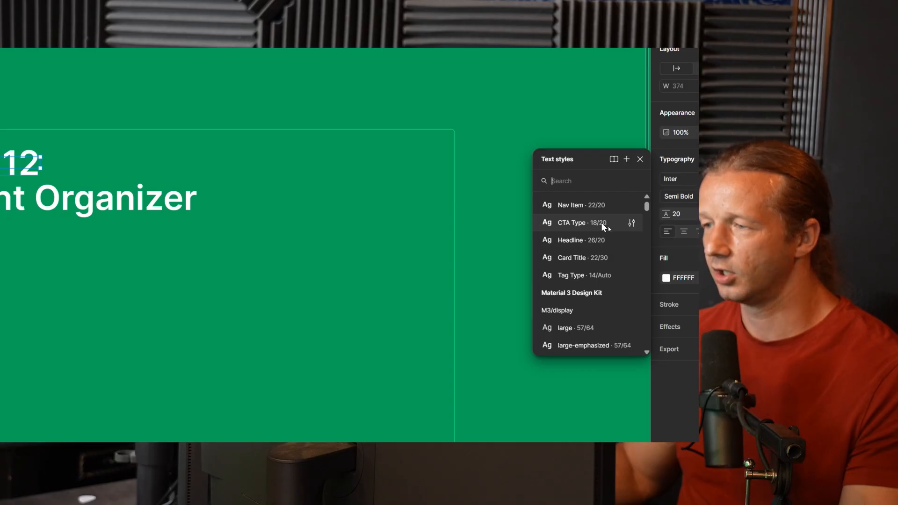
{"action": "left_click", "coordinate": [602, 223]}
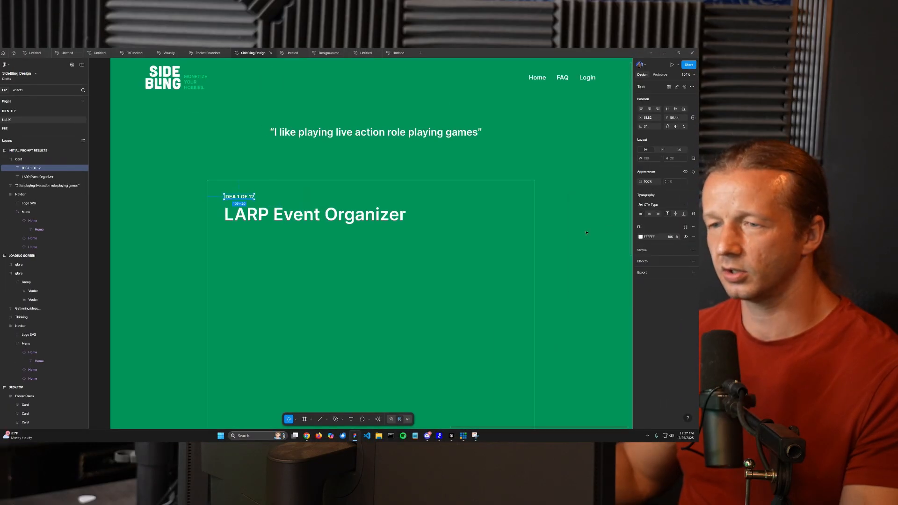
{"action": "left_click", "coordinate": [241, 169]}
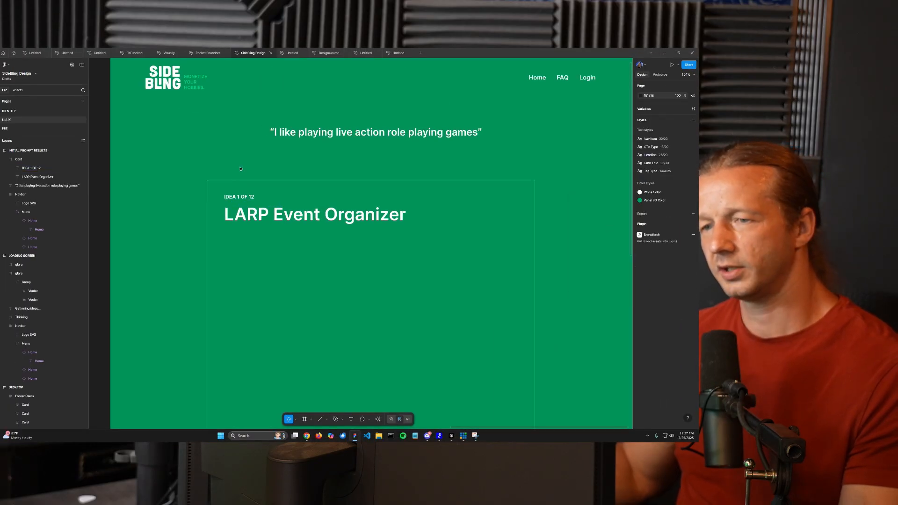
- Nudge the idea label down, enclose it in a frame of about 126 × 31 px, and apply the Textfield Stroke Color style
{"action": "left_click", "coordinate": [237, 197]}
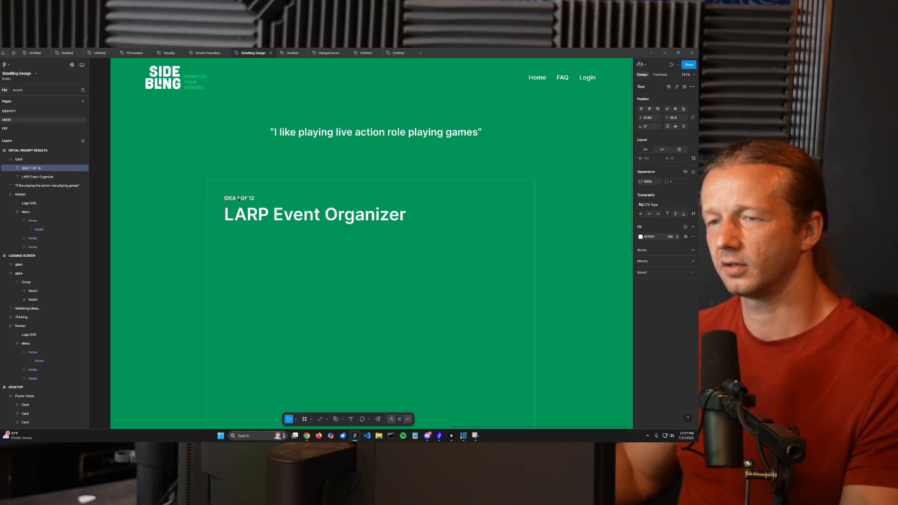
{"action": "scroll", "coordinate": [239, 199], "scroll_direction": "up", "scroll_amount": 5}
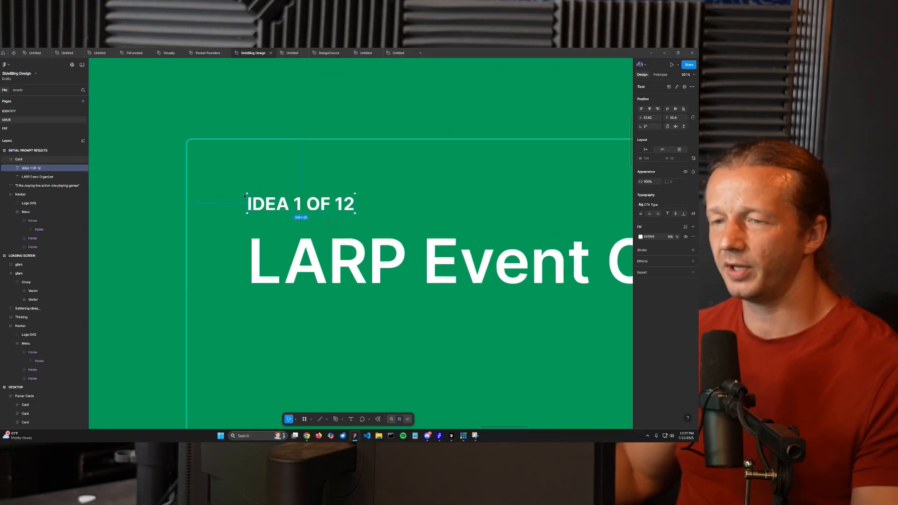
{"action": "key", "text": "f"}
{"action": "left_click_drag", "start_coordinate": [238, 188], "coordinate": [362, 218]}
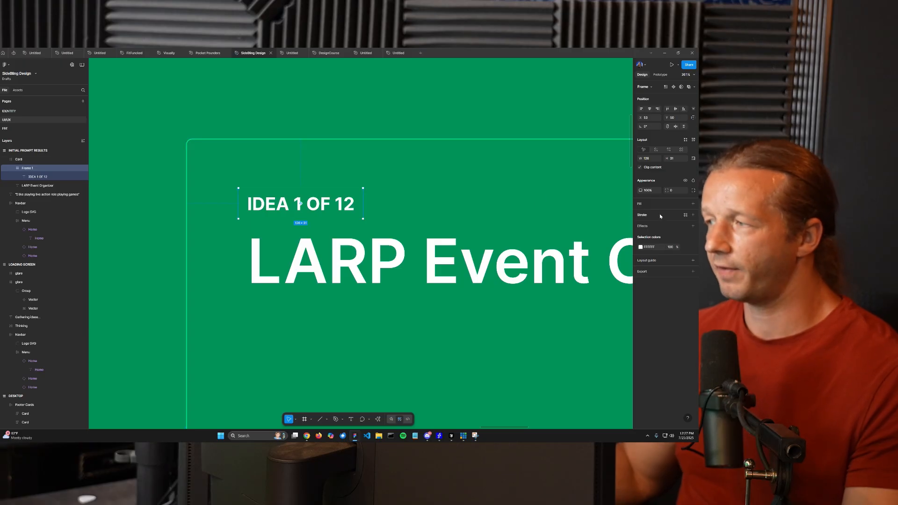
{"action": "left_click", "coordinate": [686, 218]}
{"action": "left_click", "coordinate": [578, 253]}
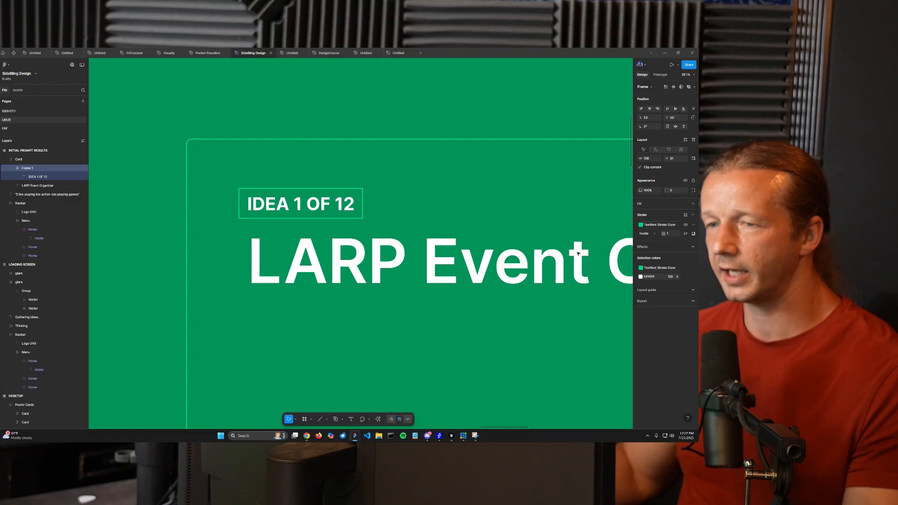
- Round the corners of the idea label's frame with a radius of 3
{"action": "left_click", "coordinate": [676, 190]}
{"action": "key", "text": "Up"}
{"action": "key", "text": "Up"}
{"action": "key", "text": "Up"}
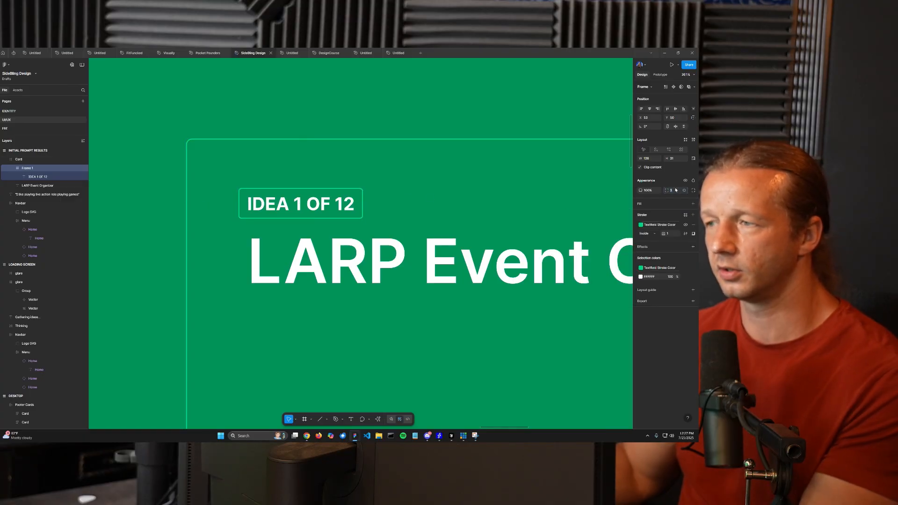
- Move the framed IDEA 1 OF 12 tag to X 65 so it lines up with the title's left edge
{"action": "left_click", "coordinate": [467, 189]}
{"action": "double_click", "coordinate": [323, 201]}
{"action": "left_click_drag", "start_coordinate": [324, 202], "coordinate": [335, 202]}
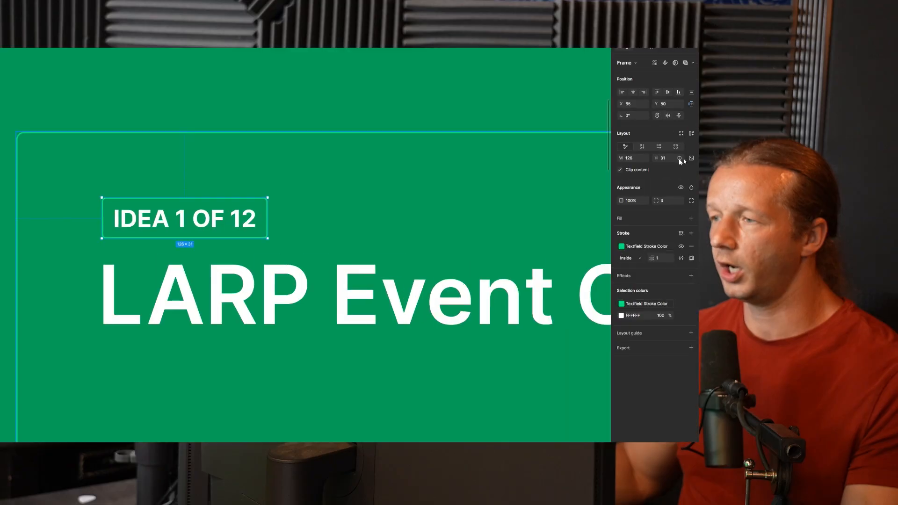
- Bind the idea tag frame's corner radius to the Tag Corner Radius variable
{"action": "left_click", "coordinate": [679, 201]}
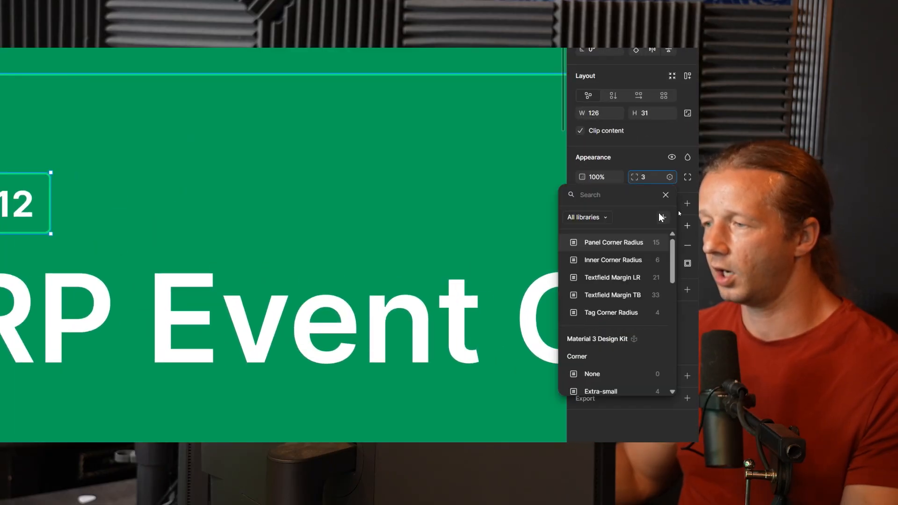
{"action": "scroll", "coordinate": [631, 306], "scroll_direction": "down", "scroll_amount": 2}
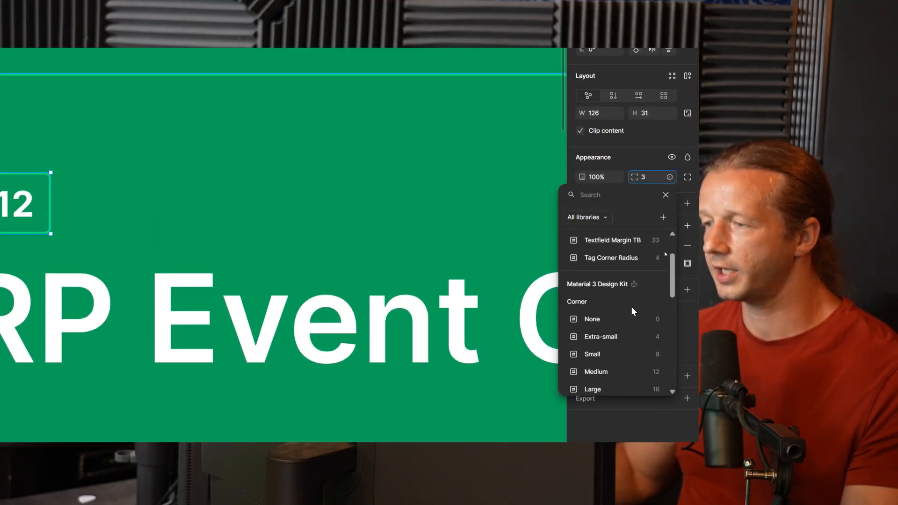
{"action": "left_click", "coordinate": [619, 256]}
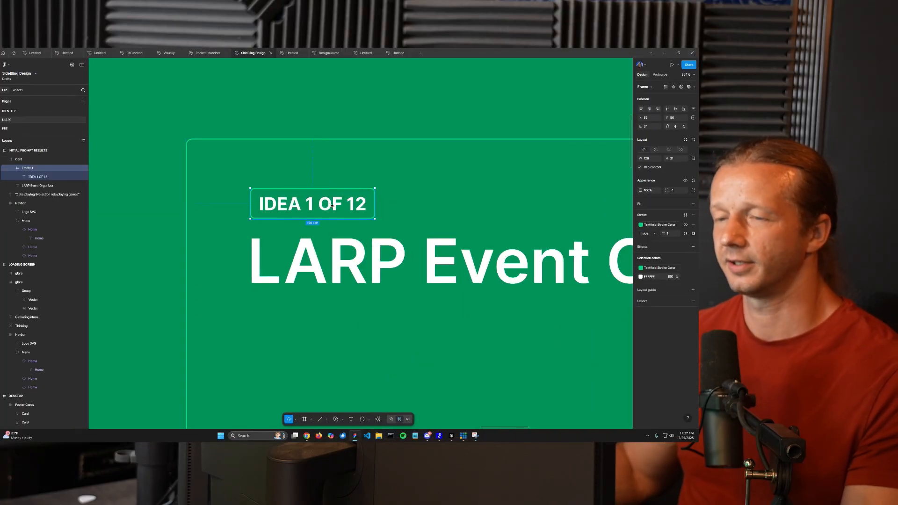
{"action": "double_click", "coordinate": [327, 204]}
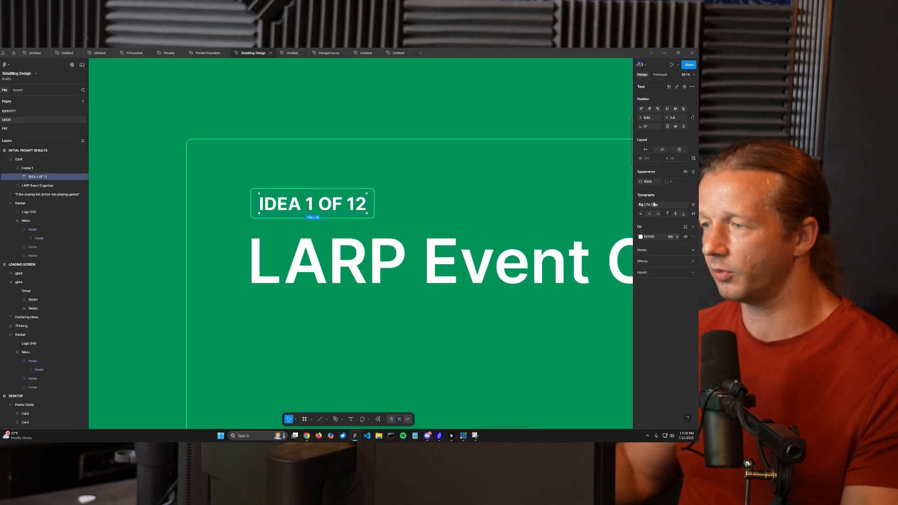
{"action": "key", "text": "Escape"}
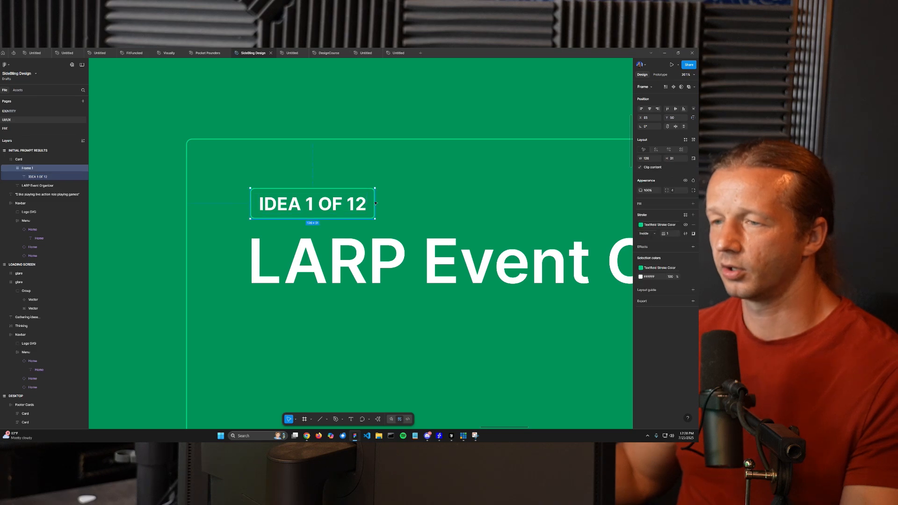
{"action": "left_click", "coordinate": [404, 202]}
{"action": "double_click", "coordinate": [357, 202]}
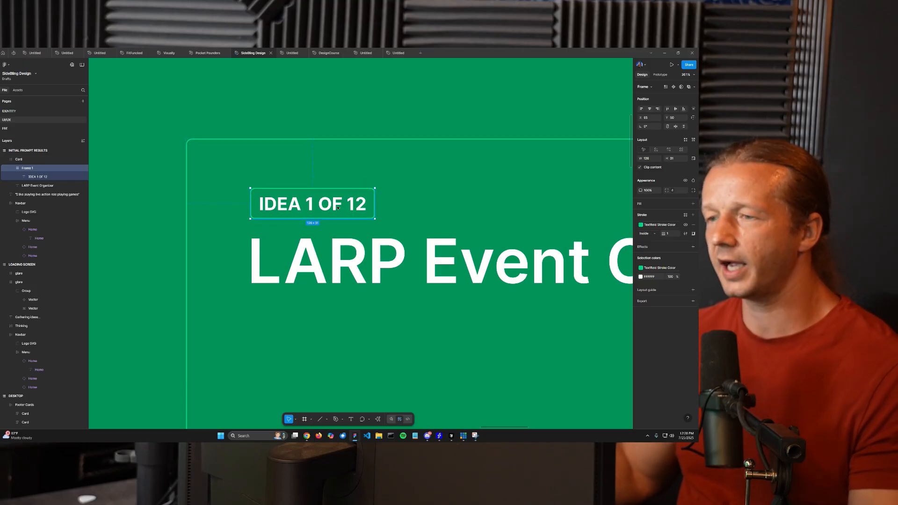
- Apply the Textfield Stroke Color to the fill of the IDEA 1 OF 12 text
{"action": "scroll", "coordinate": [376, 188], "scroll_direction": "down", "scroll_amount": 4}
{"action": "left_click", "coordinate": [405, 144]}
{"action": "left_click_drag", "start_coordinate": [405, 144], "coordinate": [307, 116]}
{"action": "double_click", "coordinate": [258, 168]}
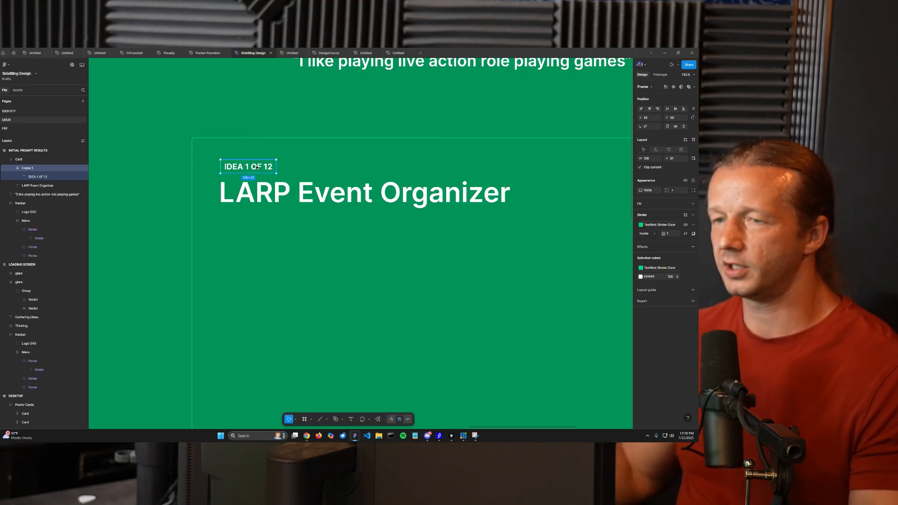
{"action": "key", "text": "Return"}
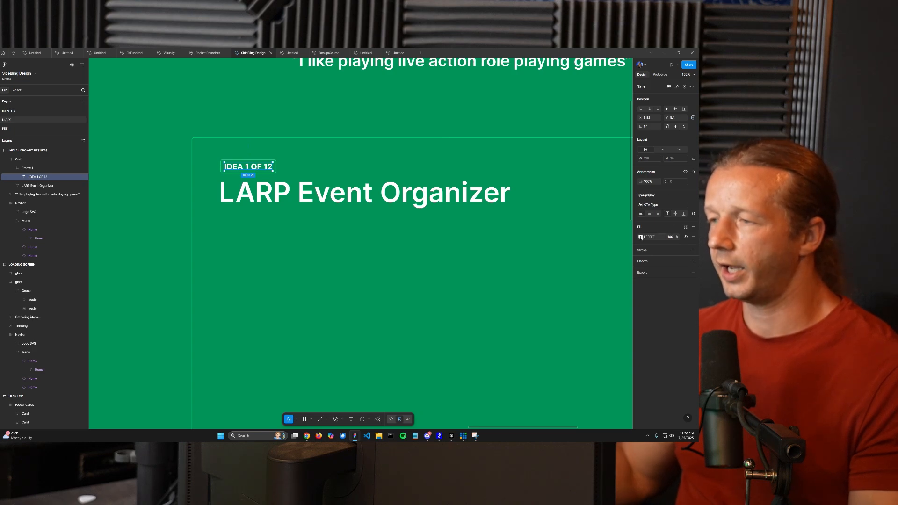
{"action": "left_click", "coordinate": [684, 227]}
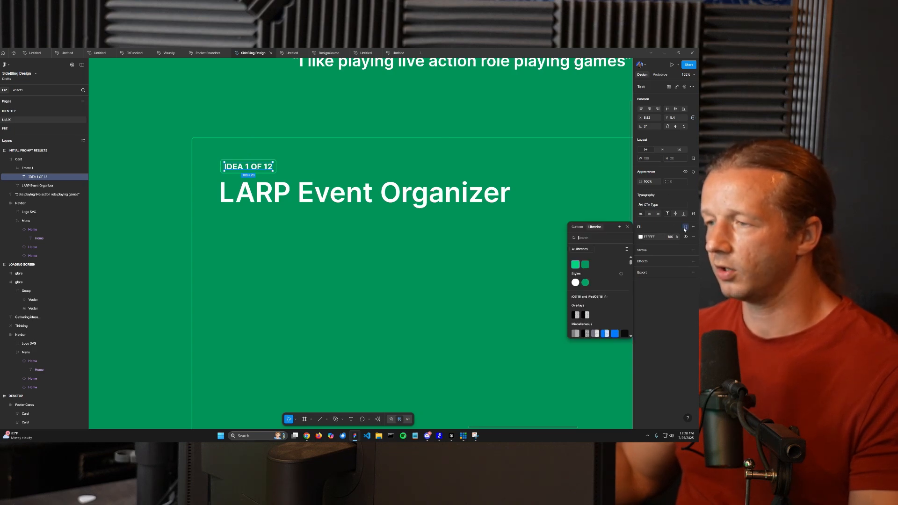
{"action": "left_click", "coordinate": [576, 265]}
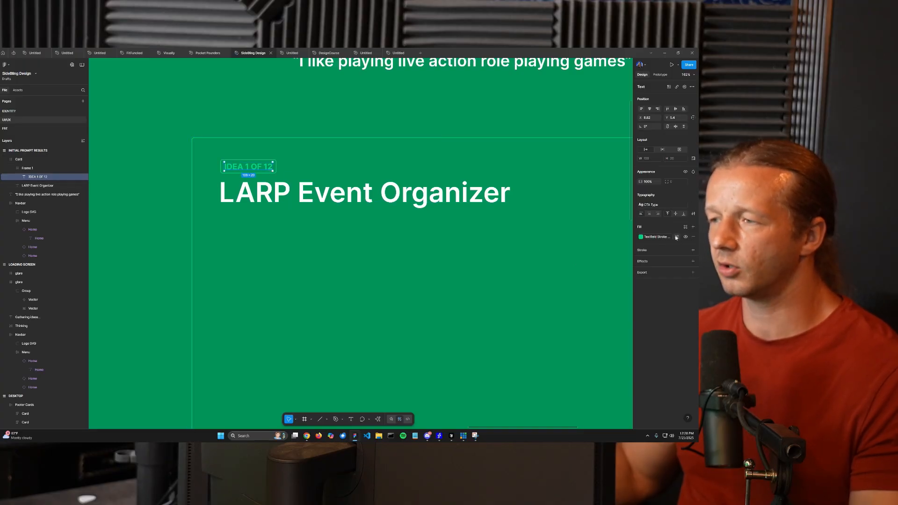
- Change the tag text's fill to the brighter green 00FF98 and save it as a color variable named Extra Bright Green
{"action": "left_click", "coordinate": [640, 237]}
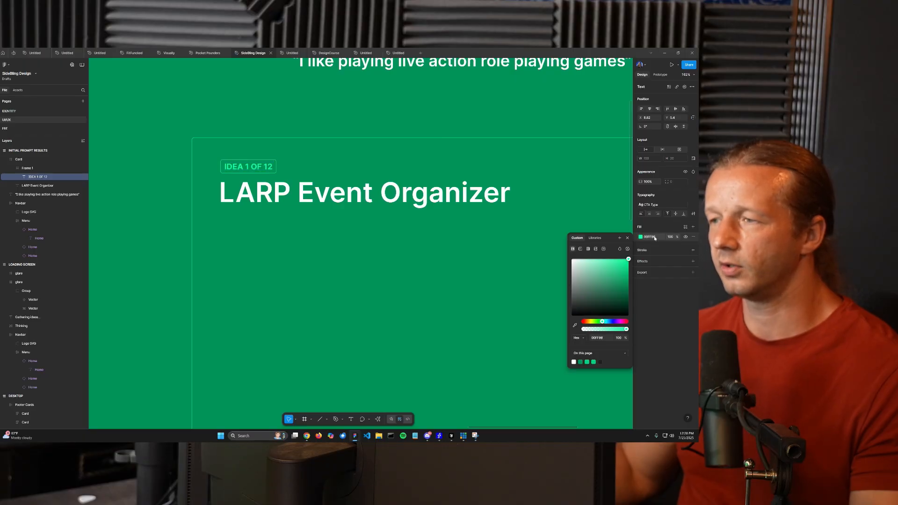
{"action": "left_click", "coordinate": [620, 238]}
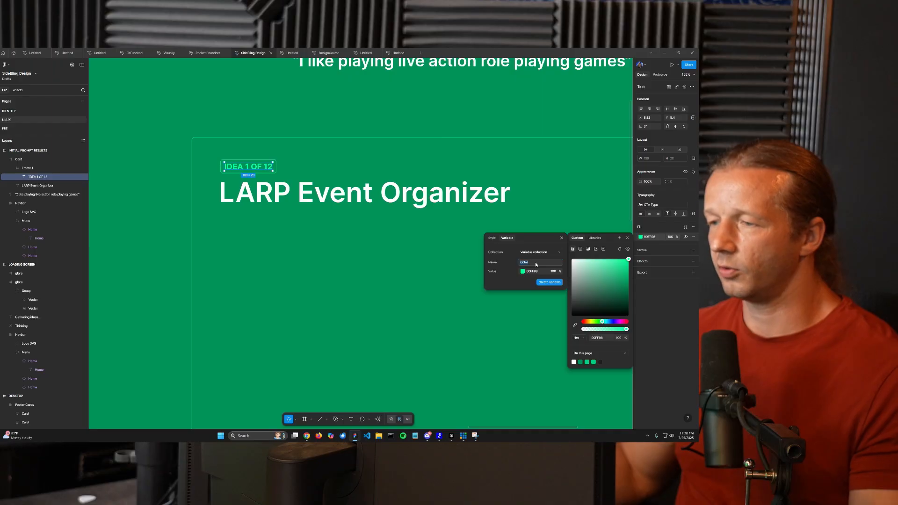
{"action": "key", "text": "BackSpace"}
{"action": "type", "text": "Ex"}
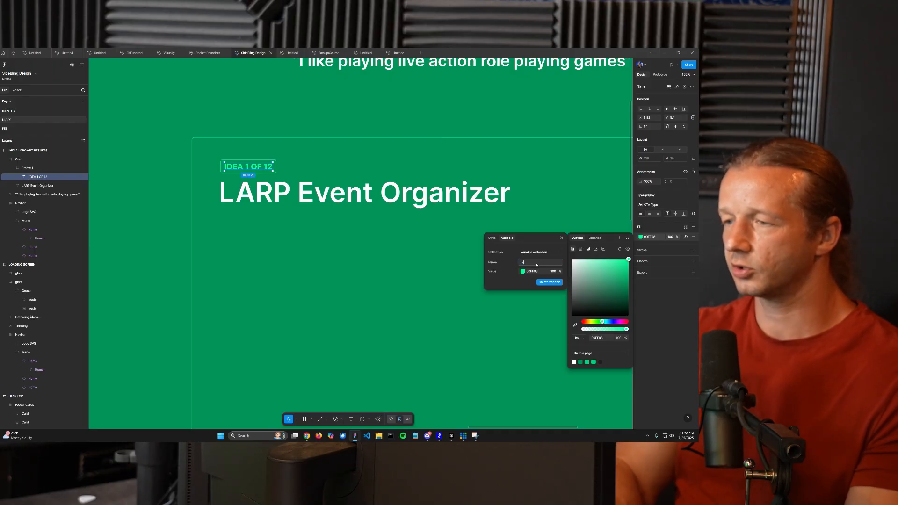
{"action": "type", "text": "tra Bright Green"}
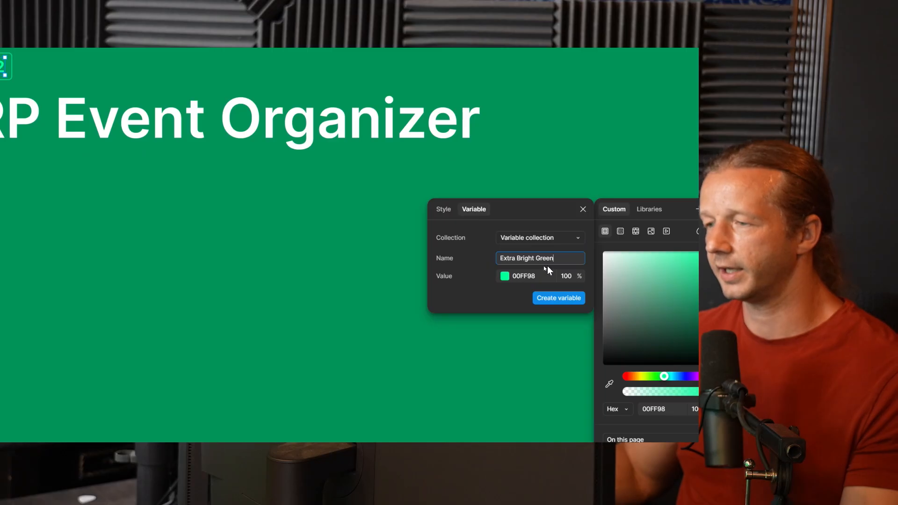
{"action": "key", "text": "Return"}
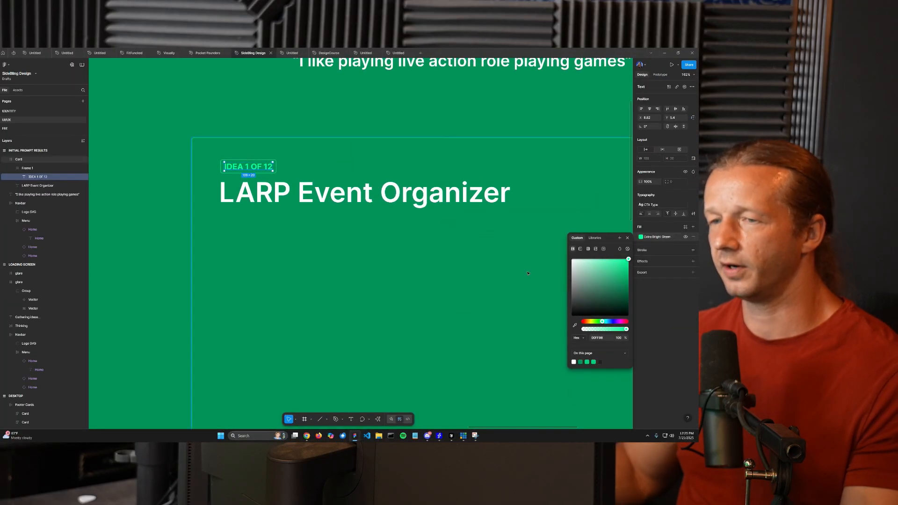
{"action": "left_click", "coordinate": [484, 236]}
{"action": "double_click", "coordinate": [265, 171]}
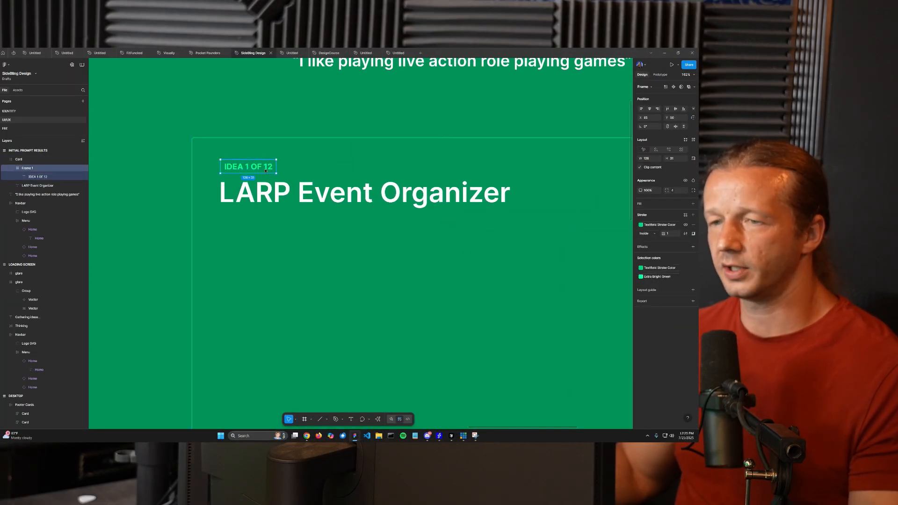
- Enlarge the LARP Event Organizer title's text box to about 144 px tall
{"action": "left_click", "coordinate": [286, 191]}
{"action": "scroll", "coordinate": [304, 187], "scroll_direction": "down", "scroll_amount": 5}
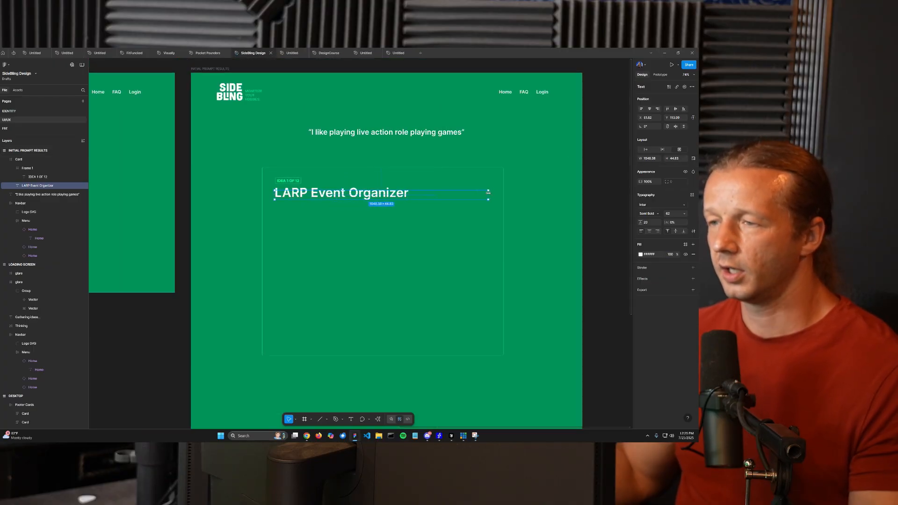
{"action": "left_click_drag", "start_coordinate": [464, 214], "coordinate": [467, 215]}
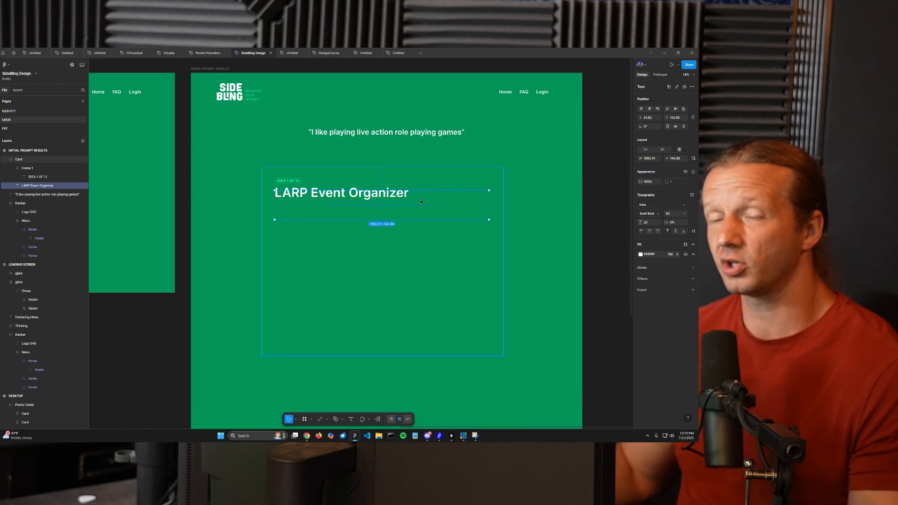
- Extend the card title to read "LARP Event Organizer who Makes Money By Whatever."
{"action": "double_click", "coordinate": [401, 196]}
{"action": "left_click", "coordinate": [464, 214]}
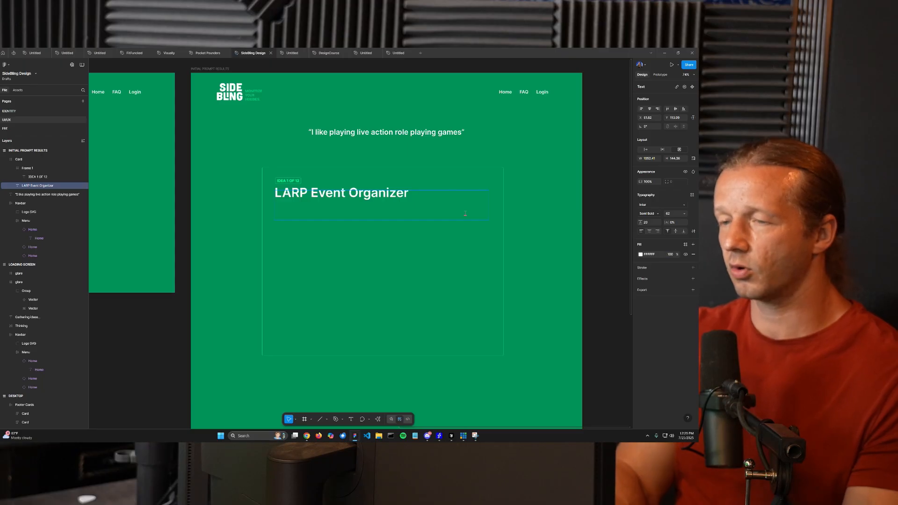
{"action": "type", "text": "who"}
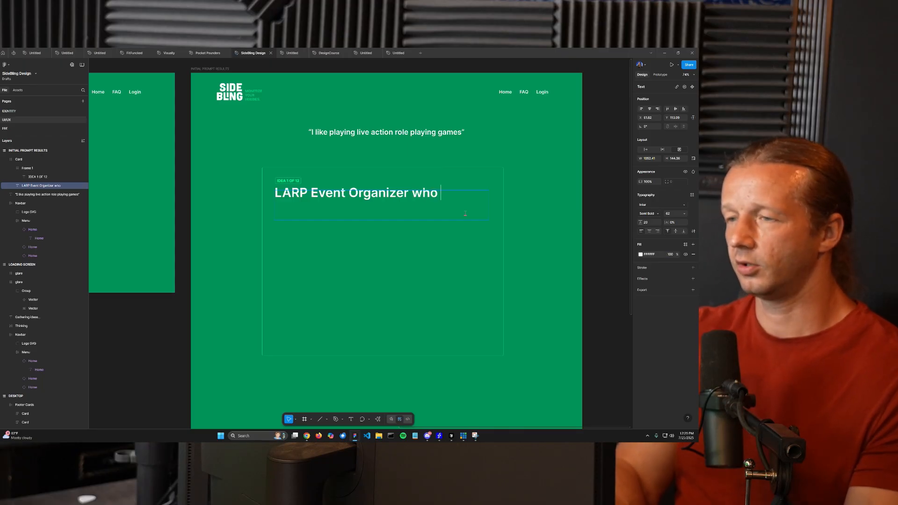
{"action": "type", "text": " Makes"}
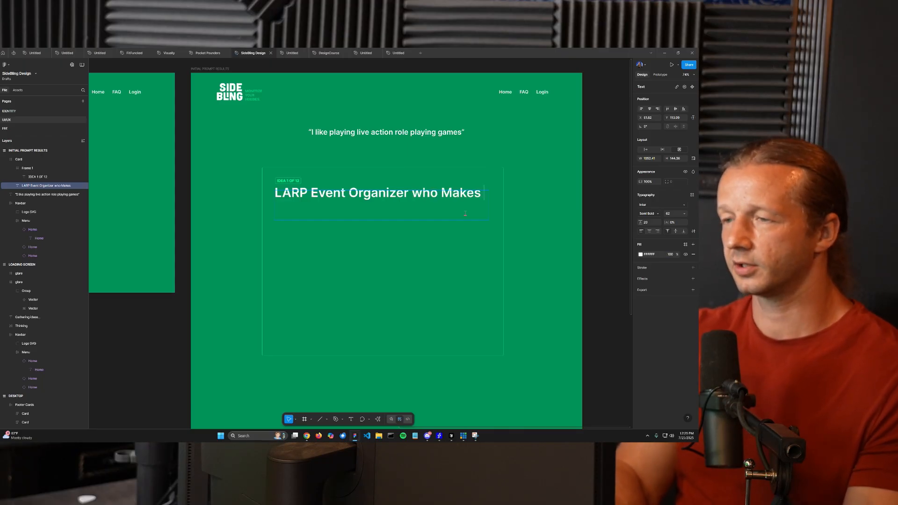
{"action": "type", "text": " Money By Whatev"}
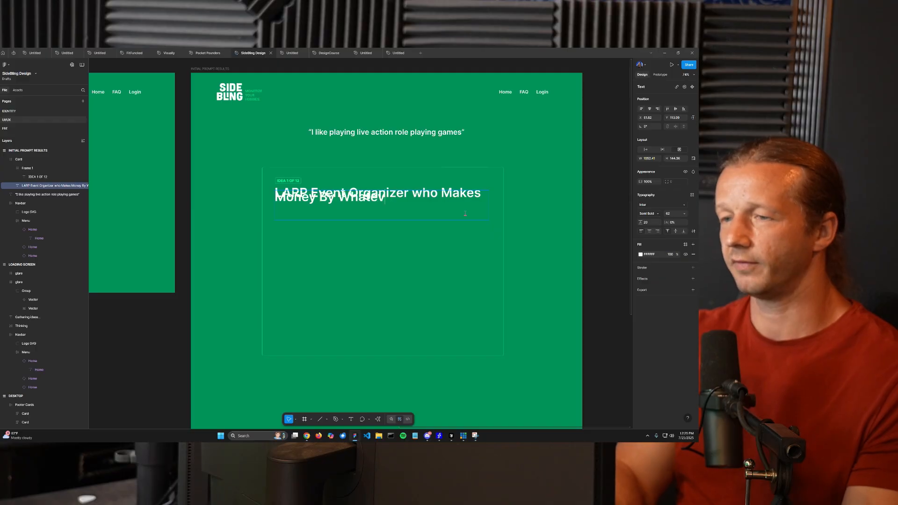
{"action": "type", "text": "er."}
{"action": "key", "text": "Escape"}
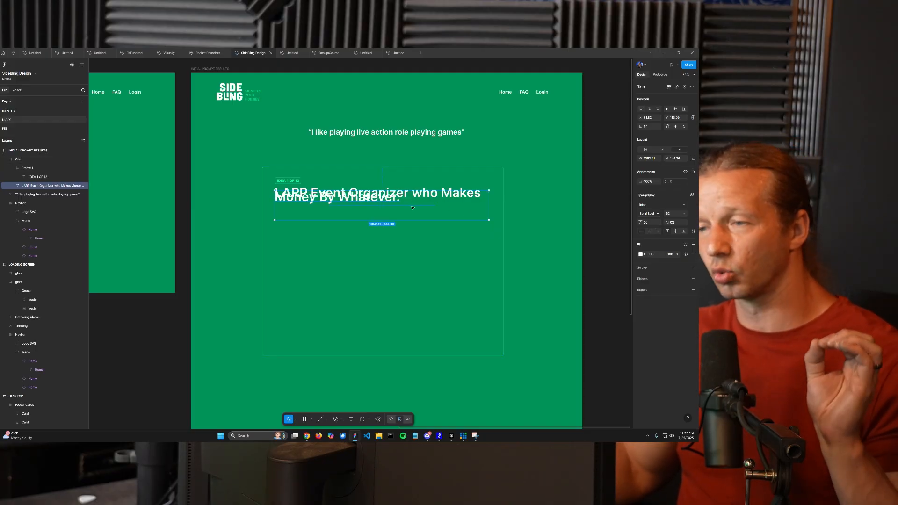
- Increase the card title's line height enough to separate its two overlapping lines
{"action": "left_click", "coordinate": [646, 222]}
{"action": "key", "text": "Up"}
{"action": "key", "text": "Up"}
{"action": "key", "text": "Up"}
{"action": "key", "text": "Up"}
{"action": "key", "text": "Up"}
{"action": "key", "text": "Up"}
{"action": "key", "text": "Up"}
{"action": "key", "text": "Up"}
{"action": "key", "text": "Up"}
{"action": "key", "text": "Up"}
{"action": "key", "text": "Up"}
{"action": "key", "text": "Up"}
{"action": "key", "text": "Up"}
{"action": "key", "text": "Up"}
{"action": "key", "text": "Up"}
{"action": "key", "text": "Up"}
{"action": "key", "text": "Up"}
{"action": "key", "text": "Up"}
{"action": "key", "text": "Up"}
{"action": "key", "text": "Up"}
{"action": "key", "text": "Up"}
{"action": "key", "text": "Up"}
{"action": "key", "text": "Up"}
{"action": "key", "text": "Up"}
{"action": "key", "text": "Up"}
{"action": "key", "text": "Up"}
{"action": "key", "text": "Up"}
{"action": "key", "text": "Up"}
{"action": "key", "text": "Up"}
{"action": "key", "text": "Up"}
{"action": "key", "text": "Up"}
{"action": "key", "text": "Up"}
{"action": "key", "text": "Up"}
{"action": "key", "text": "Up"}
{"action": "key", "text": "Up"}
{"action": "key", "text": "Up"}
{"action": "key", "text": "Up"}
{"action": "key", "text": "Up"}
{"action": "key", "text": "Up"}
{"action": "key", "text": "Up"}
{"action": "key", "text": "Up"}
{"action": "key", "text": "Return"}
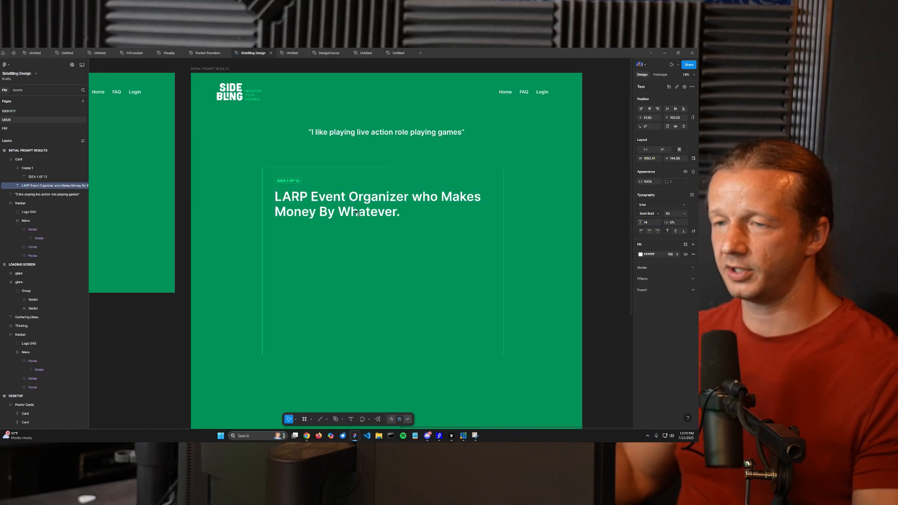
- Create a text style named Card Headline from the card title's typography
{"action": "left_click", "coordinate": [692, 195]}
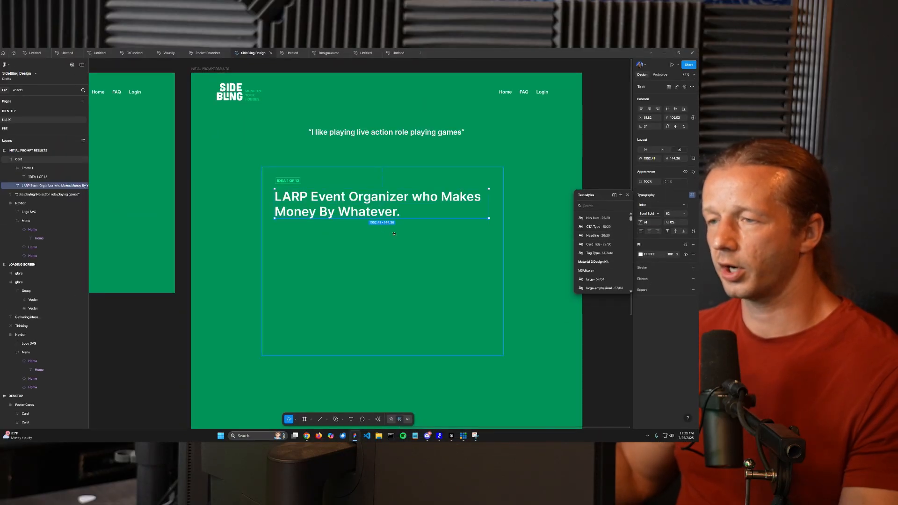
{"action": "left_click", "coordinate": [621, 195]}
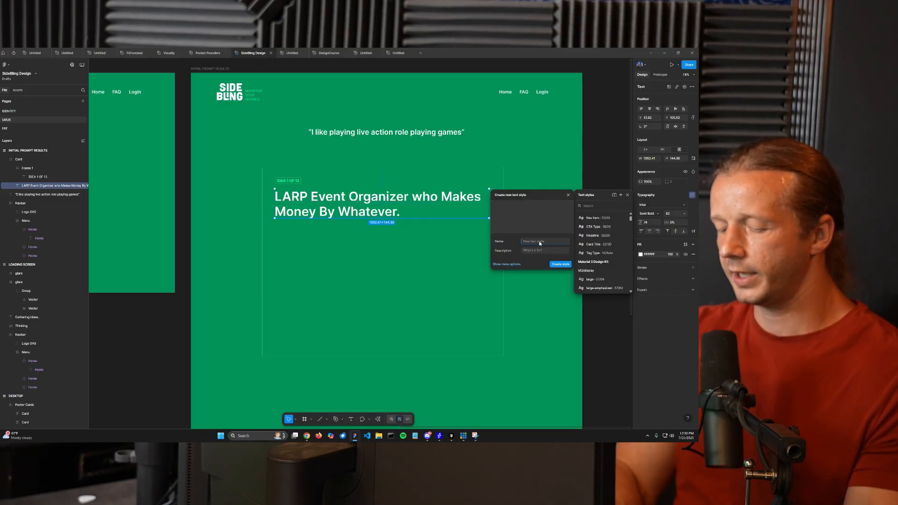
{"action": "type", "text": "Card Headline"}
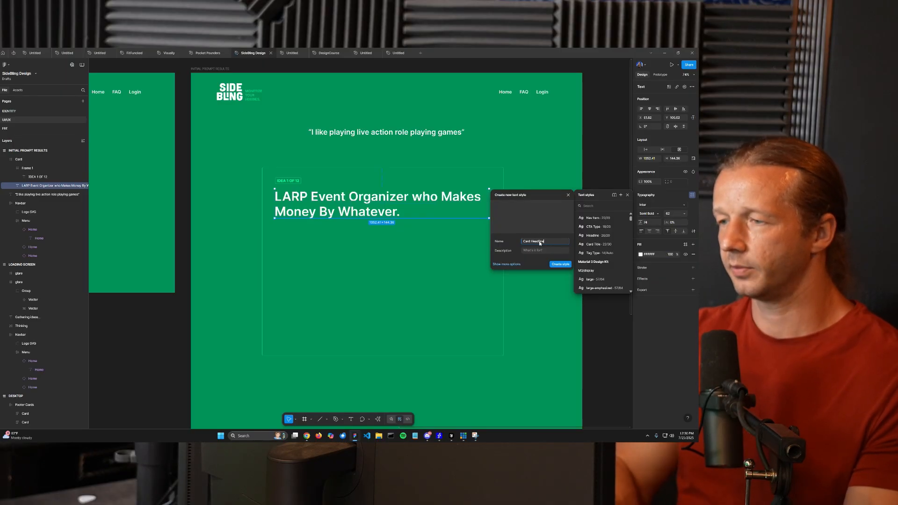
{"action": "left_click", "coordinate": [560, 264]}
{"action": "left_click", "coordinate": [578, 220]}
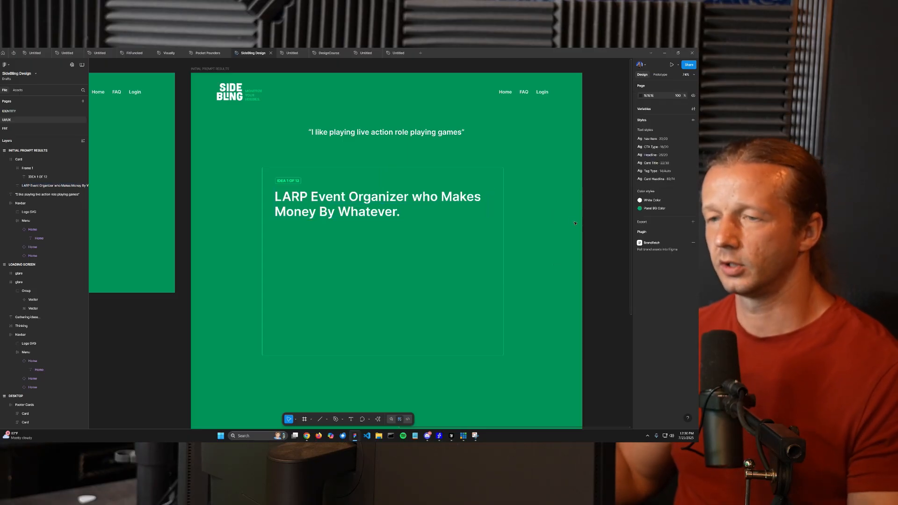
- Remove "who Makes Money By Whatever." from the card title, leaving only LARP Event Organizer
{"action": "left_click", "coordinate": [383, 203]}
{"action": "double_click", "coordinate": [386, 205]}
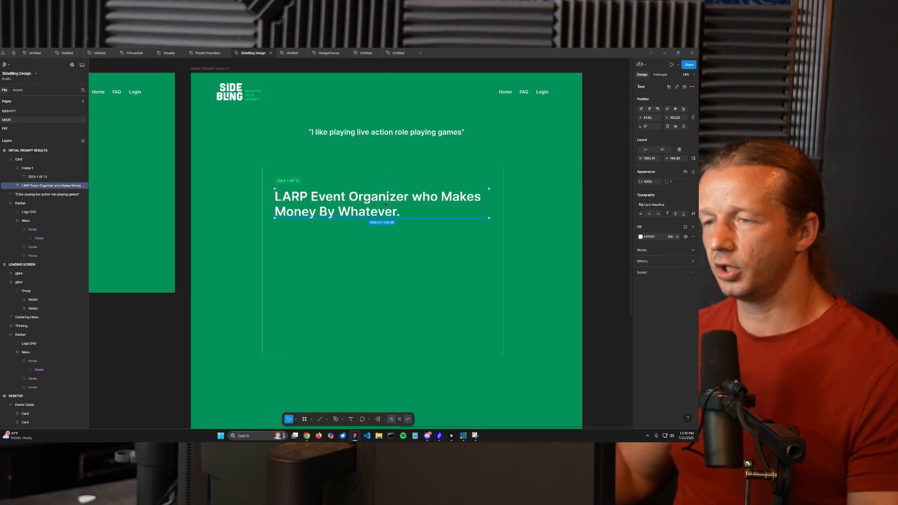
{"action": "double_click", "coordinate": [385, 205]}
{"action": "left_click_drag", "start_coordinate": [413, 196], "coordinate": [433, 204]}
{"action": "key", "text": "BackSpace"}
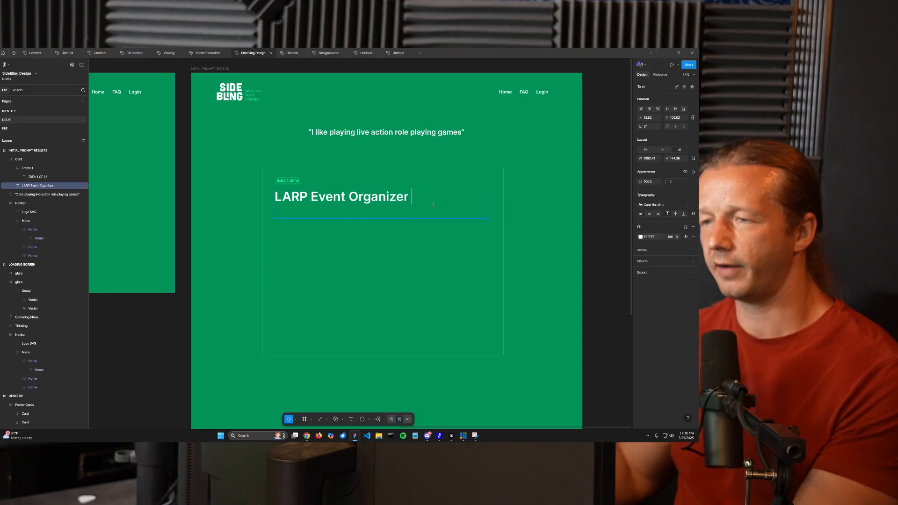
{"action": "key", "text": "Escape"}
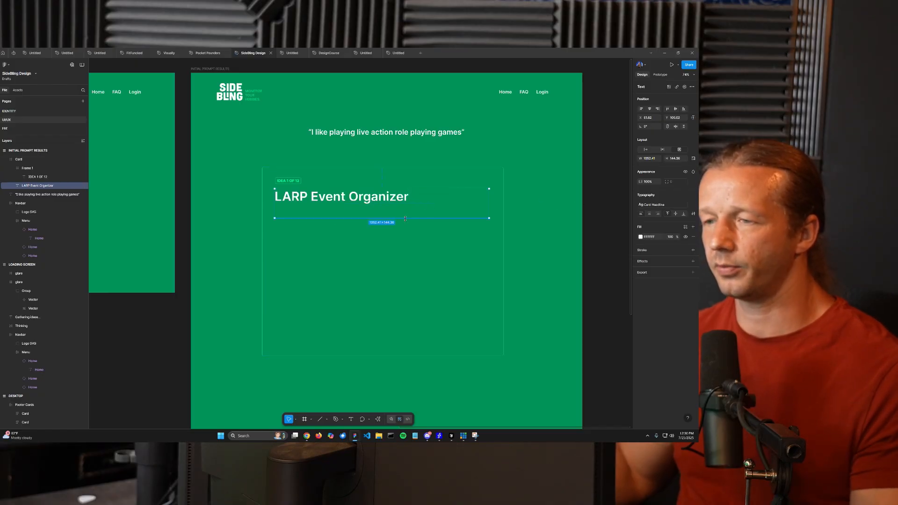
{"action": "left_click", "coordinate": [585, 182]}
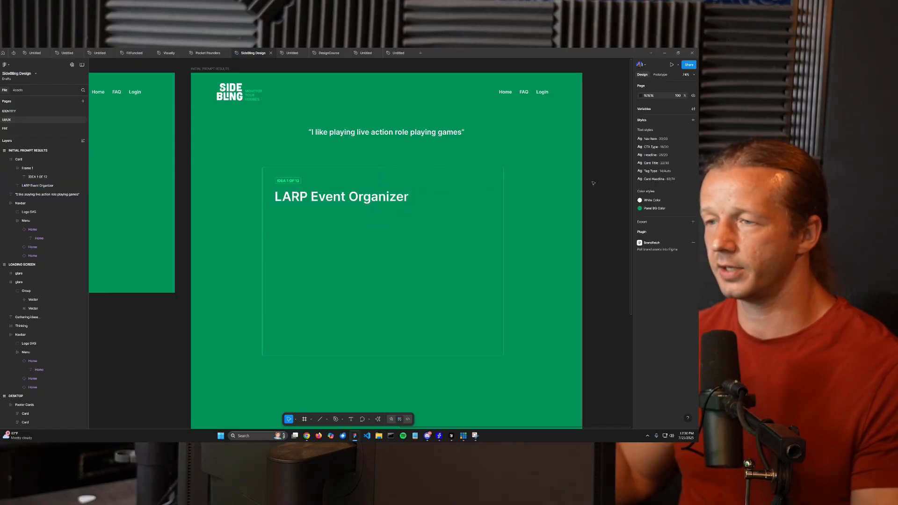
- Switch to the browser window at localhost:3000 to review the app's generated business ideas
{"action": "scroll", "coordinate": [579, 177], "scroll_direction": "down", "scroll_amount": 1}
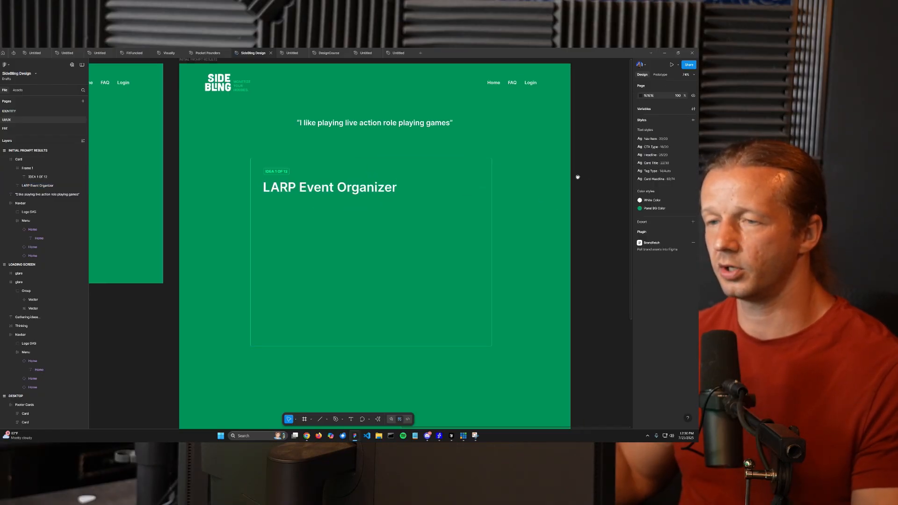
{"action": "left_click", "coordinate": [328, 123]}
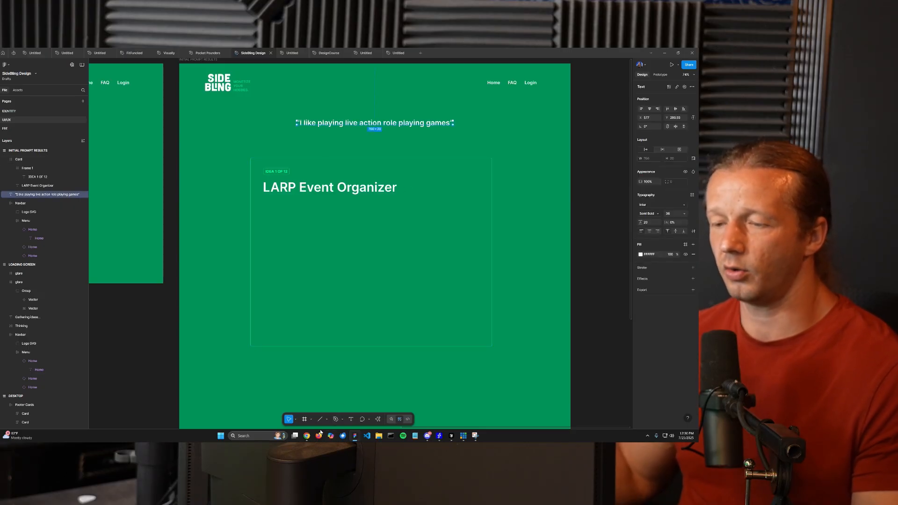
{"action": "mouse_move", "coordinate": [309, 437]}
{"action": "left_click", "coordinate": [327, 407]}
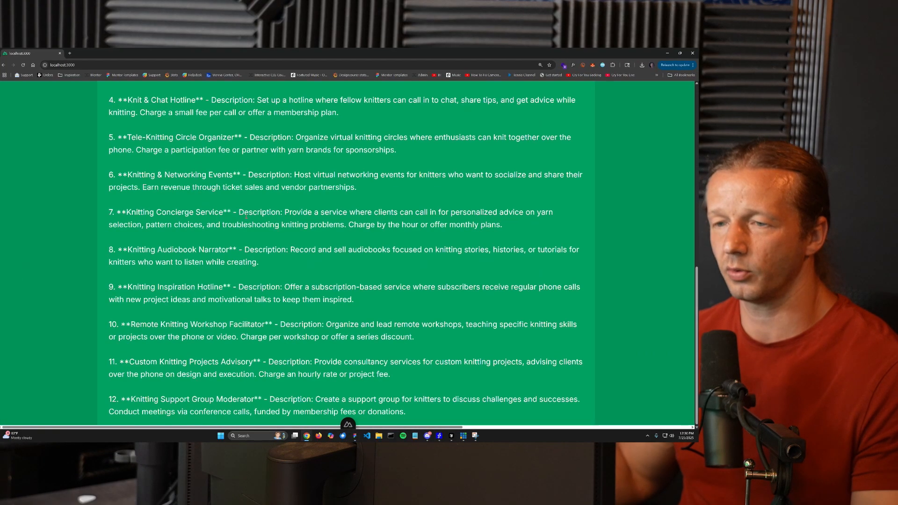
- Copy the Knitting Concierge Service description from the results page and return to the Figma design
{"action": "left_click_drag", "start_coordinate": [283, 212], "coordinate": [514, 226]}
{"action": "key", "text": "ctrl+c"}
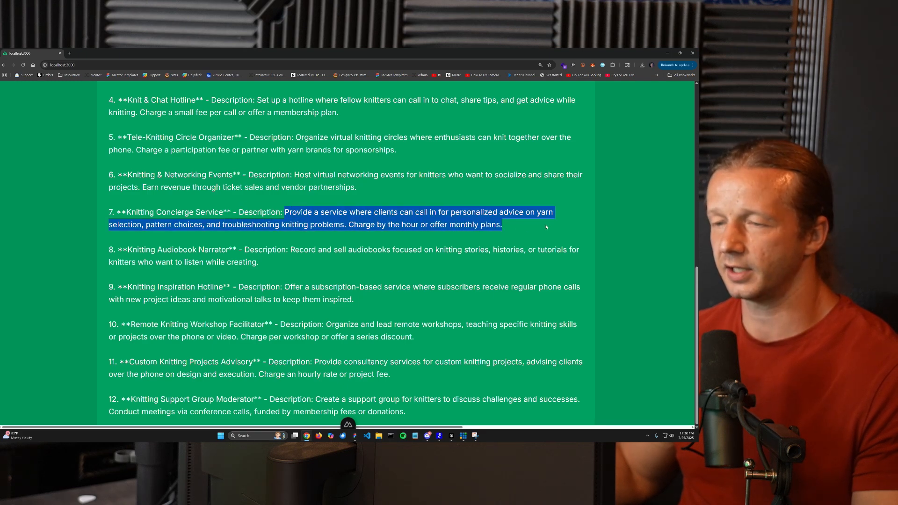
{"action": "left_click", "coordinate": [668, 53]}
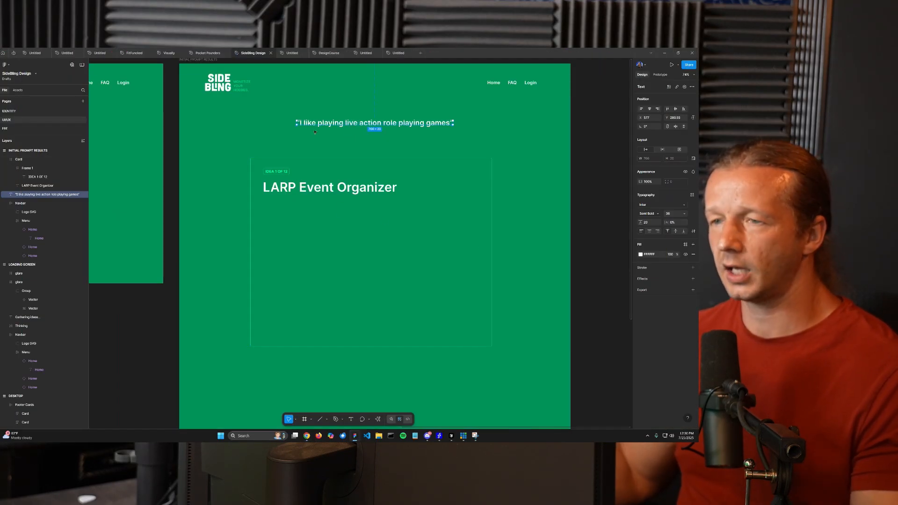
- Duplicate the LARP Event Organizer card title and place the copy directly beneath the original
{"action": "left_click", "coordinate": [304, 187]}
{"action": "double_click", "coordinate": [304, 187]}
{"action": "key", "text": "ctrl+d"}
{"action": "left_click_drag", "start_coordinate": [304, 205], "coordinate": [304, 209]}
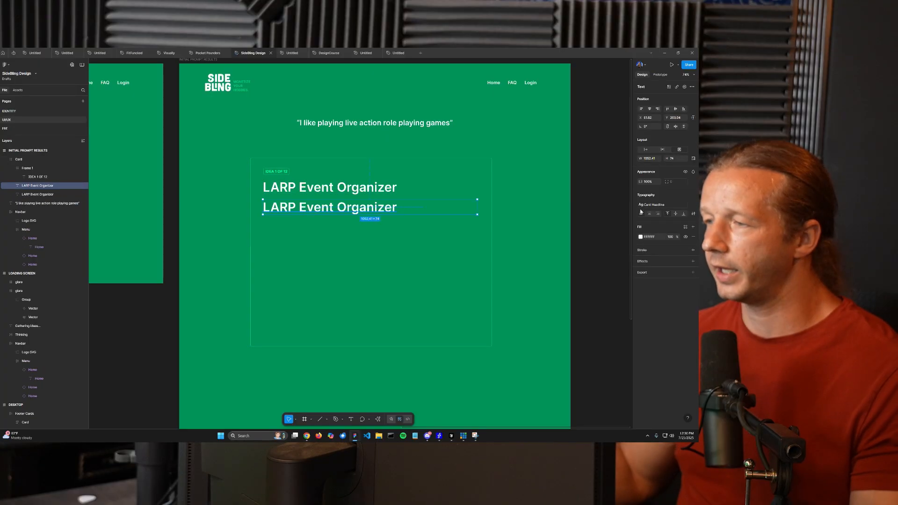
- Try the Nav Item text style on the duplicated title line and detach it from that style
{"action": "key", "text": "Escape"}
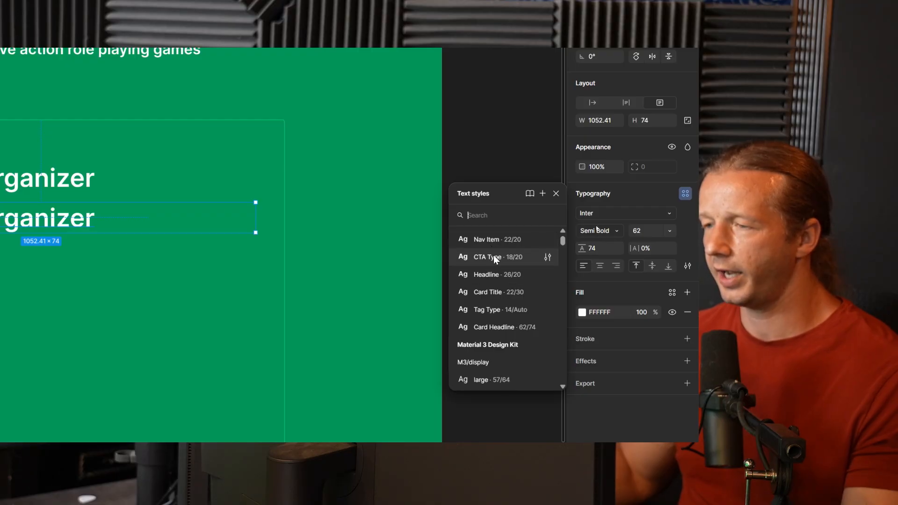
{"action": "left_click", "coordinate": [492, 242]}
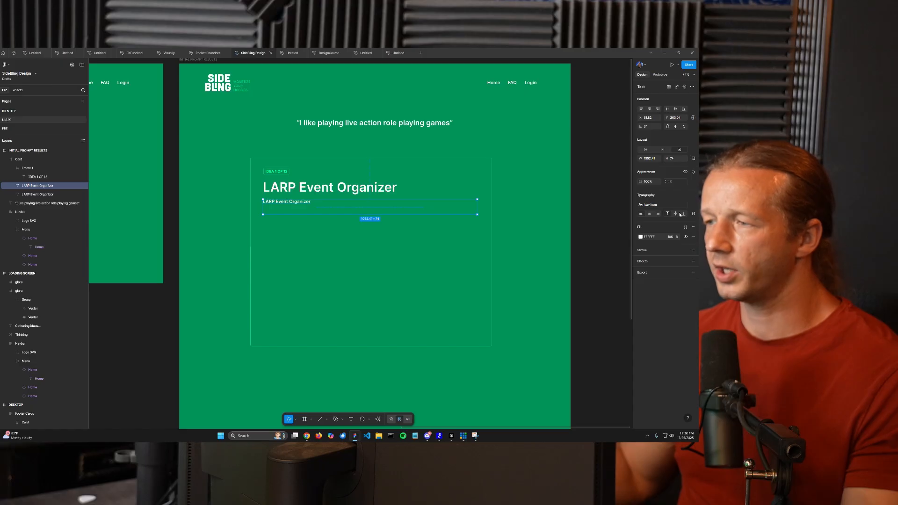
{"action": "left_click", "coordinate": [692, 206]}
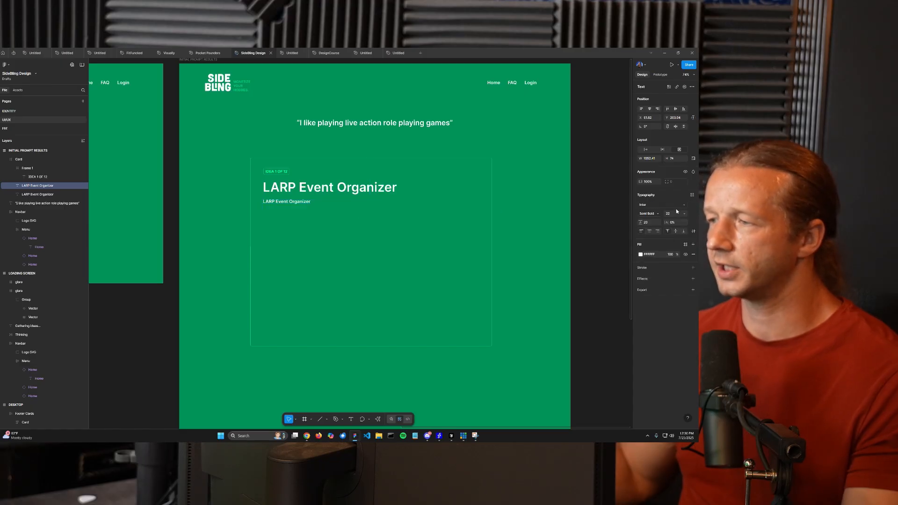
- Apply the CTA Type text style to the duplicated line and detach it so its typography can be edited
{"action": "left_click", "coordinate": [691, 195]}
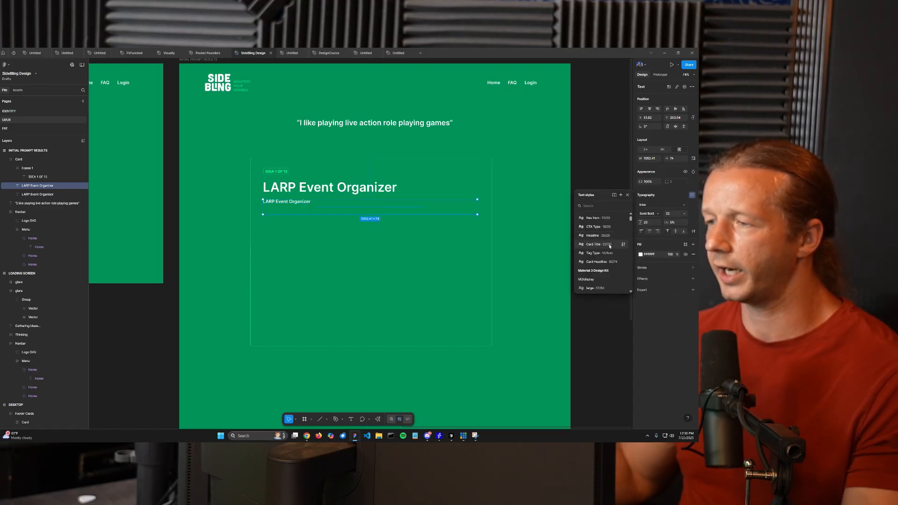
{"action": "left_click", "coordinate": [598, 226]}
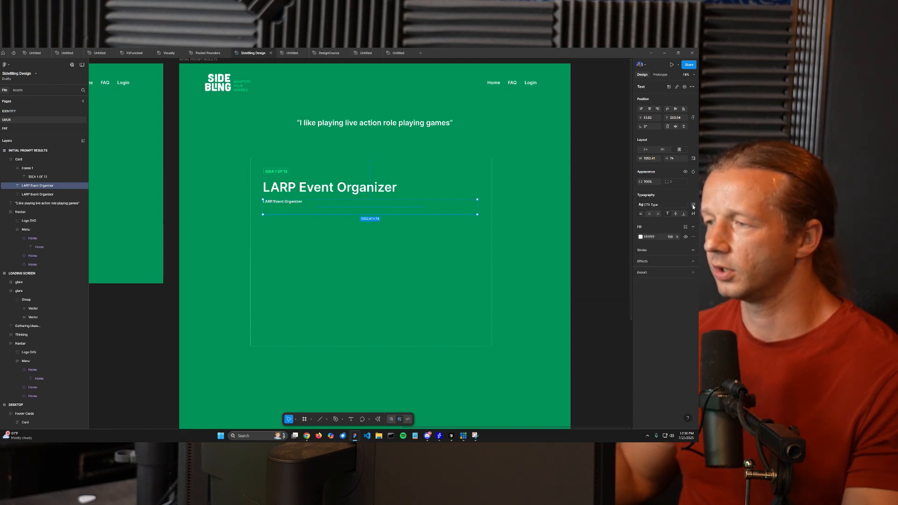
{"action": "left_click", "coordinate": [693, 206]}
{"action": "left_click", "coordinate": [691, 195]}
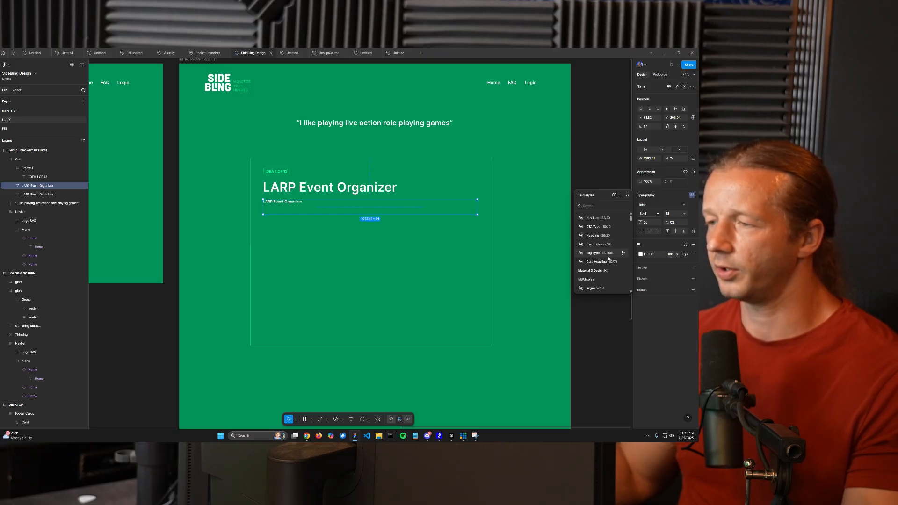
{"action": "left_click", "coordinate": [590, 182]}
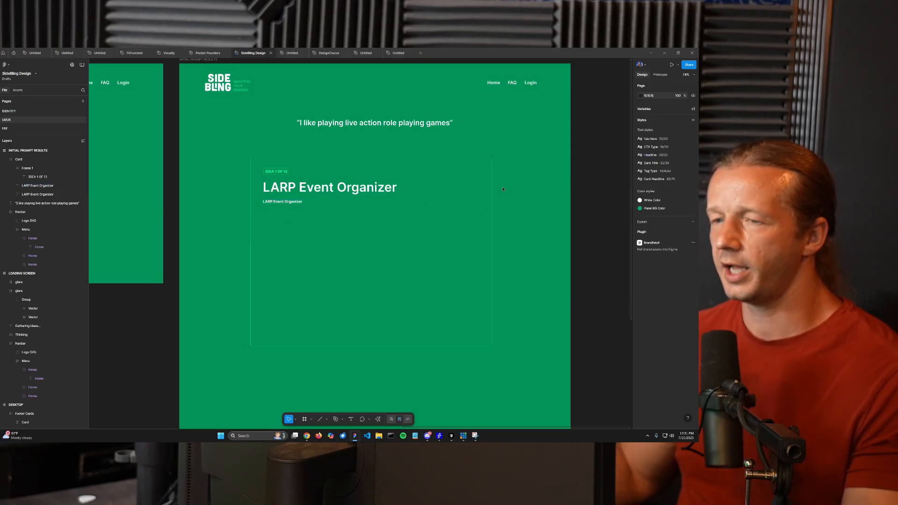
- Set the line beneath the card title to font size 22 and Regular weight
{"action": "left_click", "coordinate": [282, 202]}
{"action": "scroll", "coordinate": [282, 202], "scroll_direction": "up", "scroll_amount": 6}
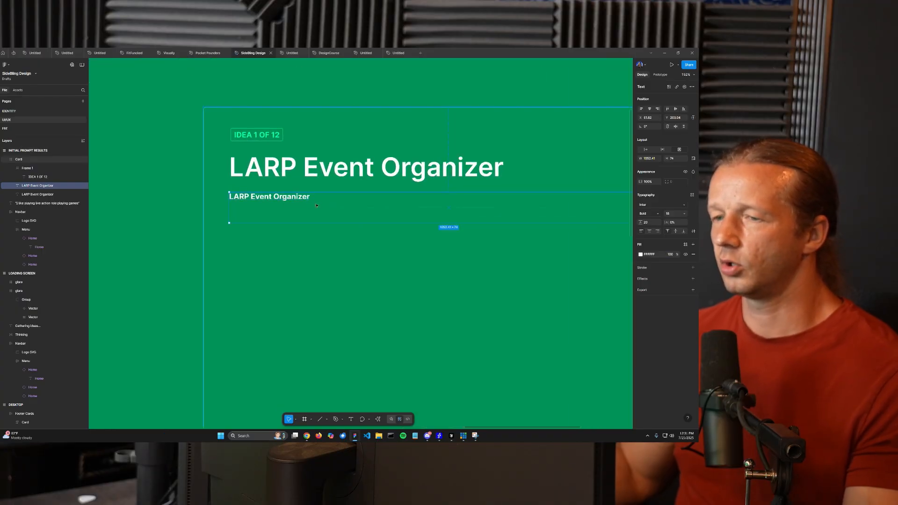
{"action": "scroll", "coordinate": [316, 205], "scroll_direction": "down", "scroll_amount": 3}
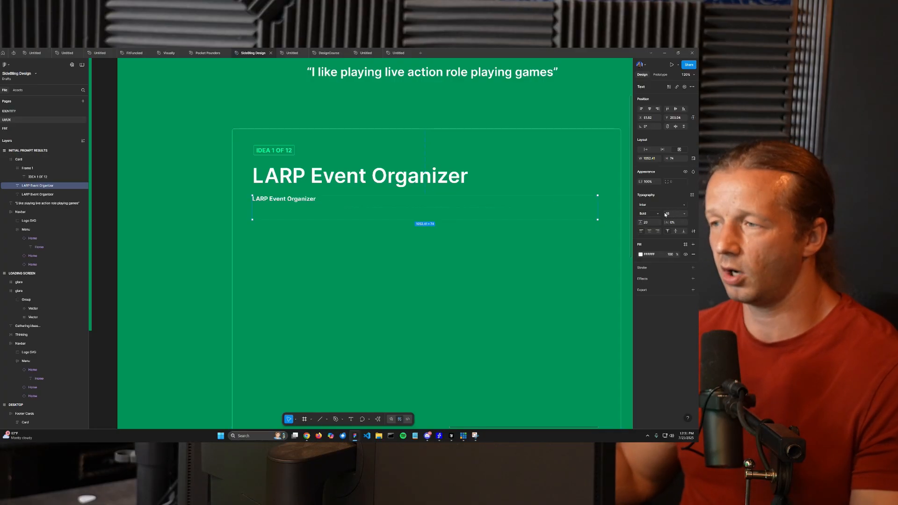
{"action": "left_click", "coordinate": [328, 180]}
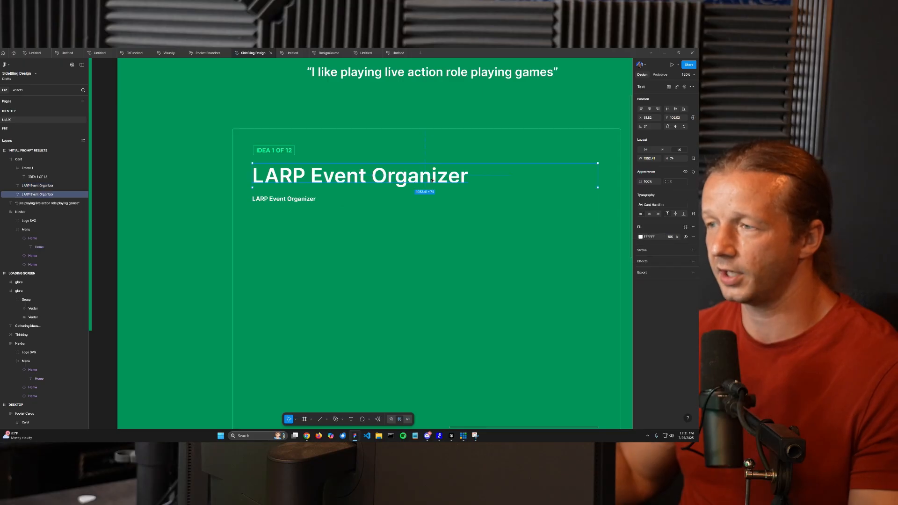
{"action": "left_click", "coordinate": [325, 198]}
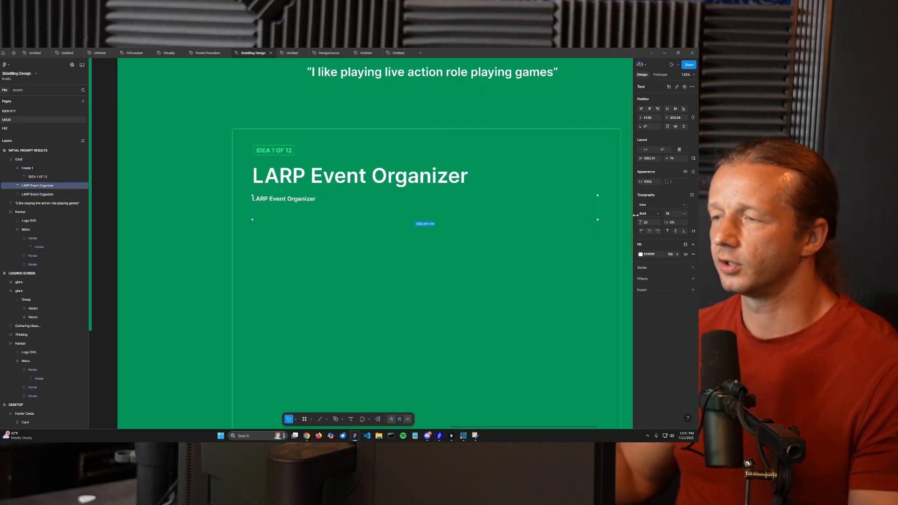
{"action": "left_click", "coordinate": [673, 213]}
{"action": "type", "text": "22"}
{"action": "key", "text": "Return"}
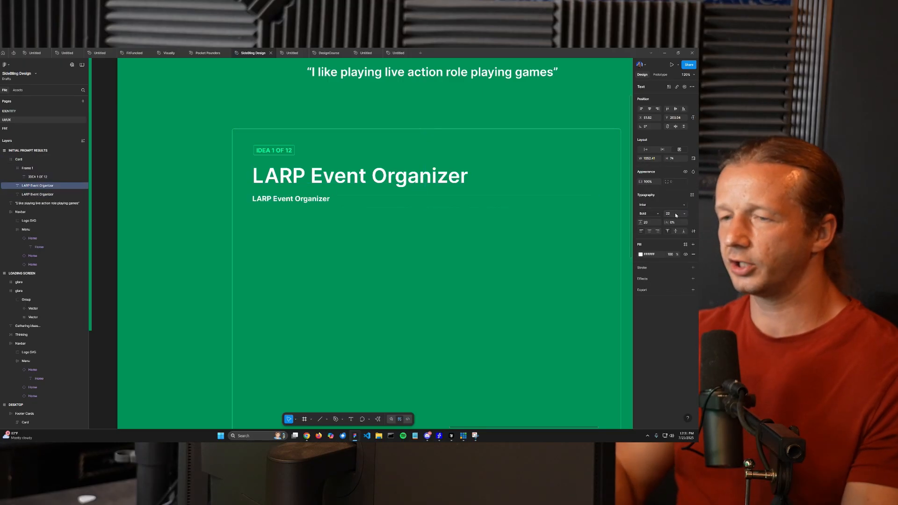
{"action": "left_click", "coordinate": [649, 214]}
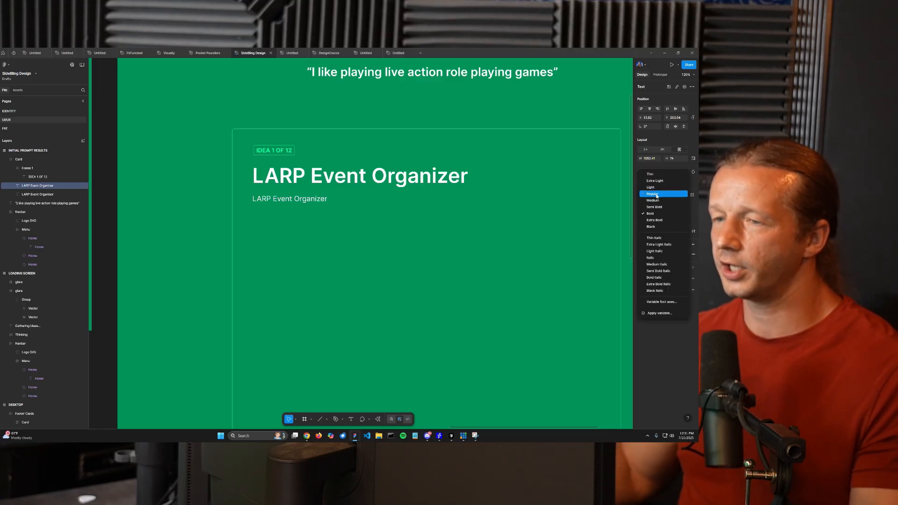
{"action": "left_click", "coordinate": [656, 194]}
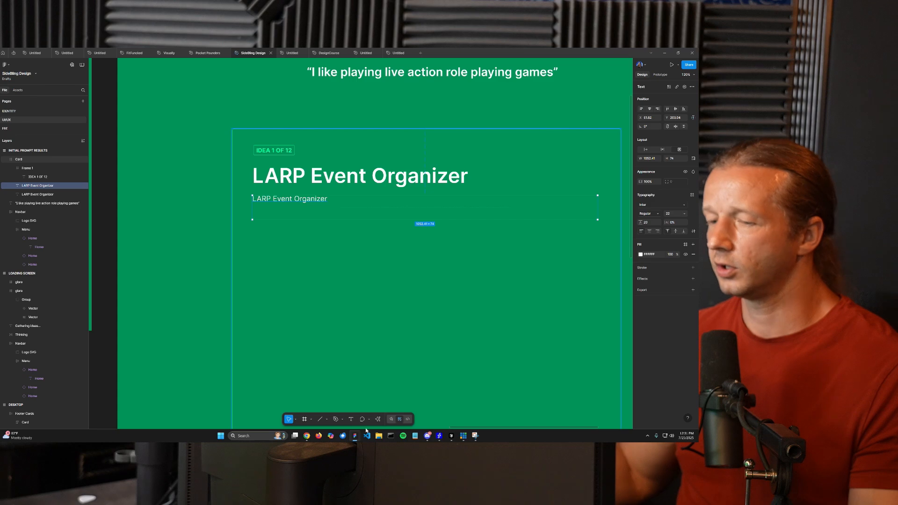
- Replace the duplicated line's text with the Knitting Concierge Service description copied from the browser's results page
{"action": "mouse_move", "coordinate": [306, 435]}
{"action": "left_click", "coordinate": [327, 412]}
{"action": "left_click", "coordinate": [286, 214]}
{"action": "left_click_drag", "start_coordinate": [286, 213], "coordinate": [482, 225]}
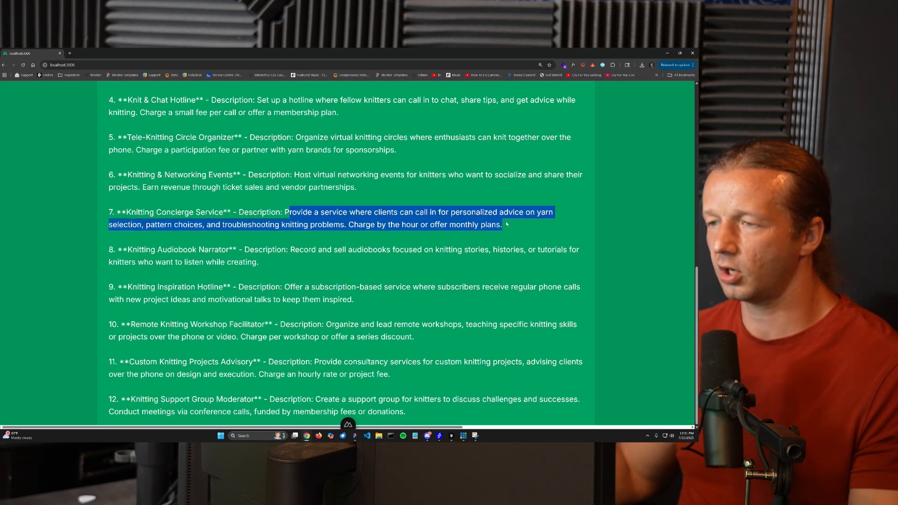
{"action": "key", "text": "alt+Tab"}
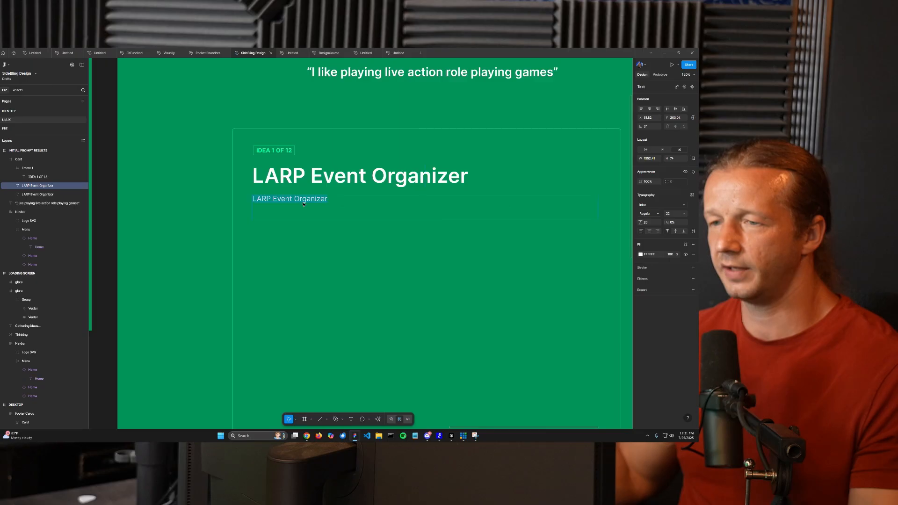
{"action": "key", "text": "ctrl+v"}
{"action": "key", "text": "Escape"}
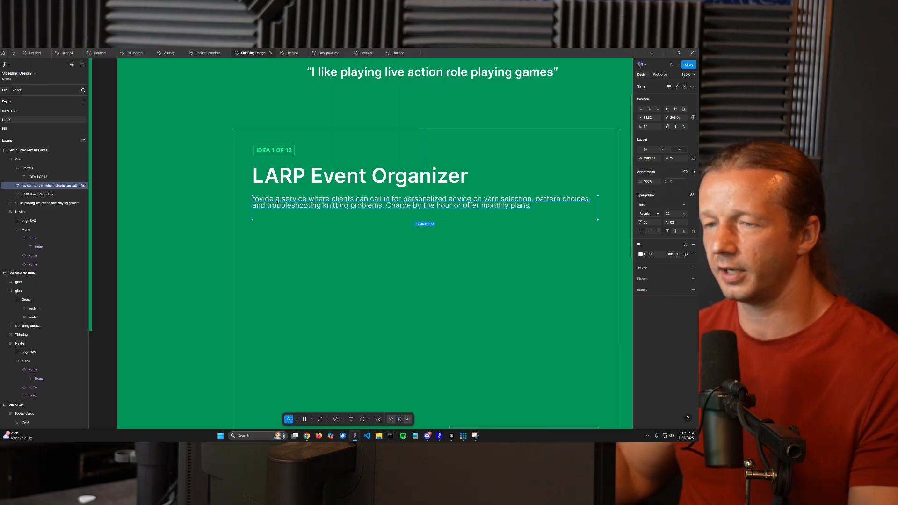
- Add the missing capital P at the start of the card description so it begins with "Provide"
{"action": "key", "text": "Return"}
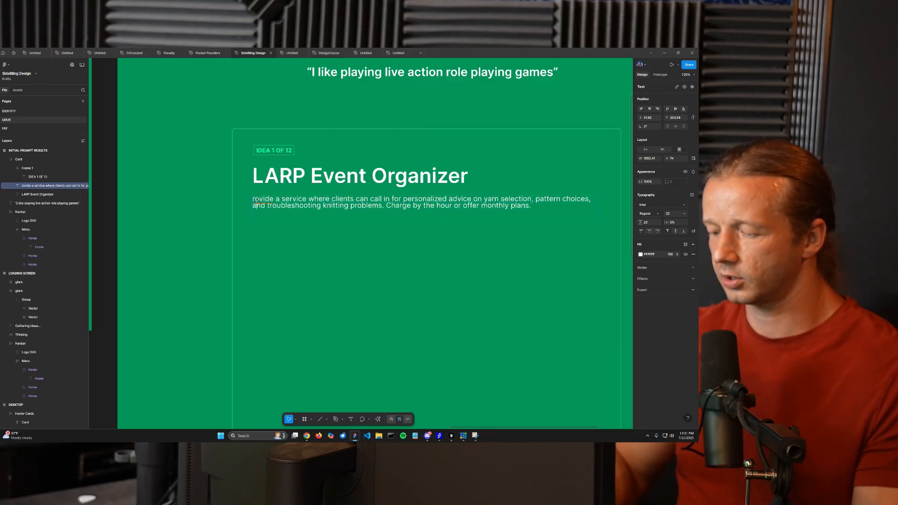
{"action": "left_click", "coordinate": [254, 200]}
{"action": "type", "text": "P"}
{"action": "key", "text": "Escape"}
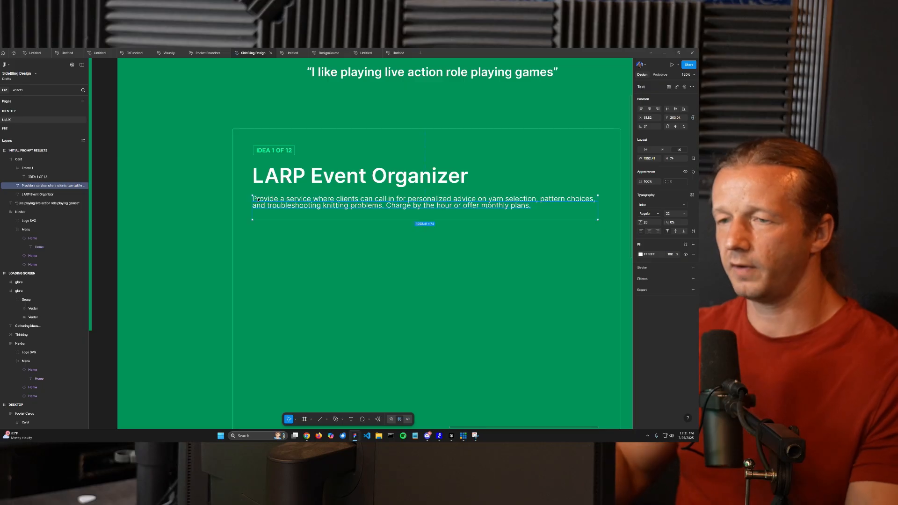
- Set the card description's line height to 33
{"action": "key", "text": "Up"}
{"action": "key", "text": "Up"}
{"action": "key", "text": "Up"}
{"action": "key", "text": "Up"}
{"action": "key", "text": "Up"}
{"action": "key", "text": "Up"}
{"action": "key", "text": "Up"}
{"action": "key", "text": "Up"}
{"action": "key", "text": "Up"}
{"action": "key", "text": "Up"}
{"action": "key", "text": "Up"}
{"action": "key", "text": "Up"}
{"action": "key", "text": "Up"}
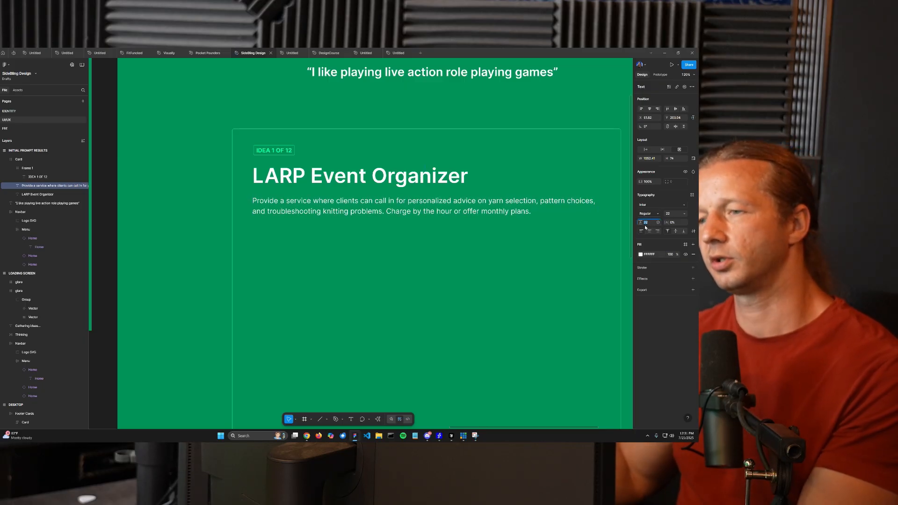
{"action": "key", "text": "Down"}
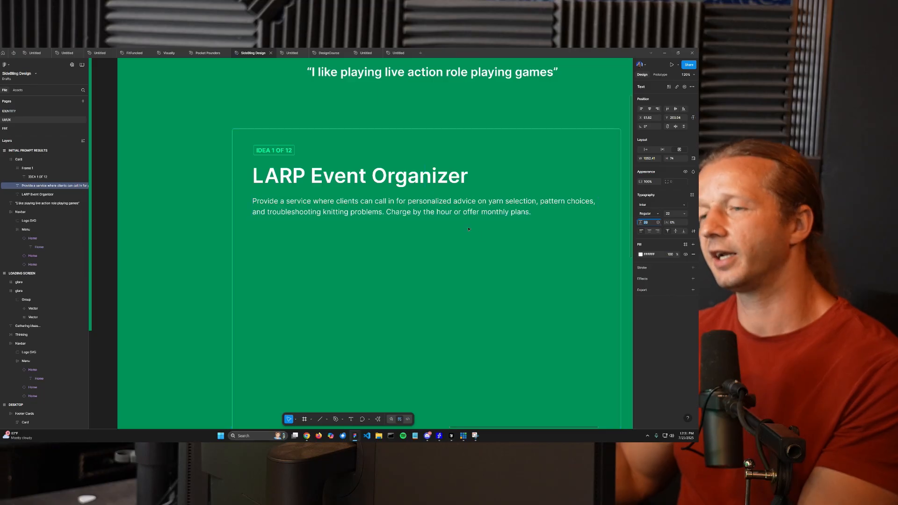
- Tighten the text block by moving the description slightly up and the IDEA 1 OF 12 tag down towards the card title
{"action": "left_click_drag", "start_coordinate": [388, 211], "coordinate": [380, 209]}
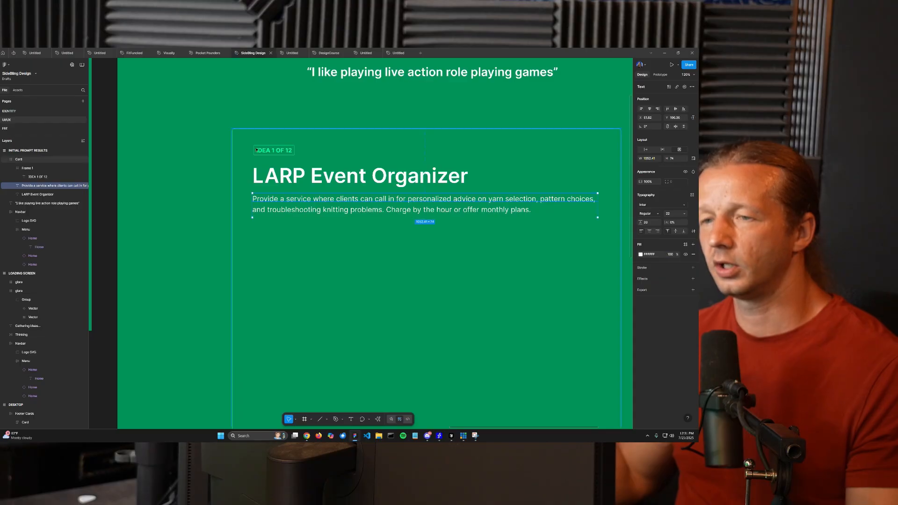
{"action": "left_click", "coordinate": [268, 151]}
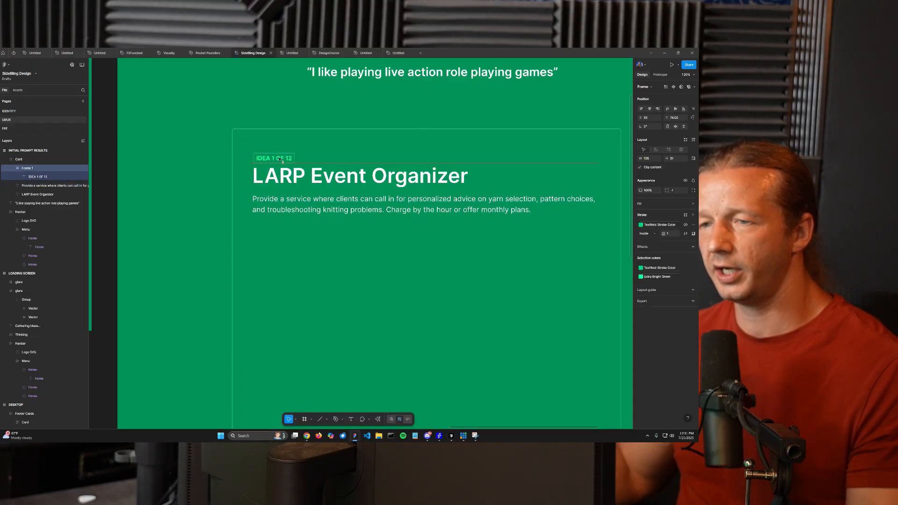
{"action": "left_click", "coordinate": [203, 157]}
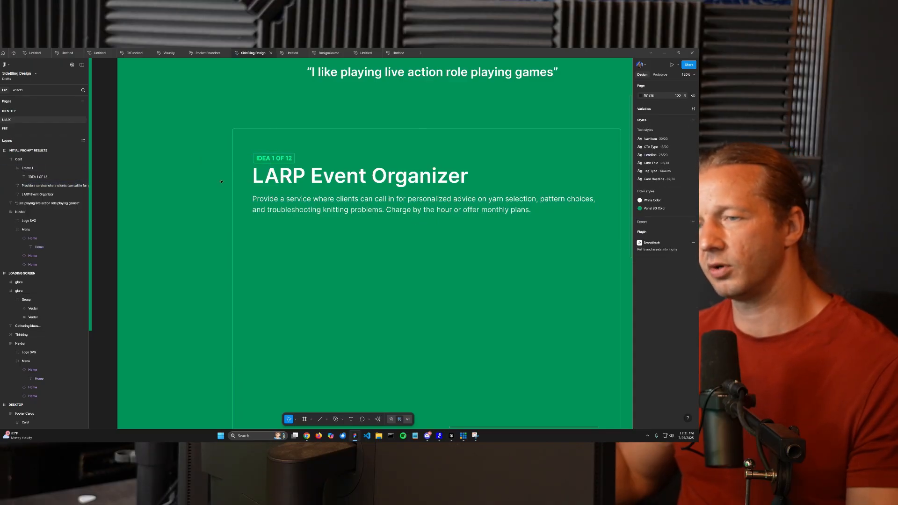
- Examine the spacing and alignment of the tag, title and description in the card, both close up and at page scale
{"action": "scroll", "coordinate": [273, 168], "scroll_direction": "up", "scroll_amount": 5}
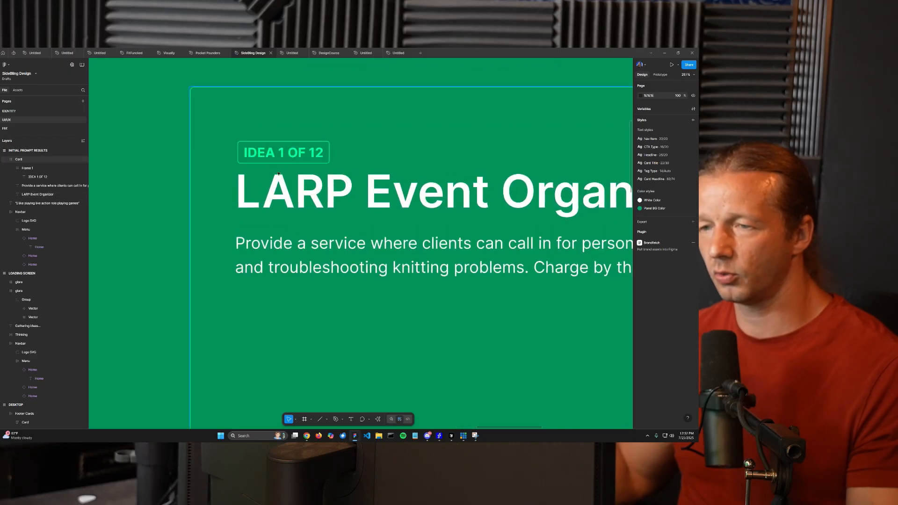
{"action": "scroll", "coordinate": [278, 173], "scroll_direction": "up", "scroll_amount": 3}
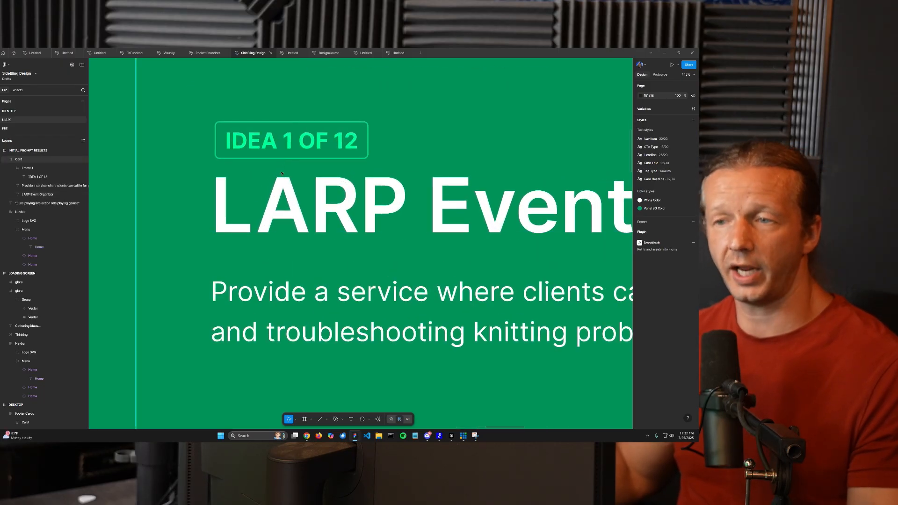
{"action": "left_click", "coordinate": [293, 148]}
{"action": "left_click", "coordinate": [293, 148]}
{"action": "left_click", "coordinate": [318, 198], "text": "shift"}
{"action": "left_click", "coordinate": [358, 277]}
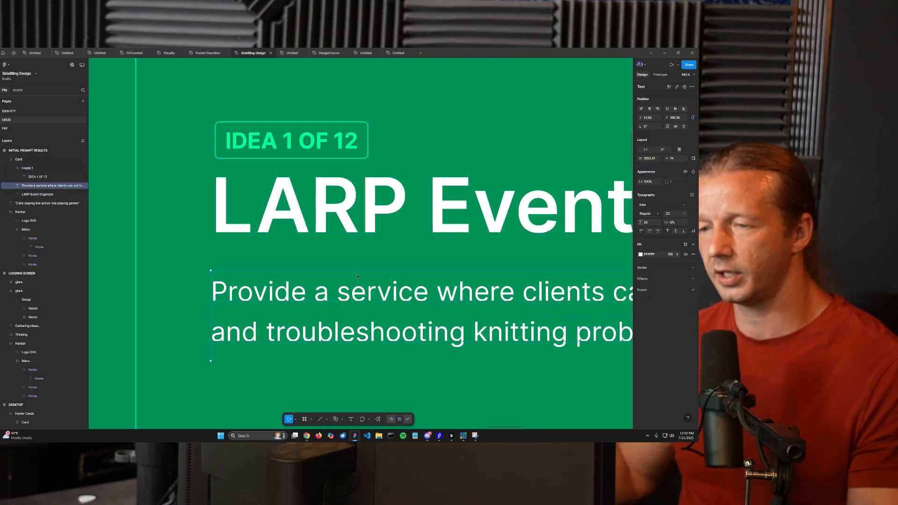
{"action": "scroll", "coordinate": [291, 263], "scroll_direction": "down", "scroll_amount": 10}
{"action": "left_click", "coordinate": [243, 273]}
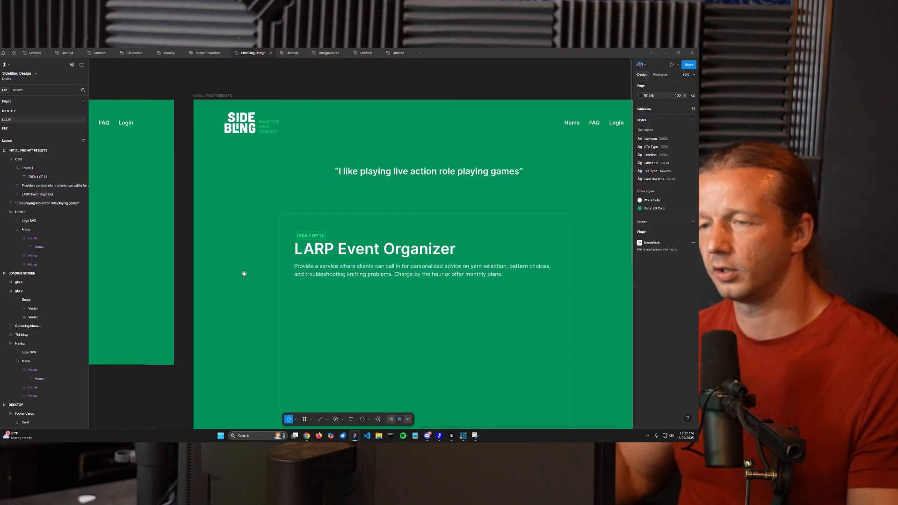
{"action": "left_click_drag", "start_coordinate": [216, 228], "coordinate": [203, 222]}
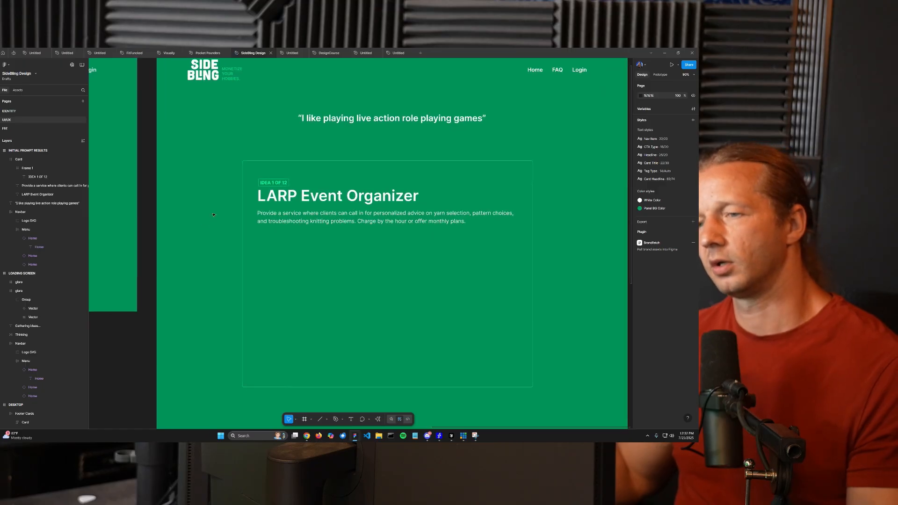
{"action": "left_click", "coordinate": [268, 182]}
{"action": "left_click", "coordinate": [274, 183]}
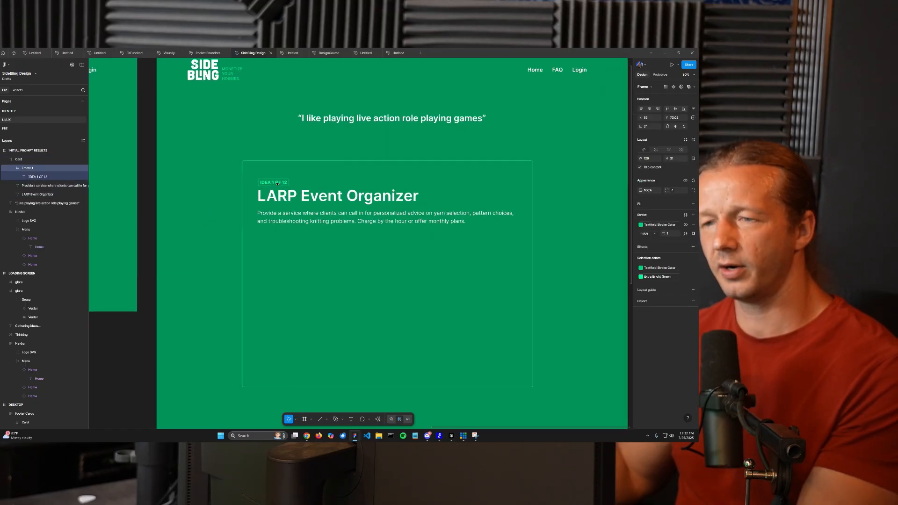
{"action": "left_click", "coordinate": [201, 183]}
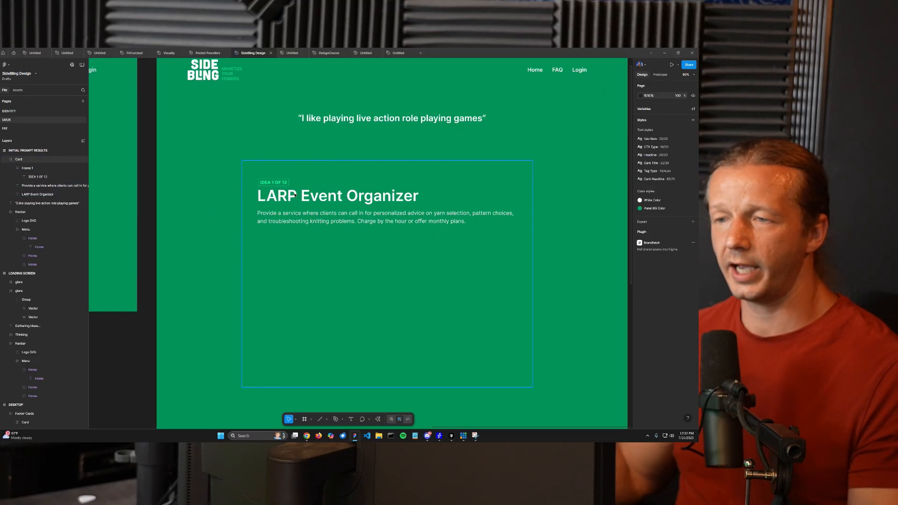
{"action": "left_click", "coordinate": [302, 201]}
{"action": "left_click", "coordinate": [209, 189]}
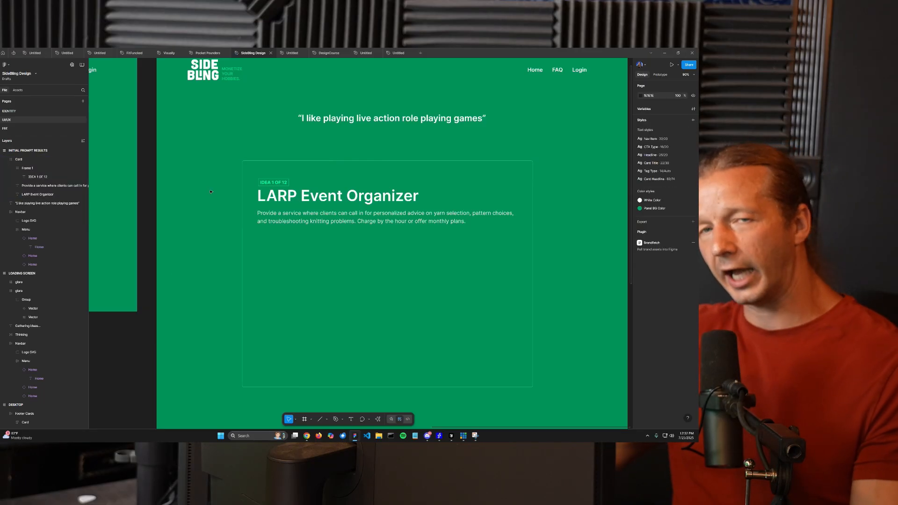
{"action": "left_click", "coordinate": [298, 200]}
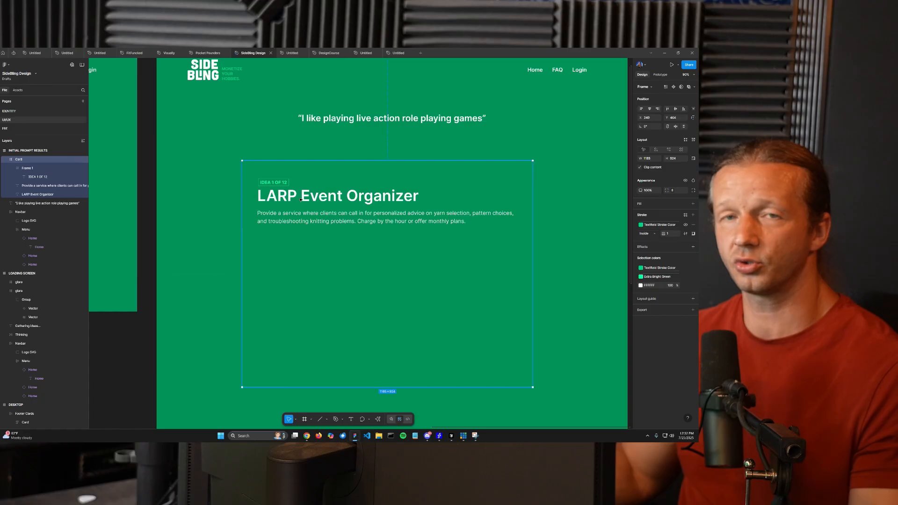
{"action": "double_click", "coordinate": [300, 200]}
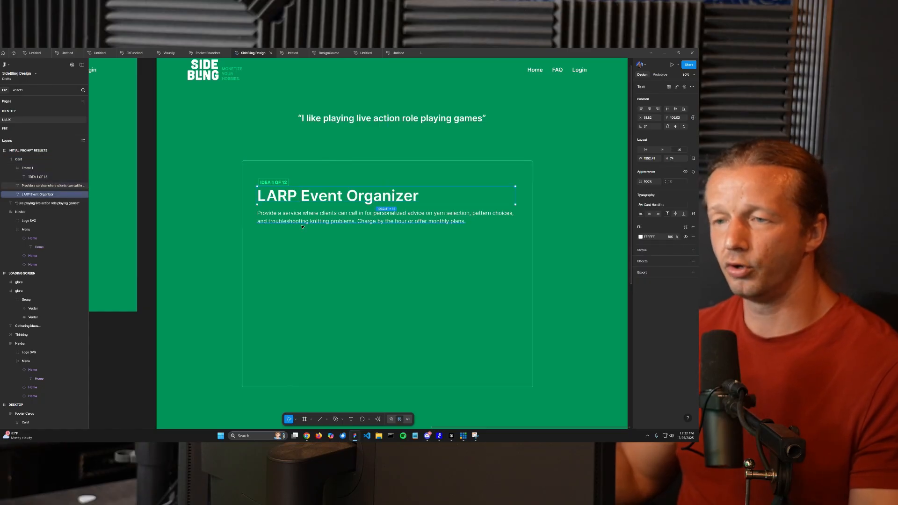
{"action": "left_click", "coordinate": [279, 259]}
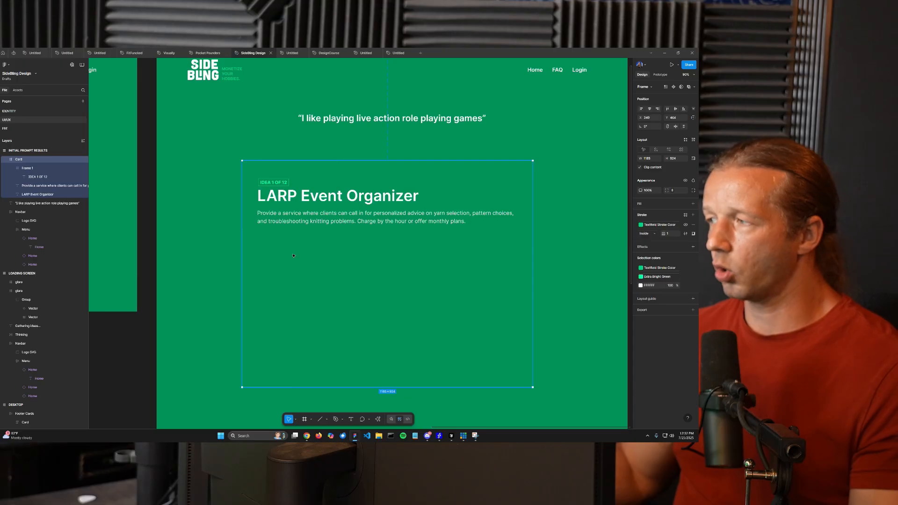
{"action": "left_click_drag", "start_coordinate": [298, 264], "coordinate": [298, 229]}
{"action": "scroll", "coordinate": [300, 227], "scroll_direction": "up", "scroll_amount": 1}
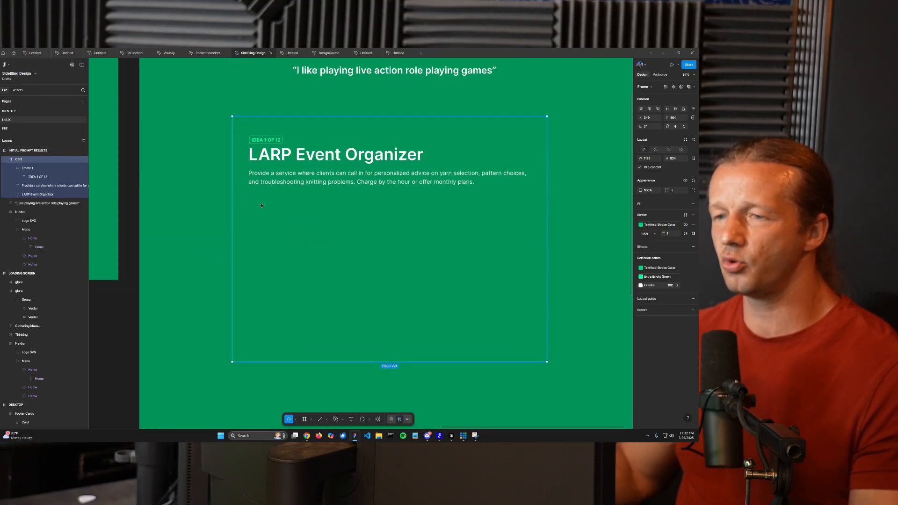
{"action": "scroll", "coordinate": [395, 224], "scroll_direction": "up", "scroll_amount": 2}
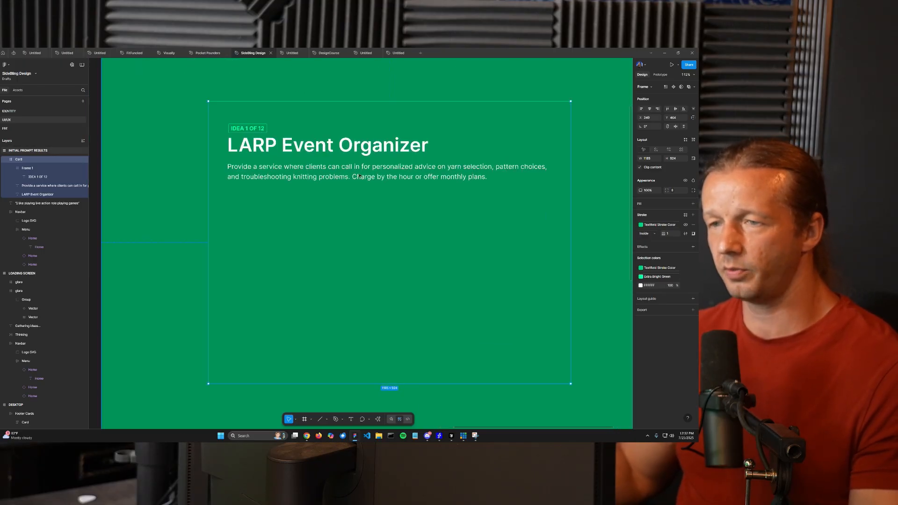
{"action": "left_click", "coordinate": [330, 148]}
{"action": "left_click", "coordinate": [335, 177]}
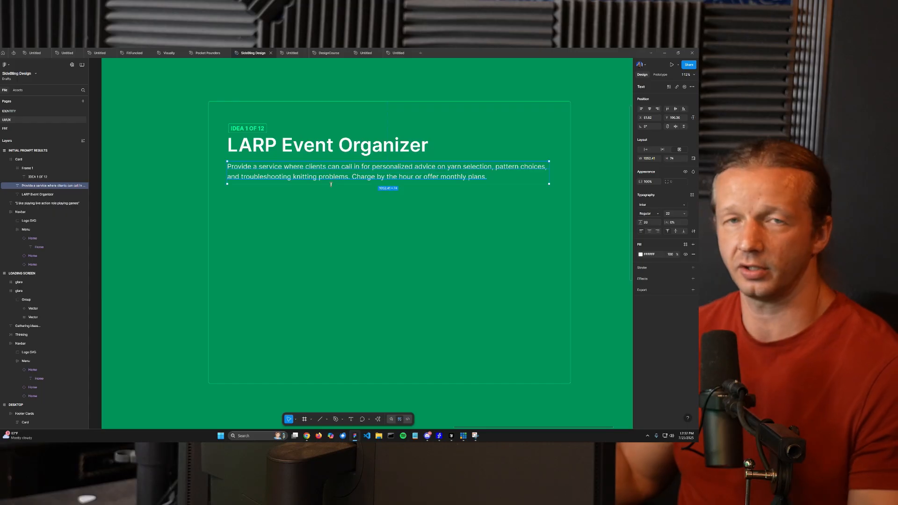
{"action": "left_click", "coordinate": [175, 202]}
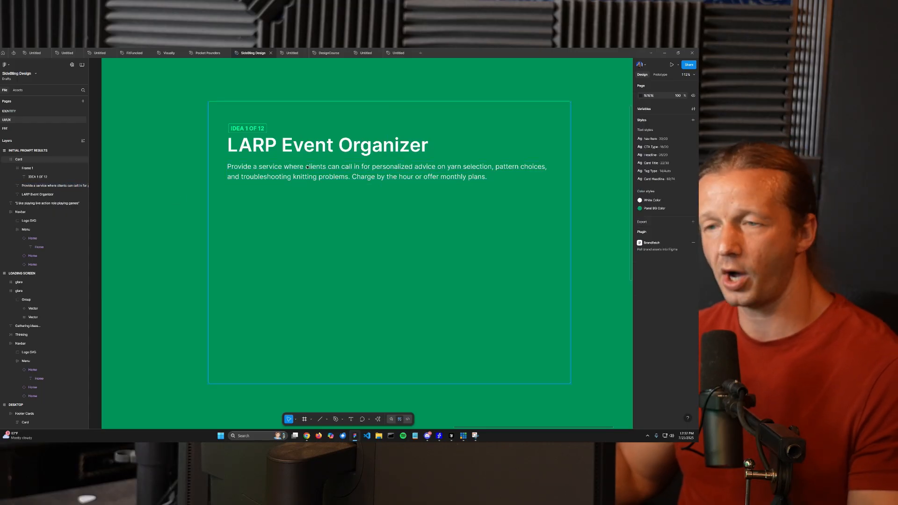
- Draw a circle about 77 px in diameter beneath the card description, near its left edge
{"action": "key", "text": "o"}
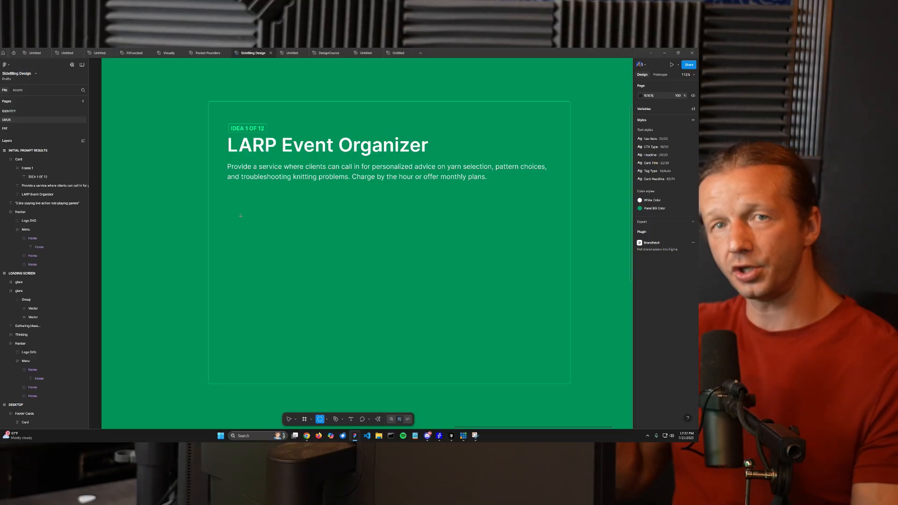
{"action": "left_click_drag", "start_coordinate": [234, 205], "coordinate": [255, 227]}
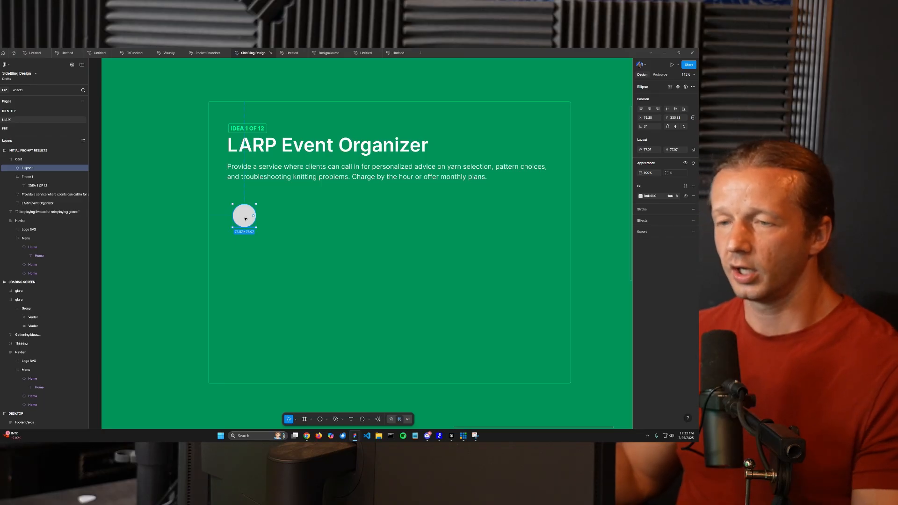
{"action": "left_click_drag", "start_coordinate": [248, 218], "coordinate": [242, 212]}
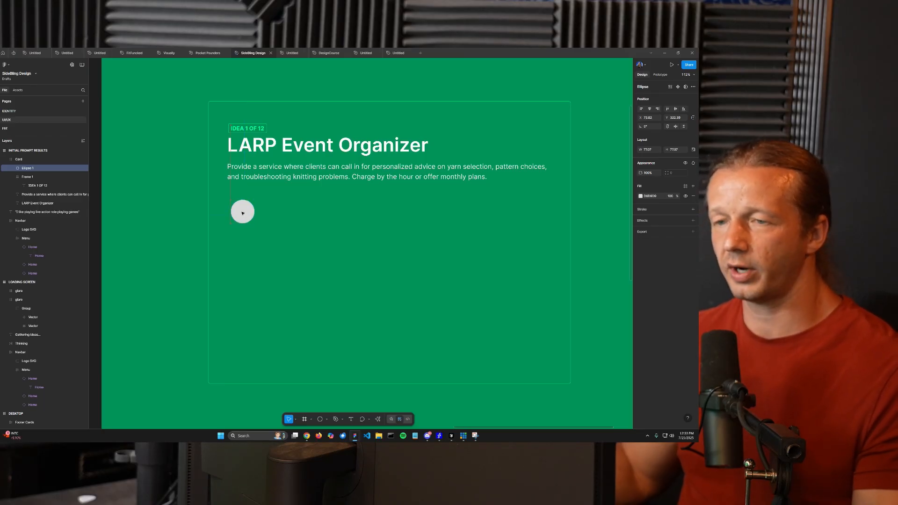
- Fill the circle with a green sampled from the card background and lightened slightly to 00A161
{"action": "left_click", "coordinate": [640, 196]}
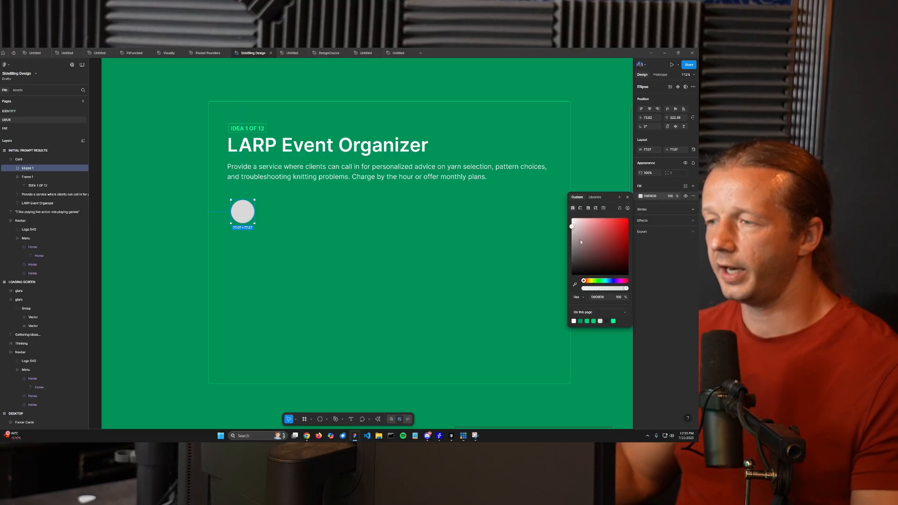
{"action": "left_click", "coordinate": [574, 284]}
{"action": "left_click", "coordinate": [369, 215]}
{"action": "left_click_drag", "start_coordinate": [622, 245], "coordinate": [629, 242]}
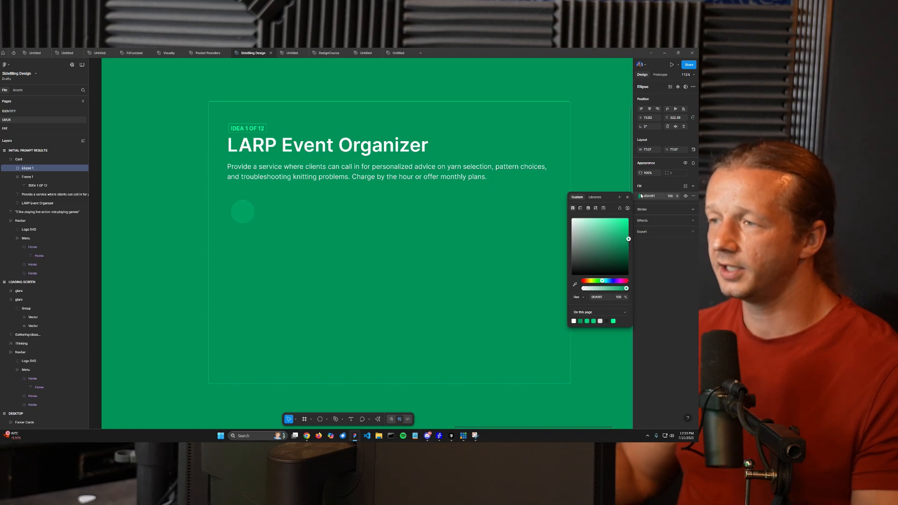
- Try the Textfield Stroke Color library colour as the circle's fill and undo it
{"action": "left_click", "coordinate": [684, 187]}
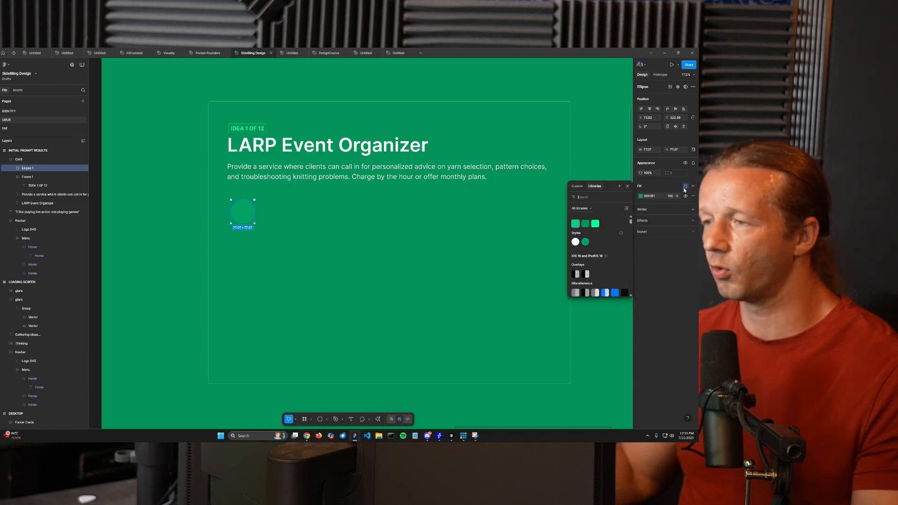
{"action": "left_click", "coordinate": [579, 225]}
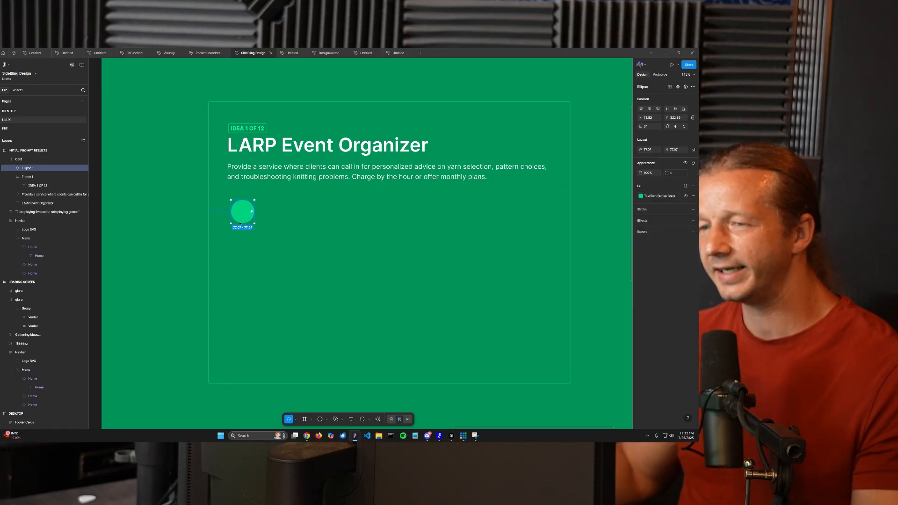
{"action": "key", "text": "ctrl+z"}
{"action": "key", "text": "ctrl+z"}
{"action": "key", "text": "ctrl+shift+z"}
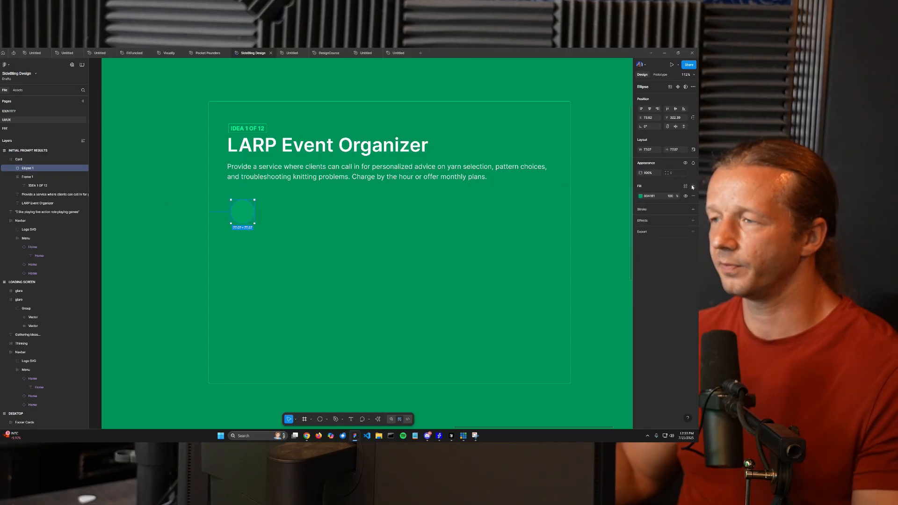
{"action": "left_click", "coordinate": [177, 230]}
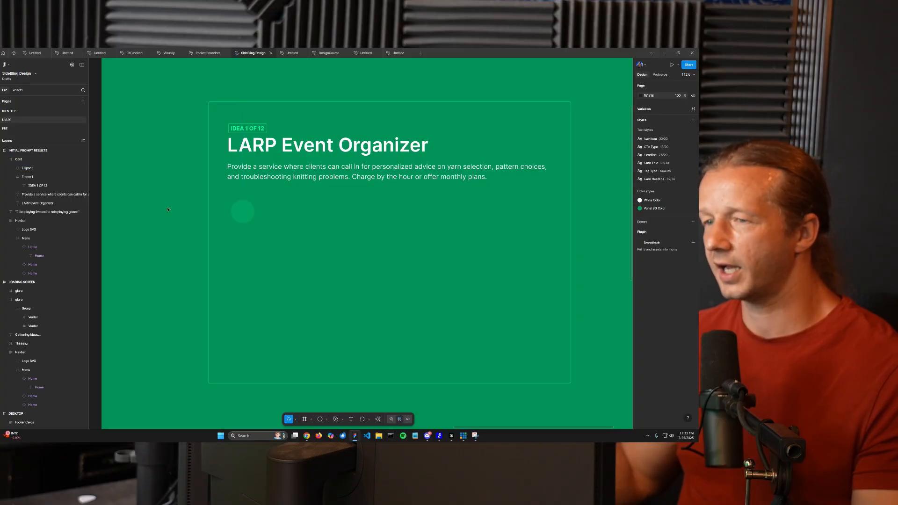
- Move the circle slightly left so it lines up with the left edge of the card's text
{"action": "scroll", "coordinate": [241, 214], "scroll_direction": "up", "scroll_amount": 5}
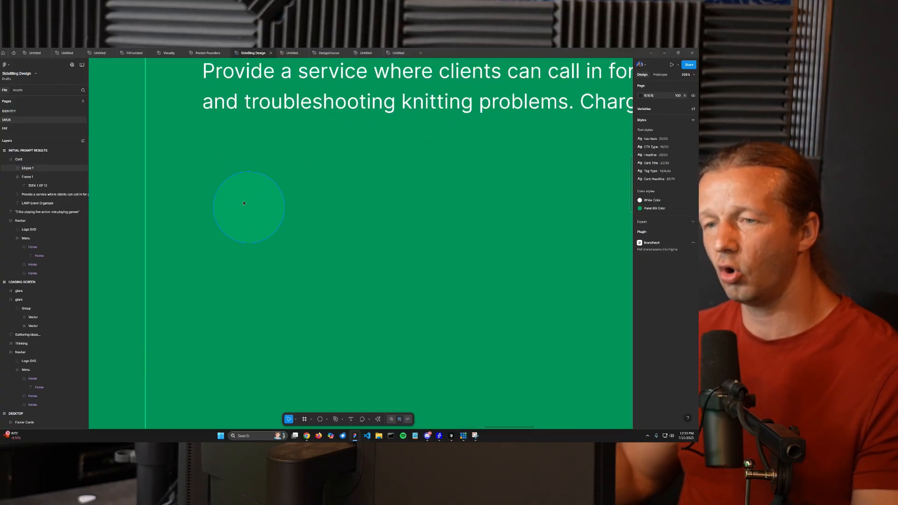
{"action": "scroll", "coordinate": [244, 202], "scroll_direction": "down", "scroll_amount": 4}
{"action": "left_click", "coordinate": [249, 204]}
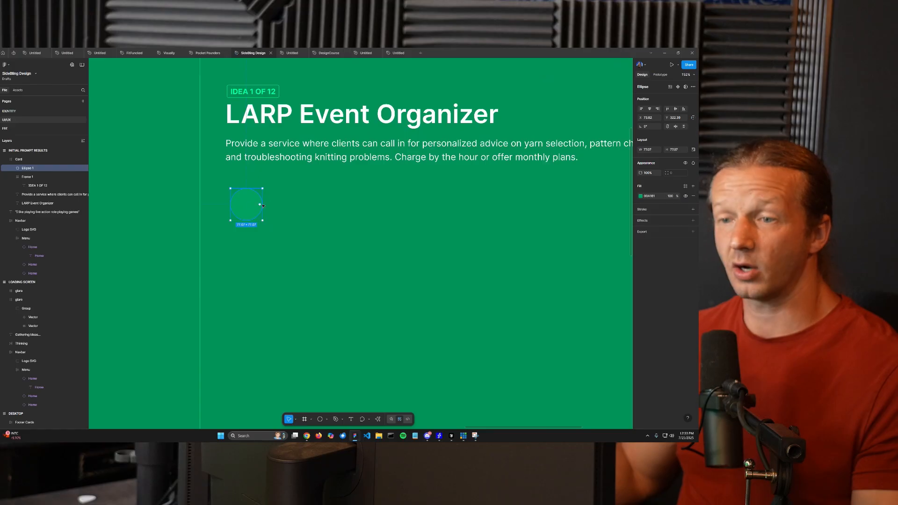
{"action": "scroll", "coordinate": [249, 204], "scroll_direction": "down", "scroll_amount": 1}
{"action": "left_click_drag", "start_coordinate": [248, 205], "coordinate": [245, 206]}
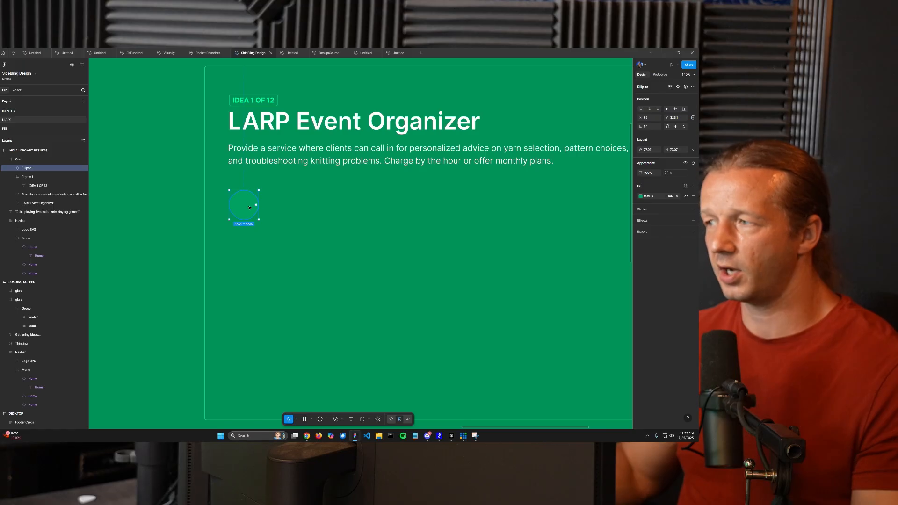
{"action": "left_click", "coordinate": [190, 205]}
{"action": "scroll", "coordinate": [225, 207], "scroll_direction": "down", "scroll_amount": 2}
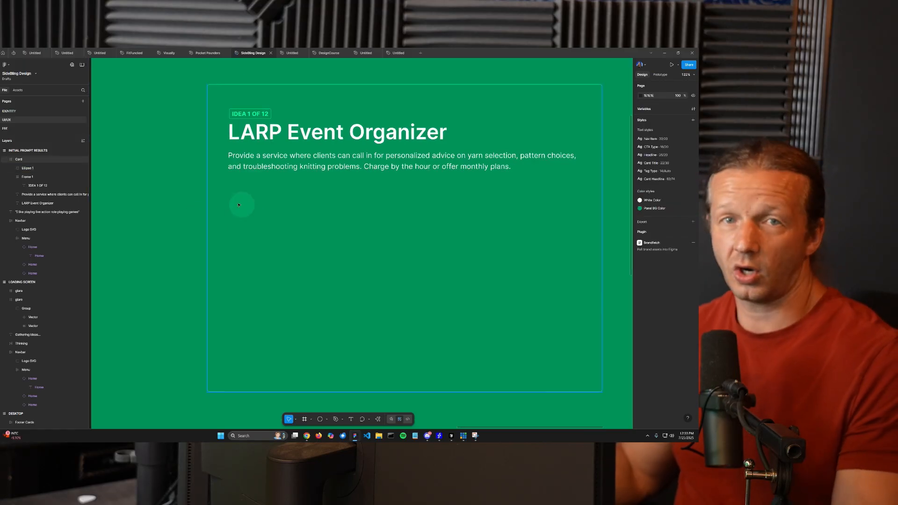
- Draw a bar about 313 by 29 px to the right of the circle and fill it with the circle's green
{"action": "key", "text": "r"}
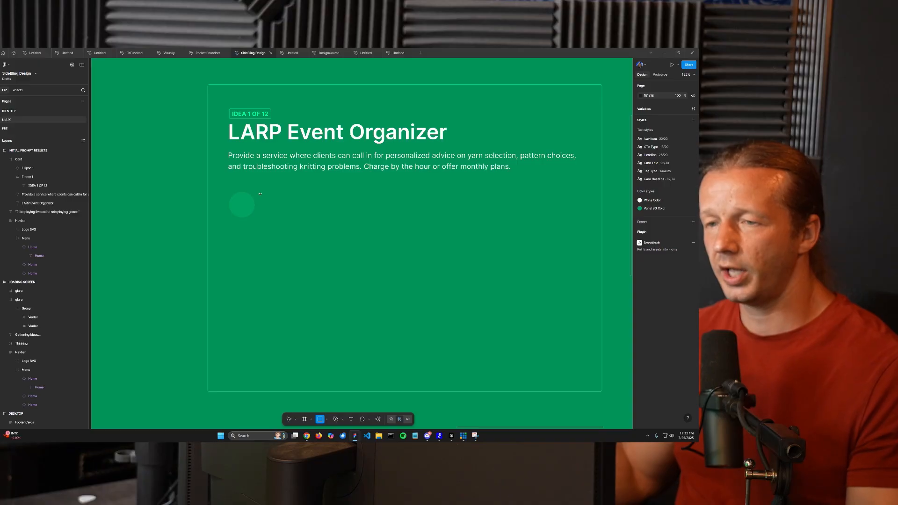
{"action": "mouse_move", "coordinate": [261, 193]}
{"action": "left_mouse_down"}
{"action": "mouse_move", "coordinate": [414, 203]}
{"action": "mouse_move", "coordinate": [341, 200]}
{"action": "left_mouse_up"}
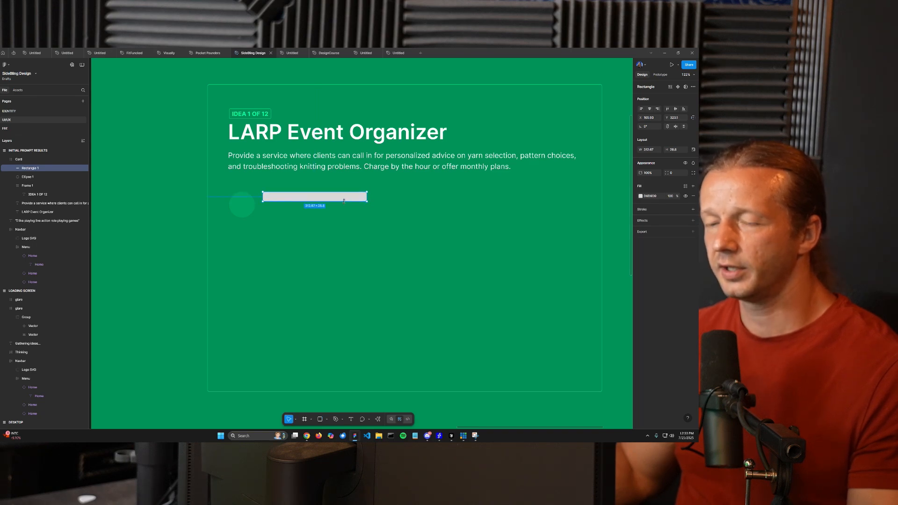
{"action": "left_click", "coordinate": [640, 196]}
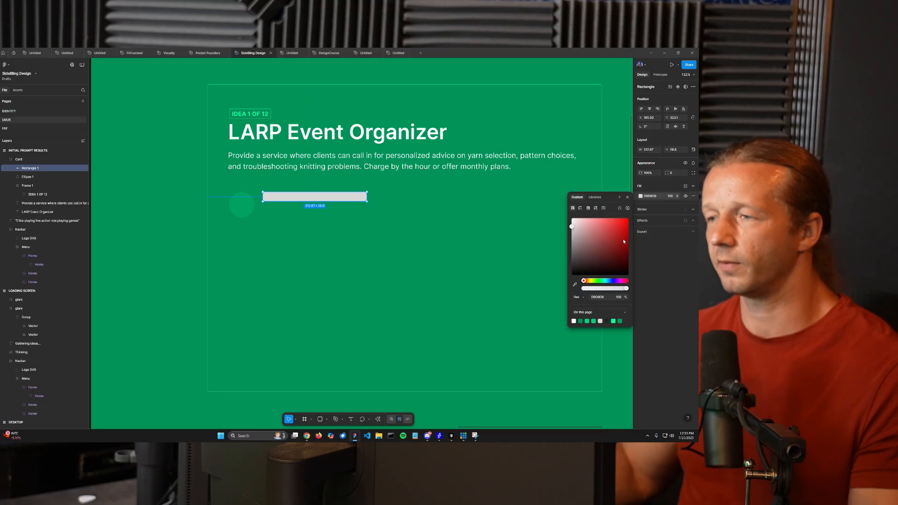
{"action": "left_click", "coordinate": [575, 284]}
{"action": "left_click", "coordinate": [252, 208]}
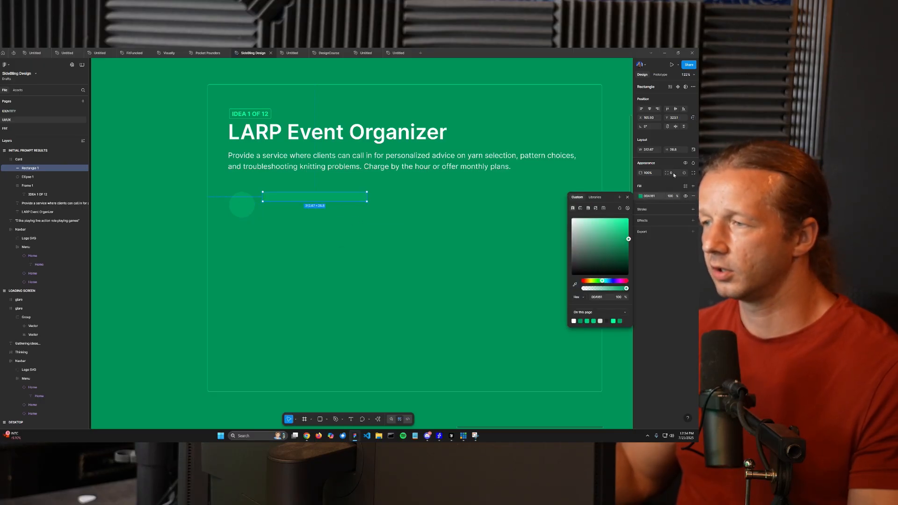
- Round the bar's ends with a corner radius of 100
{"action": "key", "text": "Escape"}
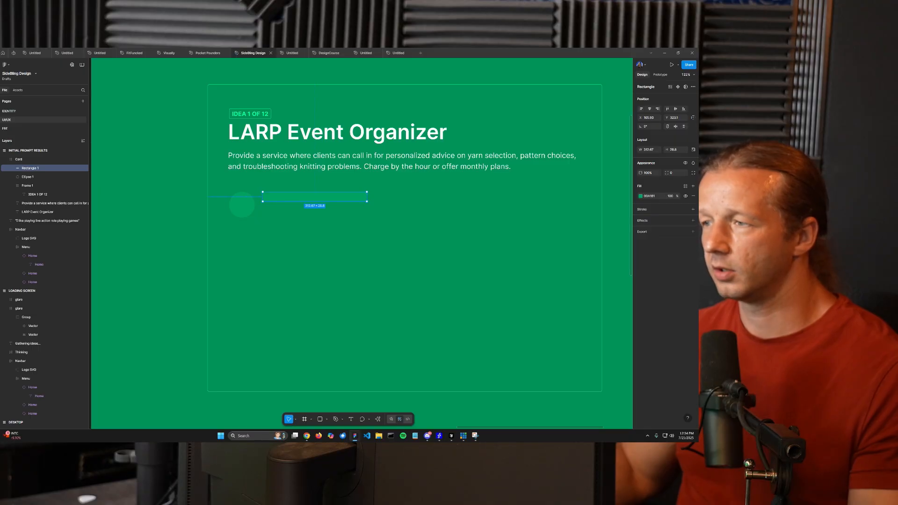
{"action": "type", "text": "100"}
{"action": "key", "text": "Return"}
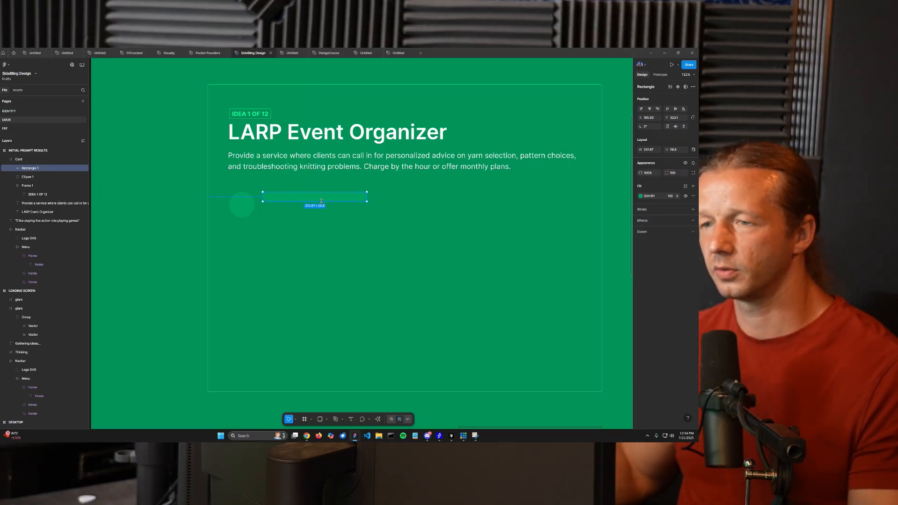
- Thin the bar to about 23 px high and place a copy below it, widened to about 932 px
{"action": "scroll", "coordinate": [301, 208], "scroll_direction": "up", "scroll_amount": 3}
{"action": "left_click_drag", "start_coordinate": [295, 189], "coordinate": [302, 210]}
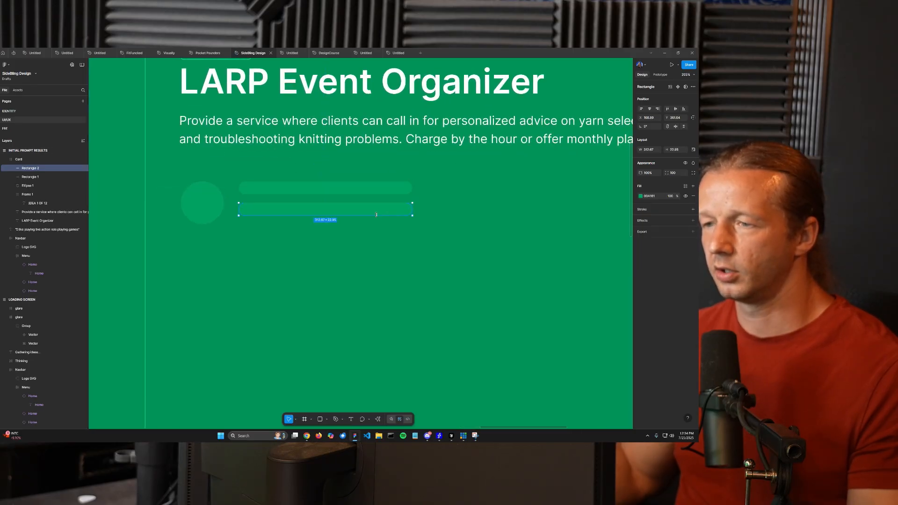
{"action": "scroll", "coordinate": [376, 214], "scroll_direction": "down", "scroll_amount": 5}
{"action": "left_click_drag", "start_coordinate": [356, 216], "coordinate": [514, 216]}
{"action": "left_click", "coordinate": [264, 206], "text": "shift"}
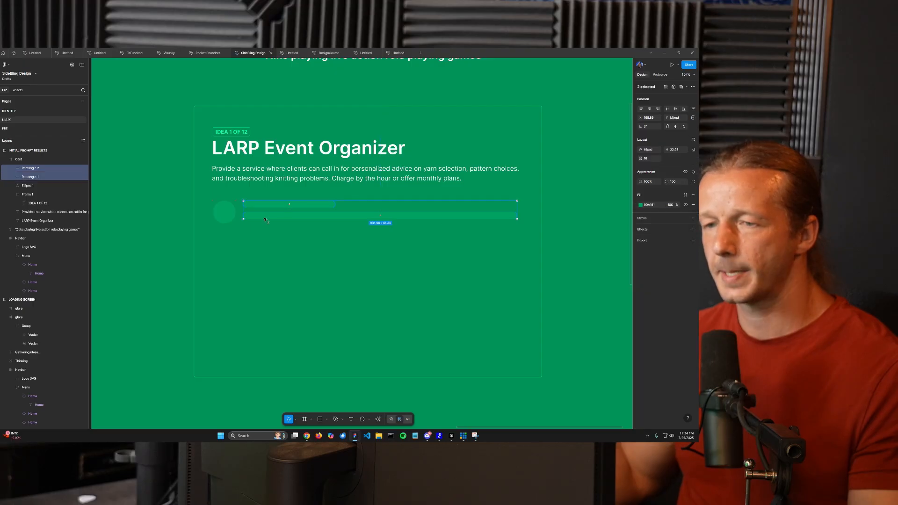
- Shrink the circle to about 61 px to match the combined height of the two bars and realign it with the text's left edge
{"action": "left_click", "coordinate": [228, 209]}
{"action": "scroll", "coordinate": [229, 208], "scroll_direction": "up", "scroll_amount": 5}
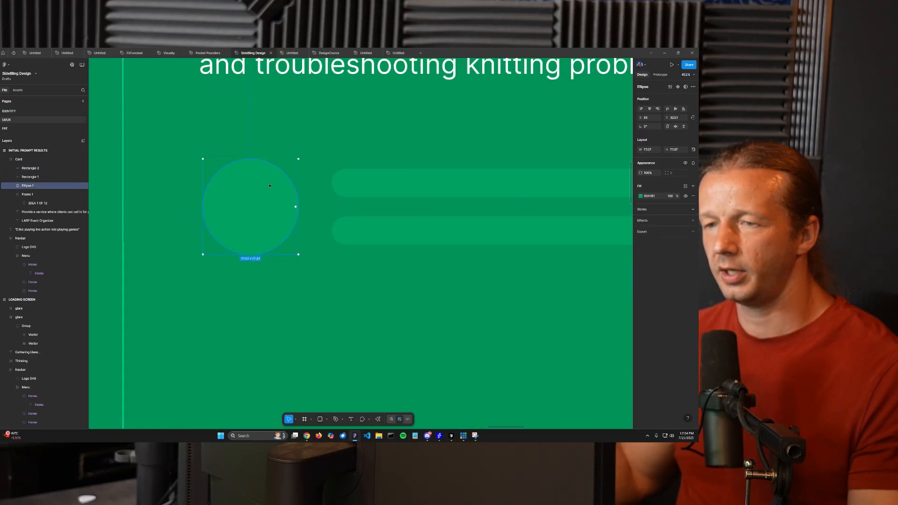
{"action": "left_click_drag", "start_coordinate": [294, 161], "coordinate": [301, 197]}
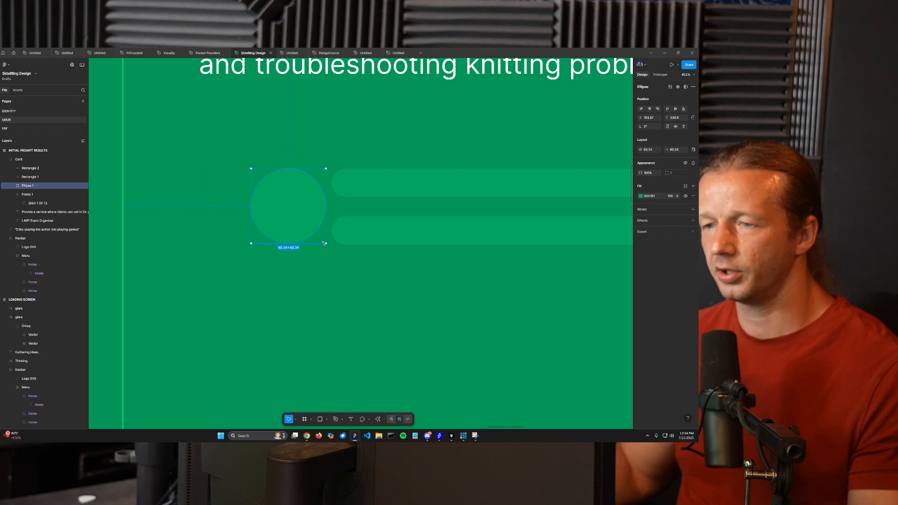
{"action": "left_click_drag", "start_coordinate": [296, 221], "coordinate": [293, 220]}
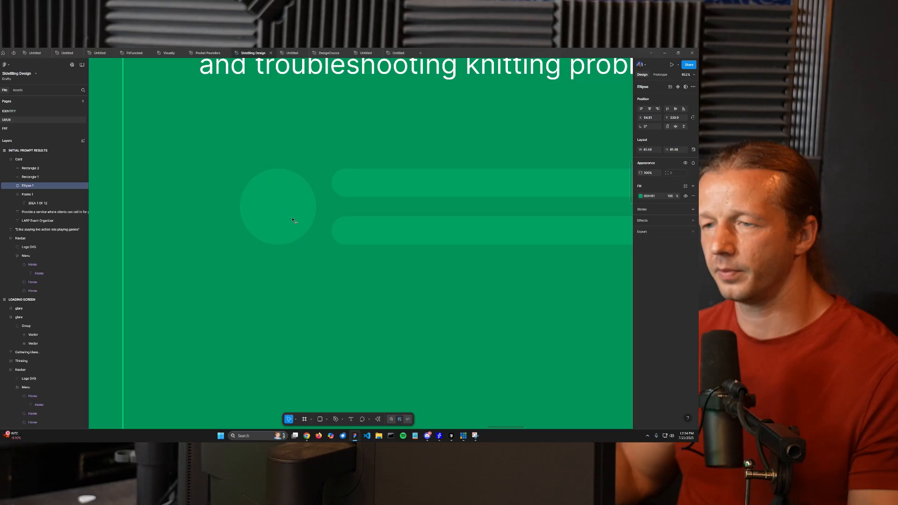
{"action": "scroll", "coordinate": [304, 217], "scroll_direction": "down", "scroll_amount": 10}
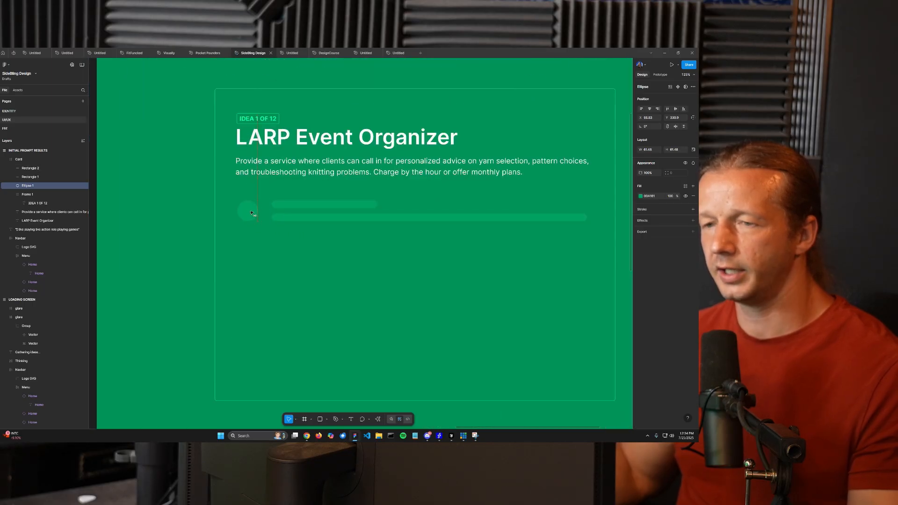
- Extend the two bars left towards the circle and group them with it as one placeholder row
{"action": "left_click", "coordinate": [284, 205]}
{"action": "left_click", "coordinate": [286, 218], "text": "shift"}
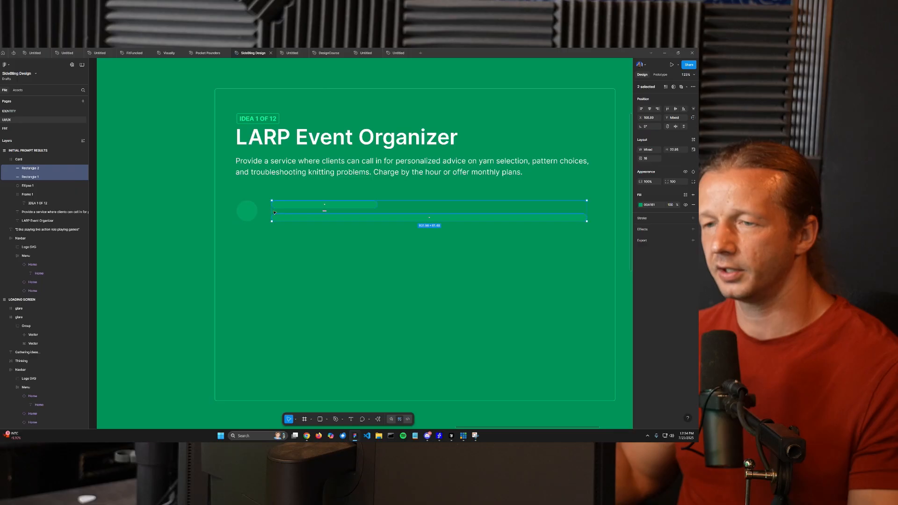
{"action": "left_click", "coordinate": [250, 211], "text": "shift"}
{"action": "key", "text": "ctrl+g"}
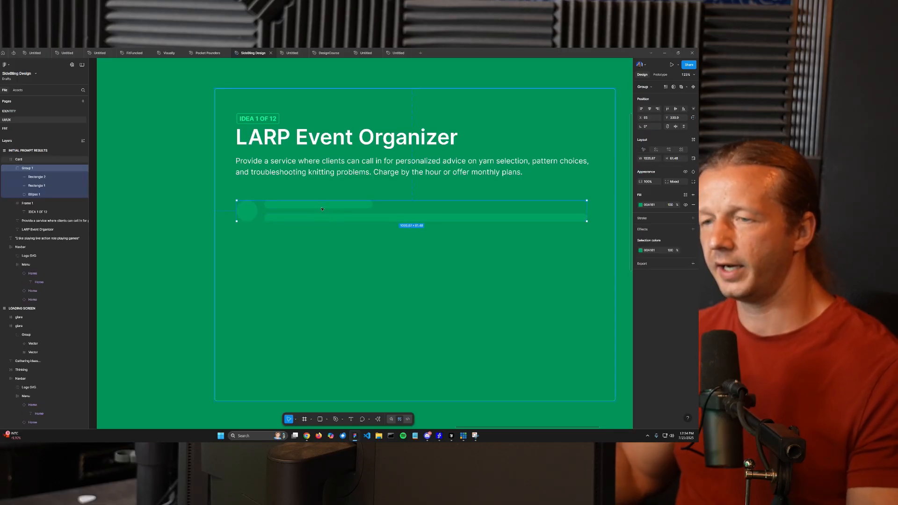
- Duplicate the grouped placeholder row directly below the first one
{"action": "key", "text": "ctrl+g"}
{"action": "left_click_drag", "start_coordinate": [326, 206], "coordinate": [329, 242]}
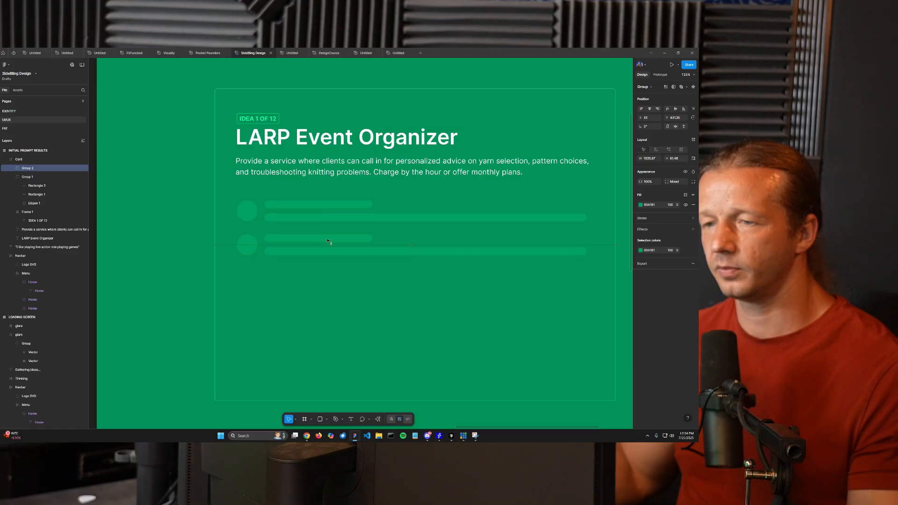
- Add a third placeholder row below the other two and shorten the card to about 666 px high
{"action": "key", "text": "ctrl+d"}
{"action": "left_click", "coordinate": [192, 228]}
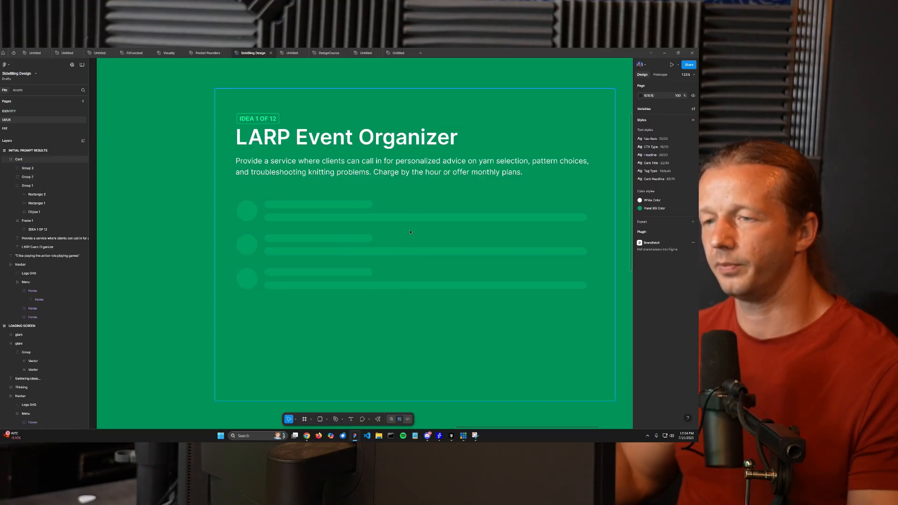
{"action": "scroll", "coordinate": [431, 236], "scroll_direction": "down", "scroll_amount": 4}
{"action": "scroll", "coordinate": [481, 243], "scroll_direction": "up", "scroll_amount": 2}
{"action": "scroll", "coordinate": [481, 243], "scroll_direction": "up", "scroll_amount": 2}
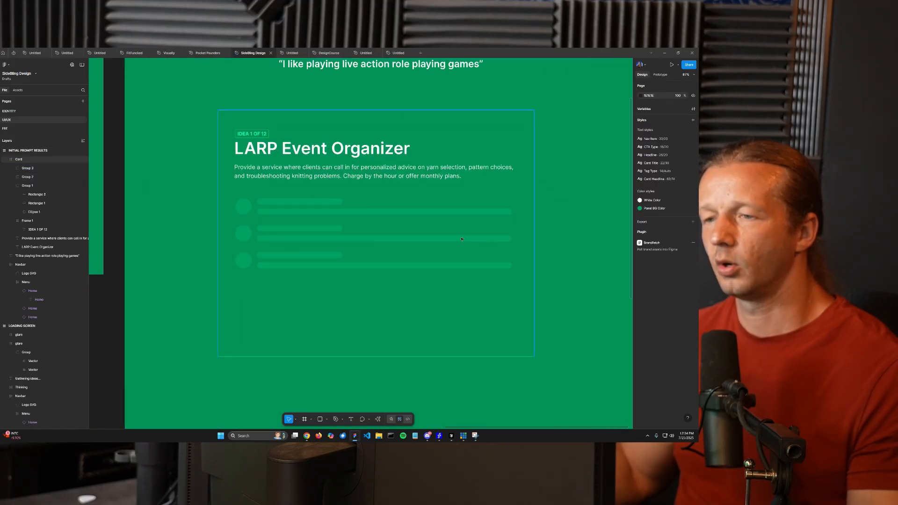
{"action": "scroll", "coordinate": [412, 232], "scroll_direction": "right", "scroll_amount": 2}
{"action": "left_click", "coordinate": [371, 361]}
{"action": "left_click_drag", "start_coordinate": [372, 363], "coordinate": [372, 294]}
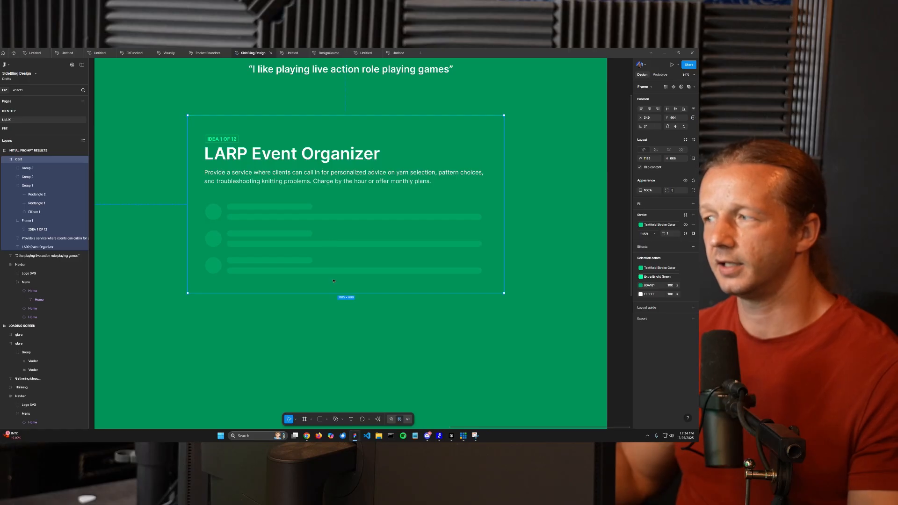
{"action": "left_click_drag", "start_coordinate": [313, 314], "coordinate": [338, 329]}
{"action": "left_click", "coordinate": [374, 342]}
- Add the text "GENERATE GUIDE" over the middle placeholder row of the card
{"action": "scroll", "coordinate": [344, 259], "scroll_direction": "up", "scroll_amount": 3}
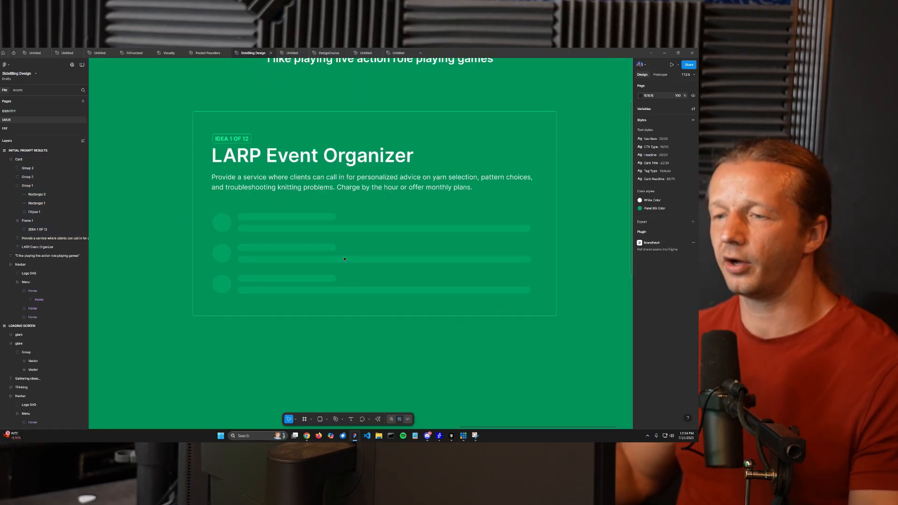
{"action": "scroll", "coordinate": [355, 296], "scroll_direction": "up", "scroll_amount": 3}
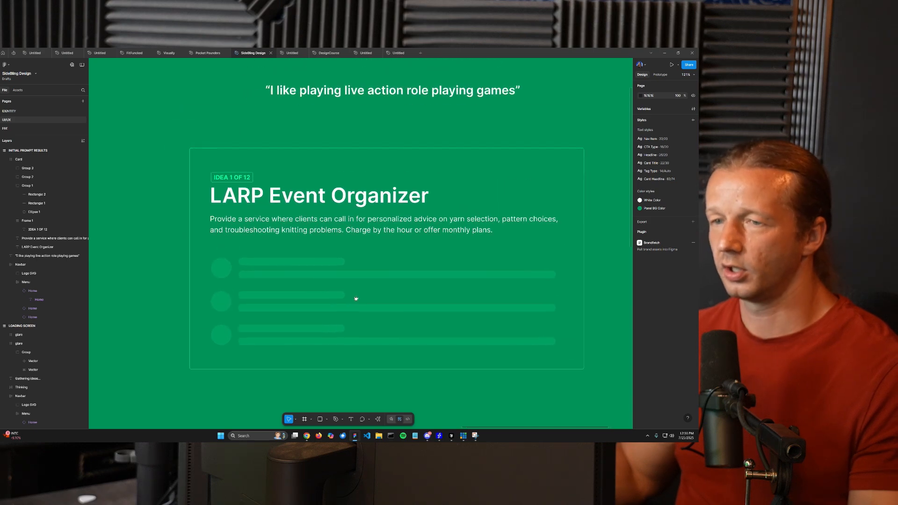
{"action": "key", "text": "t"}
{"action": "left_click", "coordinate": [347, 291]}
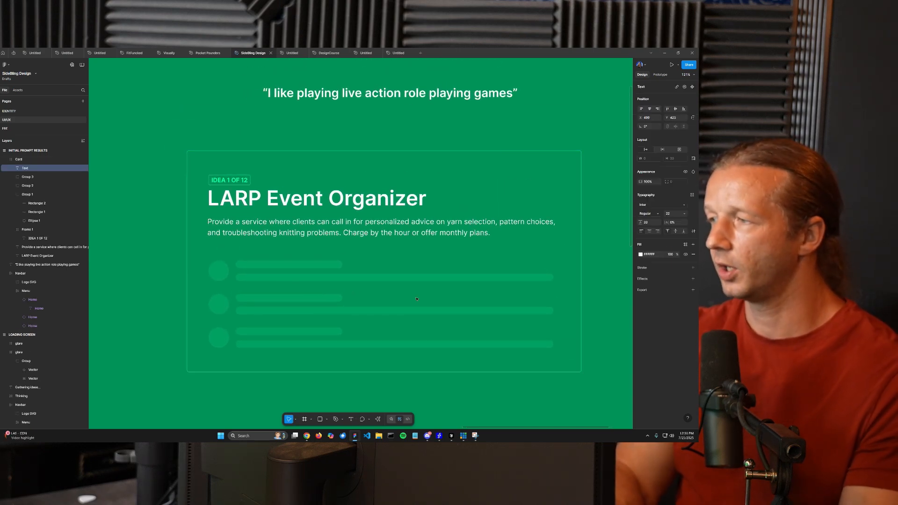
{"action": "key", "text": "Caps_Lock"}
{"action": "type", "text": "GENERATE GUI"}
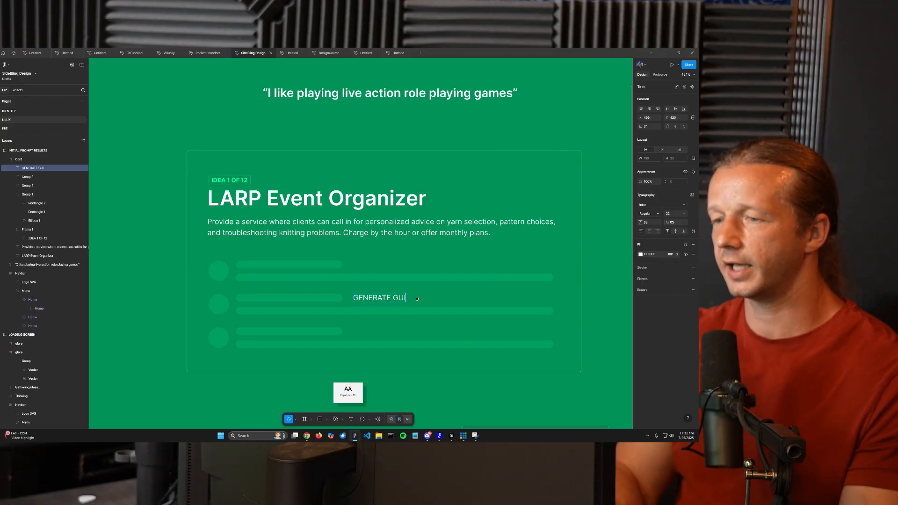
{"action": "type", "text": "DE"}
{"action": "key", "text": "Caps_Lock"}
{"action": "key", "text": "Escape"}
{"action": "left_click_drag", "start_coordinate": [400, 298], "coordinate": [381, 304]}
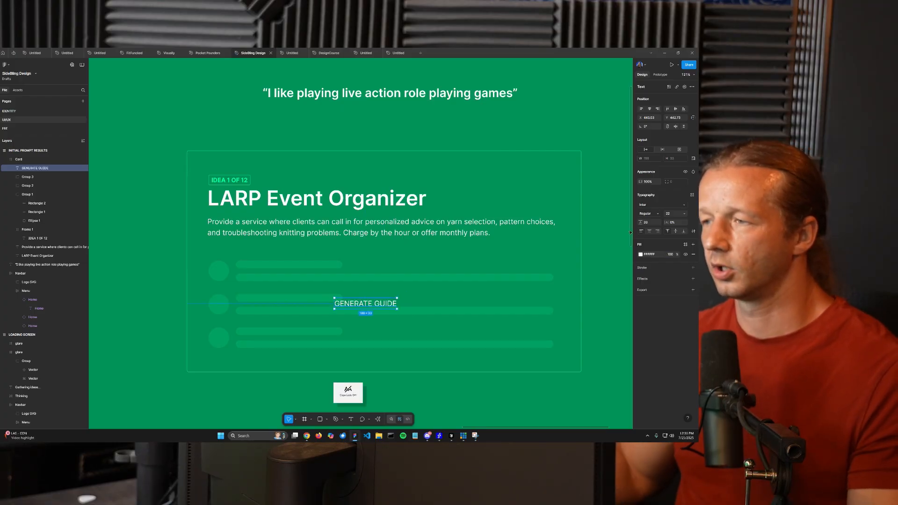
- Try the CTA Type text style on the GENERATE GUIDE text and detach it
{"action": "left_click", "coordinate": [692, 195]}
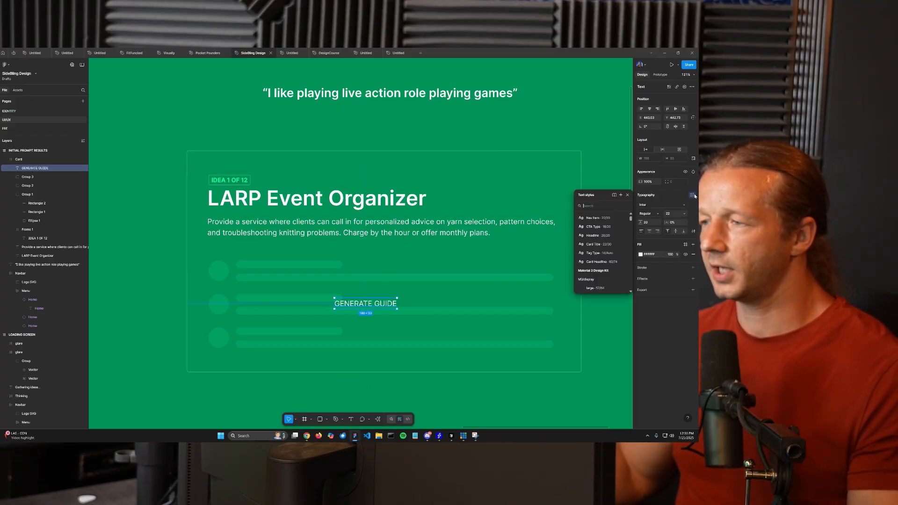
{"action": "left_click", "coordinate": [598, 227]}
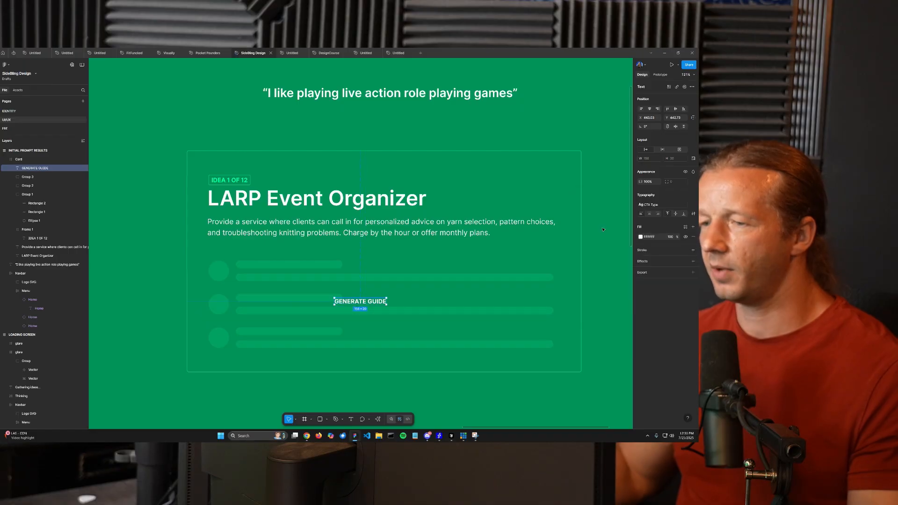
{"action": "left_click", "coordinate": [691, 205]}
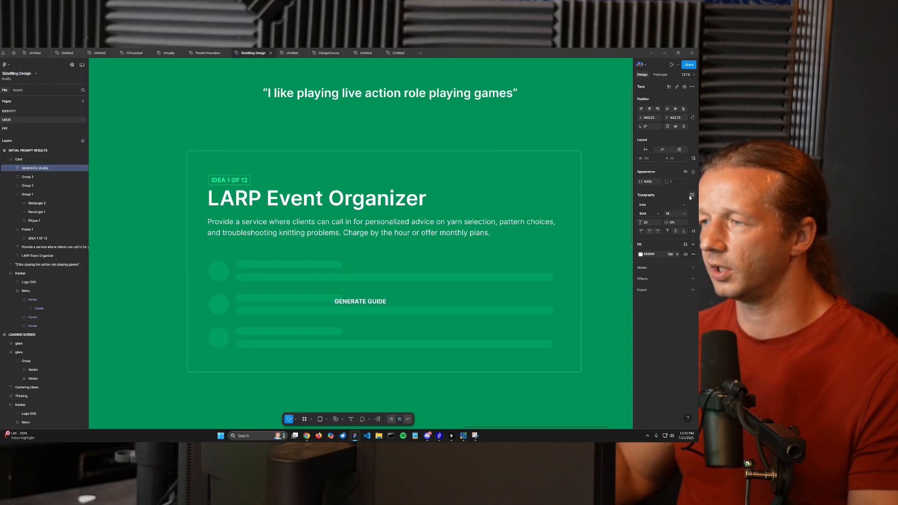
- Apply the Card Title text style to the GENERATE GUIDE text and reposition it slightly over the middle placeholder row
{"action": "left_click", "coordinate": [691, 194]}
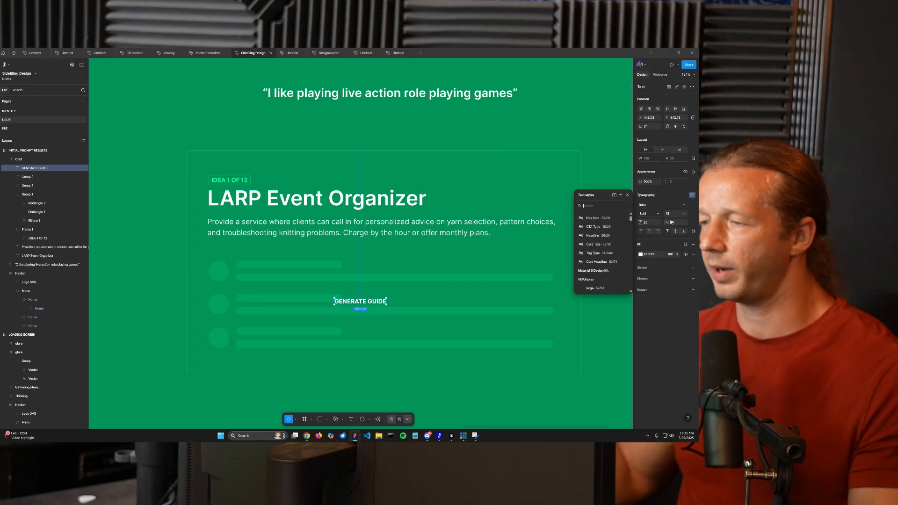
{"action": "left_click", "coordinate": [603, 244]}
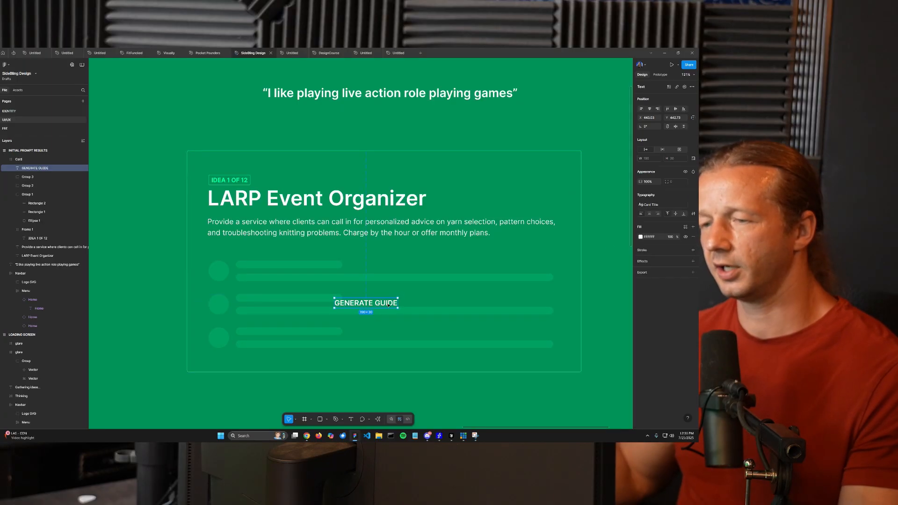
{"action": "scroll", "coordinate": [344, 307], "scroll_direction": "up", "scroll_amount": 3}
{"action": "scroll", "coordinate": [349, 310], "scroll_direction": "down", "scroll_amount": 2}
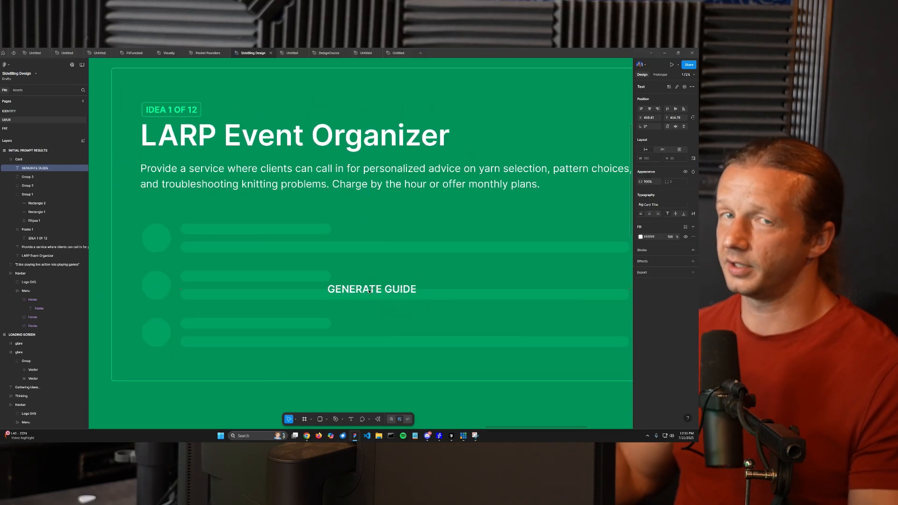
{"action": "left_click_drag", "start_coordinate": [369, 293], "coordinate": [375, 289]}
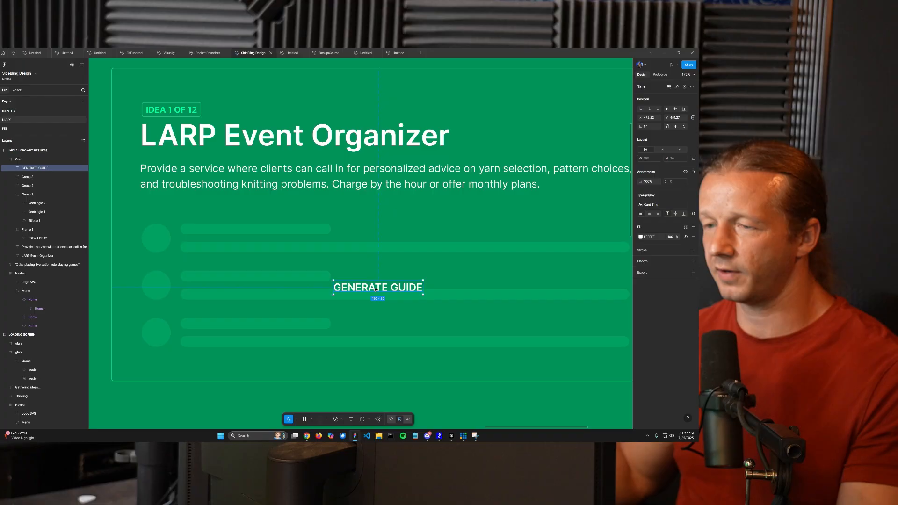
- Draw a frame of about 238 × 63 px around the GENERATE GUIDE text and fill it white (FFFFFF)
{"action": "key", "text": "f"}
{"action": "left_click_drag", "start_coordinate": [323, 273], "coordinate": [405, 292]}
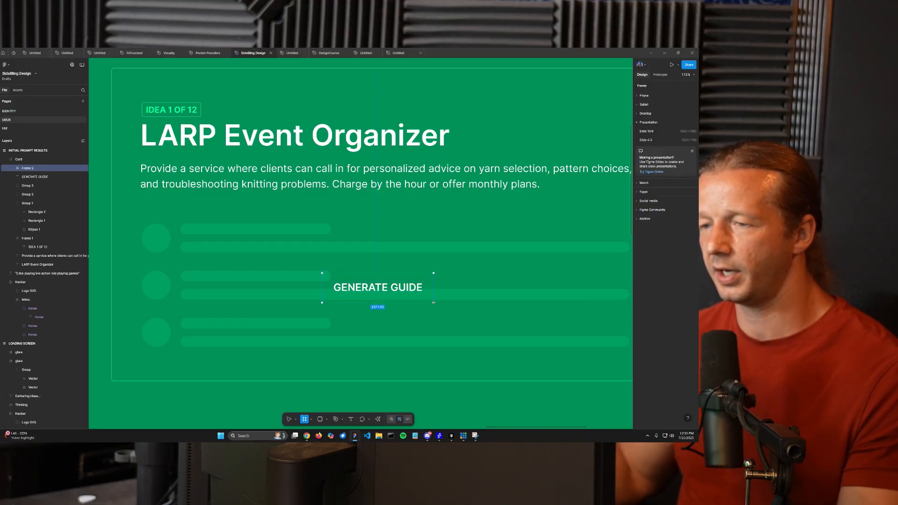
{"action": "left_click_drag", "start_coordinate": [434, 302], "coordinate": [434, 303]}
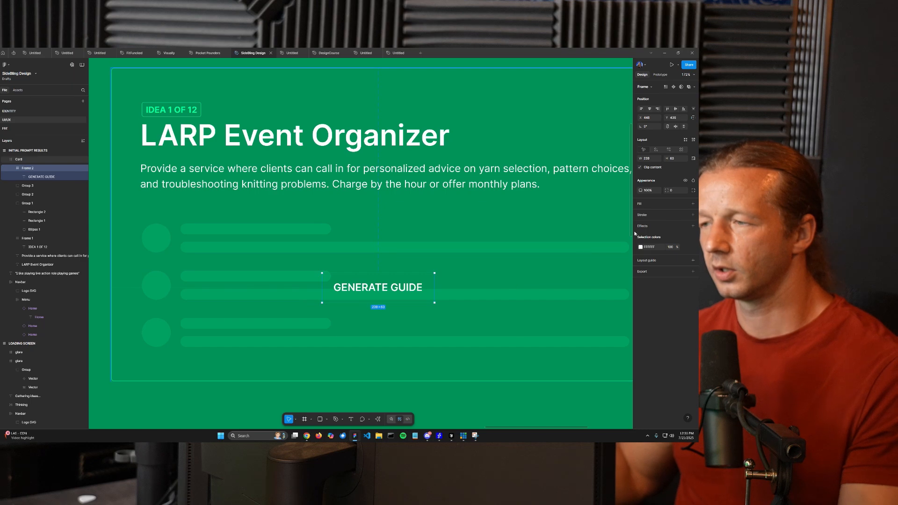
{"action": "left_click", "coordinate": [692, 203]}
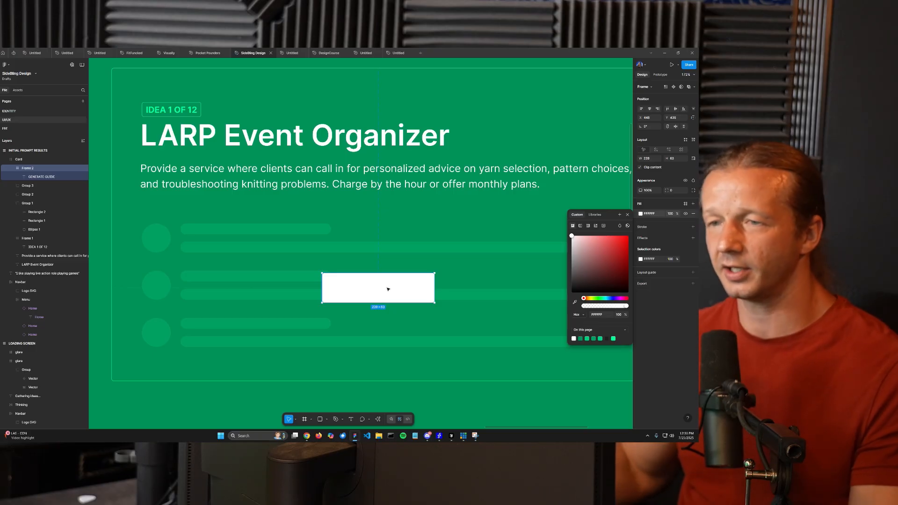
- Set the GENERATE GUIDE text's fill to the Primary Color from the library
{"action": "double_click", "coordinate": [388, 289]}
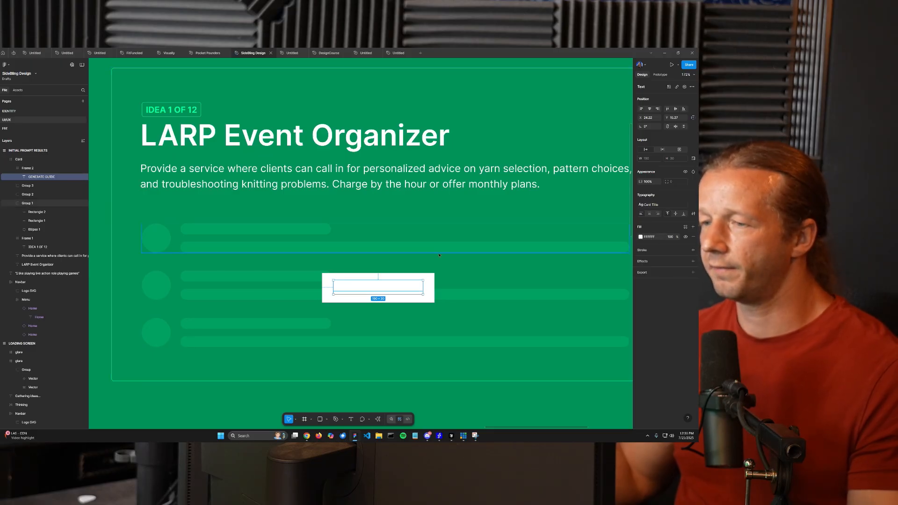
{"action": "scroll", "coordinate": [359, 290], "scroll_direction": "up", "scroll_amount": 6}
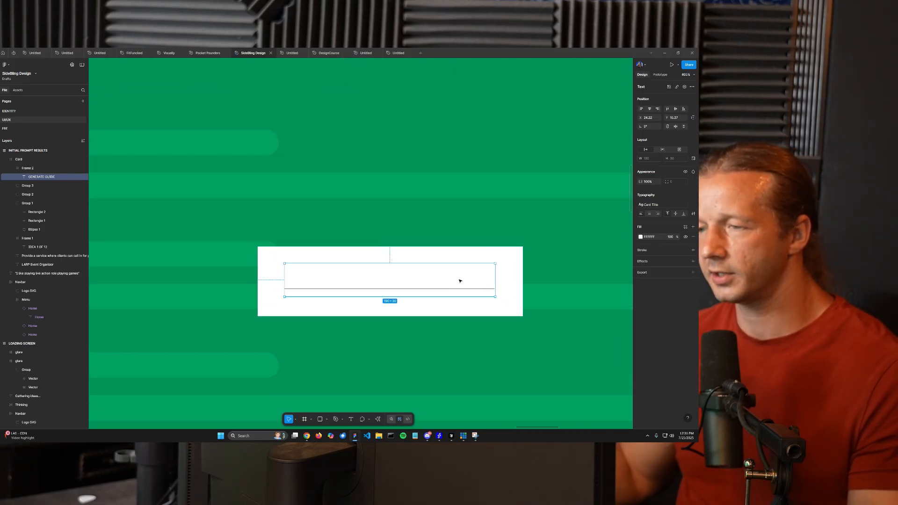
{"action": "left_click", "coordinate": [685, 227]}
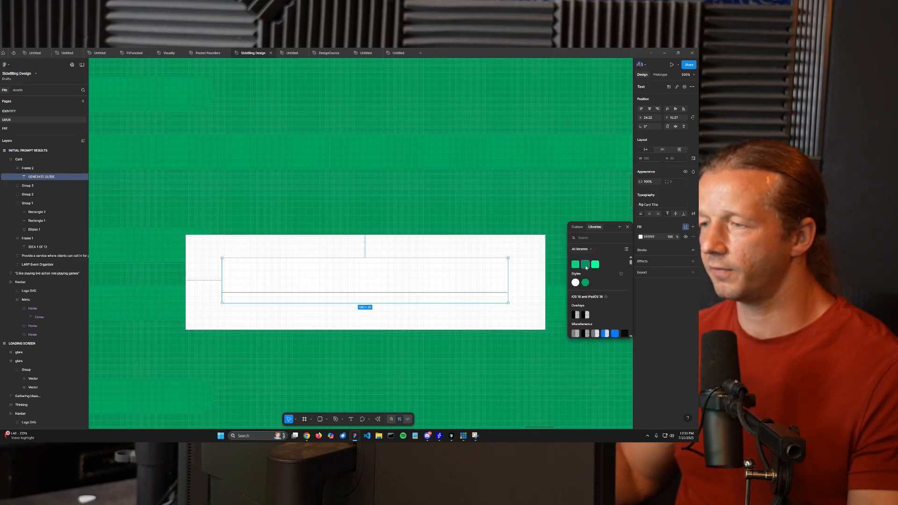
{"action": "left_click", "coordinate": [585, 265]}
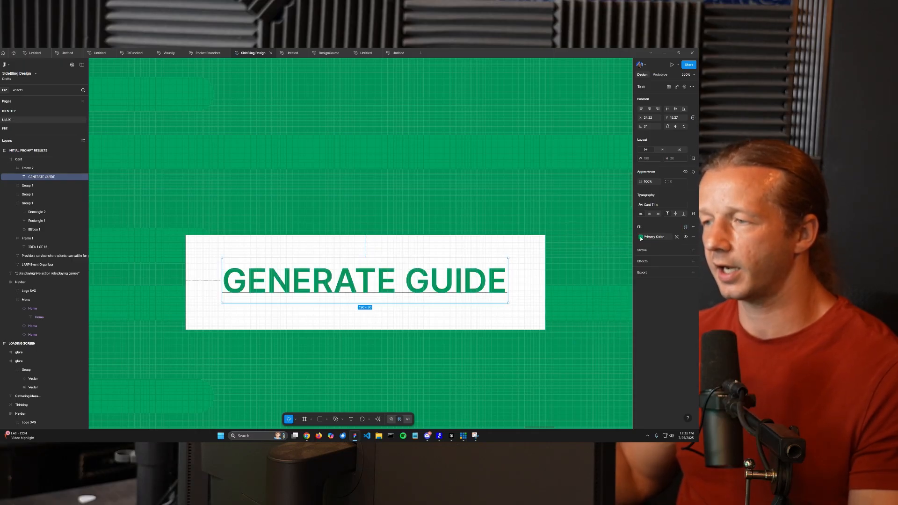
{"action": "scroll", "coordinate": [369, 287], "scroll_direction": "down", "scroll_amount": 5}
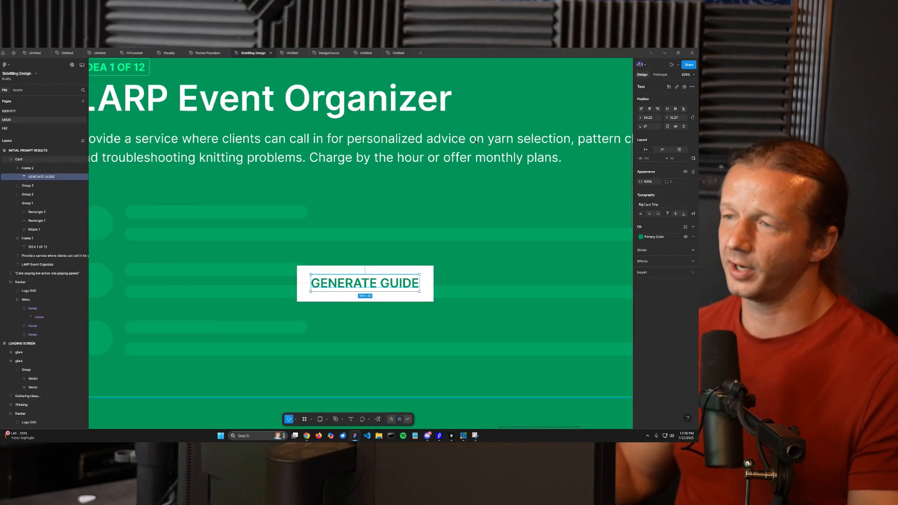
- Apply auto layout to the GENERATE GUIDE button frame and set its corner radius to 4
{"action": "scroll", "coordinate": [371, 281], "scroll_direction": "up", "scroll_amount": 2}
{"action": "left_click_drag", "start_coordinate": [371, 280], "coordinate": [374, 280]}
{"action": "key", "text": "Escape"}
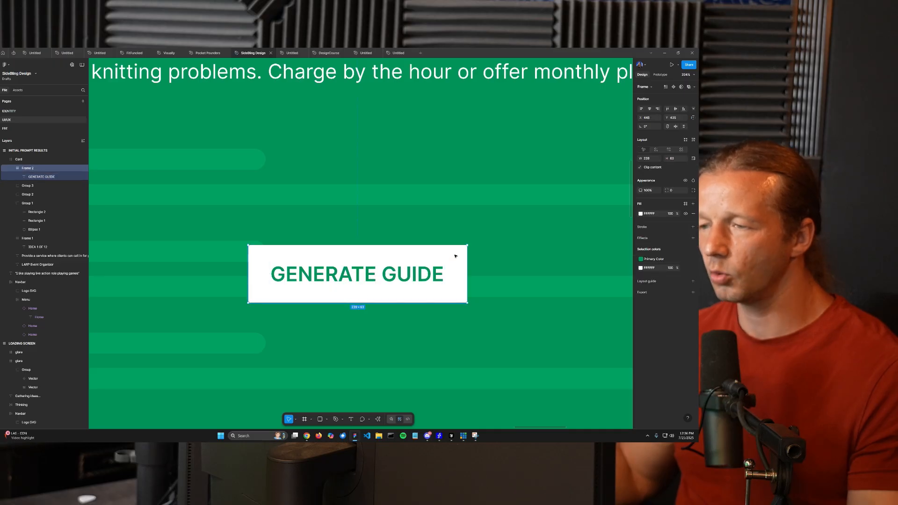
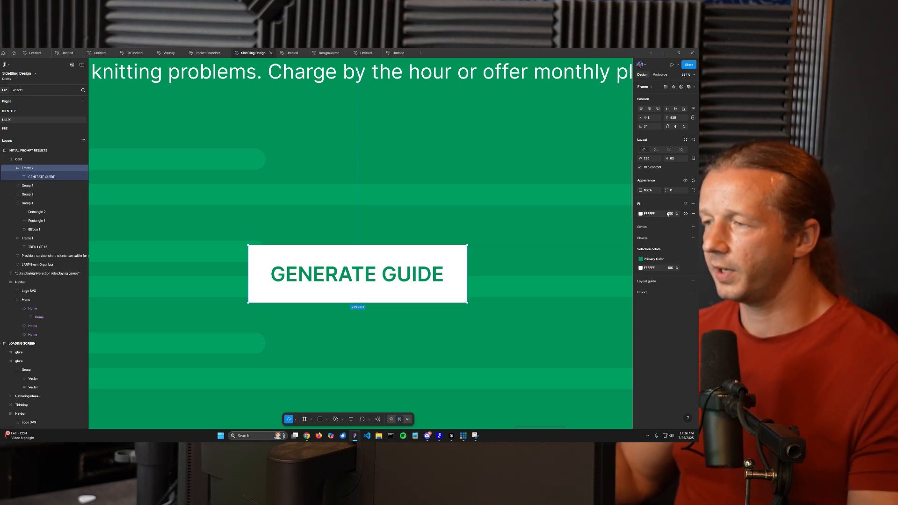
{"action": "left_click", "coordinate": [693, 139]}
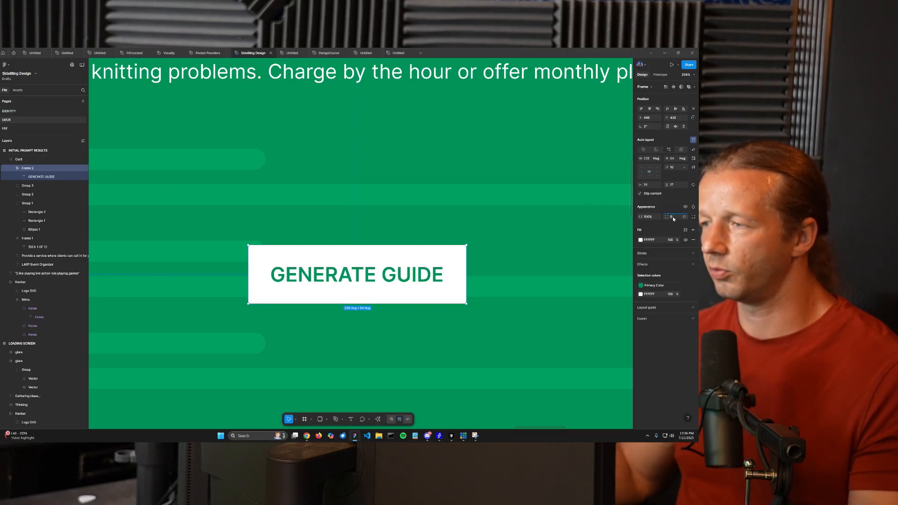
{"action": "type", "text": "8"}
{"action": "key", "text": "Return"}
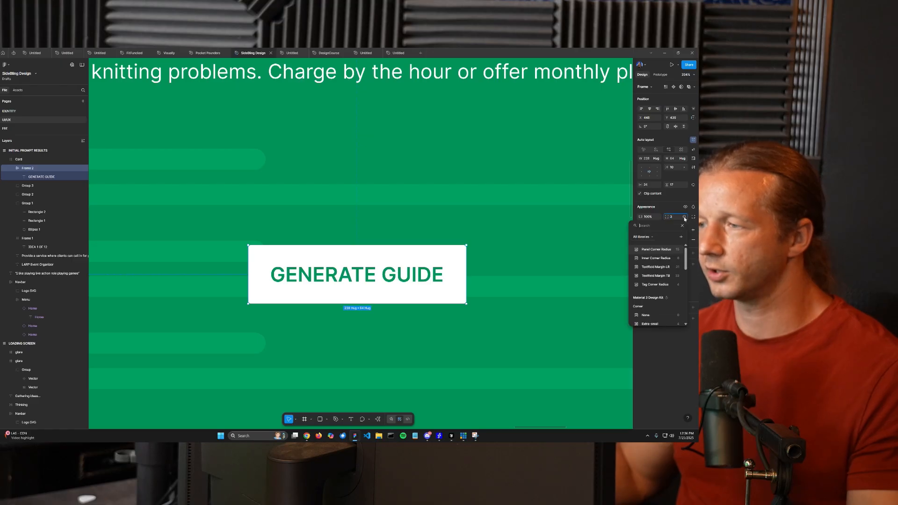
{"action": "type", "text": "4"}
{"action": "key", "text": "Return"}
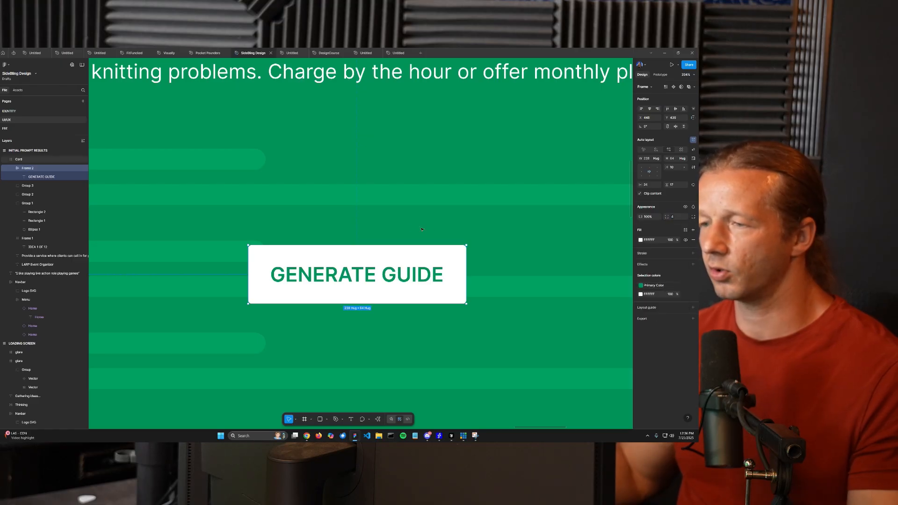
- Find the AI icons in the Iconify plugin and insert a sparkle icon before the text in the GENERATE GUIDE button
{"action": "scroll", "coordinate": [391, 237], "scroll_direction": "down", "scroll_amount": 5}
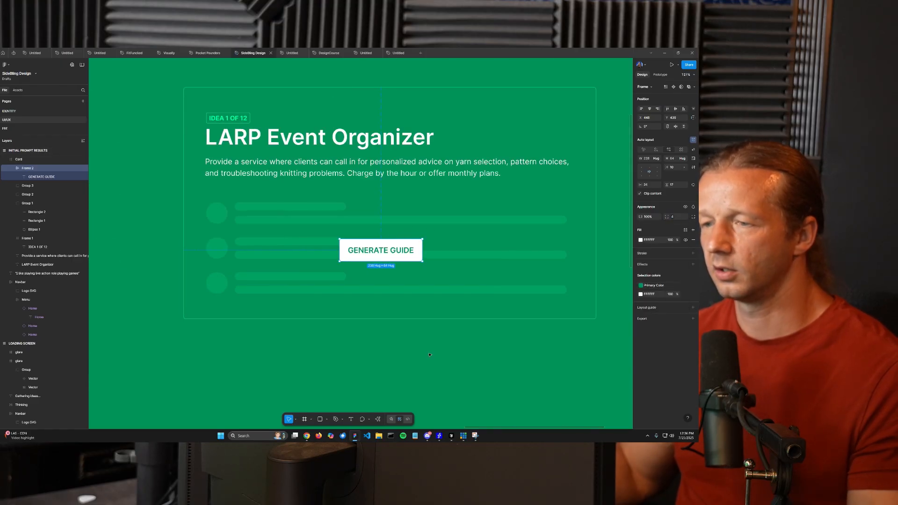
{"action": "left_click", "coordinate": [394, 356]}
{"action": "scroll", "coordinate": [394, 355], "scroll_direction": "down", "scroll_amount": 3}
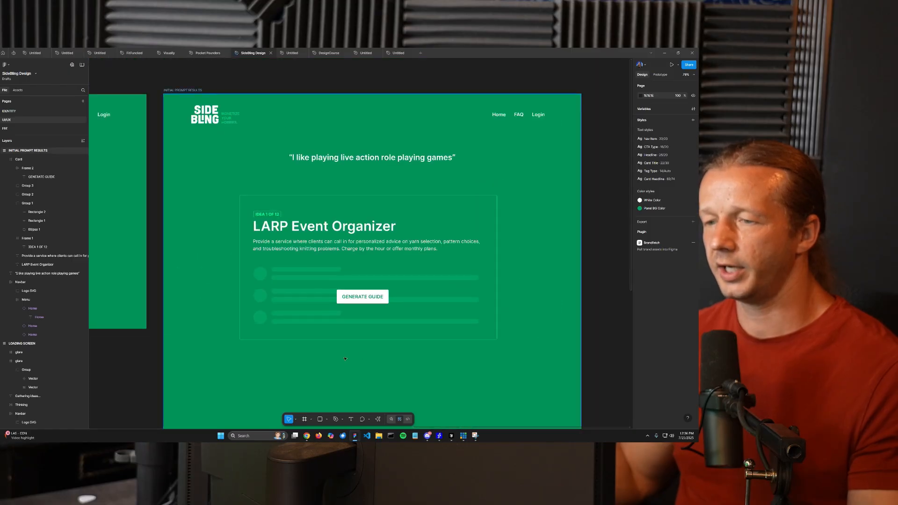
{"action": "scroll", "coordinate": [327, 332], "scroll_direction": "up", "scroll_amount": 2}
{"action": "scroll", "coordinate": [322, 331], "scroll_direction": "down", "scroll_amount": 1}
{"action": "right_click", "coordinate": [596, 219]}
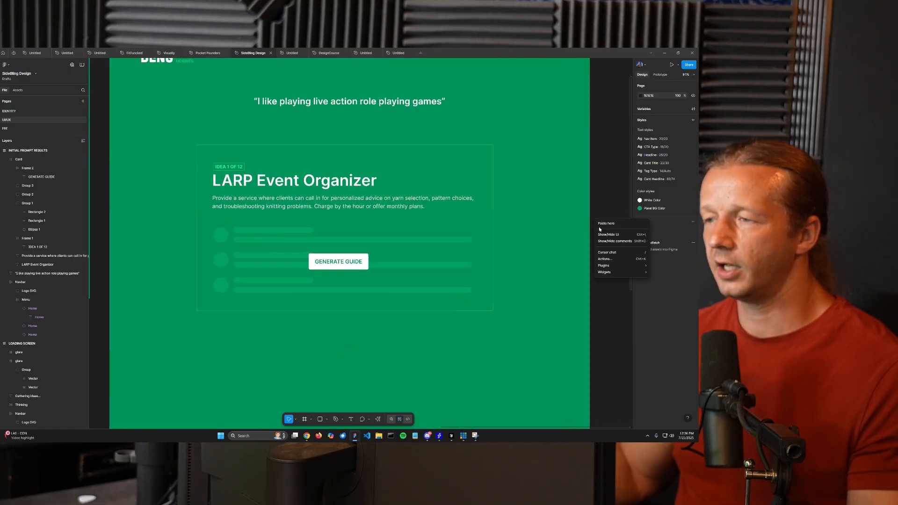
{"action": "mouse_move", "coordinate": [622, 265]}
{"action": "left_click", "coordinate": [546, 279]}
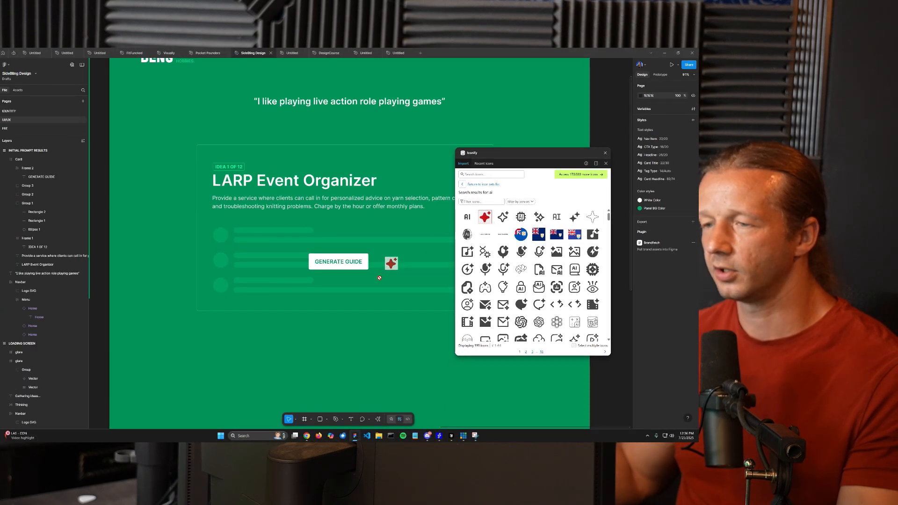
{"action": "mouse_move", "coordinate": [379, 278]}
{"action": "left_mouse_down"}
{"action": "mouse_move", "coordinate": [361, 326]}
{"action": "mouse_move", "coordinate": [317, 265]}
{"action": "left_mouse_up"}
{"action": "left_click", "coordinate": [605, 154]}
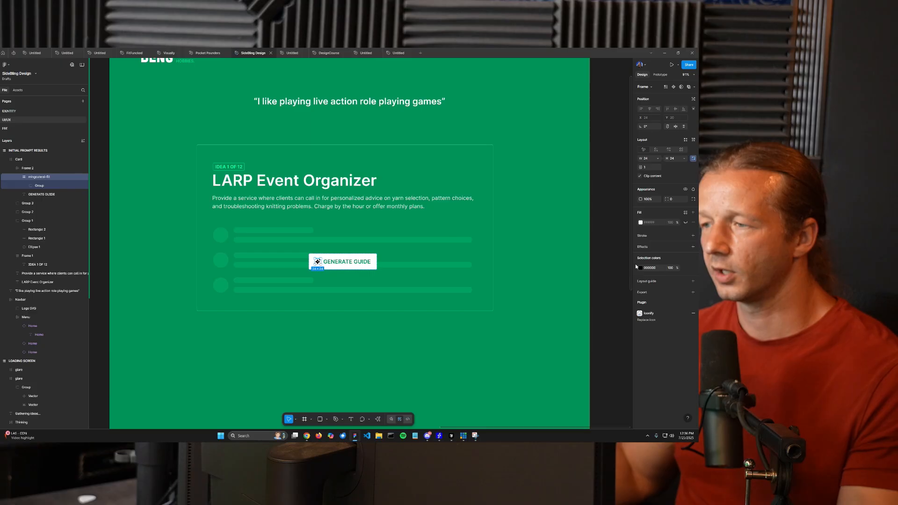
- Set the sparkle icon's color in the GENERATE GUIDE button to the Primary Color from the library
{"action": "left_click", "coordinate": [641, 267]}
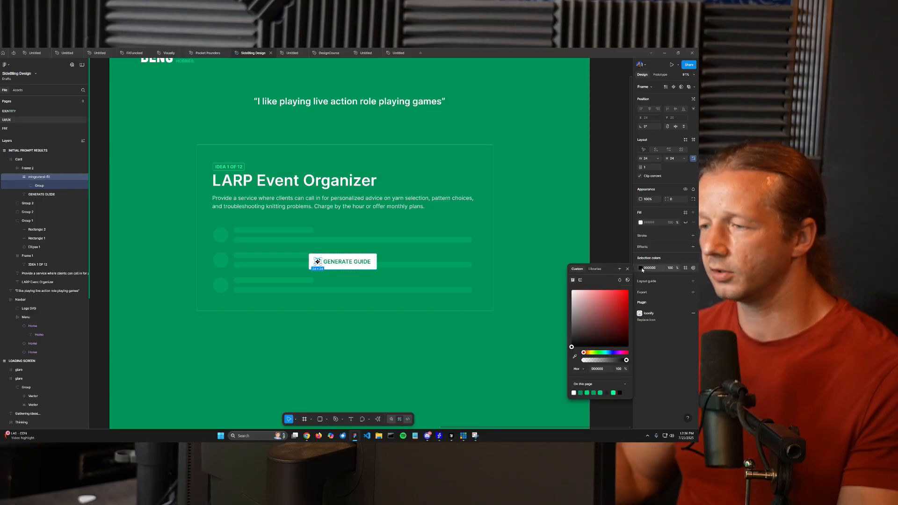
{"action": "left_click", "coordinate": [595, 269]}
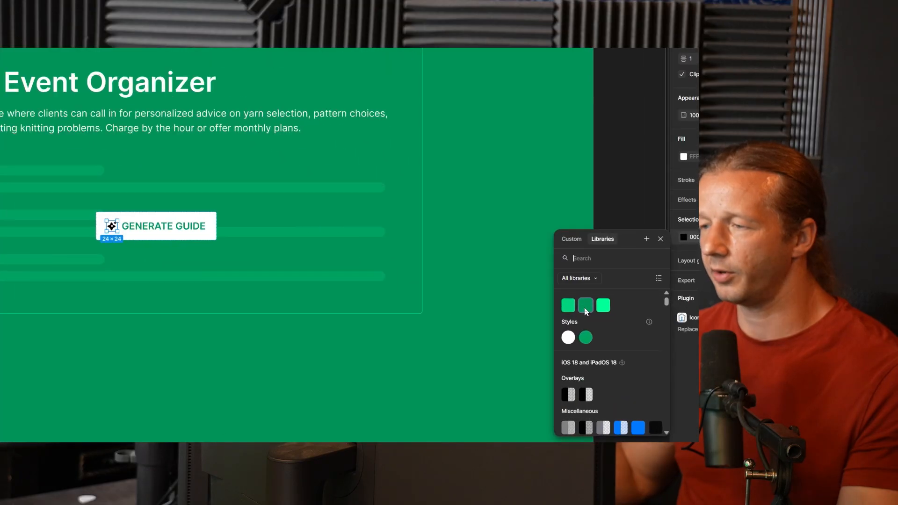
{"action": "left_click", "coordinate": [584, 306]}
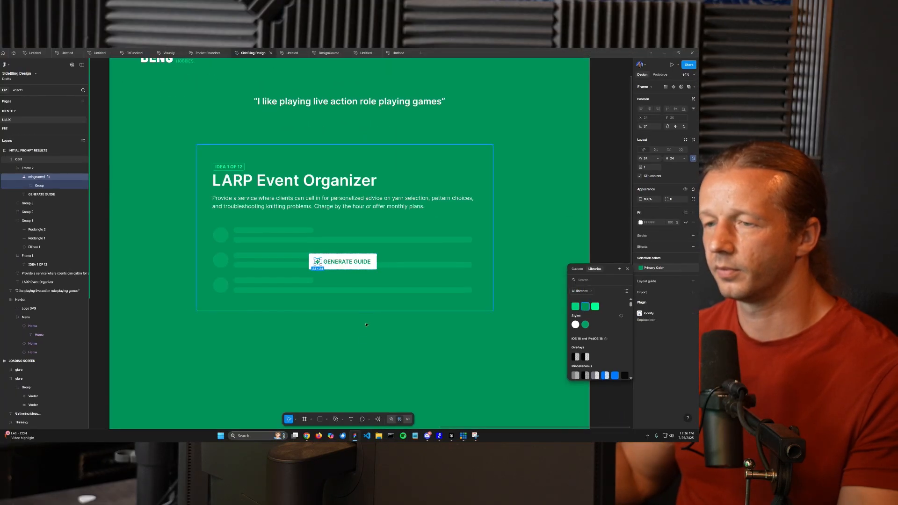
{"action": "left_click", "coordinate": [360, 345]}
- Increase the GENERATE GUIDE button's height to about 74 px, keeping it centred in place
{"action": "scroll", "coordinate": [324, 261], "scroll_direction": "up", "scroll_amount": 5}
{"action": "left_click", "coordinate": [364, 270]}
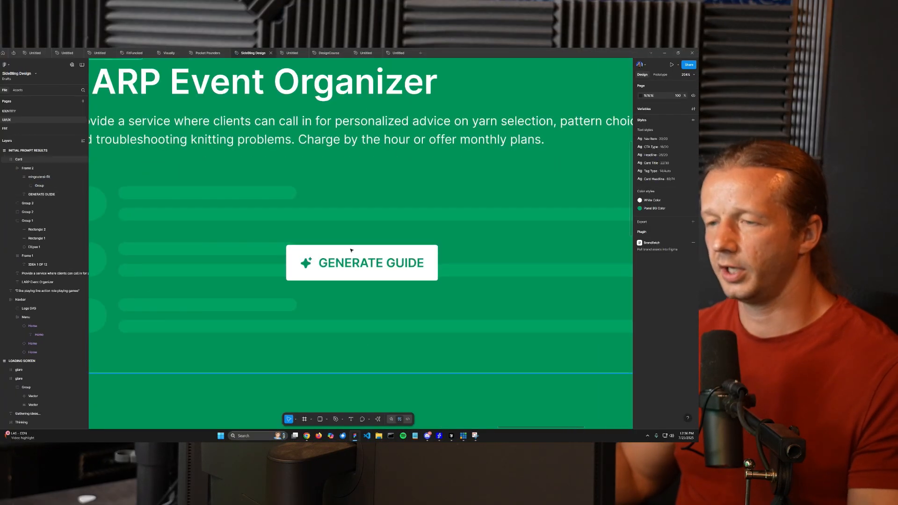
{"action": "left_click", "coordinate": [372, 275]}
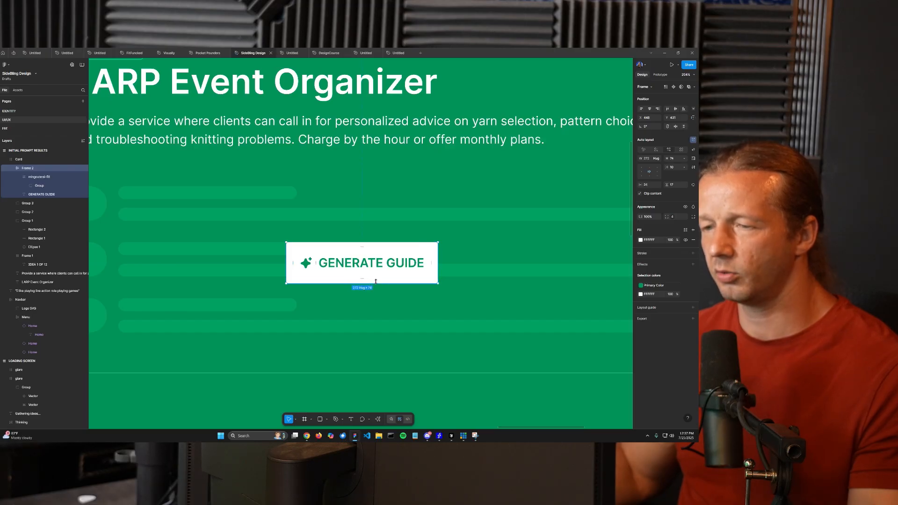
{"action": "scroll", "coordinate": [377, 284], "scroll_direction": "down", "scroll_amount": 5}
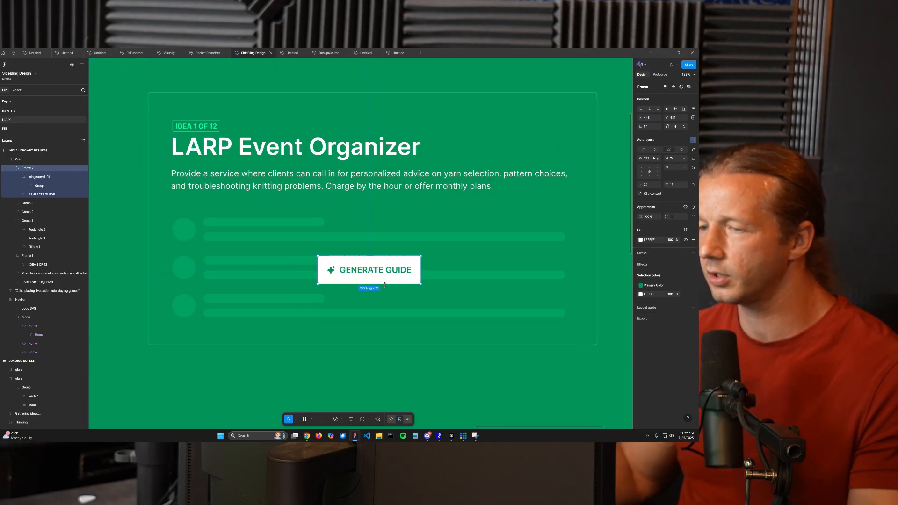
{"action": "left_click", "coordinate": [415, 362]}
{"action": "scroll", "coordinate": [384, 328], "scroll_direction": "down", "scroll_amount": 4}
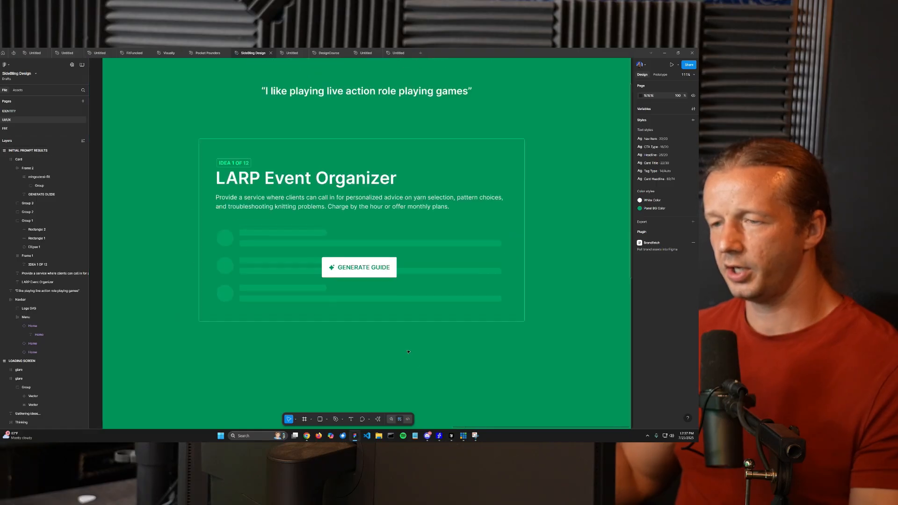
{"action": "scroll", "coordinate": [374, 300], "scroll_direction": "up", "scroll_amount": 2}
{"action": "left_click", "coordinate": [369, 281]}
{"action": "left_click_drag", "start_coordinate": [377, 279], "coordinate": [377, 279]}
- Duplicate the card's description text below the GENERATE GUIDE button, bring it to the front and narrow it to about 504 px
{"action": "left_click", "coordinate": [356, 220]}
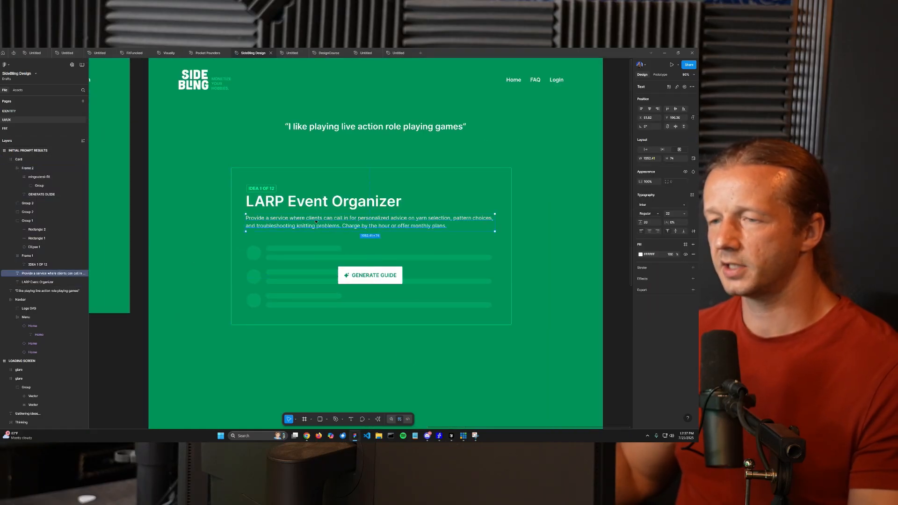
{"action": "left_click_drag", "start_coordinate": [315, 222], "coordinate": [315, 293]}
{"action": "key", "text": "ctrl+shift+bracketright"}
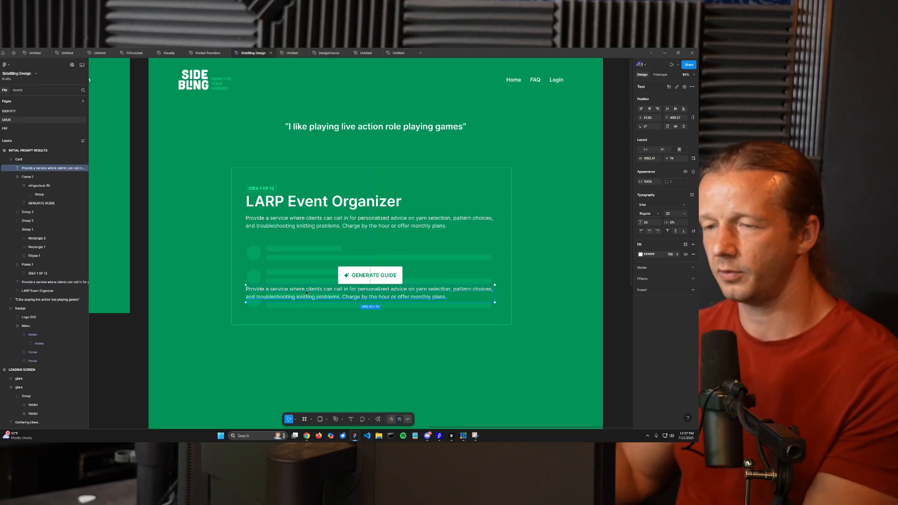
{"action": "left_click_drag", "start_coordinate": [495, 293], "coordinate": [434, 292]}
- Replace the duplicated text with "This will provide you with every bling-worthy step required to pull this off."
{"action": "key", "text": "Return"}
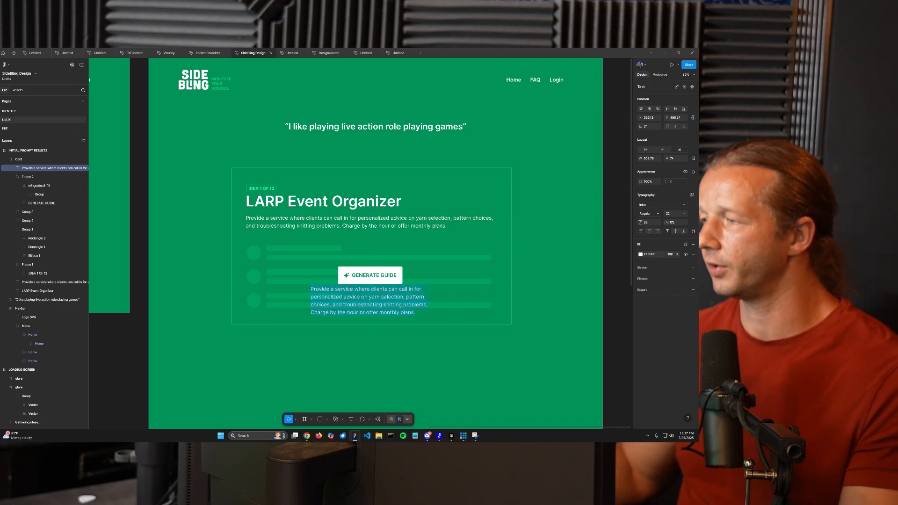
{"action": "key", "text": "Escape"}
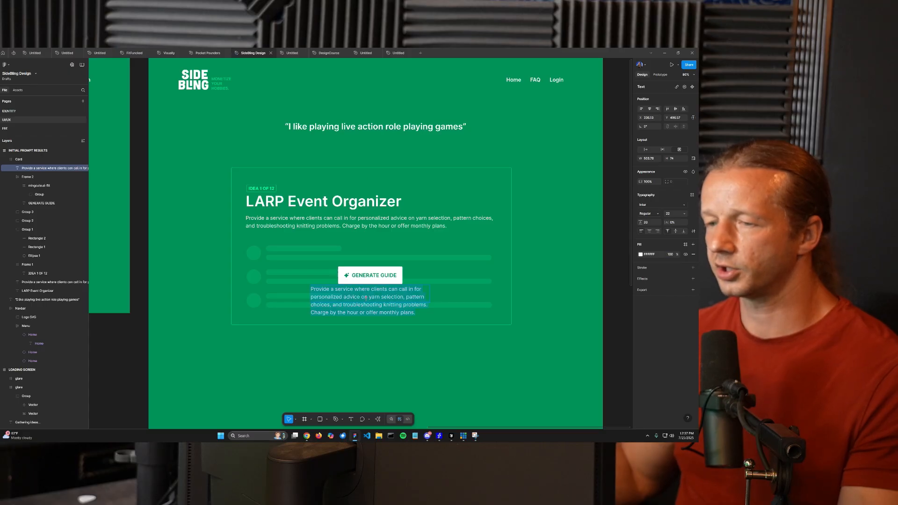
{"action": "type", "text": "This wil"}
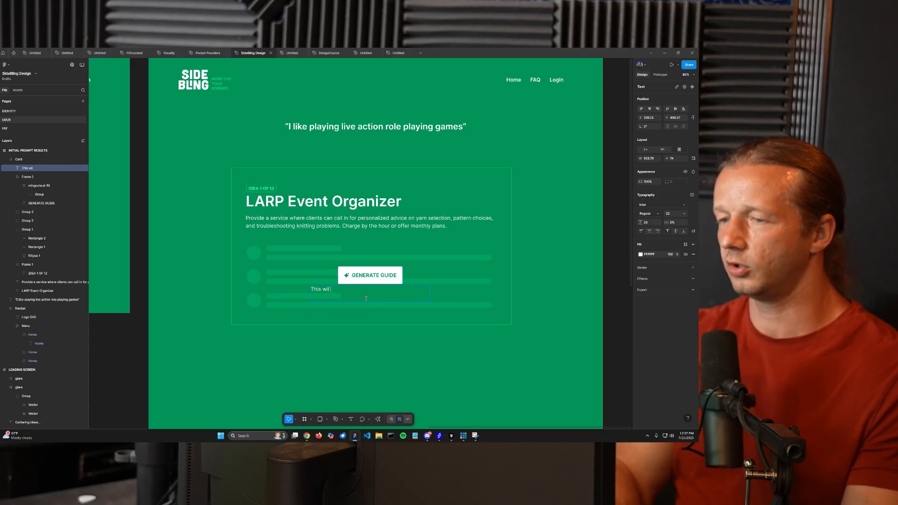
{"action": "type", "text": "l"}
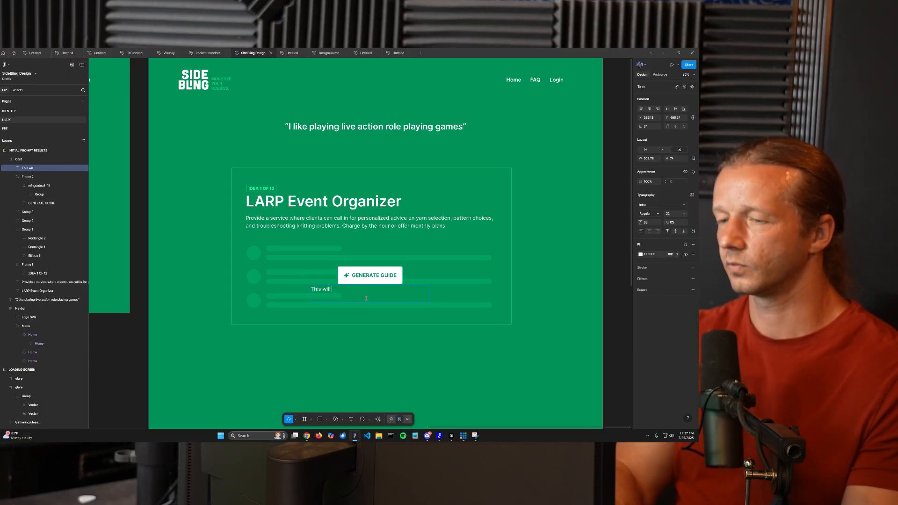
{"action": "type", "text": " provide"}
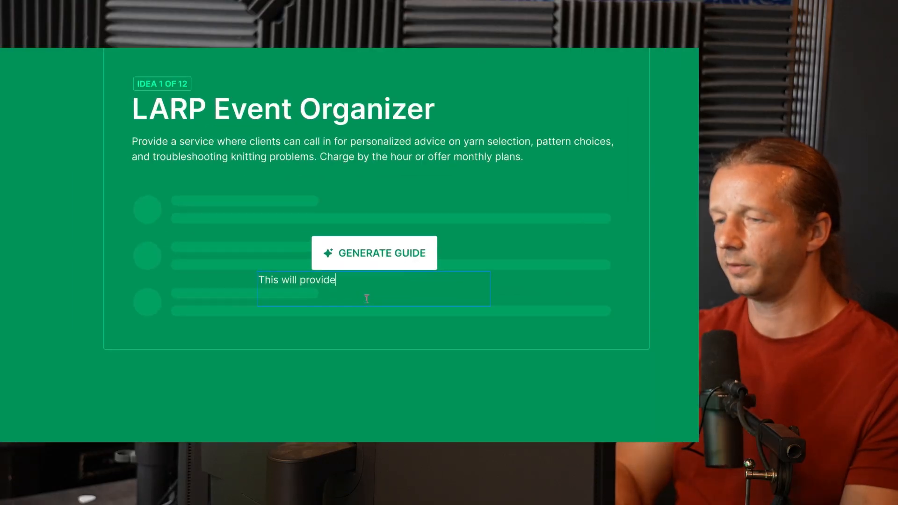
{"action": "type", "text": " you with every bling-w"}
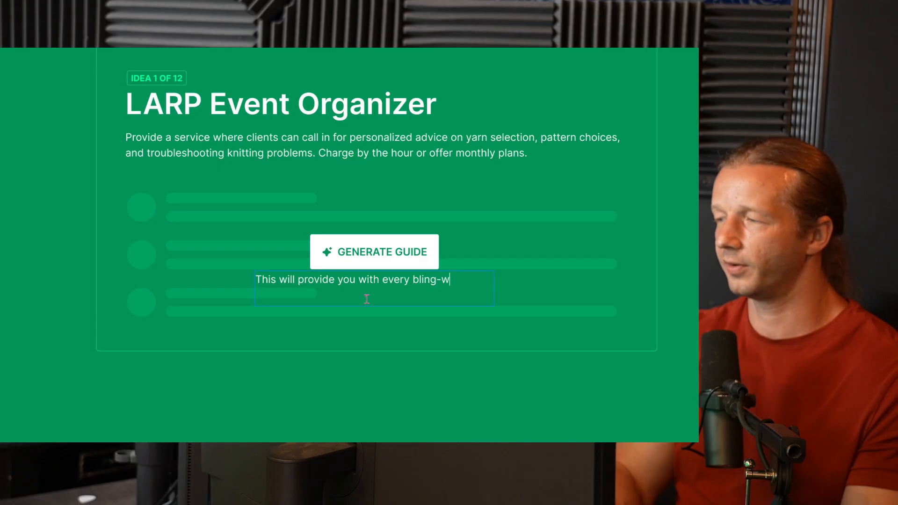
{"action": "type", "text": "orthy step"}
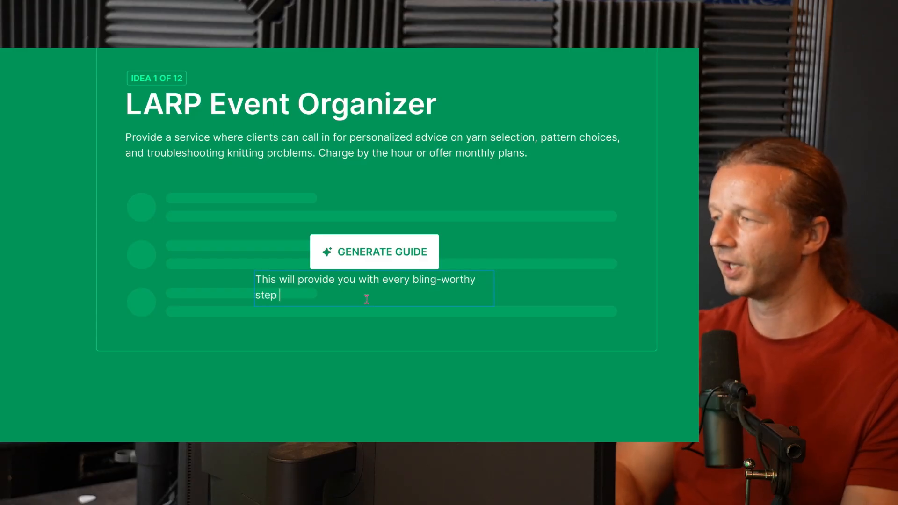
{"action": "type", "text": " required to pull this off."}
{"action": "key", "text": "Escape"}
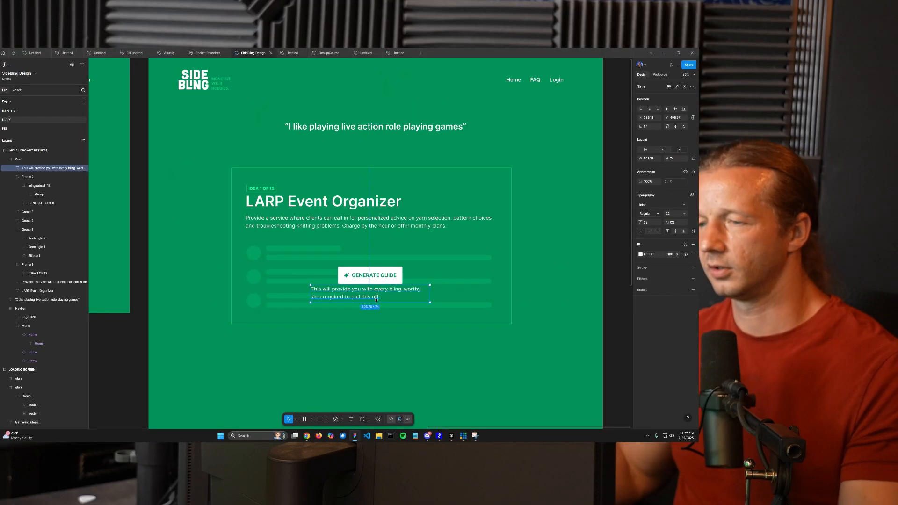
- Center-align the text below the button, apply the CTA Type text style and move it slightly down
{"action": "left_click", "coordinate": [649, 230]}
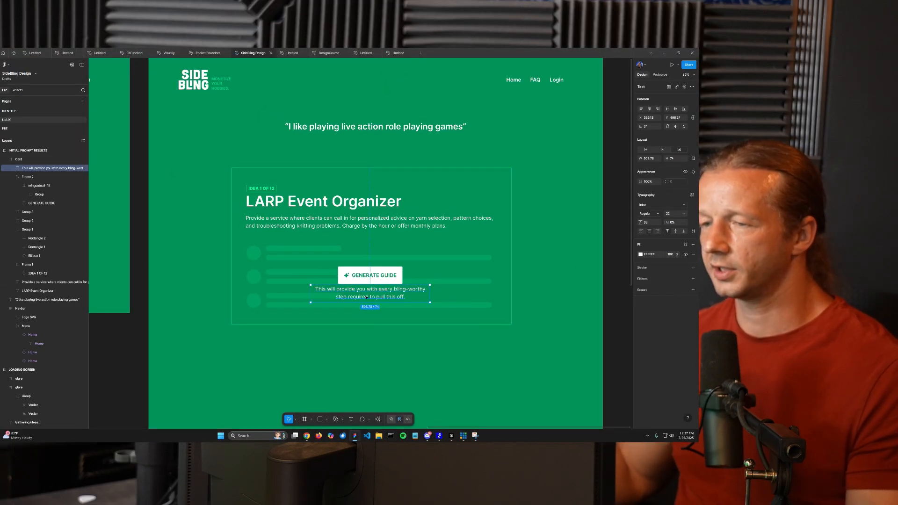
{"action": "left_click", "coordinate": [692, 195]}
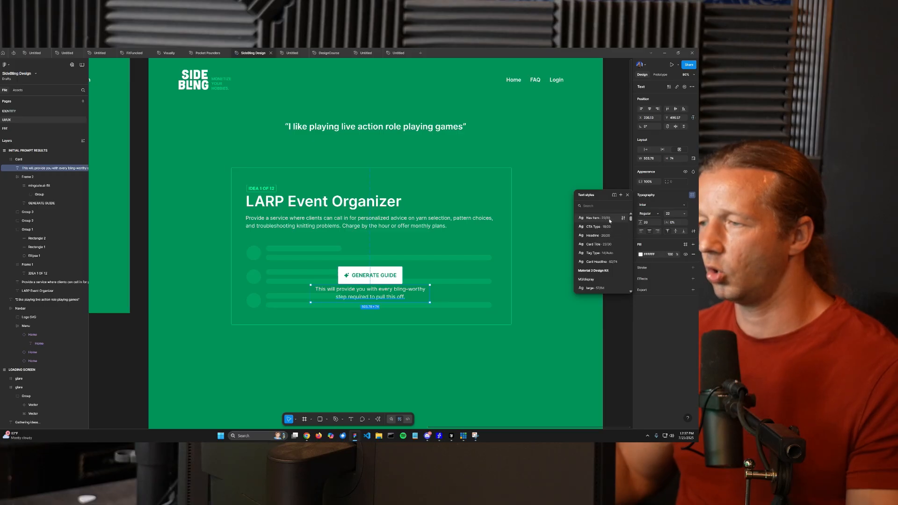
{"action": "left_click", "coordinate": [610, 227]}
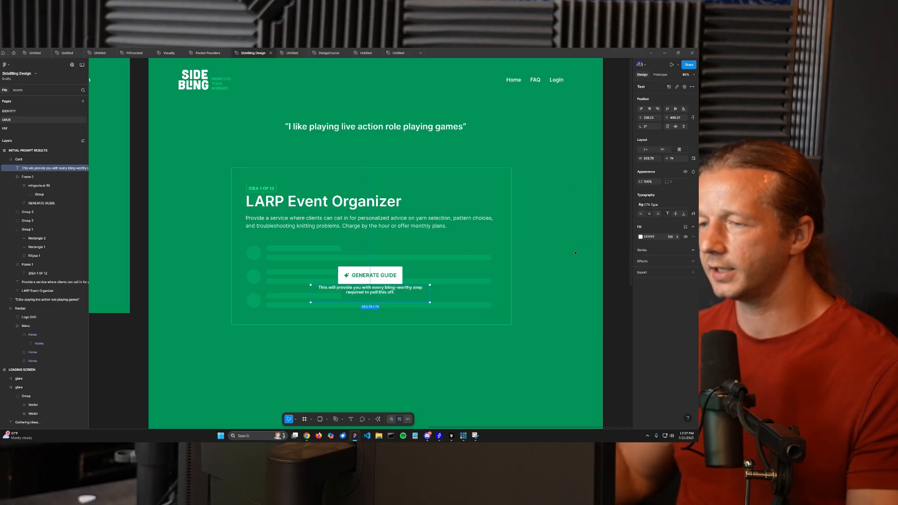
{"action": "left_click_drag", "start_coordinate": [369, 292], "coordinate": [374, 297]}
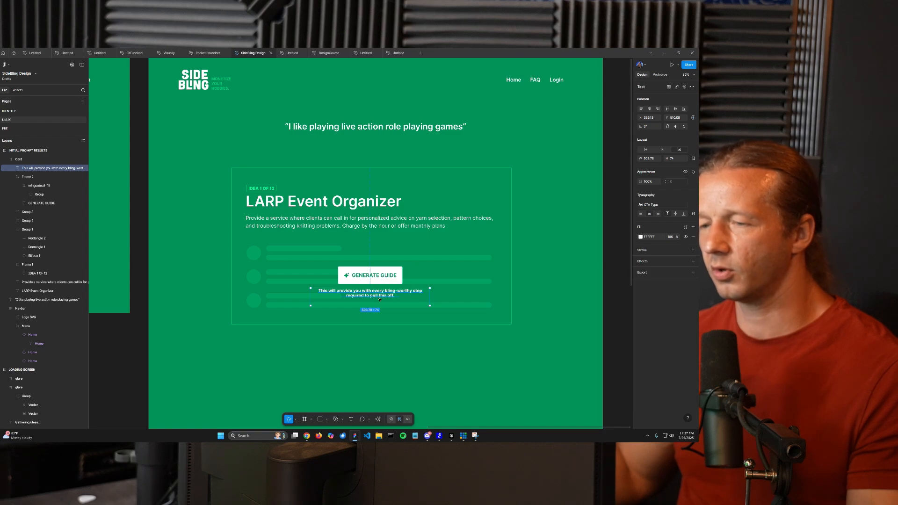
- Increase the line height of the CTA Type text style
{"action": "left_click", "coordinate": [569, 304]}
{"action": "scroll", "coordinate": [355, 302], "scroll_direction": "up", "scroll_amount": 6, "text": "ctrl"}
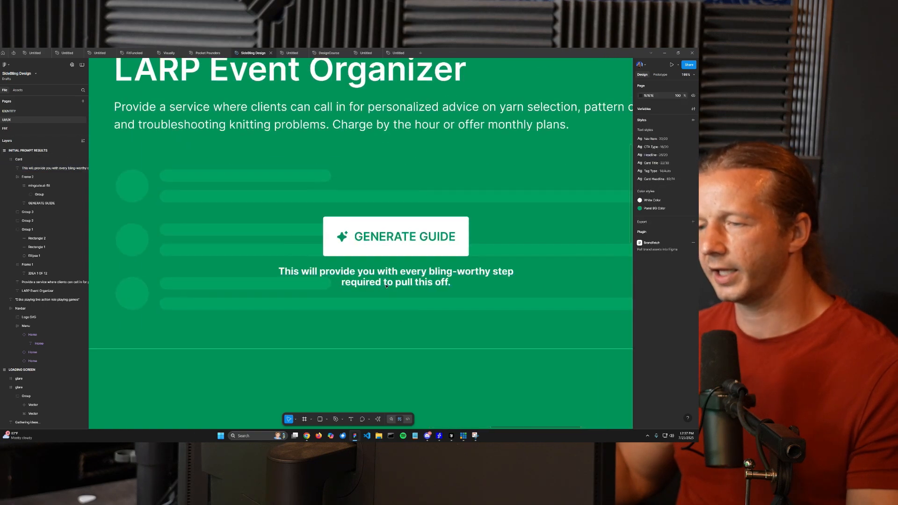
{"action": "left_click", "coordinate": [407, 283]}
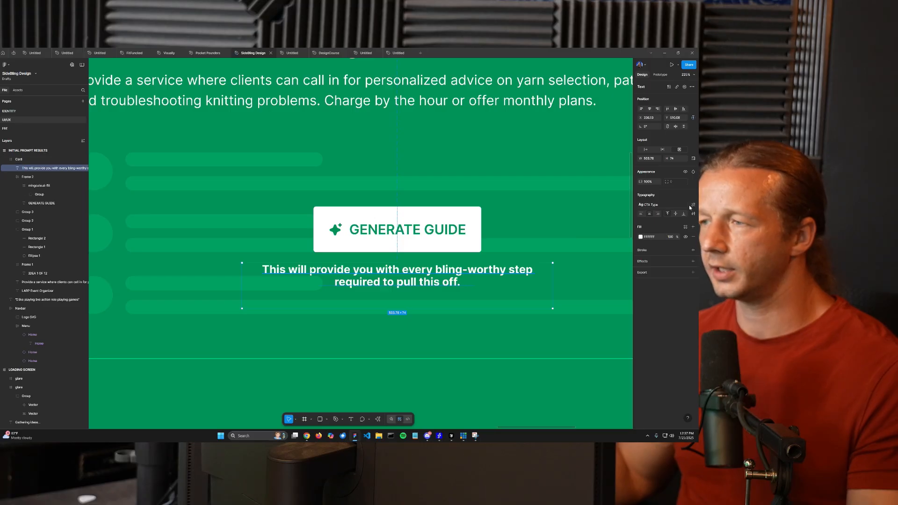
{"action": "scroll", "coordinate": [451, 290], "scroll_direction": "down", "scroll_amount": 6, "text": "ctrl"}
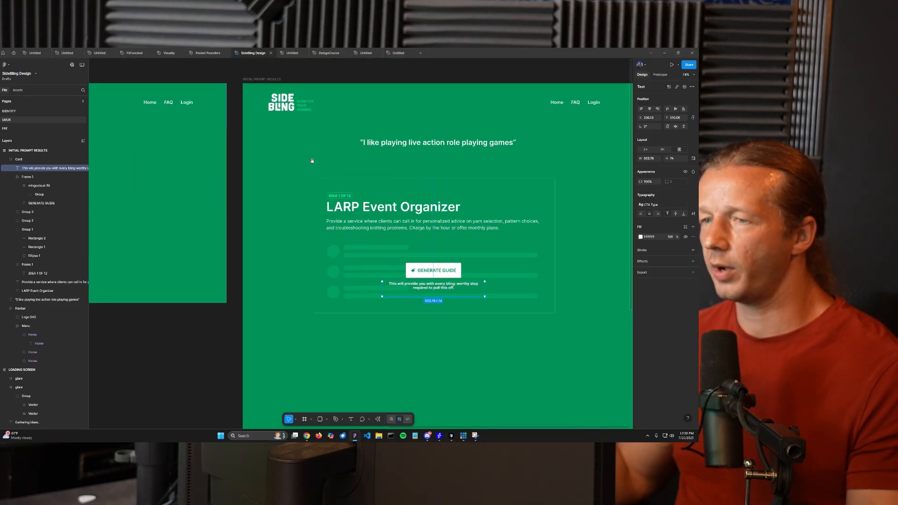
{"action": "left_click", "coordinate": [304, 175]}
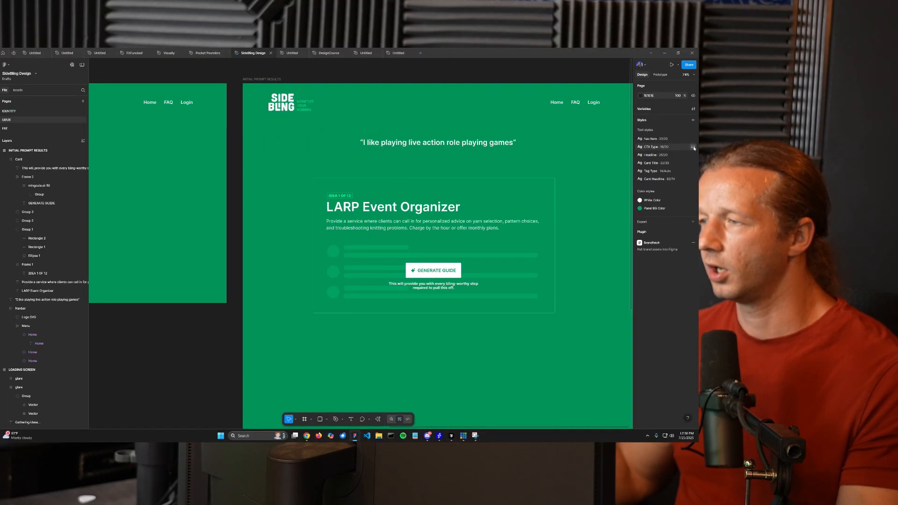
{"action": "left_click", "coordinate": [693, 147]}
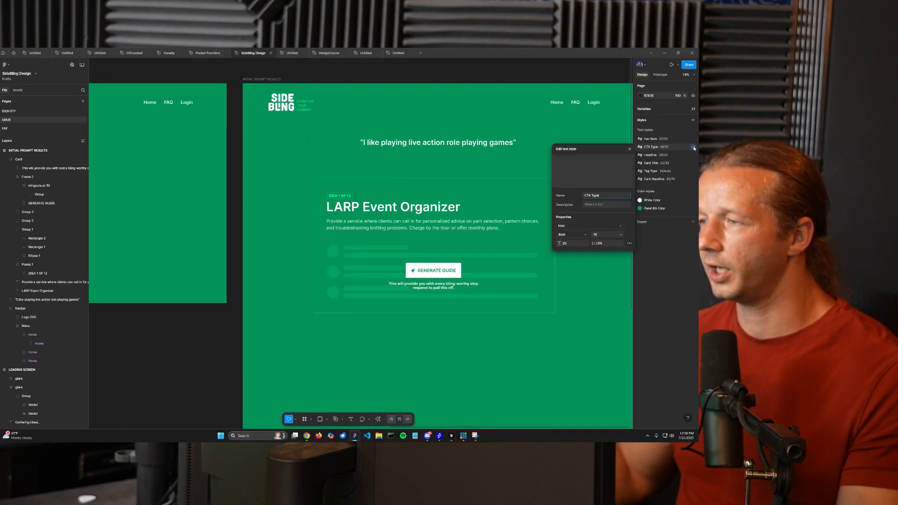
{"action": "left_click", "coordinate": [575, 245]}
{"action": "key", "text": "Up"}
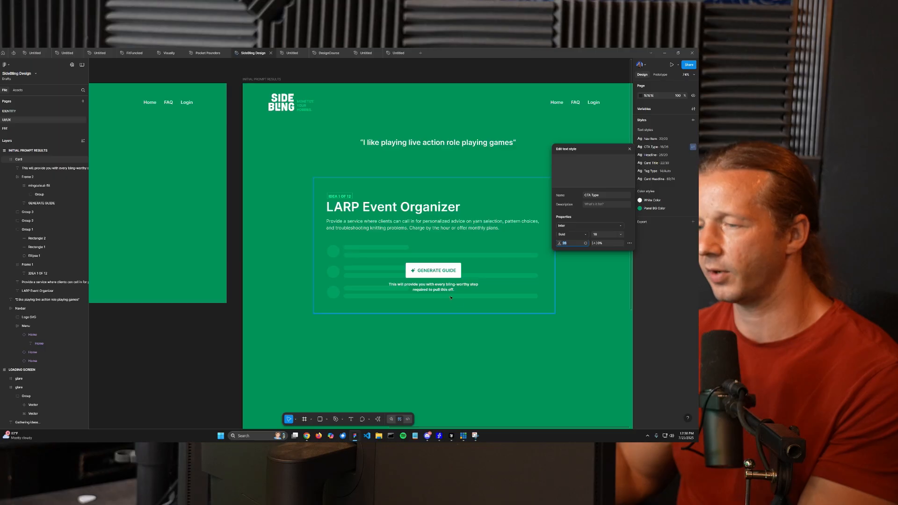
{"action": "key", "text": "Escape"}
- Narrow the text box below the GENERATE GUIDE button symmetrically to about 400 px wide
{"action": "scroll", "coordinate": [450, 298], "scroll_direction": "up", "scroll_amount": 5}
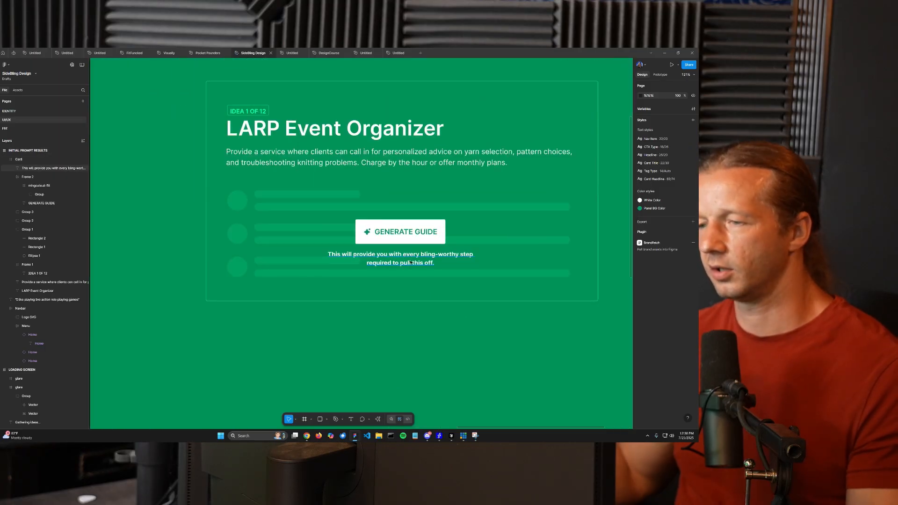
{"action": "left_click", "coordinate": [410, 262]}
{"action": "left_click_drag", "start_coordinate": [482, 257], "coordinate": [466, 258]}
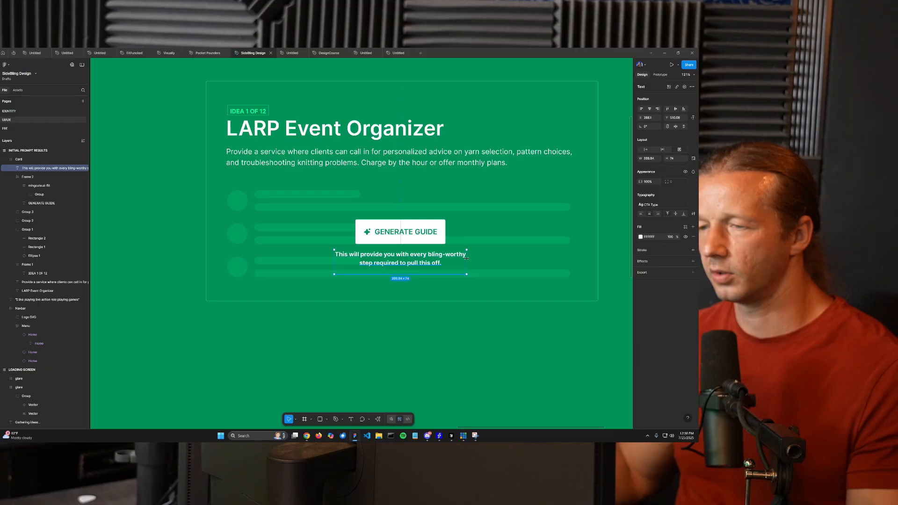
- Move the Generate Guide button and the caption beneath it slightly upward together inside the idea card
{"action": "scroll", "coordinate": [393, 290], "scroll_direction": "down", "scroll_amount": 3}
{"action": "left_click", "coordinate": [427, 327]}
{"action": "scroll", "coordinate": [427, 327], "scroll_direction": "right", "scroll_amount": 1}
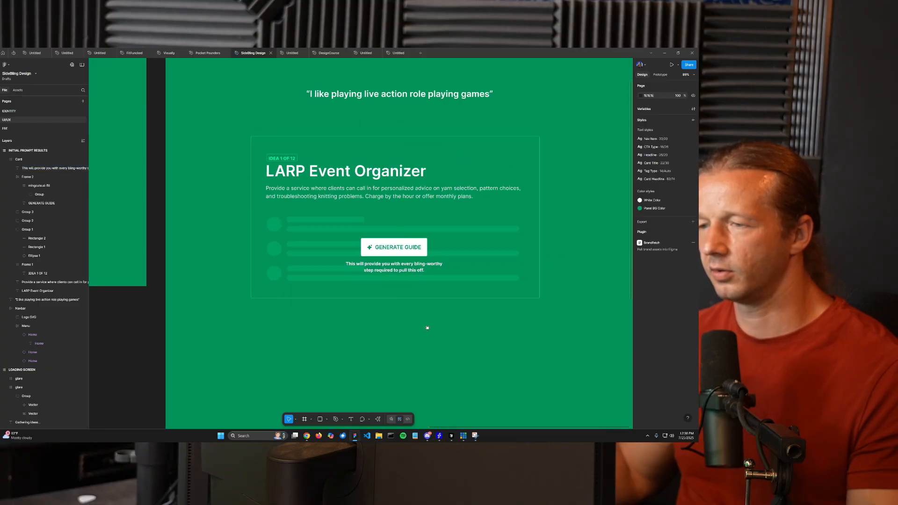
{"action": "left_click", "coordinate": [395, 254]}
{"action": "left_click", "coordinate": [399, 272], "text": "shift"}
{"action": "left_click_drag", "start_coordinate": [403, 250], "coordinate": [403, 244]}
{"action": "left_click", "coordinate": [407, 310]}
{"action": "scroll", "coordinate": [403, 308], "scroll_direction": "down", "scroll_amount": 6}
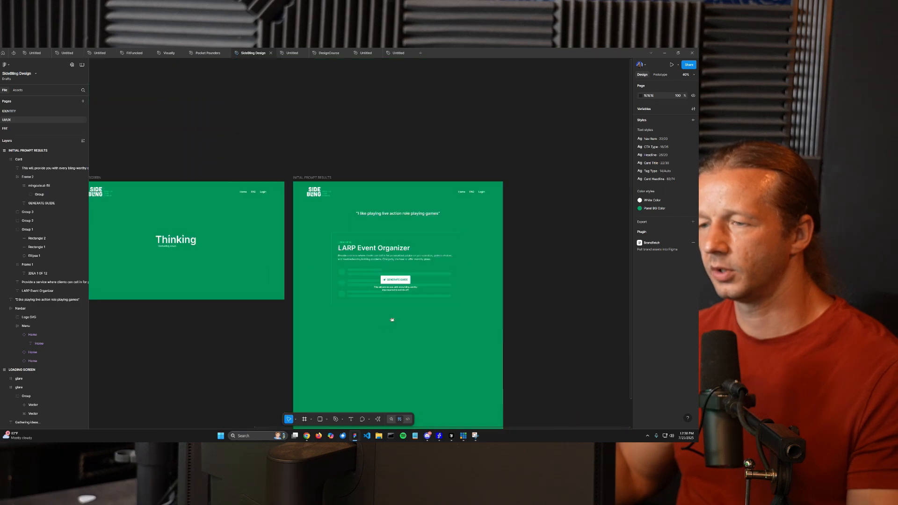
{"action": "left_click_drag", "start_coordinate": [399, 312], "coordinate": [401, 285]}
{"action": "scroll", "coordinate": [401, 285], "scroll_direction": "up", "scroll_amount": 4}
{"action": "scroll", "coordinate": [401, 284], "scroll_direction": "up", "scroll_amount": 3}
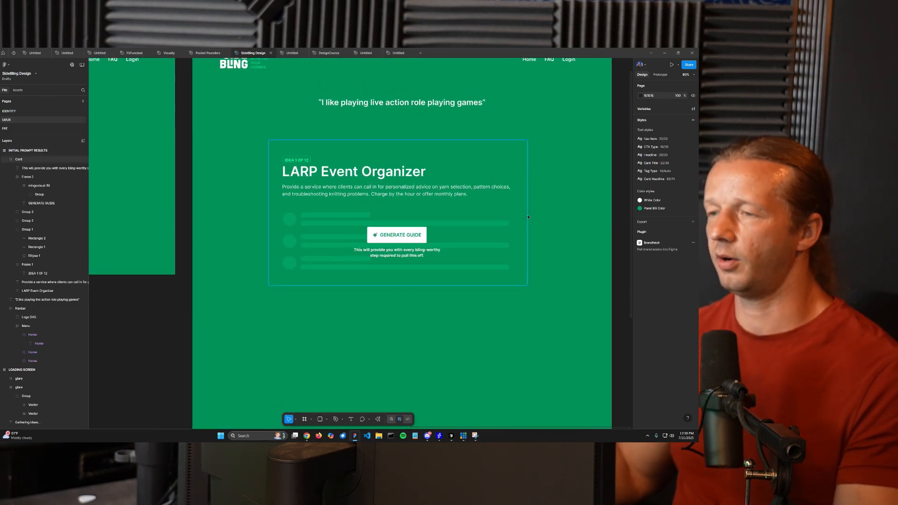
{"action": "left_click_drag", "start_coordinate": [538, 214], "coordinate": [559, 223]}
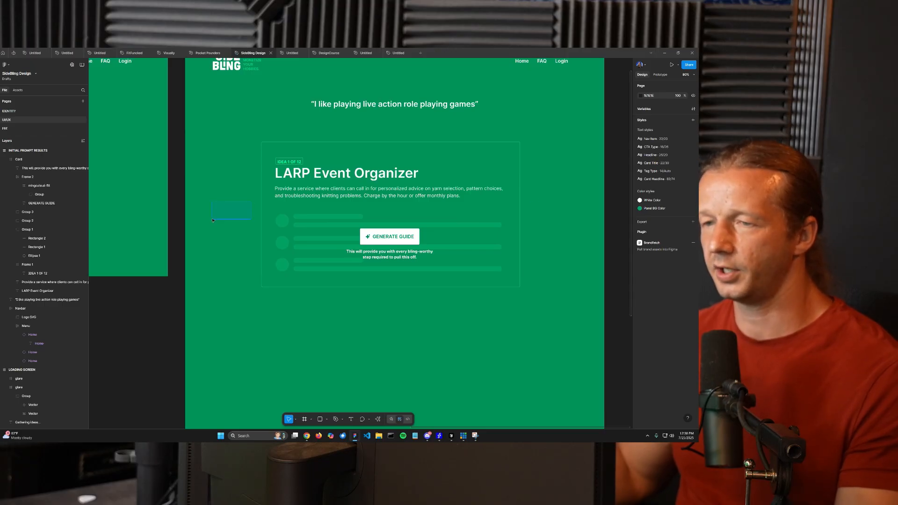
- Apply auto layout to the "IDEA 1 OF 12" tag frame and nudge the tag slightly away from the headline
{"action": "scroll", "coordinate": [291, 159], "scroll_direction": "up", "scroll_amount": 5}
{"action": "left_click", "coordinate": [293, 160]}
{"action": "left_click", "coordinate": [275, 153]}
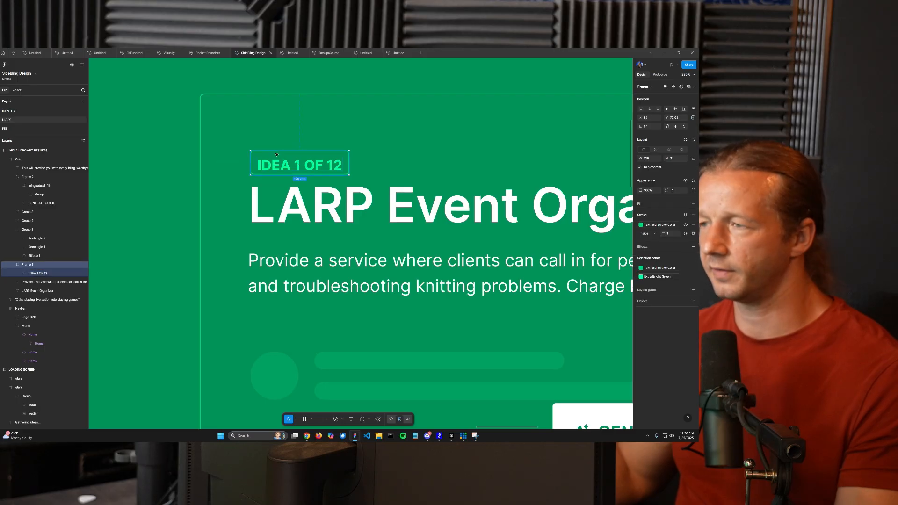
{"action": "left_click", "coordinate": [693, 139]}
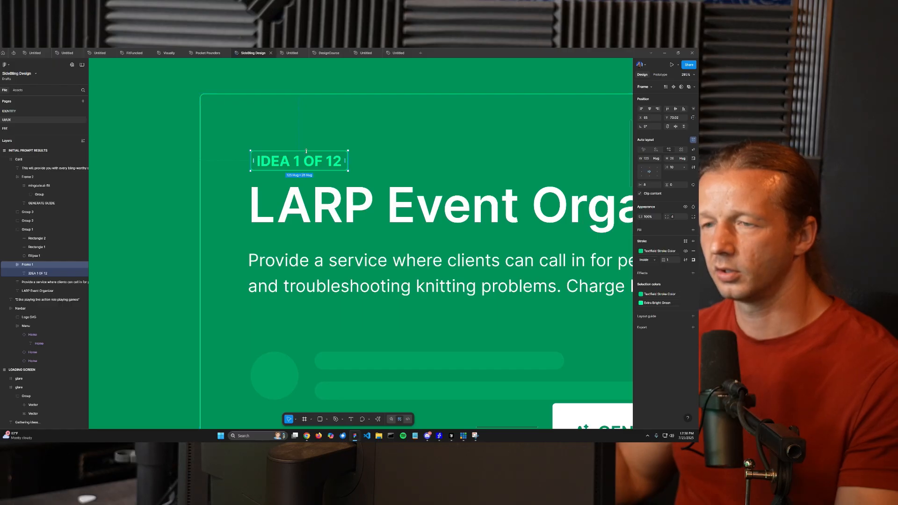
{"action": "key", "text": "Escape"}
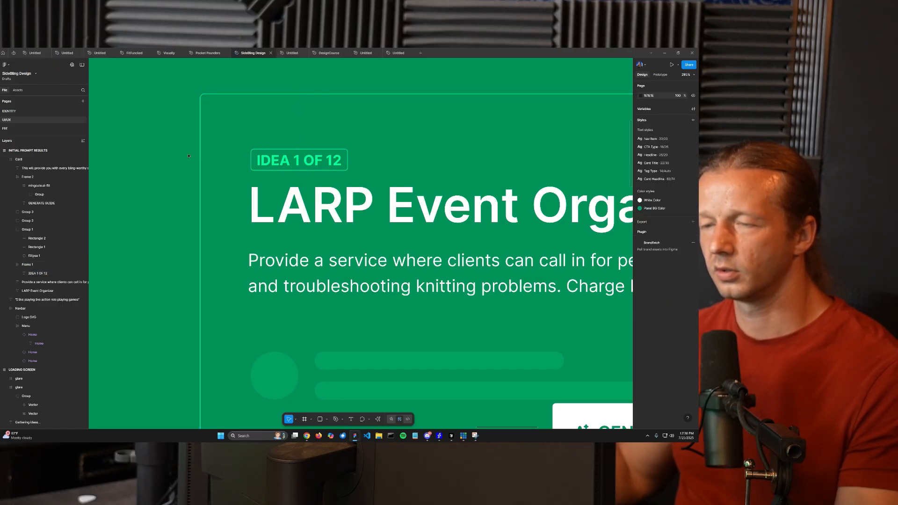
- Review the idea card's layout and the empty space beside it on the results screen
{"action": "scroll", "coordinate": [364, 190], "scroll_direction": "down", "scroll_amount": 5}
{"action": "scroll", "coordinate": [475, 226], "scroll_direction": "right", "scroll_amount": 5}
{"action": "scroll", "coordinate": [474, 226], "scroll_direction": "down", "scroll_amount": 1}
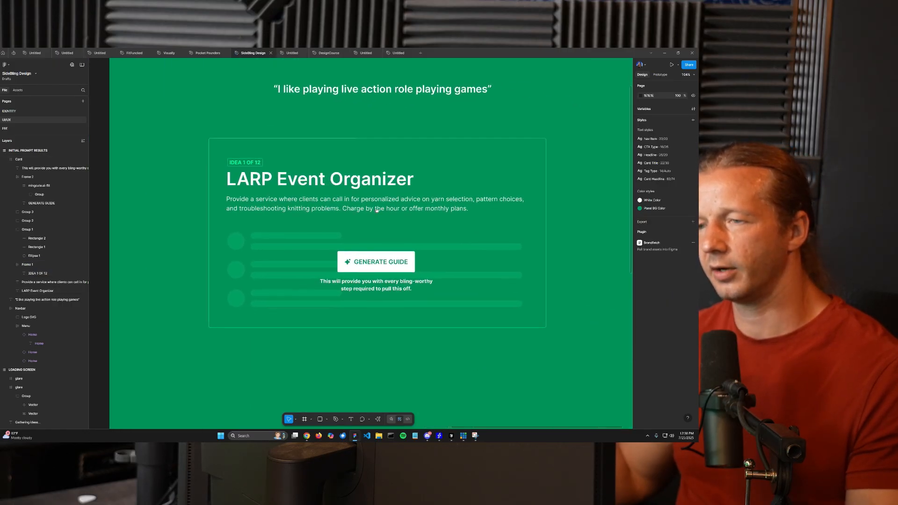
{"action": "scroll", "coordinate": [449, 233], "scroll_direction": "down", "scroll_amount": 4}
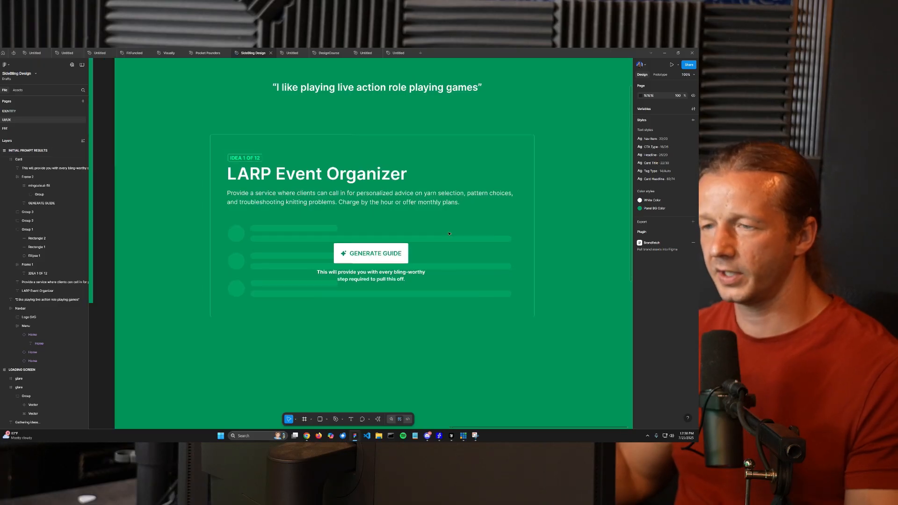
{"action": "scroll", "coordinate": [454, 238], "scroll_direction": "up", "scroll_amount": 4}
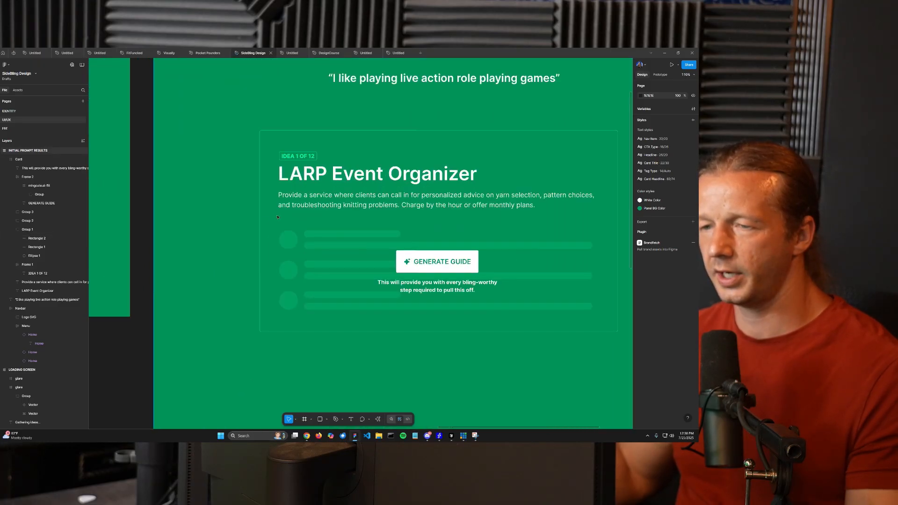
{"action": "scroll", "coordinate": [247, 252], "scroll_direction": "left", "scroll_amount": 1}
{"action": "scroll", "coordinate": [244, 222], "scroll_direction": "left", "scroll_amount": 5}
{"action": "scroll", "coordinate": [244, 223], "scroll_direction": "up", "scroll_amount": 1}
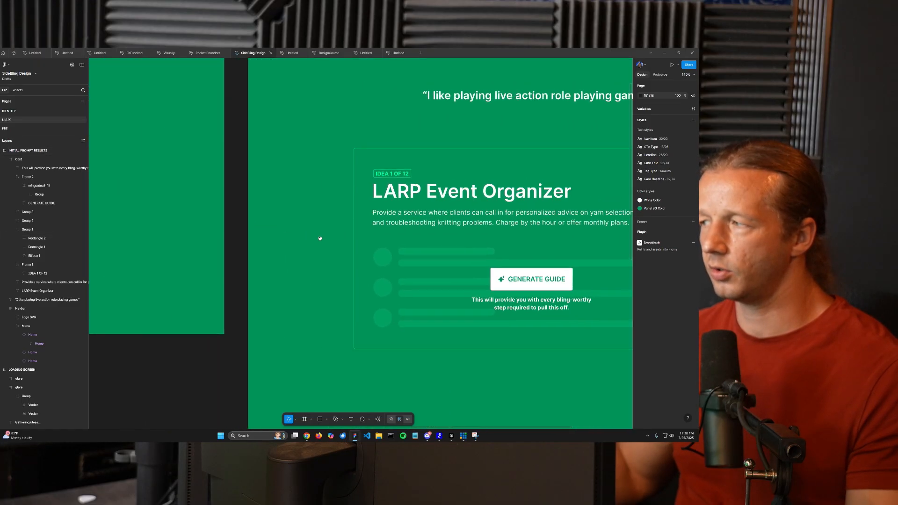
- Duplicate the GENERATE GUIDE label, place the copy in the empty area beside the idea card's left edge, and make it white
{"action": "left_click", "coordinate": [549, 285]}
{"action": "double_click", "coordinate": [549, 285]}
{"action": "double_click", "coordinate": [550, 286]}
{"action": "key", "text": "ctrl+d"}
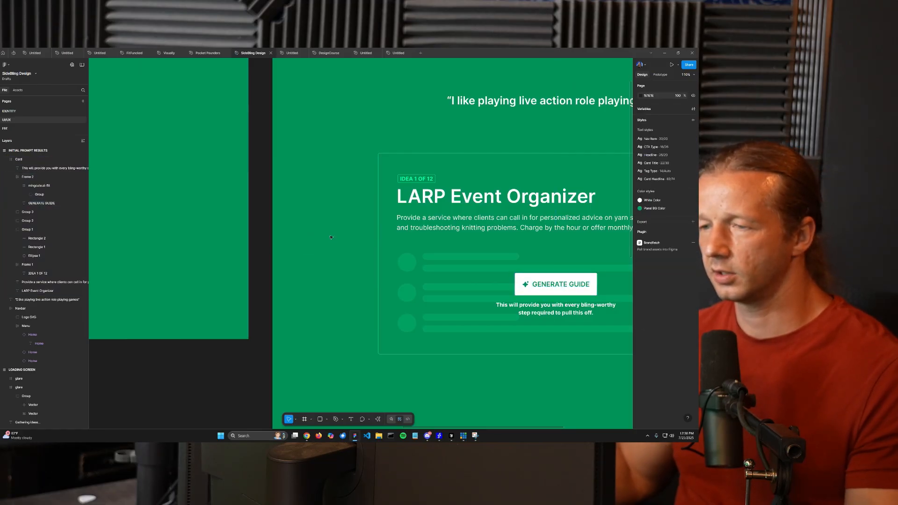
{"action": "left_click_drag", "start_coordinate": [610, 285], "coordinate": [340, 251]}
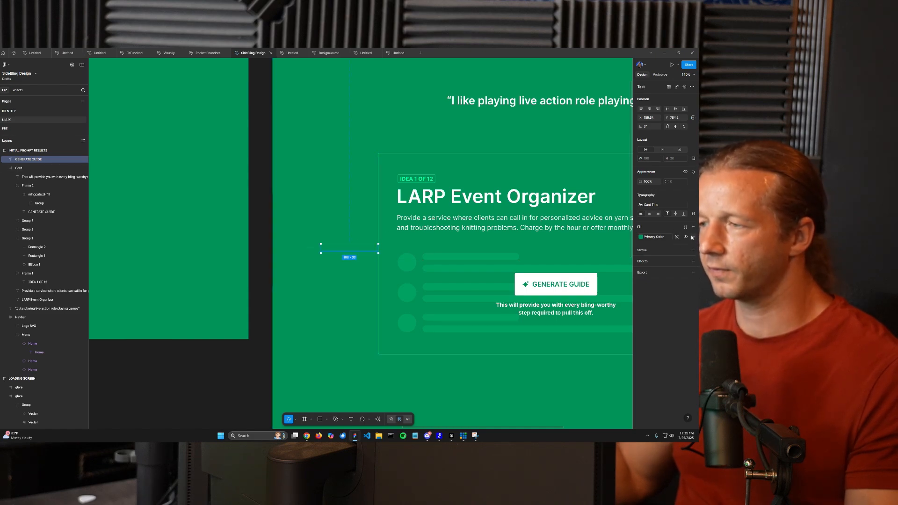
{"action": "left_click", "coordinate": [640, 237]}
{"action": "left_click_drag", "start_coordinate": [603, 280], "coordinate": [569, 257]}
- Change the copied label's text to "PREV IDEA"
{"action": "left_click", "coordinate": [337, 267]}
{"action": "double_click", "coordinate": [351, 249]}
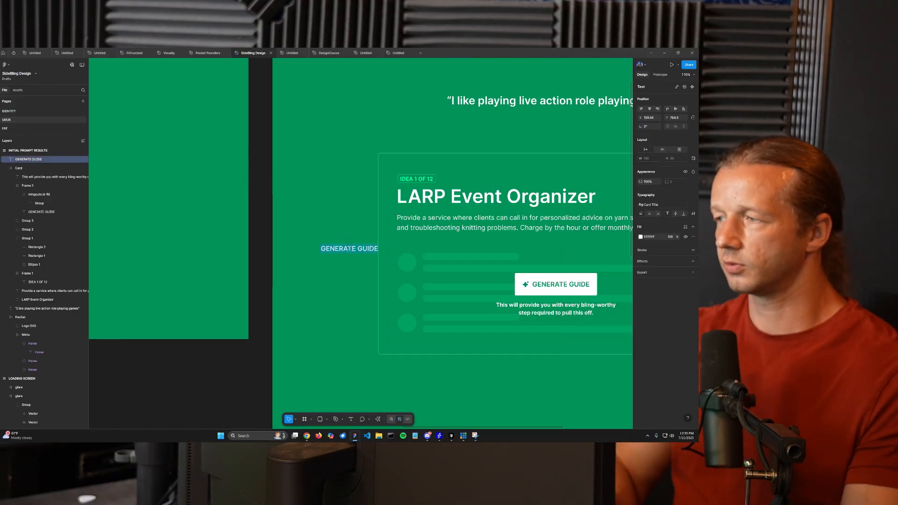
{"action": "key", "text": "Caps_Lock"}
{"action": "type", "text": "PREV IDEA"}
{"action": "key", "text": "Caps_Lock"}
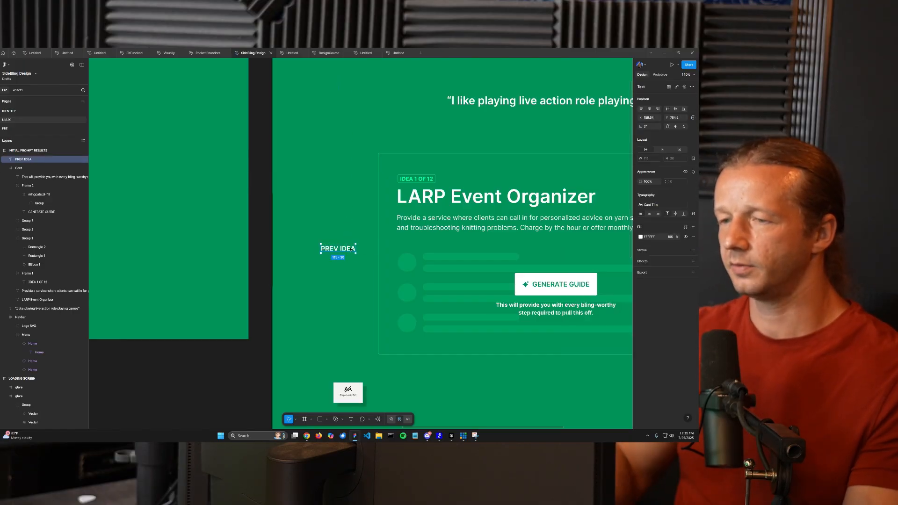
{"action": "key", "text": "Escape"}
{"action": "left_click", "coordinate": [349, 261]}
- Draw a frame about 153 × 50 around the PREV IDEA label
{"action": "scroll", "coordinate": [349, 261], "scroll_direction": "up", "scroll_amount": 3}
{"action": "scroll", "coordinate": [346, 260], "scroll_direction": "up", "scroll_amount": 3}
{"action": "left_click_drag", "start_coordinate": [336, 231], "coordinate": [356, 236]}
{"action": "key", "text": "f"}
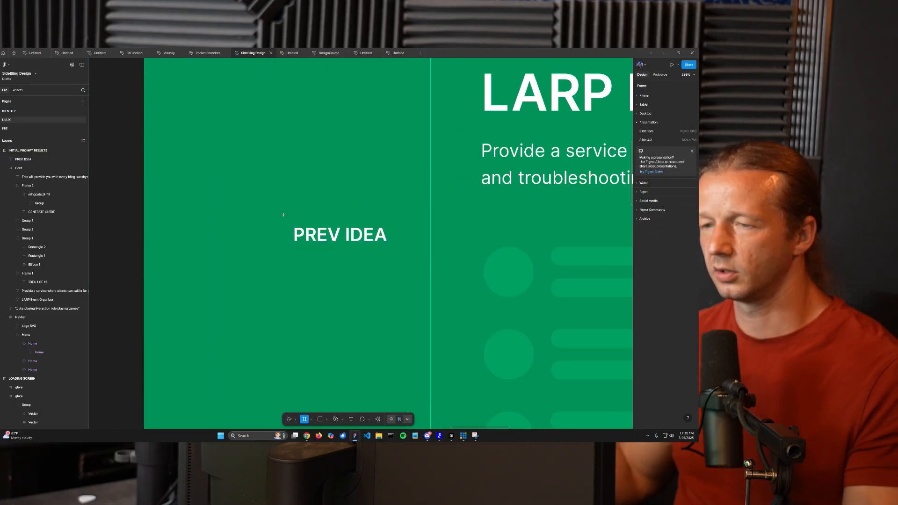
{"action": "left_click_drag", "start_coordinate": [277, 215], "coordinate": [403, 255]}
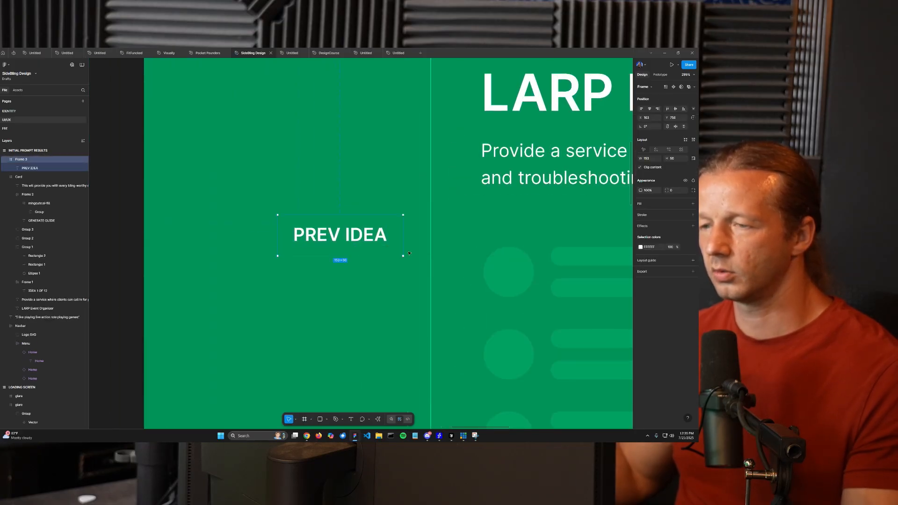
- Fill the PREV IDEA frame with the Textfield Stroke Color from the library
{"action": "left_click", "coordinate": [693, 205]}
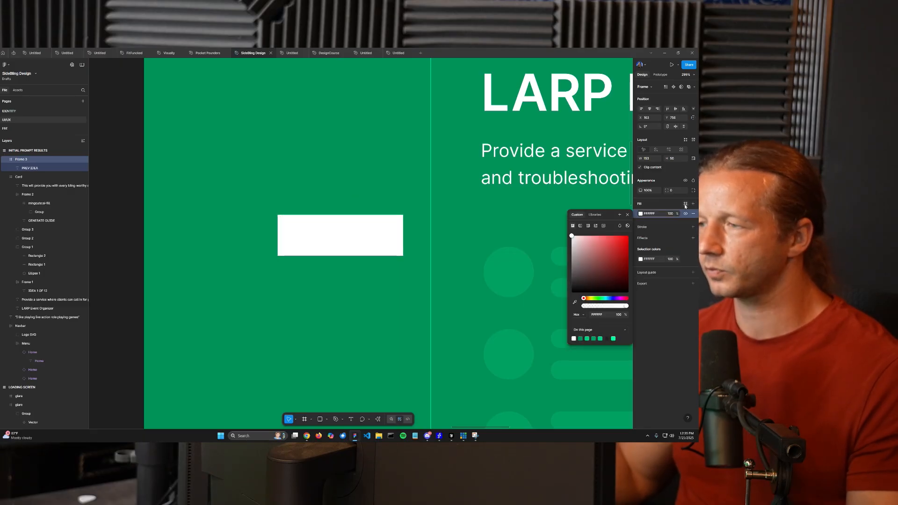
{"action": "left_click", "coordinate": [686, 204]}
{"action": "left_click", "coordinate": [592, 243]}
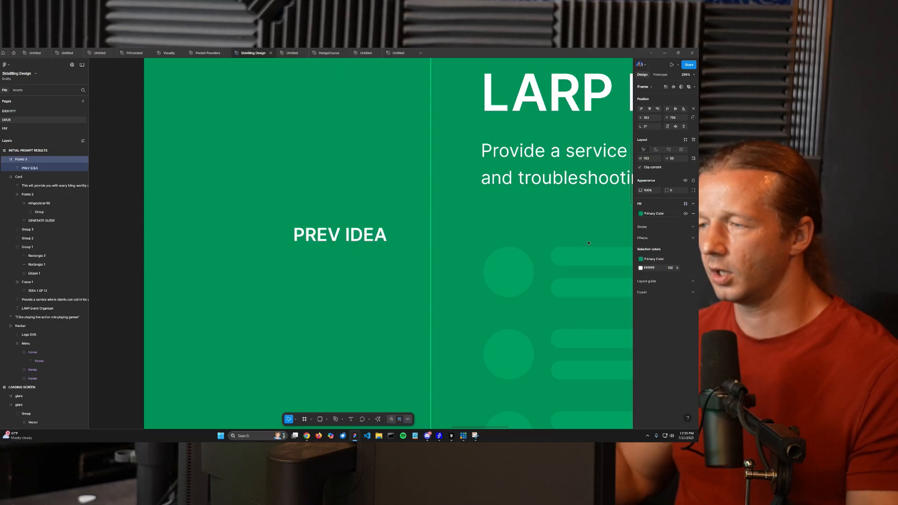
{"action": "left_click", "coordinate": [686, 204]}
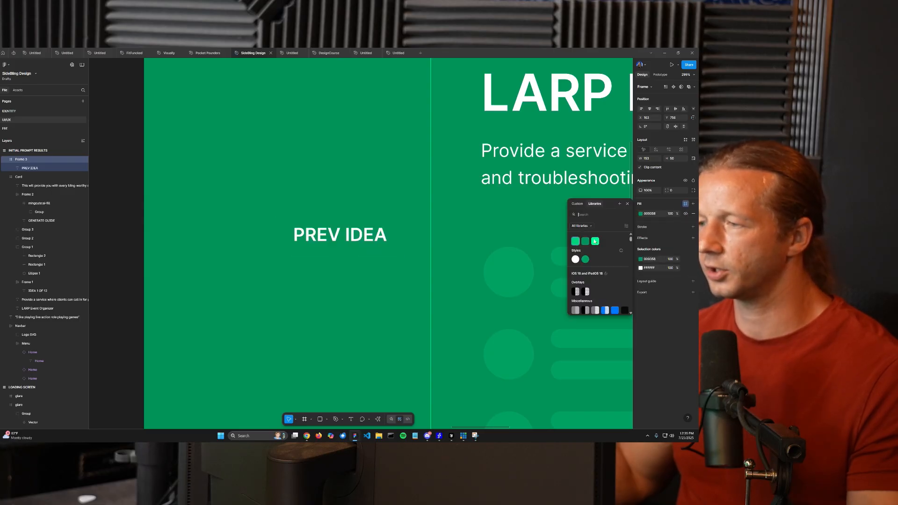
{"action": "left_click", "coordinate": [594, 242]}
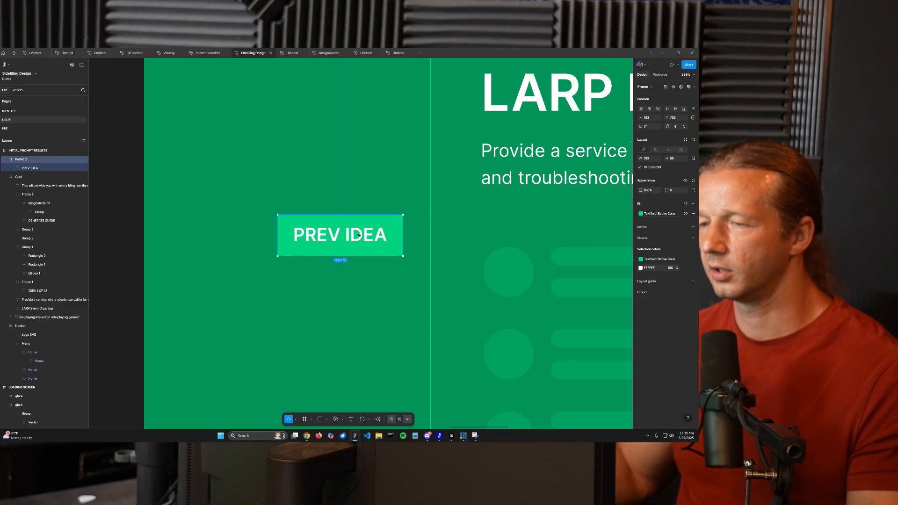
- Recolor the PREV IDEA text with Primary Color and nudge it down to centre it vertically in its frame
{"action": "double_click", "coordinate": [359, 235]}
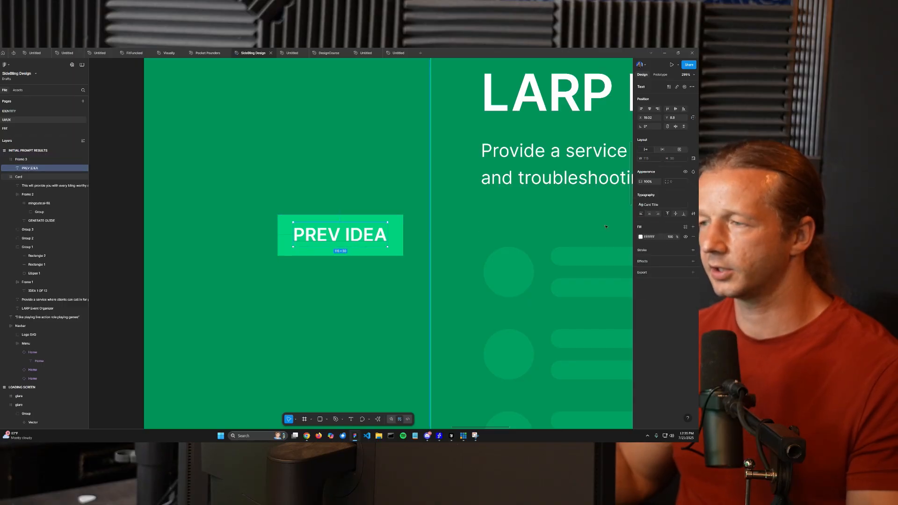
{"action": "left_click", "coordinate": [685, 228]}
{"action": "left_click", "coordinate": [583, 265]}
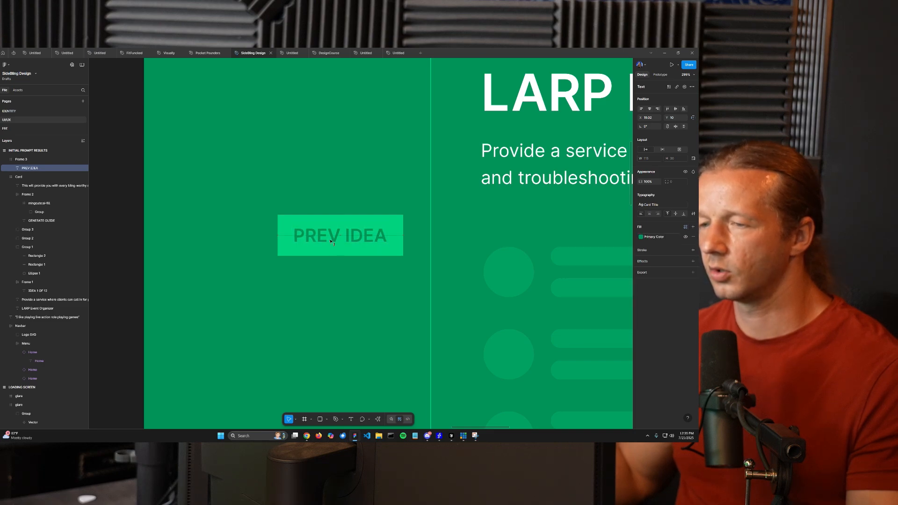
{"action": "key", "text": "Escape"}
- Apply the Tag Corner Radius variable to the PREV IDEA button frame
{"action": "scroll", "coordinate": [331, 246], "scroll_direction": "down", "scroll_amount": 10}
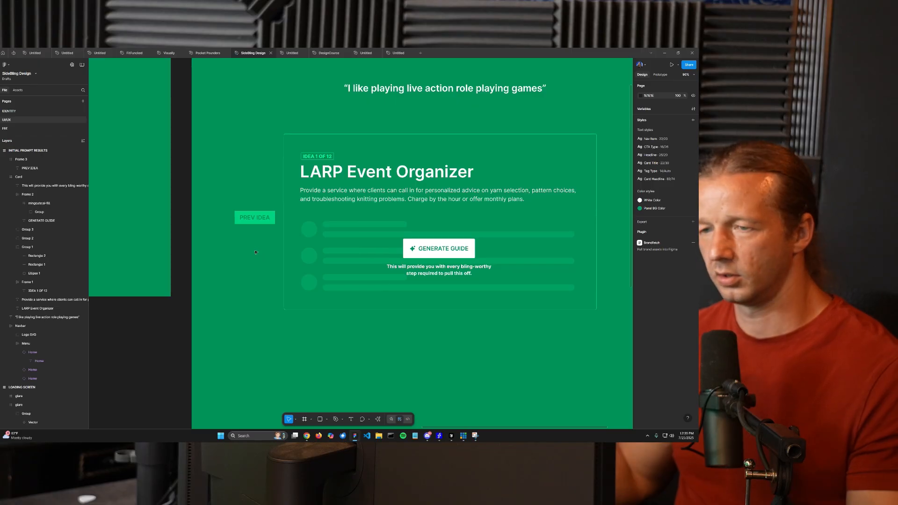
{"action": "scroll", "coordinate": [255, 248], "scroll_direction": "down", "scroll_amount": 4}
{"action": "scroll", "coordinate": [241, 232], "scroll_direction": "up", "scroll_amount": 6}
{"action": "scroll", "coordinate": [241, 232], "scroll_direction": "up", "scroll_amount": 4}
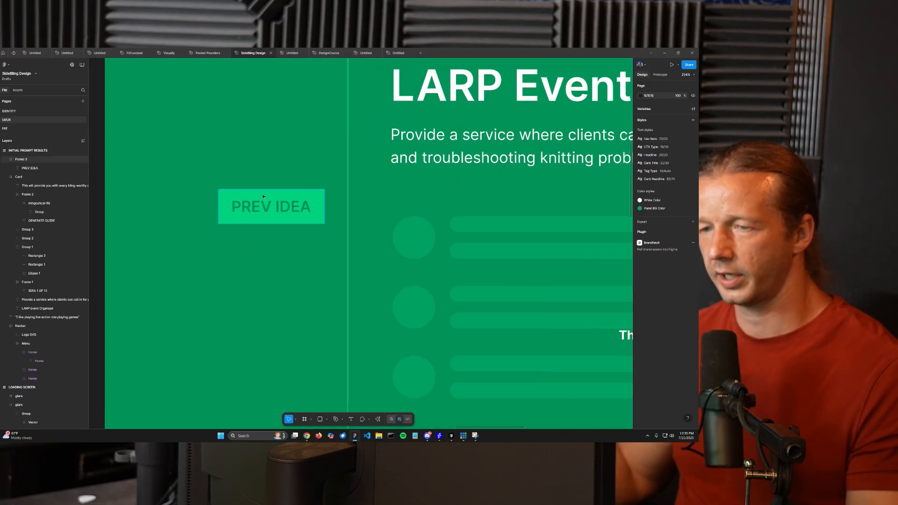
{"action": "left_click", "coordinate": [255, 219]}
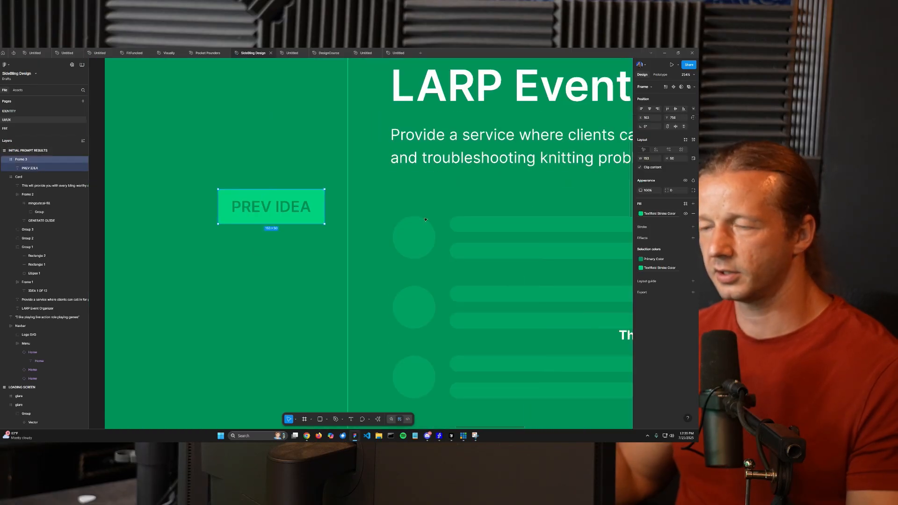
{"action": "left_click", "coordinate": [683, 190]}
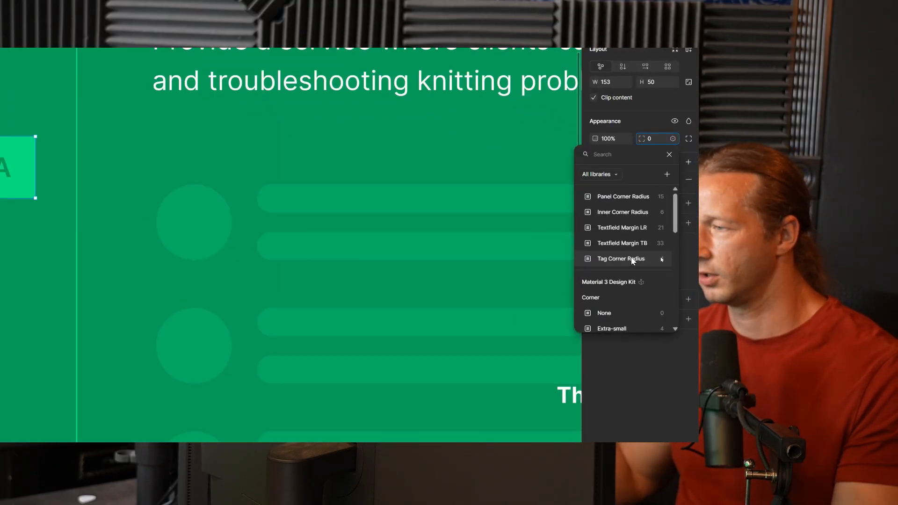
{"action": "left_click", "coordinate": [627, 259]}
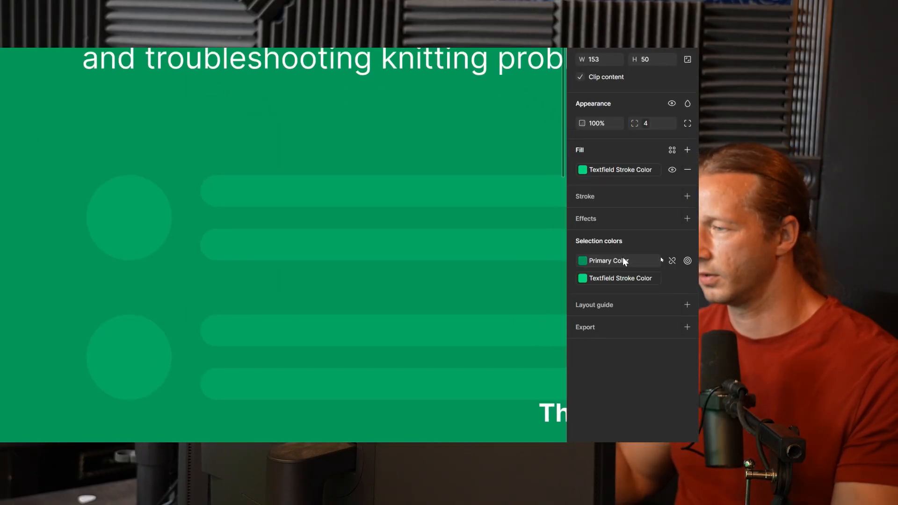
{"action": "key", "text": "Escape"}
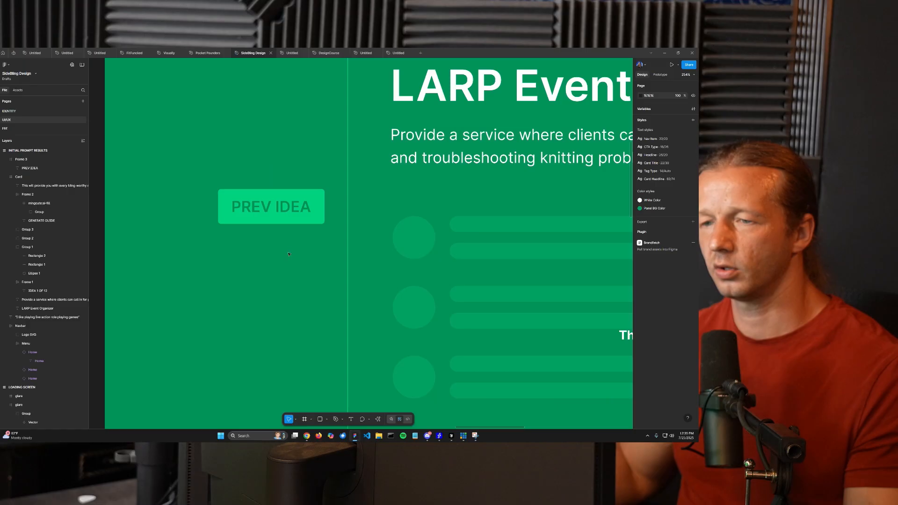
- Compare the initial prompt results screen with the neighbouring desktop and loading screens
{"action": "scroll", "coordinate": [290, 255], "scroll_direction": "down", "scroll_amount": 5}
{"action": "scroll", "coordinate": [288, 247], "scroll_direction": "down", "scroll_amount": 3}
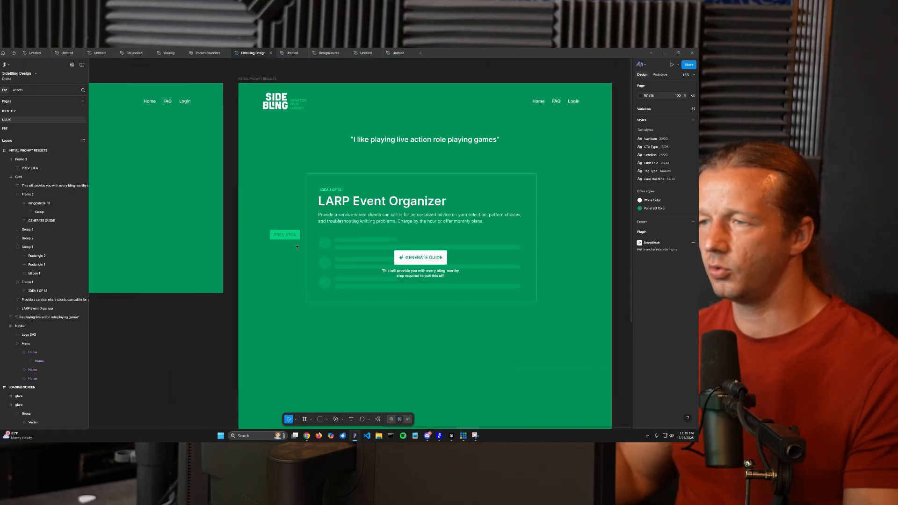
{"action": "scroll", "coordinate": [225, 256], "scroll_direction": "up", "scroll_amount": 2}
{"action": "scroll", "coordinate": [225, 257], "scroll_direction": "down", "scroll_amount": 3}
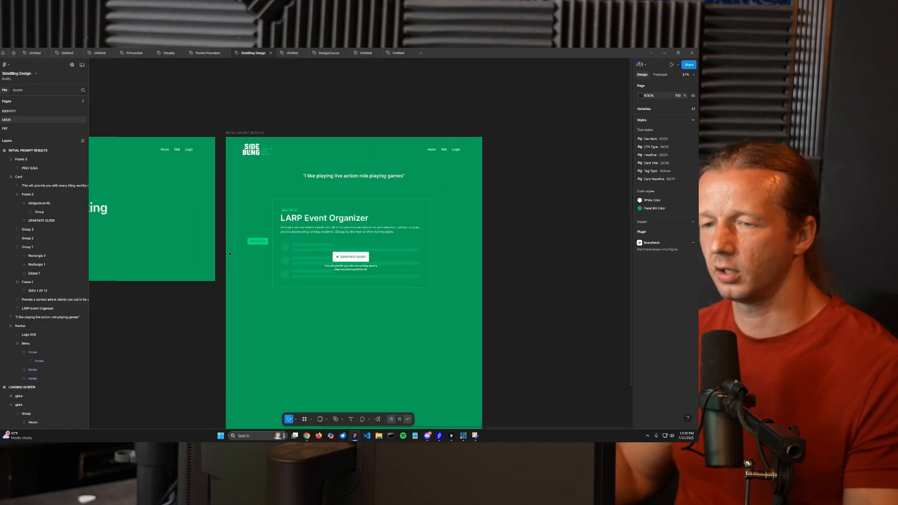
{"action": "scroll", "coordinate": [380, 282], "scroll_direction": "left", "scroll_amount": 8}
{"action": "scroll", "coordinate": [421, 280], "scroll_direction": "left", "scroll_amount": 2}
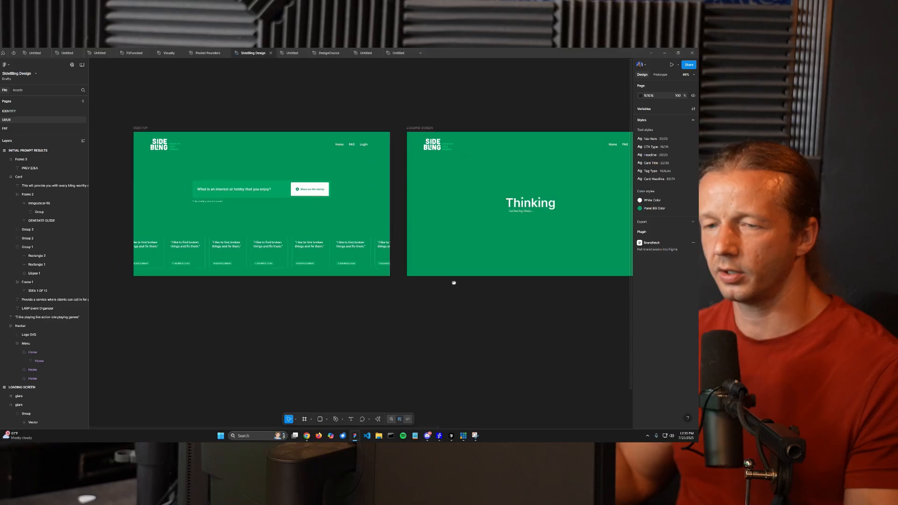
{"action": "scroll", "coordinate": [452, 282], "scroll_direction": "right", "scroll_amount": 10}
{"action": "scroll", "coordinate": [287, 252], "scroll_direction": "up", "scroll_amount": 5}
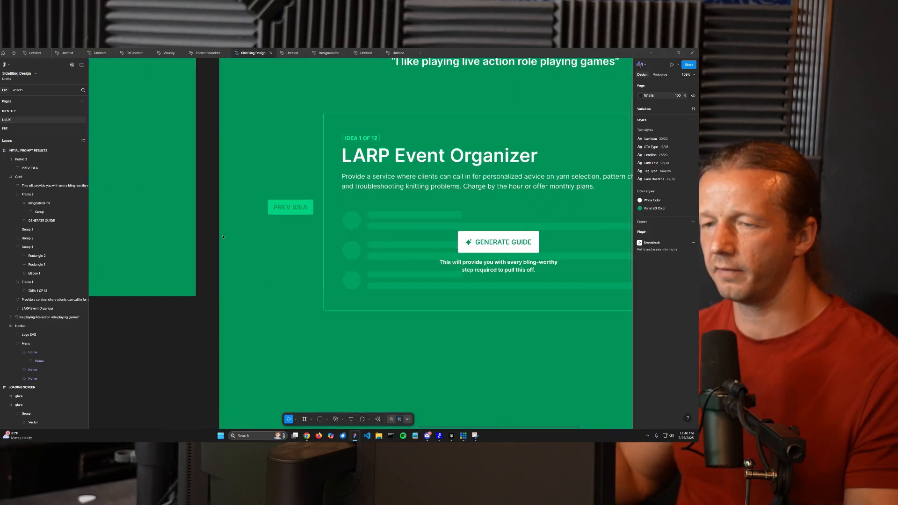
- Search the Iconify plugin for "right" and import the bold mingcute right chevron just below the PREV IDEA button
{"action": "right_click", "coordinate": [211, 250]}
{"action": "mouse_move", "coordinate": [253, 293]}
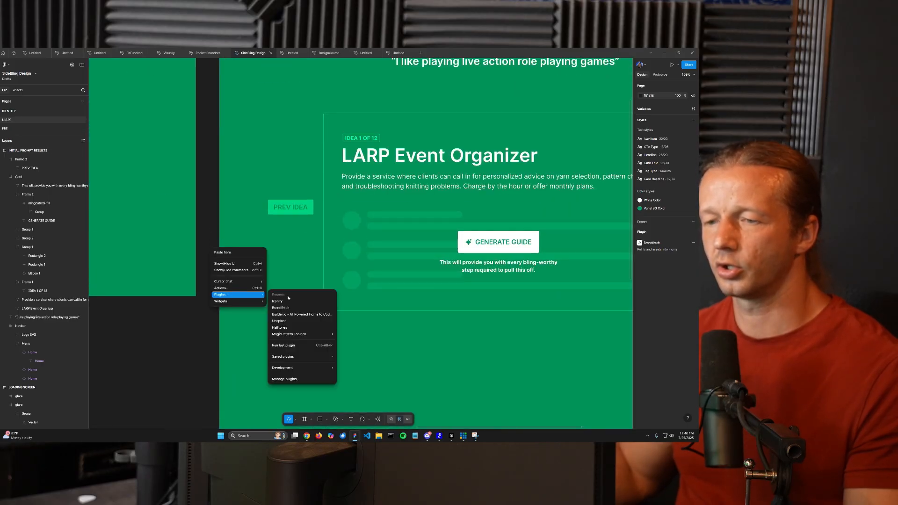
{"action": "left_click", "coordinate": [299, 301]}
{"action": "left_click", "coordinate": [498, 173]}
{"action": "type", "text": "right"}
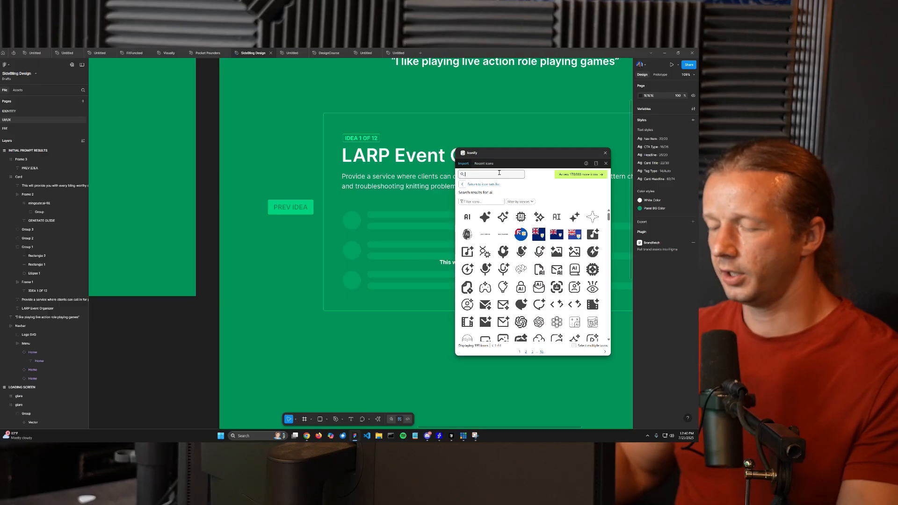
{"action": "key", "text": "Return"}
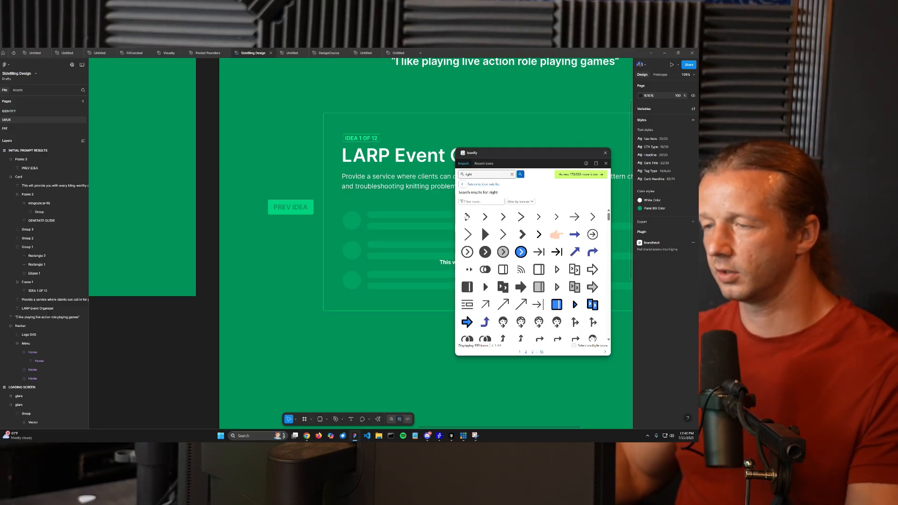
{"action": "left_click_drag", "start_coordinate": [467, 217], "coordinate": [281, 233]}
- Close the icon plugin and add auto layout to the PREV IDEA frame
{"action": "left_click", "coordinate": [290, 207]}
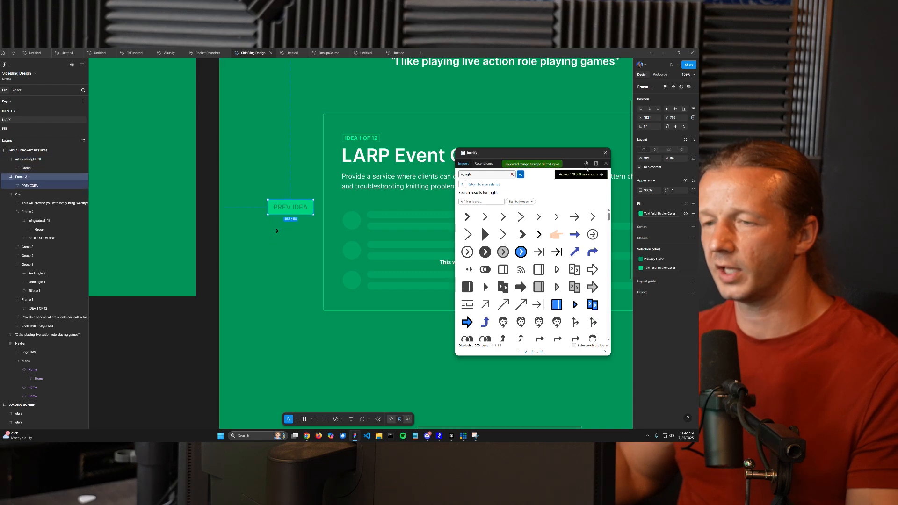
{"action": "left_click", "coordinate": [605, 153]}
{"action": "left_click", "coordinate": [693, 139]}
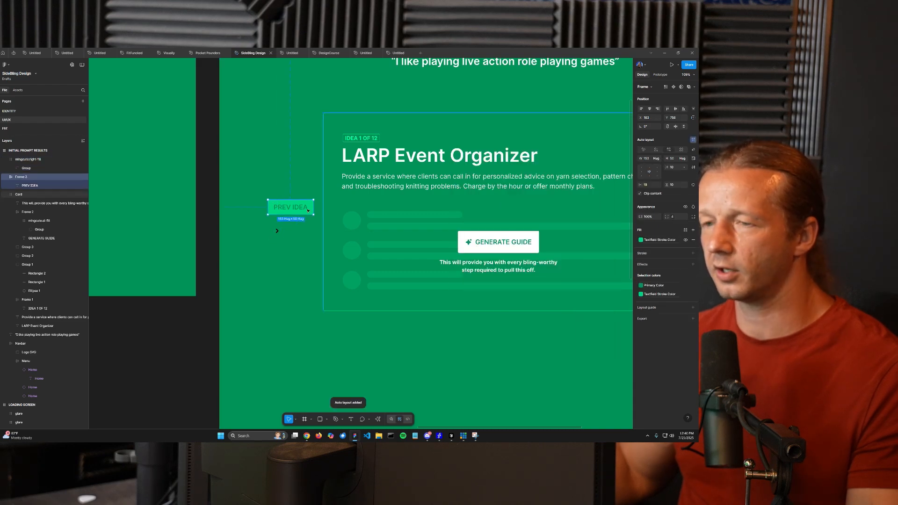
- Place the chevron before the text inside the PREV IDEA frame and rotate it 180° to point left
{"action": "left_click_drag", "start_coordinate": [278, 231], "coordinate": [276, 207]}
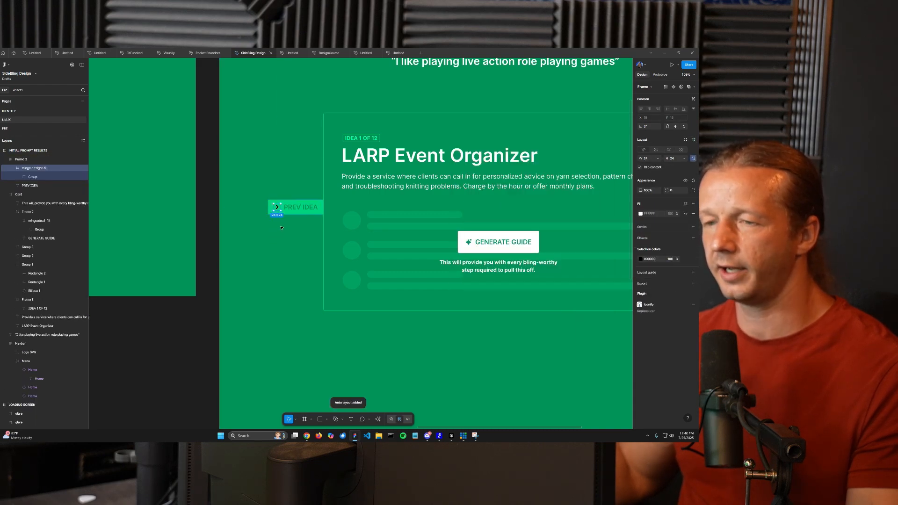
{"action": "scroll", "coordinate": [276, 208], "scroll_direction": "up", "scroll_amount": 6}
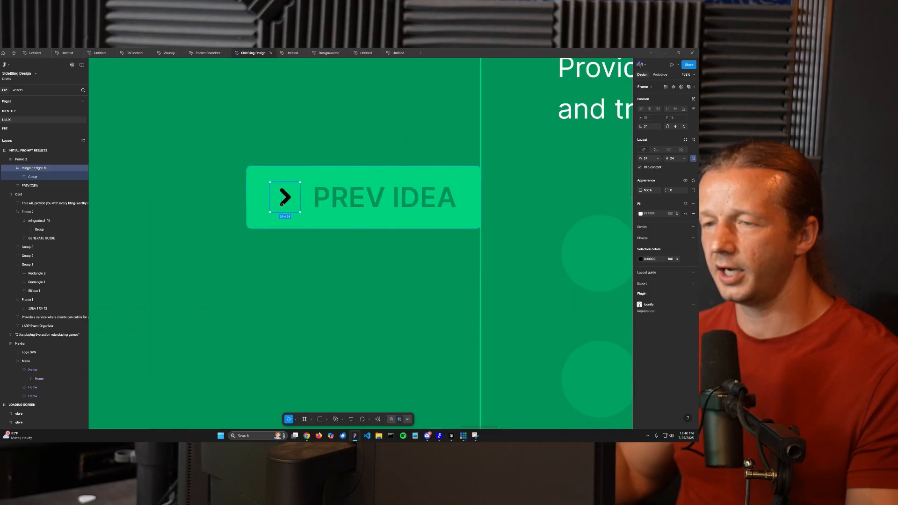
{"action": "left_click_drag", "start_coordinate": [301, 215], "coordinate": [266, 181]}
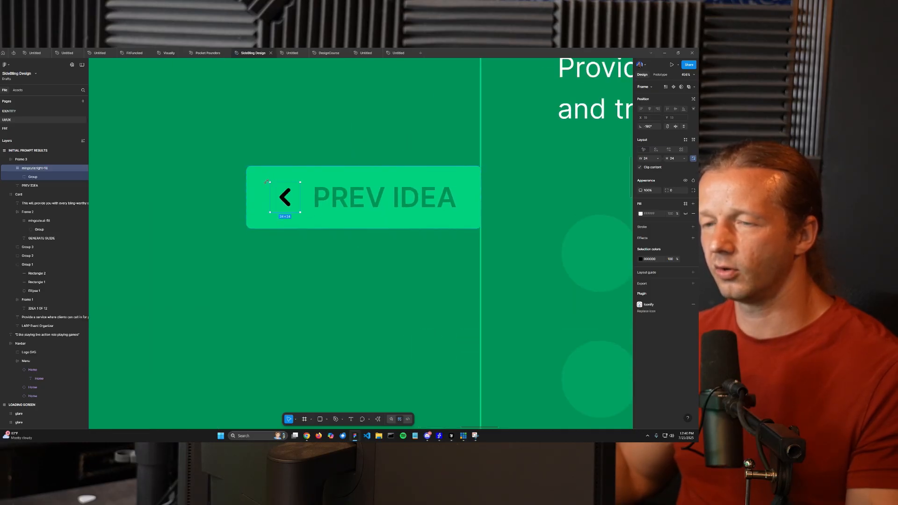
- Try to recolor the whole chevron group with a library color, and undo the change
{"action": "left_click", "coordinate": [640, 259]}
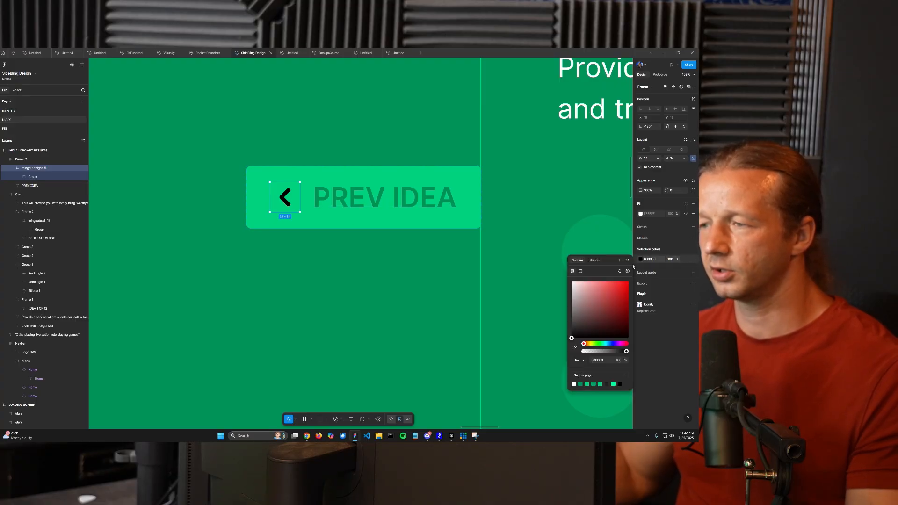
{"action": "left_click_drag", "start_coordinate": [368, 268], "coordinate": [310, 273]}
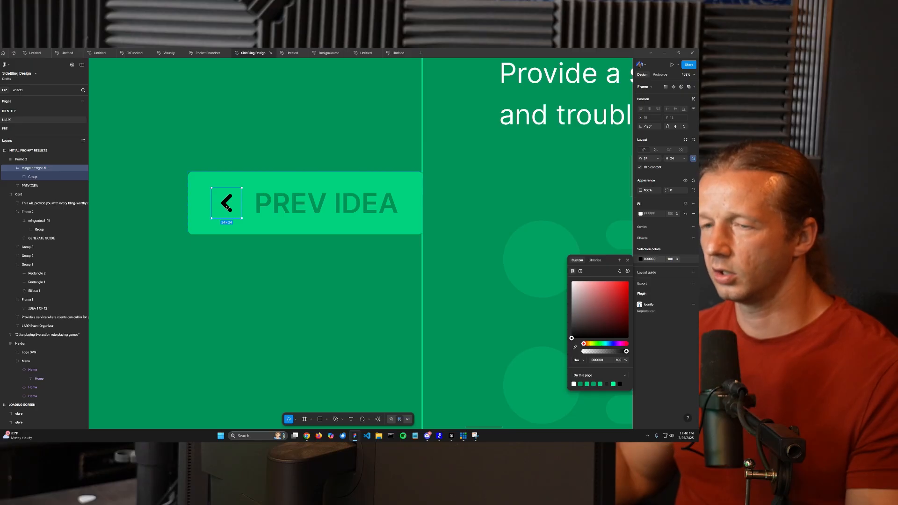
{"action": "double_click", "coordinate": [227, 206]}
{"action": "left_click", "coordinate": [685, 195]}
{"action": "left_click", "coordinate": [579, 232]}
{"action": "key", "text": "ctrl+z"}
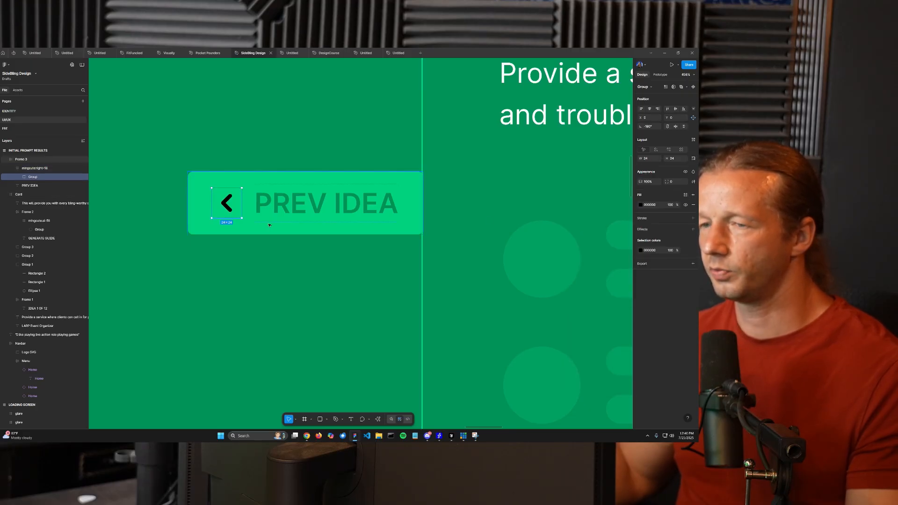
- Fill the chevron's inner vector path with Primary Color from the library
{"action": "double_click", "coordinate": [226, 203]}
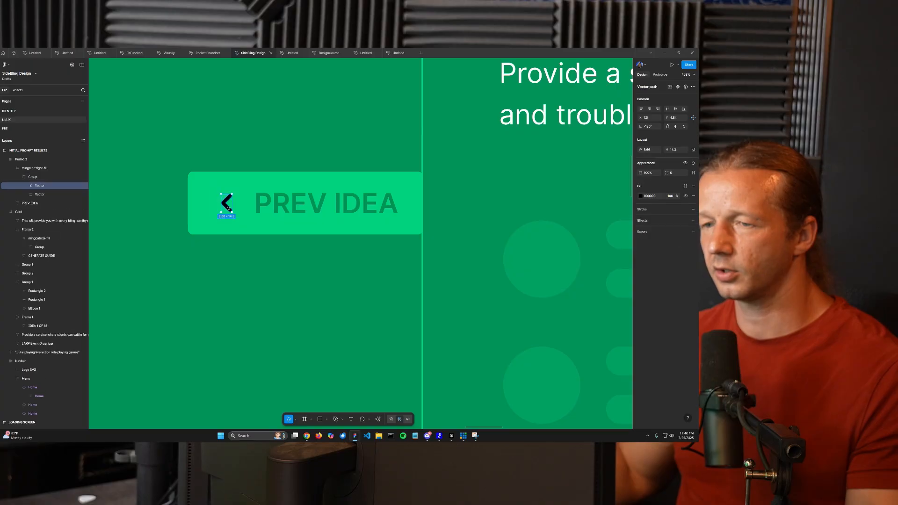
{"action": "left_click", "coordinate": [686, 187]}
{"action": "left_click", "coordinate": [584, 224]}
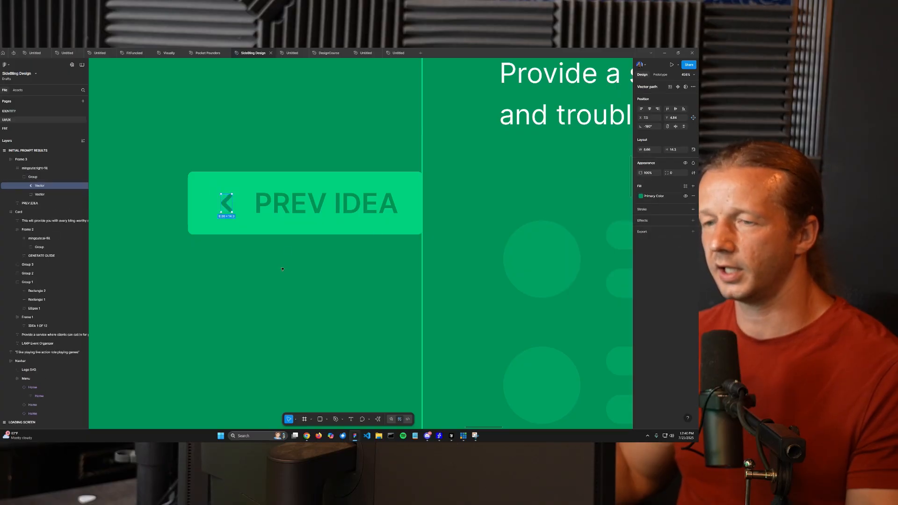
- Narrow the PREV IDEA frame from its right edge to a width of 168
{"action": "left_click", "coordinate": [328, 204]}
{"action": "left_click", "coordinate": [413, 200]}
{"action": "left_click_drag", "start_coordinate": [421, 200], "coordinate": [398, 199]}
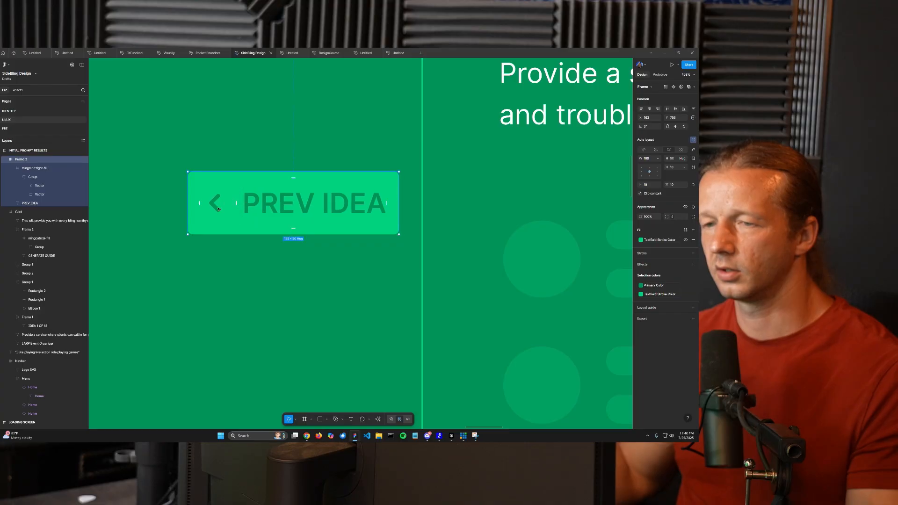
{"action": "left_click", "coordinate": [271, 264]}
{"action": "scroll", "coordinate": [292, 267], "scroll_direction": "right", "scroll_amount": 2}
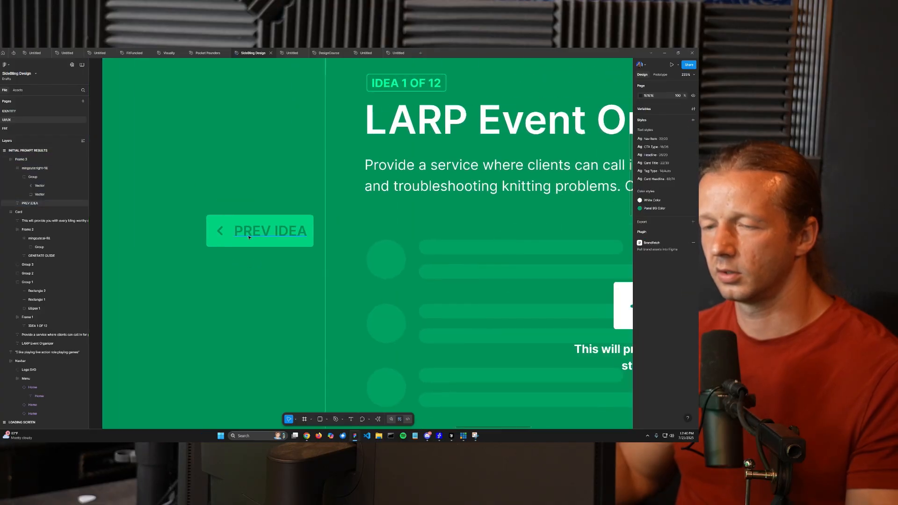
- Reduce the auto layout gap between the chevron and the PREV IDEA text to 2
{"action": "double_click", "coordinate": [247, 233]}
{"action": "left_click", "coordinate": [225, 234]}
{"action": "left_click", "coordinate": [234, 233]}
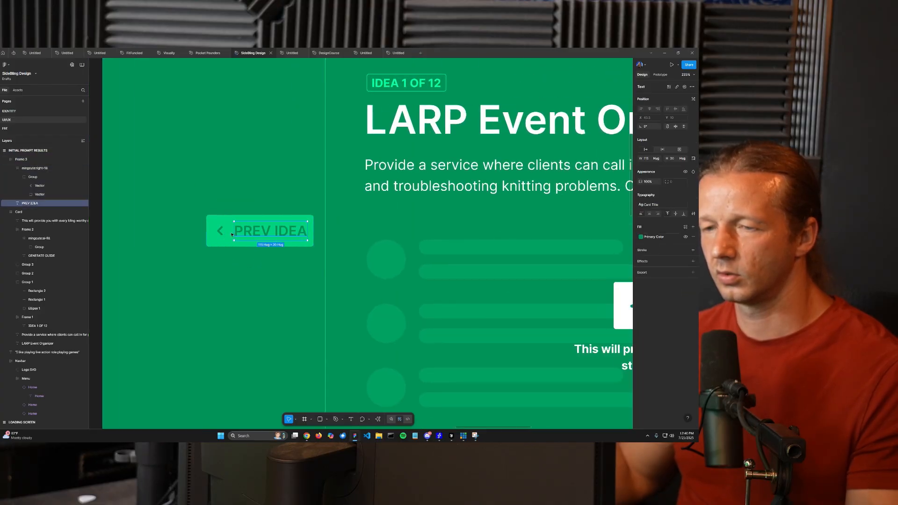
{"action": "key", "text": "Escape"}
{"action": "scroll", "coordinate": [222, 234], "scroll_direction": "up", "scroll_amount": 5}
{"action": "left_click_drag", "start_coordinate": [247, 228], "coordinate": [244, 229]}
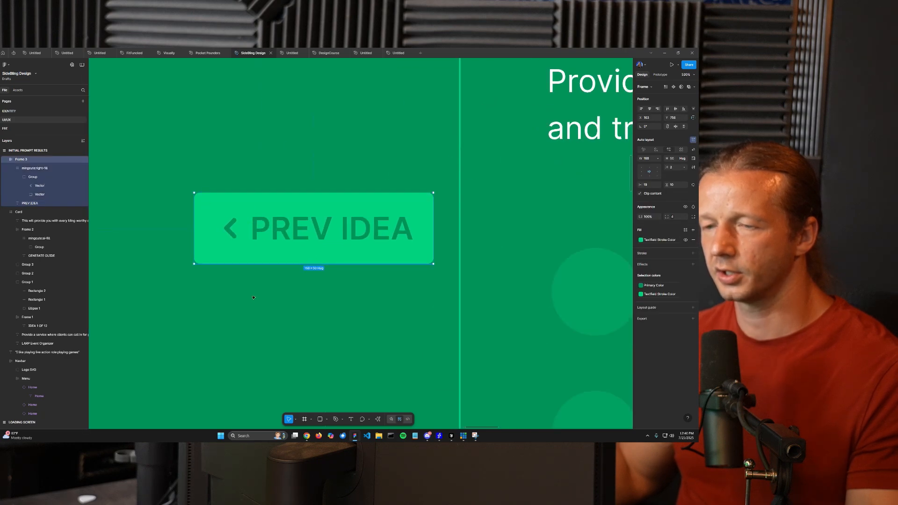
{"action": "left_click", "coordinate": [323, 282]}
- Reduce the PREV IDEA frame's left padding to 9 and nudge the frame right to X 164
{"action": "left_click", "coordinate": [222, 229]}
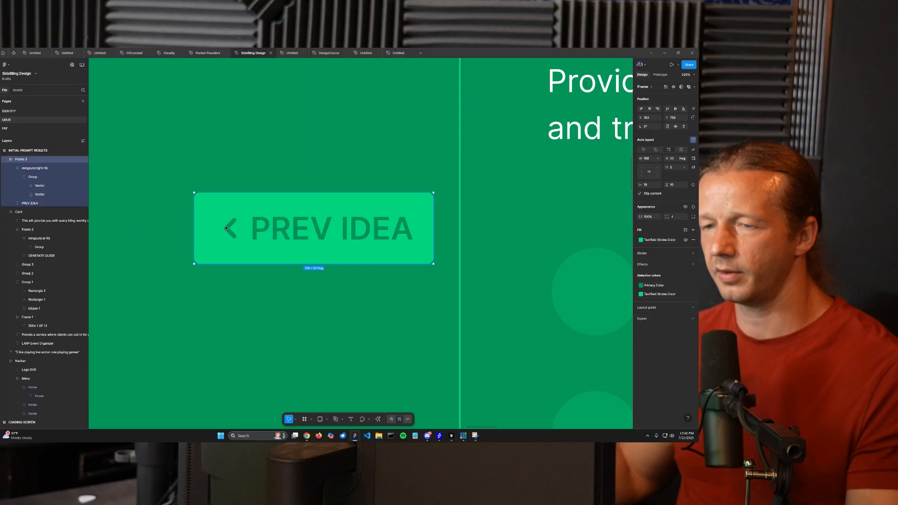
{"action": "left_click_drag", "start_coordinate": [206, 229], "coordinate": [199, 229]}
{"action": "left_click", "coordinate": [303, 294]}
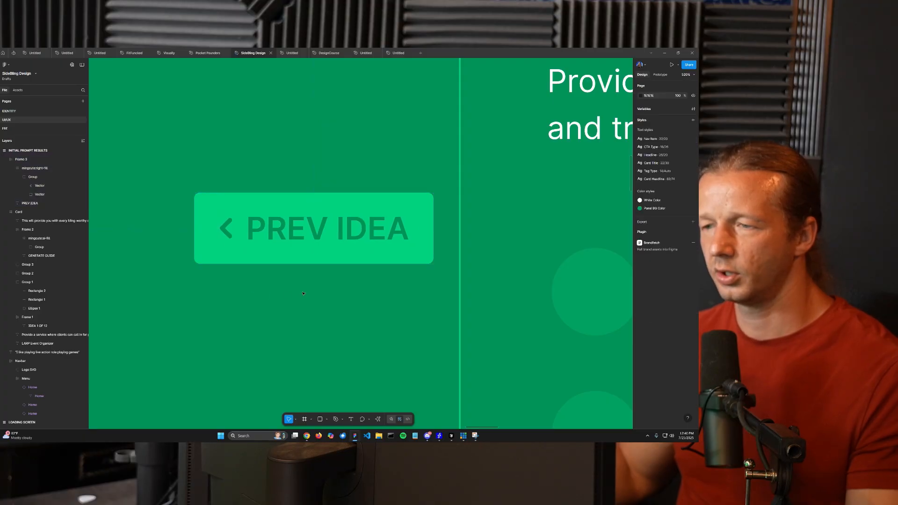
{"action": "left_click", "coordinate": [223, 228]}
{"action": "left_click", "coordinate": [257, 295]}
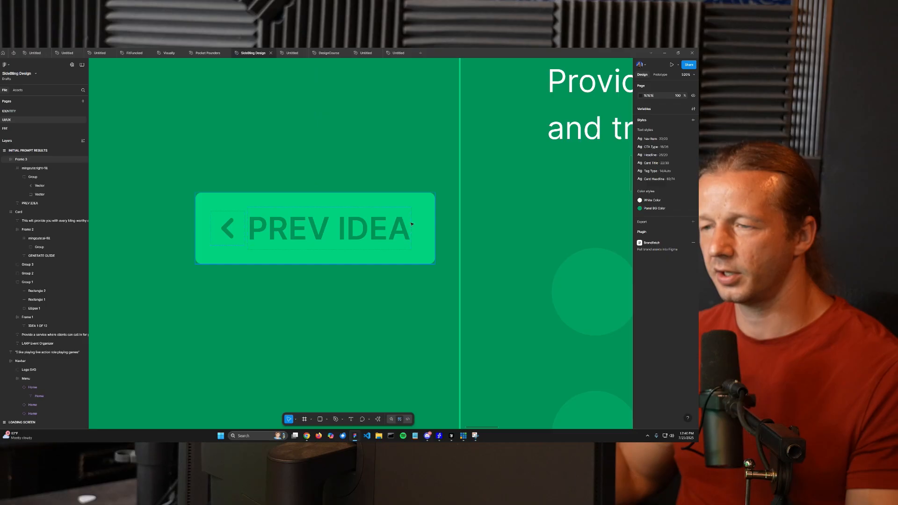
{"action": "left_click", "coordinate": [221, 225]}
{"action": "left_click_drag", "start_coordinate": [204, 227], "coordinate": [198, 228]}
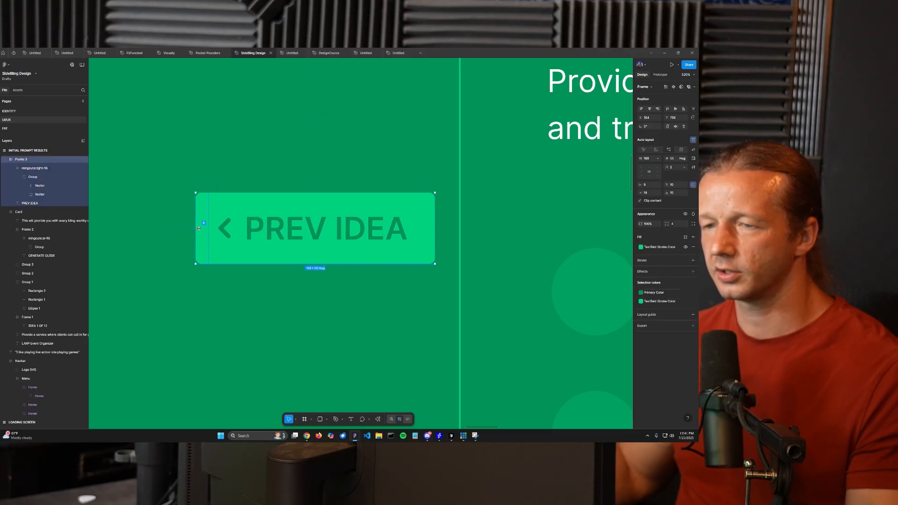
{"action": "left_click", "coordinate": [256, 302]}
{"action": "left_click", "coordinate": [222, 227]}
{"action": "left_click", "coordinate": [326, 305]}
- Apply the Inner Corner Radius variable to the PREV IDEA frame
{"action": "scroll", "coordinate": [237, 245], "scroll_direction": "down", "scroll_amount": 10}
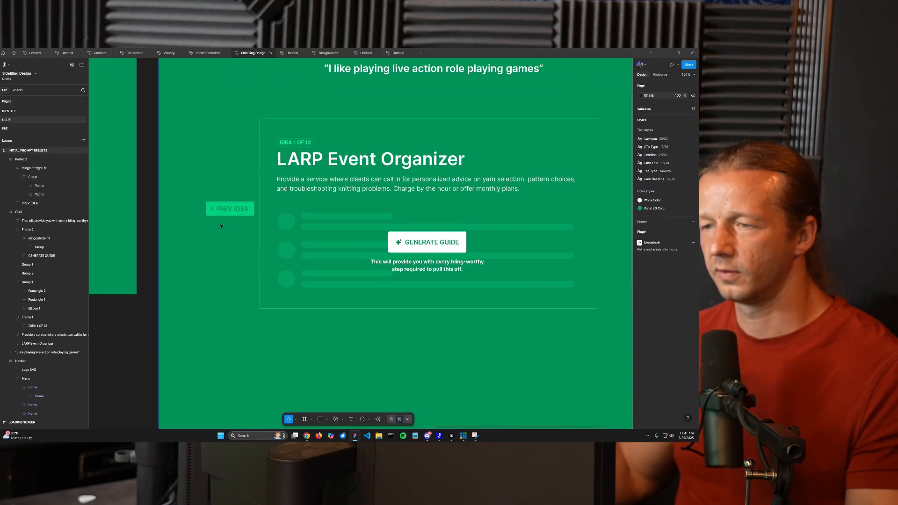
{"action": "left_click", "coordinate": [221, 206]}
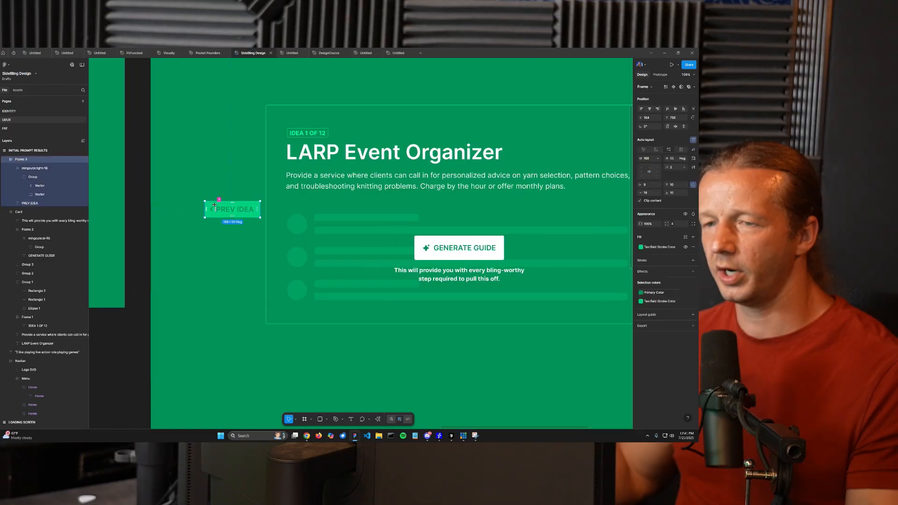
{"action": "scroll", "coordinate": [220, 207], "scroll_direction": "up", "scroll_amount": 8}
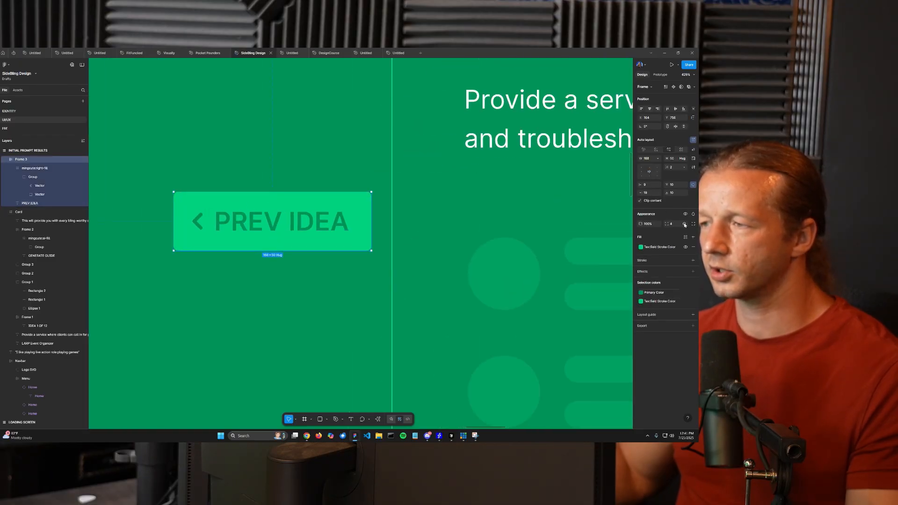
{"action": "left_click", "coordinate": [684, 224]}
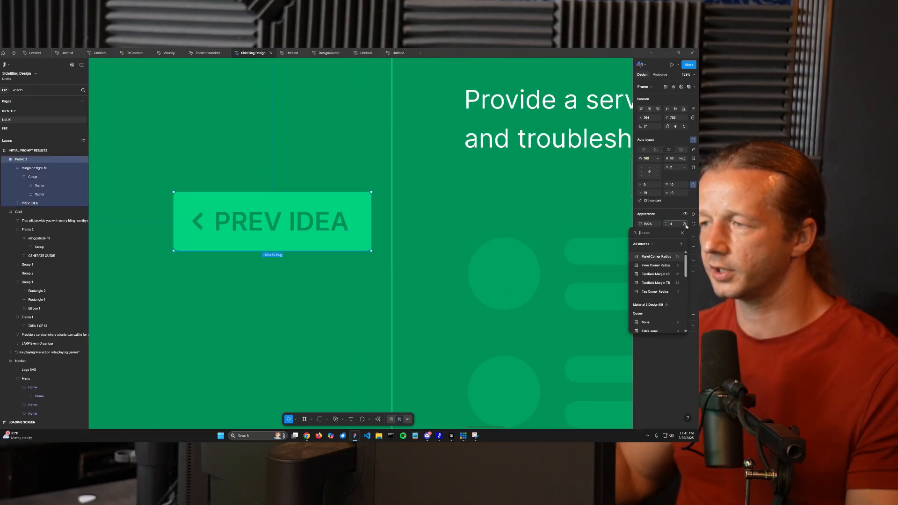
{"action": "left_click", "coordinate": [675, 266]}
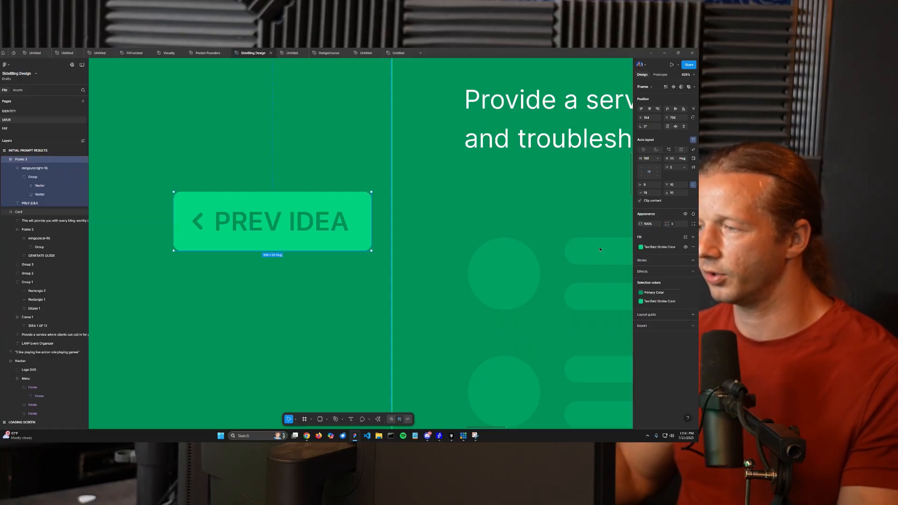
{"action": "left_click", "coordinate": [684, 225]}
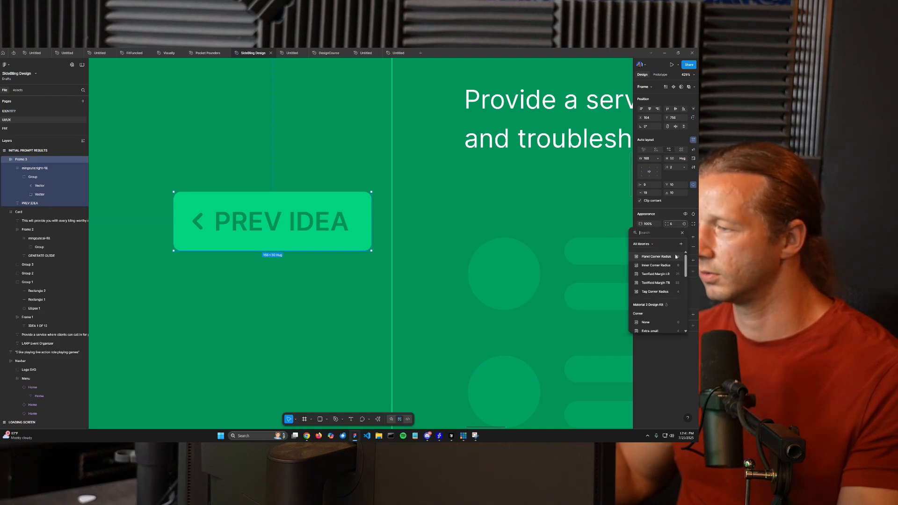
{"action": "left_click", "coordinate": [649, 263]}
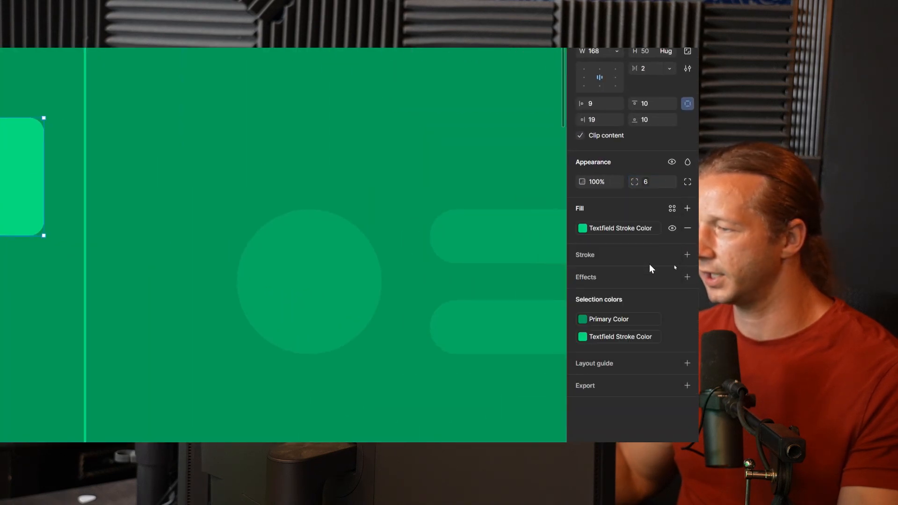
{"action": "left_click", "coordinate": [307, 260]}
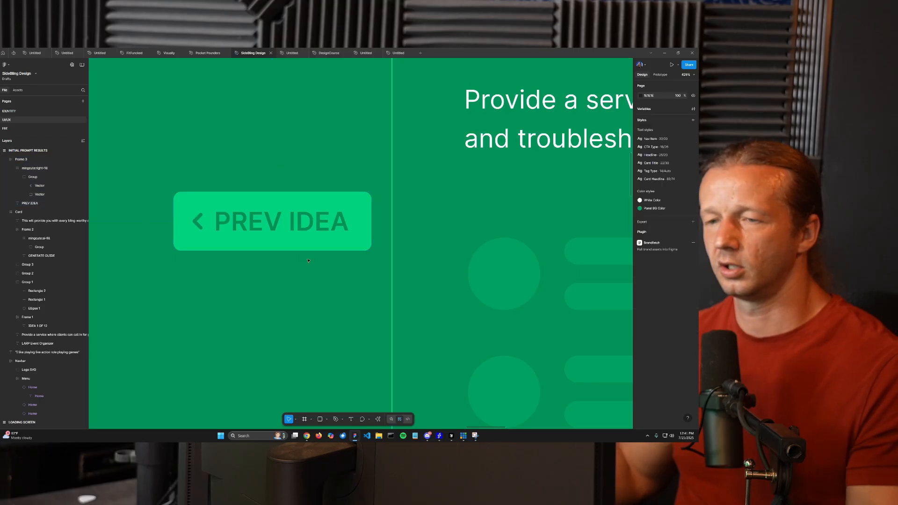
- Duplicate the PREV IDEA button to the right of the idea card, level with the original
{"action": "scroll", "coordinate": [308, 260], "scroll_direction": "down", "scroll_amount": 6}
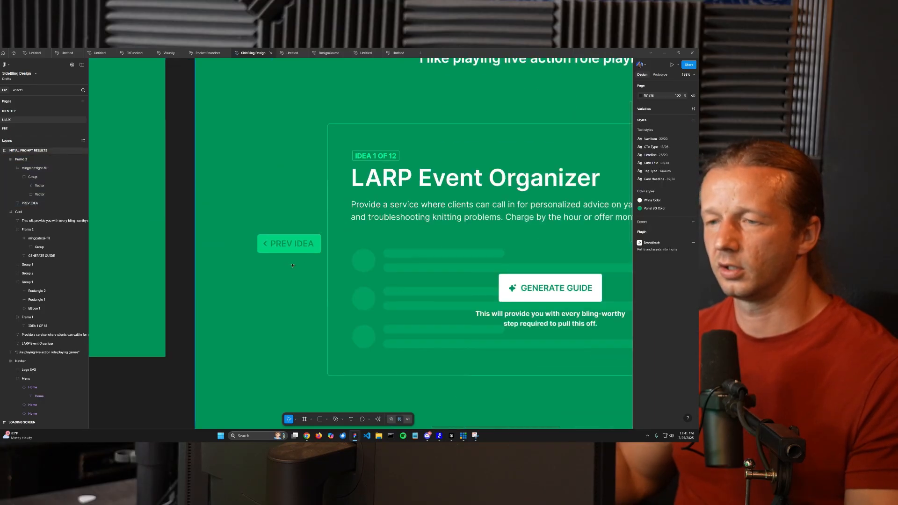
{"action": "left_click", "coordinate": [206, 239]}
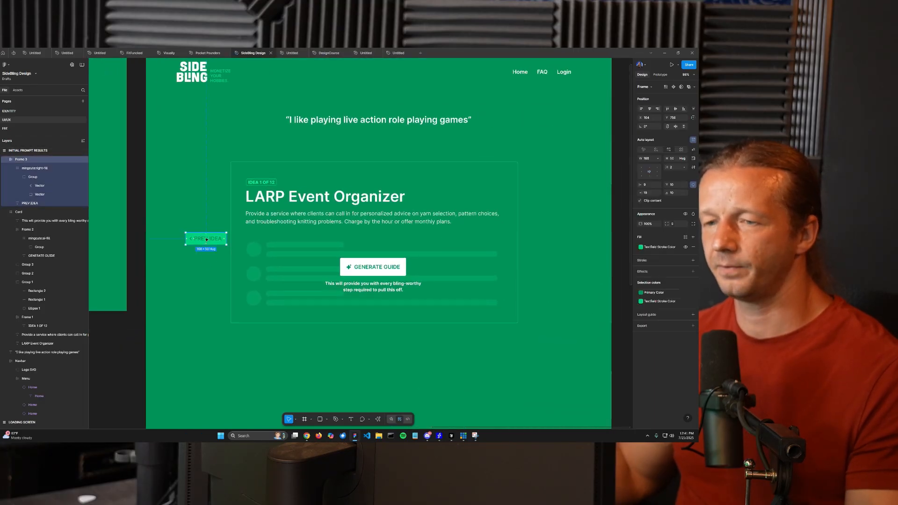
{"action": "left_click_drag", "start_coordinate": [207, 239], "coordinate": [544, 237]}
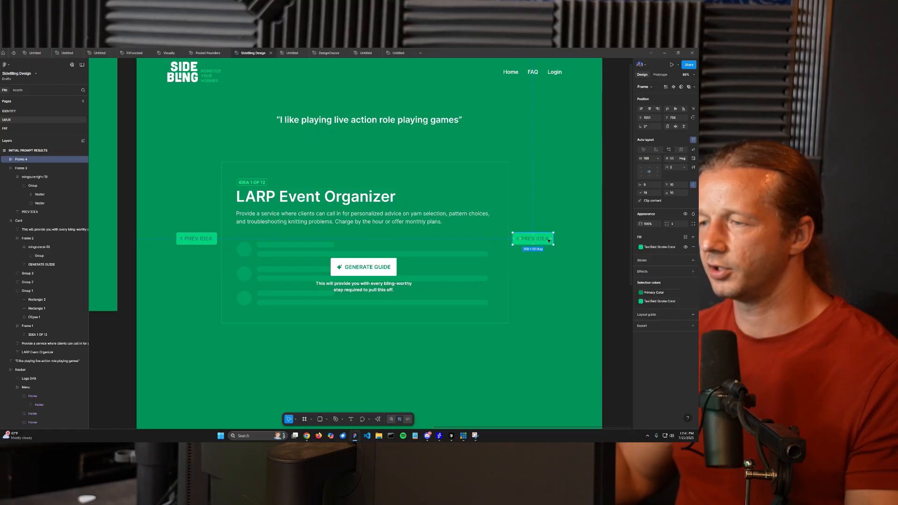
- Move the duplicate button's chevron after its text and rotate it to 0° so it points right
{"action": "scroll", "coordinate": [523, 238], "scroll_direction": "up", "scroll_amount": 5}
{"action": "left_click", "coordinate": [442, 234]}
{"action": "left_click_drag", "start_coordinate": [442, 234], "coordinate": [525, 225]}
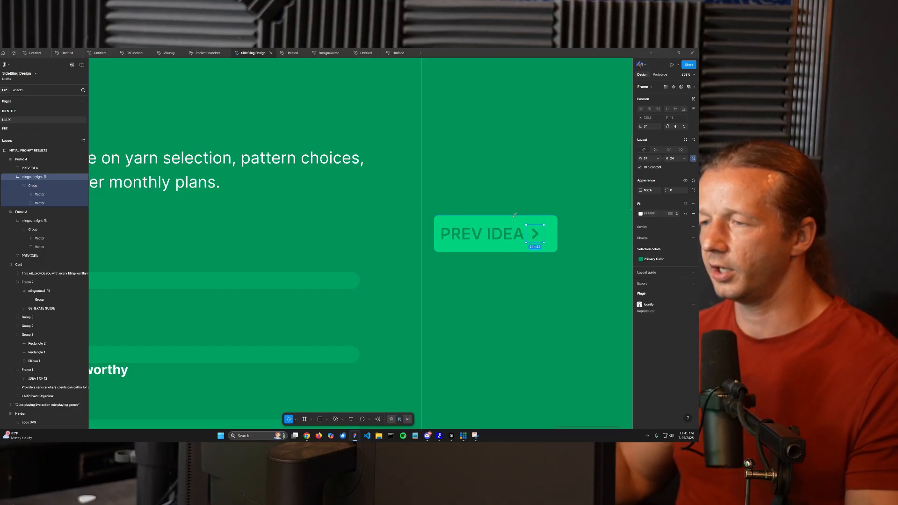
- Change the duplicate button's label to NEXT IDEA
{"action": "left_click", "coordinate": [484, 238]}
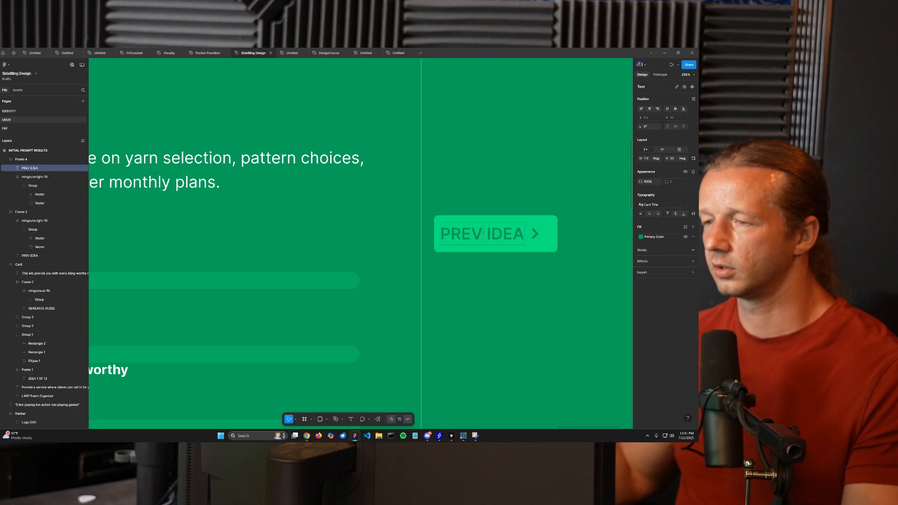
{"action": "left_click_drag", "start_coordinate": [482, 234], "coordinate": [431, 235]}
{"action": "key", "text": "Caps_Lock"}
{"action": "type", "text": "NEXT"}
{"action": "key", "text": "Escape"}
{"action": "key", "text": "Caps_Lock"}
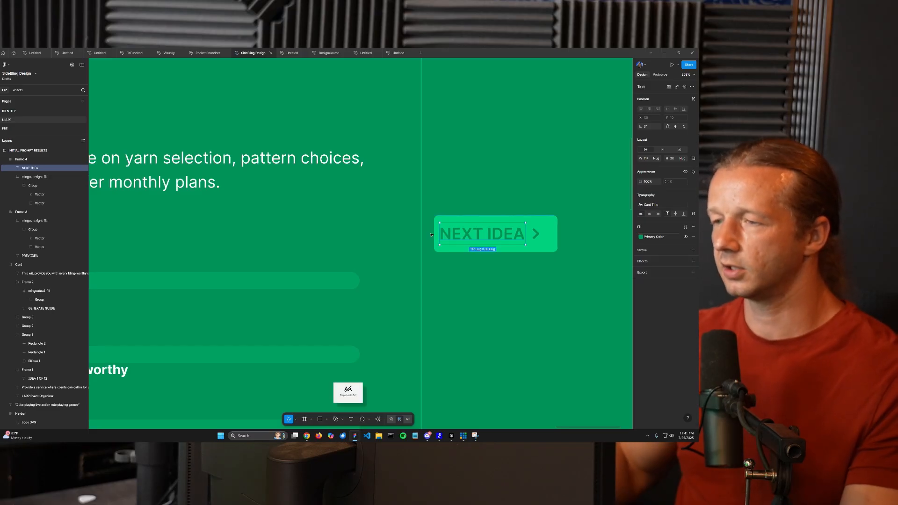
- Adjust the NEXT IDEA button's horizontal padding so its label and chevron sit evenly within the fixed-width frame
{"action": "left_click", "coordinate": [536, 235]}
{"action": "left_click", "coordinate": [550, 235]}
{"action": "scroll", "coordinate": [553, 235], "scroll_direction": "up", "scroll_amount": 5}
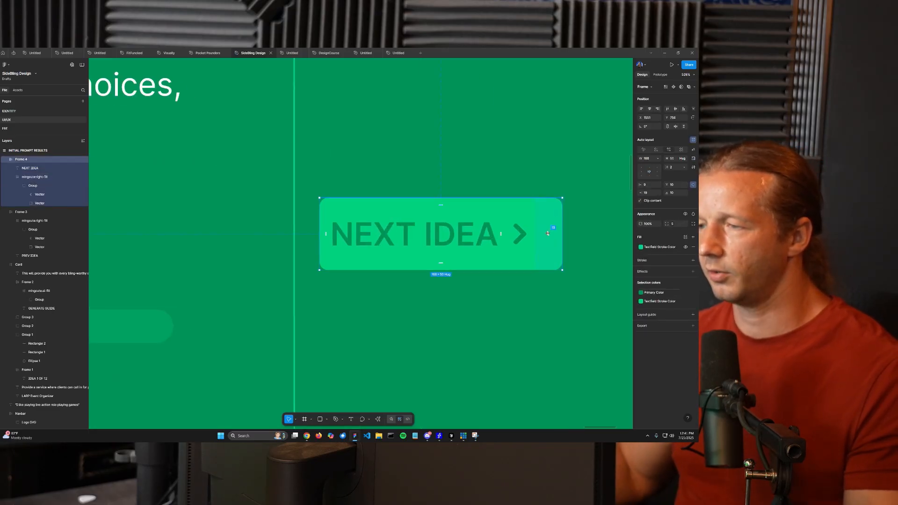
{"action": "left_click_drag", "start_coordinate": [549, 233], "coordinate": [567, 234]}
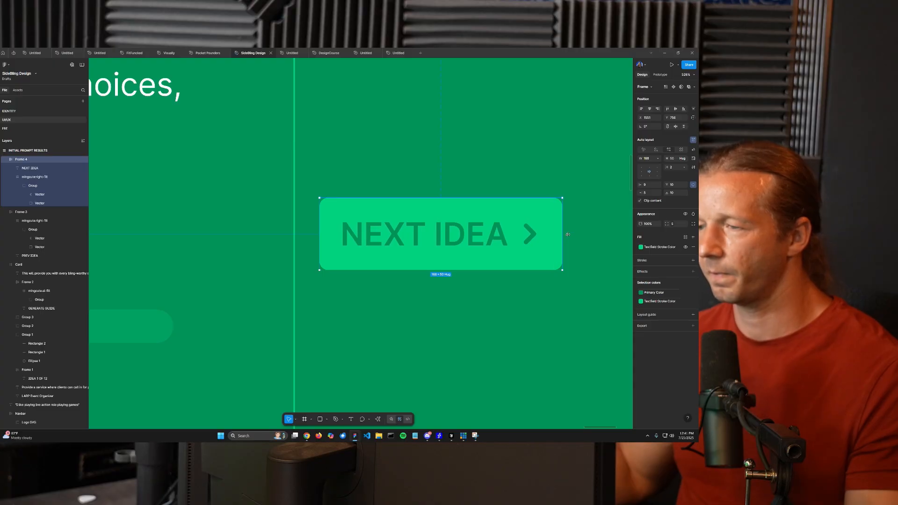
{"action": "left_click", "coordinate": [568, 234]}
{"action": "scroll", "coordinate": [528, 276], "scroll_direction": "down", "scroll_amount": 10}
{"action": "mouse_move", "coordinate": [529, 290]}
{"action": "left_mouse_down"}
{"action": "mouse_move", "coordinate": [548, 267]}
{"action": "mouse_move", "coordinate": [517, 278]}
{"action": "left_mouse_up"}
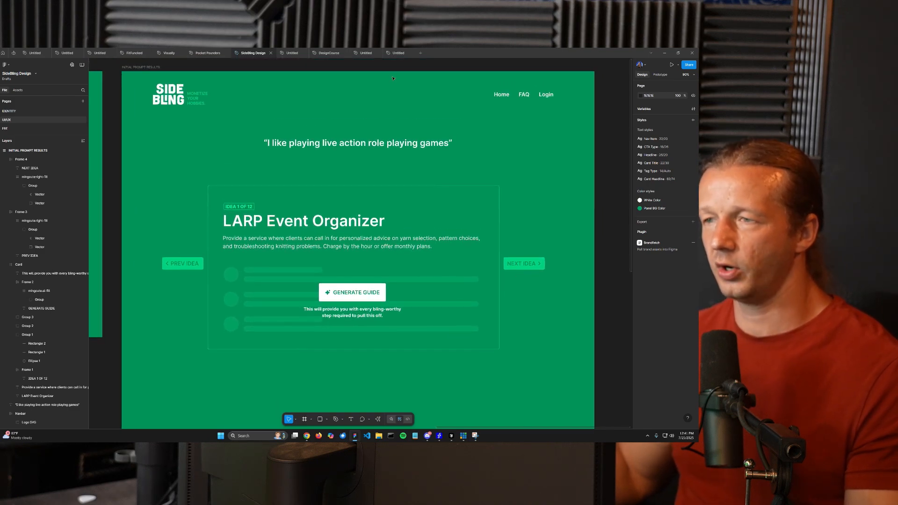
- Darken the fill of the NEXT IDEA label to the green 006E42
{"action": "left_click", "coordinate": [533, 264]}
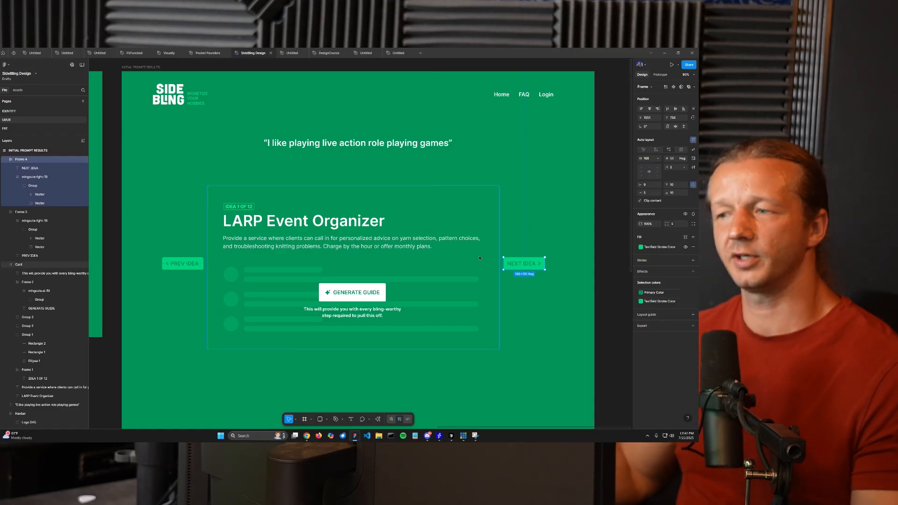
{"action": "scroll", "coordinate": [462, 257], "scroll_direction": "down", "scroll_amount": 3}
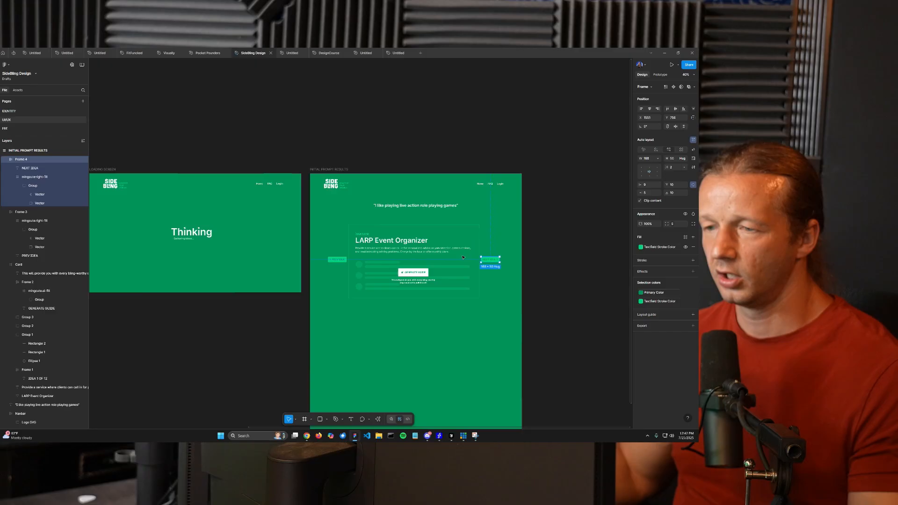
{"action": "left_click", "coordinate": [548, 277]}
{"action": "scroll", "coordinate": [498, 268], "scroll_direction": "up", "scroll_amount": 4}
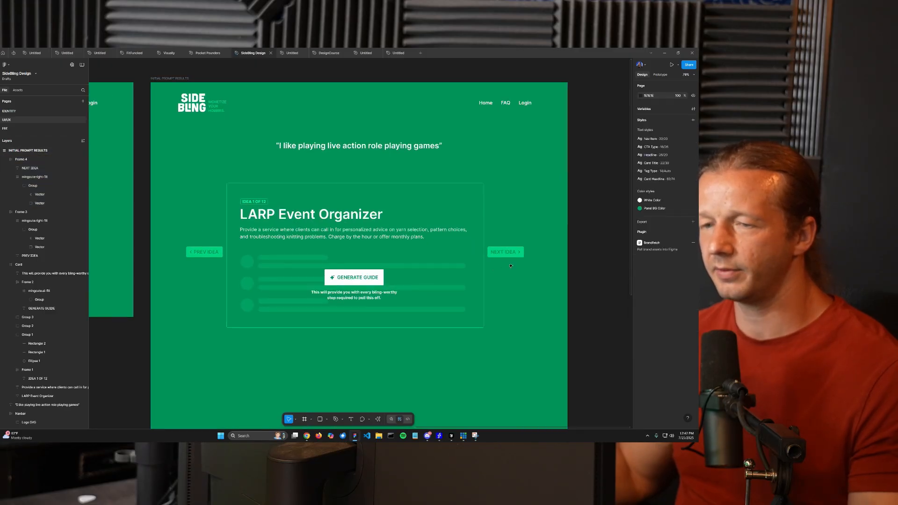
{"action": "scroll", "coordinate": [511, 266], "scroll_direction": "up", "scroll_amount": 4}
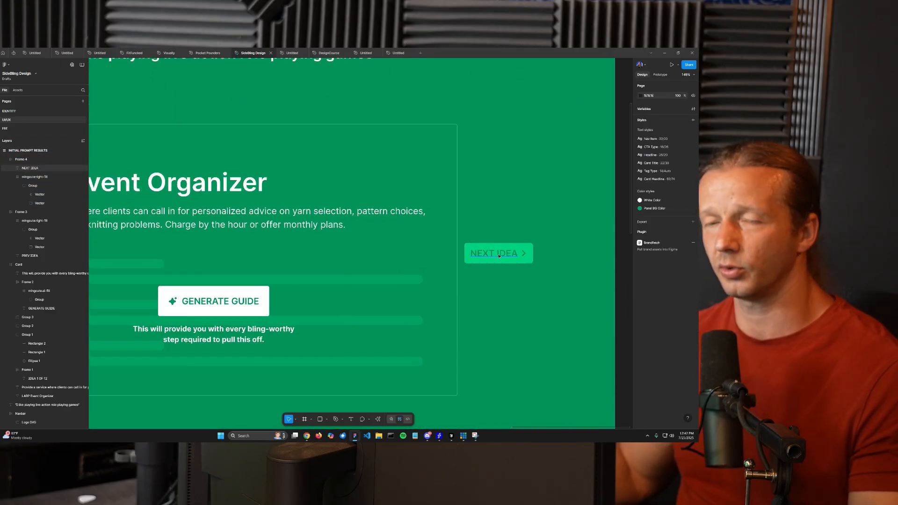
{"action": "left_click", "coordinate": [499, 256]}
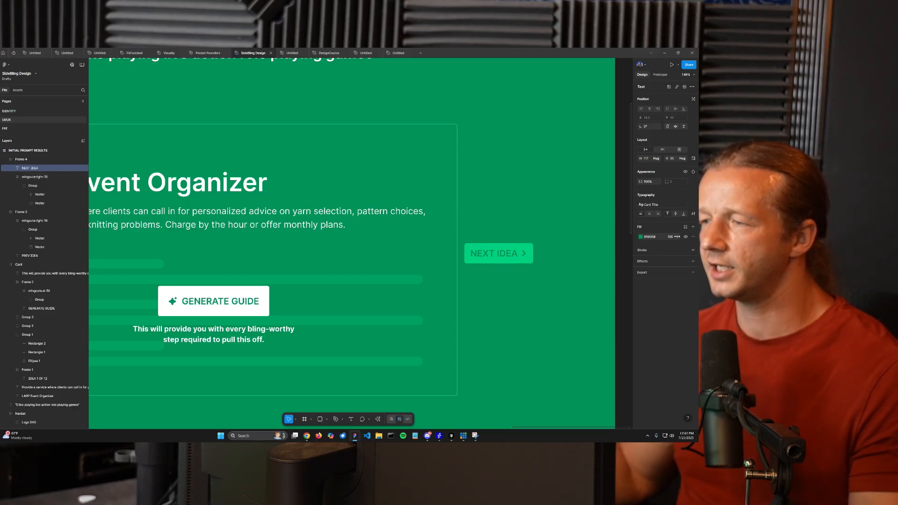
{"action": "scroll", "coordinate": [581, 252], "scroll_direction": "up", "scroll_amount": 2}
{"action": "left_click", "coordinate": [640, 237]}
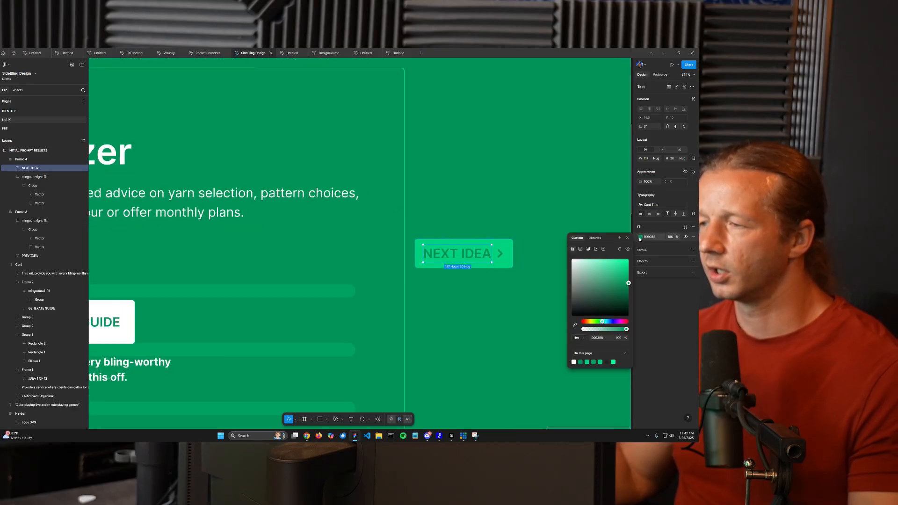
{"action": "left_click_drag", "start_coordinate": [622, 285], "coordinate": [648, 296]}
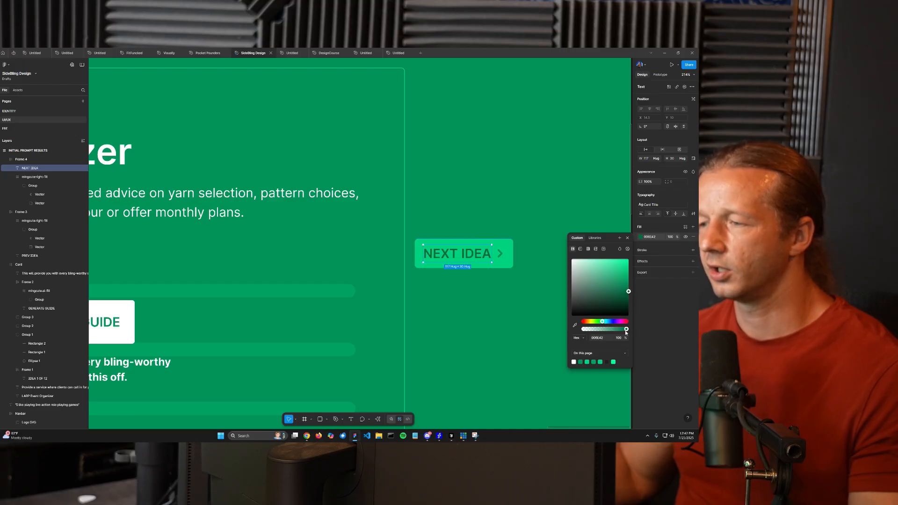
- Add a 20% black fill to the NEXT IDEA label and save it as a color variable named Dark Primary
{"action": "left_click", "coordinate": [685, 228]}
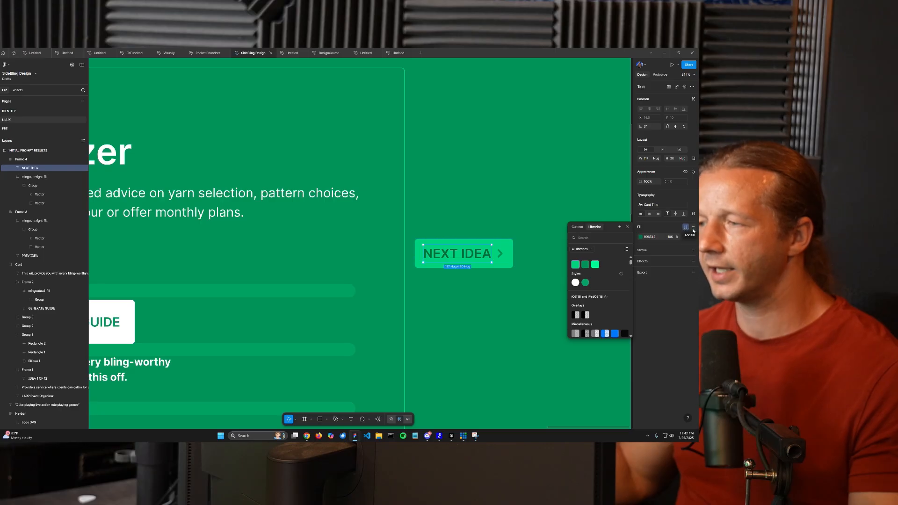
{"action": "left_click", "coordinate": [693, 227]}
{"action": "left_click", "coordinate": [619, 238]}
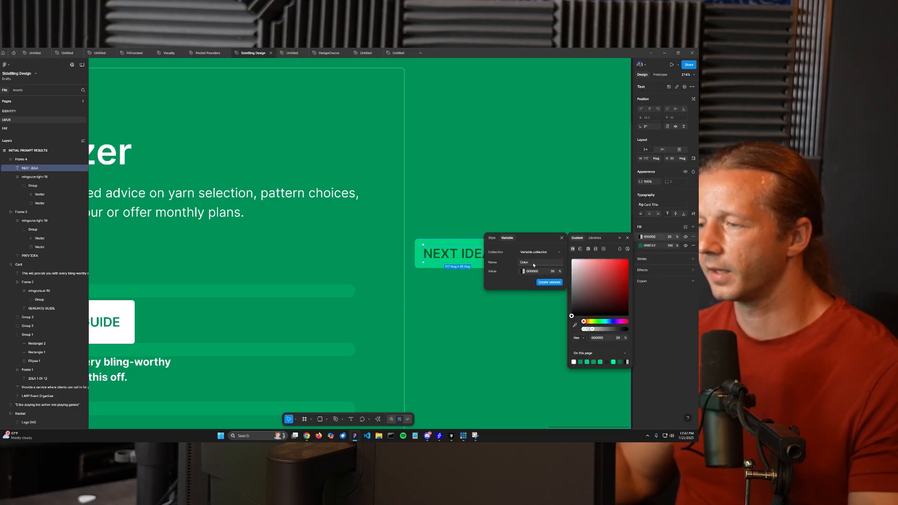
{"action": "type", "text": "Dark Primary"}
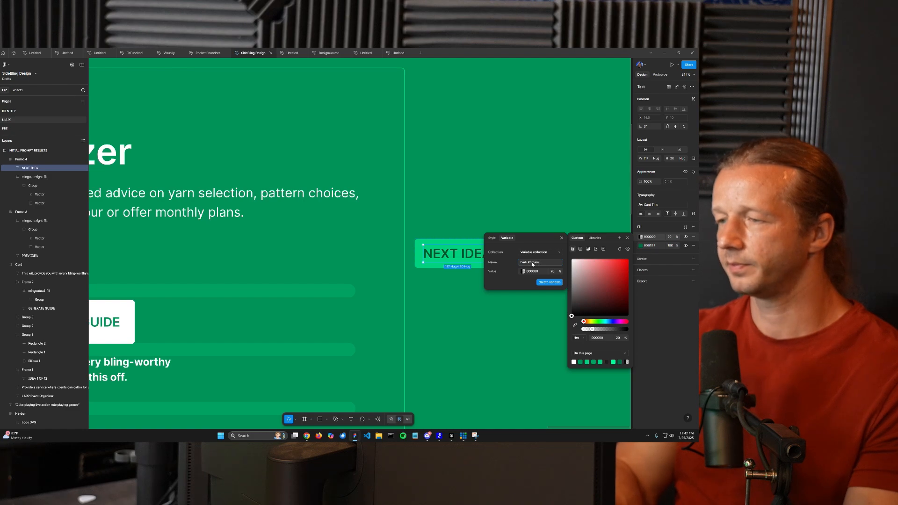
{"action": "key", "text": "Return"}
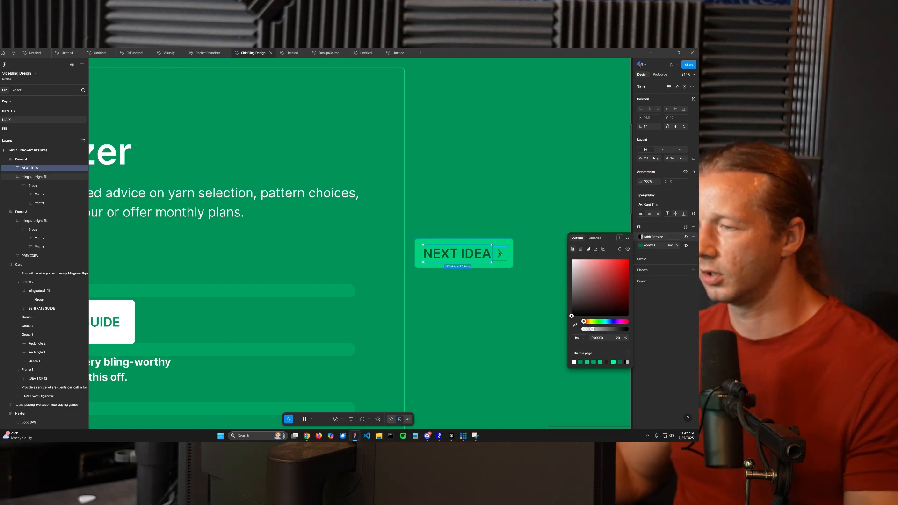
- Apply the Dark Primary color variable to the chevron icon in the NEXT IDEA button
{"action": "left_click", "coordinate": [500, 254]}
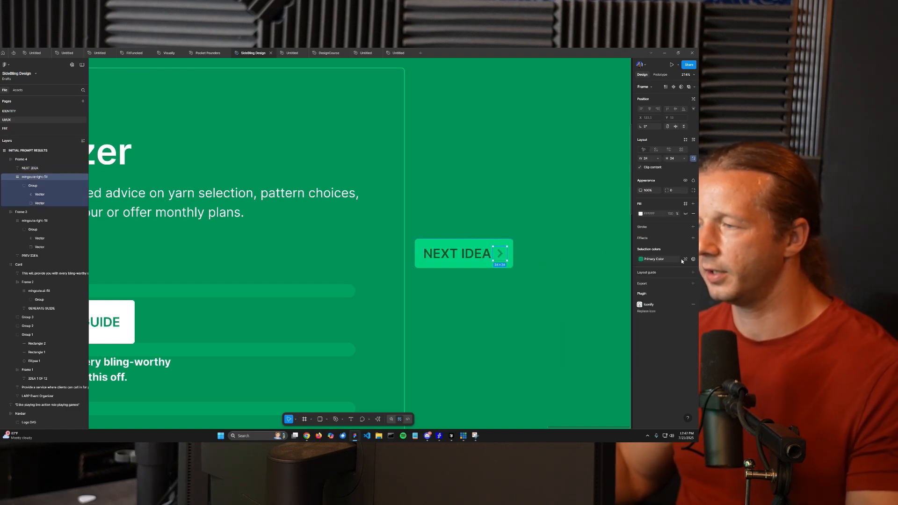
{"action": "left_click", "coordinate": [686, 259]}
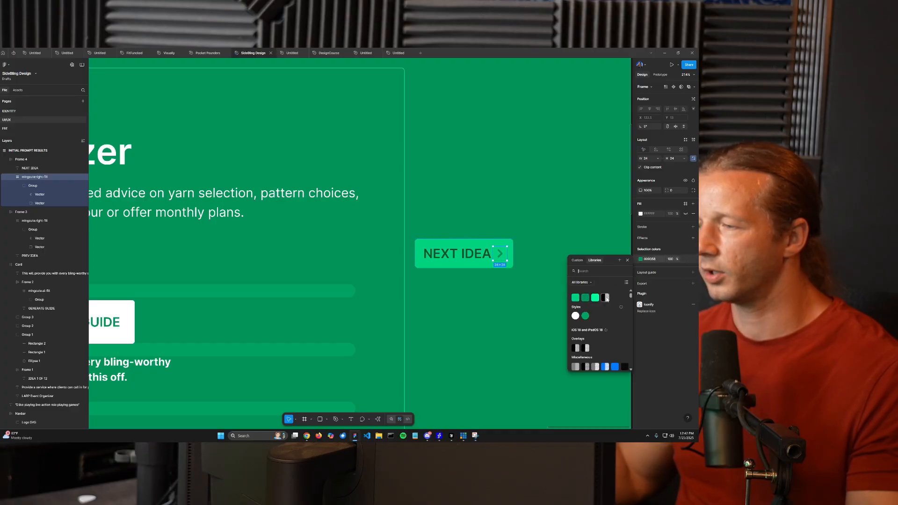
{"action": "left_click", "coordinate": [606, 298]}
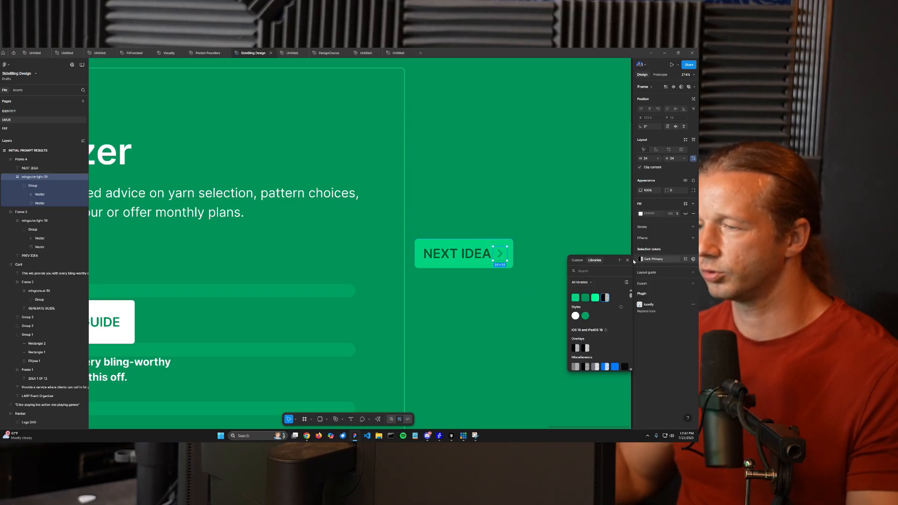
- Remove the Dark Primary black fill from the NEXT IDEA label, keeping only its 006E42 fill
{"action": "left_click", "coordinate": [477, 255]}
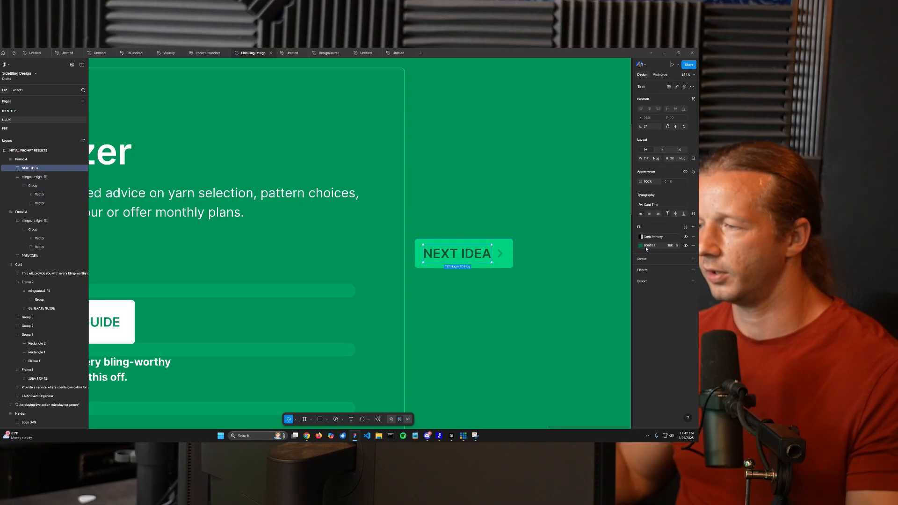
{"action": "left_click", "coordinate": [692, 238]}
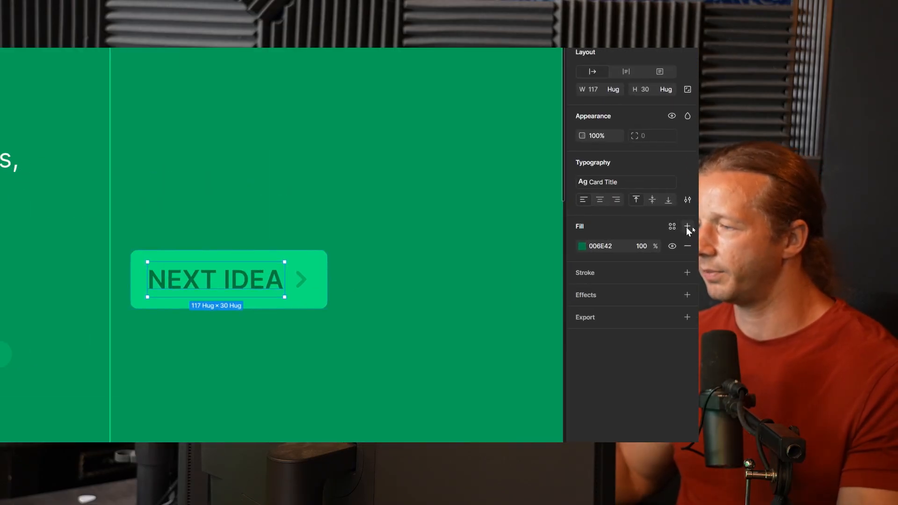
{"action": "left_click", "coordinate": [693, 229]}
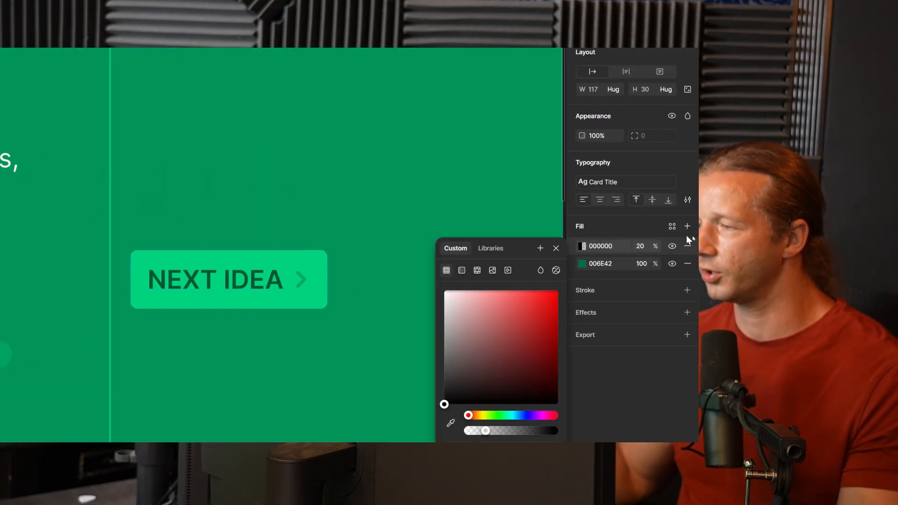
{"action": "left_click", "coordinate": [687, 246]}
- Try to save the NEXT IDEA label's 006E42 fill as a color variable named Dark Primary
{"action": "left_click", "coordinate": [585, 246]}
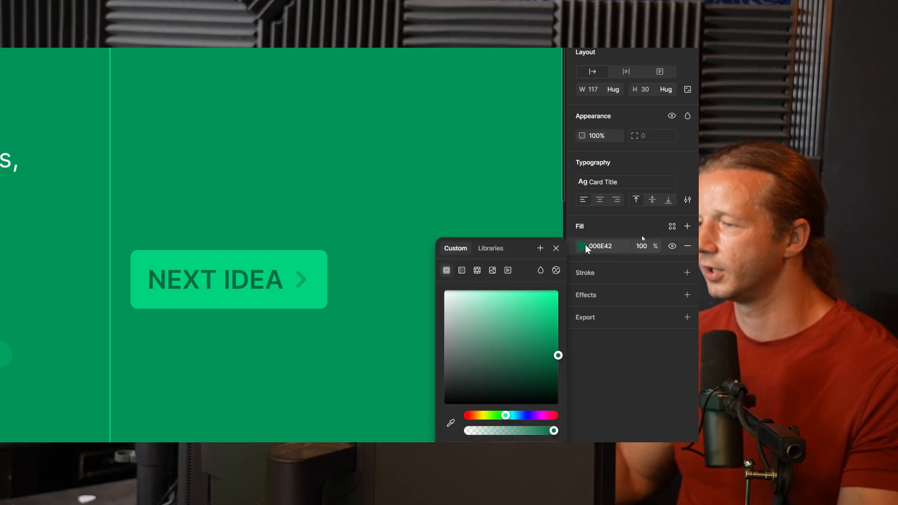
{"action": "left_click", "coordinate": [539, 248]}
{"action": "double_click", "coordinate": [374, 295]}
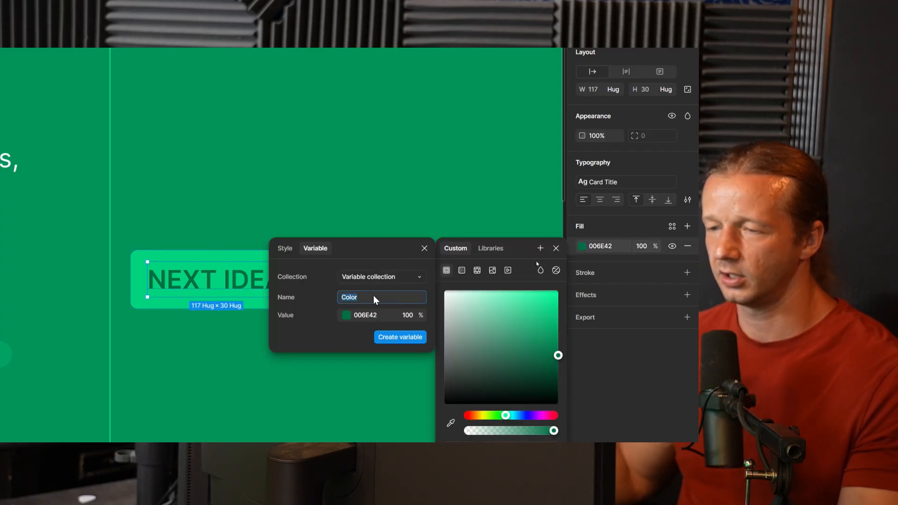
{"action": "type", "text": "Dark Primary"}
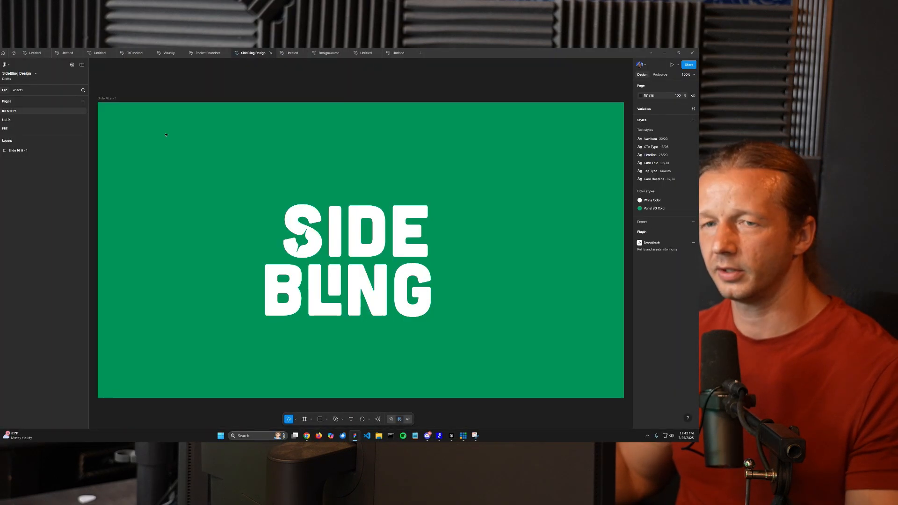
- Return to the page with the screen designs and delete the 20% black Dark Primary variable from the variable collection
{"action": "left_click", "coordinate": [6, 119]}
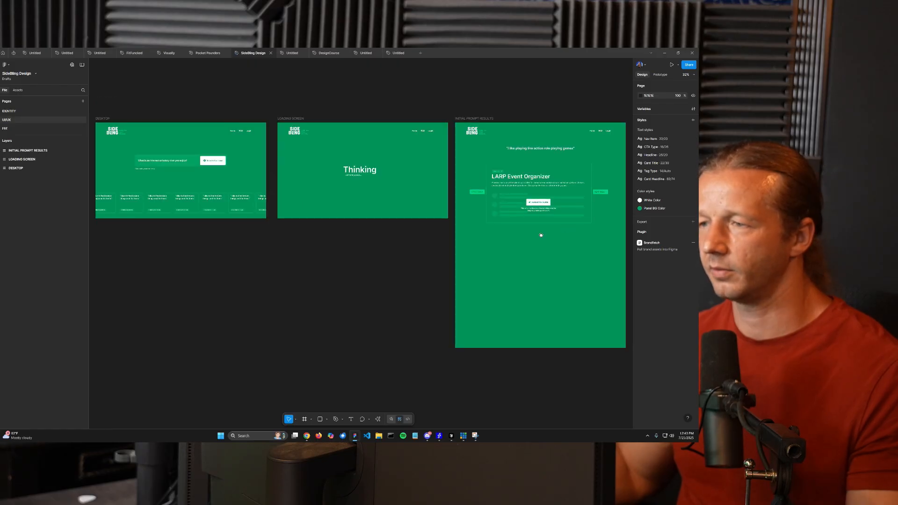
{"action": "scroll", "coordinate": [542, 235], "scroll_direction": "up", "scroll_amount": 6}
{"action": "scroll", "coordinate": [478, 207], "scroll_direction": "up", "scroll_amount": 2}
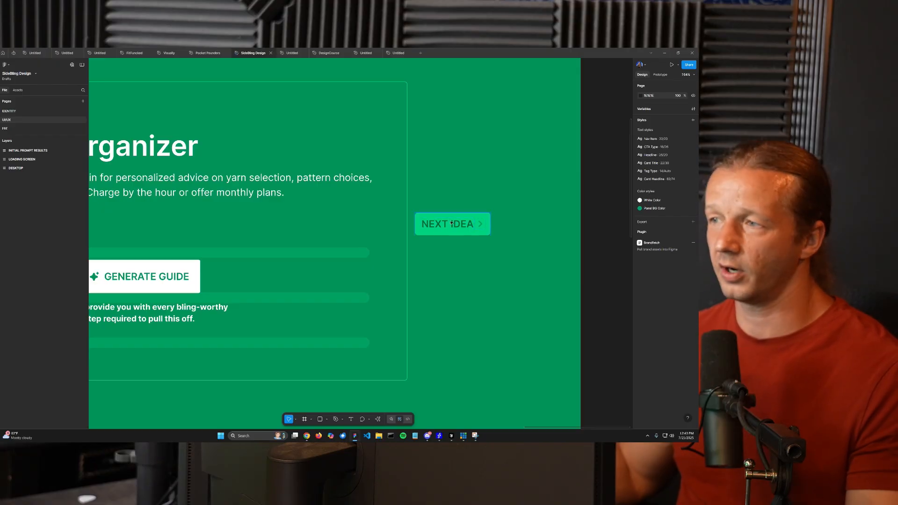
{"action": "left_click", "coordinate": [693, 109]}
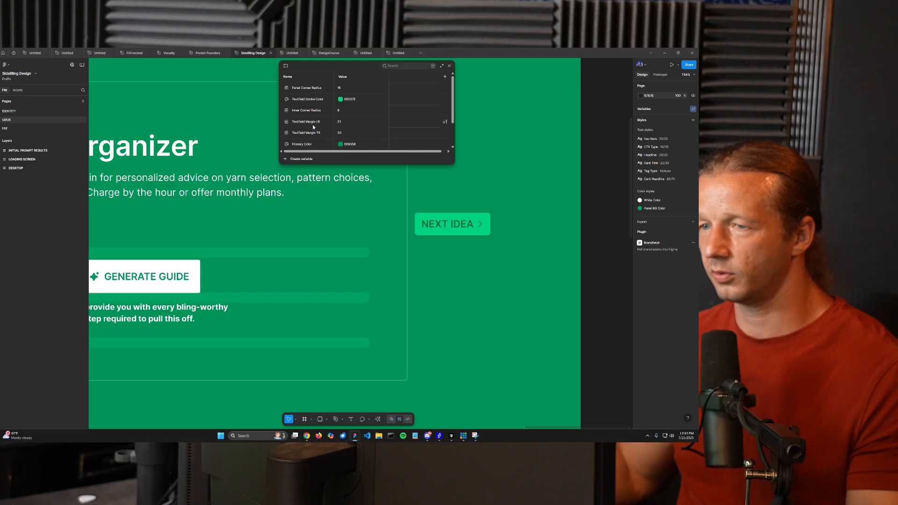
{"action": "scroll", "coordinate": [334, 120], "scroll_direction": "down", "scroll_amount": 2}
{"action": "right_click", "coordinate": [312, 144]}
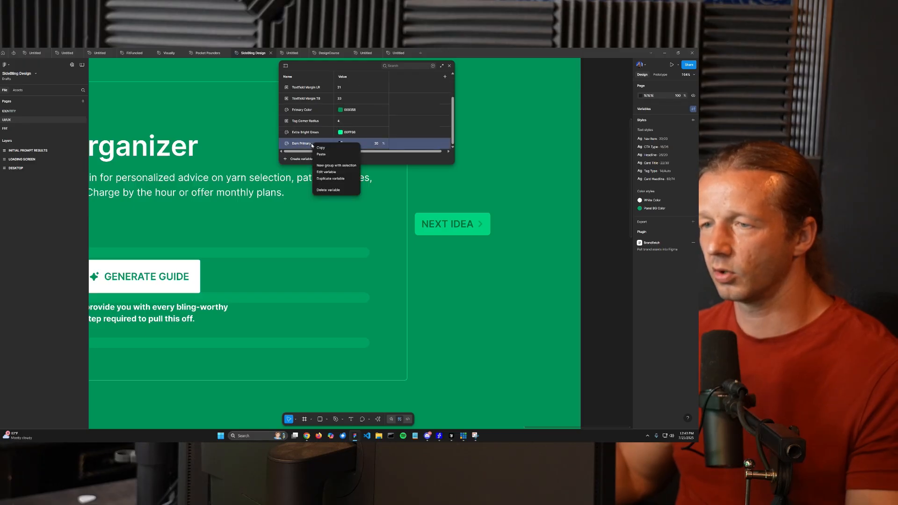
{"action": "left_click", "coordinate": [329, 189]}
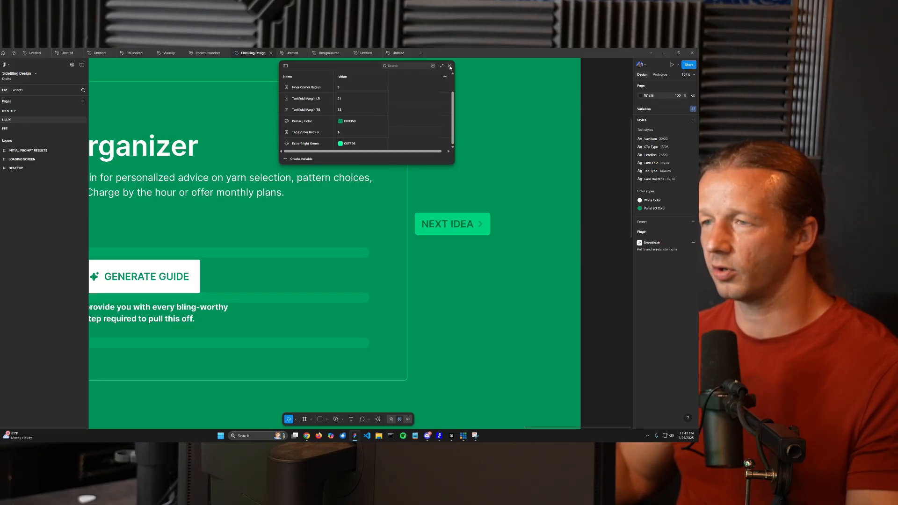
{"action": "left_click", "coordinate": [450, 66]}
- Create a color variable named Dark Primary from the NEXT IDEA label's 006E42 fill
{"action": "double_click", "coordinate": [448, 224]}
{"action": "left_click", "coordinate": [641, 237]}
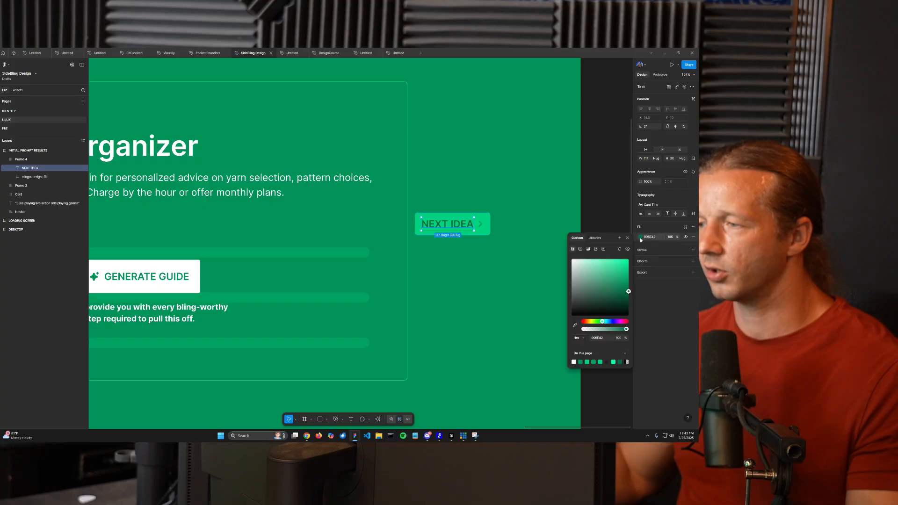
{"action": "left_click", "coordinate": [620, 238]}
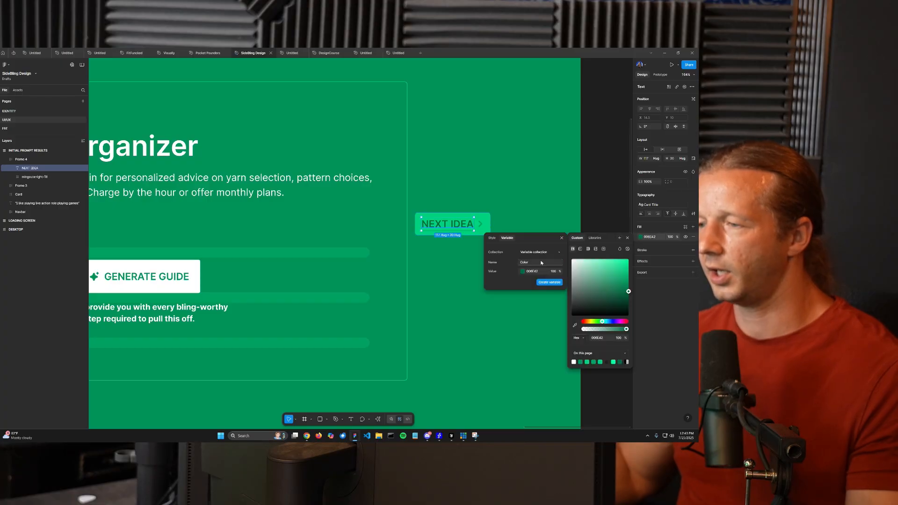
{"action": "type", "text": "Dark Pr"}
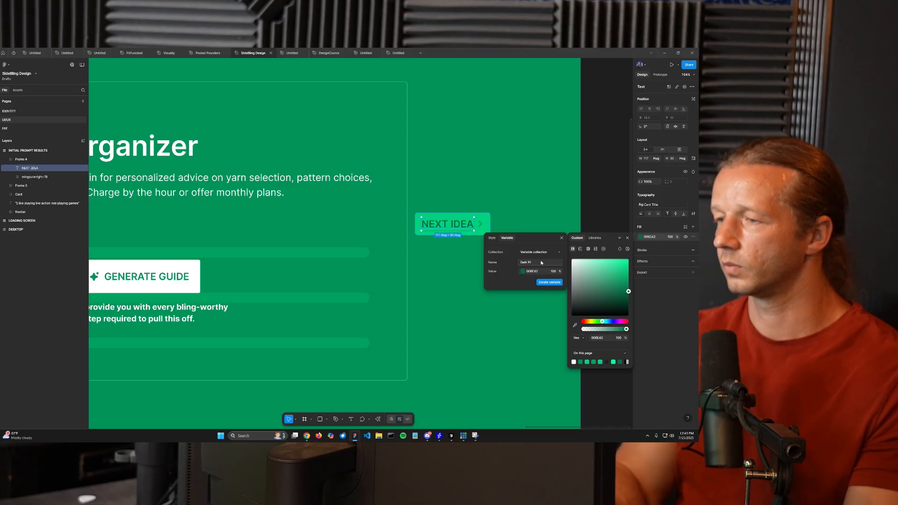
{"action": "type", "text": "imary"}
{"action": "key", "text": "Return"}
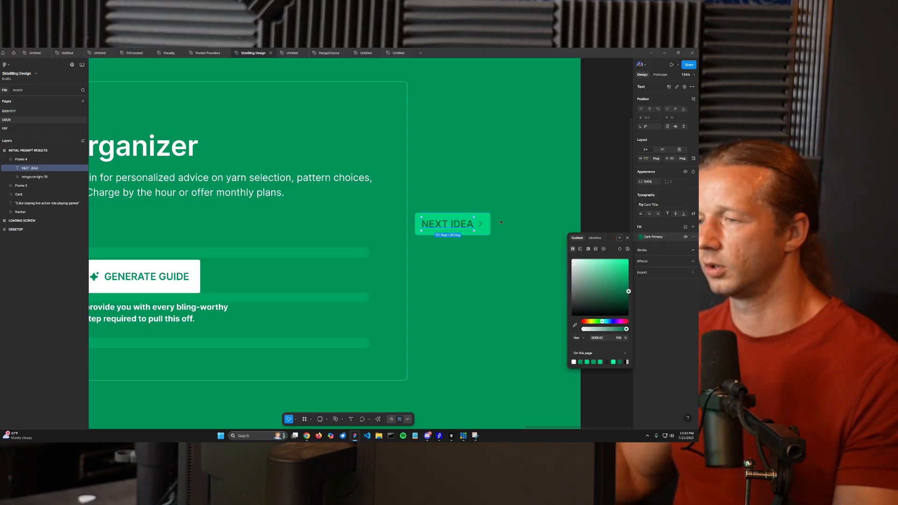
- Detach the NEXT IDEA arrow icon's old color variable and apply the new Dark Primary variable to it
{"action": "left_click", "coordinate": [480, 224], "text": "ctrl"}
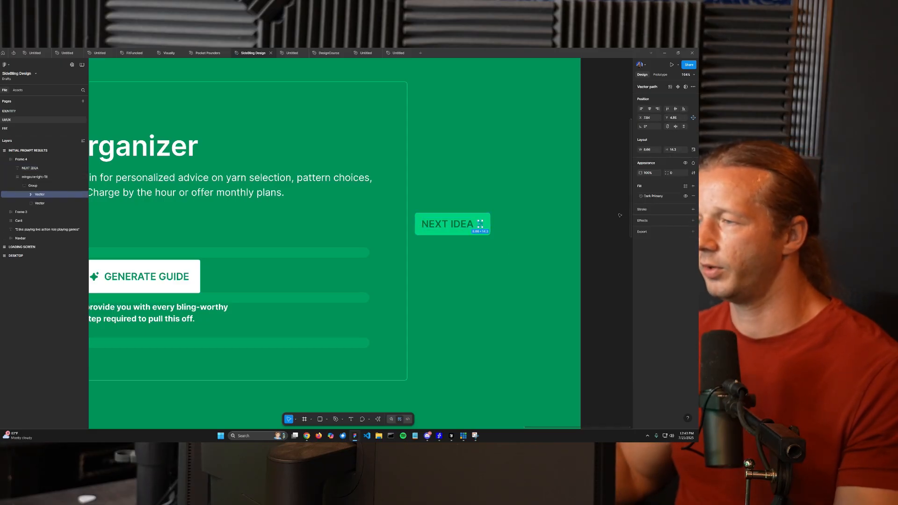
{"action": "left_click", "coordinate": [502, 226]}
{"action": "scroll", "coordinate": [501, 226], "scroll_direction": "up", "scroll_amount": 3}
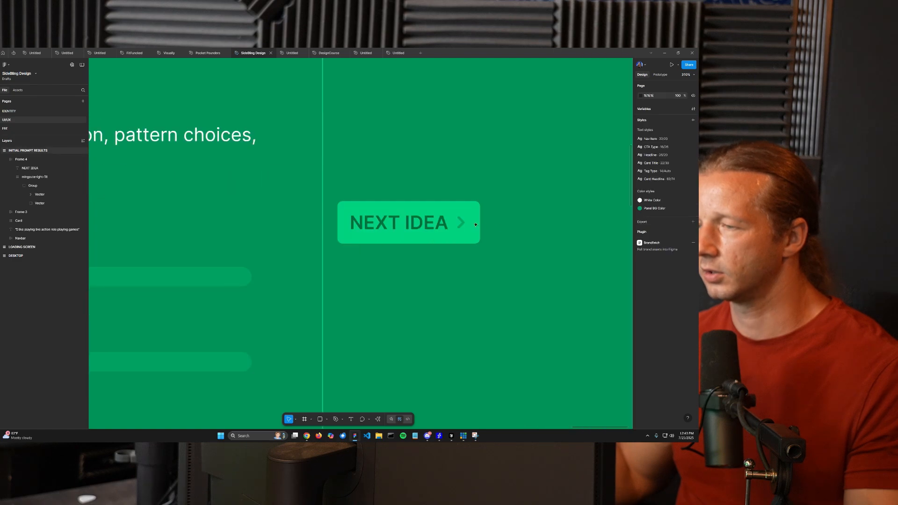
{"action": "left_click", "coordinate": [465, 223]}
{"action": "left_click", "coordinate": [463, 224]}
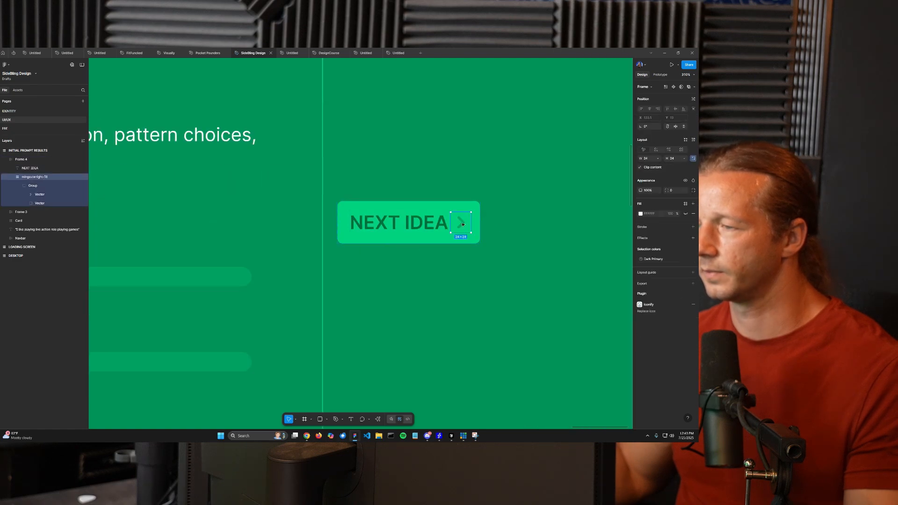
{"action": "left_click", "coordinate": [685, 259]}
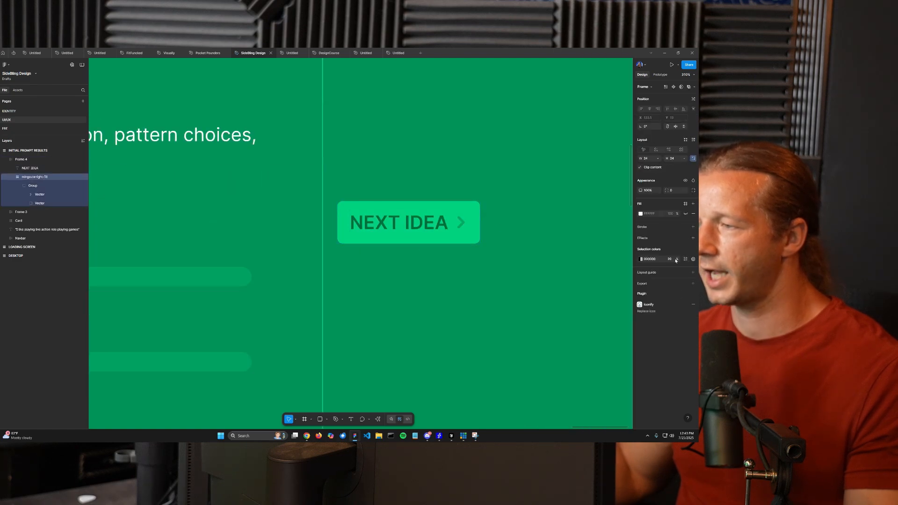
{"action": "left_click", "coordinate": [686, 259]}
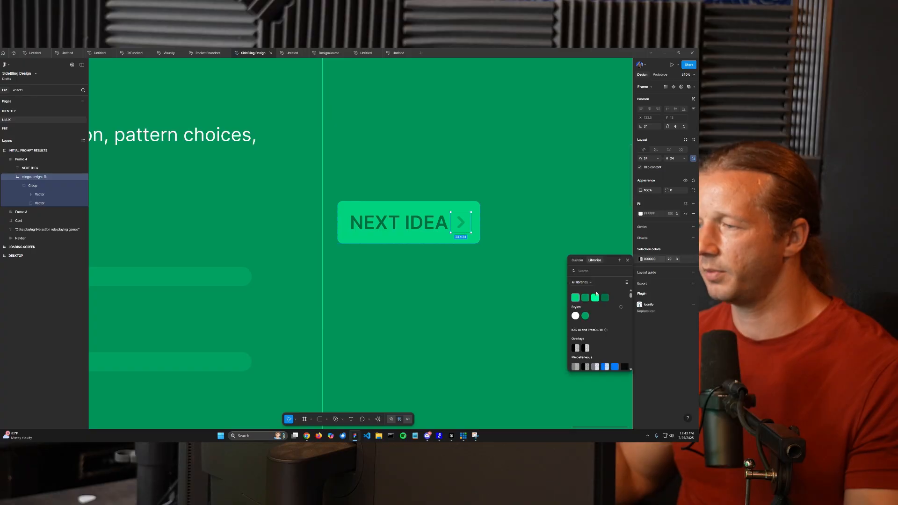
{"action": "left_click", "coordinate": [605, 298]}
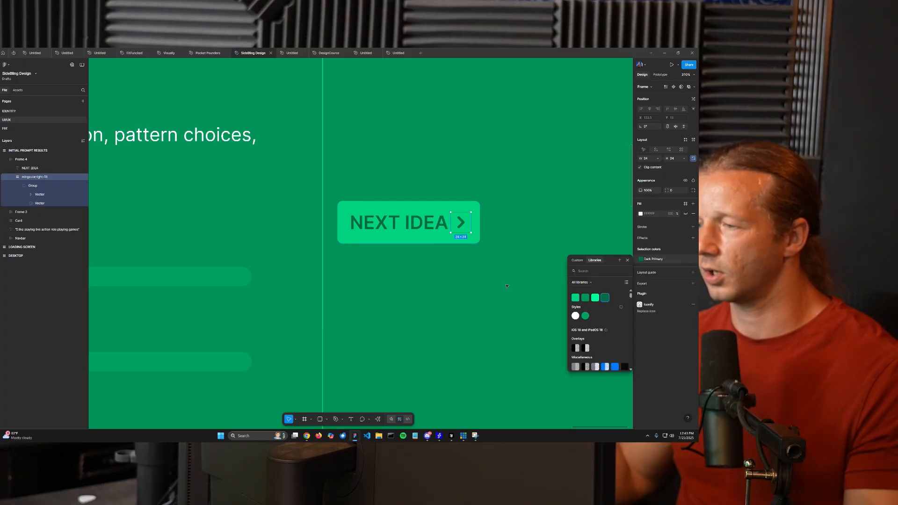
{"action": "left_click", "coordinate": [538, 271]}
- Replace the PREV IDEA label's Primary Color fill with the Dark Primary variable
{"action": "key", "text": "shift+2"}
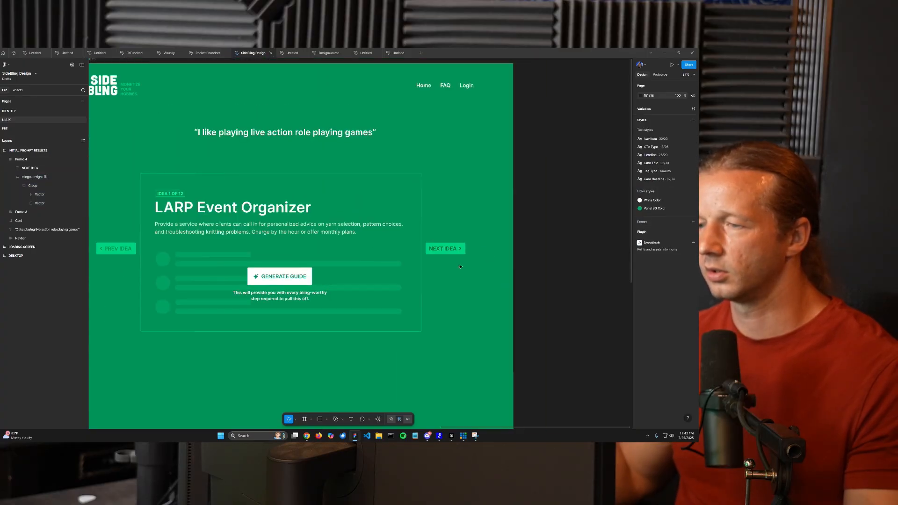
{"action": "scroll", "coordinate": [187, 248], "scroll_direction": "up", "scroll_amount": 5}
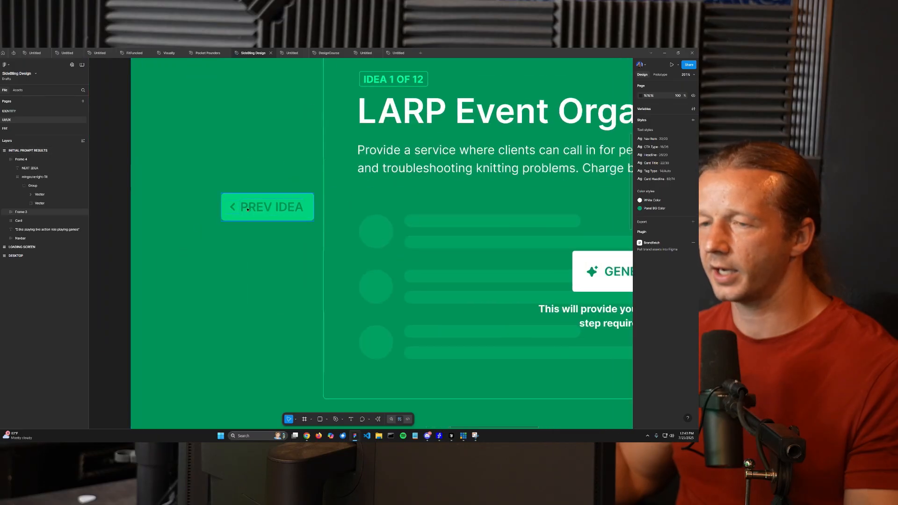
{"action": "double_click", "coordinate": [253, 209]}
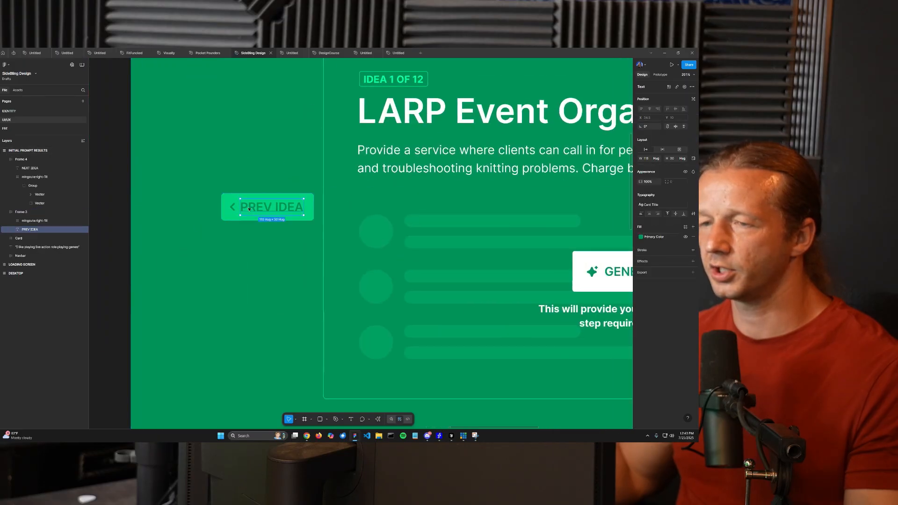
{"action": "left_click", "coordinate": [677, 237]}
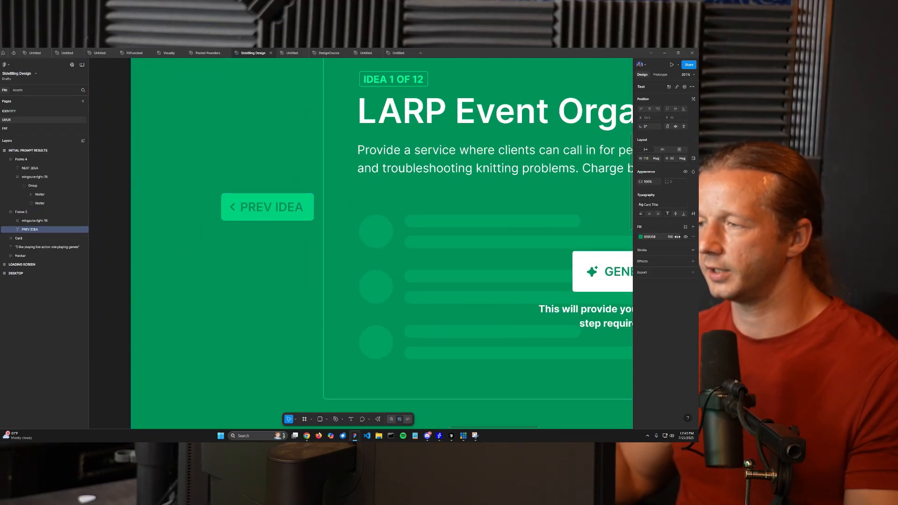
{"action": "left_click", "coordinate": [685, 227]}
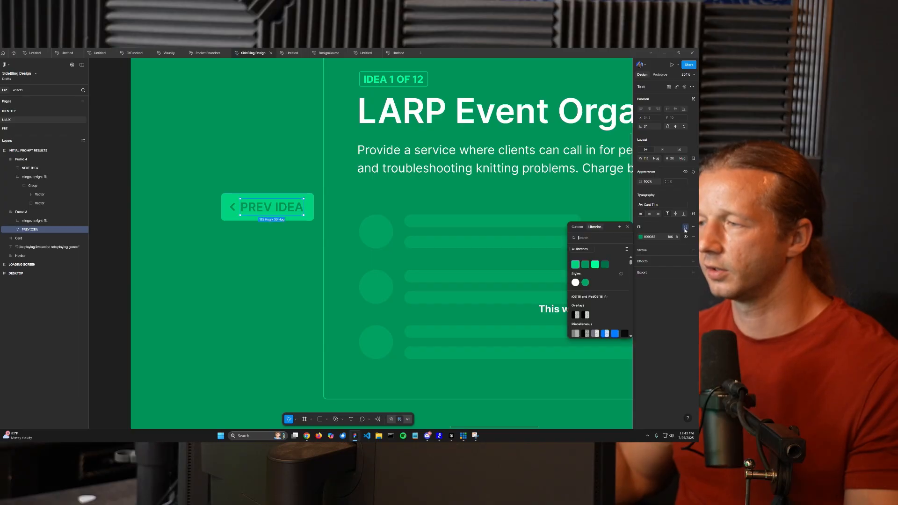
{"action": "left_click", "coordinate": [641, 238]}
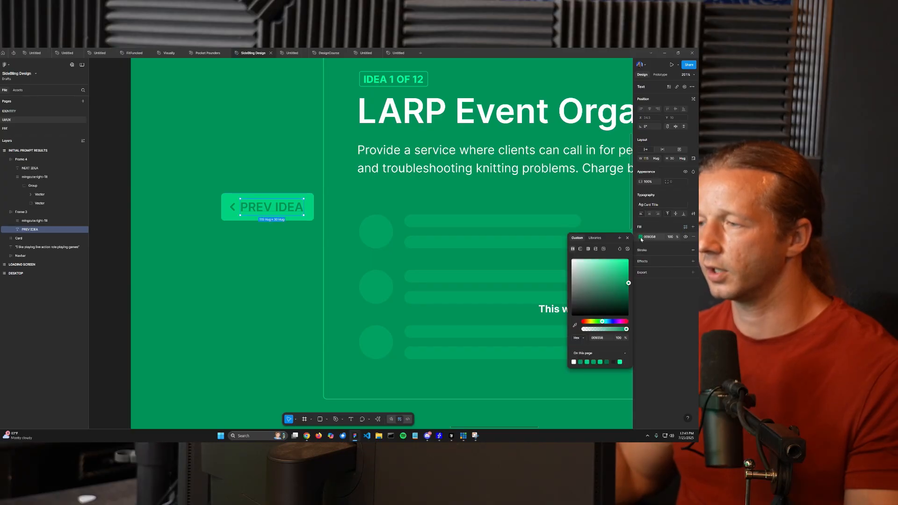
{"action": "left_click", "coordinate": [601, 239]}
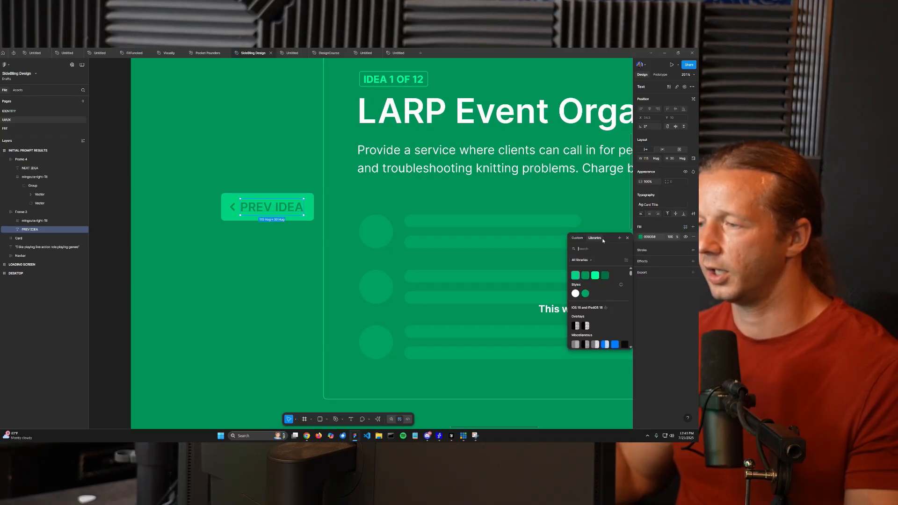
{"action": "left_click", "coordinate": [605, 276]}
- Replace the PREV IDEA arrow's Primary Color fill with the Dark Primary variable
{"action": "double_click", "coordinate": [231, 209]}
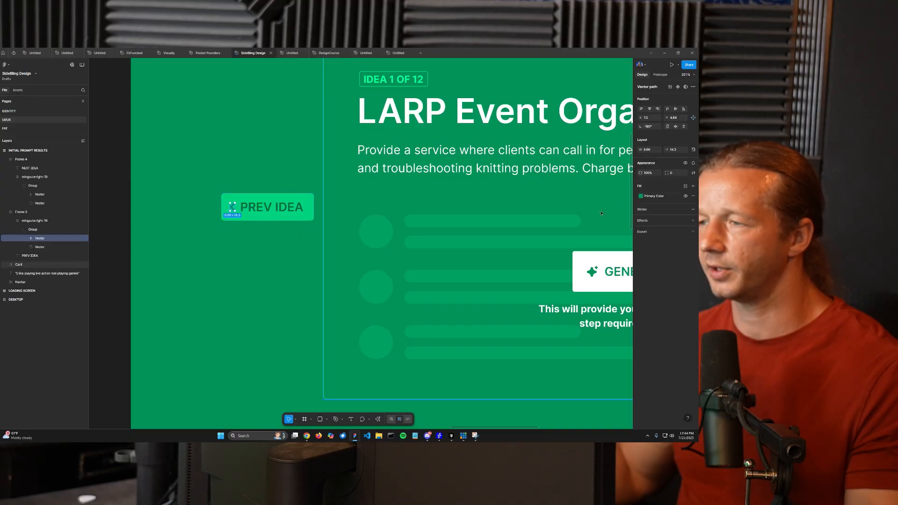
{"action": "left_click", "coordinate": [641, 196]}
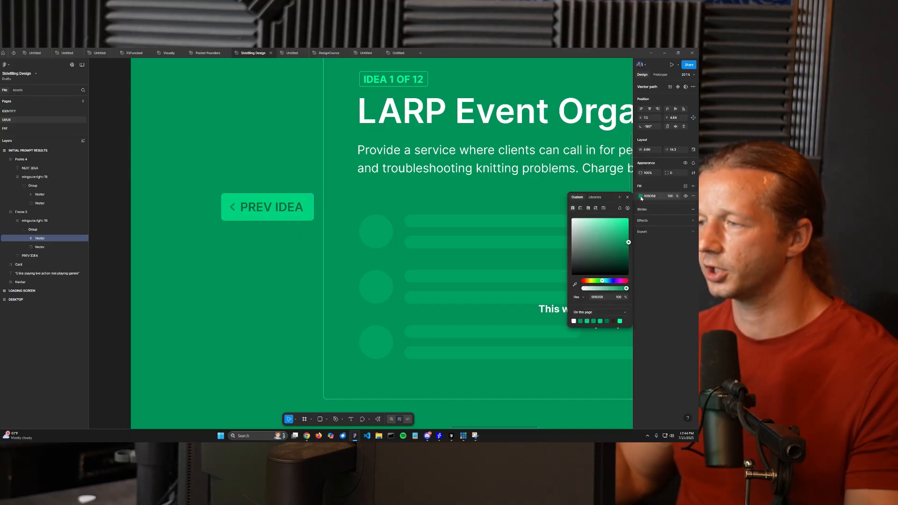
{"action": "left_click", "coordinate": [600, 198]}
{"action": "key", "text": "Escape"}
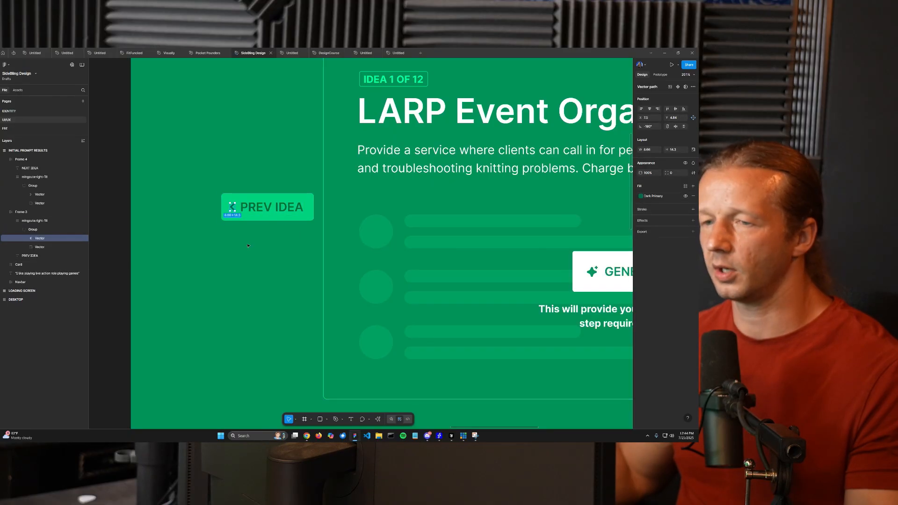
{"action": "key", "text": "Escape"}
- Enlarge the NEXT IDEA and PREV IDEA buttons evenly around their centers to about 176 by 54 each
{"action": "scroll", "coordinate": [257, 257], "scroll_direction": "down", "scroll_amount": 5}
{"action": "scroll", "coordinate": [267, 257], "scroll_direction": "up", "scroll_amount": 1}
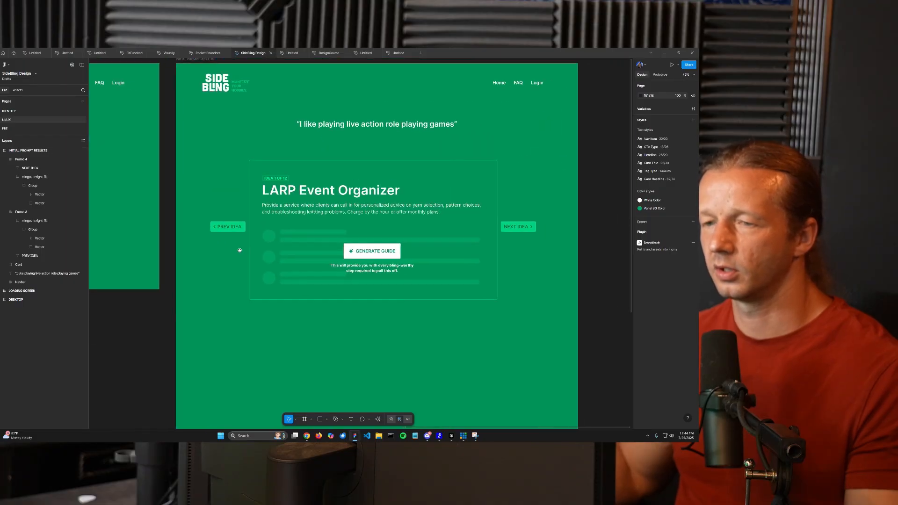
{"action": "scroll", "coordinate": [391, 273], "scroll_direction": "up", "scroll_amount": 1}
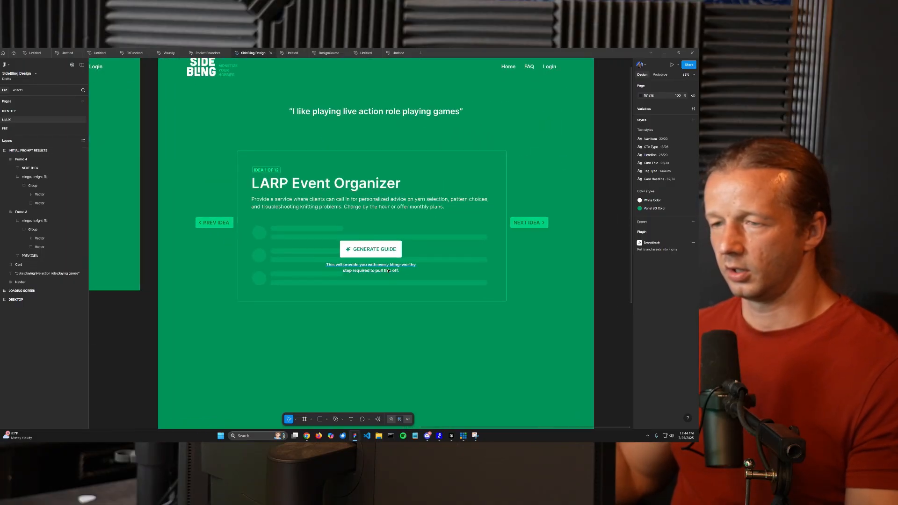
{"action": "left_click", "coordinate": [534, 226]}
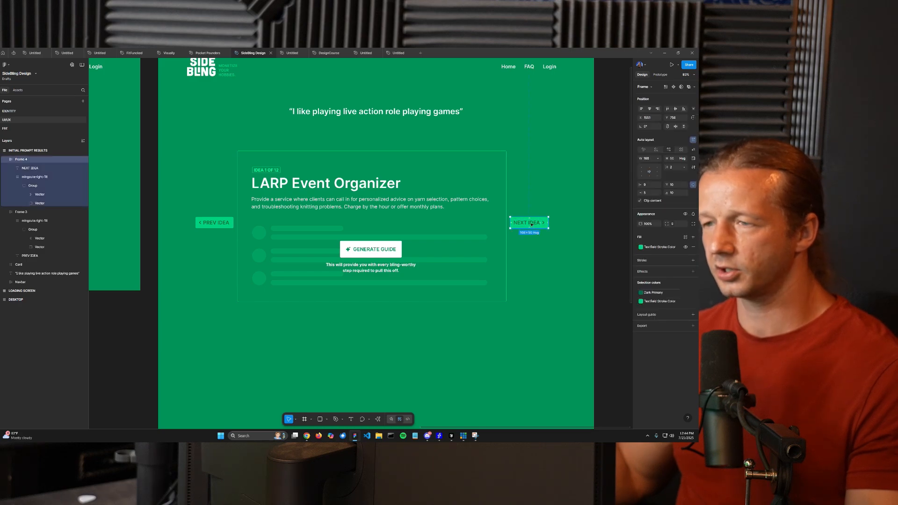
{"action": "left_click", "coordinate": [214, 223], "text": "shift"}
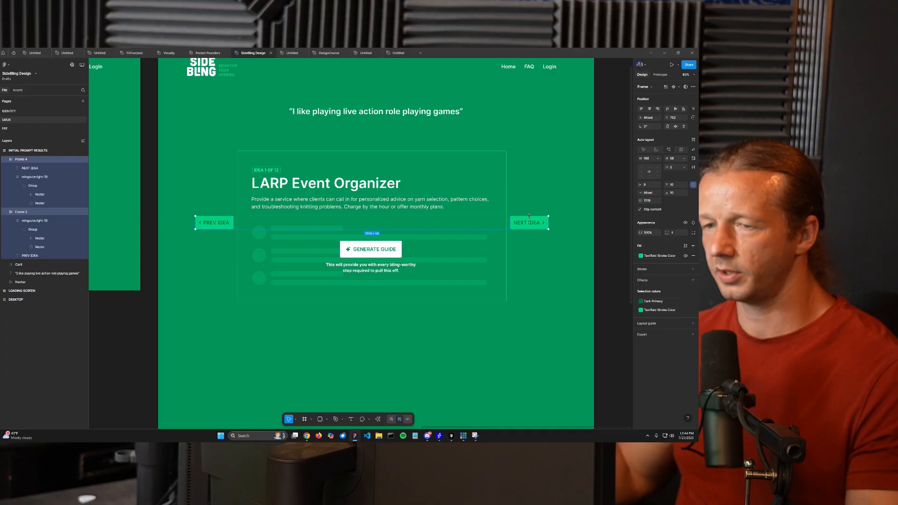
{"action": "left_click", "coordinate": [545, 225]}
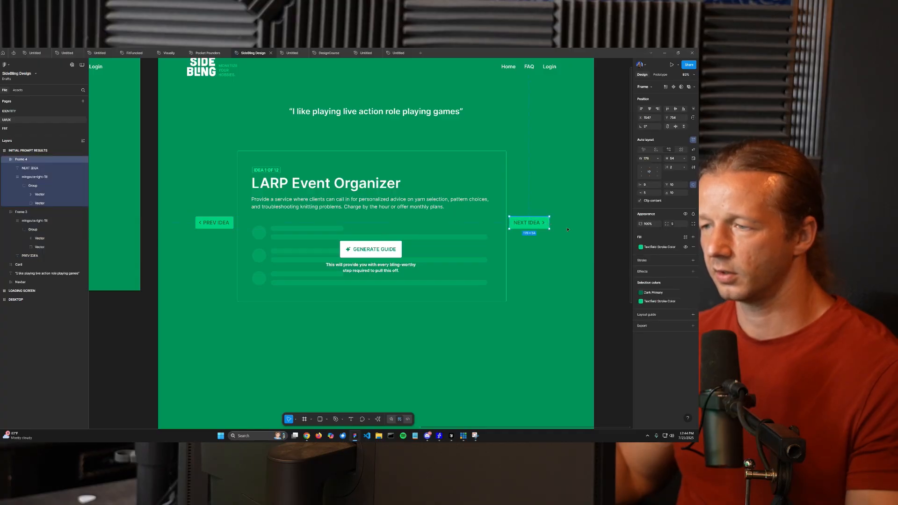
{"action": "left_click", "coordinate": [199, 224]}
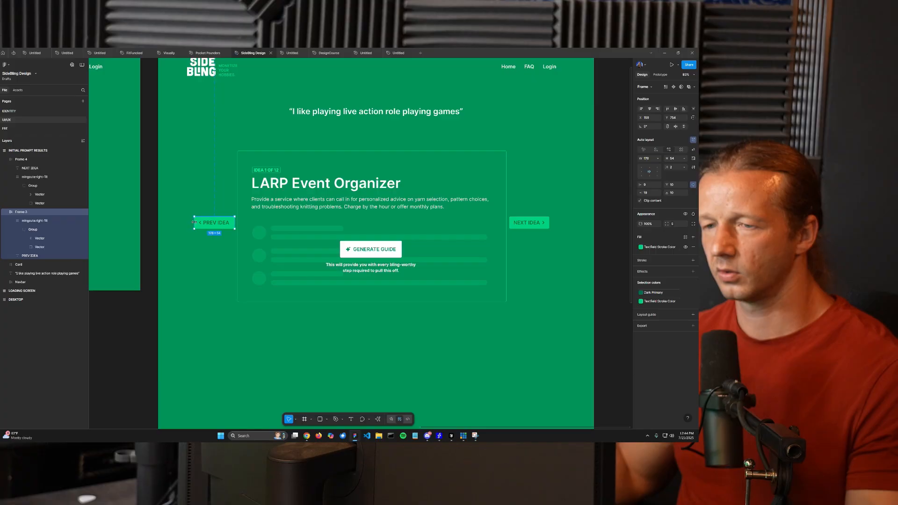
{"action": "left_click", "coordinate": [203, 257]}
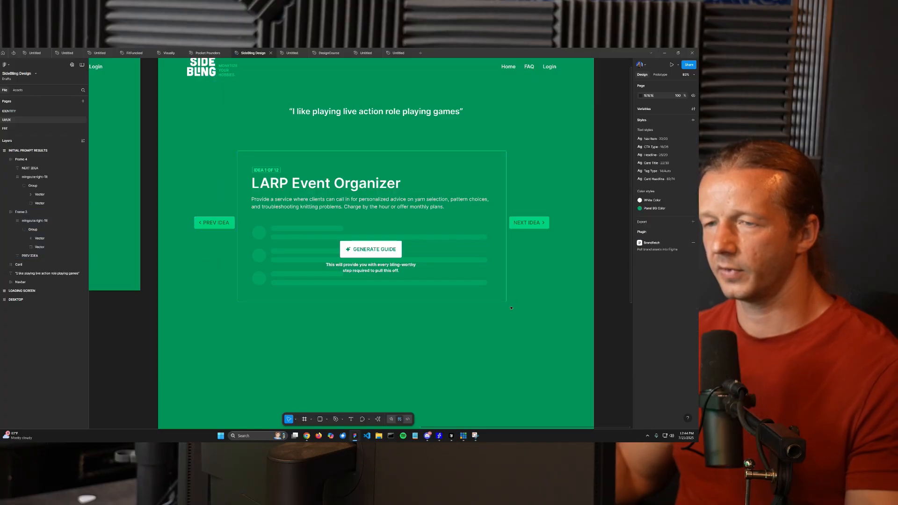
- Select the PREV IDEA and NEXT IDEA buttons together and shift them slightly upward to about Y 752
{"action": "scroll", "coordinate": [481, 344], "scroll_direction": "up", "scroll_amount": 2}
{"action": "left_click", "coordinate": [216, 251]}
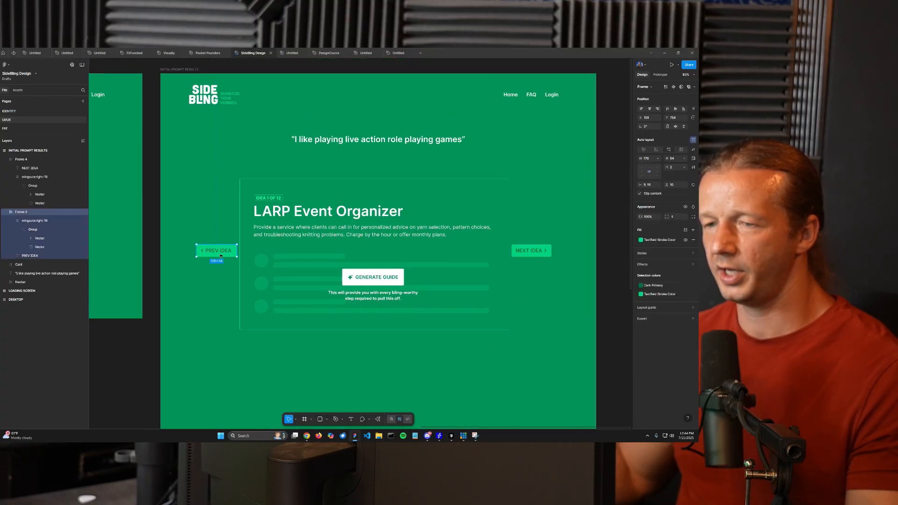
{"action": "left_click", "coordinate": [530, 250]}
{"action": "left_click", "coordinate": [530, 223]}
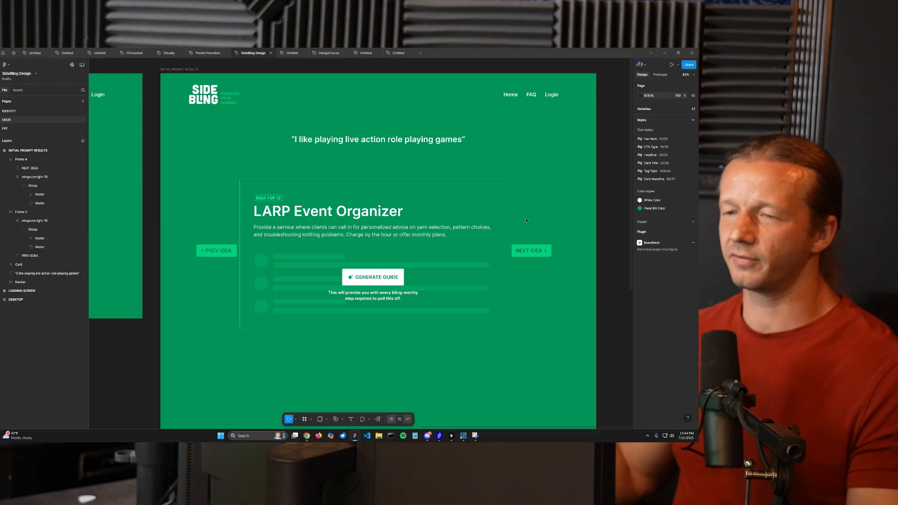
{"action": "left_click", "coordinate": [216, 253]}
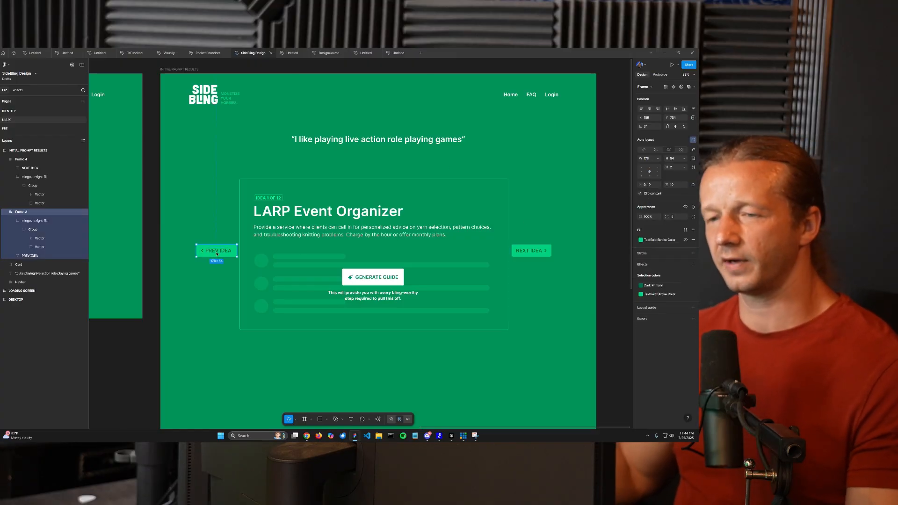
{"action": "left_click", "coordinate": [531, 252], "text": "shift"}
{"action": "left_click_drag", "start_coordinate": [522, 251], "coordinate": [524, 251]}
{"action": "key", "text": "Escape"}
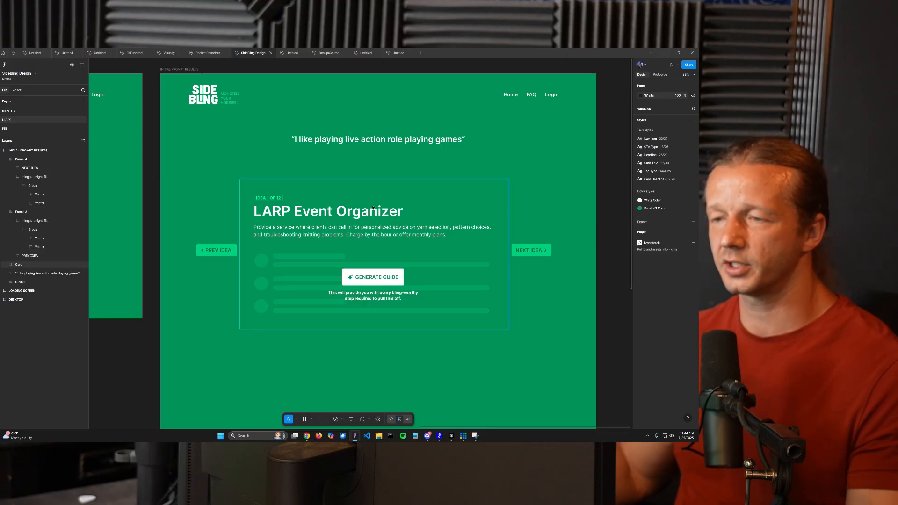
{"action": "left_click", "coordinate": [285, 219]}
{"action": "key", "text": "Escape"}
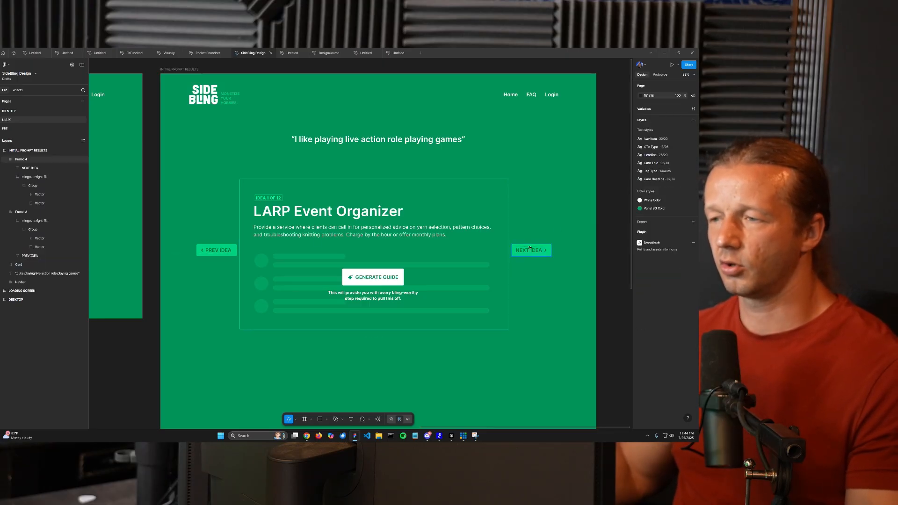
{"action": "left_click", "coordinate": [529, 250]}
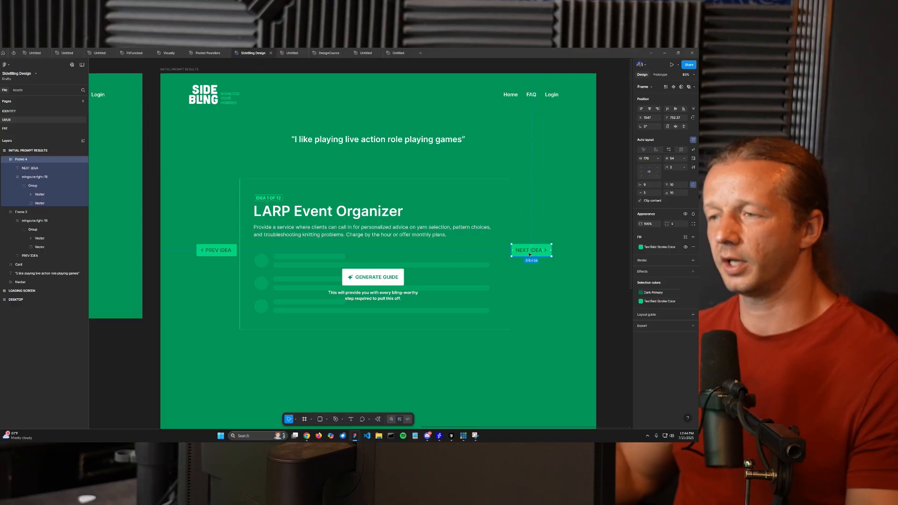
{"action": "left_click", "coordinate": [216, 250]}
{"action": "left_click", "coordinate": [202, 206]}
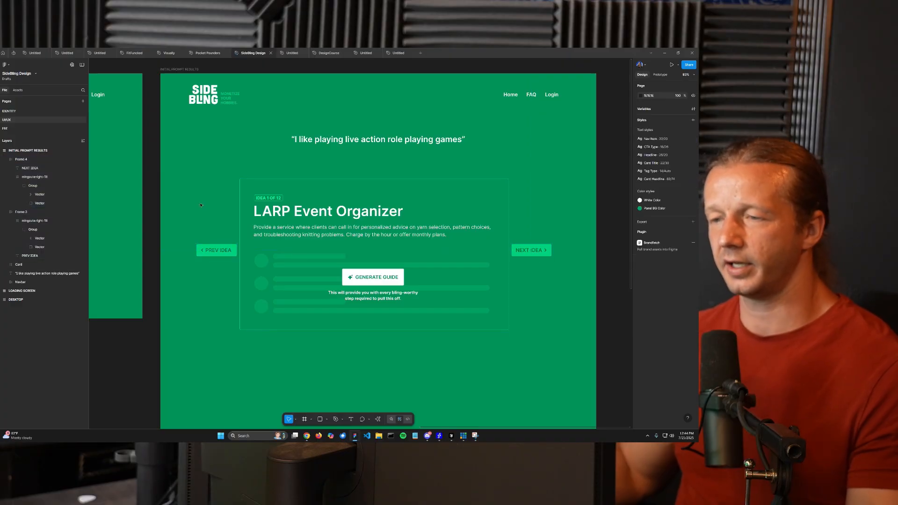
{"action": "left_click_drag", "start_coordinate": [210, 206], "coordinate": [506, 290]}
{"action": "scroll", "coordinate": [189, 190], "scroll_direction": "down", "scroll_amount": 5}
{"action": "left_click", "coordinate": [256, 136]}
{"action": "scroll", "coordinate": [275, 187], "scroll_direction": "up", "scroll_amount": 3}
{"action": "left_click_drag", "start_coordinate": [435, 220], "coordinate": [434, 211]}
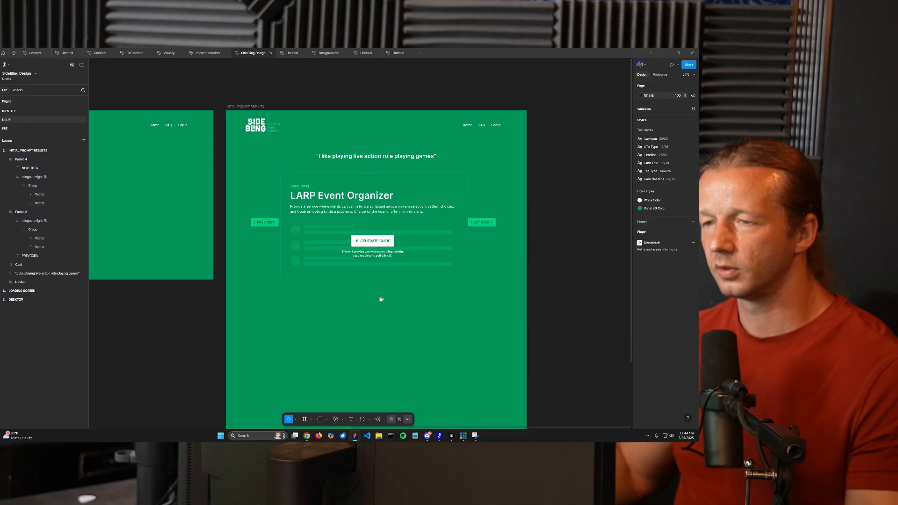
- Shorten the INITIAL PROMPT RESULTS frame from its bottom edge to a height of about 1322
{"action": "scroll", "coordinate": [381, 301], "scroll_direction": "down", "scroll_amount": 1}
{"action": "scroll", "coordinate": [343, 243], "scroll_direction": "down", "scroll_amount": 3}
{"action": "left_click", "coordinate": [284, 156]}
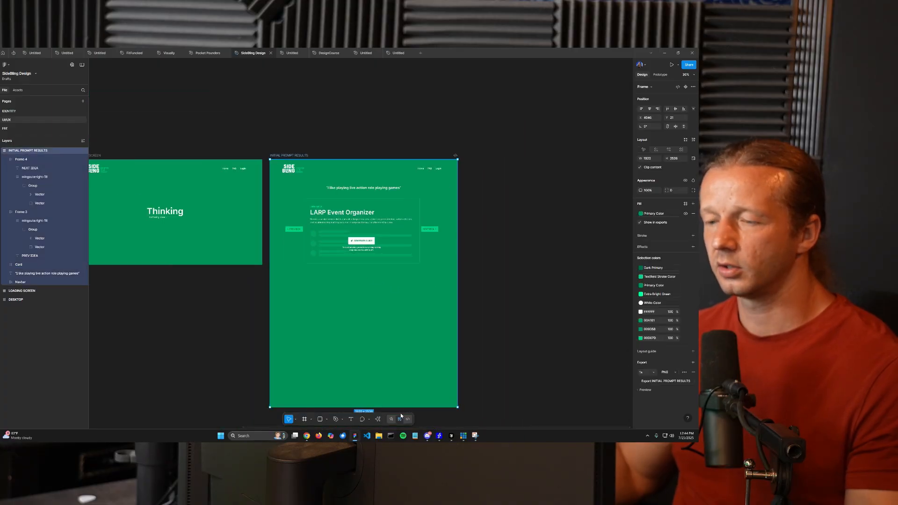
{"action": "left_click_drag", "start_coordinate": [401, 407], "coordinate": [397, 291]}
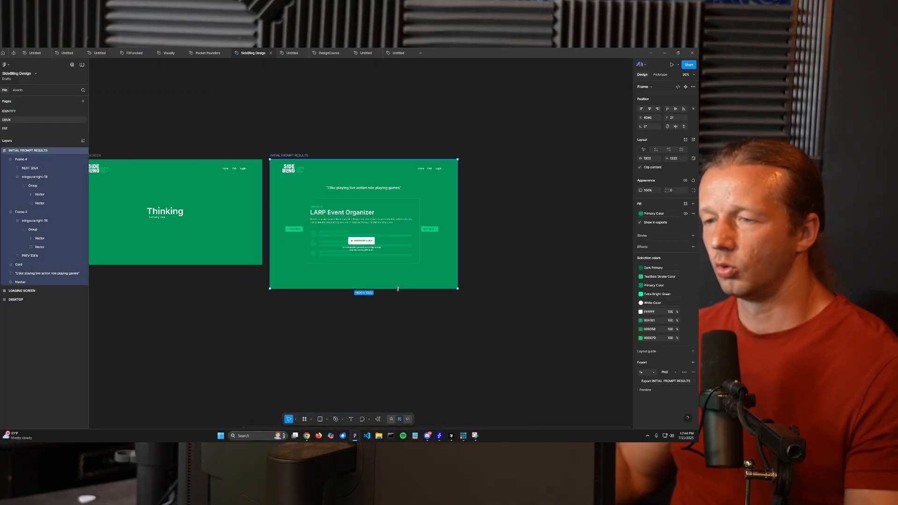
{"action": "scroll", "coordinate": [365, 236], "scroll_direction": "up", "scroll_amount": 5}
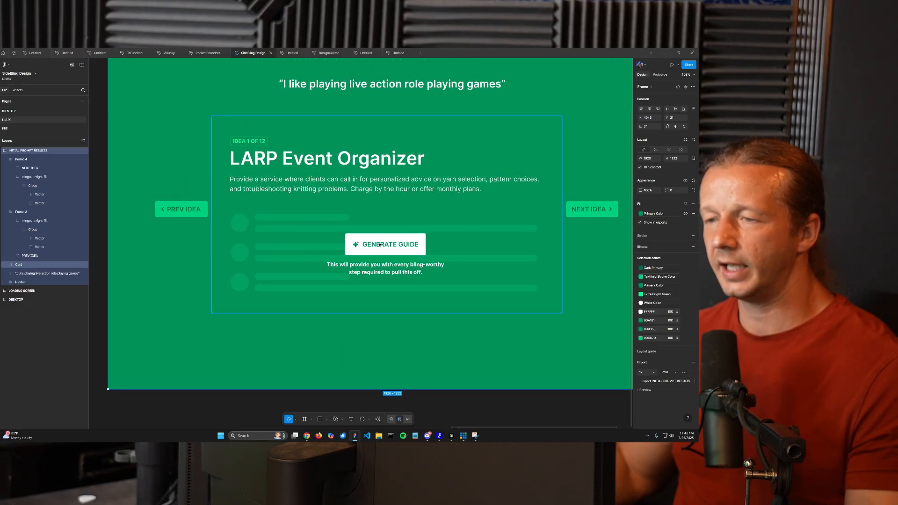
{"action": "left_click", "coordinate": [376, 246]}
{"action": "left_click", "coordinate": [386, 244]}
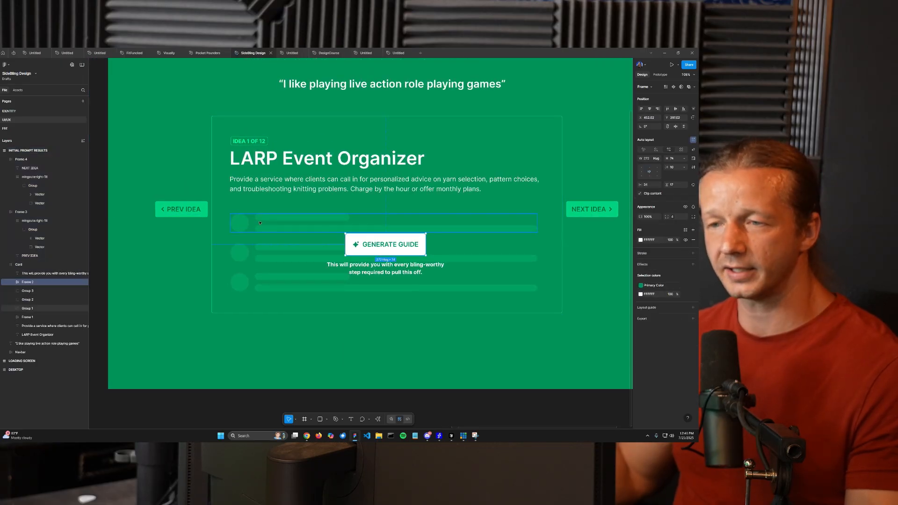
{"action": "left_click", "coordinate": [395, 345]}
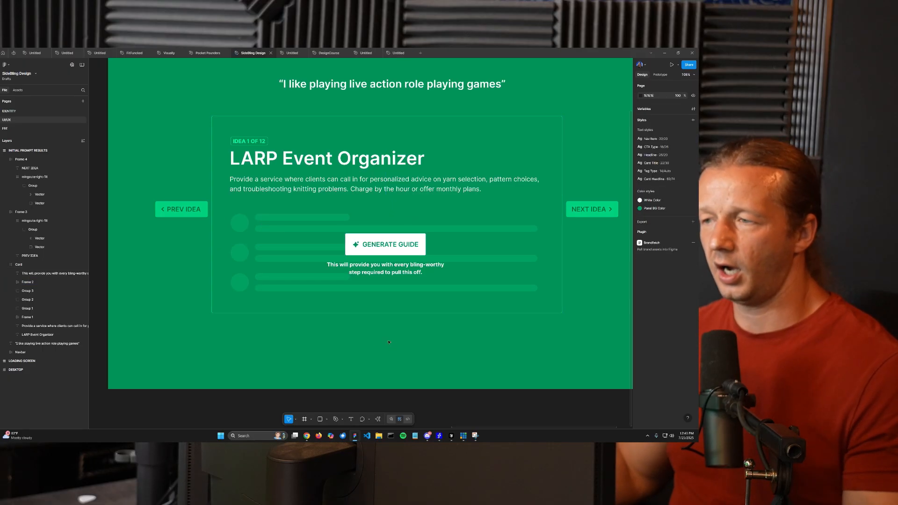
{"action": "left_click_drag", "start_coordinate": [404, 334], "coordinate": [383, 360]}
{"action": "scroll", "coordinate": [383, 360], "scroll_direction": "down", "scroll_amount": 5}
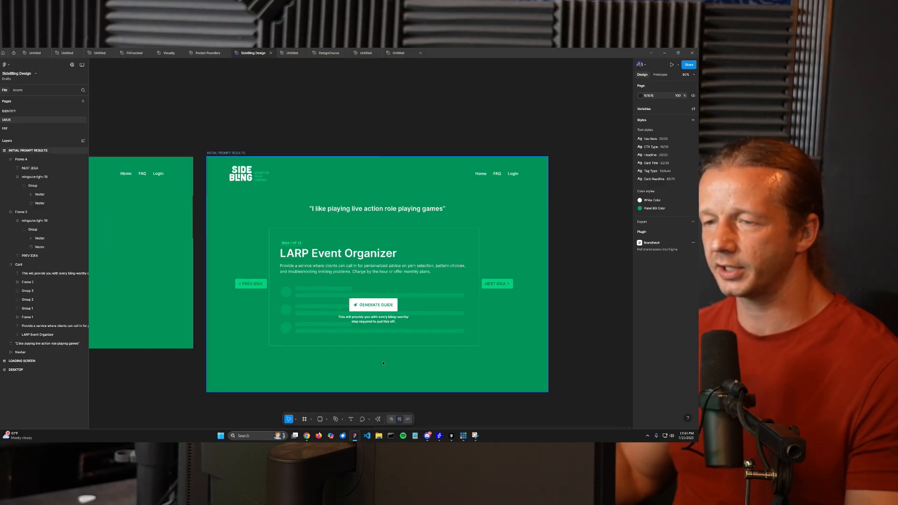
{"action": "scroll", "coordinate": [413, 345], "scroll_direction": "up", "scroll_amount": 3}
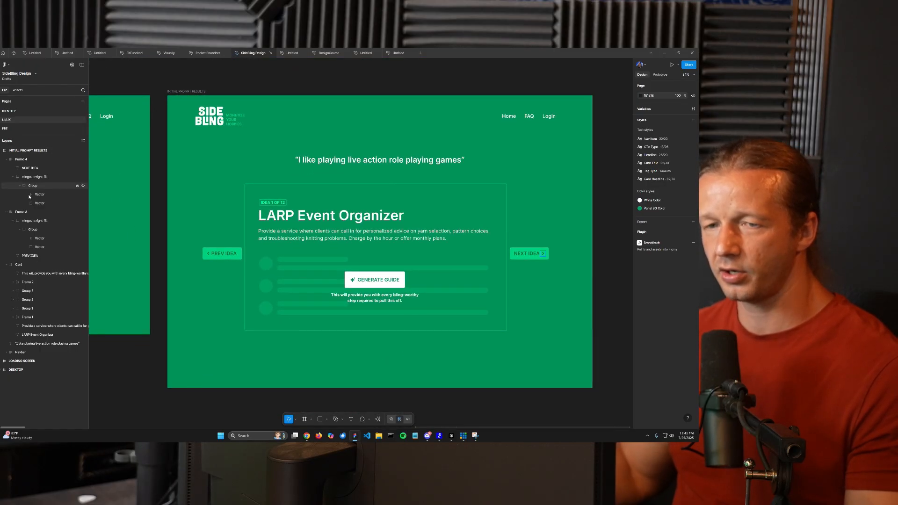
- Collapse the layer trees of the PREV IDEA and NEXT IDEA buttons and the Card, and select the Card
{"action": "left_click", "coordinate": [6, 211]}
{"action": "left_click", "coordinate": [6, 160]}
{"action": "left_click", "coordinate": [8, 178]}
{"action": "left_click", "coordinate": [384, 219]}
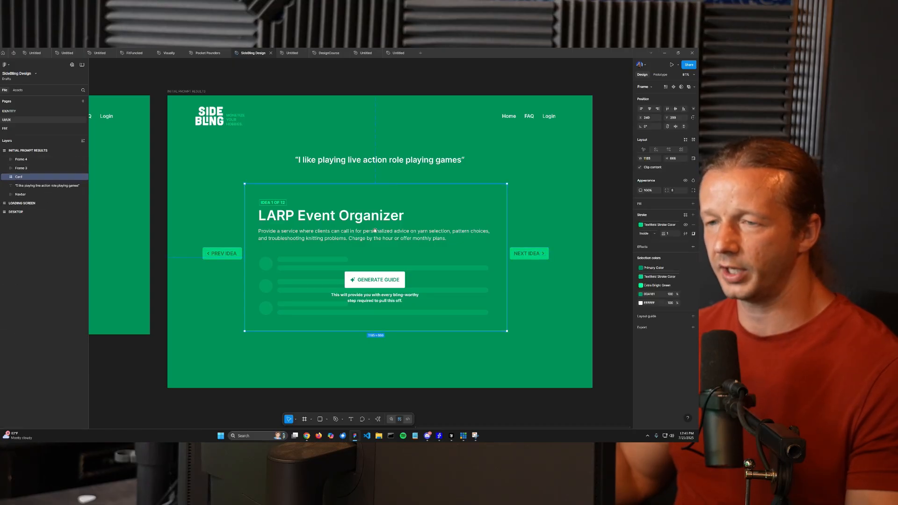
{"action": "scroll", "coordinate": [381, 218], "scroll_direction": "down", "scroll_amount": 1}
{"action": "scroll", "coordinate": [367, 208], "scroll_direction": "up", "scroll_amount": 3, "text": "ctrl"}
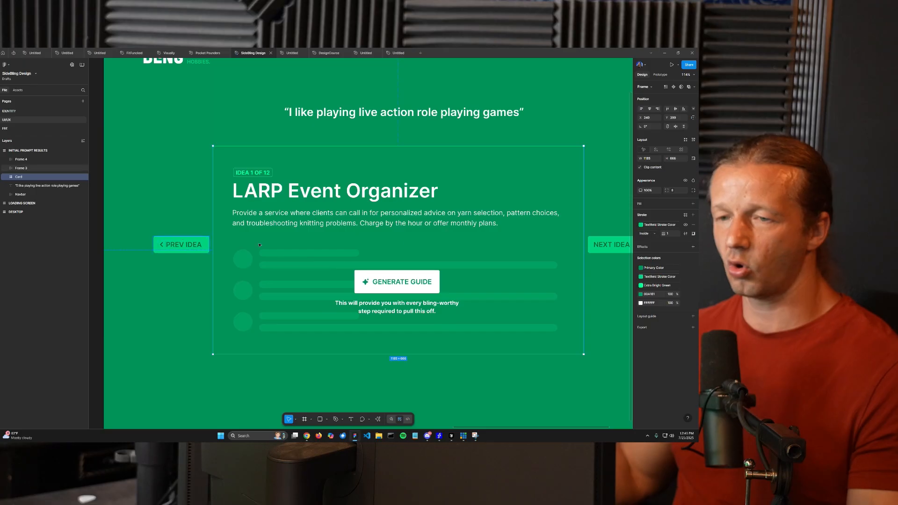
{"action": "left_click", "coordinate": [182, 245]}
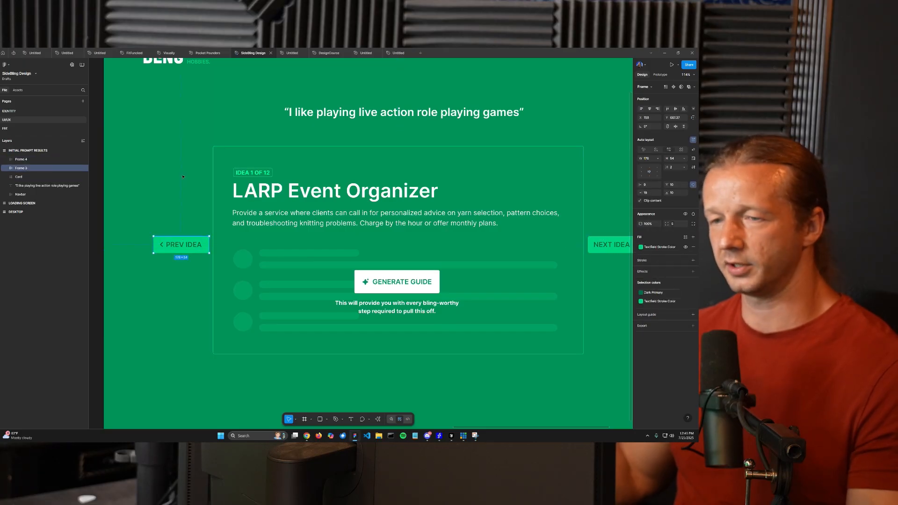
{"action": "left_click", "coordinate": [413, 187]}
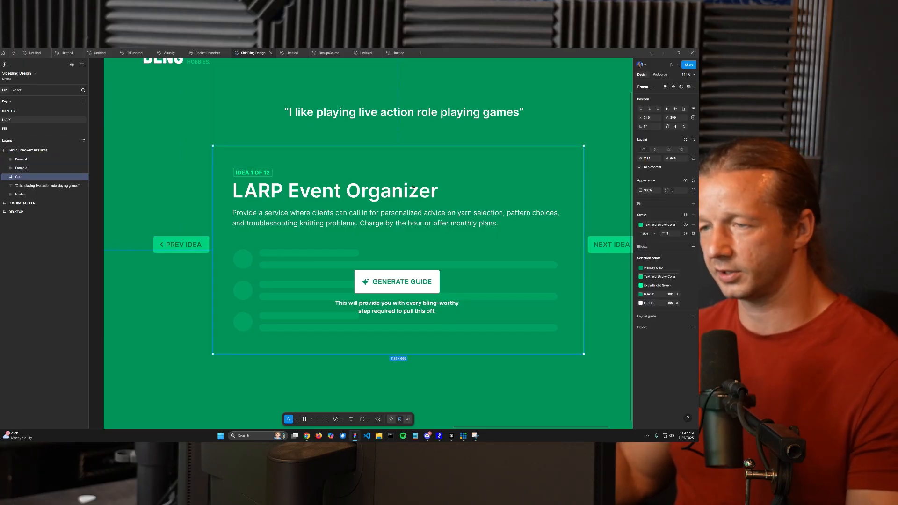
{"action": "left_click", "coordinate": [604, 244]}
{"action": "left_click", "coordinate": [597, 206]}
{"action": "left_click_drag", "start_coordinate": [597, 207], "coordinate": [554, 200]}
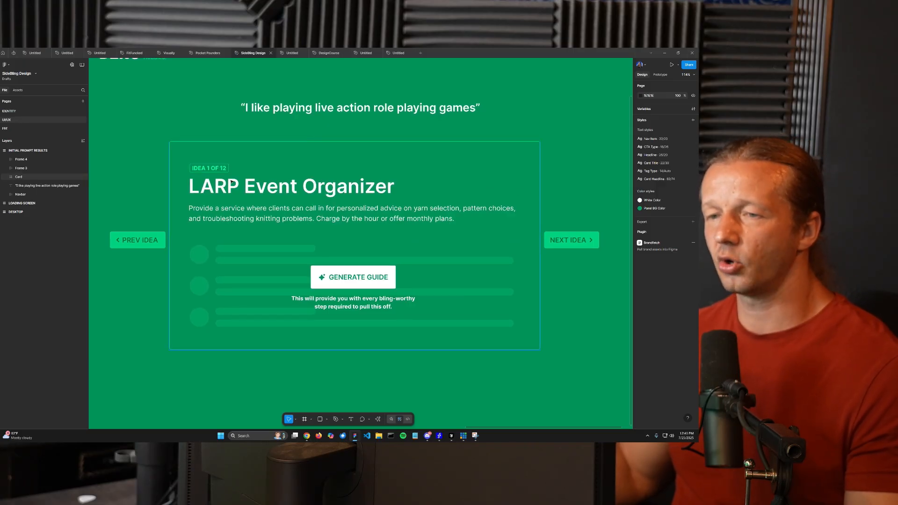
- Rename the frame around the IDEA 1 OF 12 label in the Card as Step Tag
{"action": "left_click", "coordinate": [216, 174]}
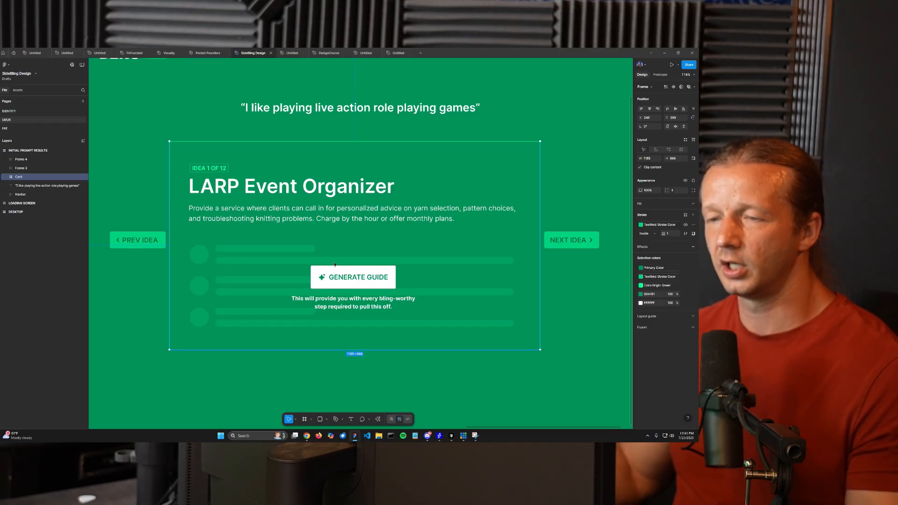
{"action": "left_click", "coordinate": [212, 172]}
{"action": "left_click", "coordinate": [238, 185]}
{"action": "left_click", "coordinate": [234, 167]}
{"action": "double_click", "coordinate": [222, 171]}
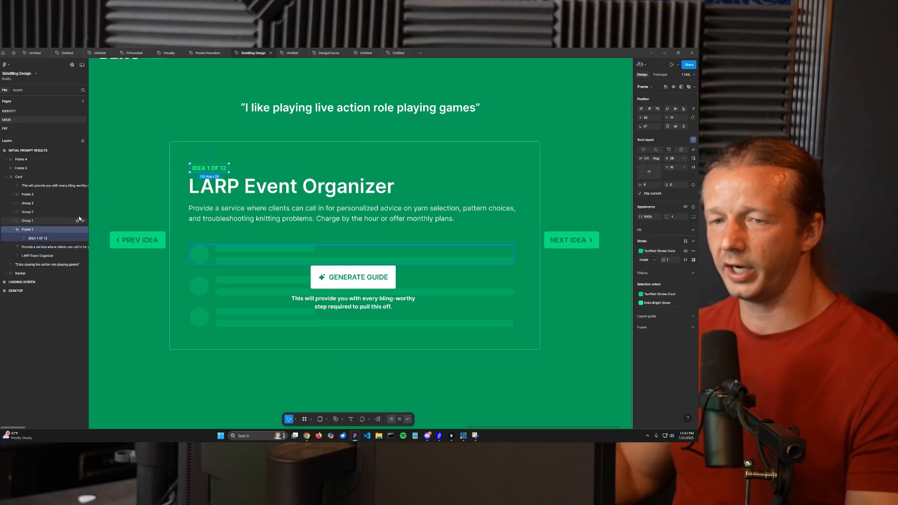
{"action": "double_click", "coordinate": [28, 230]}
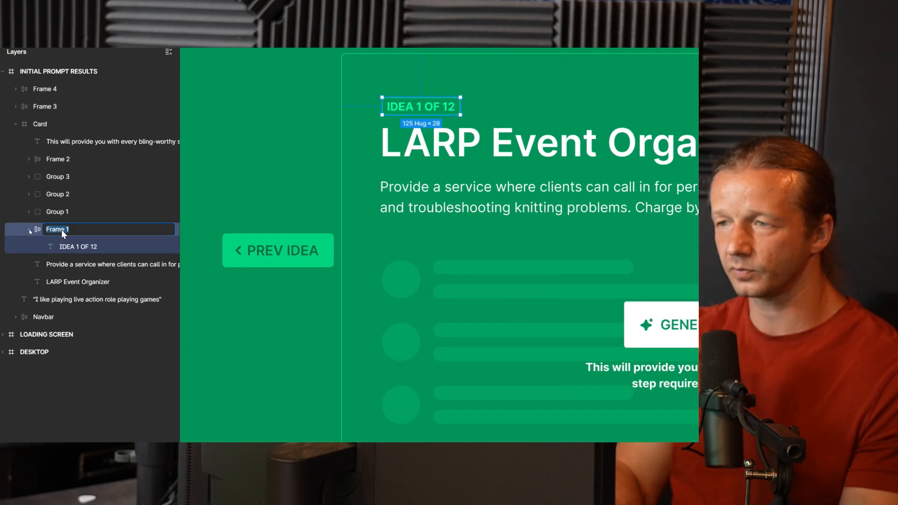
{"action": "type", "text": "Step Tag"}
{"action": "key", "text": "Return"}
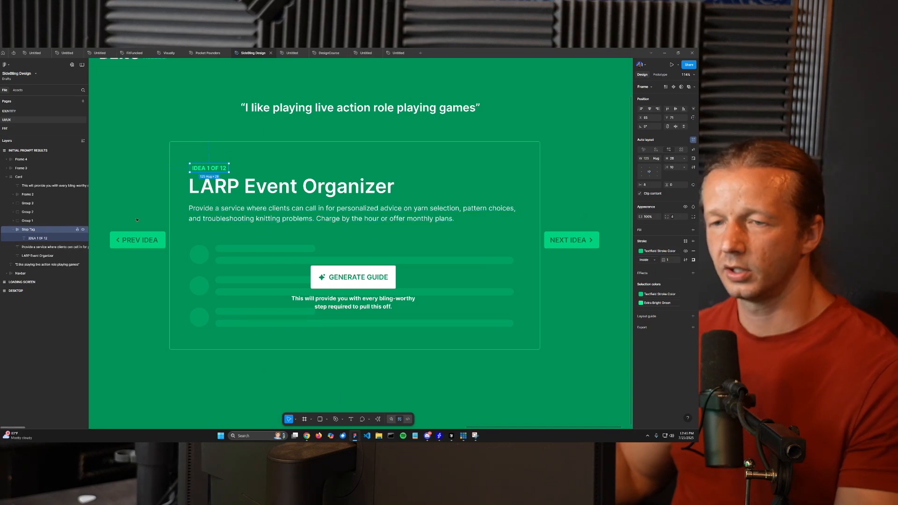
- Rename the LARP Event Organizer text layer as Idea Title
{"action": "left_click", "coordinate": [240, 189]}
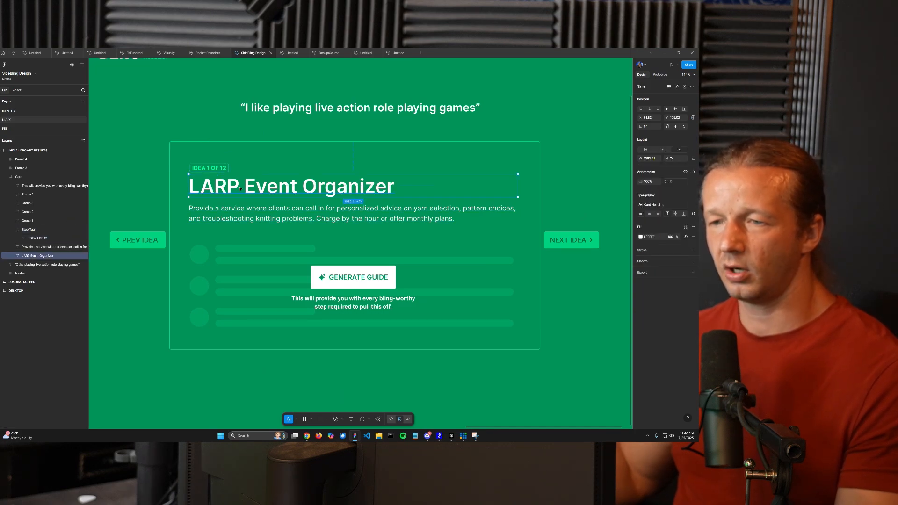
{"action": "double_click", "coordinate": [31, 256]}
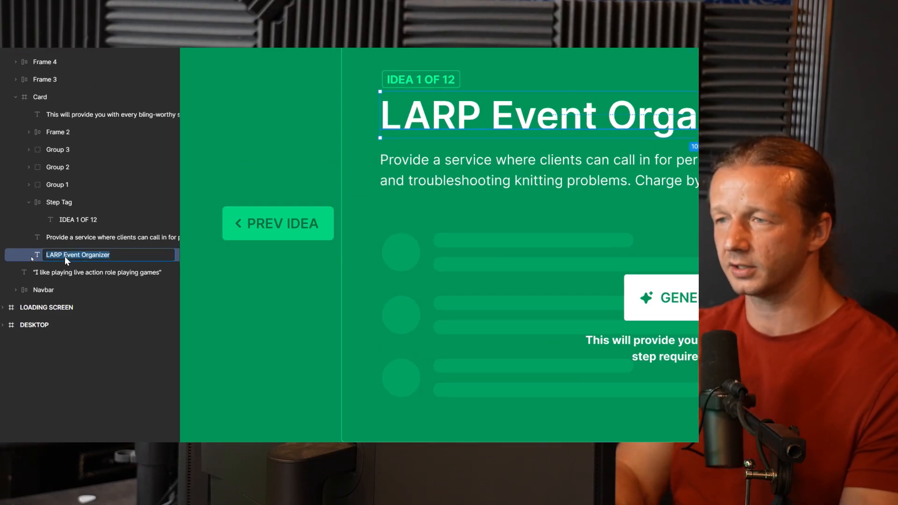
{"action": "type", "text": "Idea Title"}
{"action": "key", "text": "Return"}
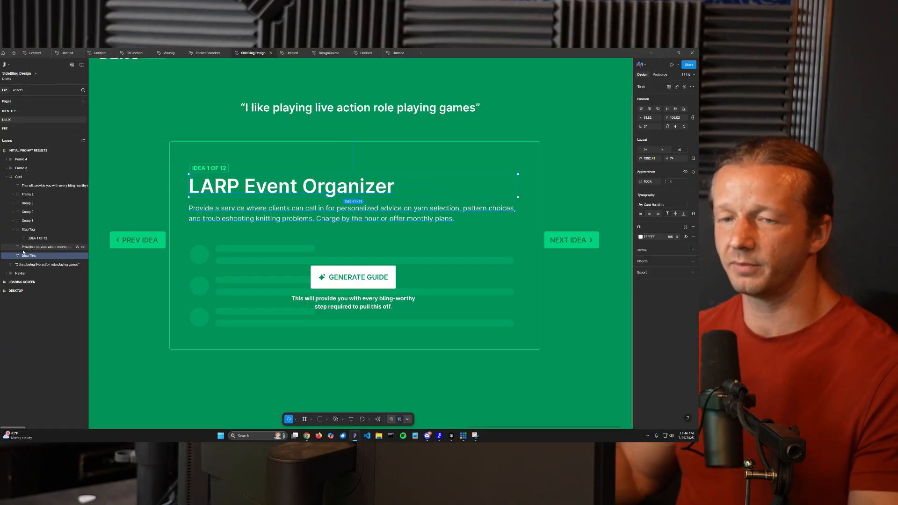
- Rename the paragraph text layer below the idea title as Card Description
{"action": "left_click", "coordinate": [219, 218]}
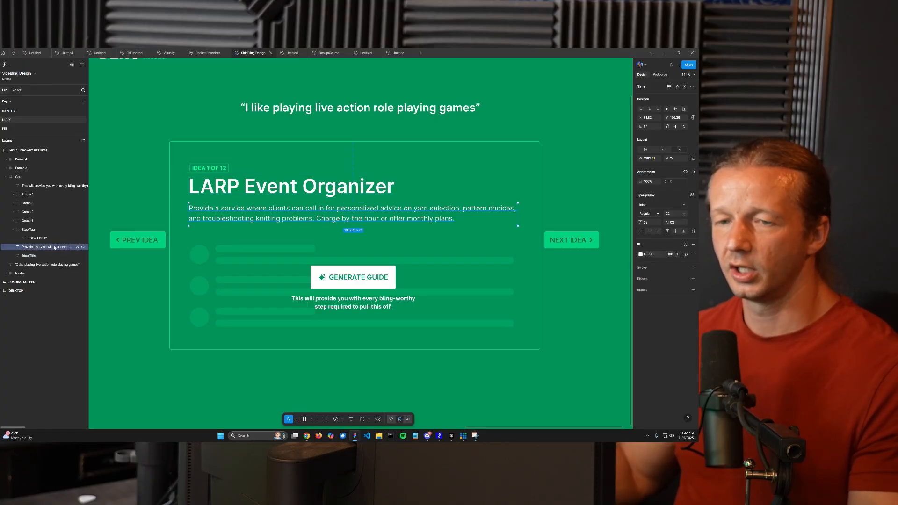
{"action": "double_click", "coordinate": [32, 245]}
{"action": "type", "text": "Card Description"}
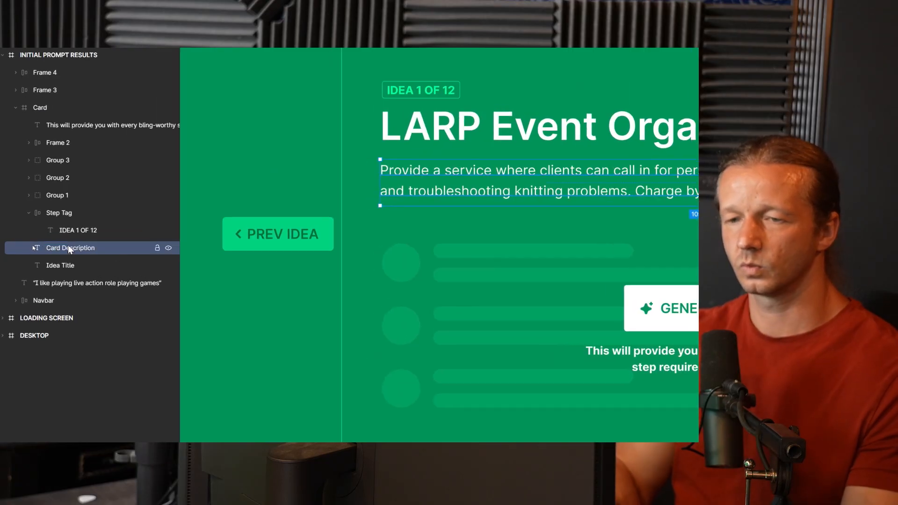
{"action": "key", "text": "Return"}
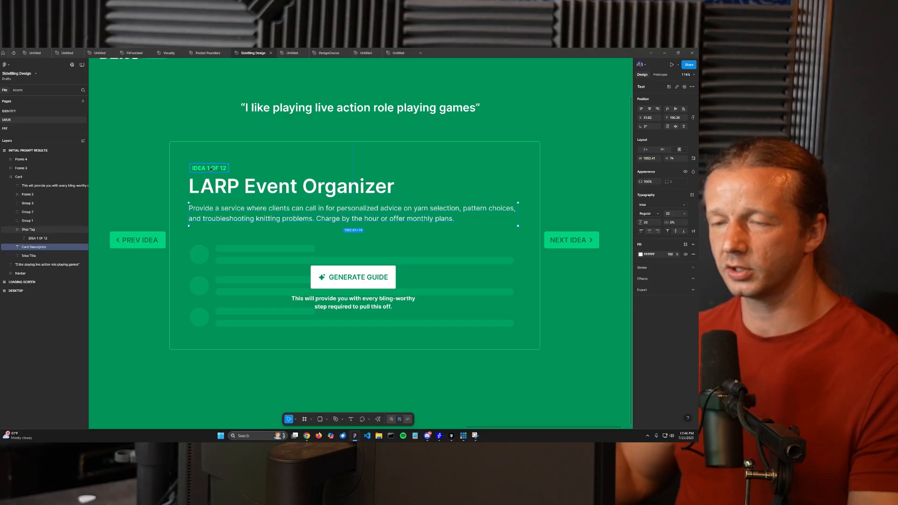
- Examine the alignment and spacing between the Step Tag and the Idea Title up close
{"action": "left_click", "coordinate": [211, 168]}
{"action": "left_click", "coordinate": [218, 188], "text": "shift"}
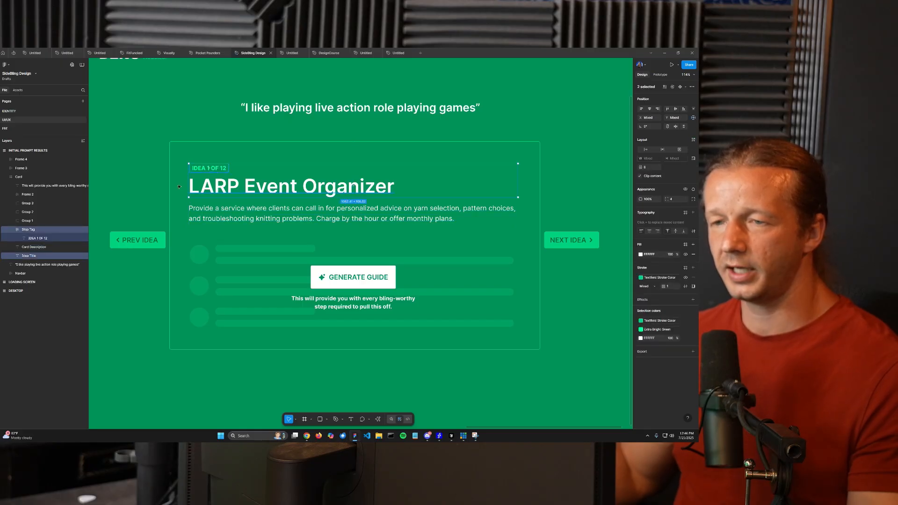
{"action": "scroll", "coordinate": [186, 187], "scroll_direction": "up", "scroll_amount": 5}
{"action": "left_click", "coordinate": [136, 170]}
{"action": "scroll", "coordinate": [211, 173], "scroll_direction": "left", "scroll_amount": 2}
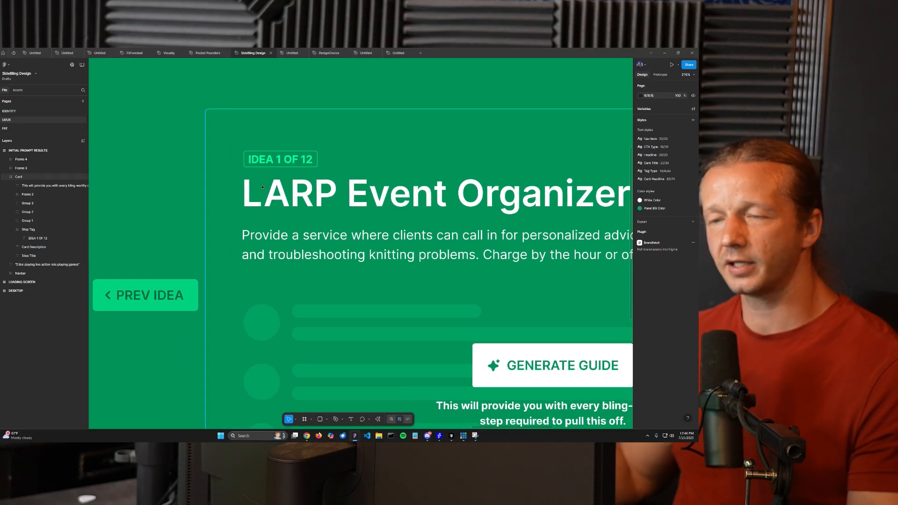
{"action": "scroll", "coordinate": [259, 188], "scroll_direction": "up", "scroll_amount": 2}
{"action": "left_click", "coordinate": [286, 150]}
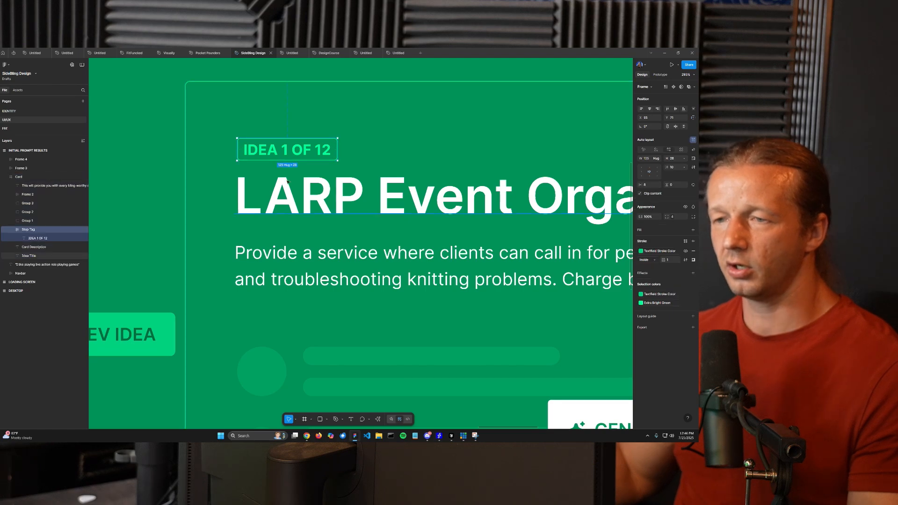
{"action": "left_click", "coordinate": [287, 174], "text": "shift"}
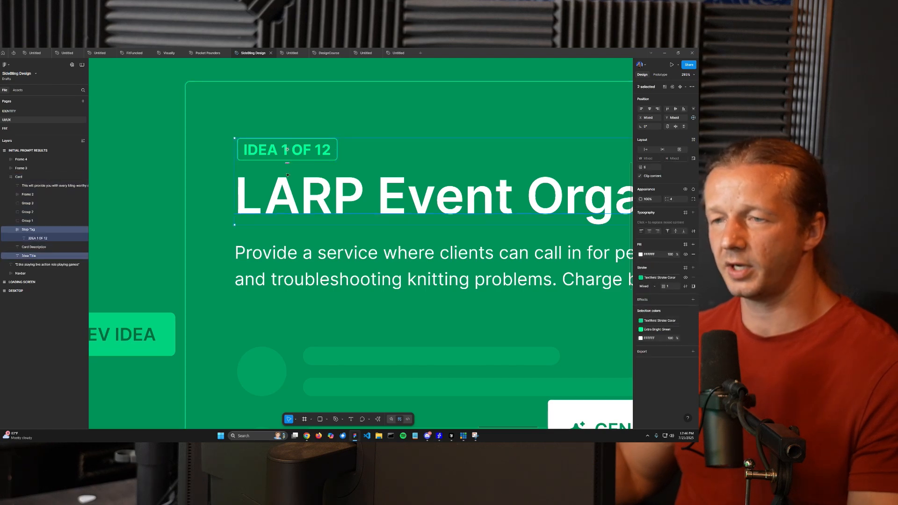
{"action": "left_click", "coordinate": [288, 198]}
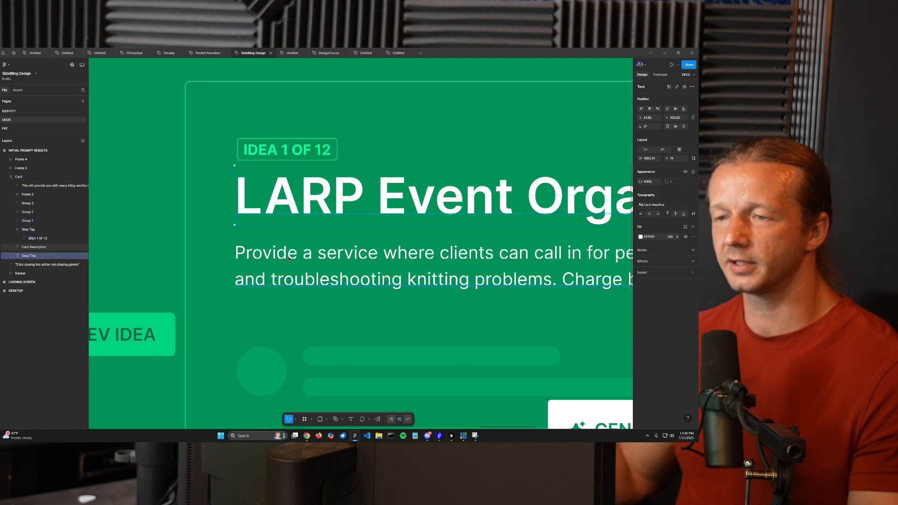
{"action": "left_click", "coordinate": [291, 152]}
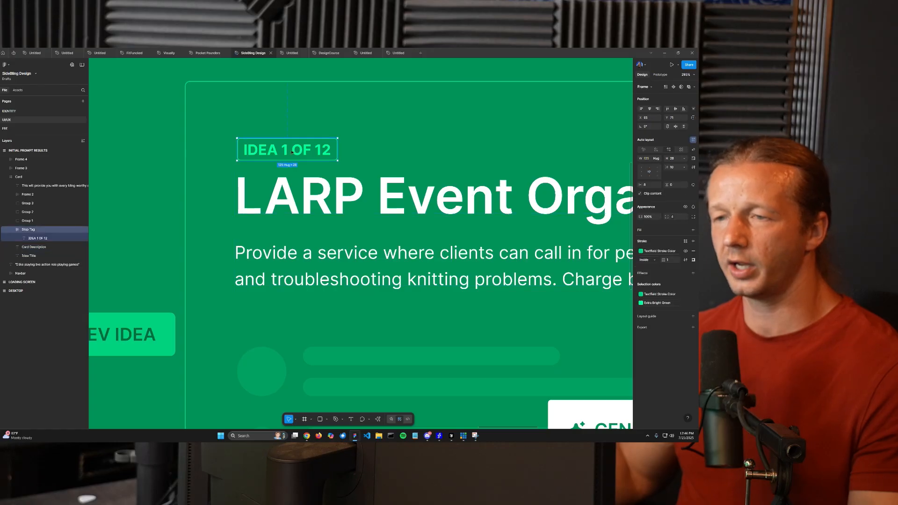
{"action": "left_click", "coordinate": [305, 192], "text": "shift"}
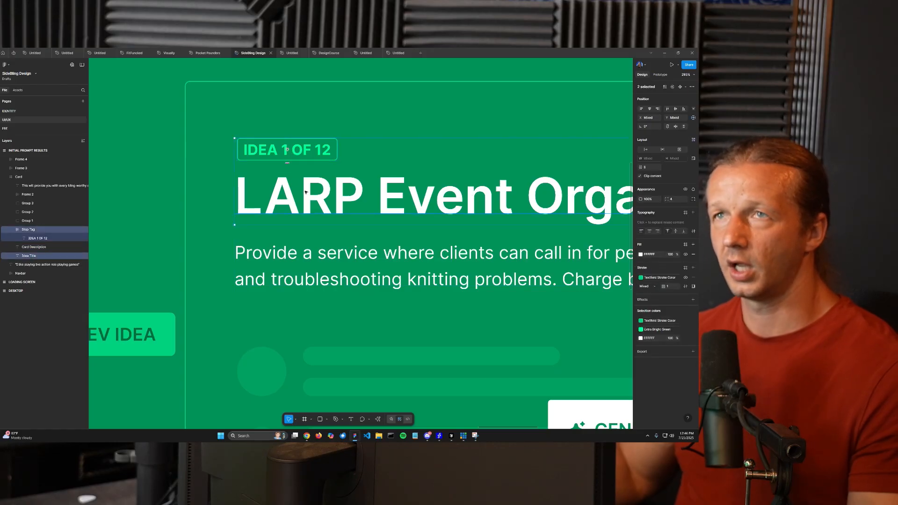
{"action": "left_click_drag", "start_coordinate": [305, 192], "coordinate": [214, 208]}
- Combine the Step Tag and the Idea Title into one vertical auto layout frame
{"action": "left_click", "coordinate": [223, 183]}
{"action": "left_click", "coordinate": [224, 168]}
{"action": "left_click", "coordinate": [259, 211], "text": "shift"}
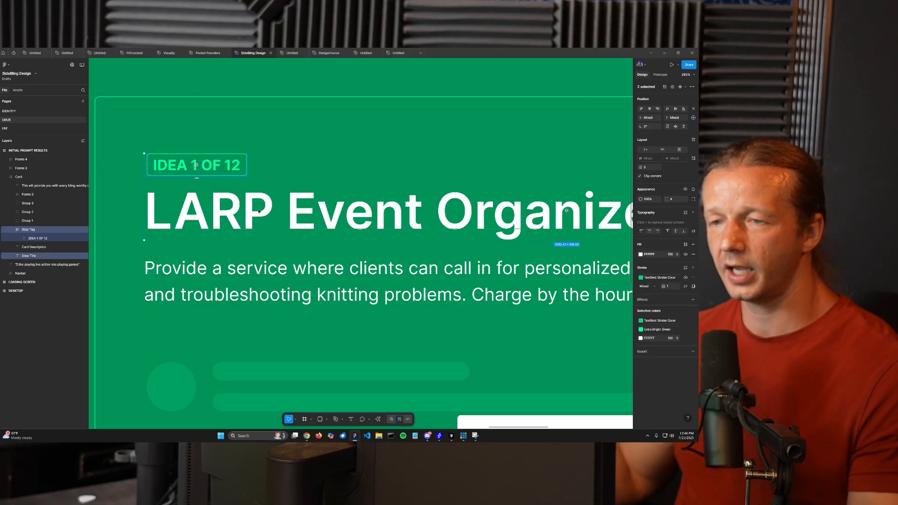
{"action": "left_click", "coordinate": [692, 140]}
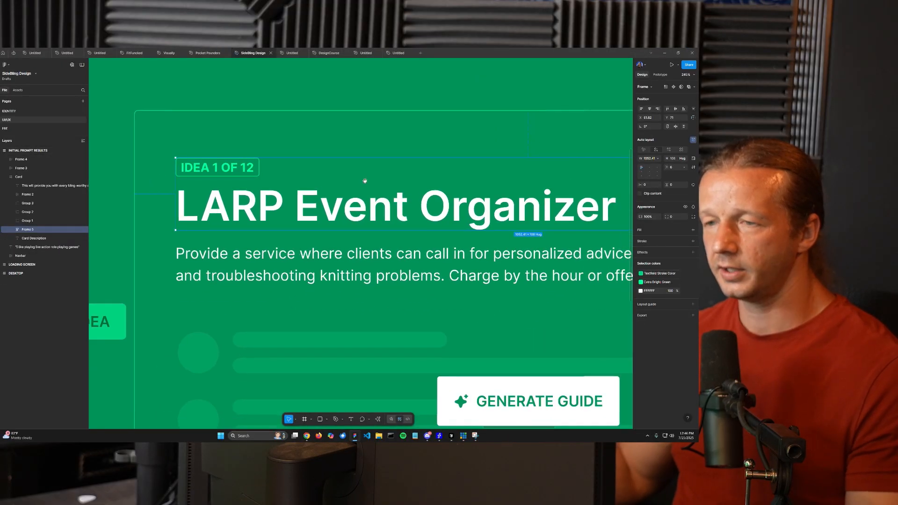
- Wrap the tag-and-title frame together with the Card Description in an outer vertical auto layout
{"action": "scroll", "coordinate": [365, 181], "scroll_direction": "down", "scroll_amount": 5}
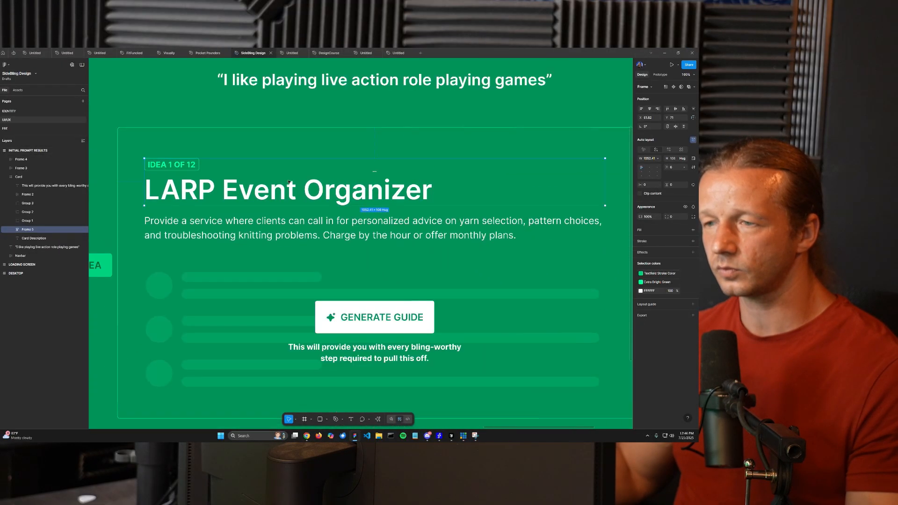
{"action": "scroll", "coordinate": [288, 182], "scroll_direction": "down", "scroll_amount": 1}
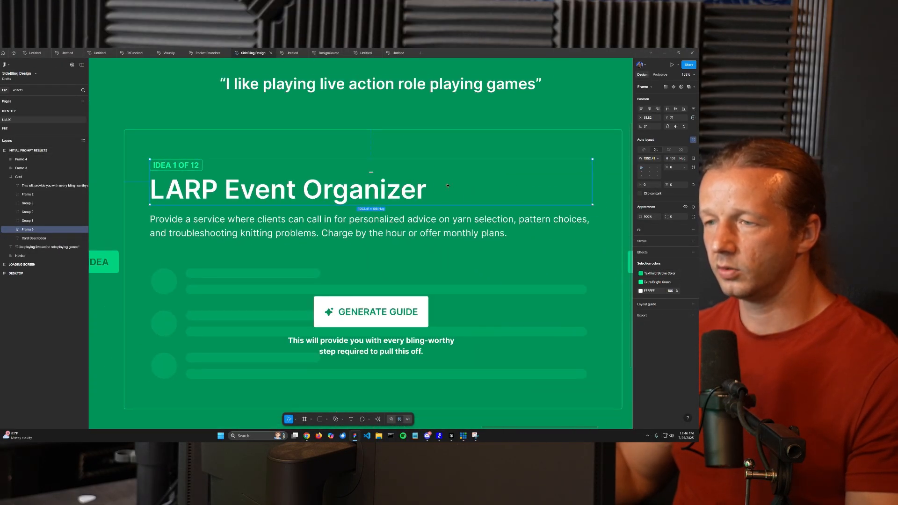
{"action": "left_click", "coordinate": [371, 229], "text": "shift"}
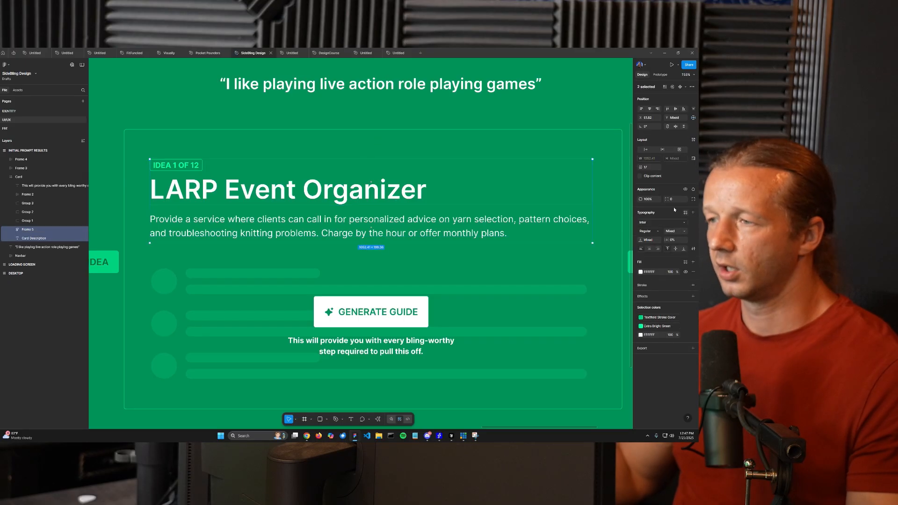
{"action": "key", "text": "shift+a"}
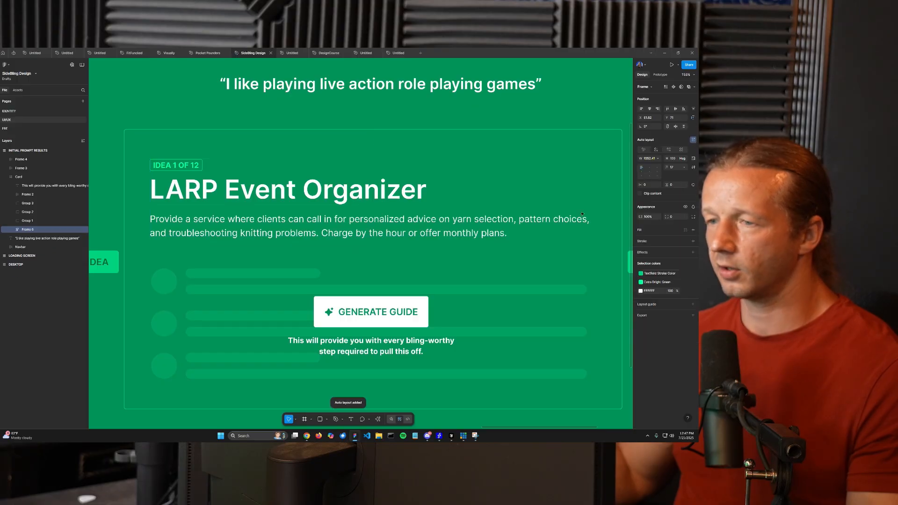
- Check the gap above the Card Description in the outer auto layout and the tag-to-title gap in the nested one
{"action": "mouse_move", "coordinate": [372, 208]}
{"action": "left_mouse_down"}
{"action": "mouse_move", "coordinate": [373, 234]}
{"action": "mouse_move", "coordinate": [373, 208]}
{"action": "left_mouse_up"}
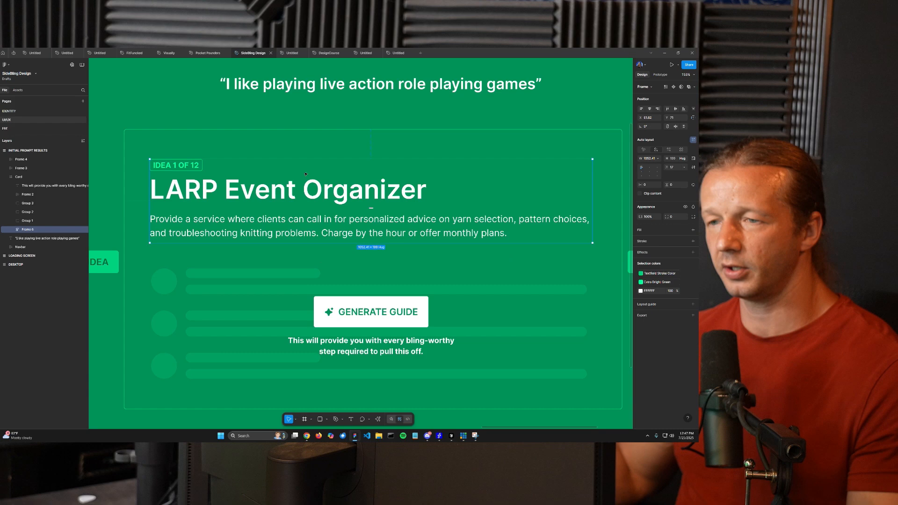
{"action": "double_click", "coordinate": [331, 178]}
{"action": "mouse_move", "coordinate": [371, 172]}
{"action": "left_mouse_down"}
{"action": "mouse_move", "coordinate": [371, 188]}
{"action": "mouse_move", "coordinate": [371, 173]}
{"action": "left_mouse_up"}
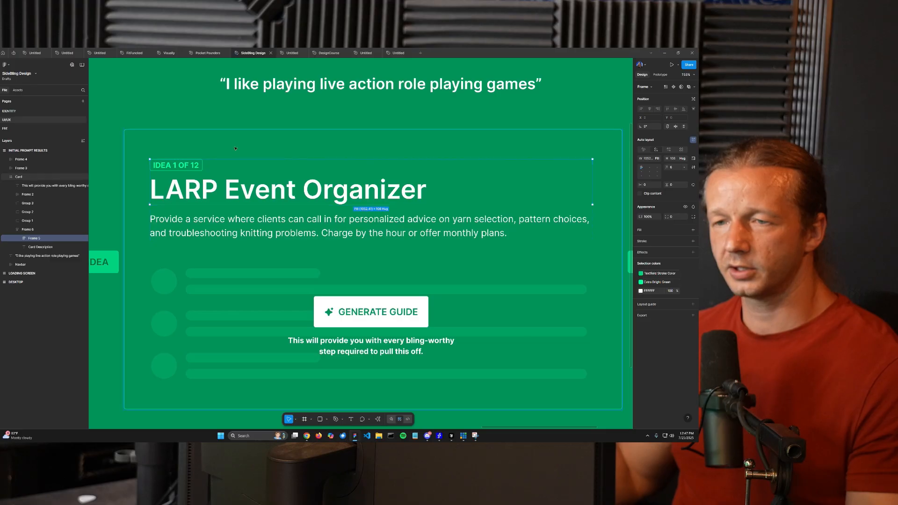
- Examine the three placeholder rows below the Card Description and how they line up within the card
{"action": "double_click", "coordinate": [233, 173]}
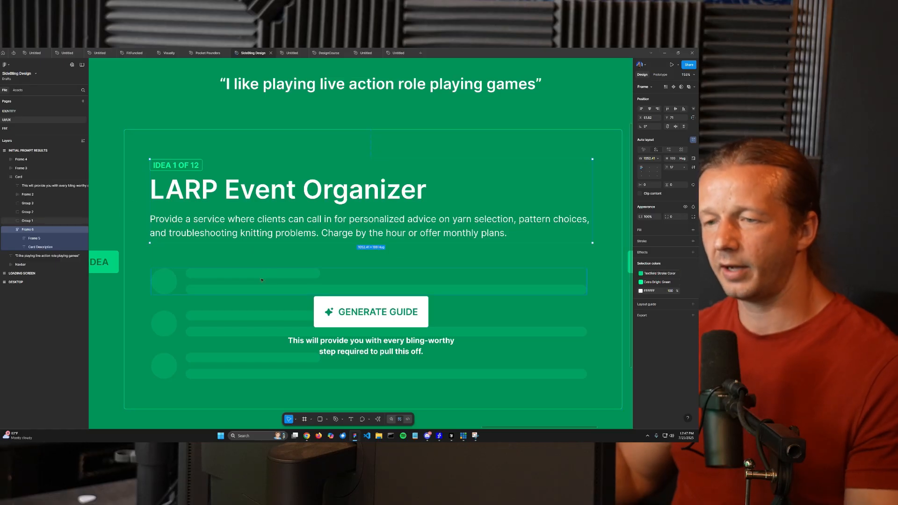
{"action": "left_click", "coordinate": [252, 291]}
{"action": "scroll", "coordinate": [404, 295], "scroll_direction": "down", "scroll_amount": 5, "text": "ctrl"}
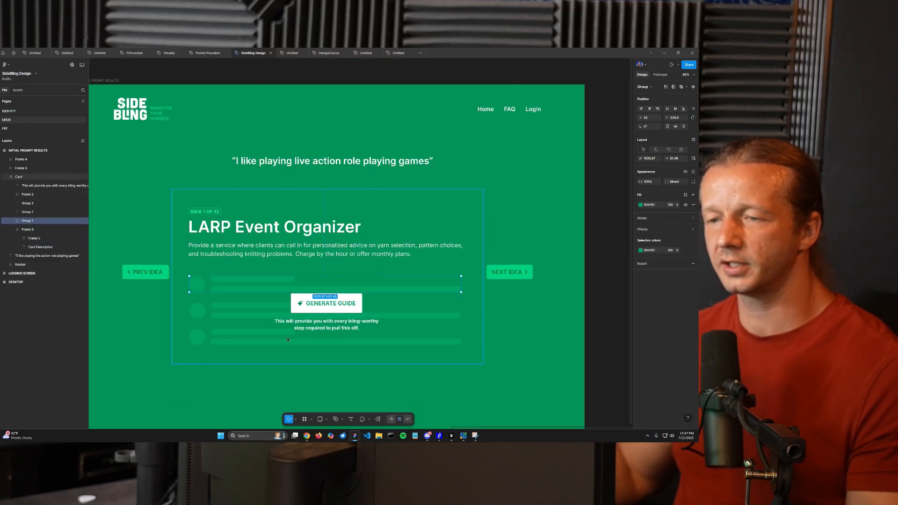
{"action": "scroll", "coordinate": [420, 338], "scroll_direction": "up", "scroll_amount": 5, "text": "ctrl"}
{"action": "scroll", "coordinate": [305, 314], "scroll_direction": "down", "scroll_amount": 1}
{"action": "scroll", "coordinate": [285, 290], "scroll_direction": "down", "scroll_amount": 3}
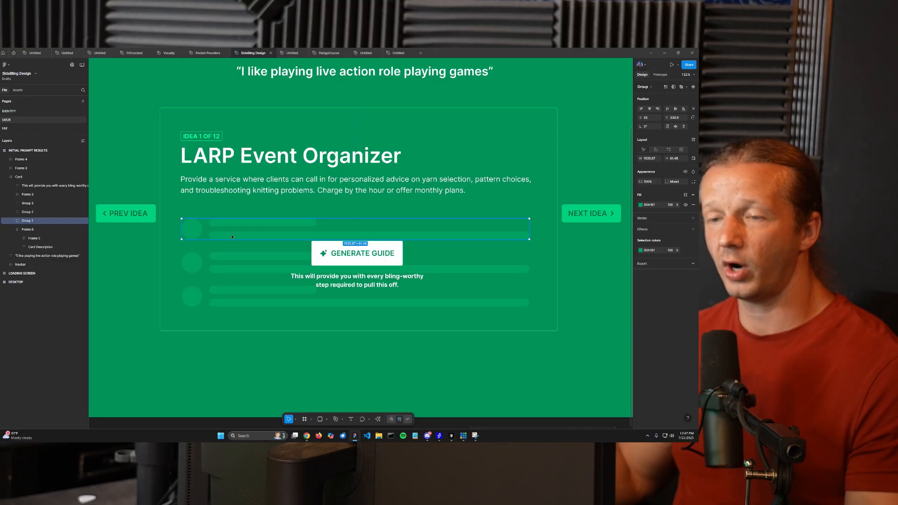
{"action": "left_click", "coordinate": [227, 260], "text": "shift"}
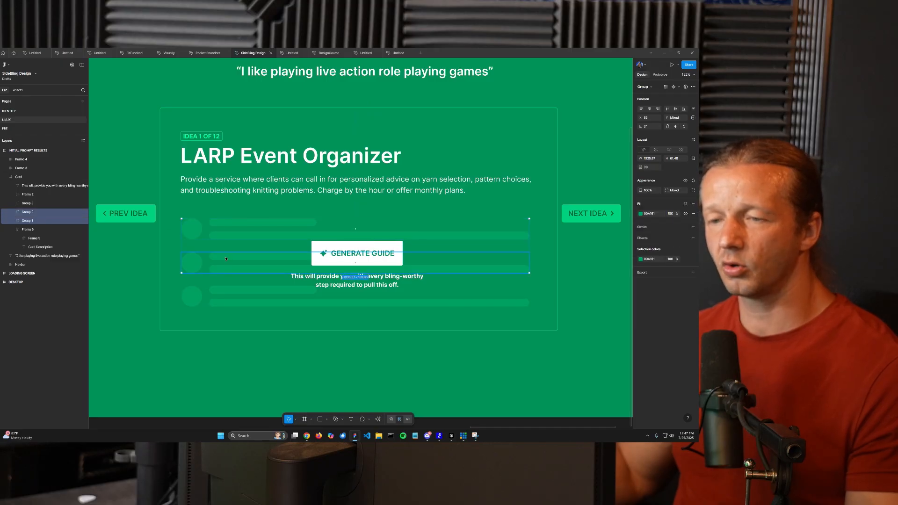
{"action": "left_click", "coordinate": [227, 293], "text": "shift"}
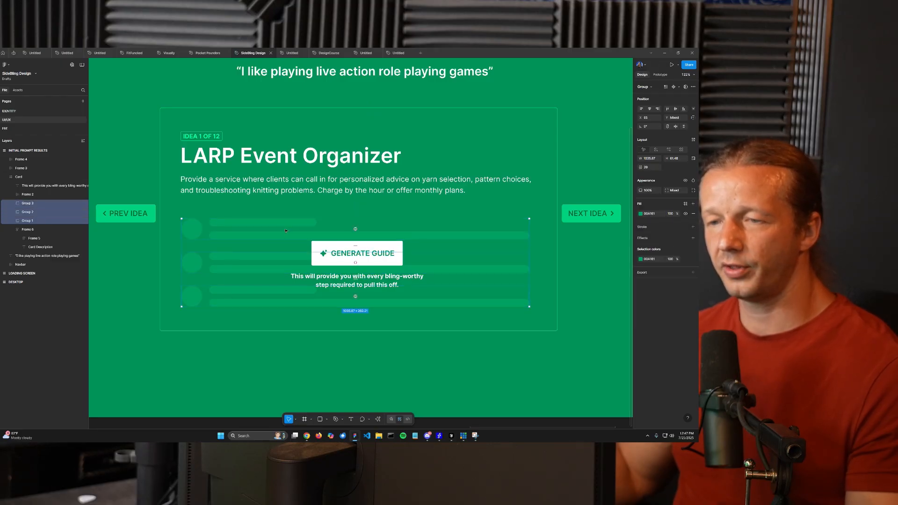
{"action": "scroll", "coordinate": [222, 262], "scroll_direction": "up", "scroll_amount": 3}
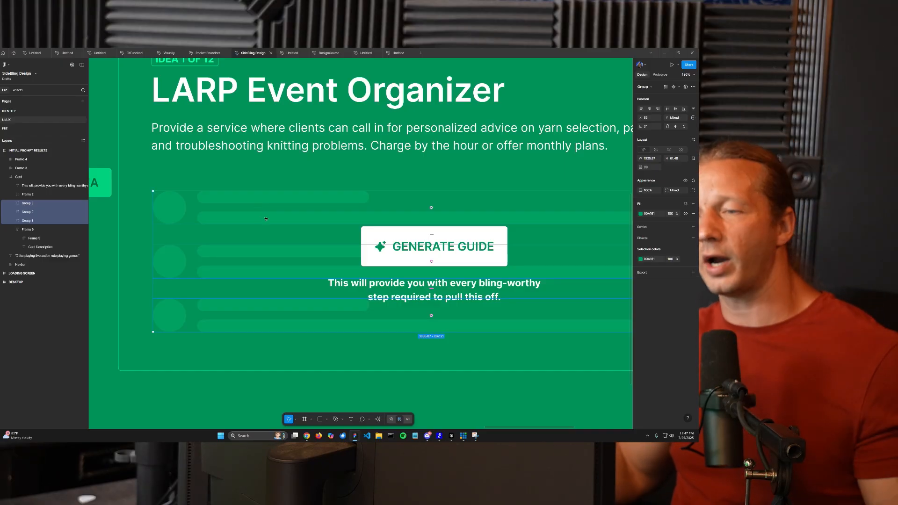
{"action": "left_click_drag", "start_coordinate": [194, 215], "coordinate": [186, 214]}
{"action": "scroll", "coordinate": [186, 214], "scroll_direction": "down", "scroll_amount": 3}
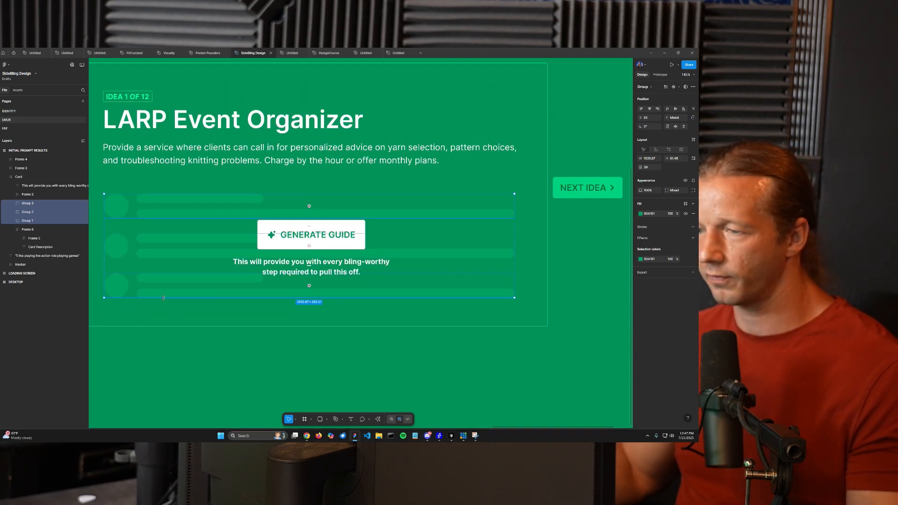
{"action": "left_click_drag", "start_coordinate": [192, 175], "coordinate": [249, 165]}
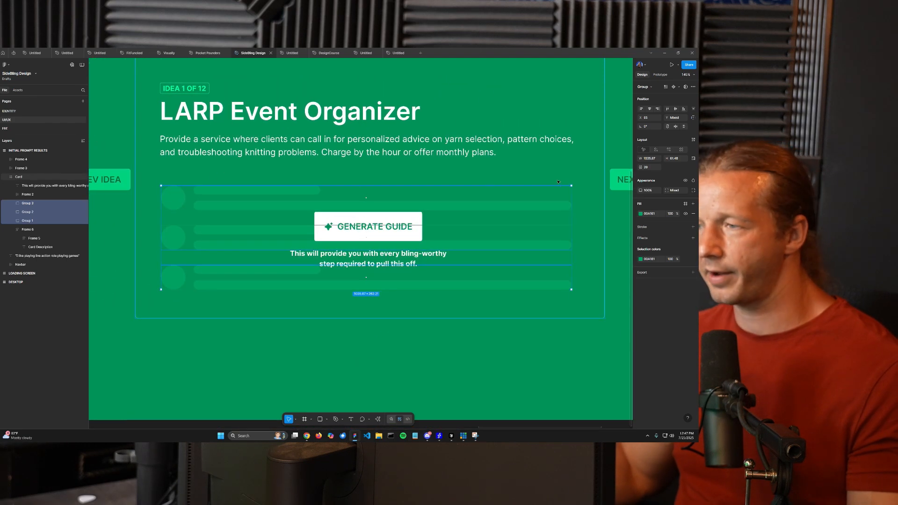
- Rename the GENERATE GUIDE button's frame as "Generate Guide CTA"
{"action": "left_click", "coordinate": [400, 237]}
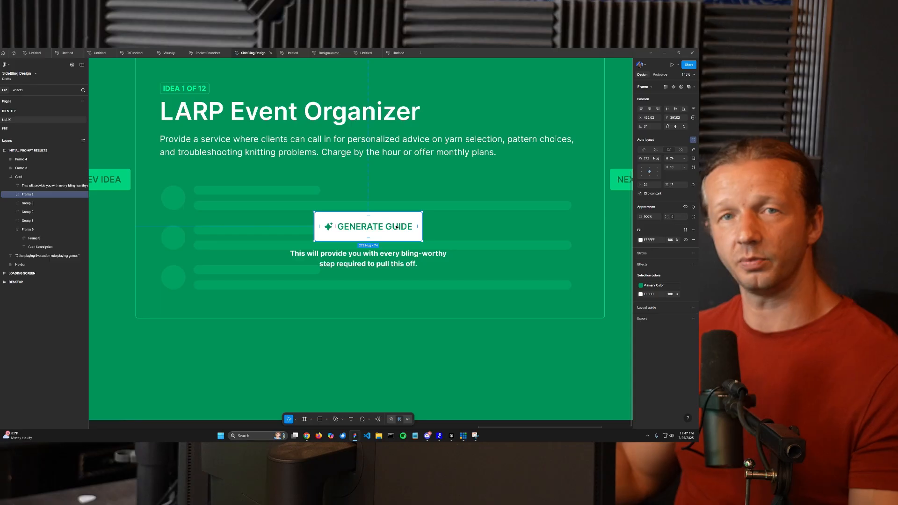
{"action": "scroll", "coordinate": [396, 227], "scroll_direction": "up", "scroll_amount": 3}
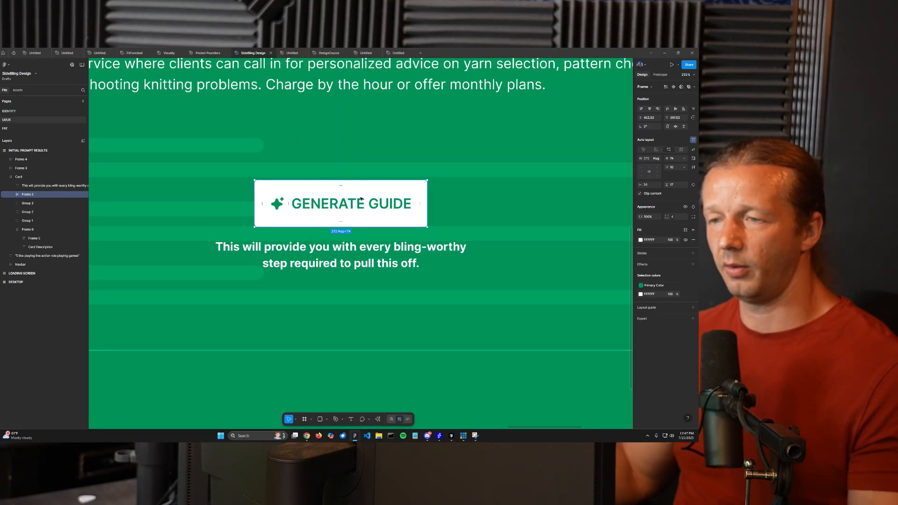
{"action": "left_click", "coordinate": [354, 247], "text": "shift"}
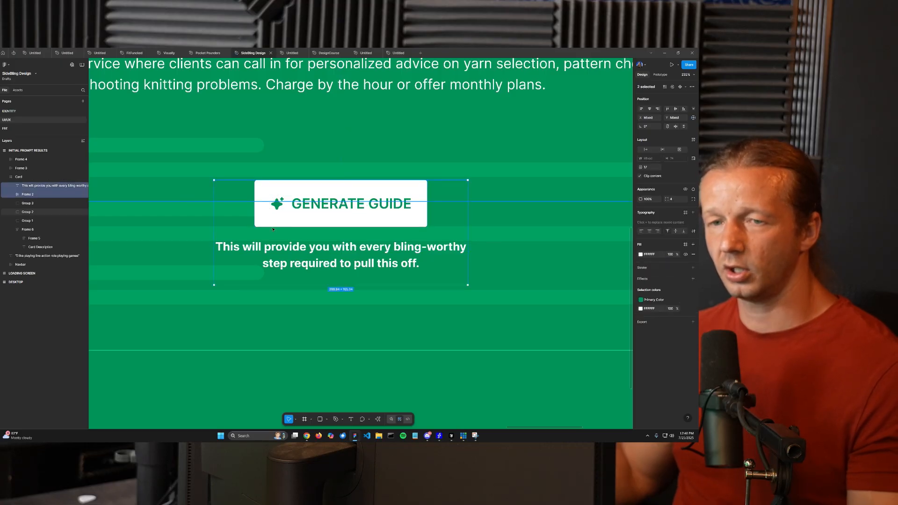
{"action": "left_click", "coordinate": [316, 209]}
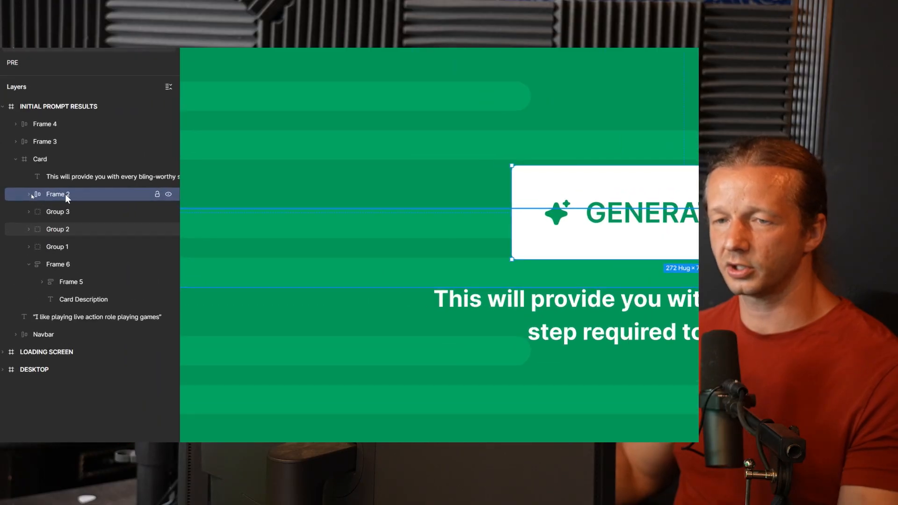
{"action": "double_click", "coordinate": [65, 195]}
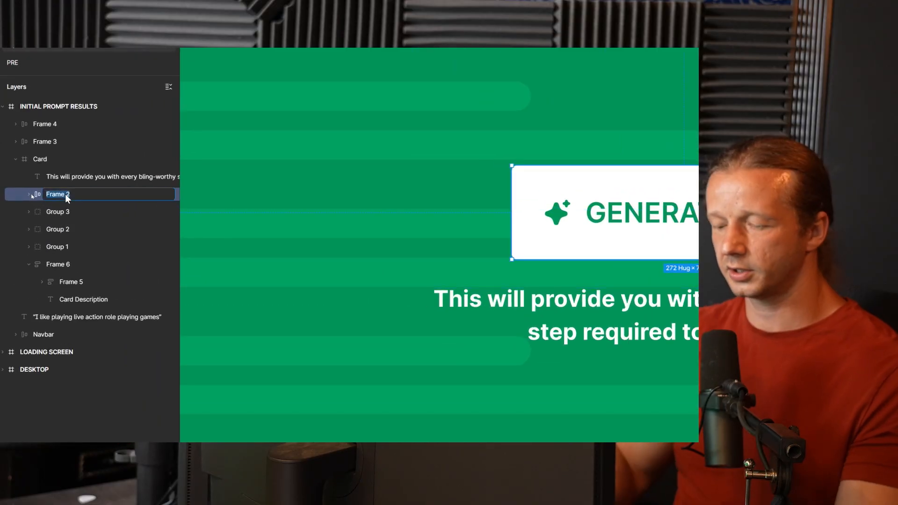
{"action": "type", "text": "Generate Guide CTA"}
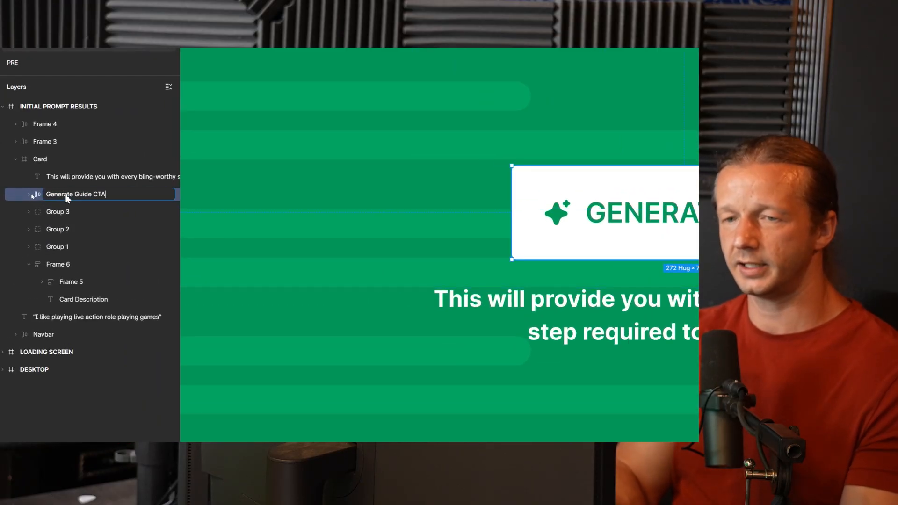
{"action": "key", "text": "Return"}
- Rename the text layer beneath the GENERATE GUIDE button as "Guide Disclaimer"
{"action": "left_click", "coordinate": [26, 186]}
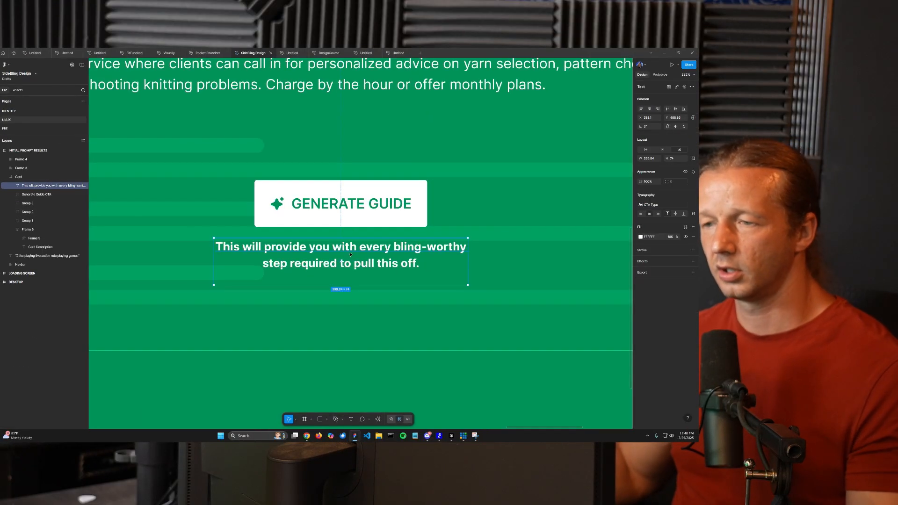
{"action": "double_click", "coordinate": [52, 186]}
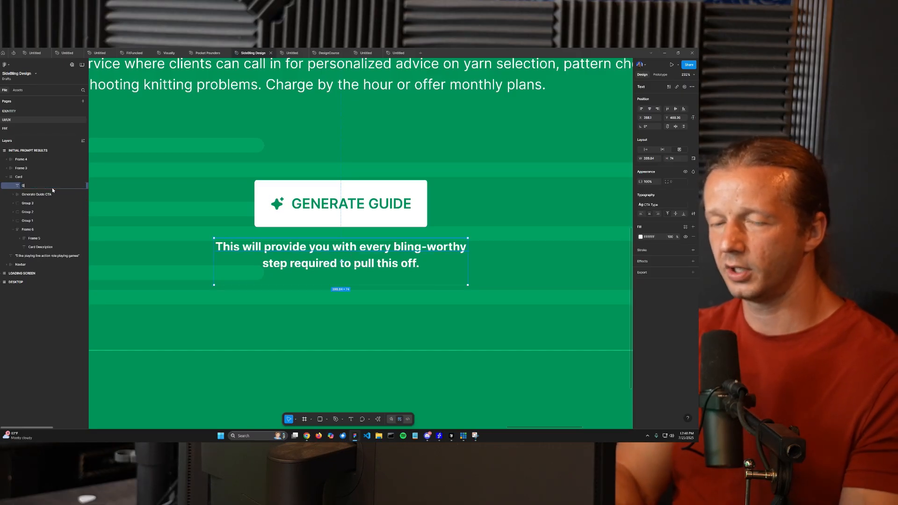
{"action": "type", "text": "Guide Disclaimer"}
{"action": "key", "text": "Return"}
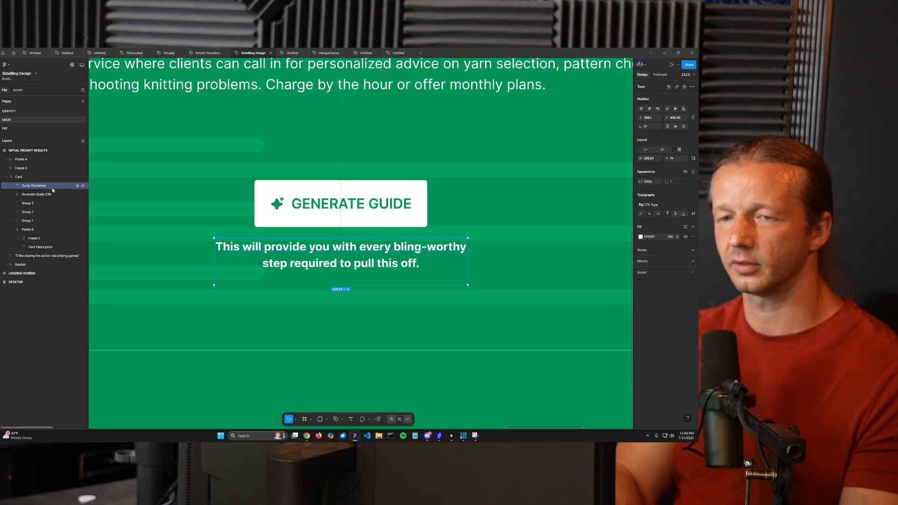
- Combine the Guide Disclaimer and the Generate Guide CTA into one vertical auto layout frame
{"action": "left_click", "coordinate": [327, 209], "text": "shift"}
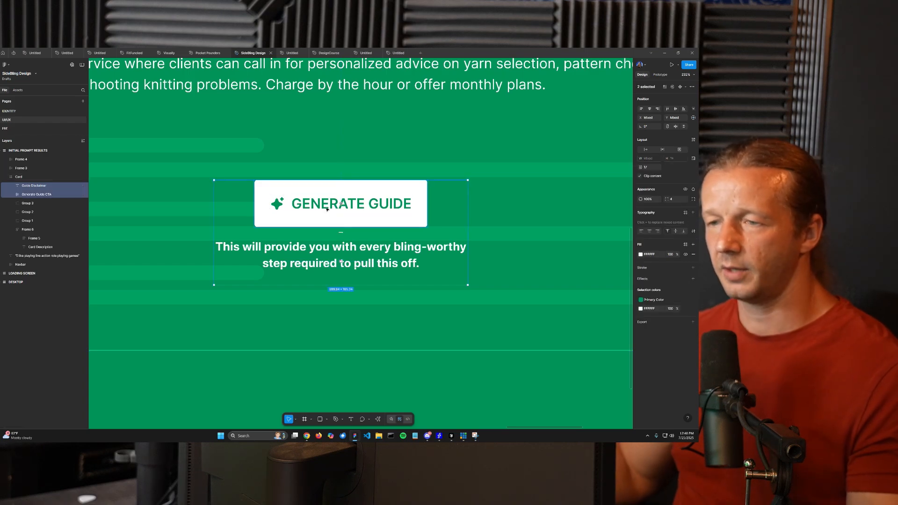
{"action": "left_click", "coordinate": [692, 140]}
{"action": "scroll", "coordinate": [349, 221], "scroll_direction": "down", "scroll_amount": 5}
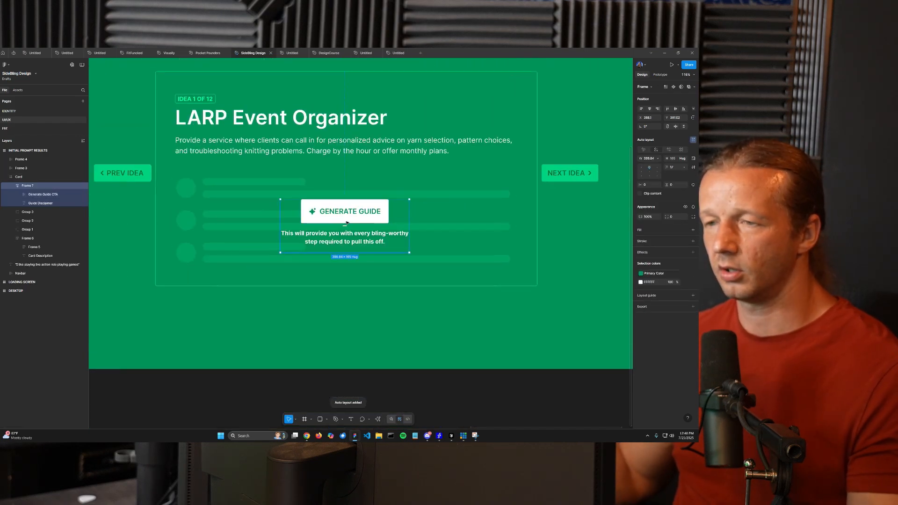
{"action": "left_click_drag", "start_coordinate": [347, 222], "coordinate": [370, 240]}
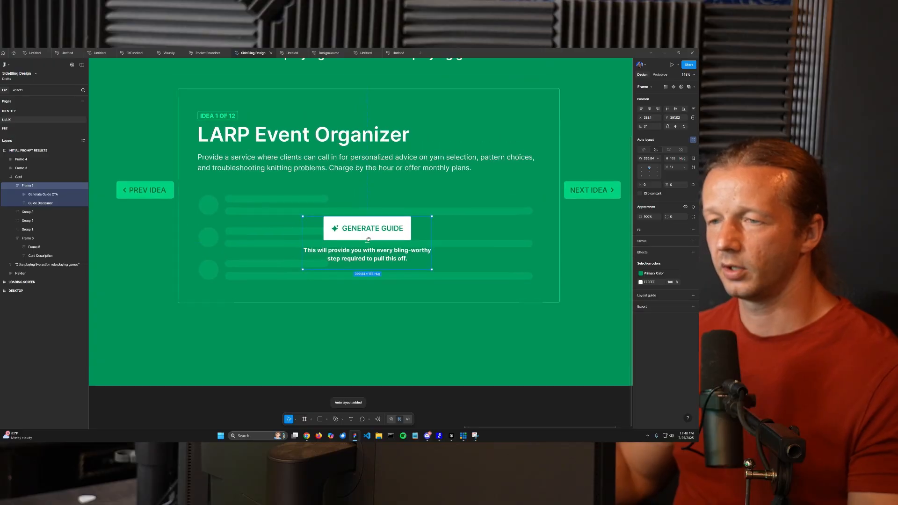
{"action": "left_click", "coordinate": [256, 208]}
{"action": "scroll", "coordinate": [271, 206], "scroll_direction": "up", "scroll_amount": 1}
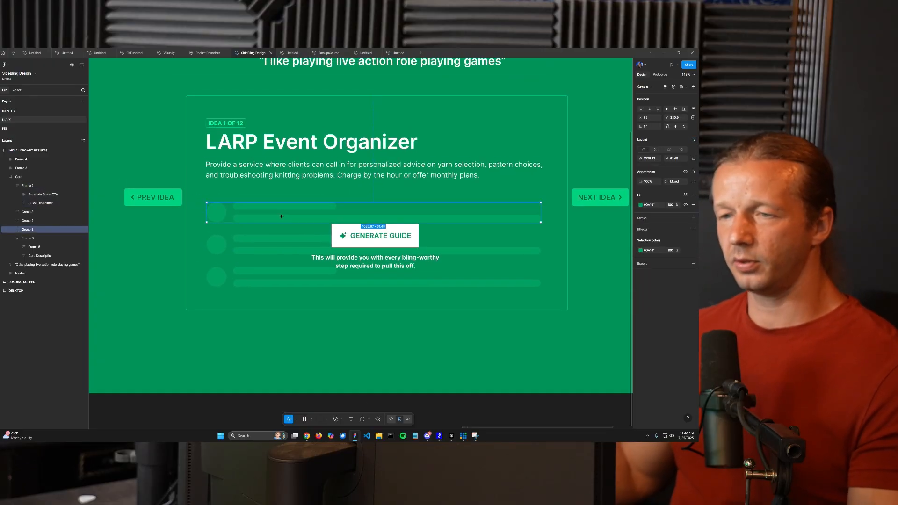
{"action": "scroll", "coordinate": [281, 220], "scroll_direction": "right", "scroll_amount": 1}
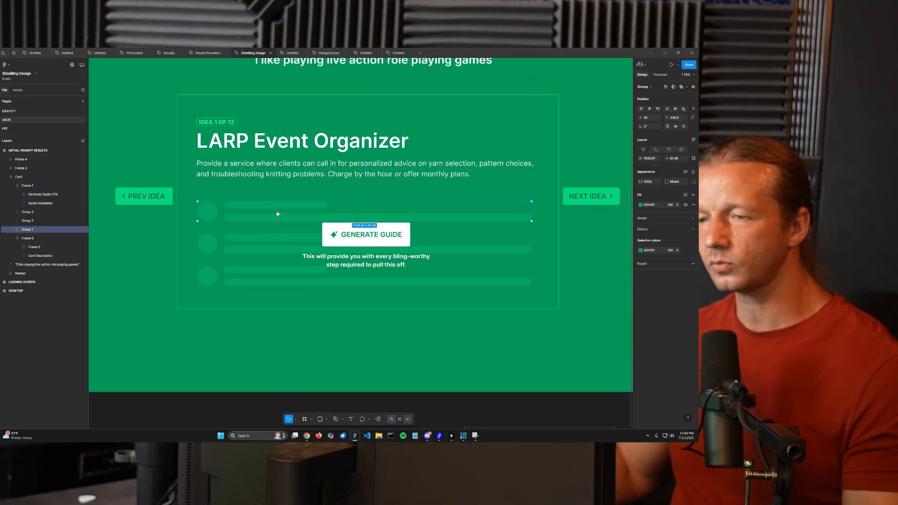
{"action": "left_click", "coordinate": [266, 246]}
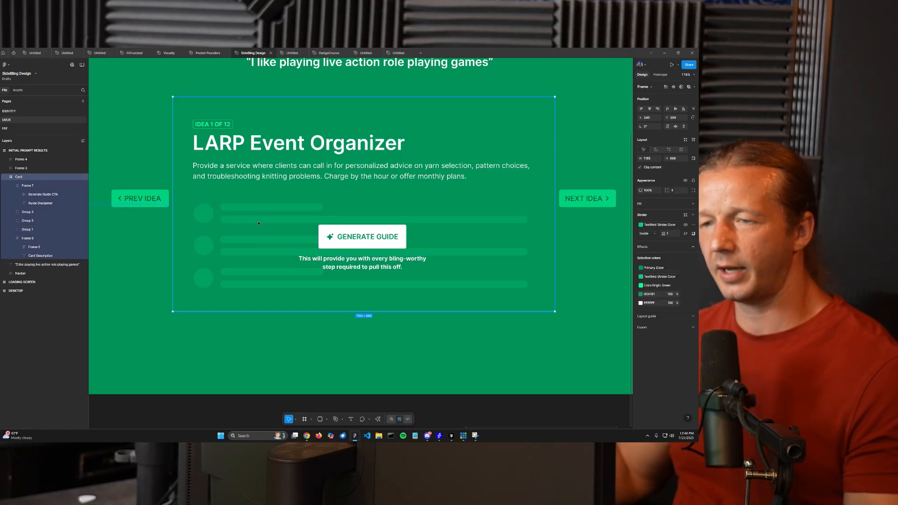
{"action": "left_click", "coordinate": [161, 245]}
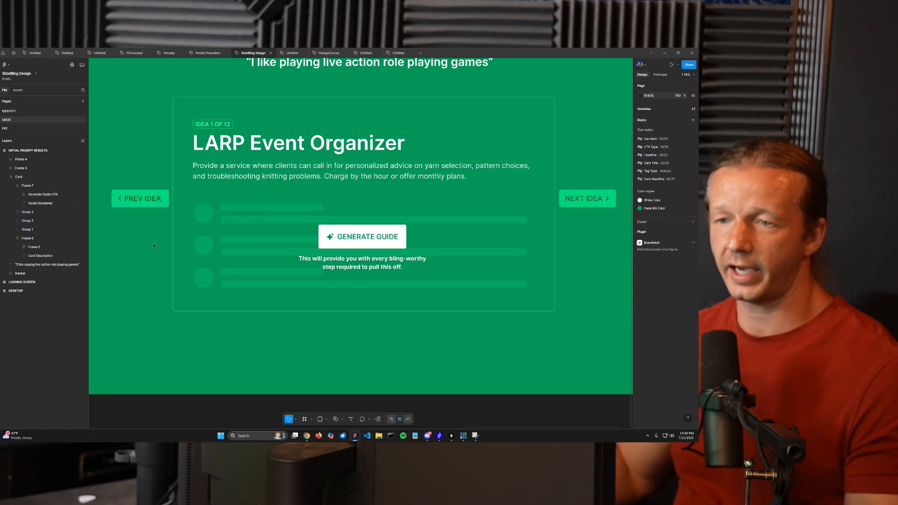
{"action": "left_click", "coordinate": [253, 221]}
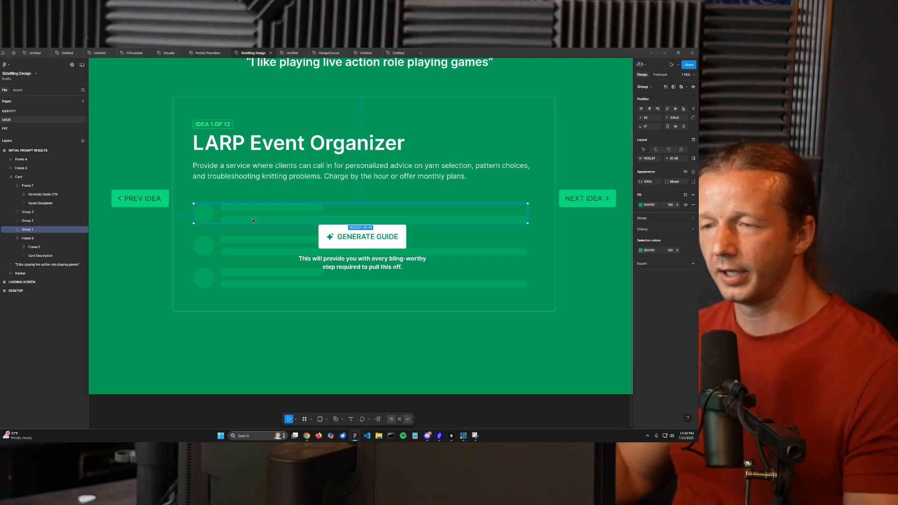
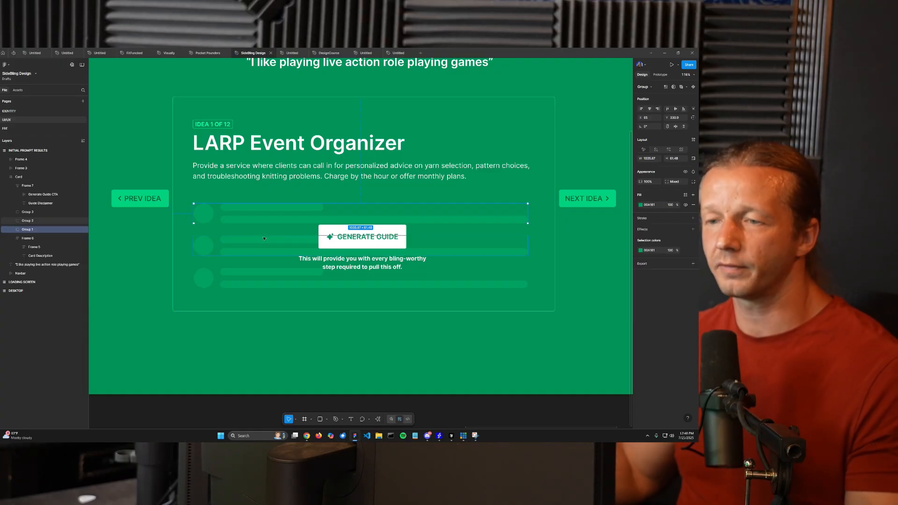
- Duplicate the INITIAL PROMPT RESULTS screen and place the copy directly below the original
{"action": "scroll", "coordinate": [251, 239], "scroll_direction": "down", "scroll_amount": 10}
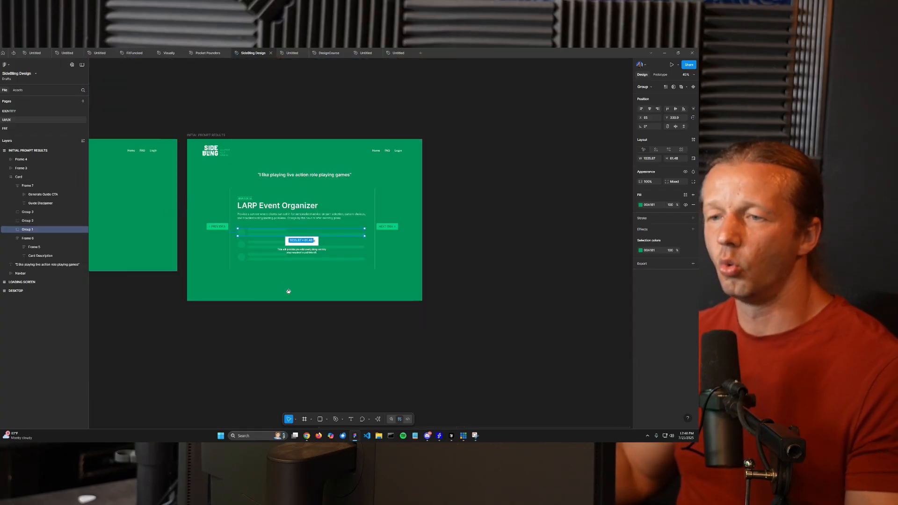
{"action": "left_click", "coordinate": [275, 121]}
{"action": "key", "text": "Escape"}
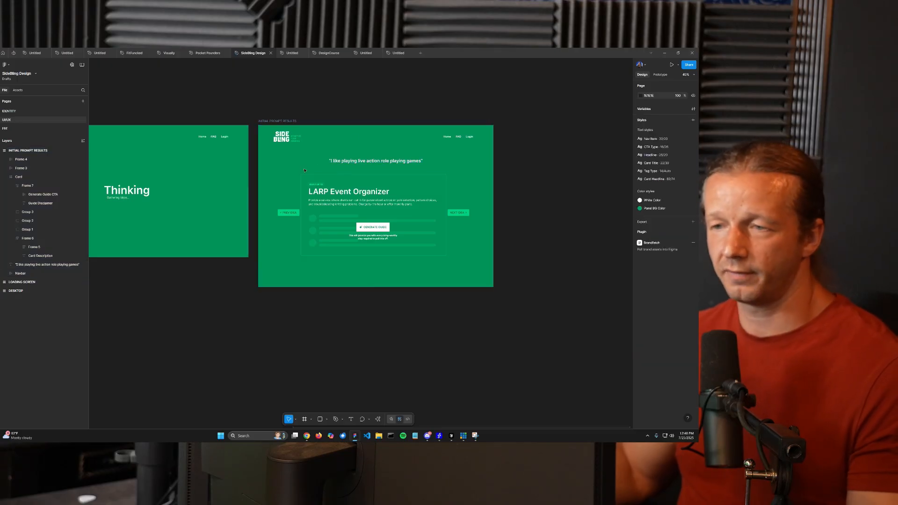
{"action": "left_click_drag", "start_coordinate": [274, 121], "coordinate": [278, 301], "text": "alt"}
{"action": "left_click", "coordinate": [208, 309]}
{"action": "scroll", "coordinate": [192, 271], "scroll_direction": "down", "scroll_amount": 3}
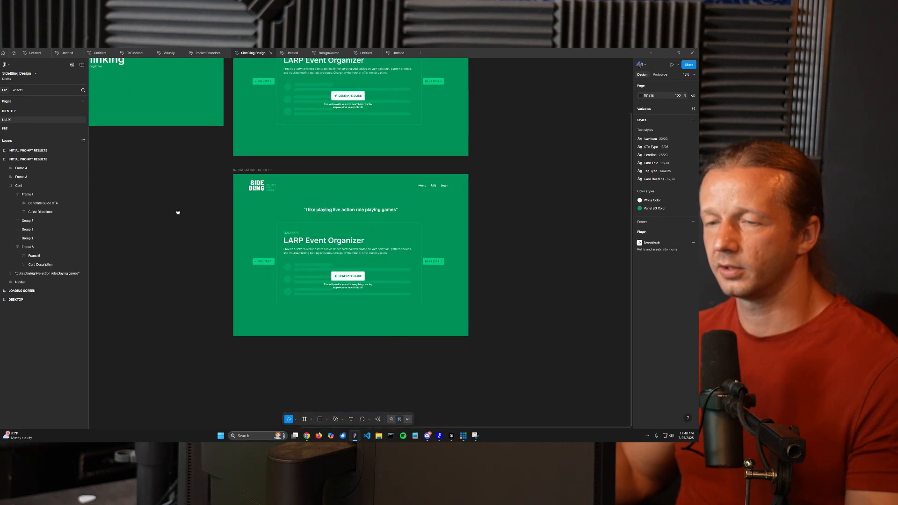
{"action": "scroll", "coordinate": [333, 285], "scroll_direction": "up", "scroll_amount": 5, "text": "ctrl"}
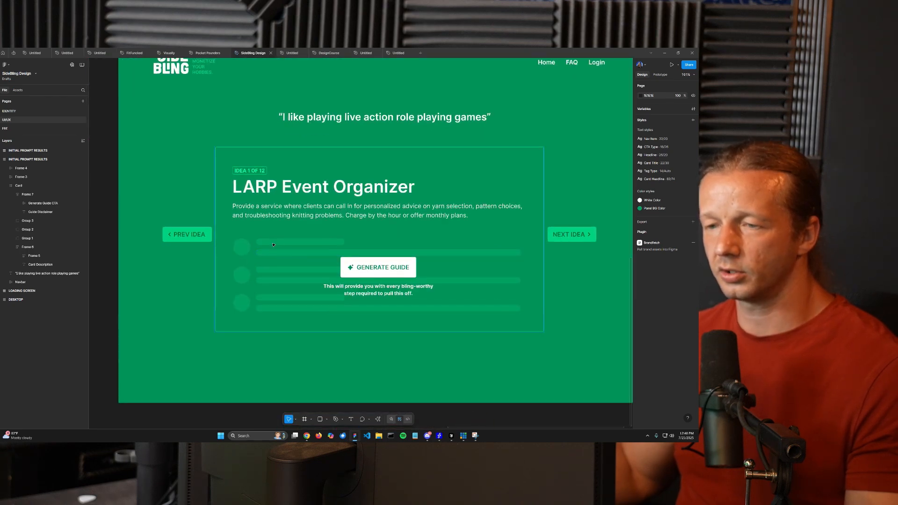
{"action": "left_click", "coordinate": [273, 244]}
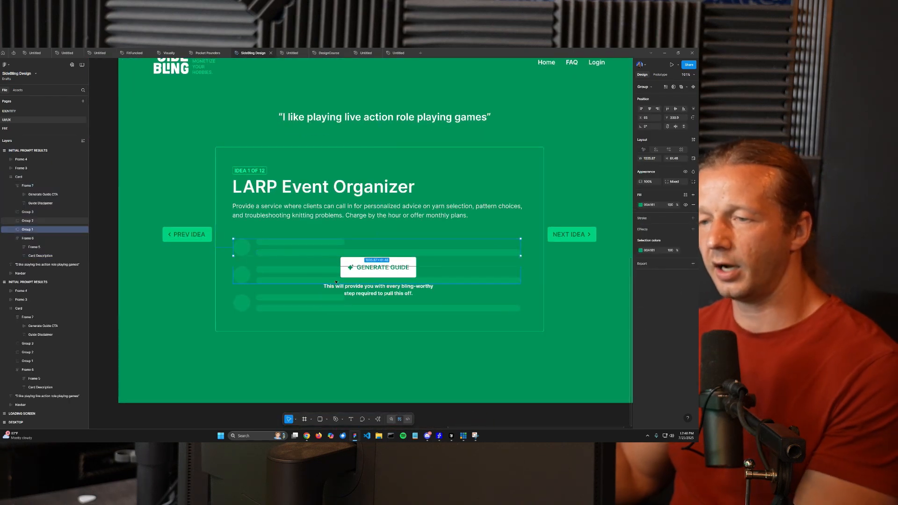
{"action": "left_click", "coordinate": [335, 216]}
{"action": "scroll", "coordinate": [335, 215], "scroll_direction": "down", "scroll_amount": 4, "text": "ctrl"}
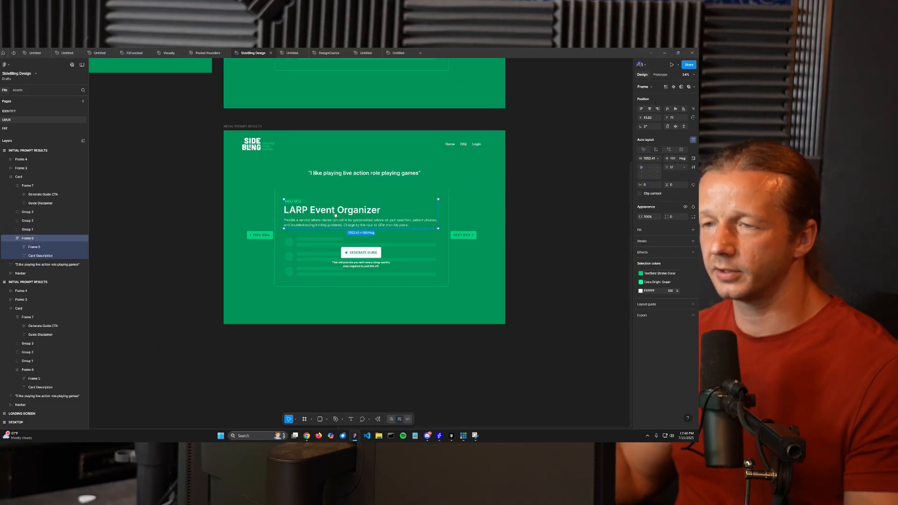
{"action": "scroll", "coordinate": [335, 215], "scroll_direction": "up", "scroll_amount": 4}
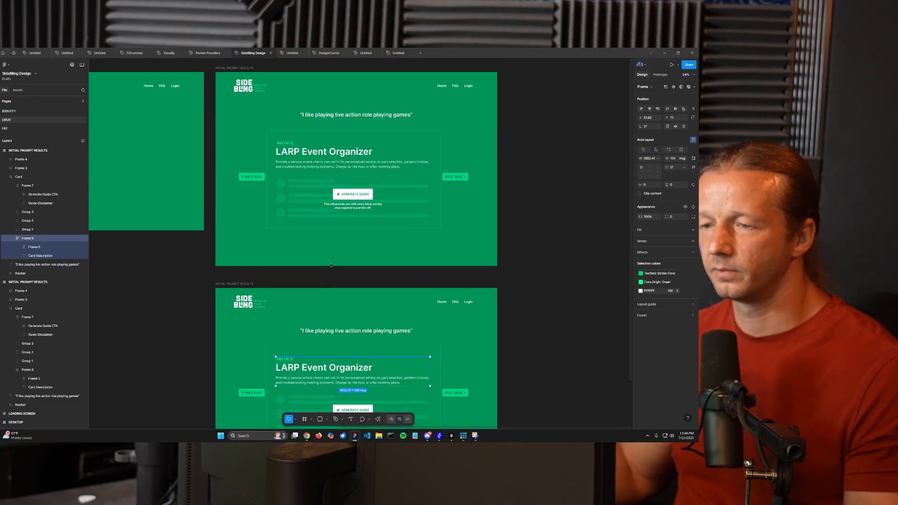
- Delete the three placeholder rows from the card in the upper INITIAL PROMPT RESULTS screen
{"action": "scroll", "coordinate": [322, 172], "scroll_direction": "up", "scroll_amount": 4, "text": "ctrl"}
{"action": "double_click", "coordinate": [267, 194]}
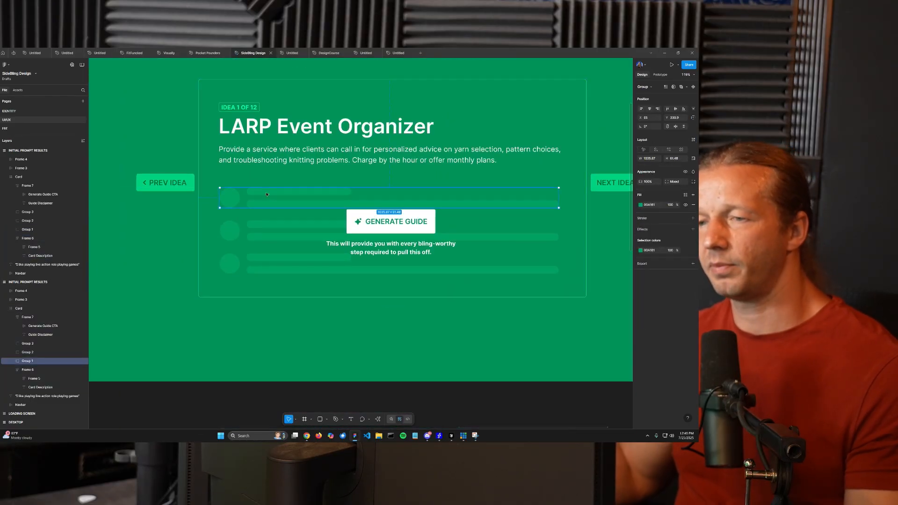
{"action": "key", "text": "Delete"}
{"action": "double_click", "coordinate": [269, 224]}
{"action": "key", "text": "Delete"}
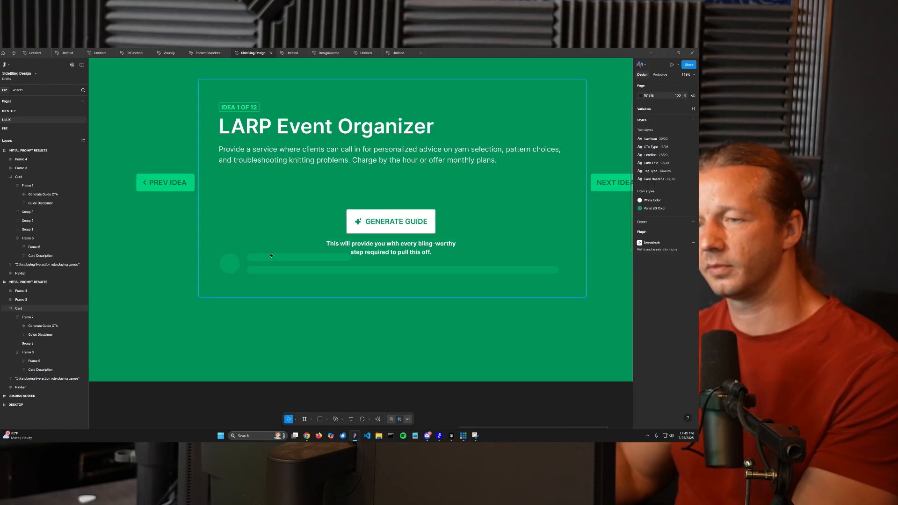
{"action": "double_click", "coordinate": [271, 255]}
{"action": "key", "text": "Delete"}
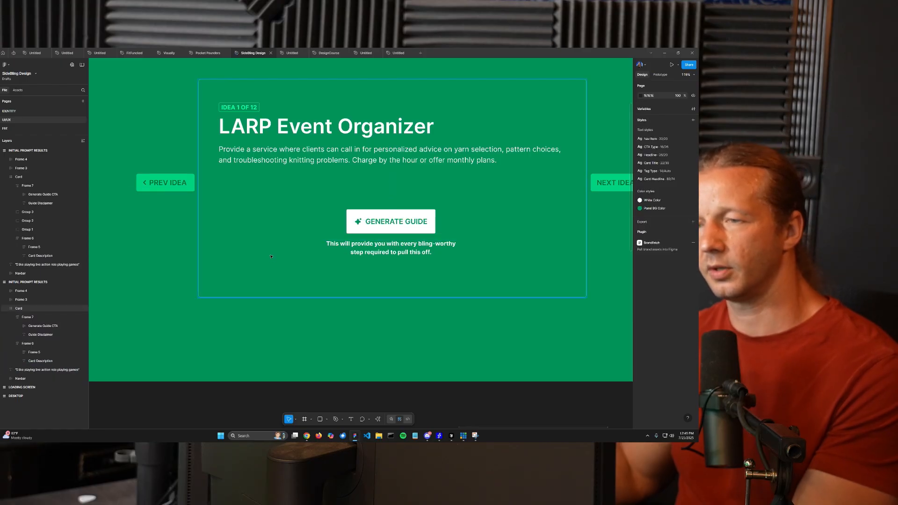
- Draw a frame about 1055 × 290 around the GENERATE GUIDE button and its disclaimer inside the card
{"action": "left_click", "coordinate": [385, 225]}
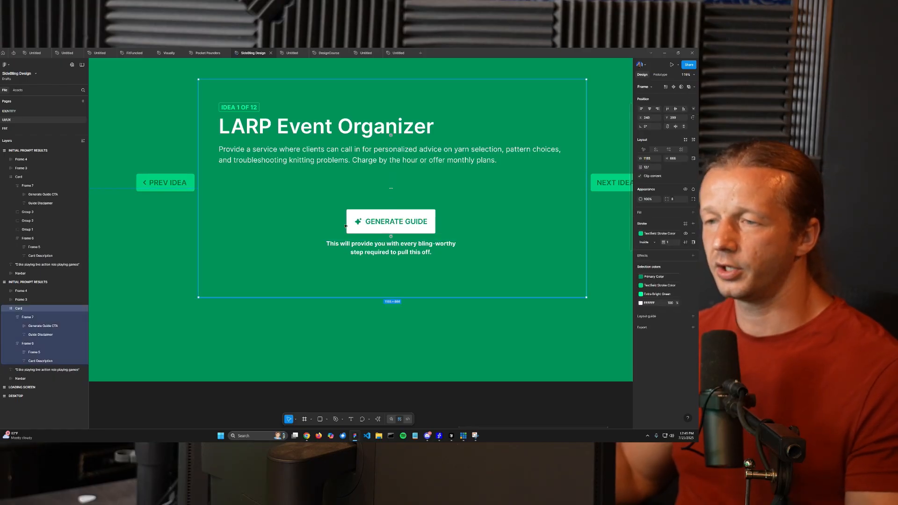
{"action": "key", "text": "f"}
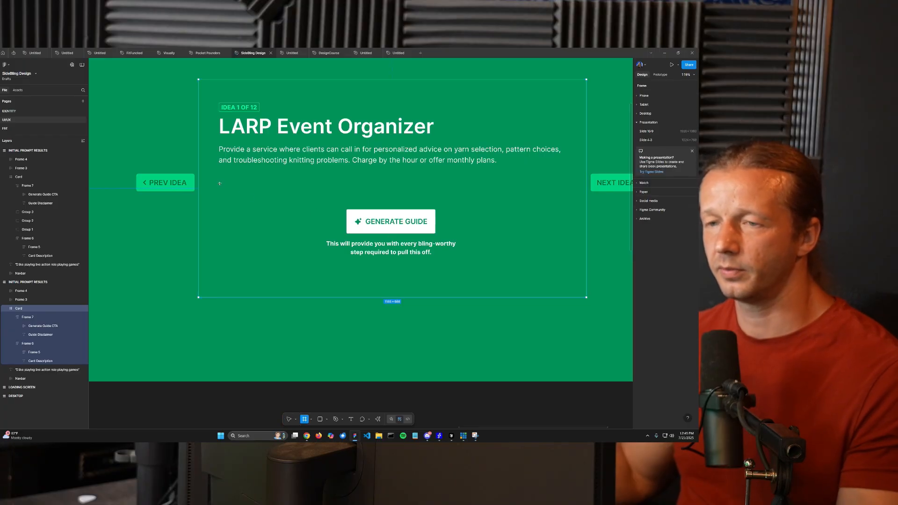
{"action": "left_click_drag", "start_coordinate": [220, 183], "coordinate": [227, 198]}
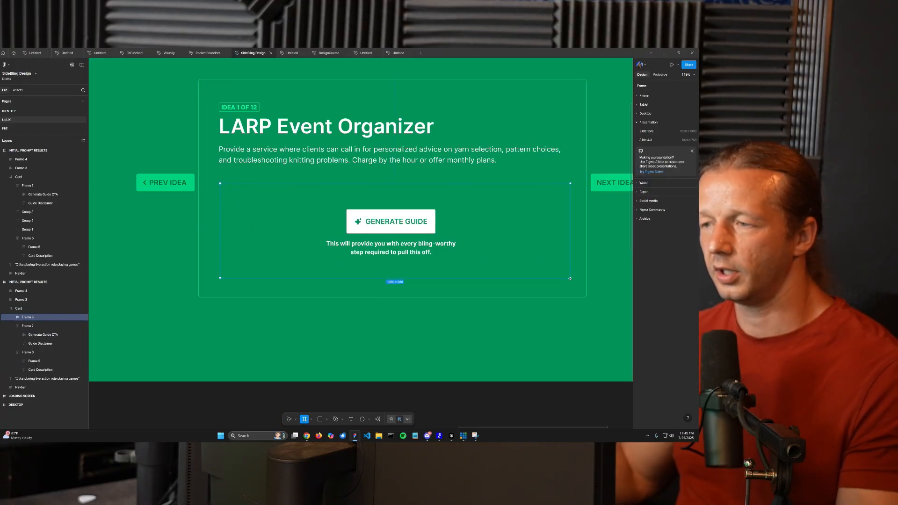
{"action": "left_click_drag", "start_coordinate": [566, 278], "coordinate": [566, 278]}
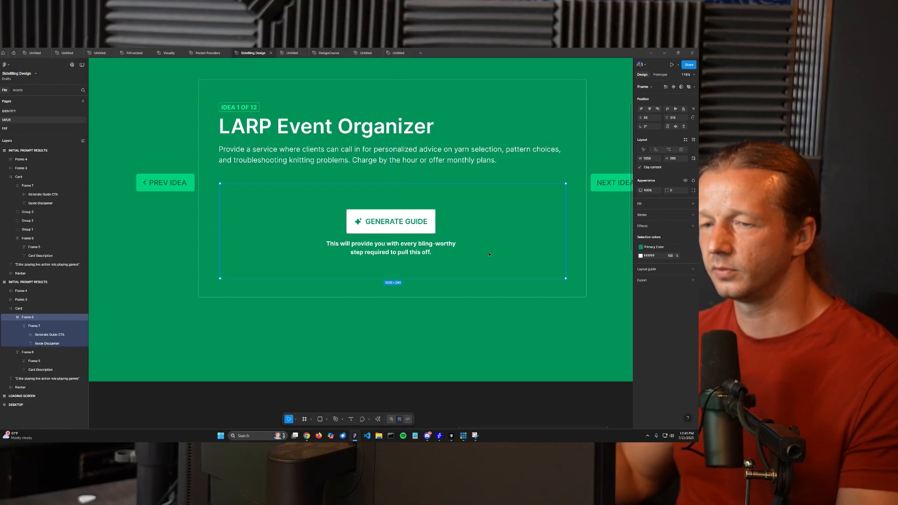
- Rename the auto layout frame holding the GENERATE GUIDE button and disclaimer as "CTA Section"
{"action": "left_click", "coordinate": [380, 222]}
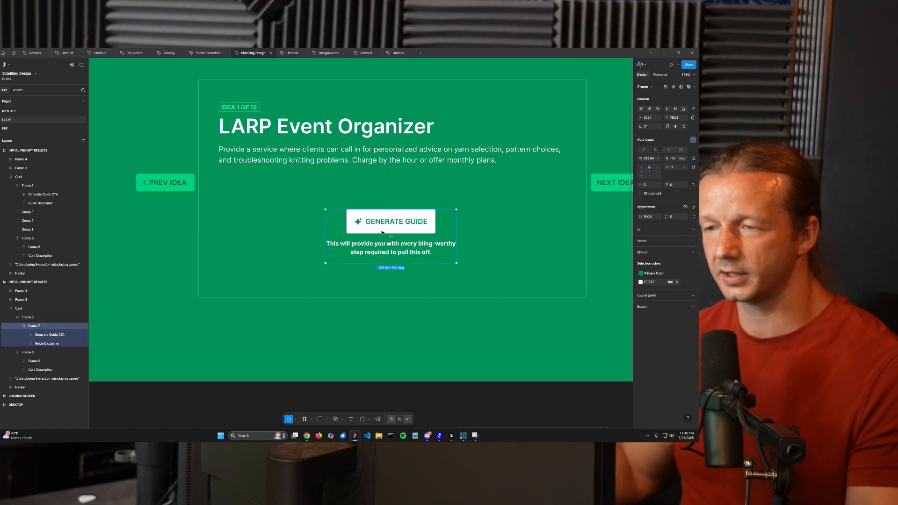
{"action": "double_click", "coordinate": [35, 327]}
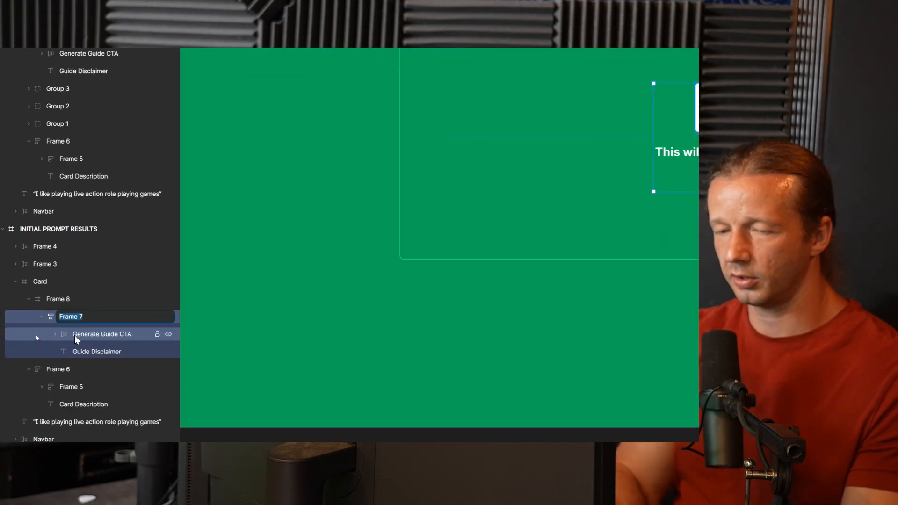
{"action": "type", "text": "CTA Section"}
{"action": "key", "text": "Return"}
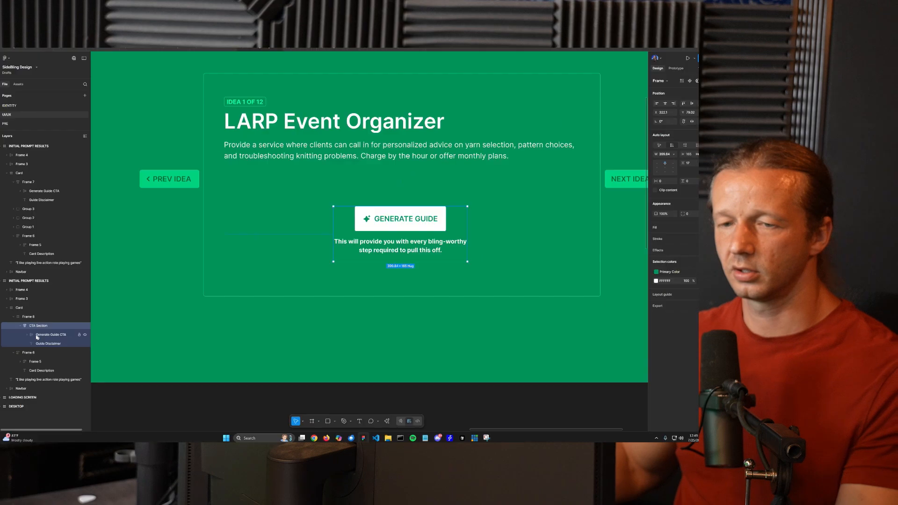
- Rename the frame surrounding the CTA Section as "Skeleton UI"
{"action": "left_click", "coordinate": [68, 301]}
{"action": "double_click", "coordinate": [33, 318]}
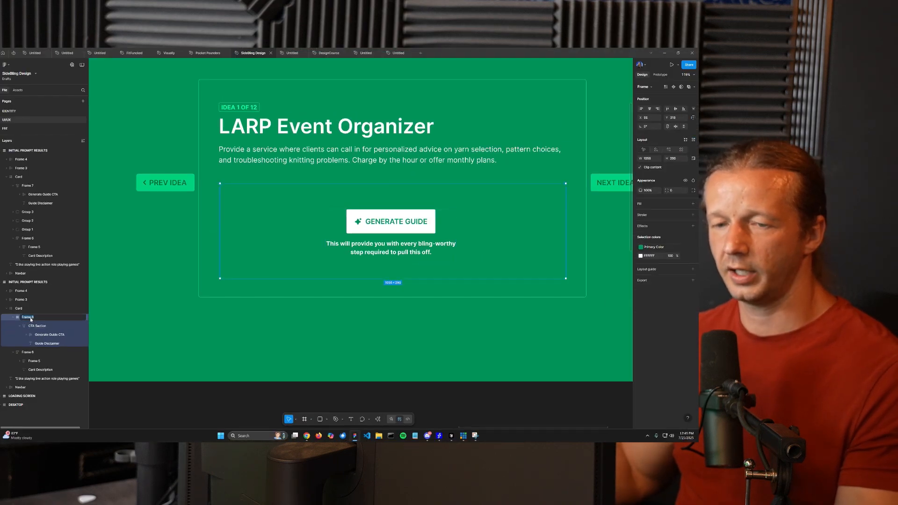
{"action": "type", "text": "Skeleton UI"}
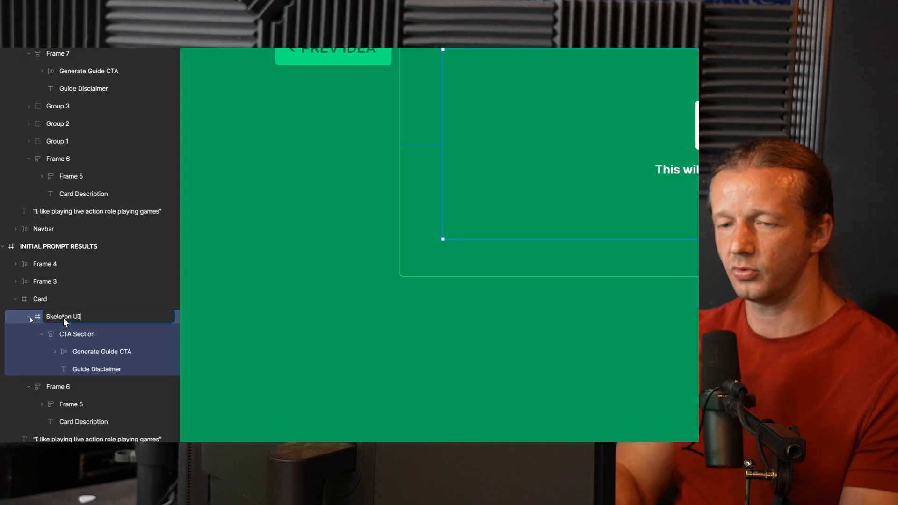
{"action": "key", "text": "Return"}
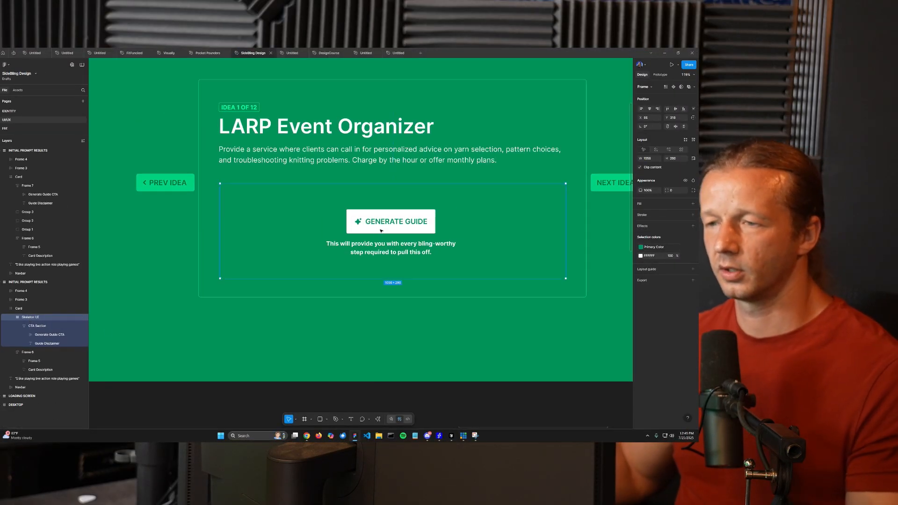
{"action": "left_click", "coordinate": [448, 326]}
- Combine the card's heading block and the Skeleton UI frame into one vertical auto layout frame
{"action": "scroll", "coordinate": [327, 234], "scroll_direction": "down", "scroll_amount": 2}
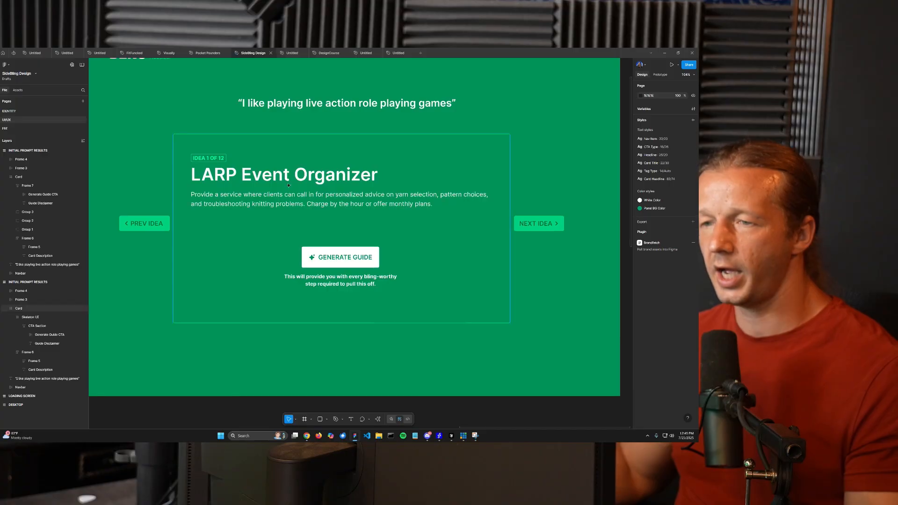
{"action": "left_click", "coordinate": [289, 185]}
{"action": "left_click", "coordinate": [340, 229], "text": "shift"}
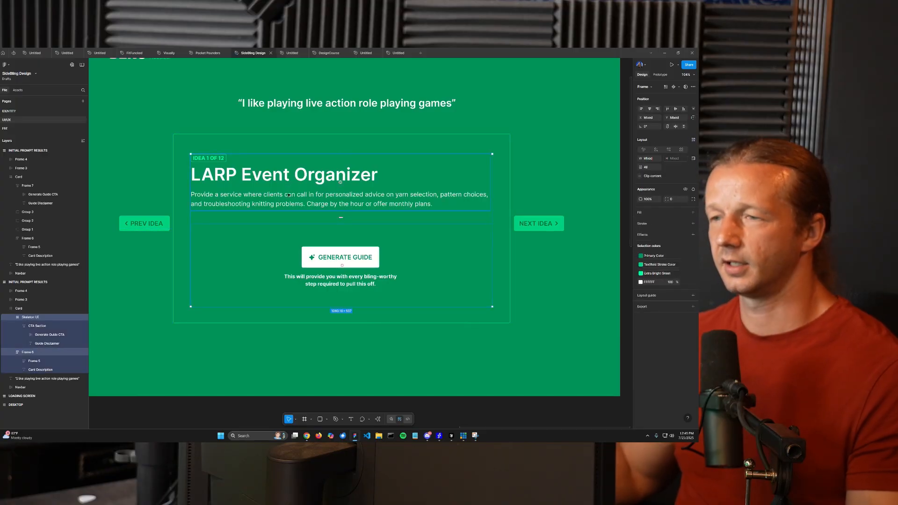
{"action": "left_click", "coordinate": [693, 140]}
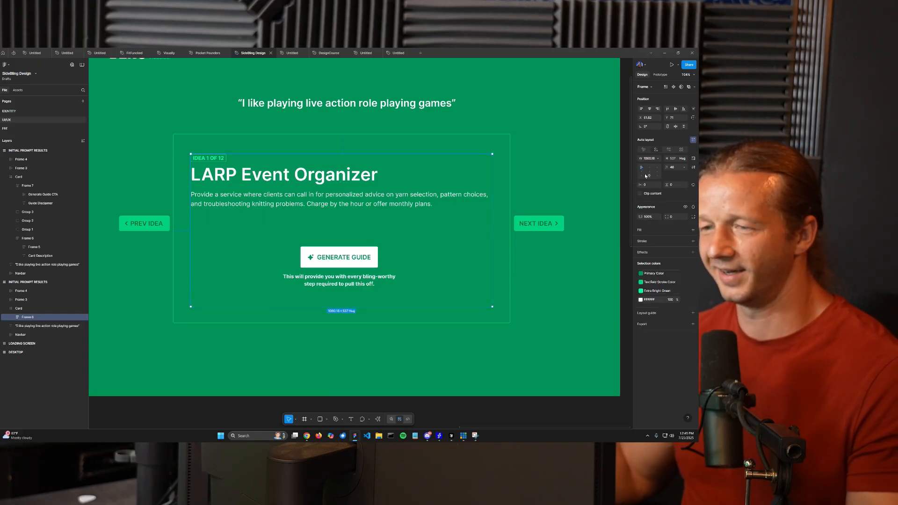
- Rename the new auto layout frame inside the card as "Idea Container Inner"
{"action": "left_click", "coordinate": [246, 140]}
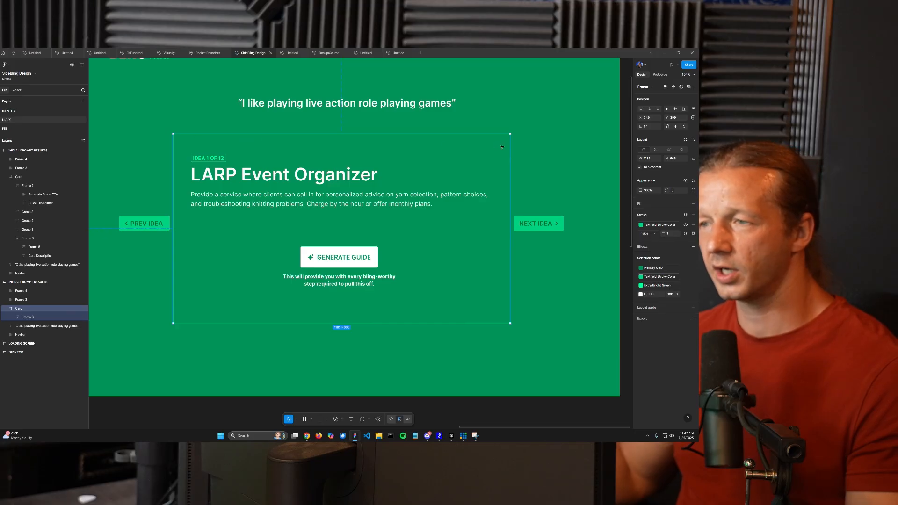
{"action": "left_click", "coordinate": [24, 317]}
{"action": "left_click", "coordinate": [15, 317]}
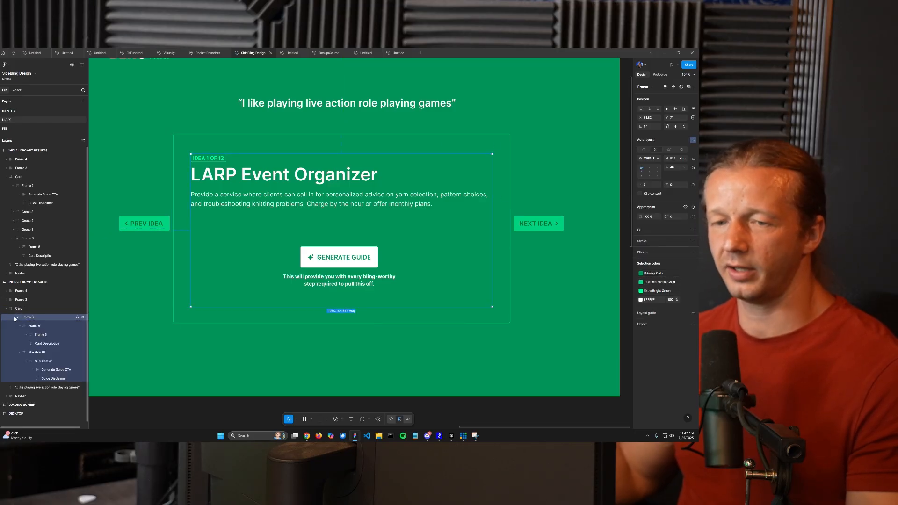
{"action": "double_click", "coordinate": [32, 317]}
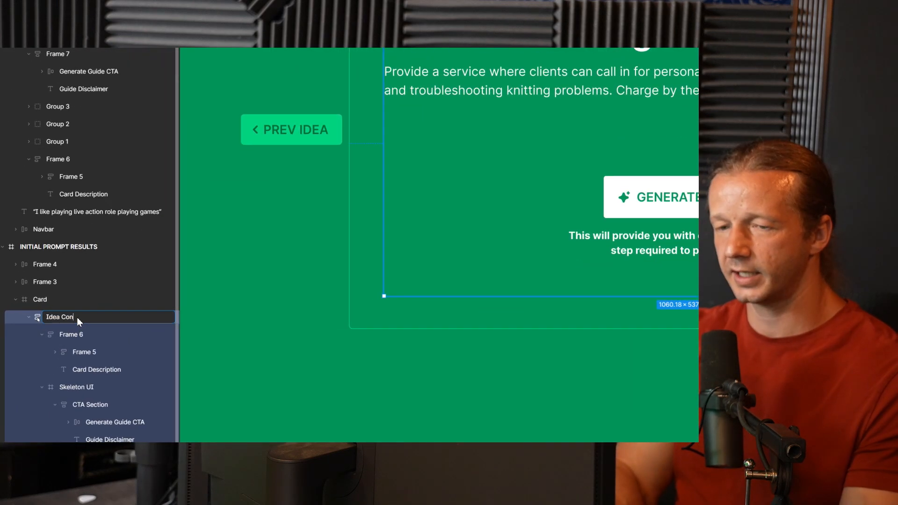
{"action": "type", "text": "Idea Container Inner"}
{"action": "key", "text": "Return"}
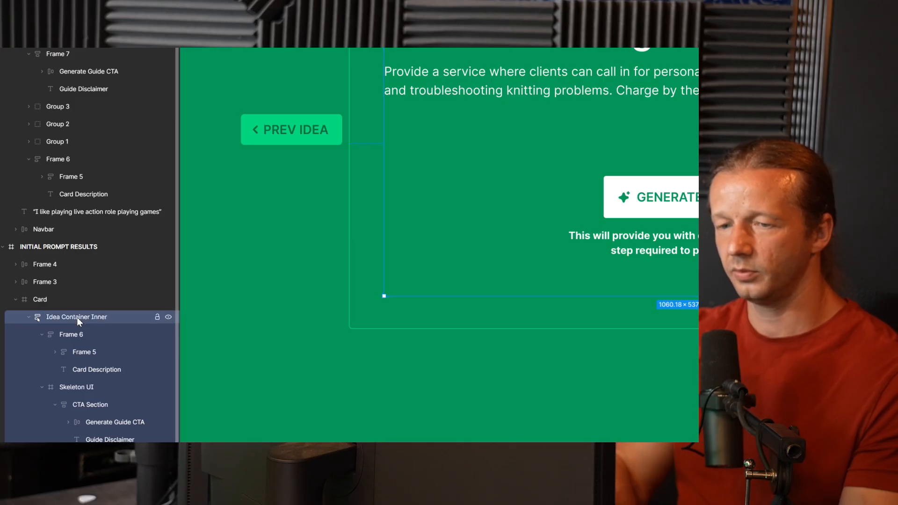
- Rename the frame with the idea tag, title and description as "Idea Header" and collapse its layers
{"action": "left_click", "coordinate": [79, 334]}
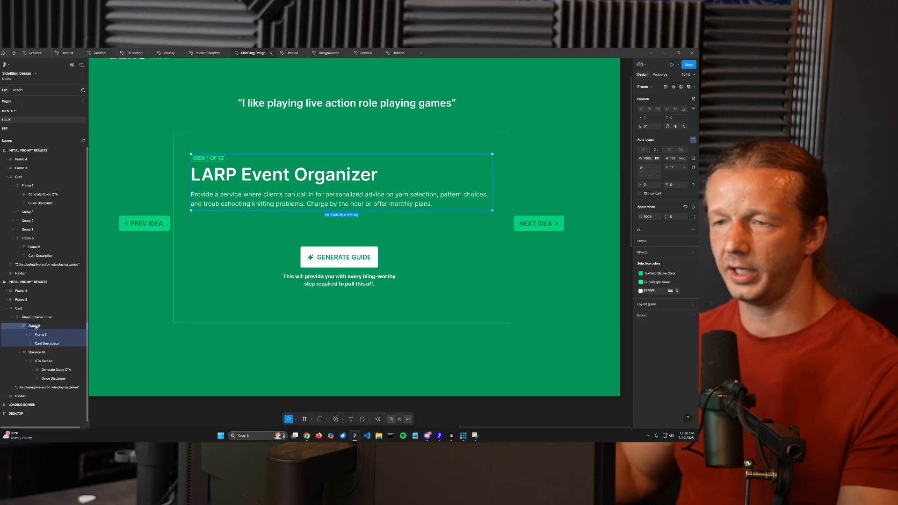
{"action": "double_click", "coordinate": [36, 326]}
{"action": "type", "text": "Idea Header"}
{"action": "key", "text": "Return"}
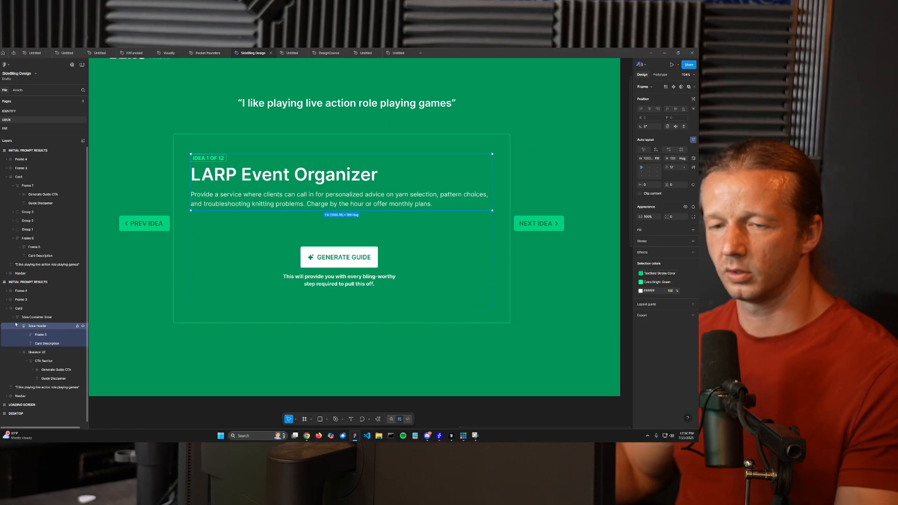
{"action": "left_click", "coordinate": [16, 326]}
{"action": "left_click", "coordinate": [19, 309]}
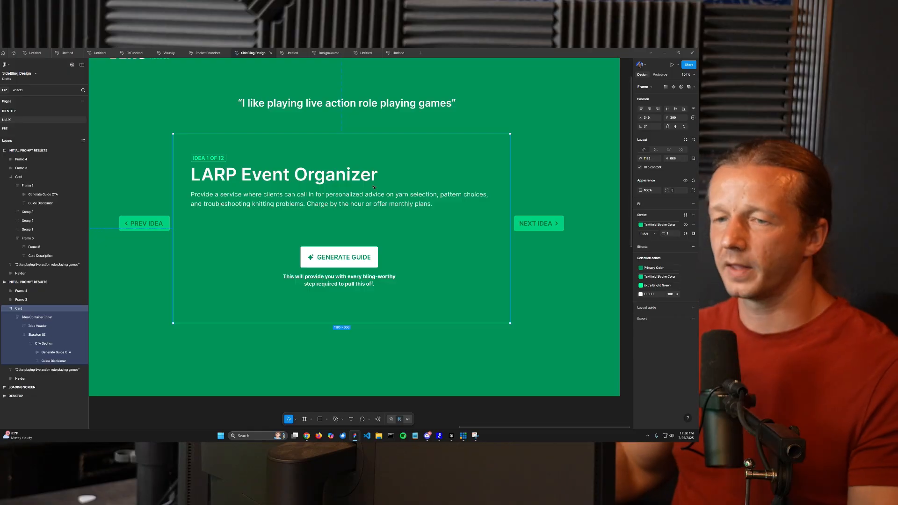
{"action": "left_click", "coordinate": [144, 224], "text": "shift"}
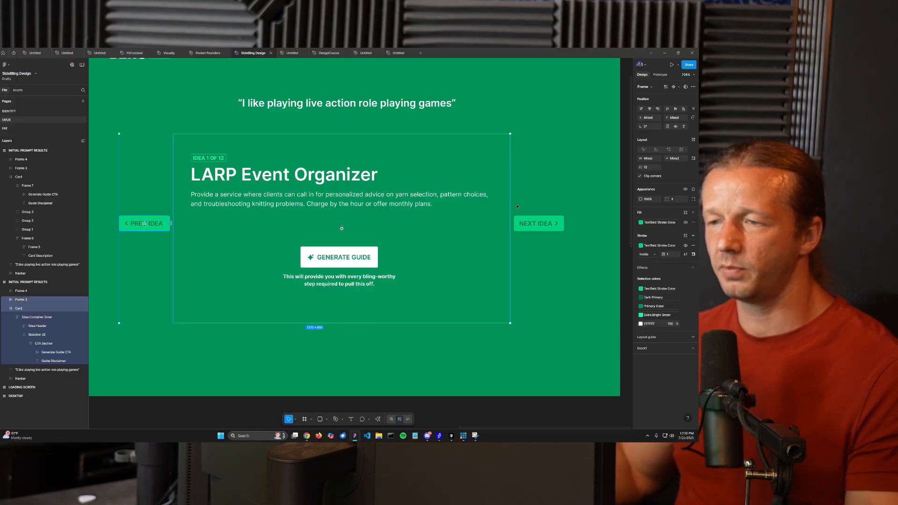
{"action": "left_click", "coordinate": [546, 223], "text": "shift"}
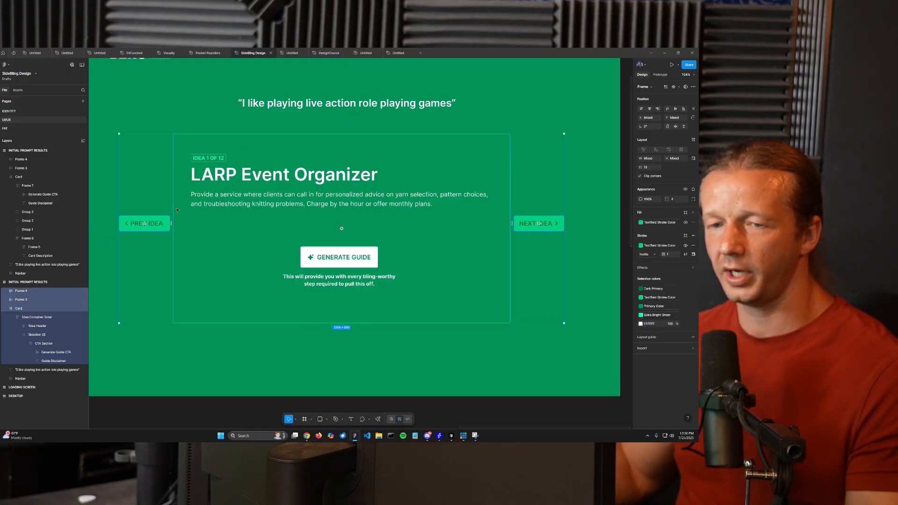
- Rename the PREV IDEA button's frame as "Previous Button"
{"action": "left_click", "coordinate": [18, 300]}
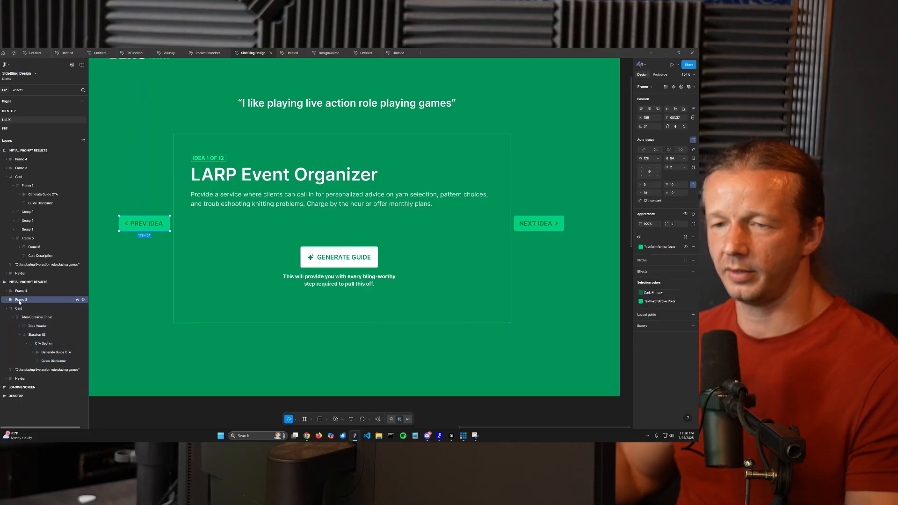
{"action": "double_click", "coordinate": [19, 301]}
{"action": "key", "text": "Caps_Lock"}
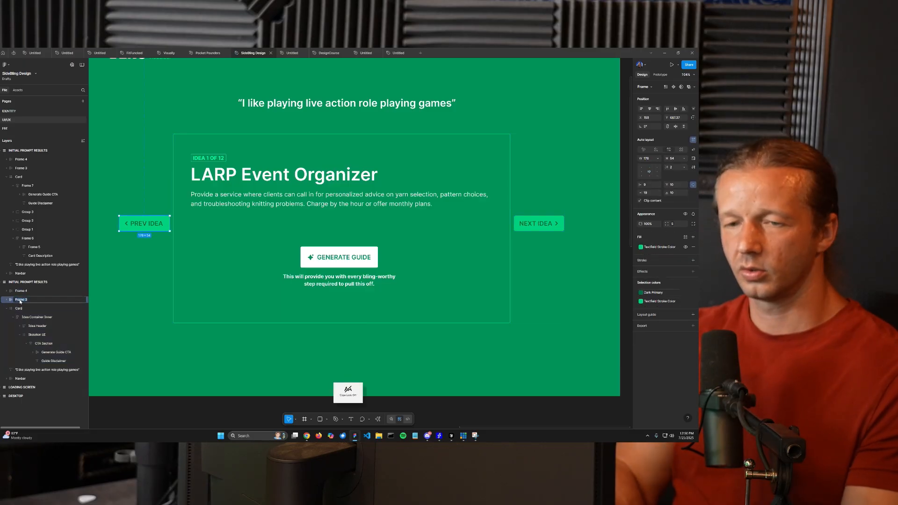
{"action": "type", "text": "Previous Button"}
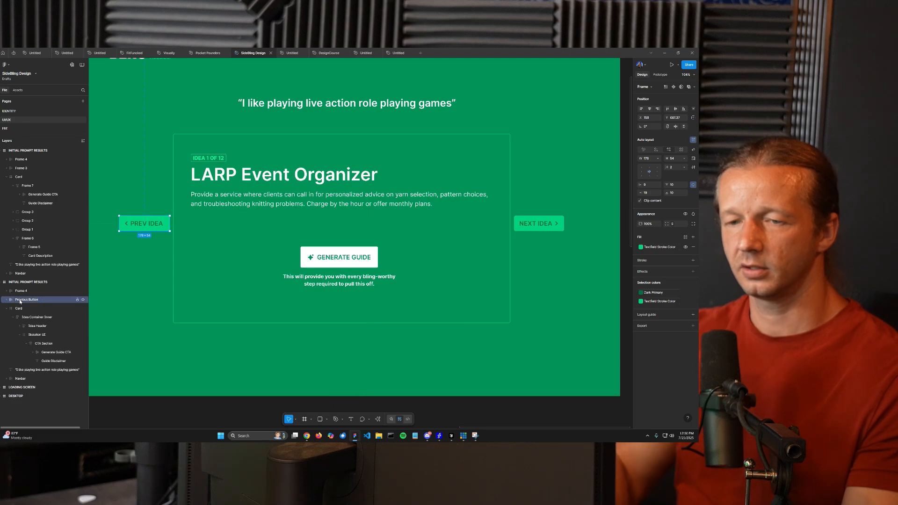
- Rename the NEXT IDEA button's frame as "Next Button"
{"action": "left_click", "coordinate": [23, 291]}
{"action": "double_click", "coordinate": [22, 292]}
{"action": "type", "text": "Next"}
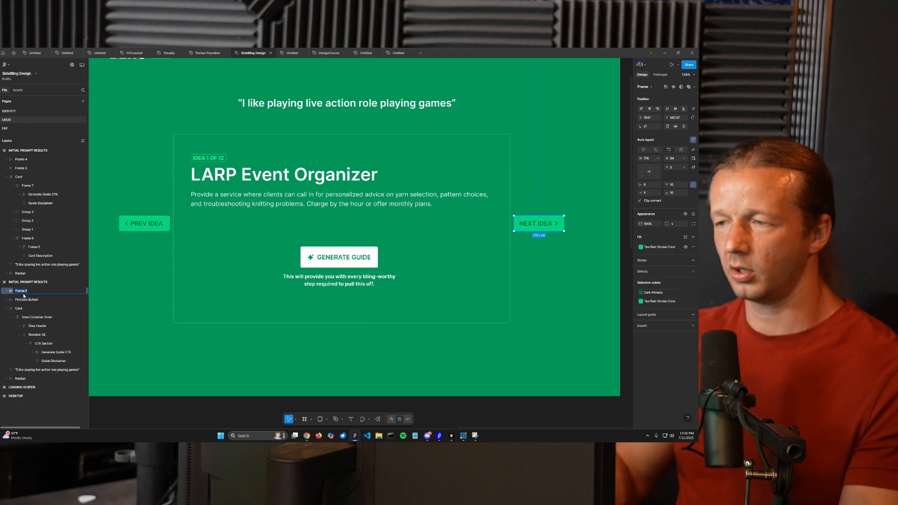
{"action": "type", "text": " Button"}
{"action": "key", "text": "Return"}
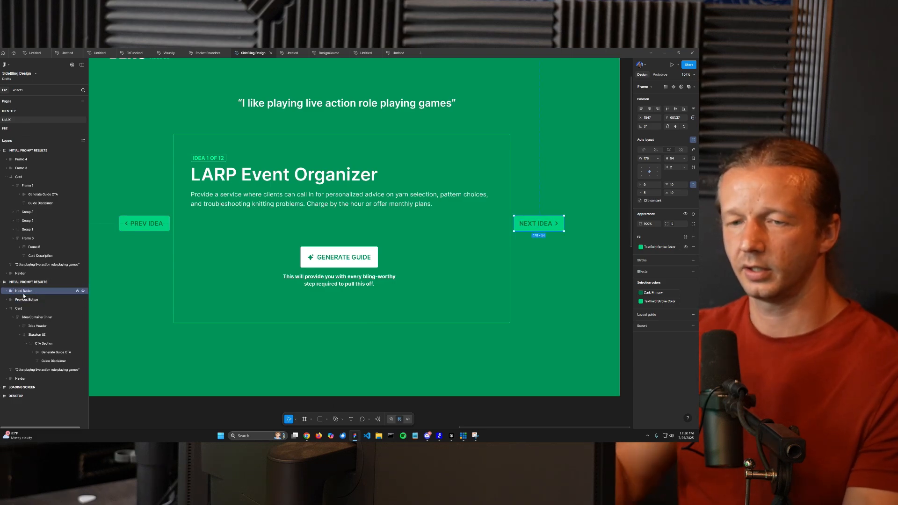
- Combine the Previous Button, Card and Next Button into one horizontal auto layout frame with centred alignment
{"action": "left_click", "coordinate": [19, 308], "text": "shift"}
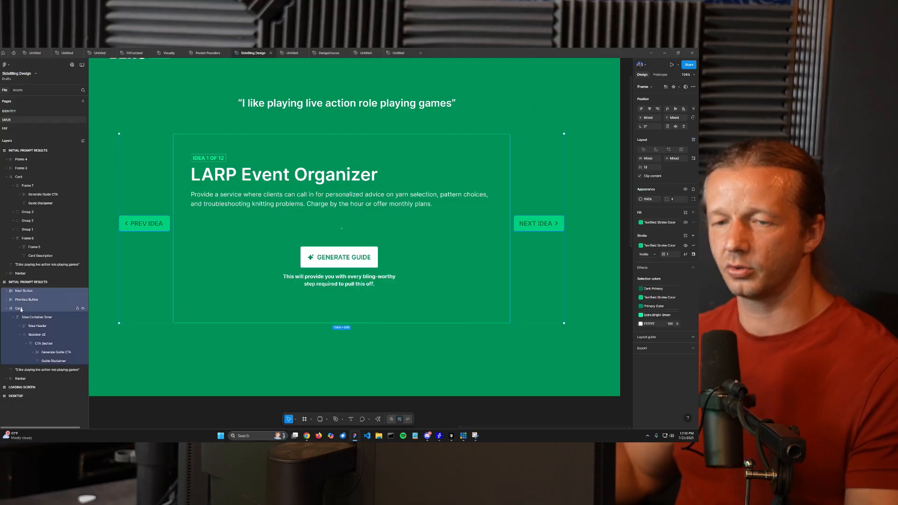
{"action": "left_click", "coordinate": [693, 140]}
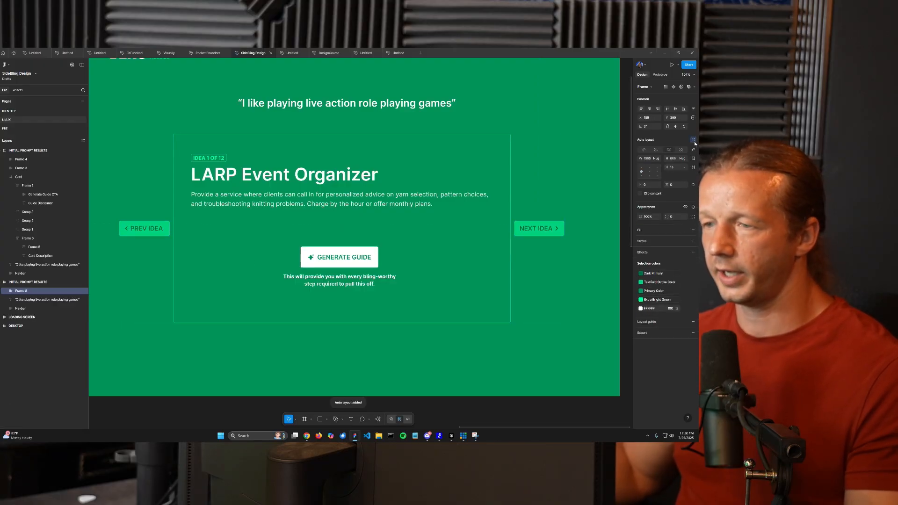
{"action": "left_click", "coordinate": [649, 172]}
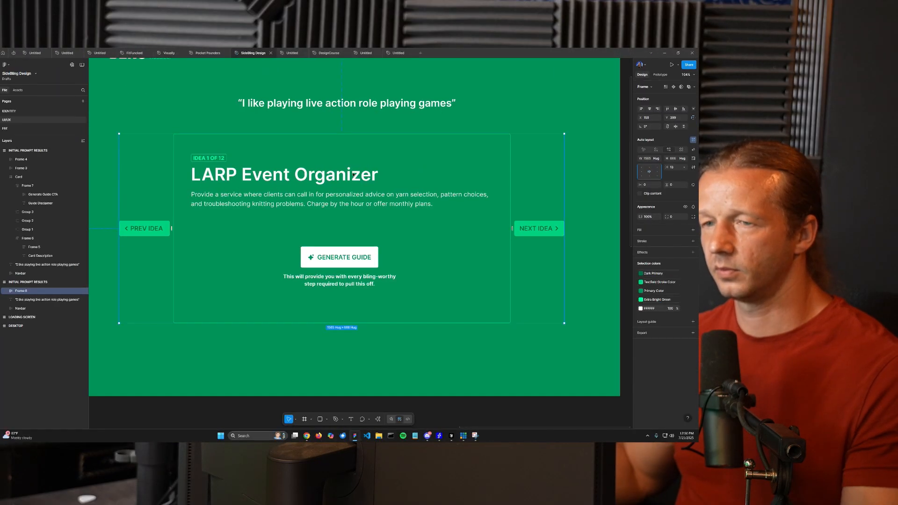
{"action": "scroll", "coordinate": [354, 174], "scroll_direction": "down", "scroll_amount": 3}
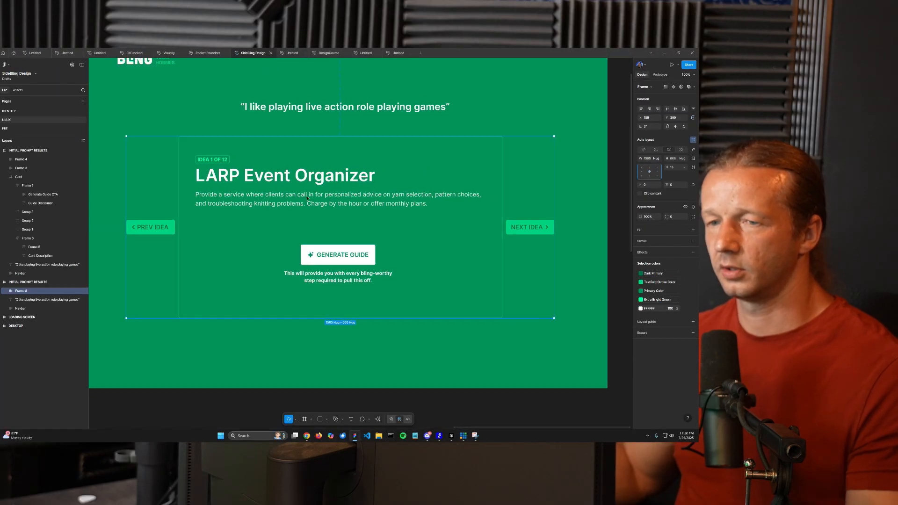
{"action": "left_click_drag", "start_coordinate": [292, 140], "coordinate": [292, 102]}
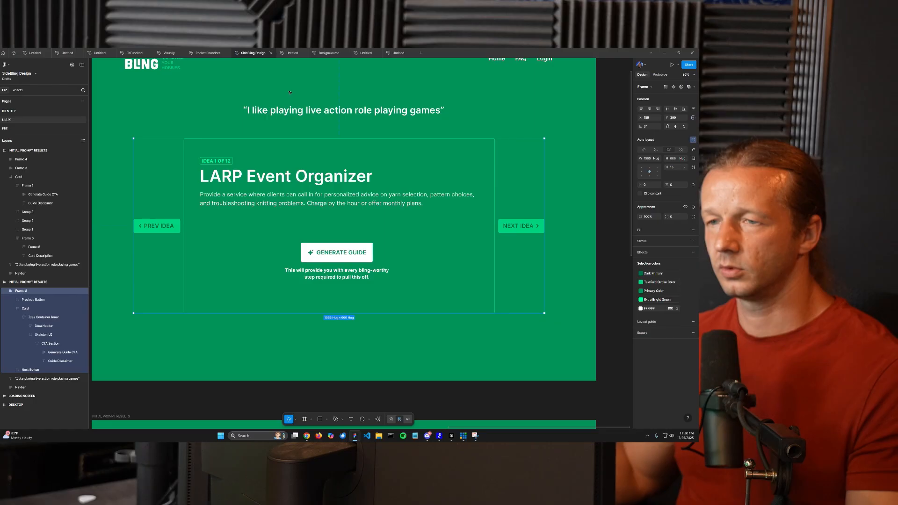
- Duplicate the upper INITIAL PROMPT RESULTS frame without placeholder rows and place the copy directly to its right
{"action": "key", "text": "Escape"}
{"action": "scroll", "coordinate": [331, 224], "scroll_direction": "up", "scroll_amount": 1}
{"action": "left_click", "coordinate": [331, 242]}
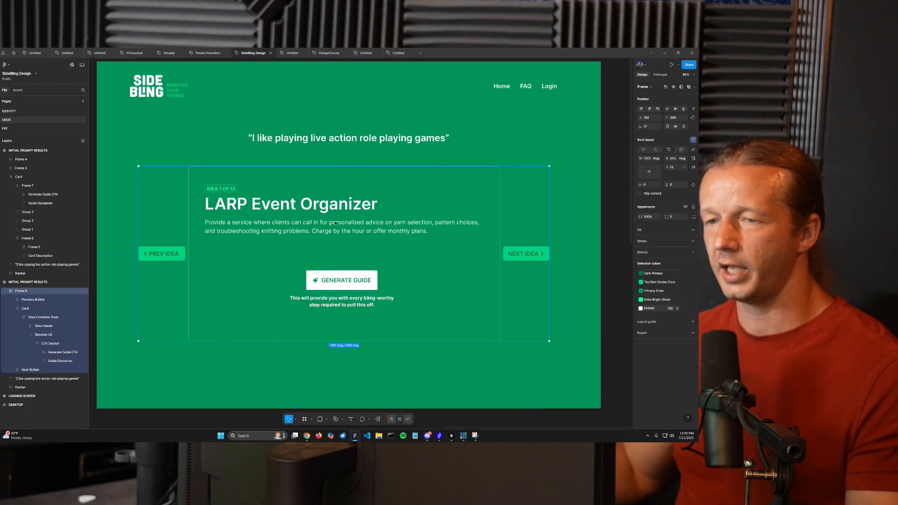
{"action": "key", "text": "Escape"}
{"action": "scroll", "coordinate": [322, 201], "scroll_direction": "down", "scroll_amount": 5}
{"action": "scroll", "coordinate": [364, 267], "scroll_direction": "up", "scroll_amount": 2}
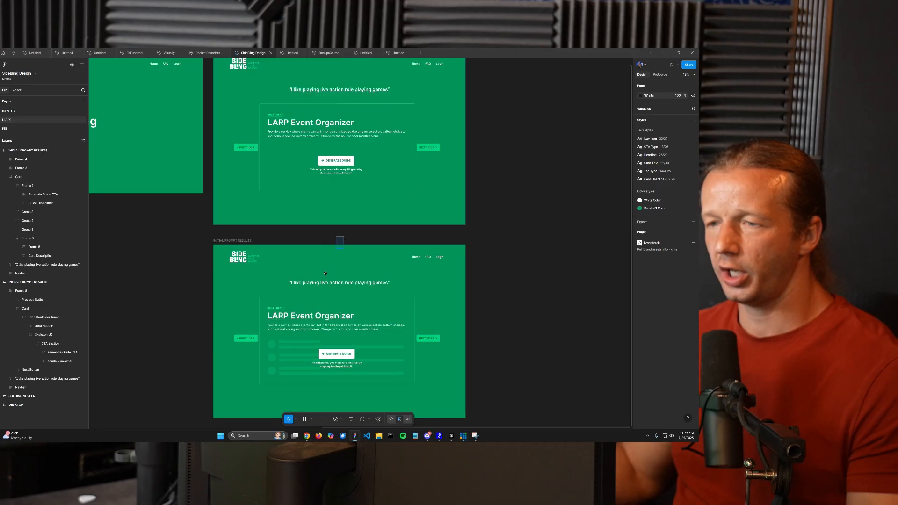
{"action": "scroll", "coordinate": [318, 253], "scroll_direction": "up", "scroll_amount": 3}
{"action": "scroll", "coordinate": [317, 253], "scroll_direction": "left", "scroll_amount": 4}
{"action": "left_click", "coordinate": [146, 115]}
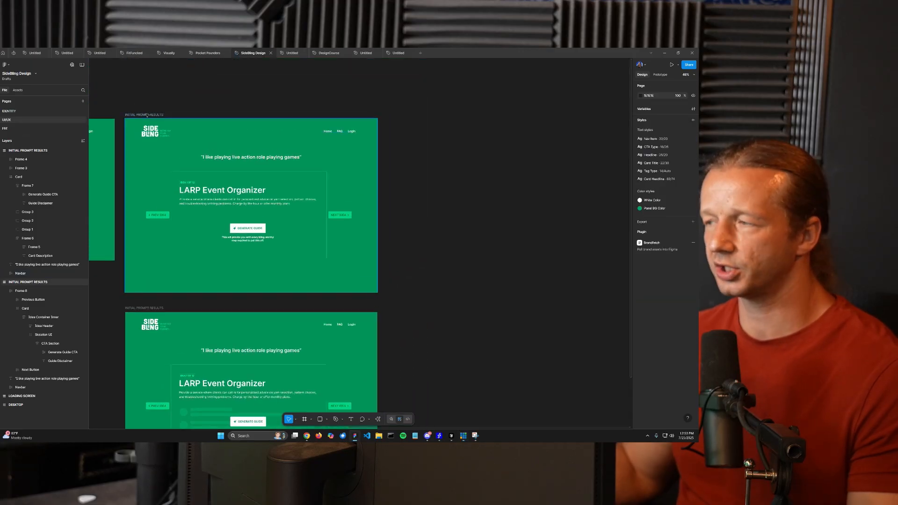
{"action": "left_click_drag", "start_coordinate": [146, 114], "coordinate": [413, 123]}
{"action": "left_click", "coordinate": [445, 112]}
{"action": "left_click_drag", "start_coordinate": [469, 106], "coordinate": [309, 117]}
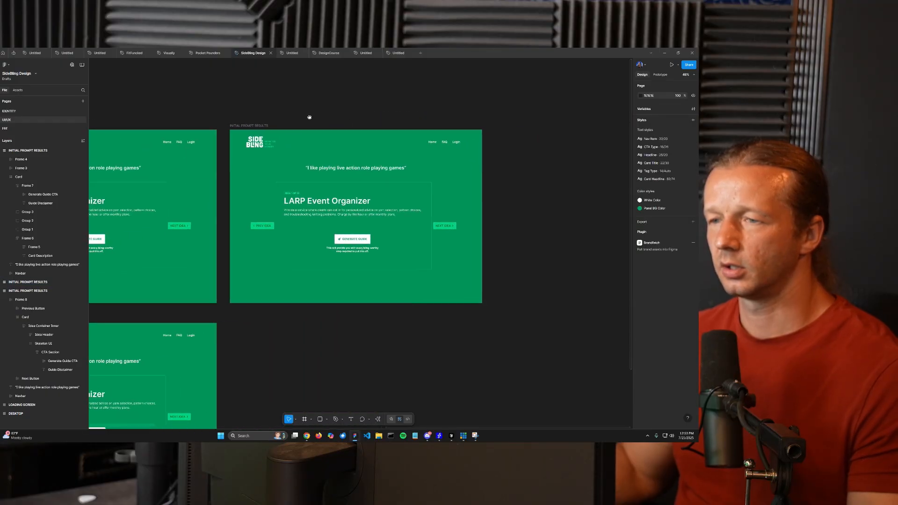
- Delete the CTA Section with the GENERATE GUIDE button and its disclaimer from the duplicated screen's card
{"action": "scroll", "coordinate": [346, 202], "scroll_direction": "up", "scroll_amount": 4}
{"action": "double_click", "coordinate": [368, 261]}
{"action": "double_click", "coordinate": [368, 261]}
{"action": "double_click", "coordinate": [367, 261]}
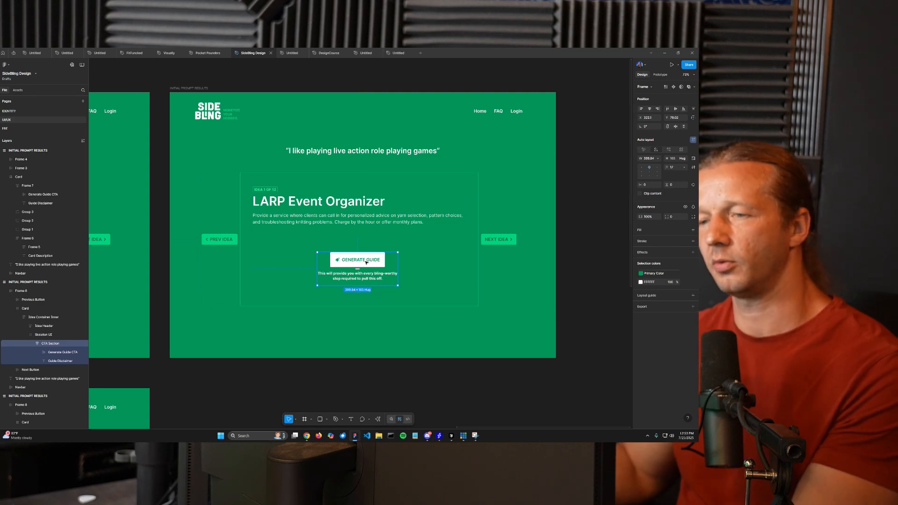
{"action": "key", "text": "Delete"}
{"action": "double_click", "coordinate": [349, 262]}
{"action": "double_click", "coordinate": [349, 263]}
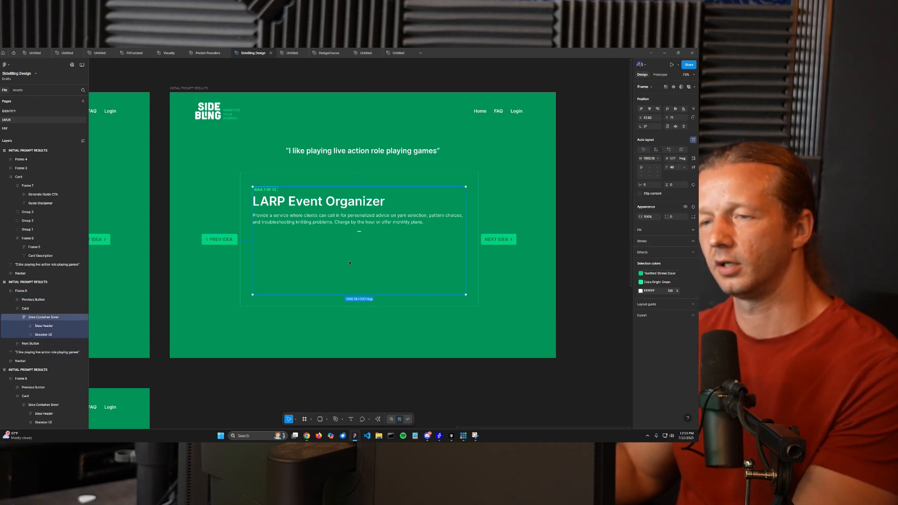
{"action": "double_click", "coordinate": [350, 263]}
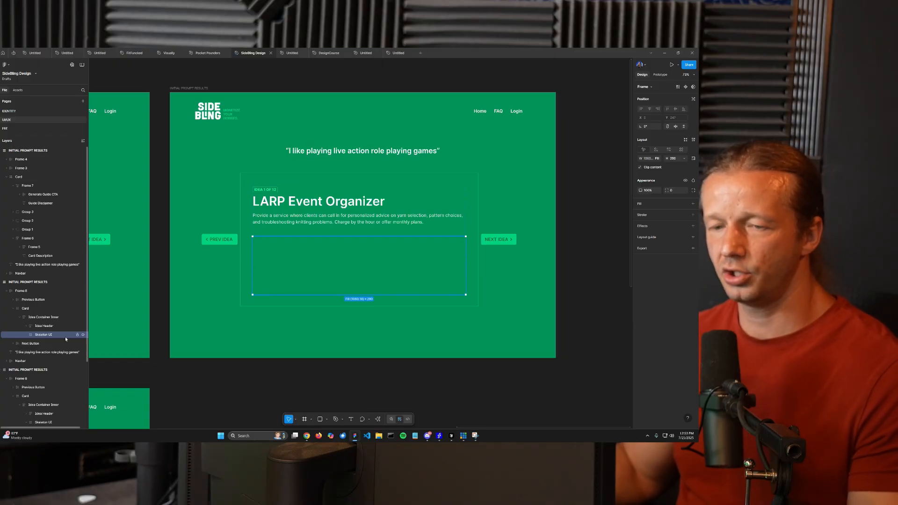
{"action": "double_click", "coordinate": [43, 335]}
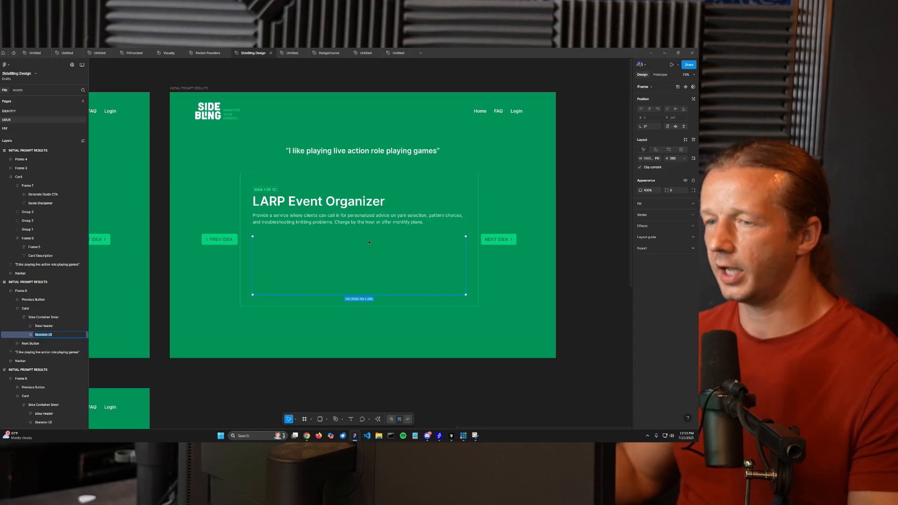
{"action": "left_click", "coordinate": [458, 183]}
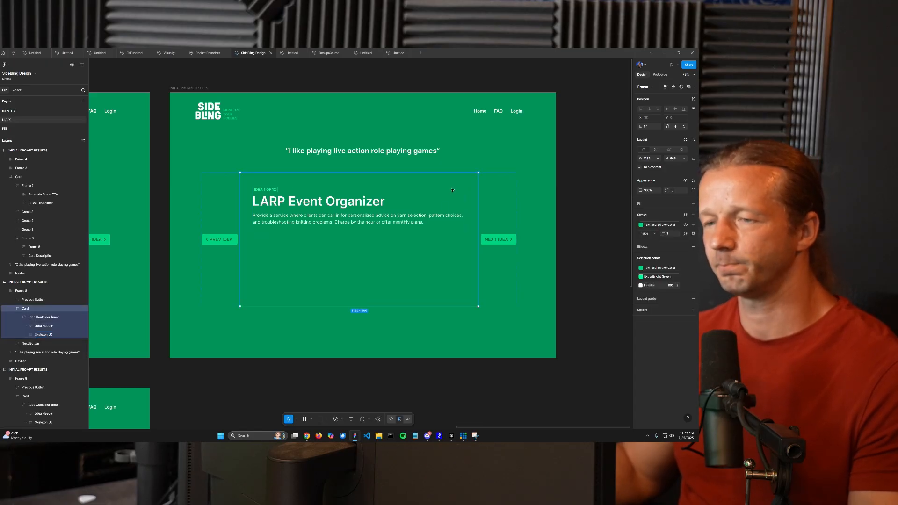
{"action": "left_click", "coordinate": [411, 249]}
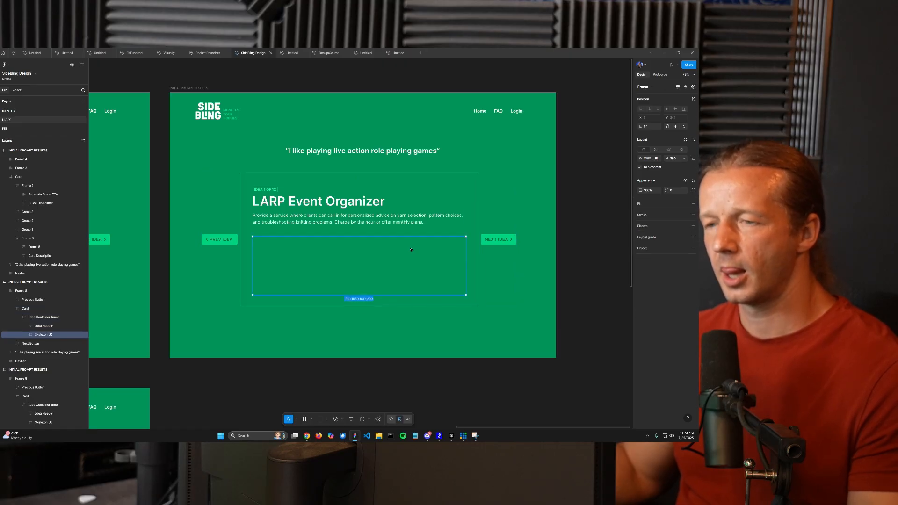
- Remove the auto layout from the Idea Container Inner frame in the duplicated card
{"action": "left_click", "coordinate": [428, 219]}
{"action": "left_click", "coordinate": [444, 232]}
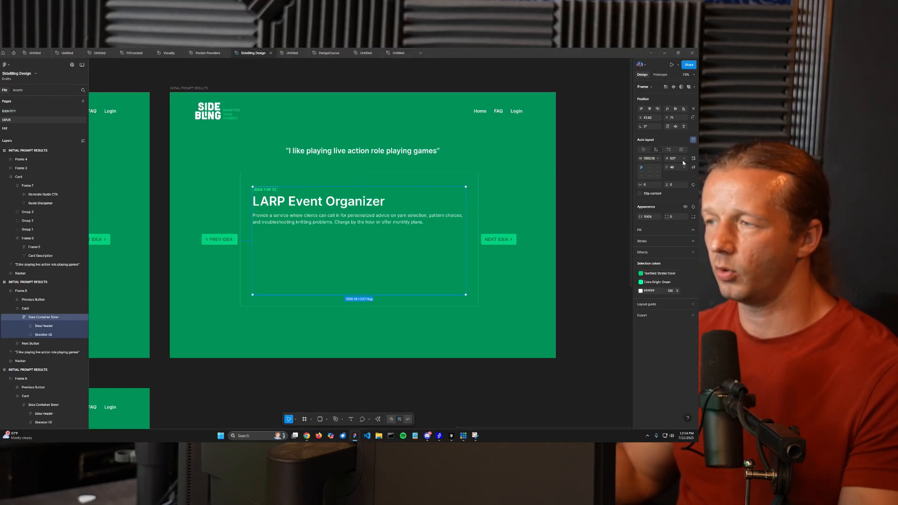
{"action": "left_click", "coordinate": [693, 140]}
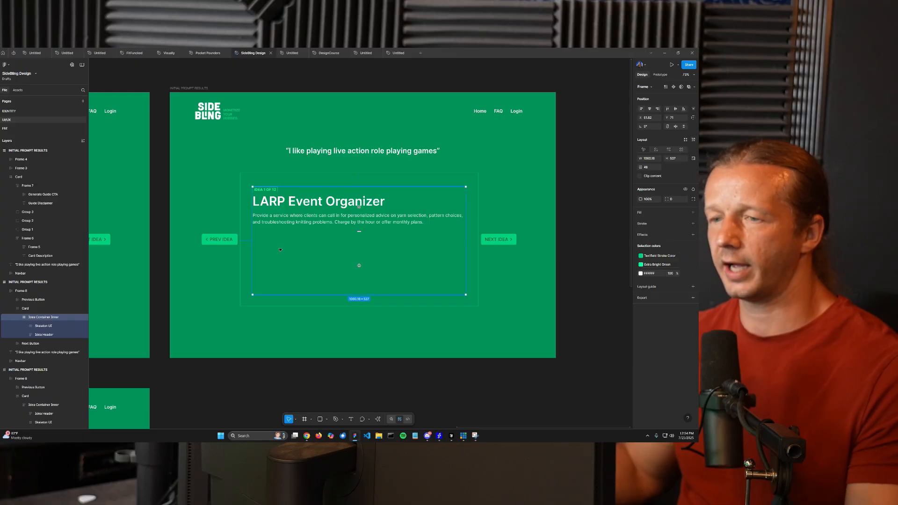
{"action": "left_click", "coordinate": [553, 299]}
- Add the text "EARNINGS POTENTIAL" inside the empty Skeleton UI frame below the idea description
{"action": "triple_click", "coordinate": [316, 248]}
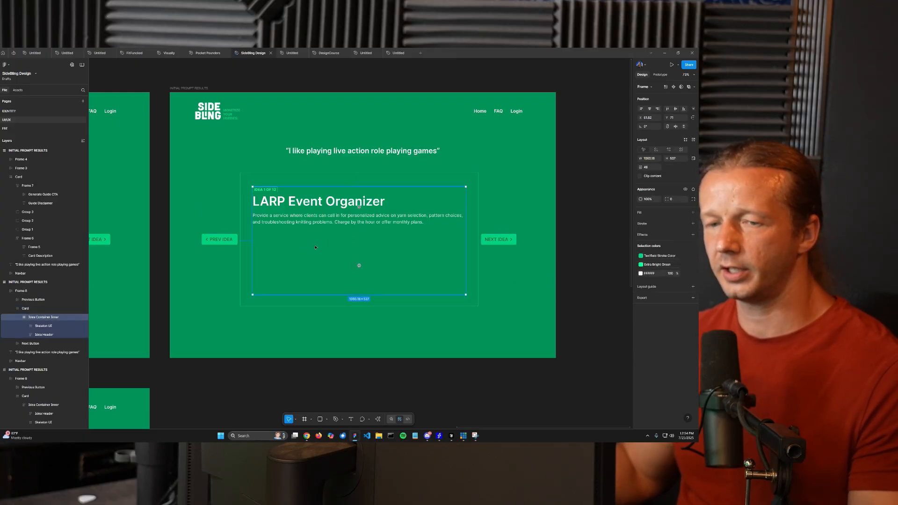
{"action": "left_click", "coordinate": [316, 247]}
{"action": "scroll", "coordinate": [314, 257], "scroll_direction": "up", "scroll_amount": 5}
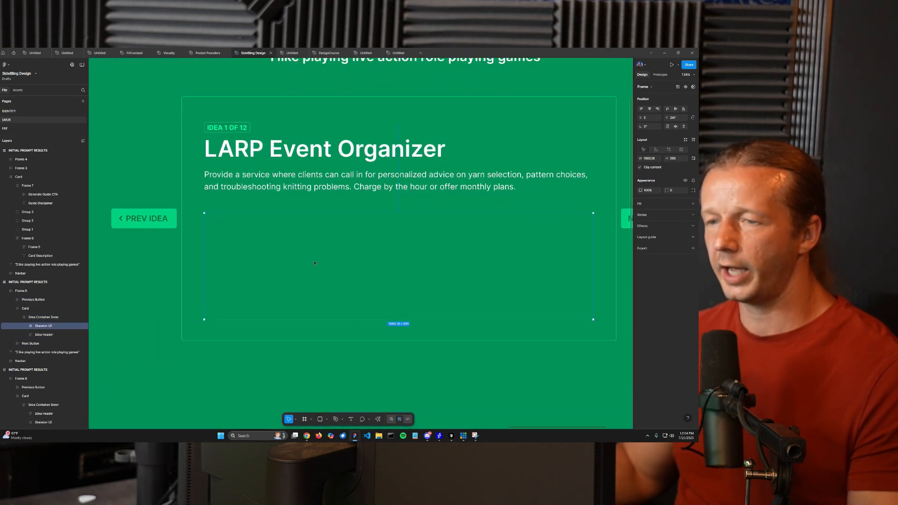
{"action": "left_click_drag", "start_coordinate": [332, 262], "coordinate": [301, 254]}
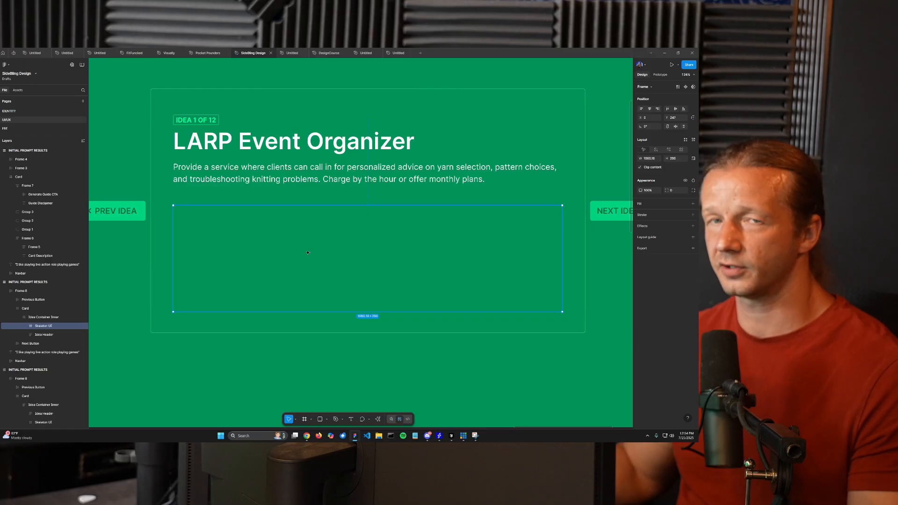
{"action": "key", "text": "t"}
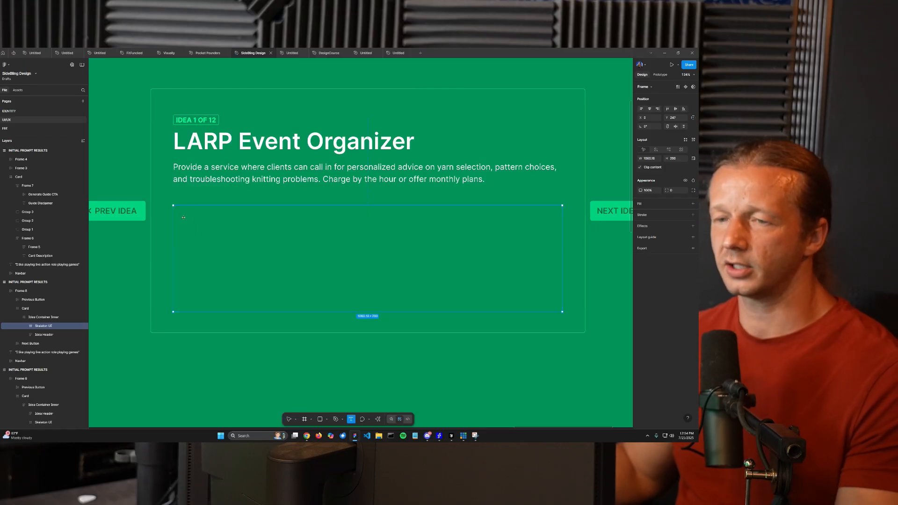
{"action": "left_click", "coordinate": [183, 217]}
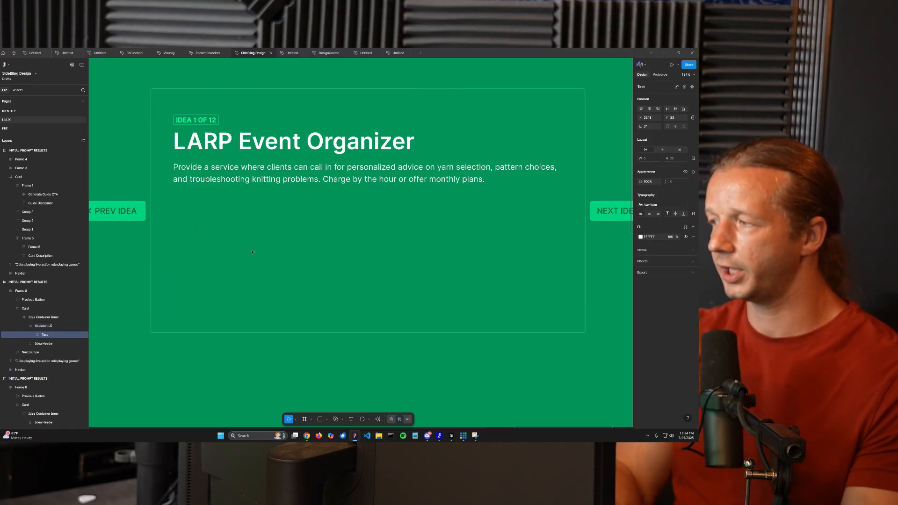
{"action": "key", "text": "Caps_Lock"}
{"action": "type", "text": "EARNINGS POTENTIAL"}
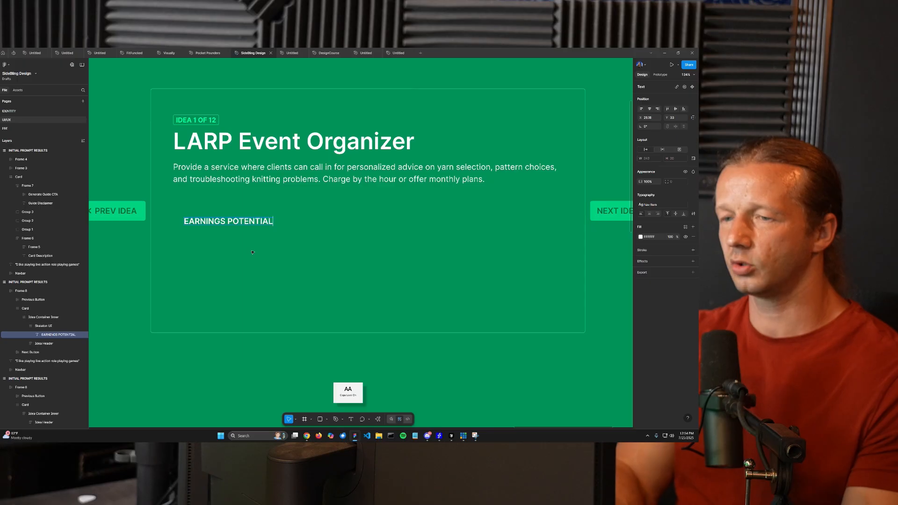
{"action": "key", "text": "Escape"}
{"action": "key", "text": "Caps_Lock"}
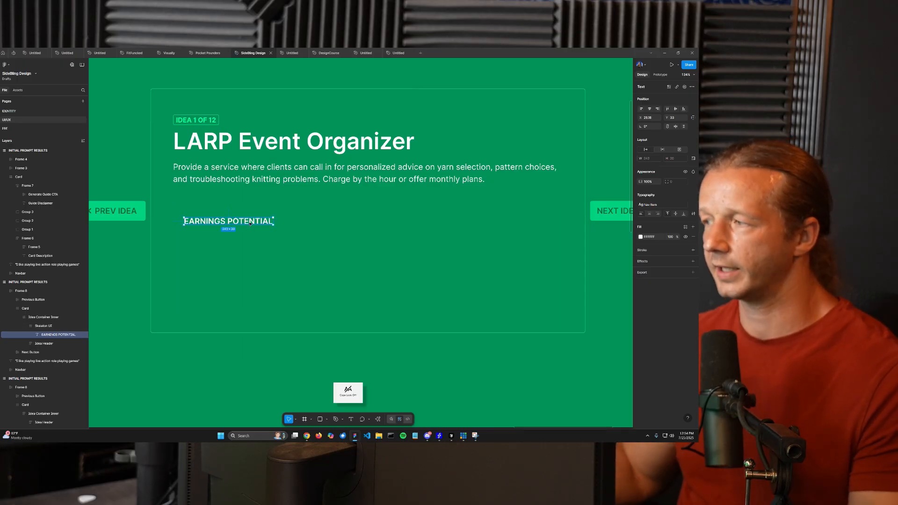
- Align the EARNINGS POTENTIAL label to the Skeleton UI frame's top-left corner and fill it with Extra Bright Green
{"action": "left_click_drag", "start_coordinate": [251, 223], "coordinate": [240, 212]}
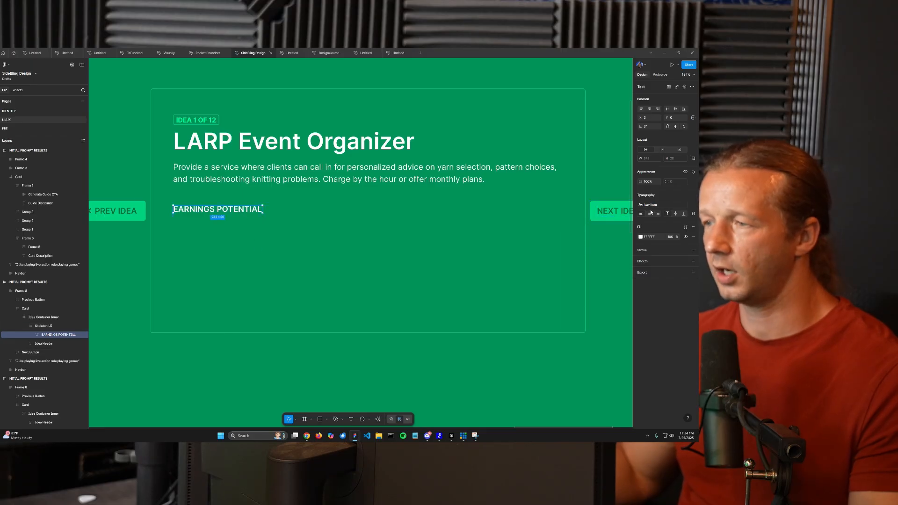
{"action": "left_click", "coordinate": [684, 227]}
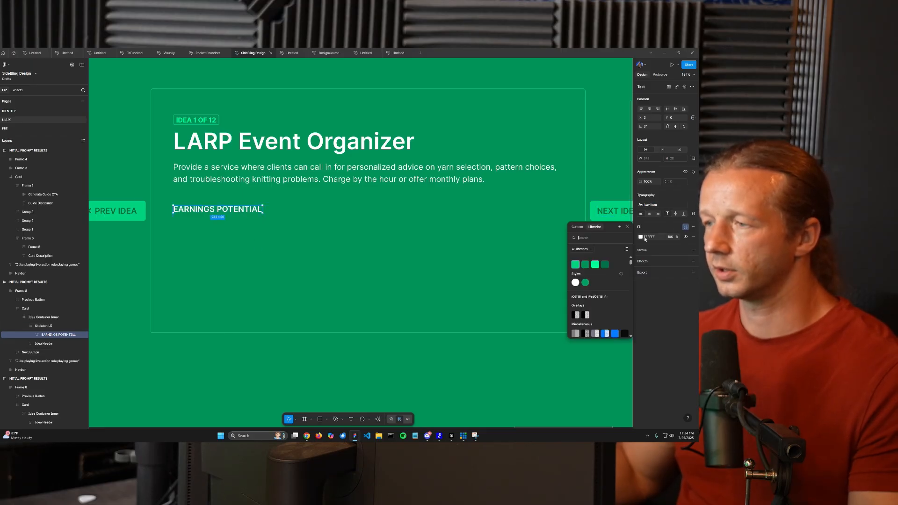
{"action": "left_click", "coordinate": [595, 266]}
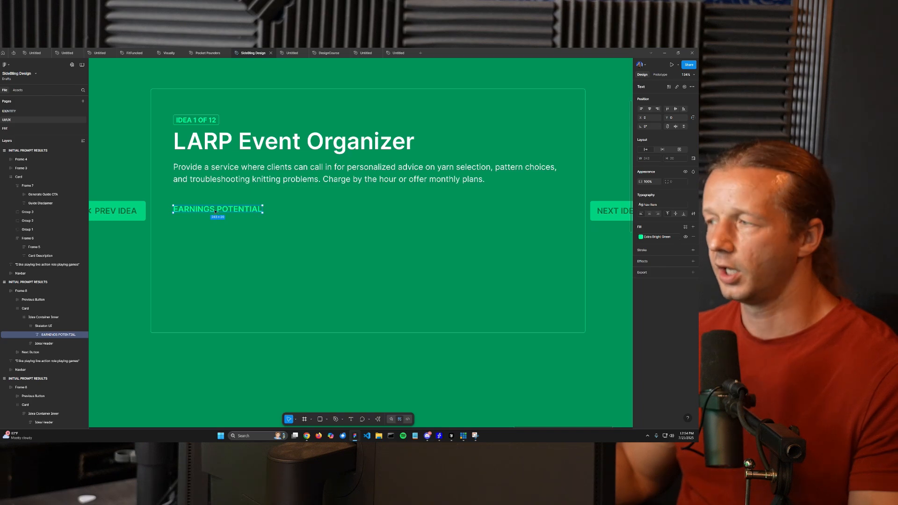
- Place a copy of the "LARP Event Organizer" title directly below the EARNINGS POTENTIAL label
{"action": "left_click_drag", "start_coordinate": [216, 212], "coordinate": [222, 223]}
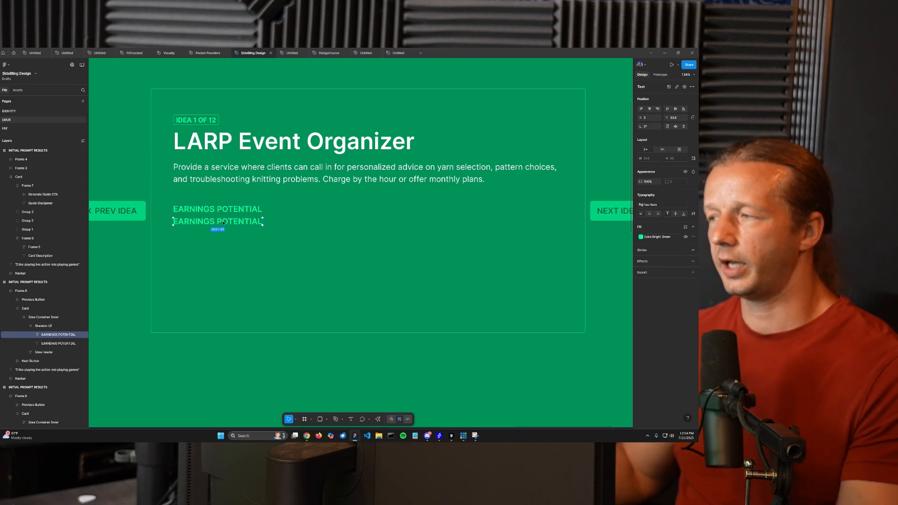
{"action": "key", "text": "Delete"}
{"action": "left_click_drag", "start_coordinate": [222, 148], "coordinate": [231, 215]}
{"action": "left_click", "coordinate": [228, 214]}
{"action": "key", "text": "ctrl+v"}
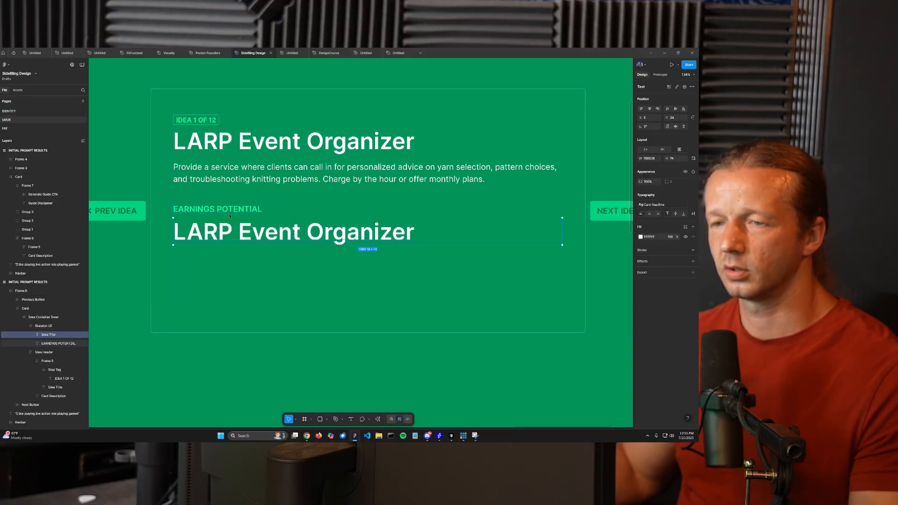
- Replace the copied title's text with "$500-$5k"
{"action": "double_click", "coordinate": [242, 237]}
{"action": "type", "text": "$"}
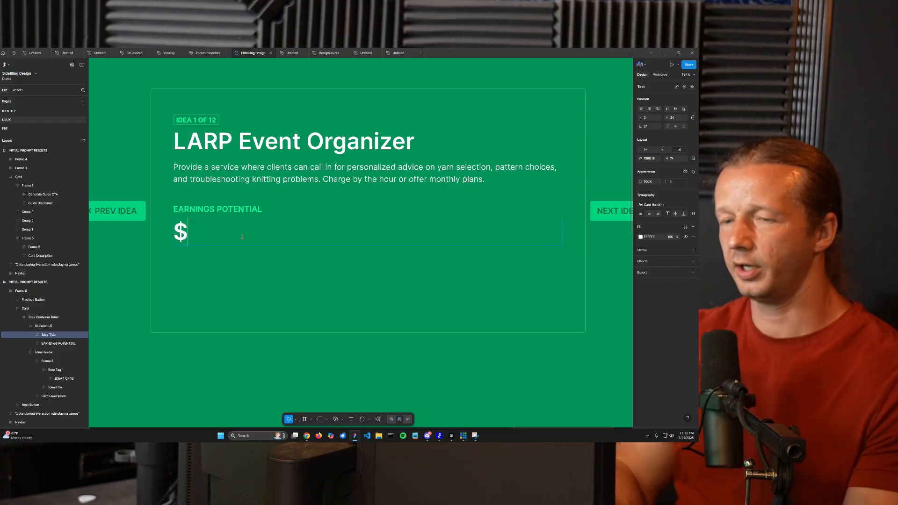
{"action": "type", "text": "500-$5k"}
{"action": "key", "text": "Escape"}
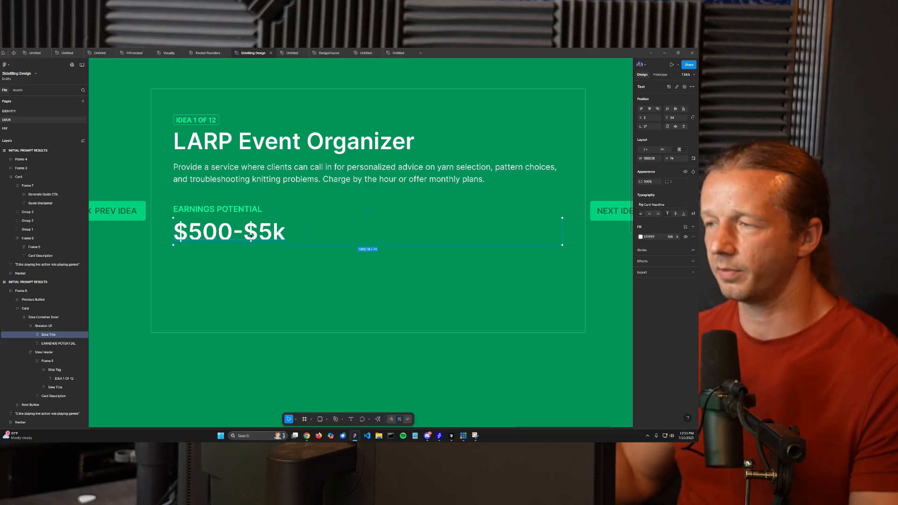
- Detach the Card Headline style from the $500-$5k text and apply the Headline text style
{"action": "left_click", "coordinate": [693, 205]}
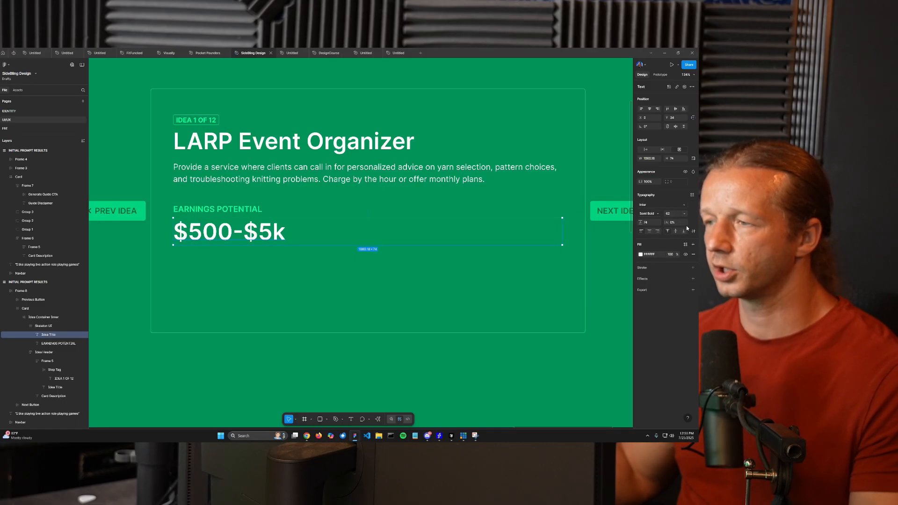
{"action": "left_click", "coordinate": [691, 196]}
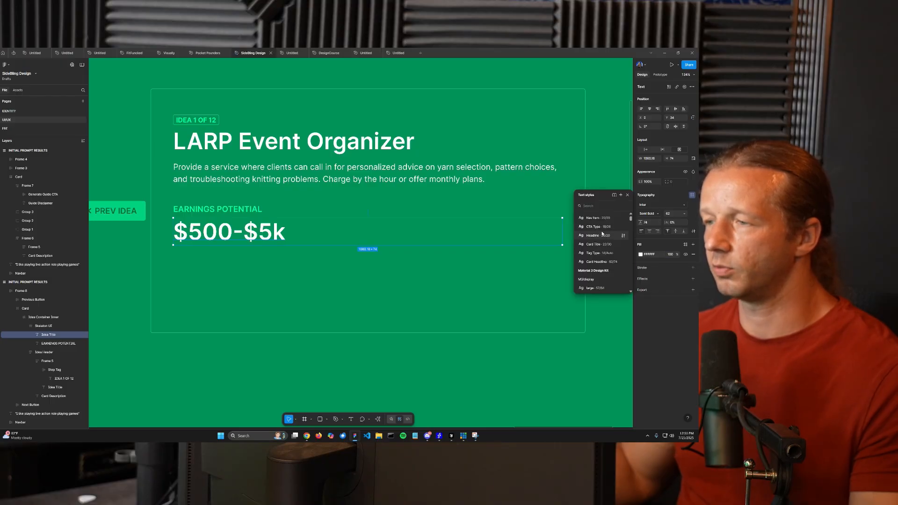
{"action": "left_click", "coordinate": [609, 235]}
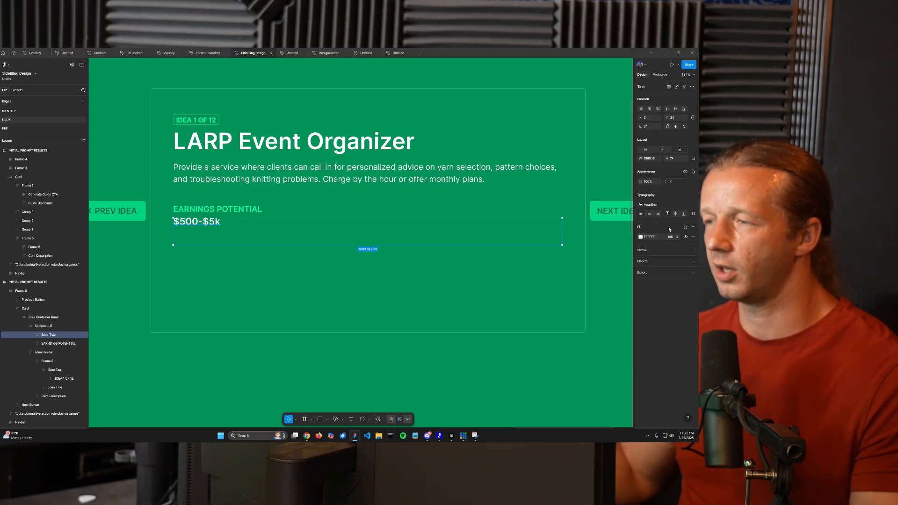
- Detach the Headline text style from the $500-$5k text, leaving its fill colour as it is
{"action": "left_click", "coordinate": [685, 227]}
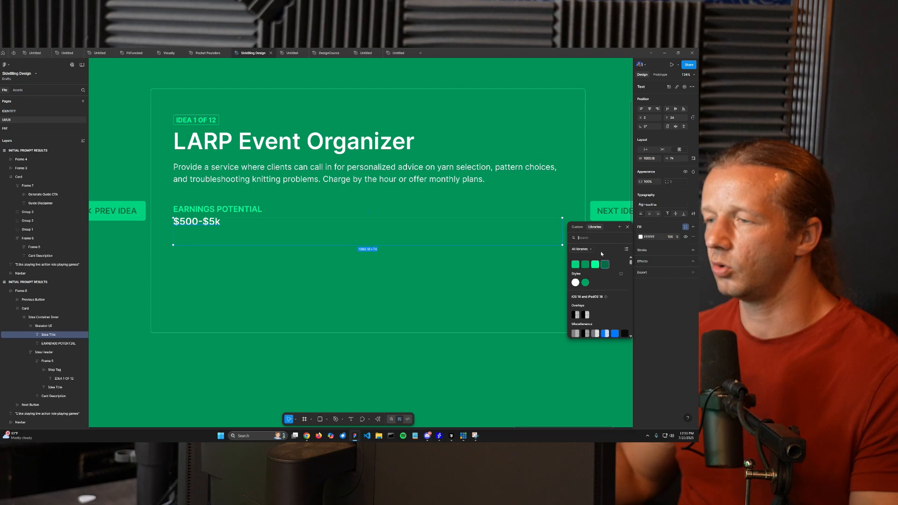
{"action": "left_click", "coordinate": [680, 230]}
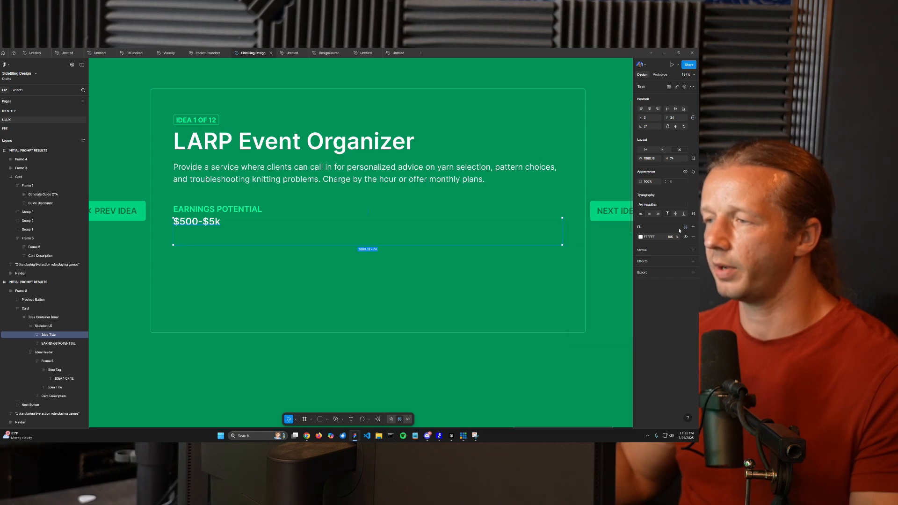
{"action": "left_click", "coordinate": [693, 205]}
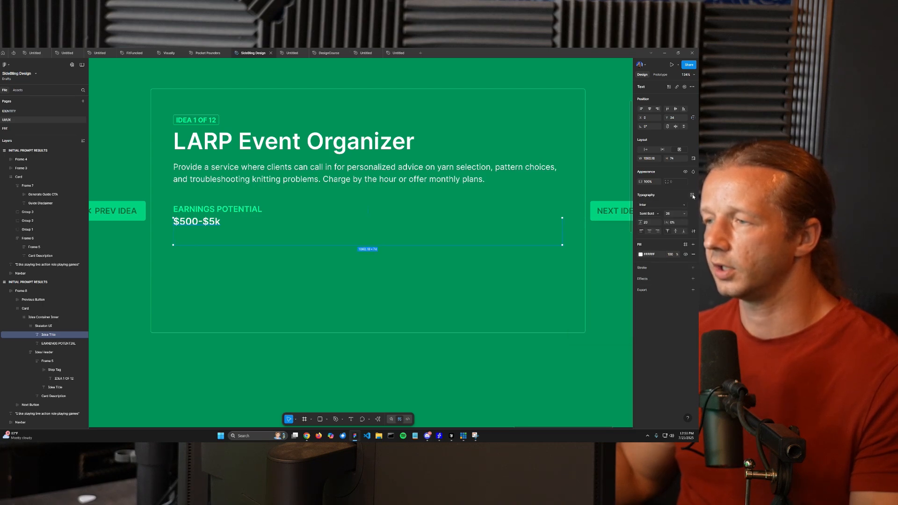
- Set the $500-$5k text's font size to 38 and move it slightly down from the EARNINGS POTENTIAL label
{"action": "left_click", "coordinate": [692, 196]}
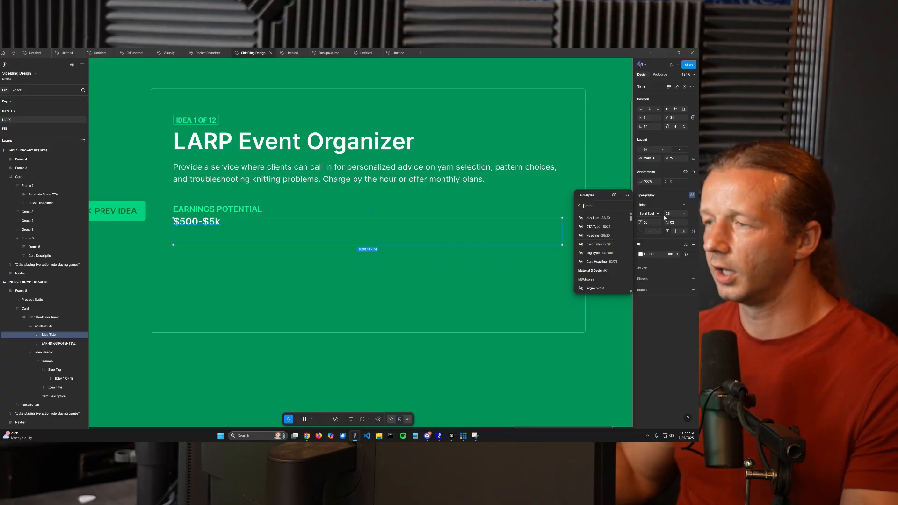
{"action": "left_click", "coordinate": [672, 213]}
{"action": "type", "text": "28"}
{"action": "key", "text": "Return"}
{"action": "key", "text": "Up"}
{"action": "key", "text": "Up"}
{"action": "key", "text": "Up"}
{"action": "key", "text": "Up"}
{"action": "key", "text": "Up"}
{"action": "key", "text": "Up"}
{"action": "key", "text": "Up"}
{"action": "key", "text": "Up"}
{"action": "key", "text": "Up"}
{"action": "key", "text": "Up"}
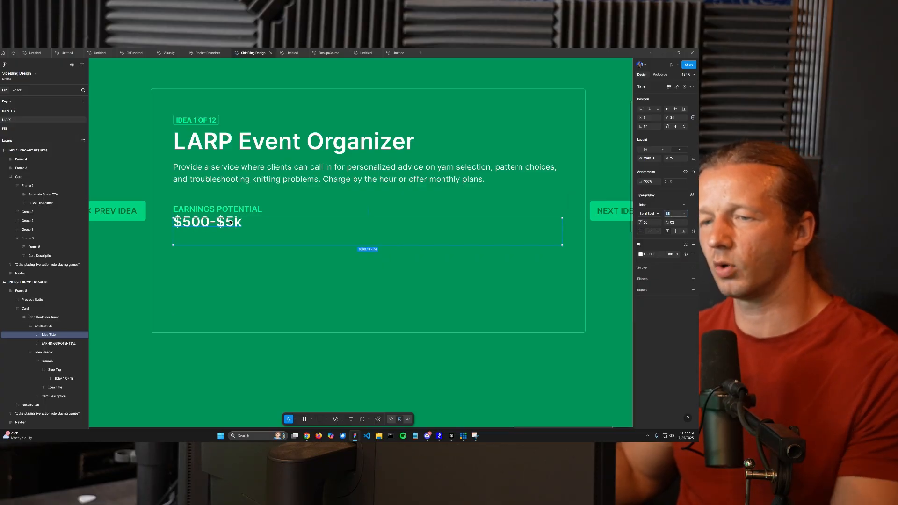
{"action": "left_click_drag", "start_coordinate": [230, 226], "coordinate": [233, 230]}
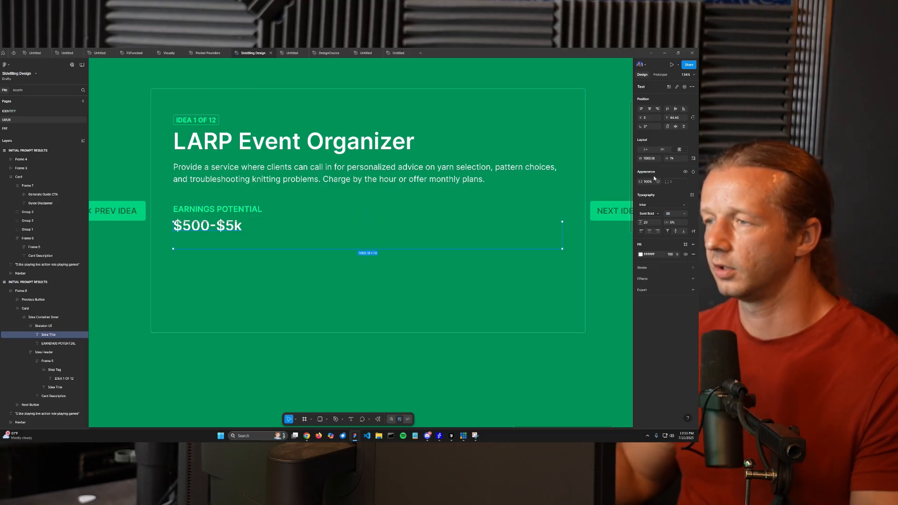
- Set the $500-$5k text box to auto width and save its formatting as a text style named "Medium Type"
{"action": "left_click", "coordinate": [645, 149]}
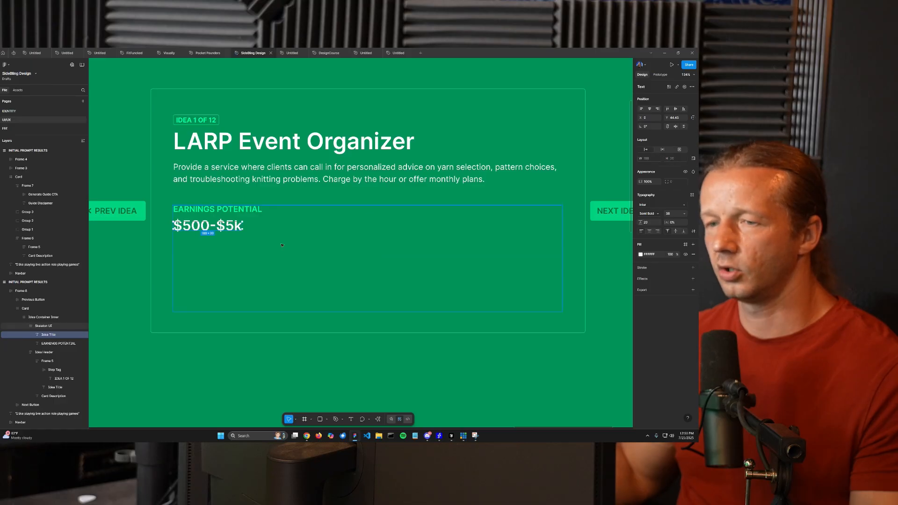
{"action": "left_click", "coordinate": [692, 195]}
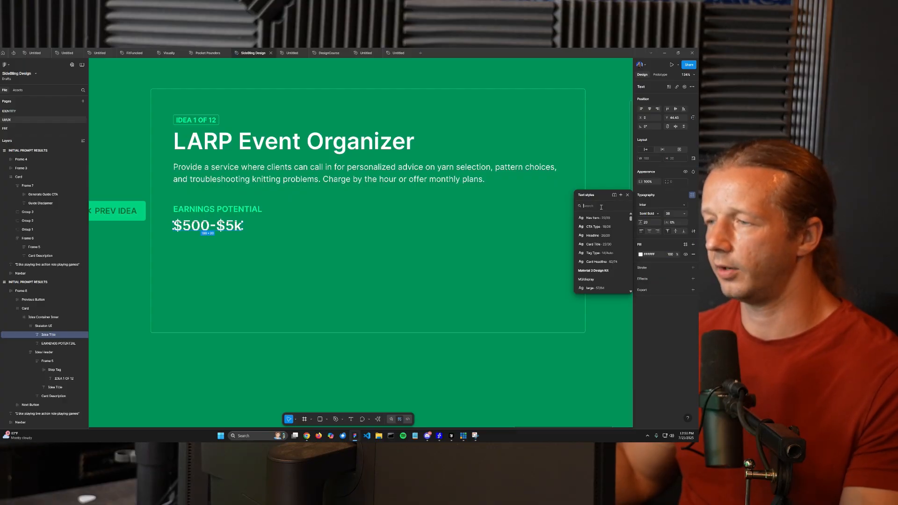
{"action": "left_click", "coordinate": [621, 195]}
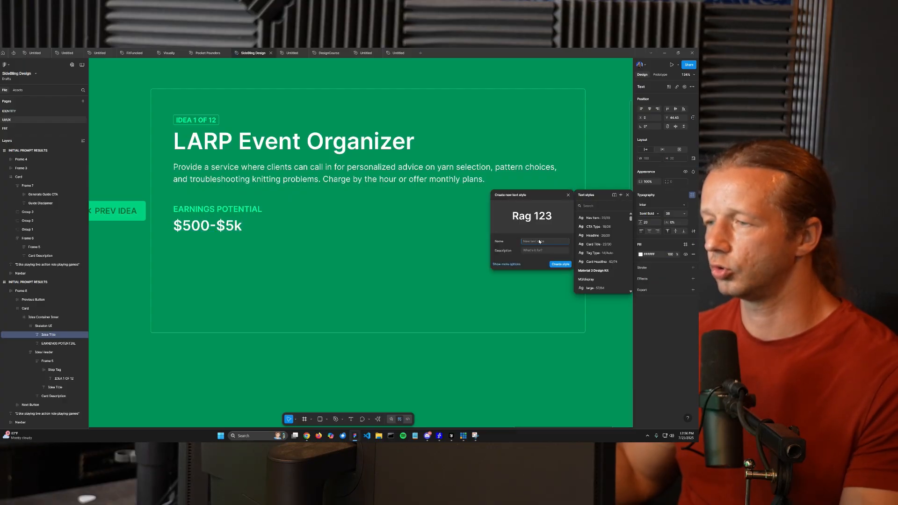
{"action": "type", "text": "Medium"}
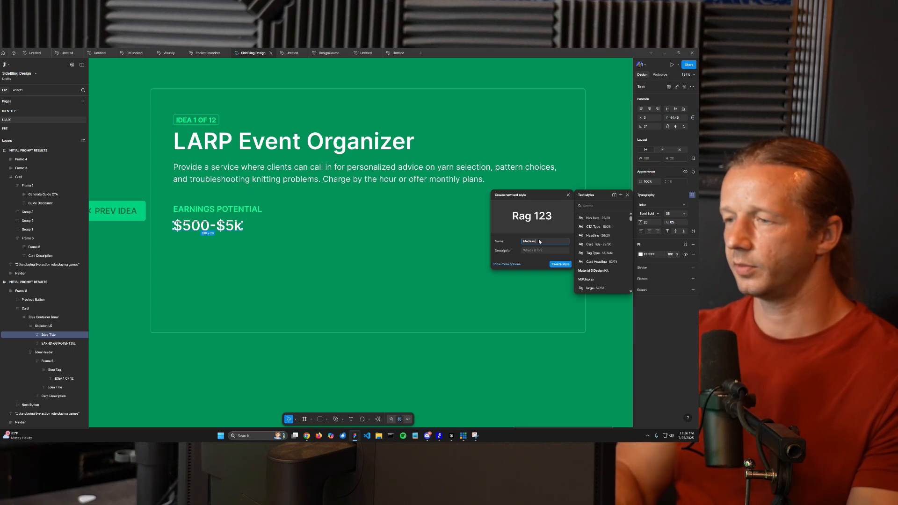
{"action": "type", "text": " Type"}
{"action": "key", "text": "Return"}
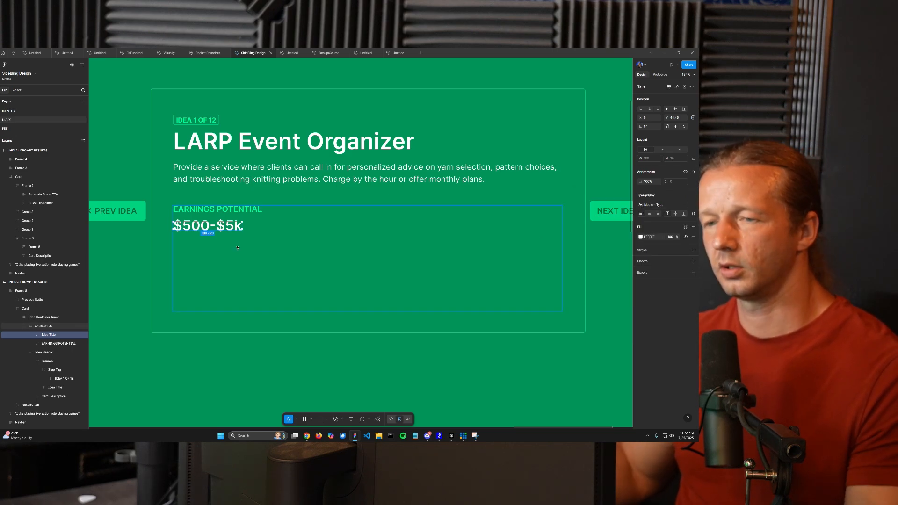
- Duplicate the $500-$5k text directly below itself and change the copy to "PER MONTH"
{"action": "scroll", "coordinate": [173, 234], "scroll_direction": "up", "scroll_amount": 5}
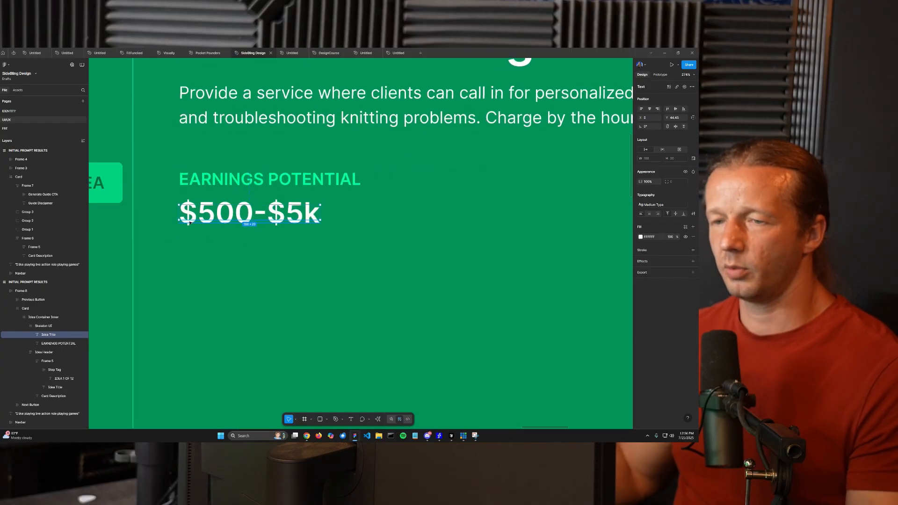
{"action": "key", "text": "ctrl+d"}
{"action": "left_click_drag", "start_coordinate": [227, 242], "coordinate": [229, 249]}
{"action": "double_click", "coordinate": [229, 245]}
{"action": "key", "text": "Caps_Lock"}
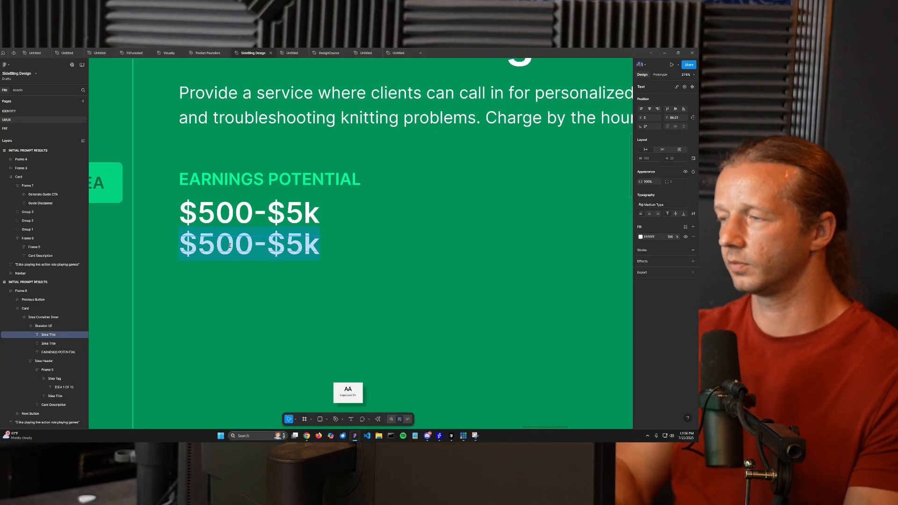
{"action": "type", "text": "PER MONTHA"}
{"action": "key", "text": "Caps_Lock"}
{"action": "key", "text": "Escape"}
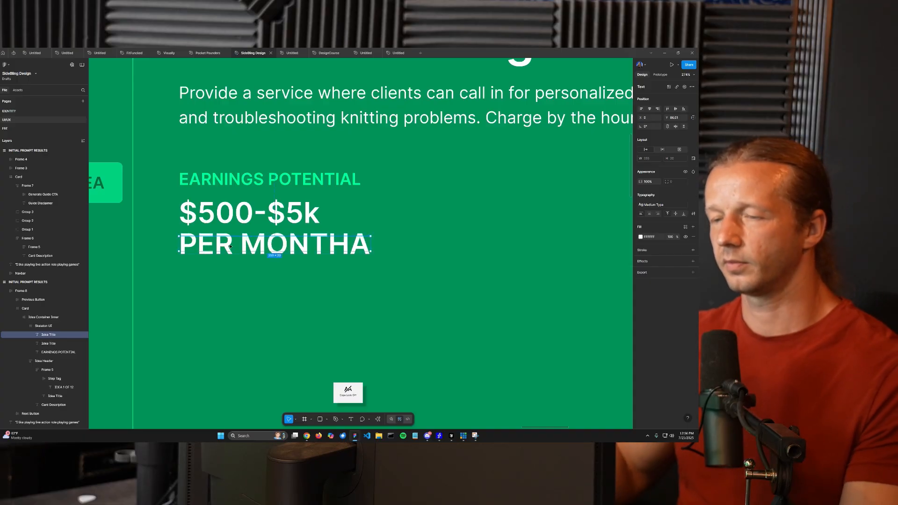
{"action": "double_click", "coordinate": [349, 247]}
{"action": "left_click_drag", "start_coordinate": [349, 246], "coordinate": [365, 245]}
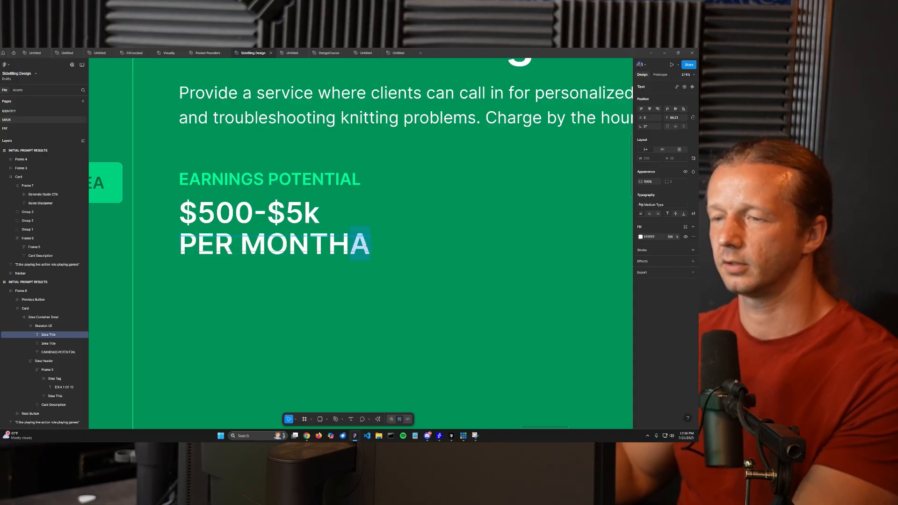
{"action": "key", "text": "BackSpace"}
{"action": "key", "text": "Escape"}
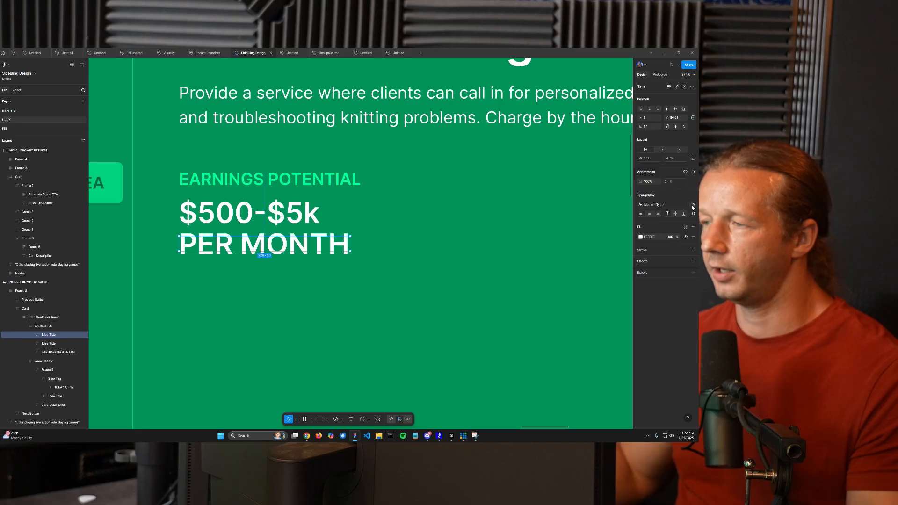
- Detach the text style from PER MONTH and try the CTA Type style on it
{"action": "left_click", "coordinate": [692, 206]}
{"action": "left_click", "coordinate": [692, 196]}
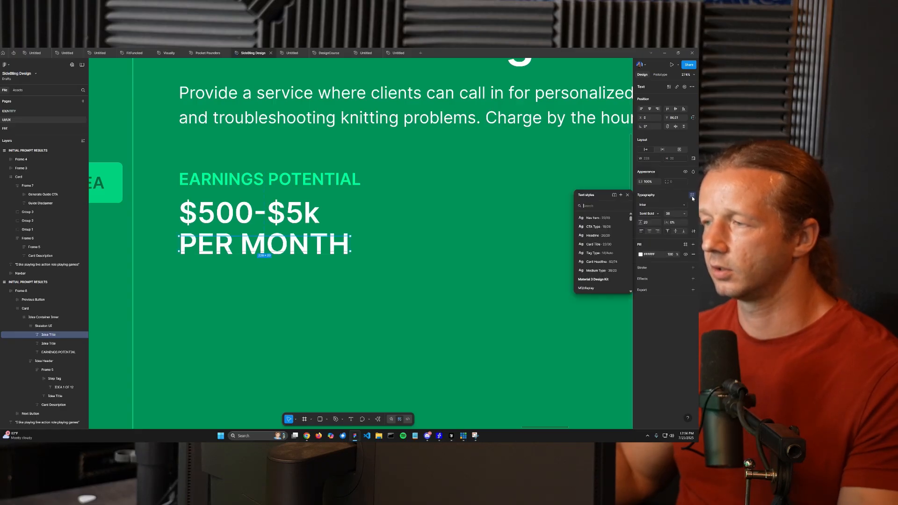
{"action": "left_click", "coordinate": [616, 229]}
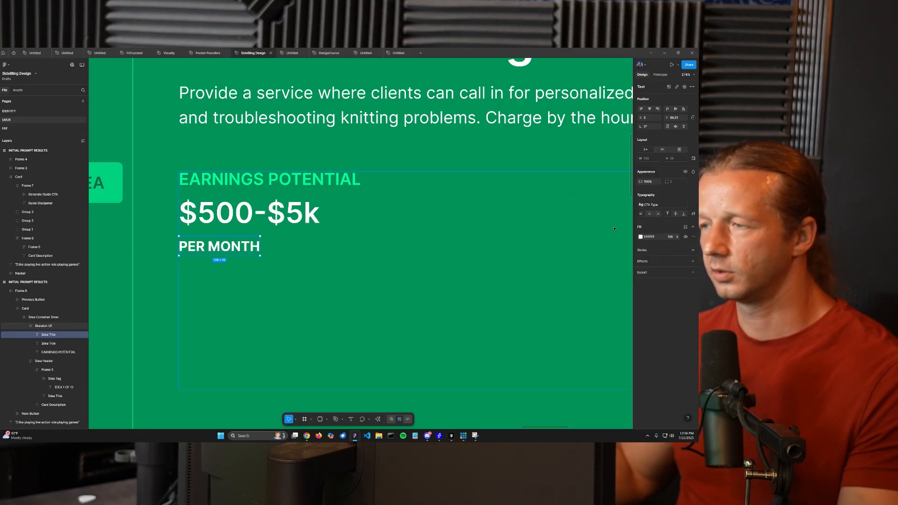
- Apply the Tag Type text style to PER MONTH and move it up close beneath $500-$5k
{"action": "left_click", "coordinate": [692, 205]}
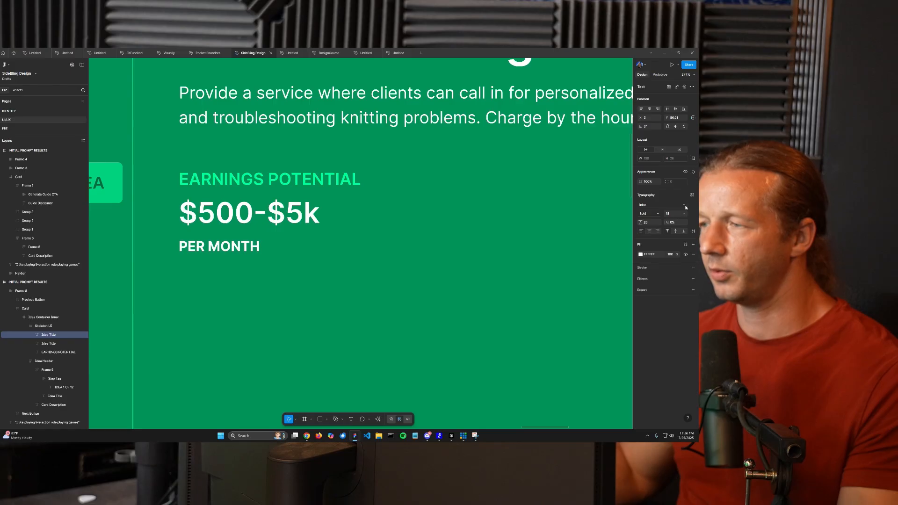
{"action": "left_click", "coordinate": [691, 197]}
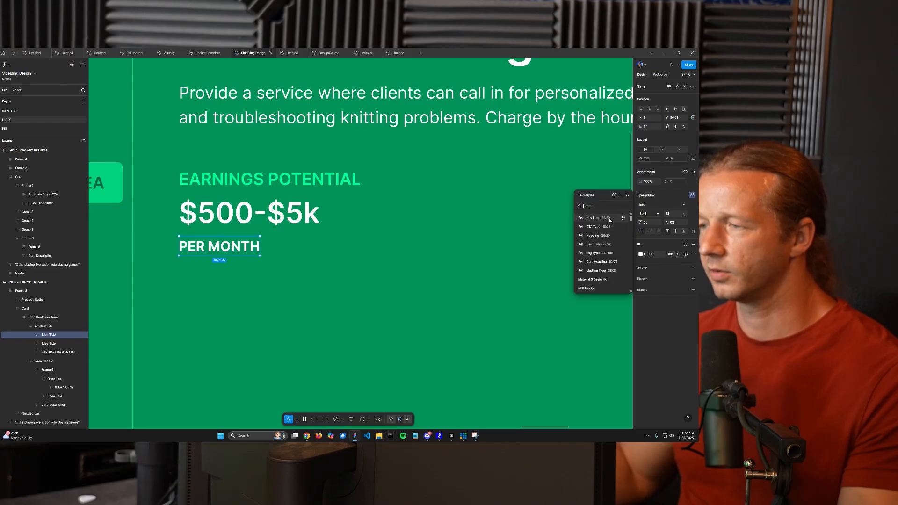
{"action": "left_click", "coordinate": [608, 253]}
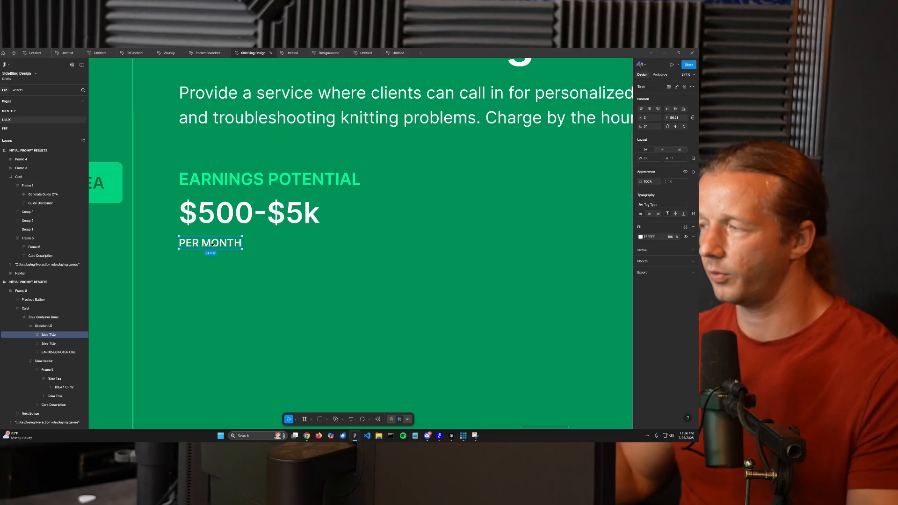
{"action": "left_click_drag", "start_coordinate": [212, 244], "coordinate": [214, 239]}
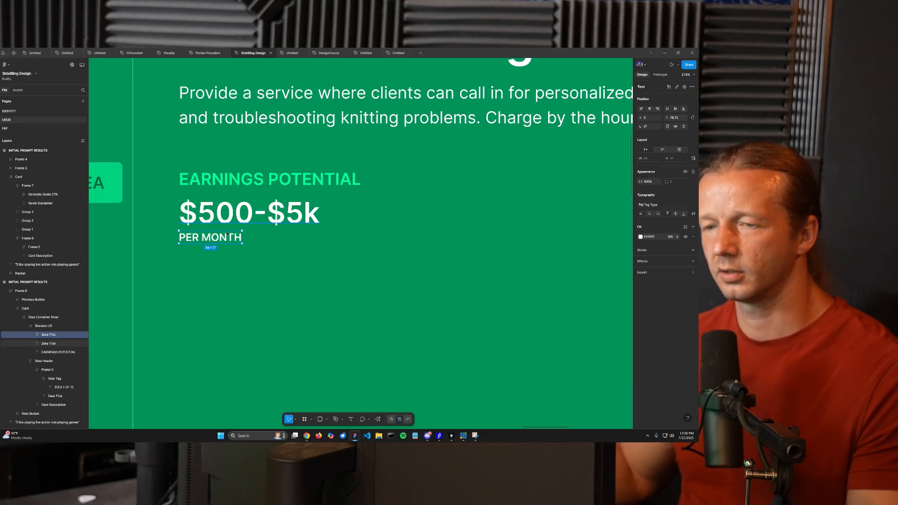
- Increase the spacing between the idea header and the earnings section in the card to about 71
{"action": "scroll", "coordinate": [227, 234], "scroll_direction": "down", "scroll_amount": 8}
{"action": "scroll", "coordinate": [323, 344], "scroll_direction": "left", "scroll_amount": 2}
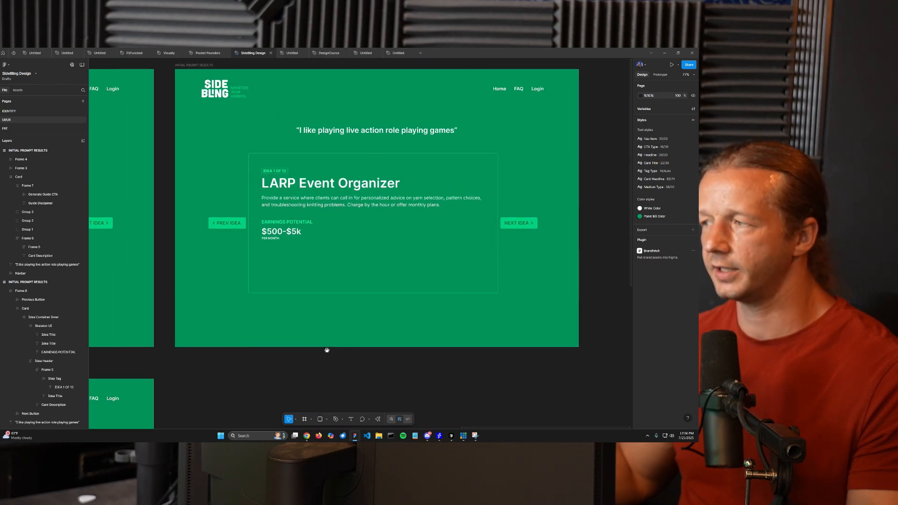
{"action": "left_click", "coordinate": [276, 223]}
{"action": "double_click", "coordinate": [276, 223]}
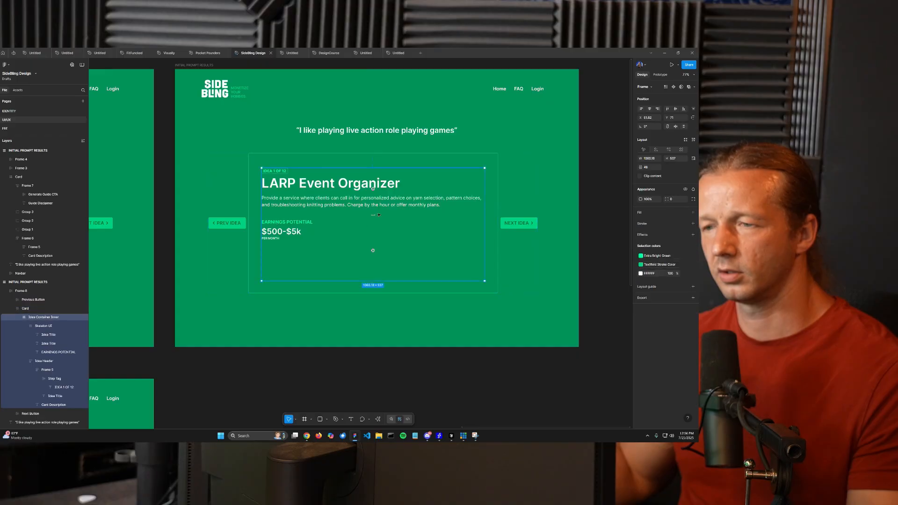
{"action": "left_click_drag", "start_coordinate": [373, 215], "coordinate": [373, 217]}
{"action": "left_click", "coordinate": [368, 349]}
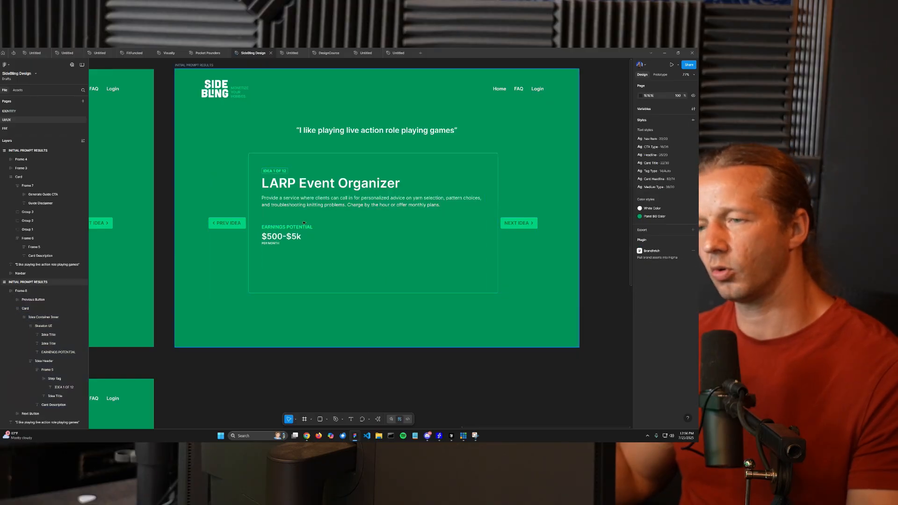
- Wrap the EARNINGS POTENTIAL label and the $500-$5k text together in an auto layout frame
{"action": "scroll", "coordinate": [302, 223], "scroll_direction": "up", "scroll_amount": 5}
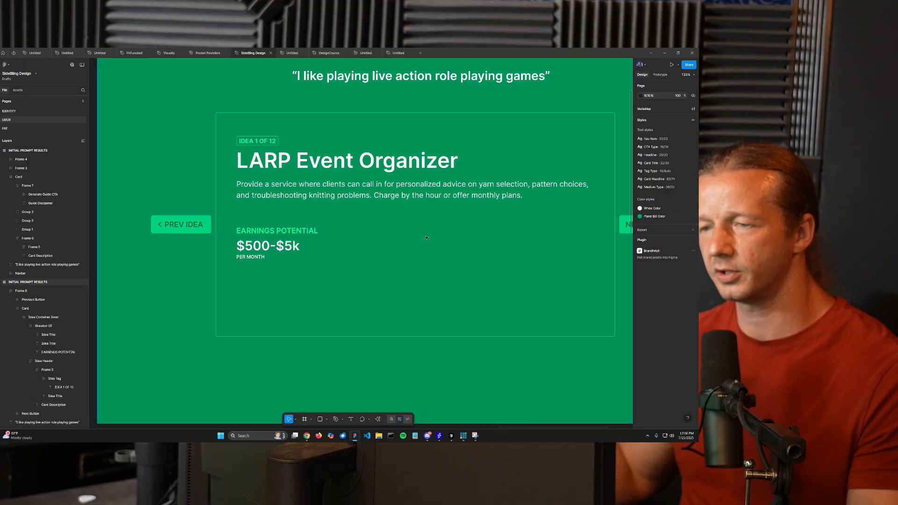
{"action": "left_click", "coordinate": [275, 240]}
{"action": "double_click", "coordinate": [276, 242]}
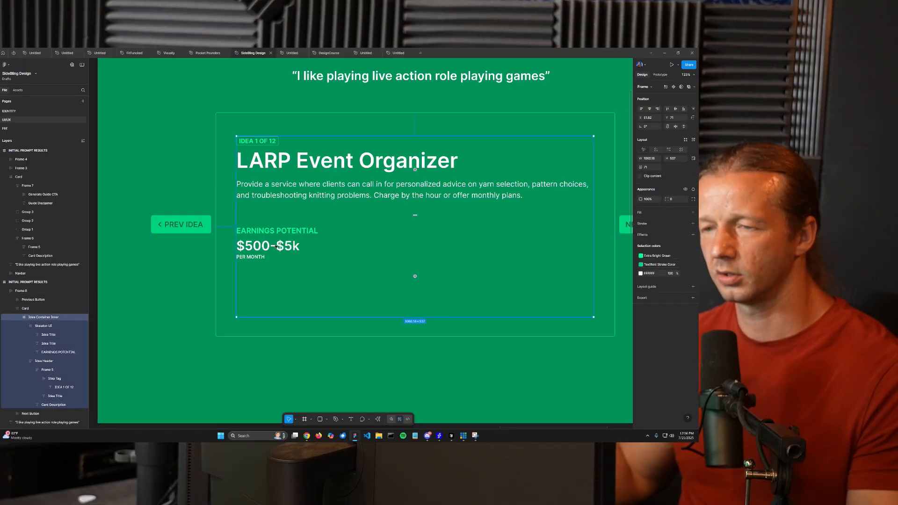
{"action": "double_click", "coordinate": [276, 243]}
{"action": "double_click", "coordinate": [258, 257]}
{"action": "left_click", "coordinate": [263, 245], "text": "shift"}
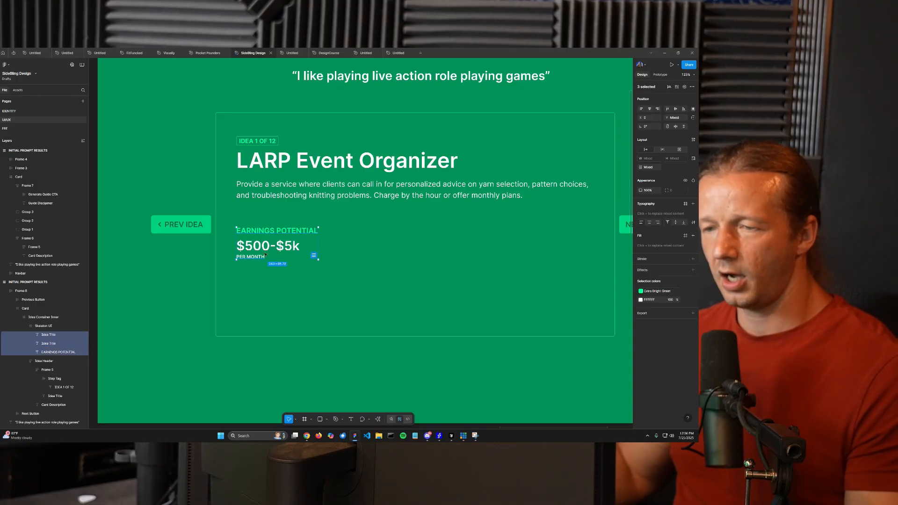
{"action": "left_click", "coordinate": [258, 248]}
{"action": "left_click", "coordinate": [265, 237], "text": "shift"}
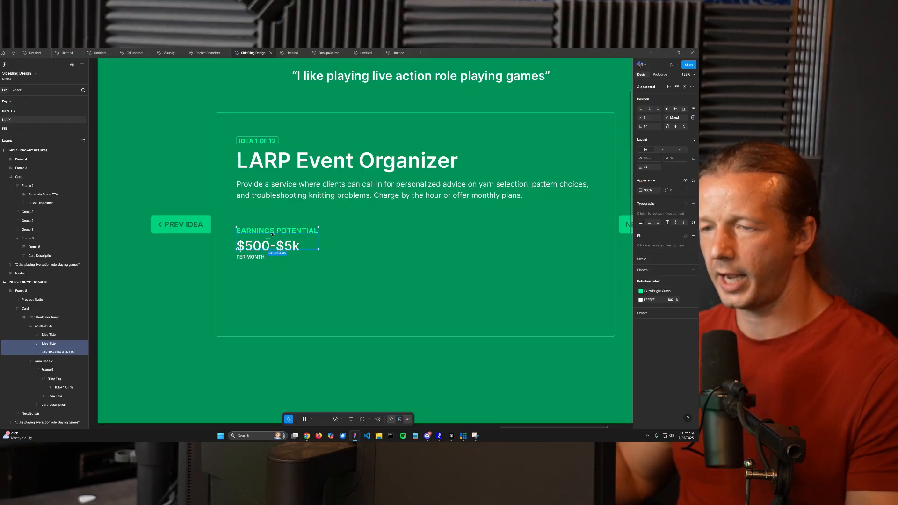
{"action": "left_click", "coordinate": [693, 140]}
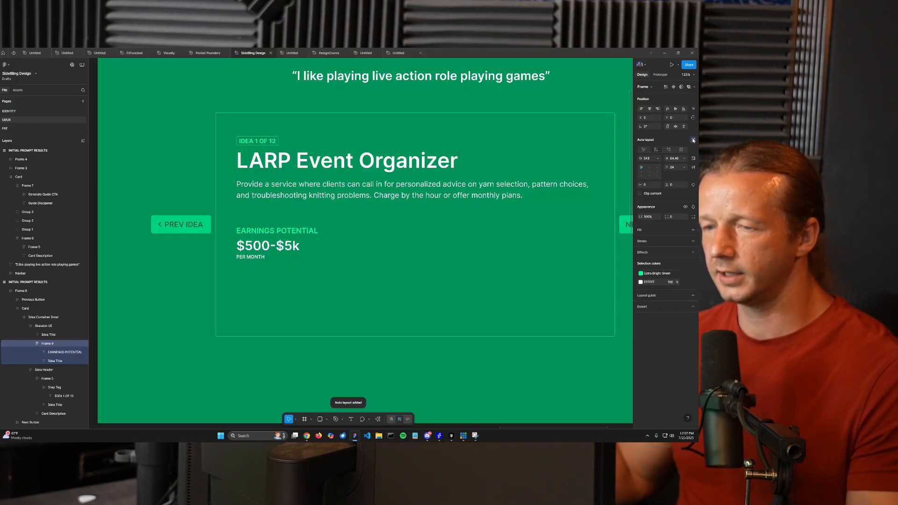
- Wrap the earnings label-and-value frame together with PER MONTH in an outer auto layout frame
{"action": "left_click", "coordinate": [260, 249]}
{"action": "left_click", "coordinate": [257, 256], "text": "shift"}
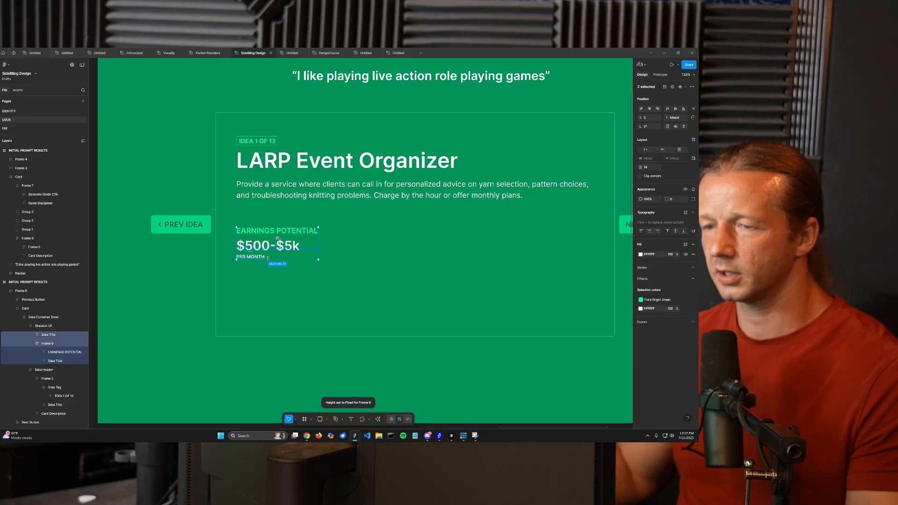
{"action": "left_click", "coordinate": [693, 140]}
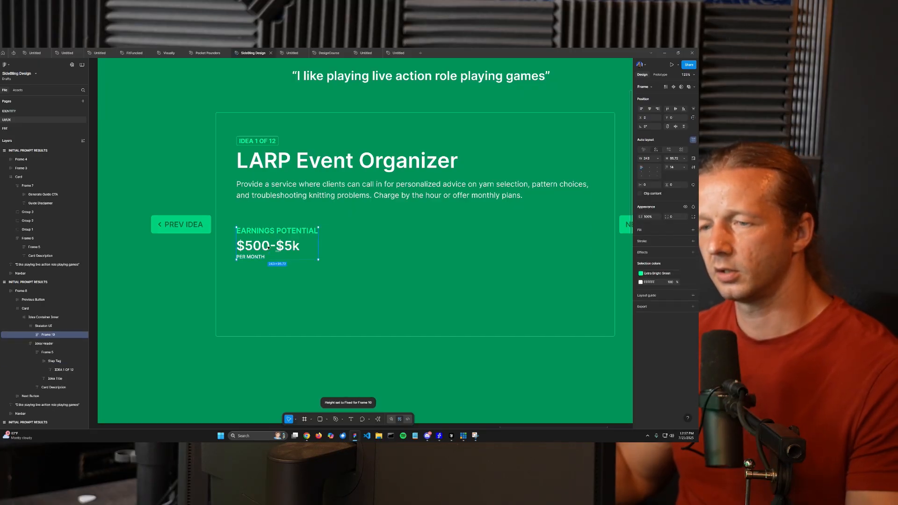
- Duplicate the earnings block to the right of the original and change the copy's label to "COMPETITIVE SCORE"
{"action": "key", "text": "ctrl+d"}
{"action": "left_click_drag", "start_coordinate": [261, 246], "coordinate": [377, 244]}
{"action": "double_click", "coordinate": [378, 229]}
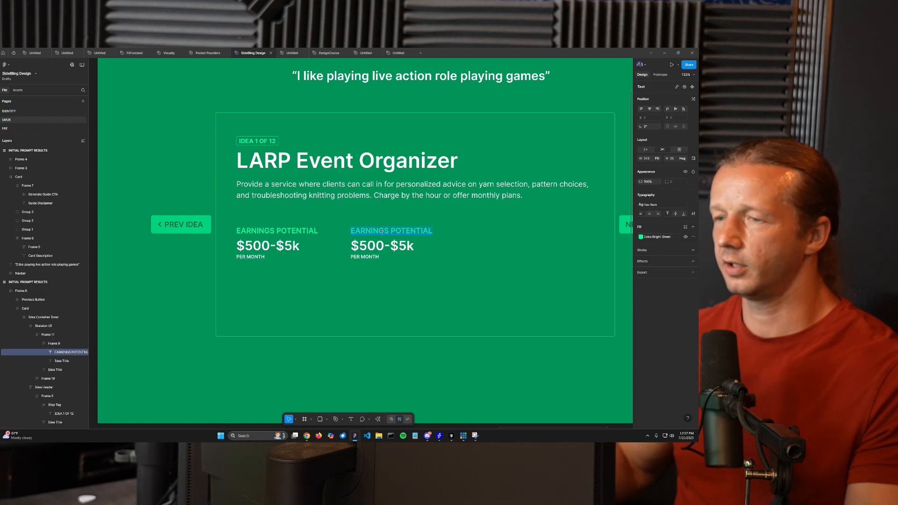
{"action": "key", "text": "Caps_Lock"}
{"action": "type", "text": "COMPETITIVE SCOR"}
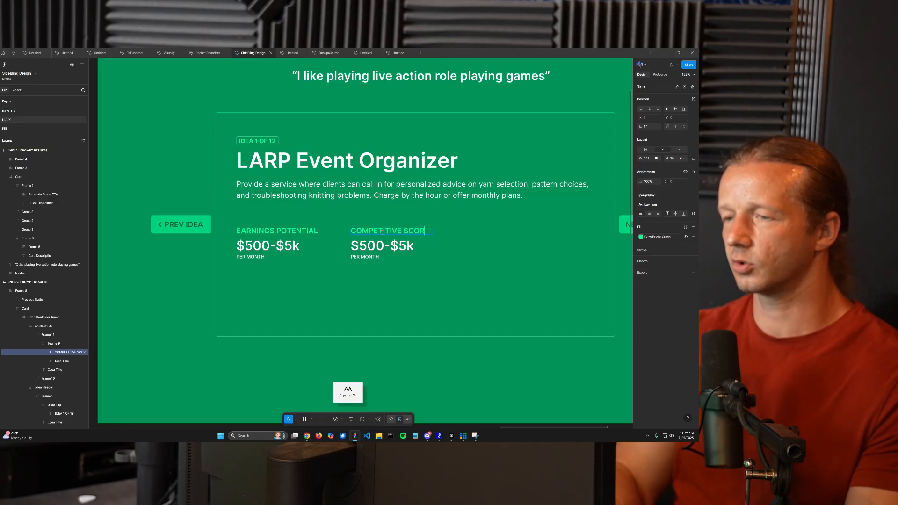
{"action": "type", "text": "E"}
{"action": "key", "text": "Caps_Lock"}
{"action": "key", "text": "Escape"}
- Change the value under COMPETITIVE SCORE to "3/10" and delete the PER MONTH line beneath it
{"action": "double_click", "coordinate": [371, 245]}
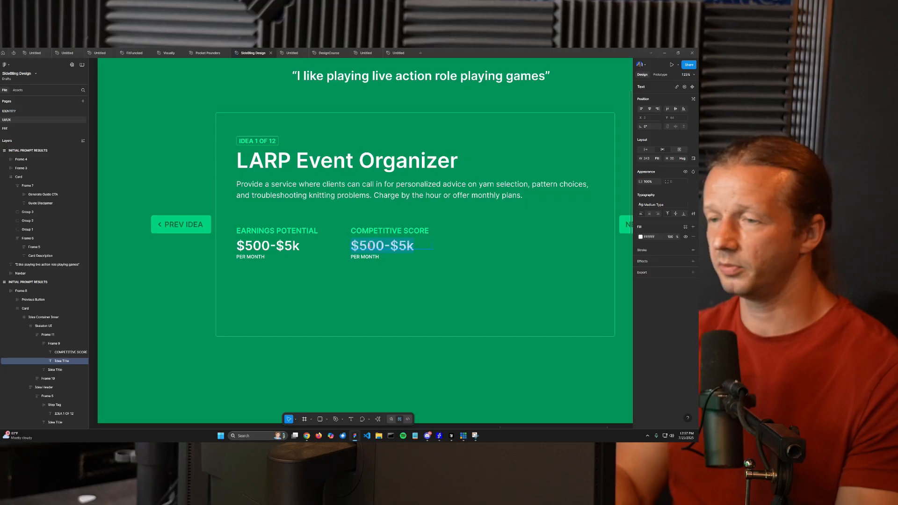
{"action": "type", "text": "3/10"}
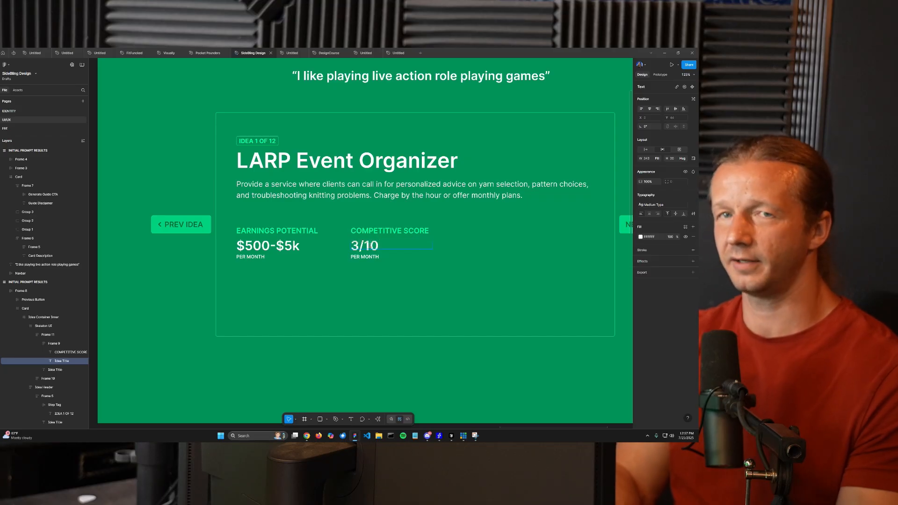
{"action": "double_click", "coordinate": [361, 257]}
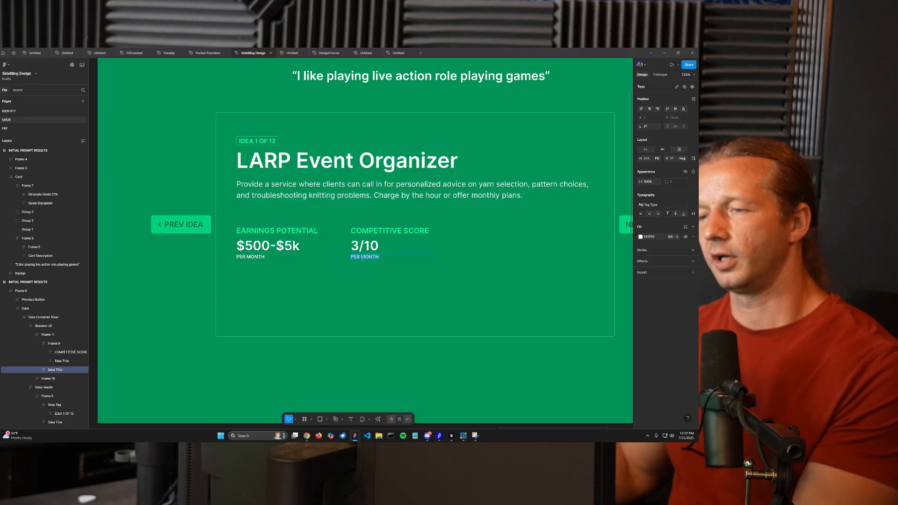
{"action": "key", "text": "BackSpace"}
{"action": "key", "text": "Escape"}
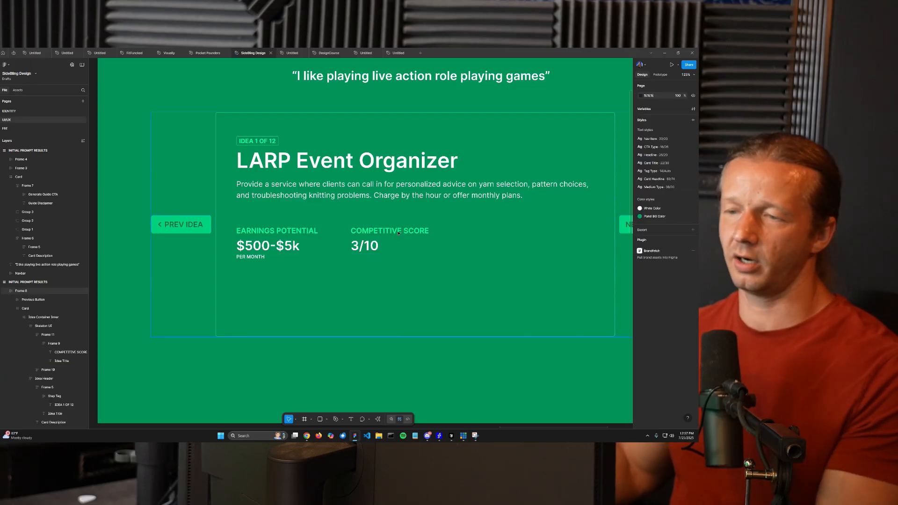
- Extend the bottom edge of the results page containing the stat blocks downward to roughly twice the page's height
{"action": "scroll", "coordinate": [352, 246], "scroll_direction": "down", "scroll_amount": 1}
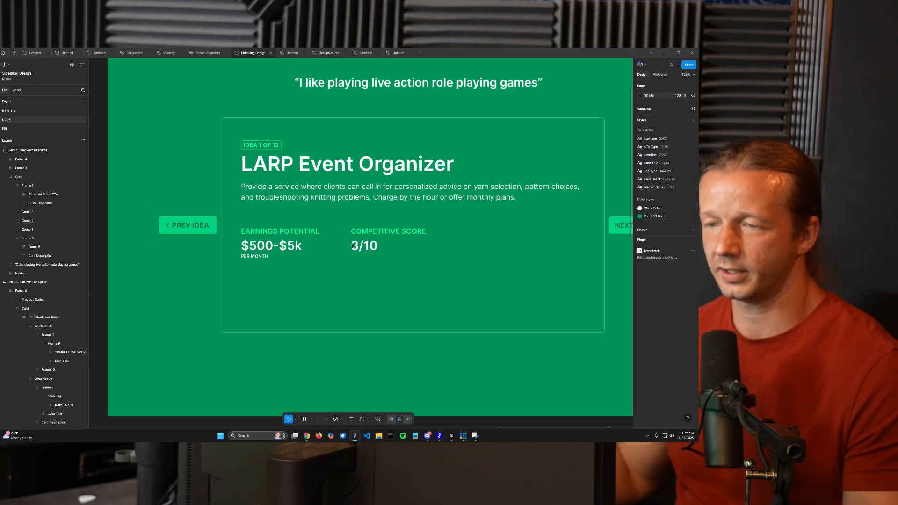
{"action": "scroll", "coordinate": [352, 246], "scroll_direction": "down", "scroll_amount": 5}
{"action": "scroll", "coordinate": [374, 321], "scroll_direction": "right", "scroll_amount": 1}
{"action": "left_click_drag", "start_coordinate": [369, 322], "coordinate": [337, 282]}
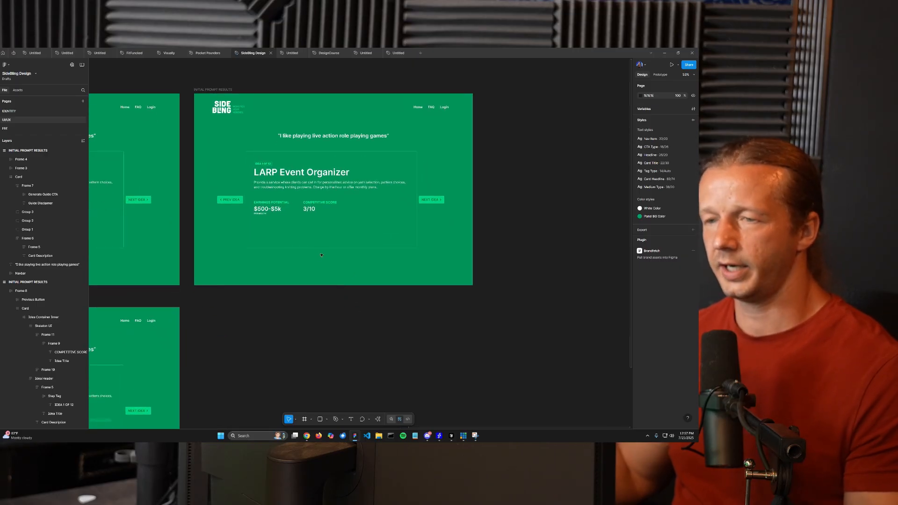
{"action": "scroll", "coordinate": [304, 260], "scroll_direction": "up", "scroll_amount": 2}
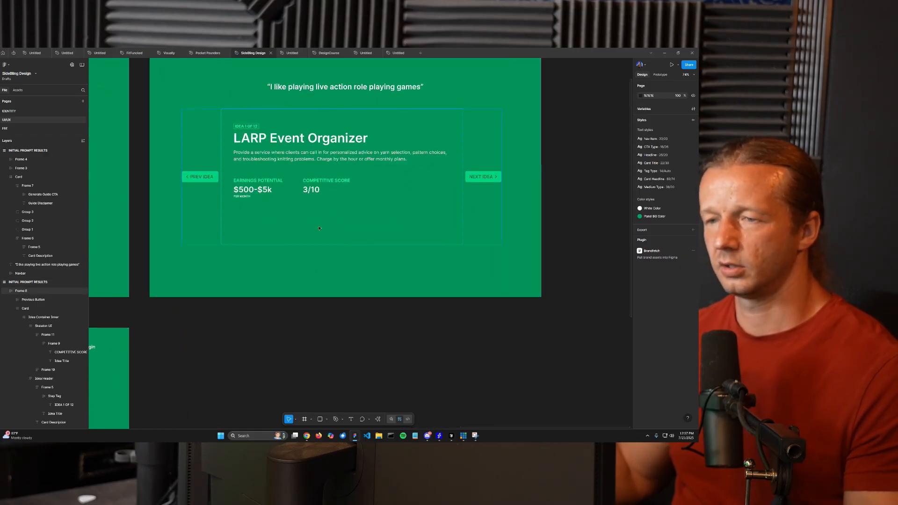
{"action": "left_click", "coordinate": [347, 228]}
{"action": "scroll", "coordinate": [389, 240], "scroll_direction": "down", "scroll_amount": 5}
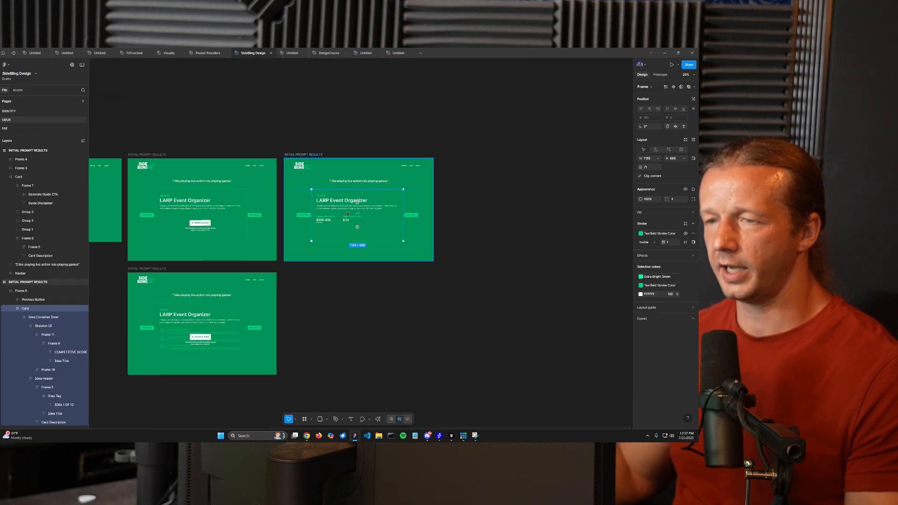
{"action": "left_click", "coordinate": [375, 260]}
{"action": "left_click_drag", "start_coordinate": [374, 287], "coordinate": [389, 370]}
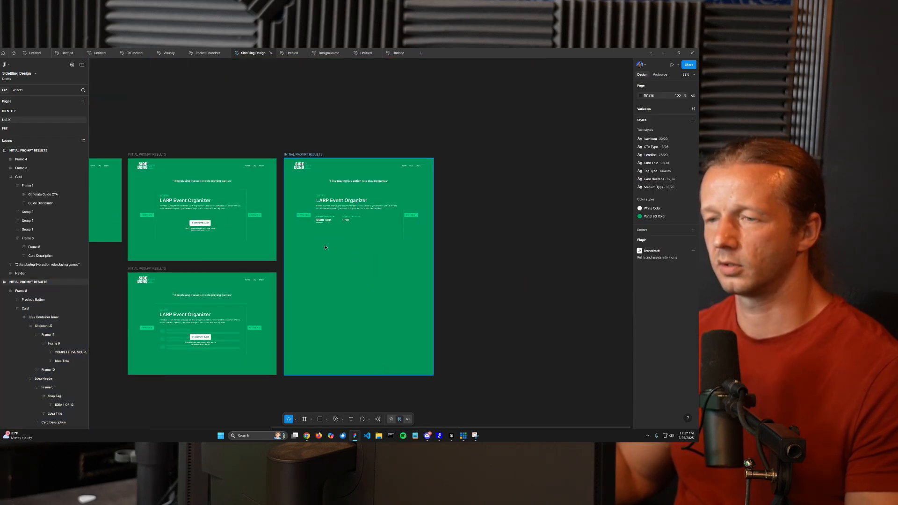
- Stretch the idea card on the extended page downward to a height of about 1464 px
{"action": "scroll", "coordinate": [319, 247], "scroll_direction": "up", "scroll_amount": 3}
{"action": "left_click", "coordinate": [364, 231]}
{"action": "left_click_drag", "start_coordinate": [373, 235], "coordinate": [381, 390]}
{"action": "left_click_drag", "start_coordinate": [381, 313], "coordinate": [385, 294]}
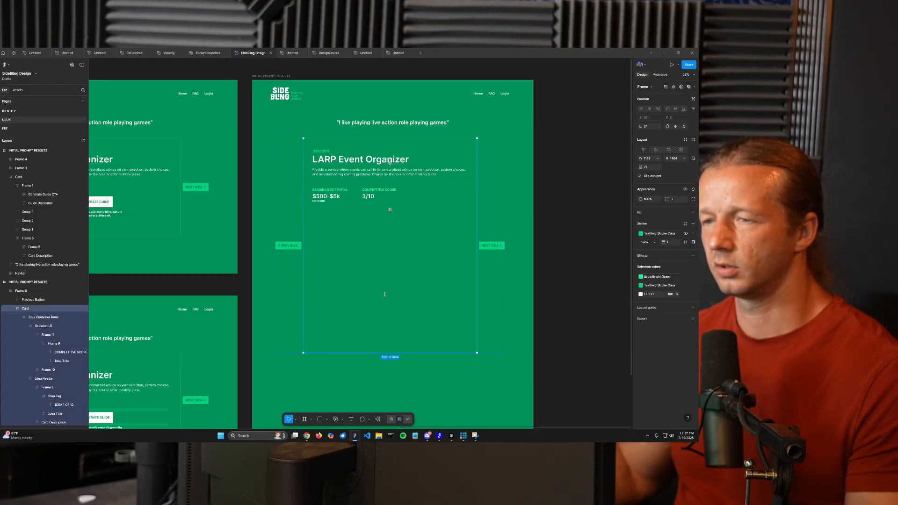
{"action": "left_click", "coordinate": [532, 205]}
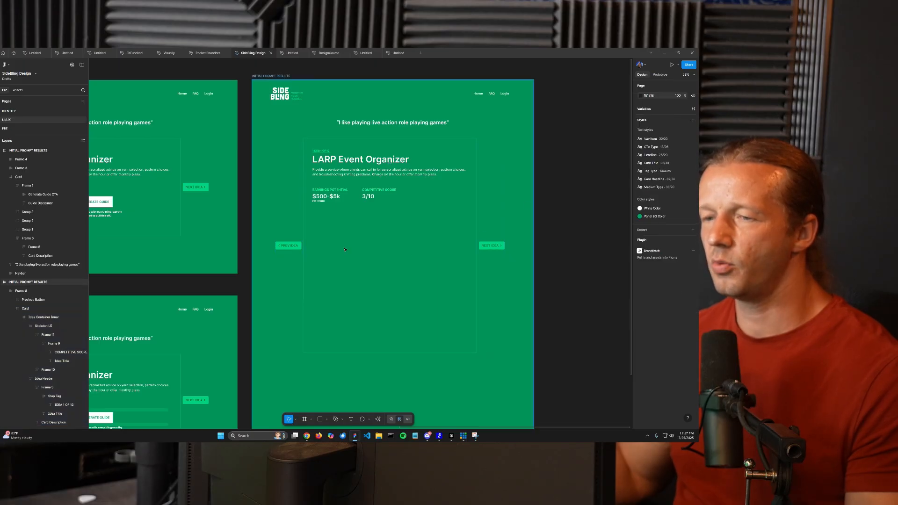
- Top-align the auto layout row holding the card and the PREV IDEA and NEXT IDEA buttons on the extended page
{"action": "scroll", "coordinate": [325, 245], "scroll_direction": "up", "scroll_amount": 5}
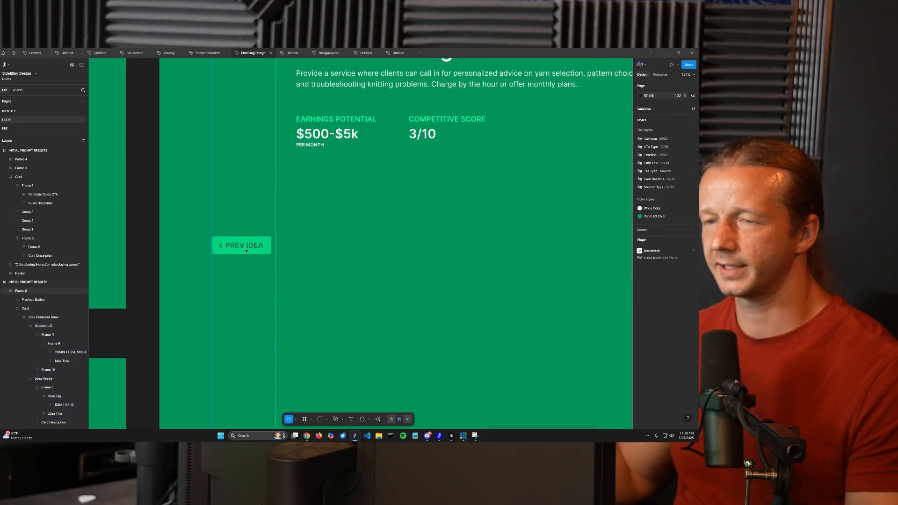
{"action": "scroll", "coordinate": [246, 247], "scroll_direction": "down", "scroll_amount": 5}
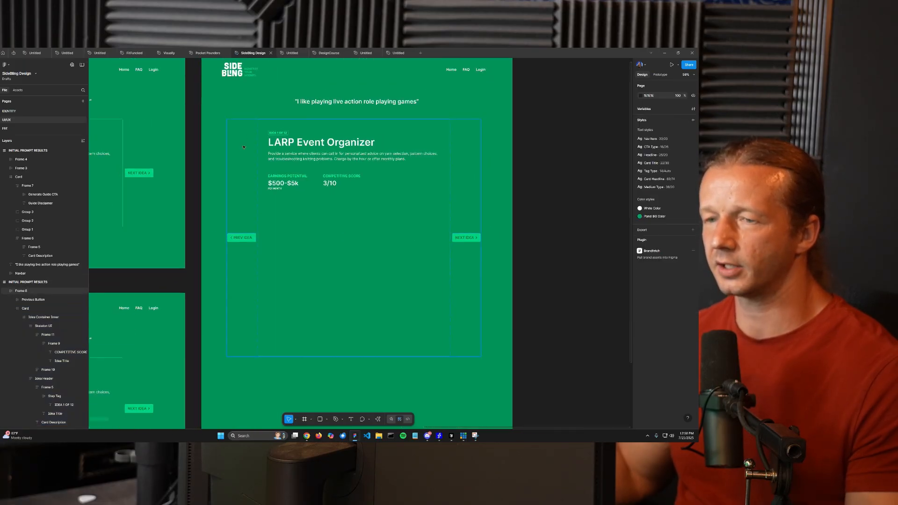
{"action": "left_click", "coordinate": [243, 147]}
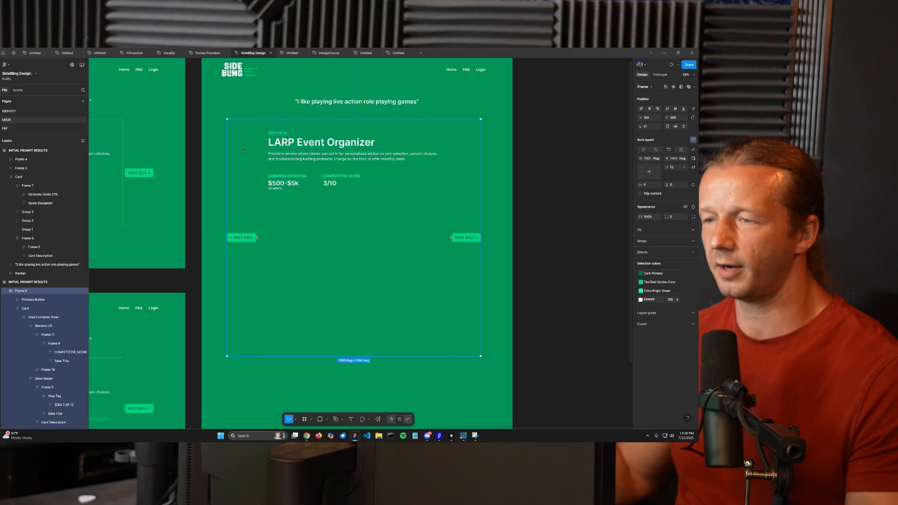
{"action": "left_click", "coordinate": [650, 170]}
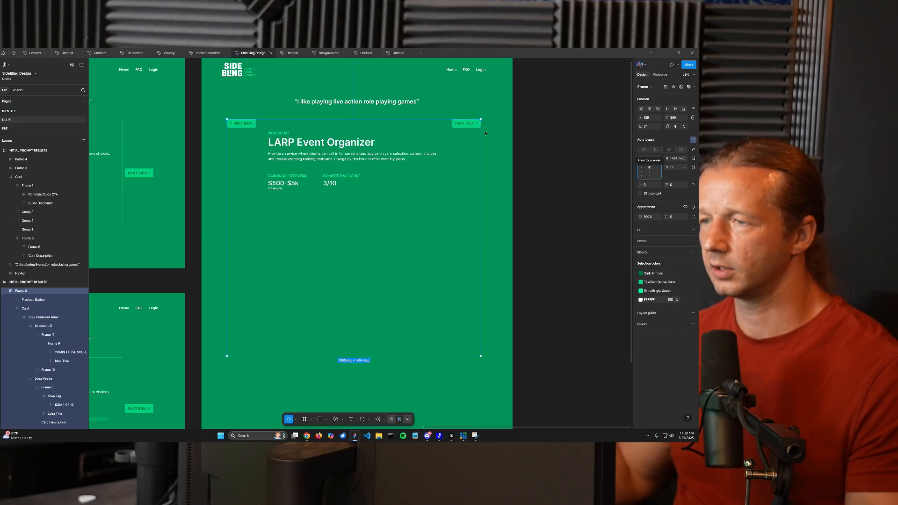
{"action": "left_click", "coordinate": [461, 124]}
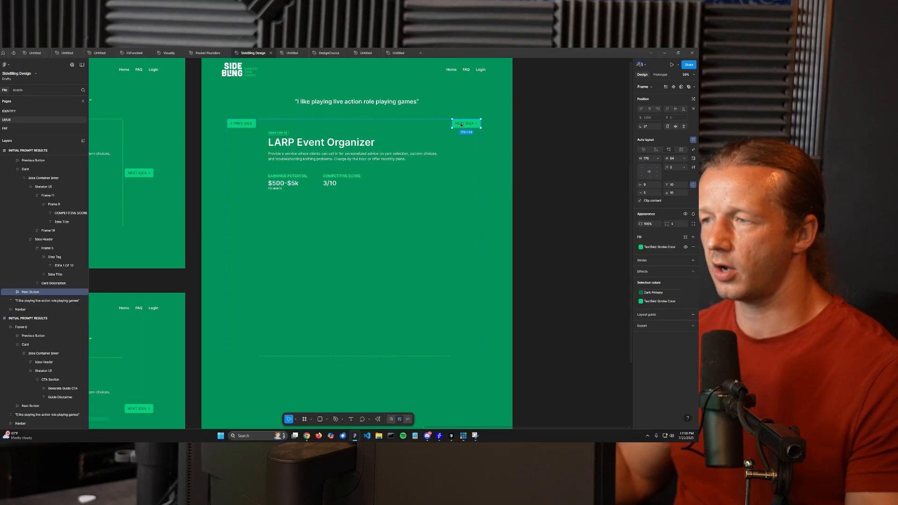
{"action": "key", "text": "Escape"}
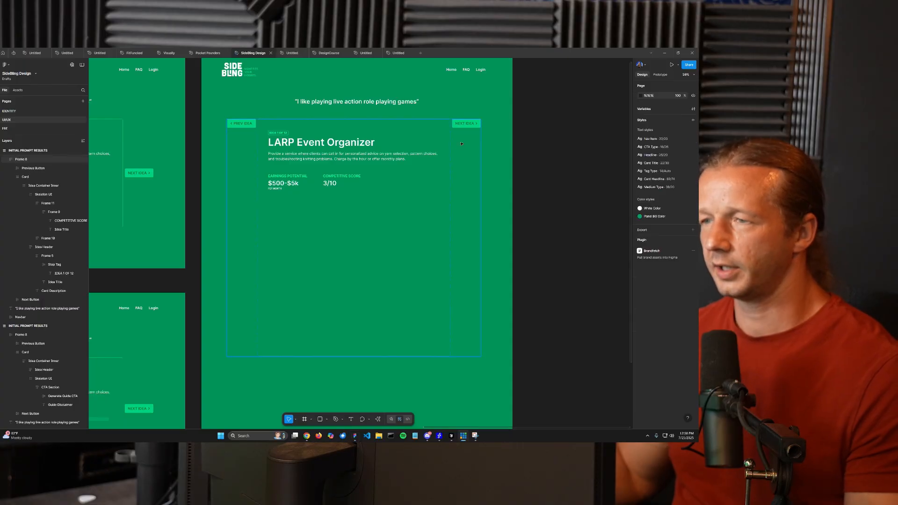
- Top-align the card-and-buttons row on the neighbouring results page that has the GENERATE GUIDE button and no skeleton lines
{"action": "left_click", "coordinate": [461, 144]}
{"action": "scroll", "coordinate": [463, 142], "scroll_direction": "down", "scroll_amount": 3}
{"action": "key", "text": "Escape"}
{"action": "left_click_drag", "start_coordinate": [269, 182], "coordinate": [444, 196]}
{"action": "left_click", "coordinate": [320, 172]}
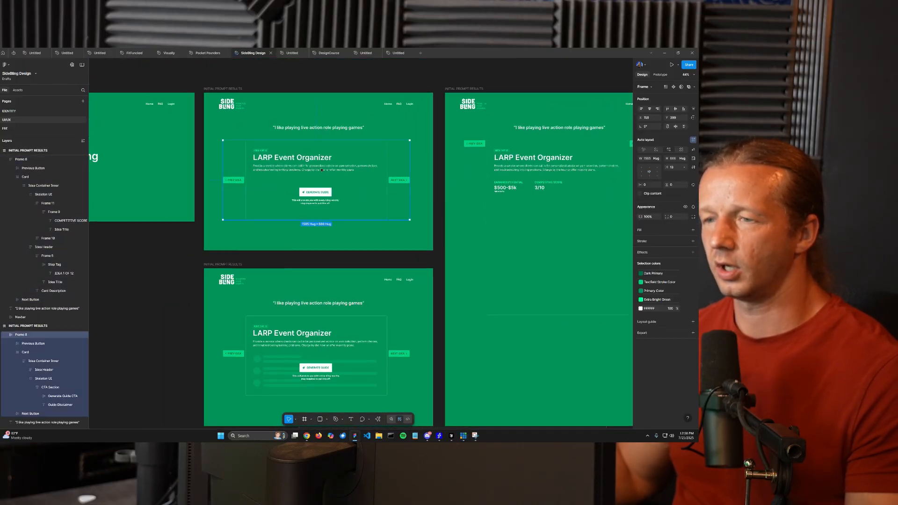
{"action": "left_click", "coordinate": [649, 168]}
{"action": "key", "text": "Escape"}
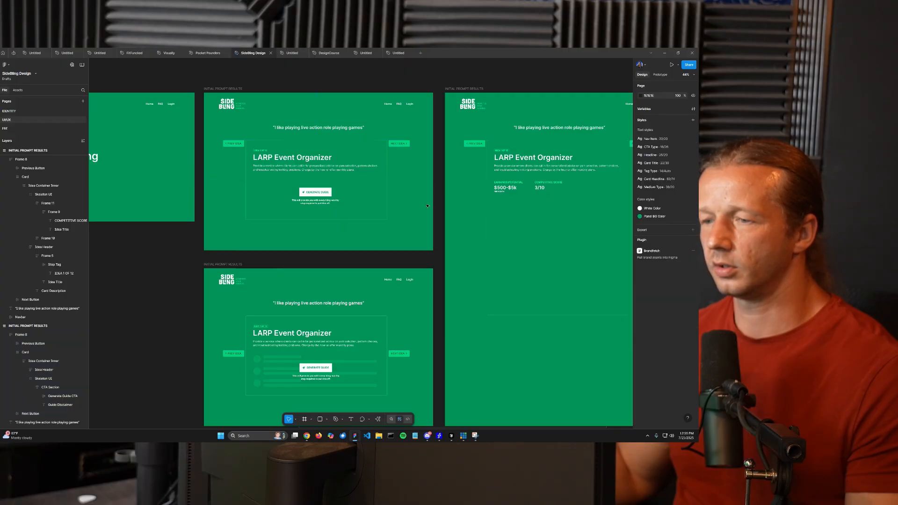
{"action": "left_click", "coordinate": [382, 329]}
{"action": "left_click", "coordinate": [395, 328]}
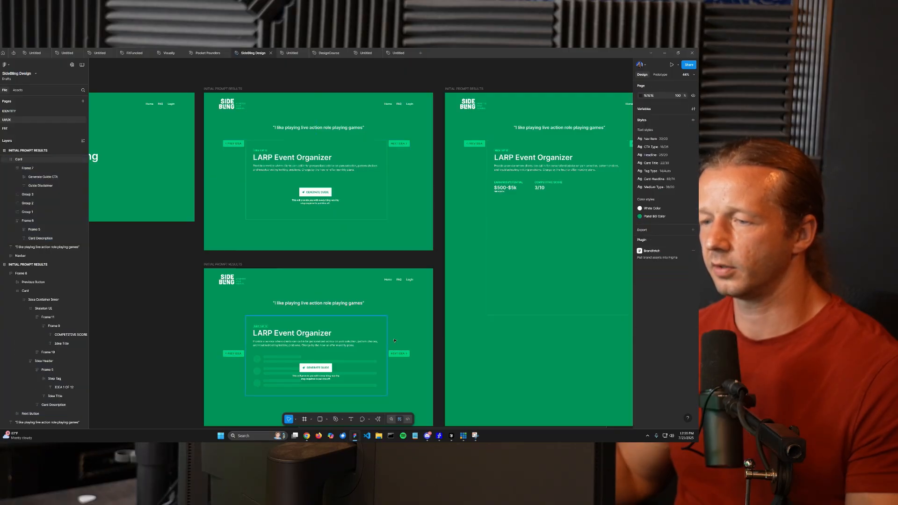
{"action": "left_click", "coordinate": [398, 353]}
{"action": "left_click", "coordinate": [399, 320]}
{"action": "left_click_drag", "start_coordinate": [398, 318], "coordinate": [329, 292]}
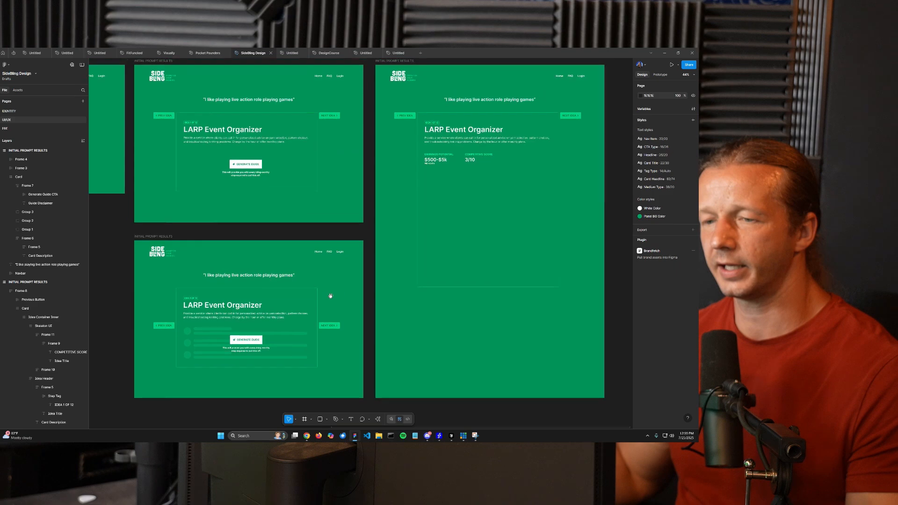
{"action": "scroll", "coordinate": [233, 318], "scroll_direction": "down", "scroll_amount": 1}
{"action": "left_click_drag", "start_coordinate": [281, 245], "coordinate": [219, 278]}
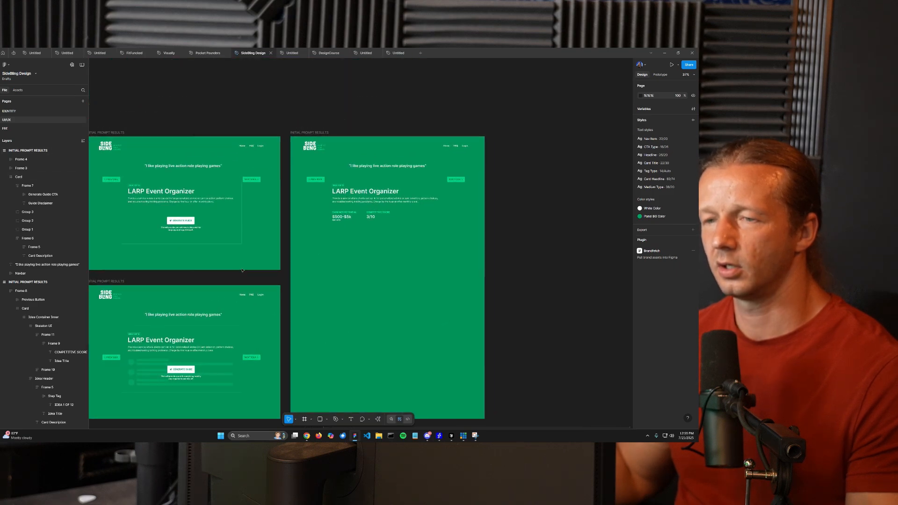
{"action": "scroll", "coordinate": [447, 273], "scroll_direction": "up", "scroll_amount": 5}
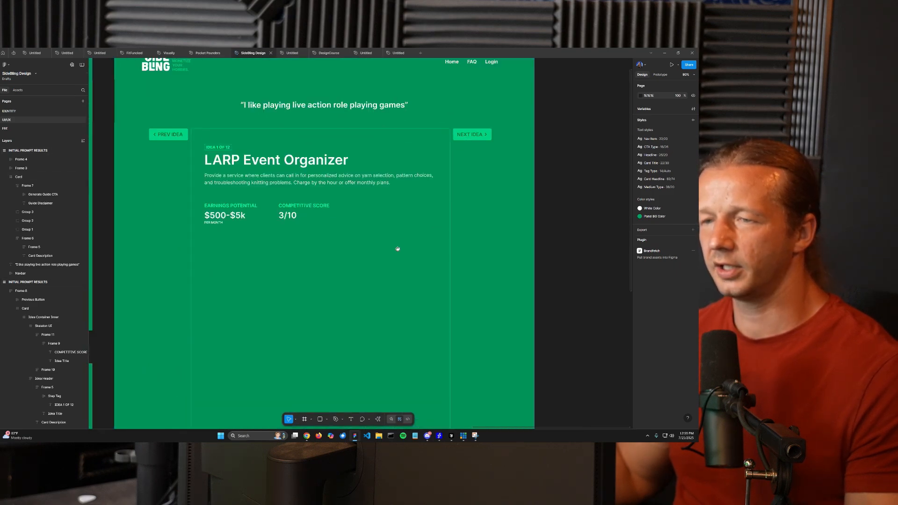
{"action": "scroll", "coordinate": [437, 199], "scroll_direction": "down", "scroll_amount": 2}
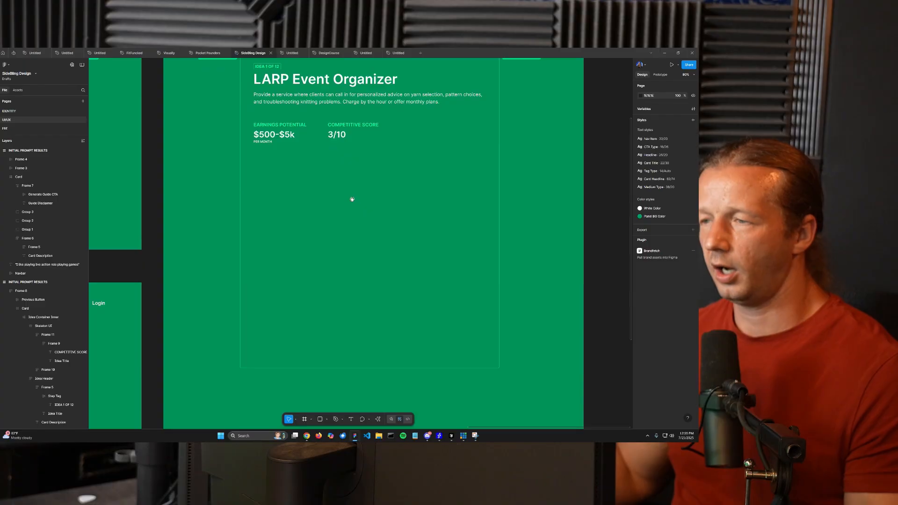
{"action": "scroll", "coordinate": [280, 187], "scroll_direction": "up", "scroll_amount": 1}
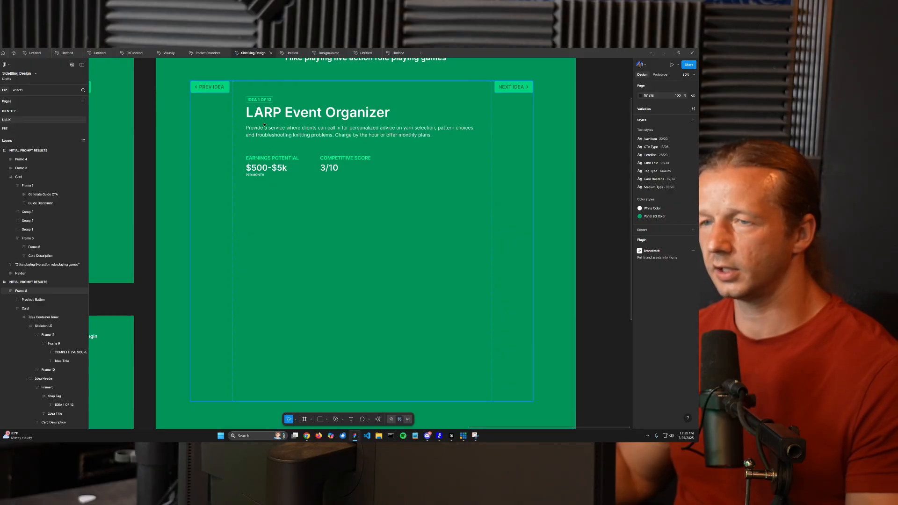
- Copy the IDEA 1 OF 12 tag and place the duplicate in the card's empty area below the stat blocks
{"action": "double_click", "coordinate": [262, 102]}
{"action": "double_click", "coordinate": [262, 103]}
{"action": "double_click", "coordinate": [261, 102]}
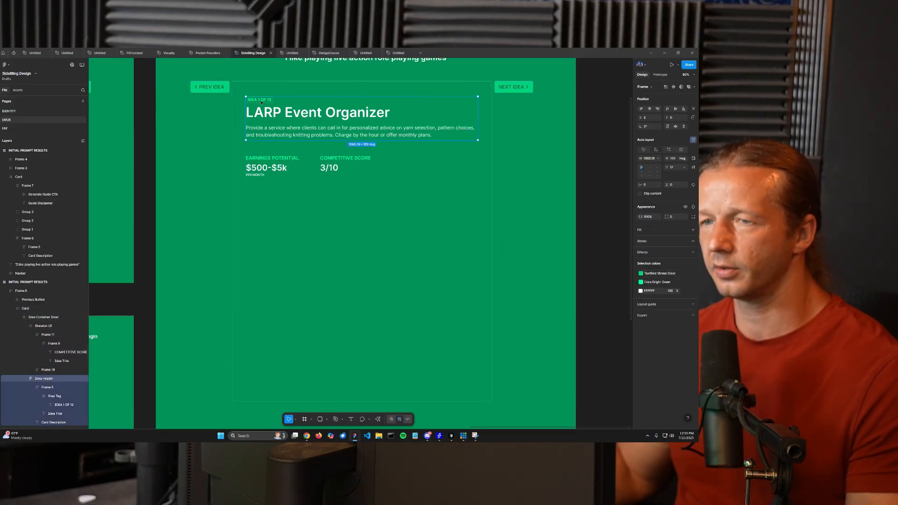
{"action": "double_click", "coordinate": [262, 103]}
{"action": "double_click", "coordinate": [262, 103]}
{"action": "left_click", "coordinate": [267, 210]}
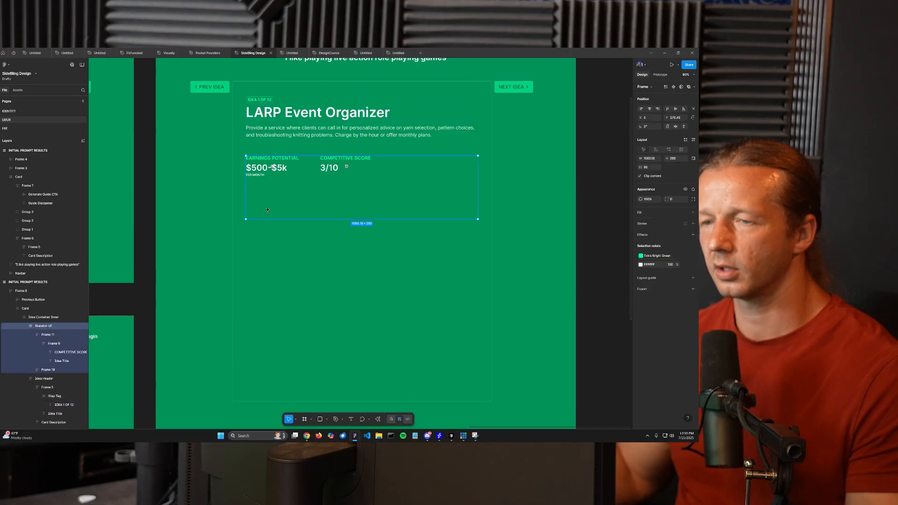
{"action": "key", "text": "ctrl+v"}
{"action": "left_click_drag", "start_coordinate": [259, 159], "coordinate": [261, 198]}
{"action": "left_click_drag", "start_coordinate": [260, 254], "coordinate": [265, 222]}
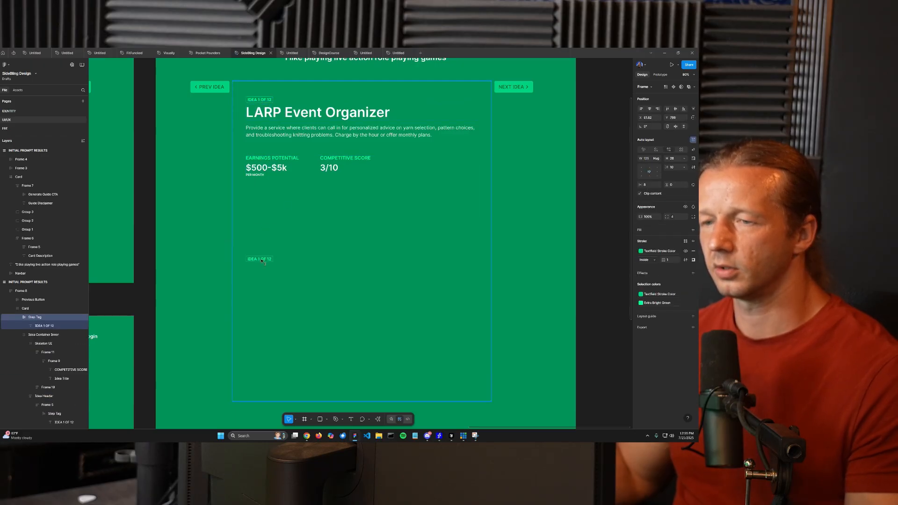
- Wrap the earnings potential and competitive score blocks together in one horizontal auto layout frame
{"action": "left_click", "coordinate": [269, 197]}
{"action": "left_click", "coordinate": [270, 167]}
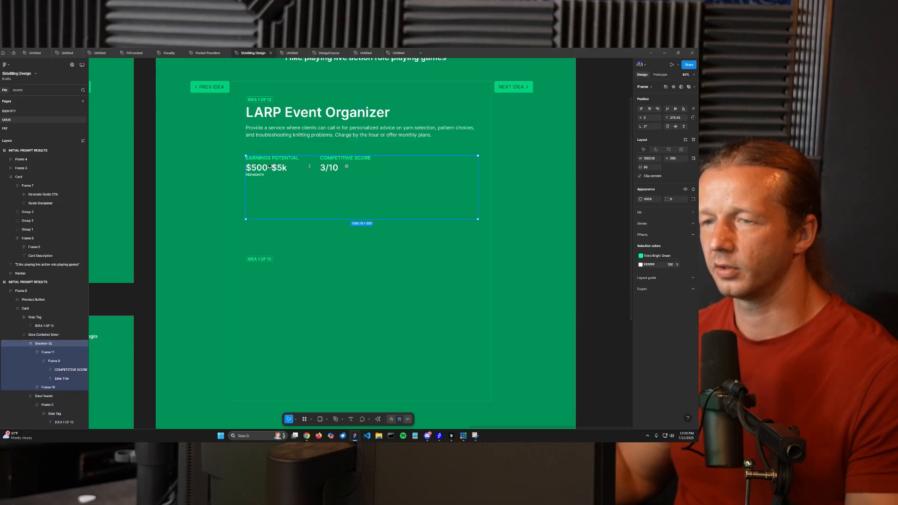
{"action": "left_click", "coordinate": [263, 167]}
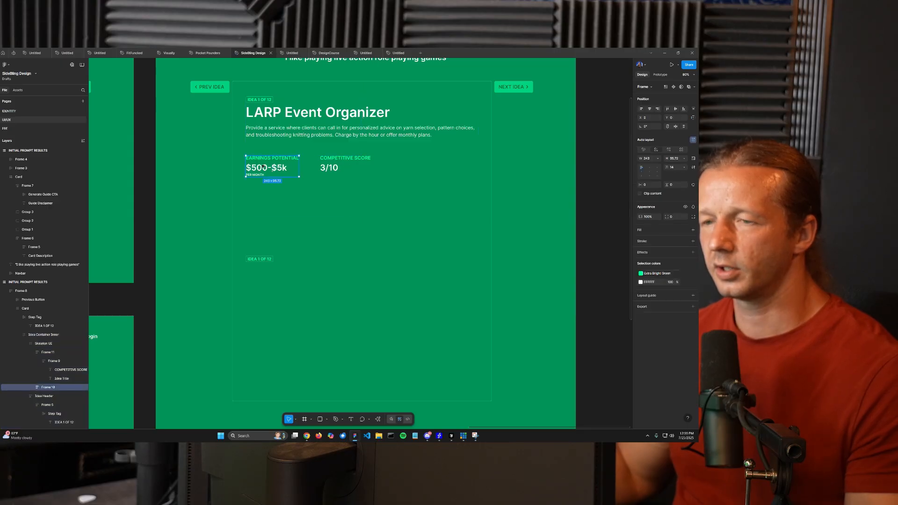
{"action": "left_click", "coordinate": [333, 168], "text": "shift"}
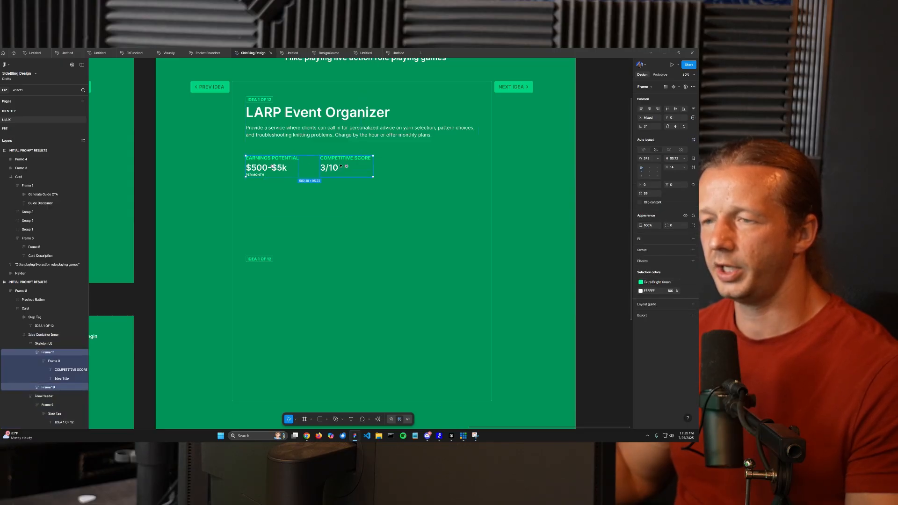
{"action": "left_click", "coordinate": [694, 139]}
{"action": "left_click", "coordinate": [340, 218]}
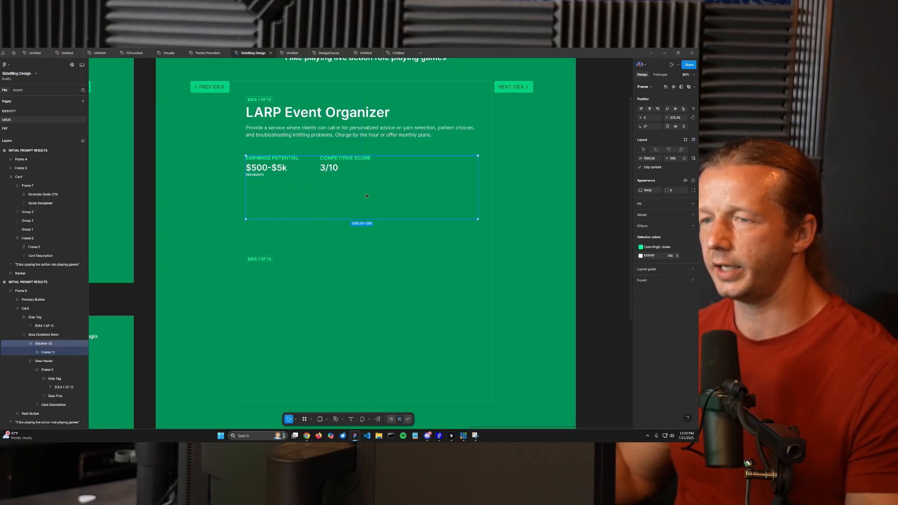
{"action": "left_click", "coordinate": [694, 140]}
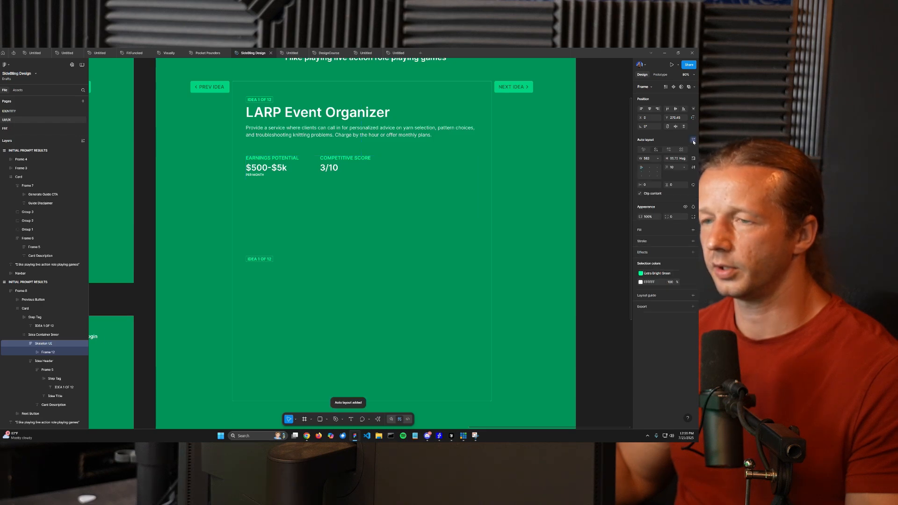
{"action": "key", "text": "ctrl+z"}
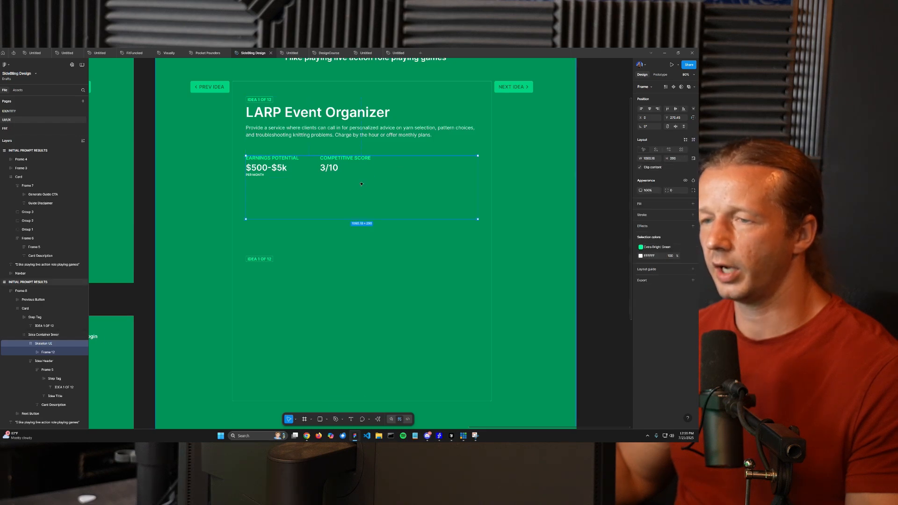
- Move the stats row out of the Skeleton UI frame into Idea Container Inner and delete the emptied Skeleton UI frame
{"action": "left_click", "coordinate": [49, 353]}
{"action": "left_click_drag", "start_coordinate": [50, 347], "coordinate": [49, 340]}
{"action": "left_click", "coordinate": [44, 353]}
{"action": "key", "text": "Delete"}
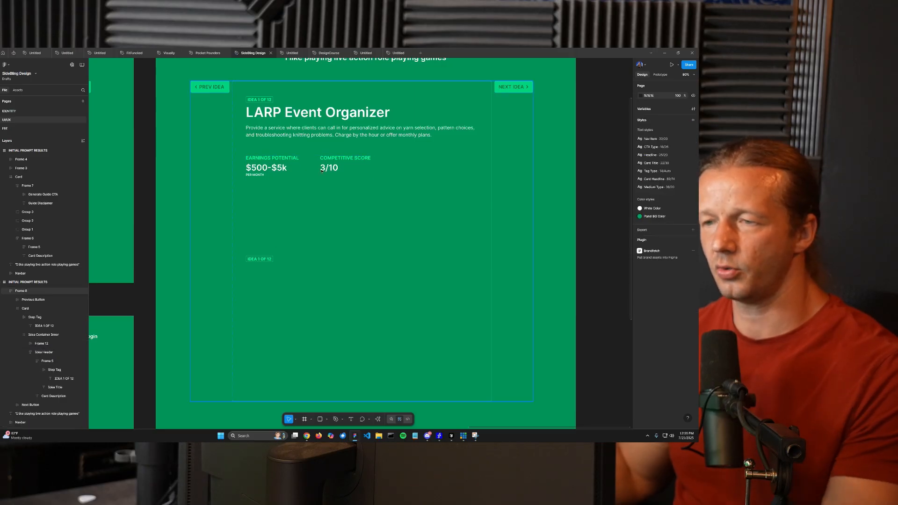
- Apply auto layout to the Idea Container Inner frame, stacking the idea header above the stats row
{"action": "left_click", "coordinate": [296, 168]}
{"action": "double_click", "coordinate": [295, 167]}
{"action": "double_click", "coordinate": [278, 168]}
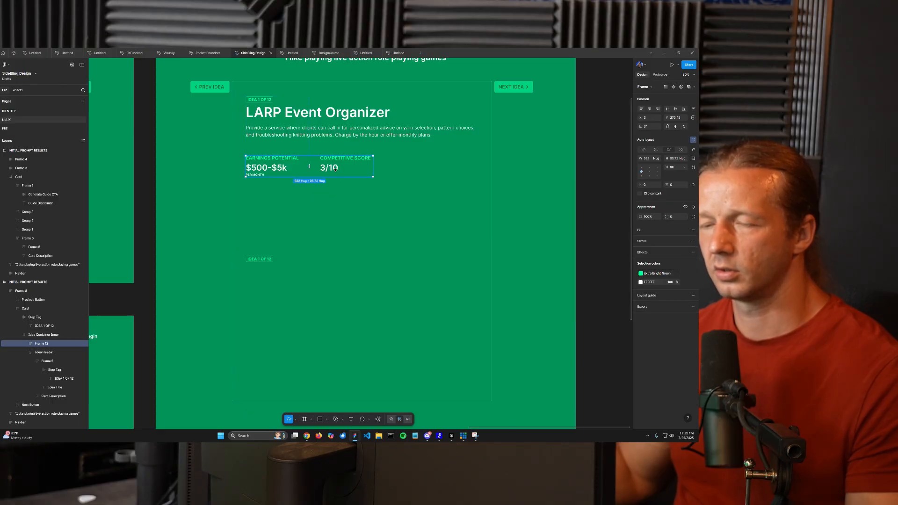
{"action": "left_click", "coordinate": [327, 135]}
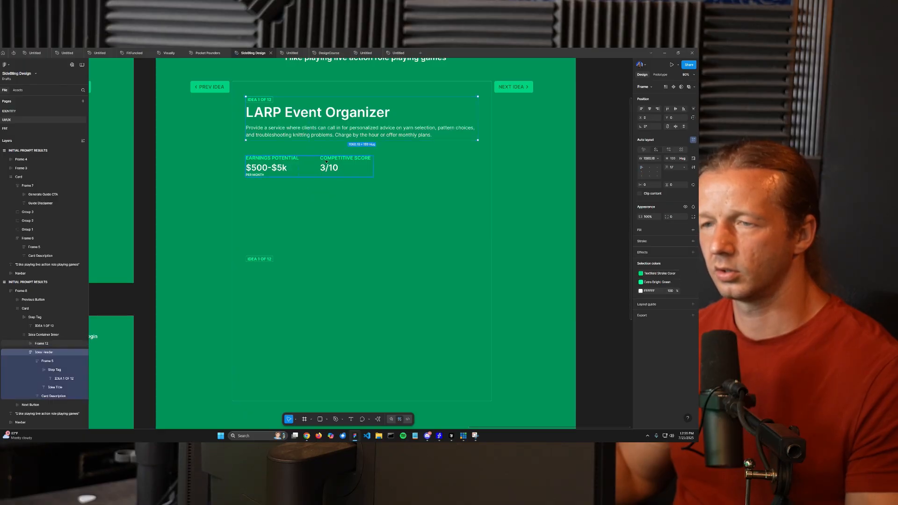
{"action": "left_click", "coordinate": [327, 189]}
{"action": "mouse_move", "coordinate": [309, 148]}
{"action": "left_mouse_down"}
{"action": "mouse_move", "coordinate": [313, 169]}
{"action": "mouse_move", "coordinate": [318, 152]}
{"action": "left_mouse_up"}
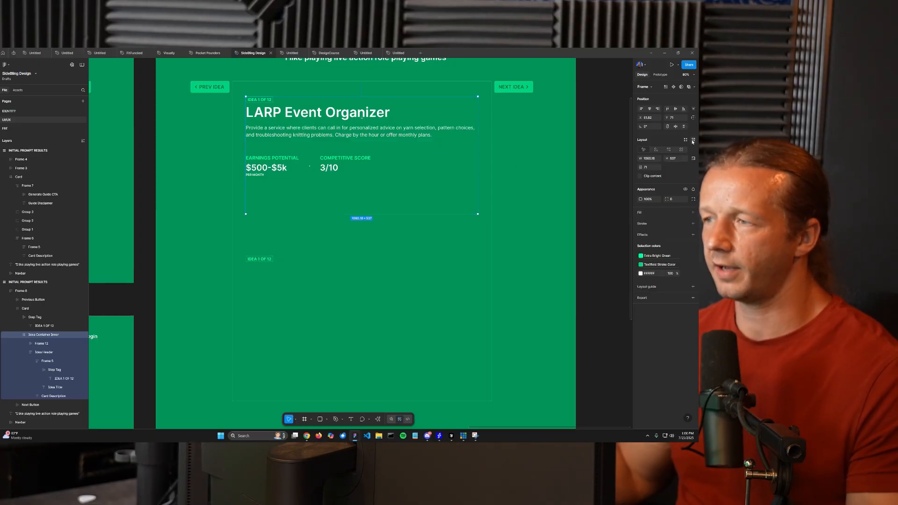
{"action": "key", "text": "shift+a"}
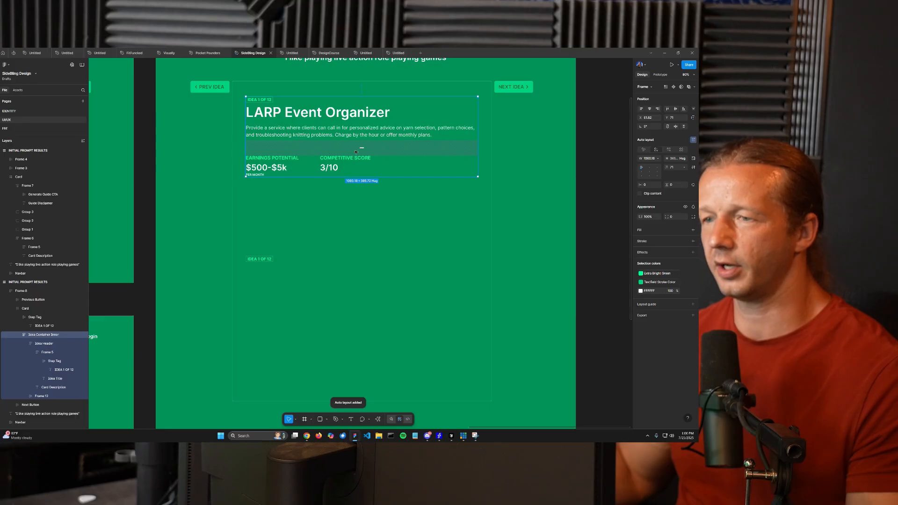
- Move the lower IDEA 1 OF 12 tag up to just below the stat blocks, aligned with their left edge
{"action": "left_click_drag", "start_coordinate": [361, 145], "coordinate": [361, 152]}
{"action": "key", "text": "ctrl+z"}
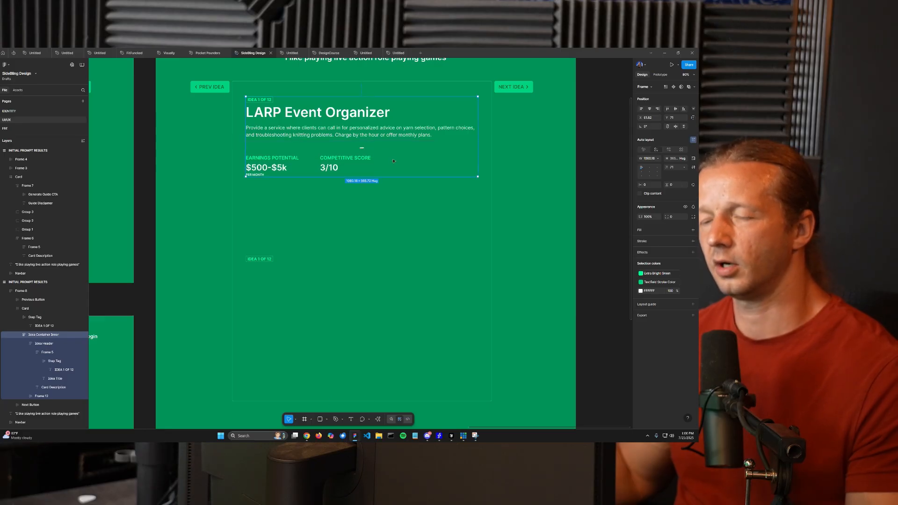
{"action": "left_click", "coordinate": [260, 260]}
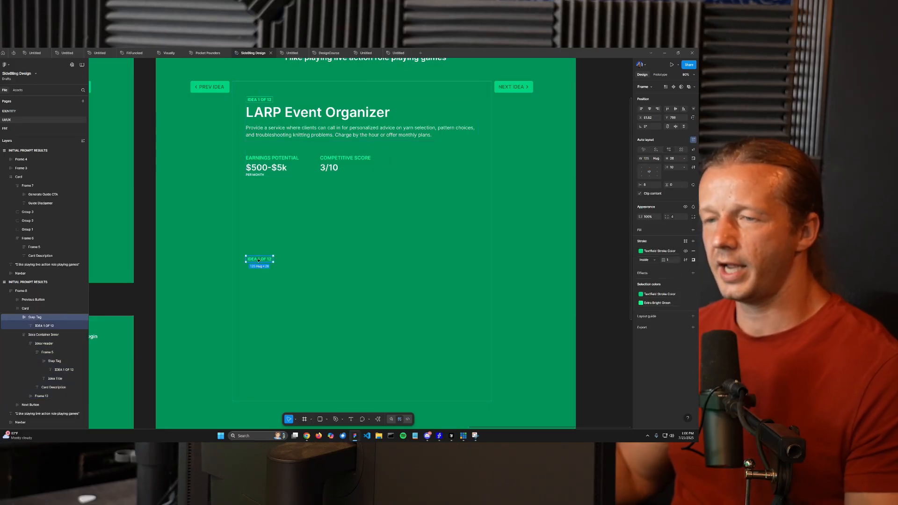
{"action": "key", "text": "Tab"}
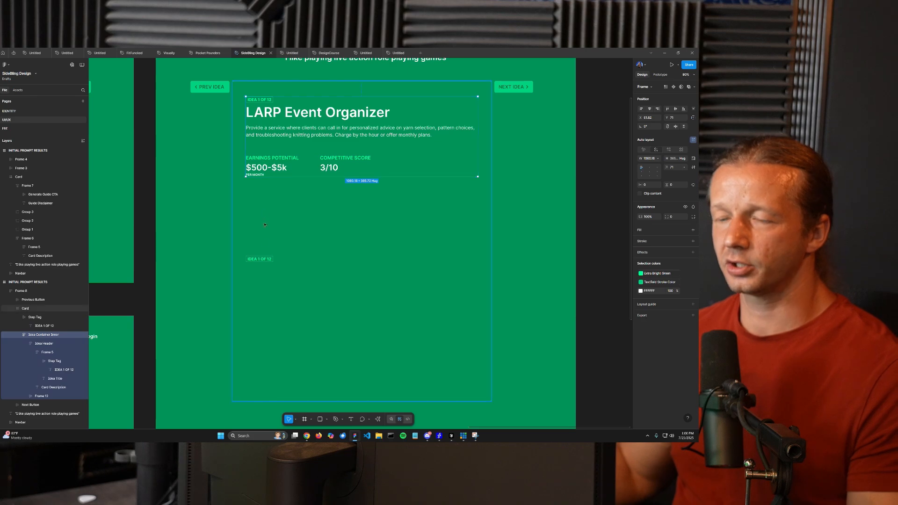
{"action": "left_click_drag", "start_coordinate": [264, 260], "coordinate": [264, 207]}
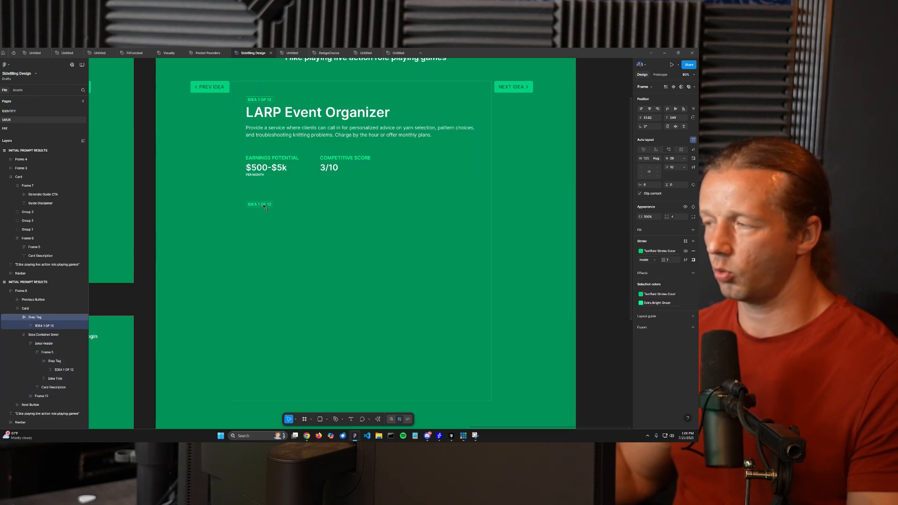
- Change the text of the lower tag to STEP 1
{"action": "scroll", "coordinate": [265, 207], "scroll_direction": "up", "scroll_amount": 5}
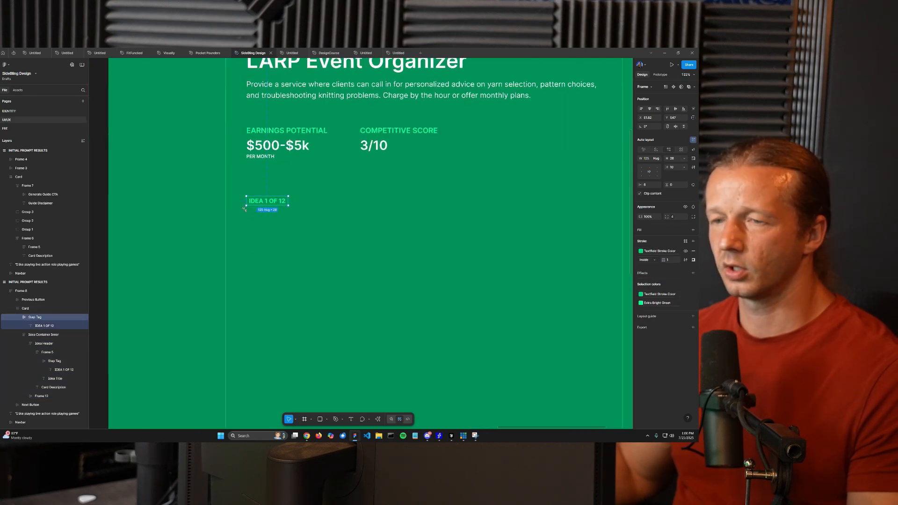
{"action": "double_click", "coordinate": [267, 200]}
{"action": "key", "text": "Caps_Lock"}
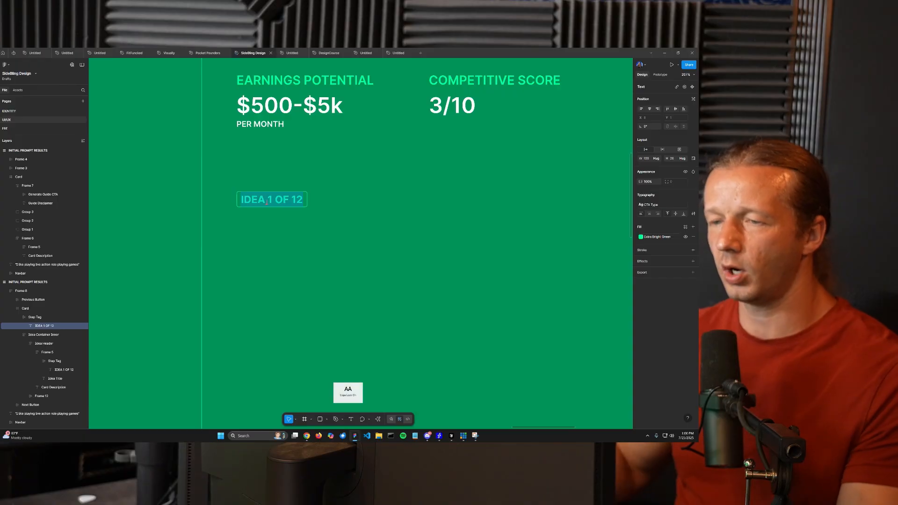
{"action": "type", "text": "STEP 1"}
{"action": "key", "text": "Caps_Lock"}
{"action": "key", "text": "Escape"}
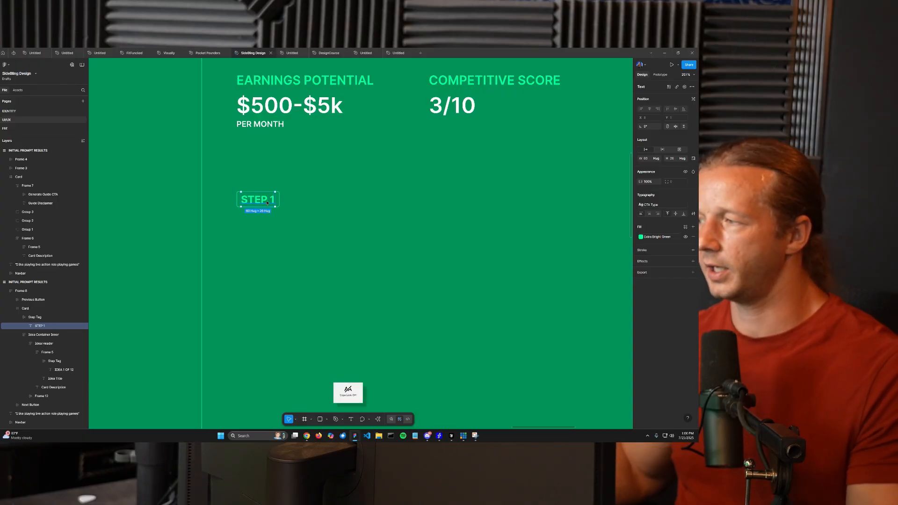
- Remove the STEP 1 tag frame's stroke and fill the frame with the Extra Bright Green style
{"action": "scroll", "coordinate": [245, 215], "scroll_direction": "up", "scroll_amount": 3}
{"action": "key", "text": "Escape"}
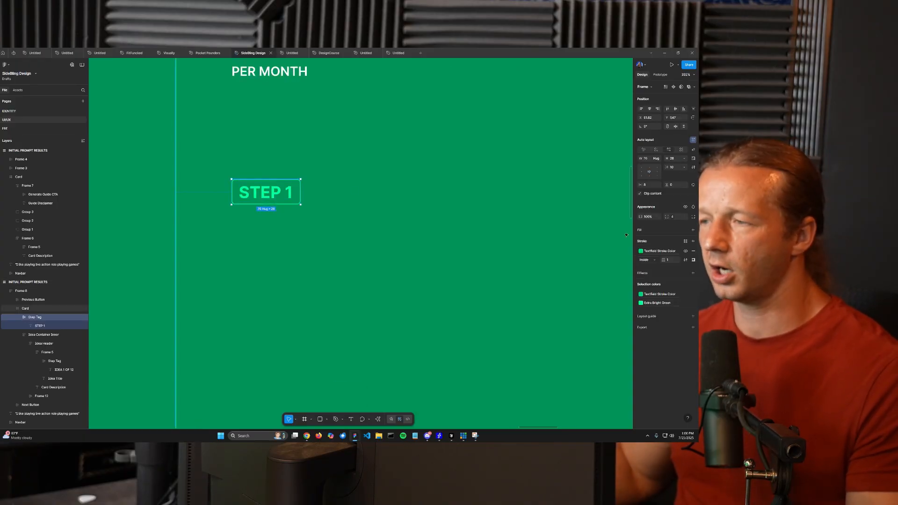
{"action": "left_click", "coordinate": [693, 253]}
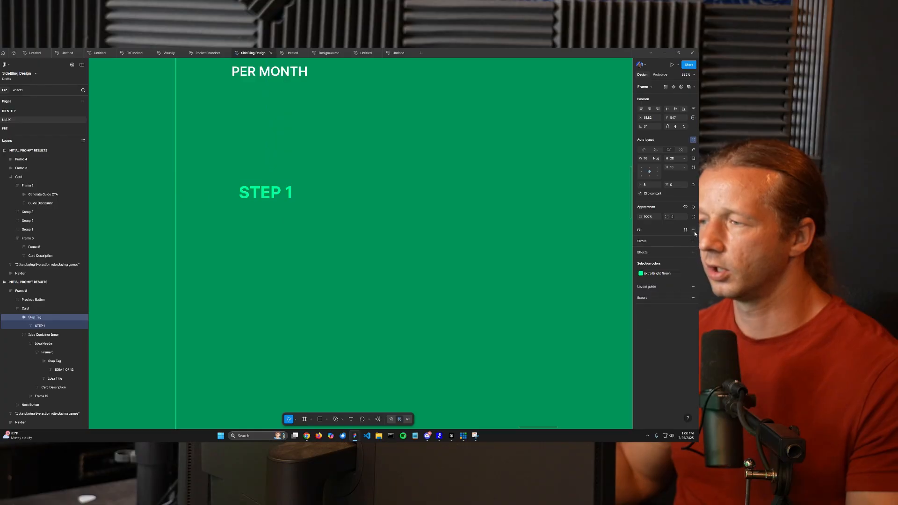
{"action": "left_click", "coordinate": [693, 229]}
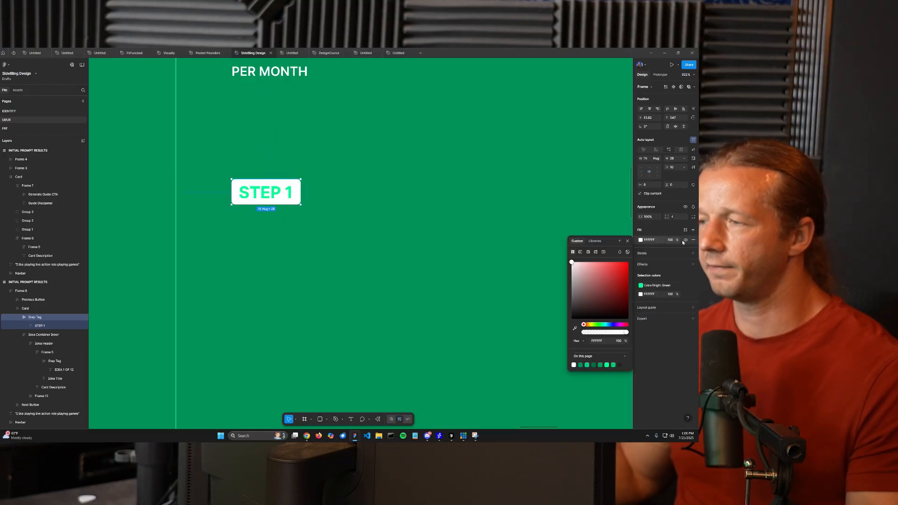
{"action": "left_click", "coordinate": [686, 229]}
{"action": "left_click", "coordinate": [596, 268]}
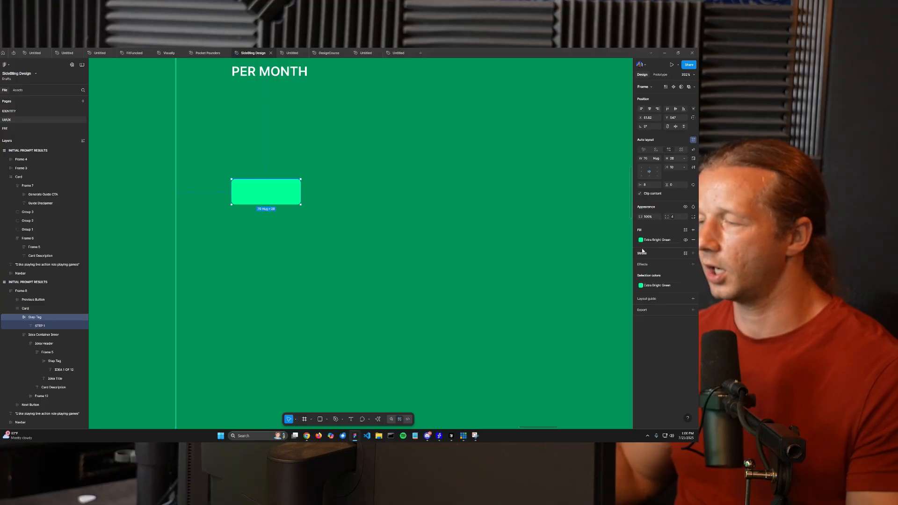
- Recolour the STEP 1 text inside the tag with the Dark Primary colour style
{"action": "key", "text": "Return"}
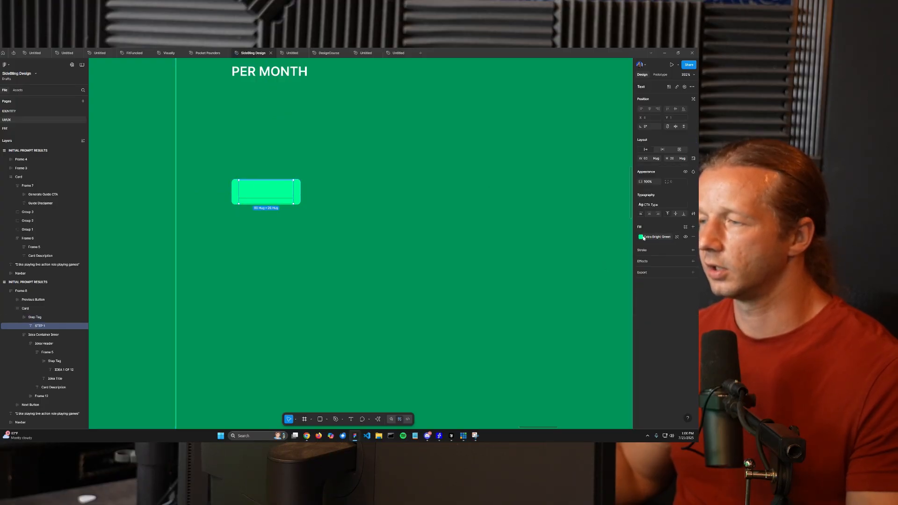
{"action": "left_click", "coordinate": [677, 237]}
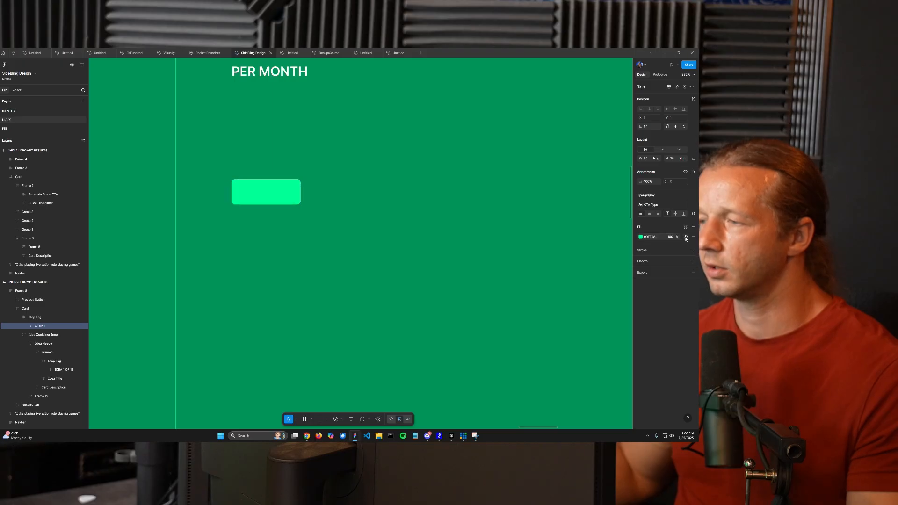
{"action": "left_click", "coordinate": [685, 227]}
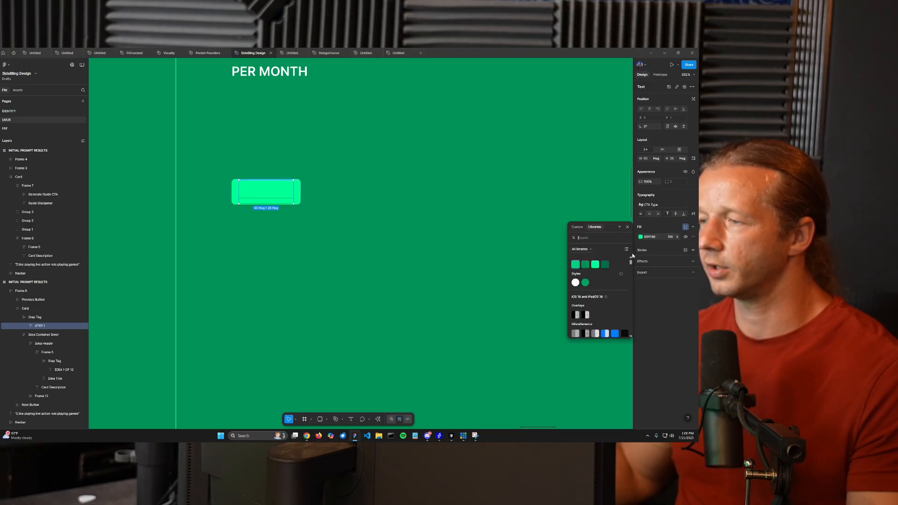
{"action": "left_click", "coordinate": [605, 265]}
{"action": "left_click", "coordinate": [354, 173]}
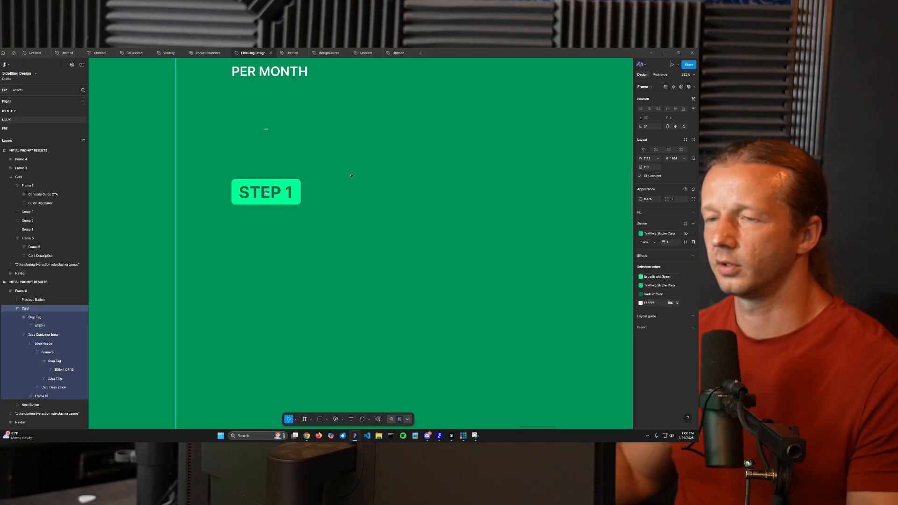
- Copy the LARP Event Organizer title and place the duplicate in the card directly below the STEP 1 tag
{"action": "scroll", "coordinate": [354, 174], "scroll_direction": "down", "scroll_amount": 10}
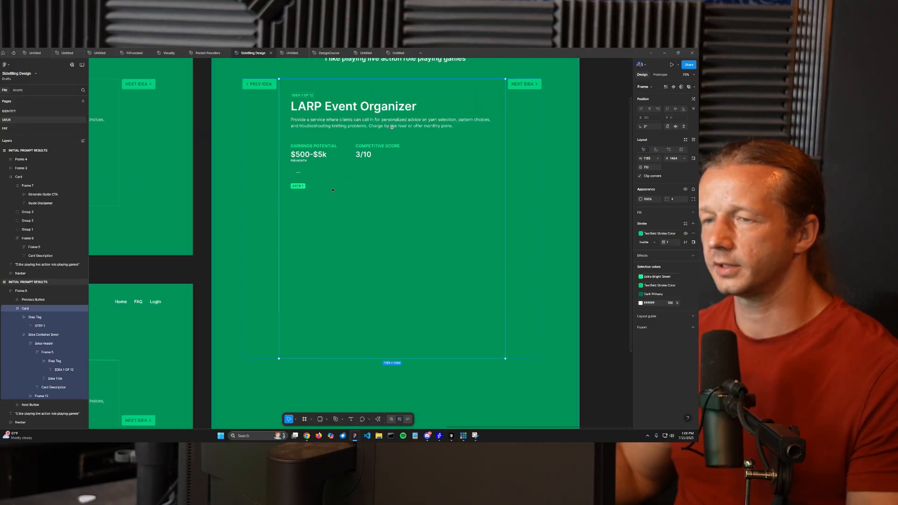
{"action": "scroll", "coordinate": [356, 195], "scroll_direction": "up", "scroll_amount": 3}
{"action": "scroll", "coordinate": [319, 187], "scroll_direction": "down", "scroll_amount": 2}
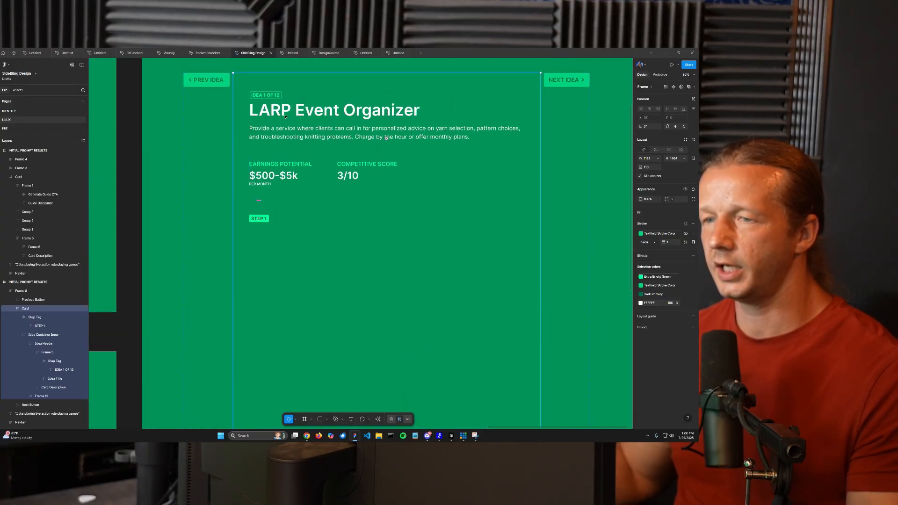
{"action": "double_click", "coordinate": [286, 115]}
{"action": "double_click", "coordinate": [290, 115]}
{"action": "double_click", "coordinate": [295, 115]}
{"action": "double_click", "coordinate": [305, 113]}
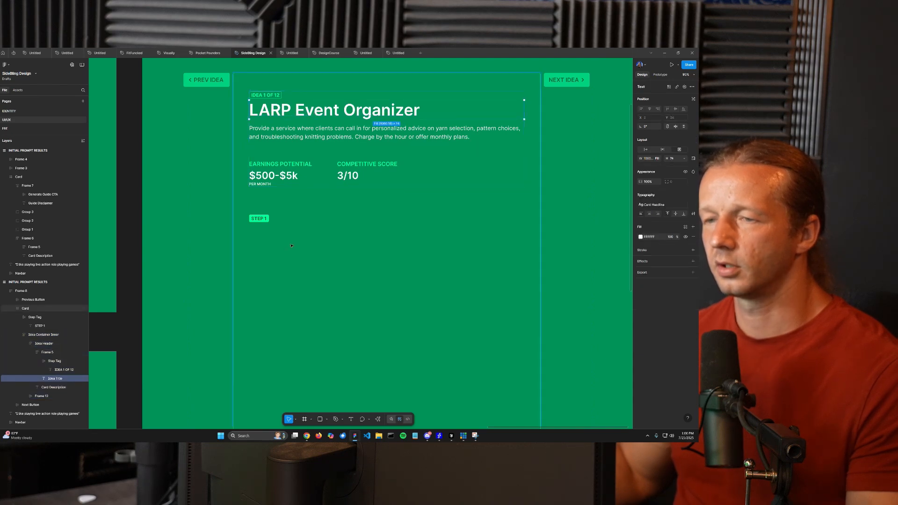
{"action": "left_click", "coordinate": [277, 238]}
{"action": "left_click", "coordinate": [263, 219]}
{"action": "key", "text": "ctrl+v"}
{"action": "key", "text": "ctrl+z"}
{"action": "key", "text": "Escape"}
{"action": "key", "text": "ctrl+v"}
{"action": "left_click_drag", "start_coordinate": [289, 92], "coordinate": [305, 237]}
- Change the duplicated title's text to "Establish Event Framework"
{"action": "double_click", "coordinate": [298, 238]}
{"action": "type", "text": "Establis"}
{"action": "key", "text": "BackSpace"}
{"action": "type", "text": "ish Event Framewor"}
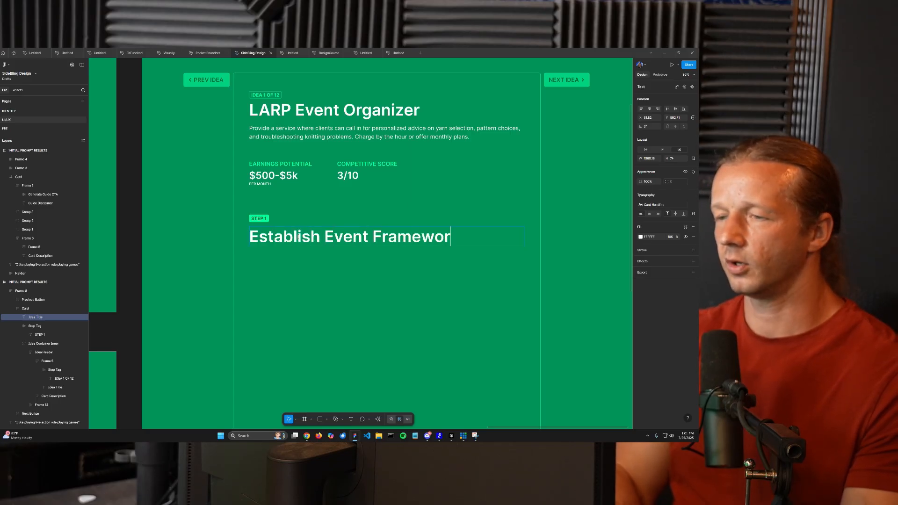
{"action": "type", "text": "k"}
{"action": "key", "text": "Escape"}
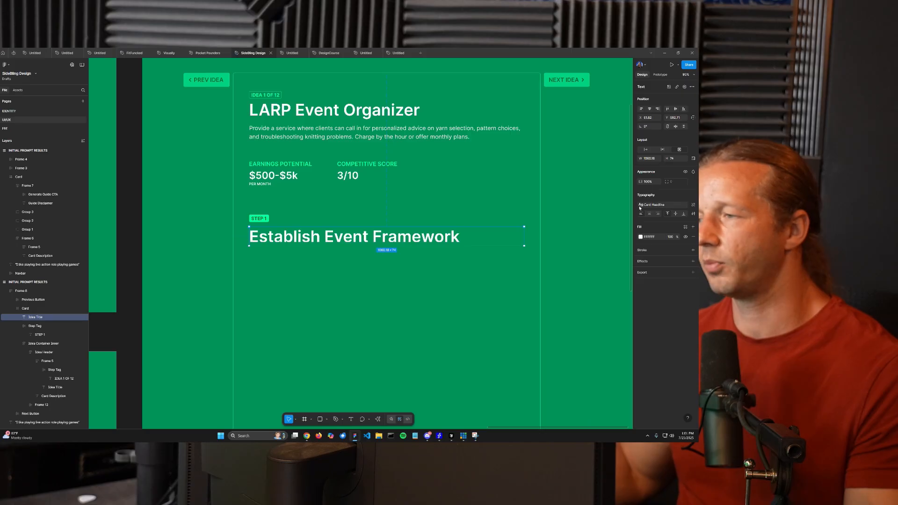
- Try the Headline text style on the Establish Event Framework title
{"action": "left_click", "coordinate": [693, 204]}
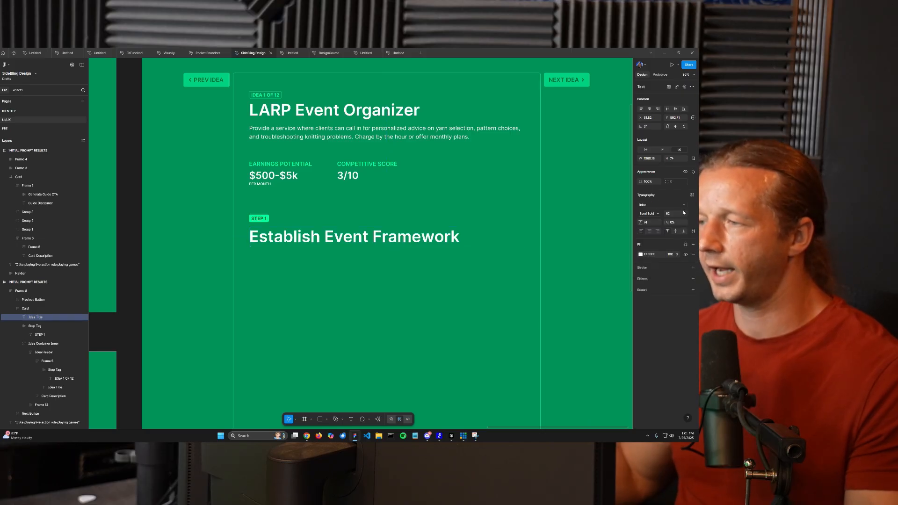
{"action": "left_click", "coordinate": [692, 195]}
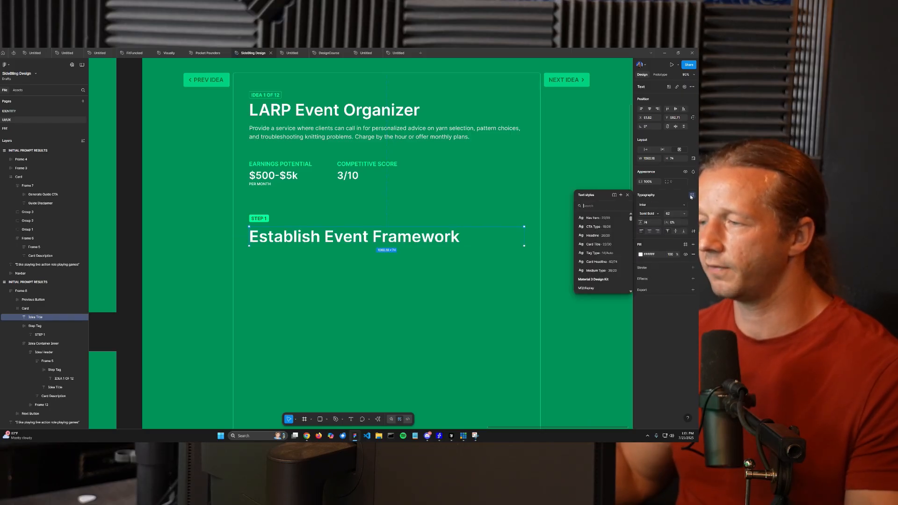
{"action": "left_click", "coordinate": [593, 235]}
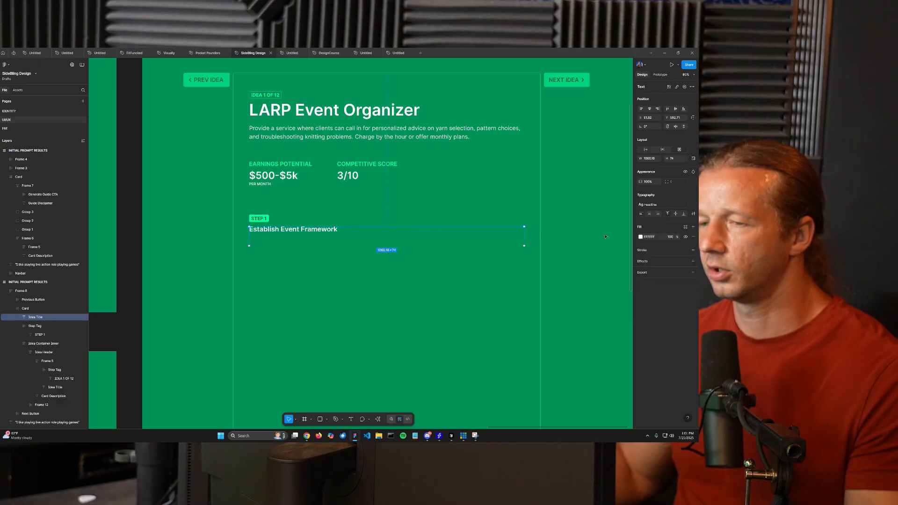
{"action": "left_click", "coordinate": [693, 213]}
{"action": "left_click", "coordinate": [686, 227]}
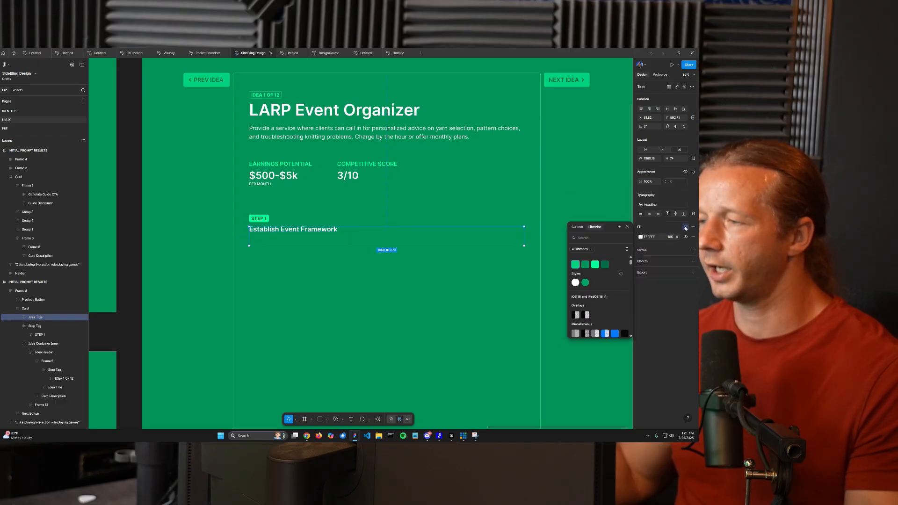
{"action": "left_click", "coordinate": [685, 228]}
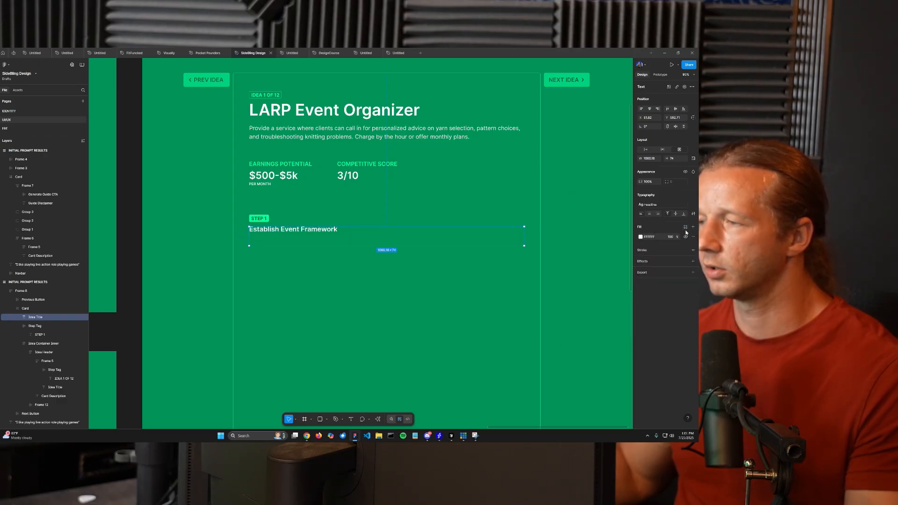
- Apply the Medium Type text style to the Establish Event Framework title and set its text box to auto width
{"action": "left_click", "coordinate": [693, 205]}
{"action": "left_click", "coordinate": [691, 195]}
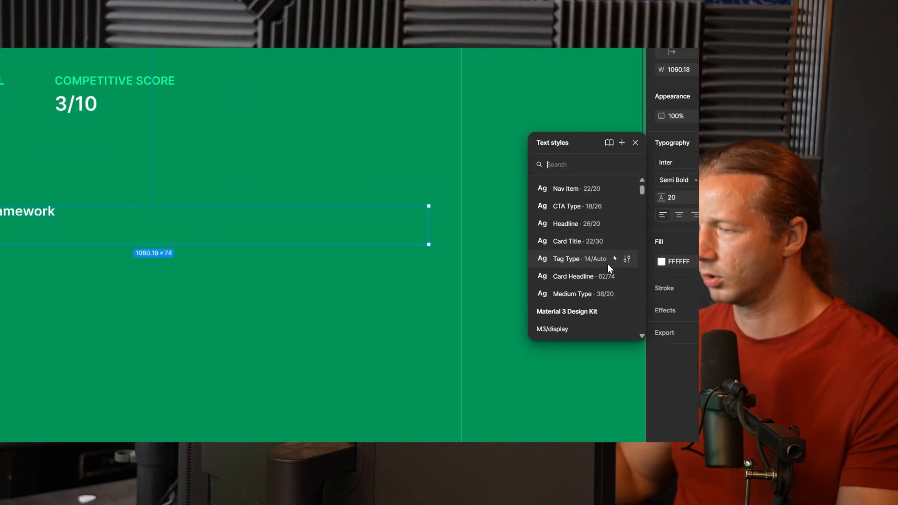
{"action": "left_click", "coordinate": [601, 293]}
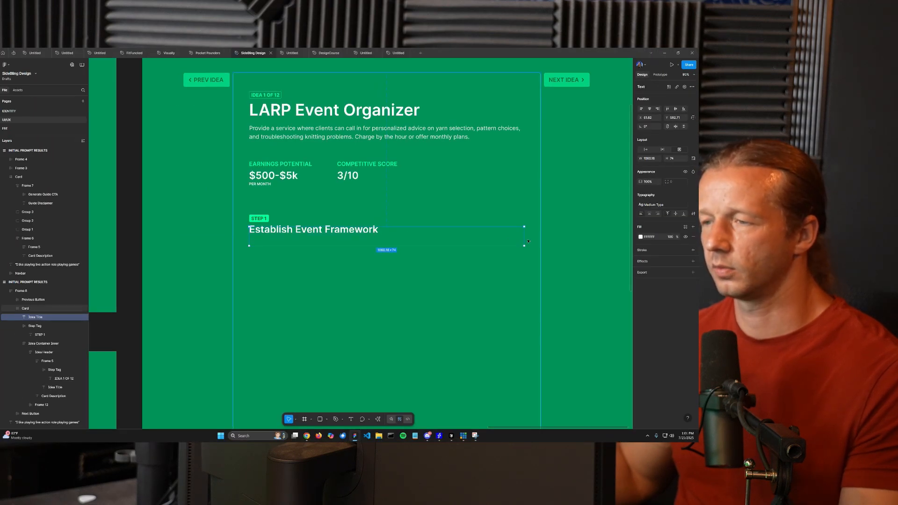
{"action": "left_click", "coordinate": [645, 149]}
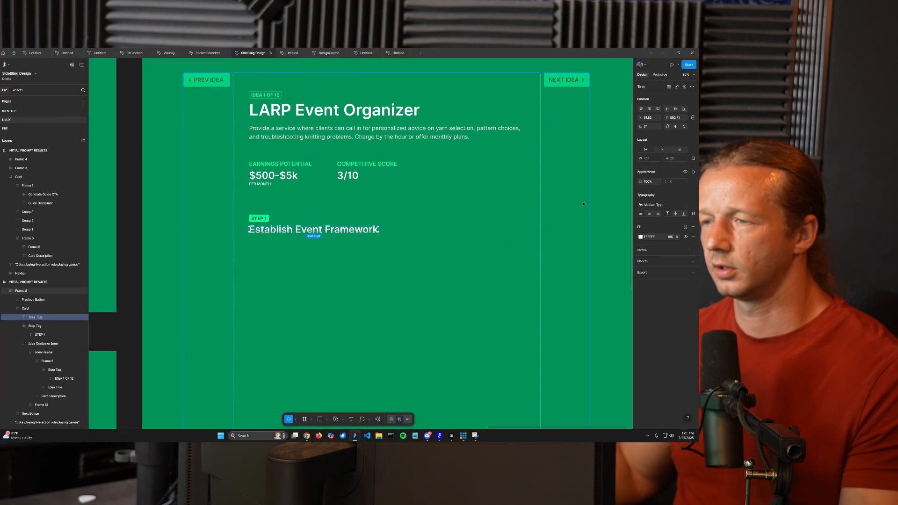
- Copy the description under LARP Event Organizer and place the duplicate directly below the Establish Event Framework title
{"action": "key", "text": "Escape"}
{"action": "double_click", "coordinate": [309, 136]}
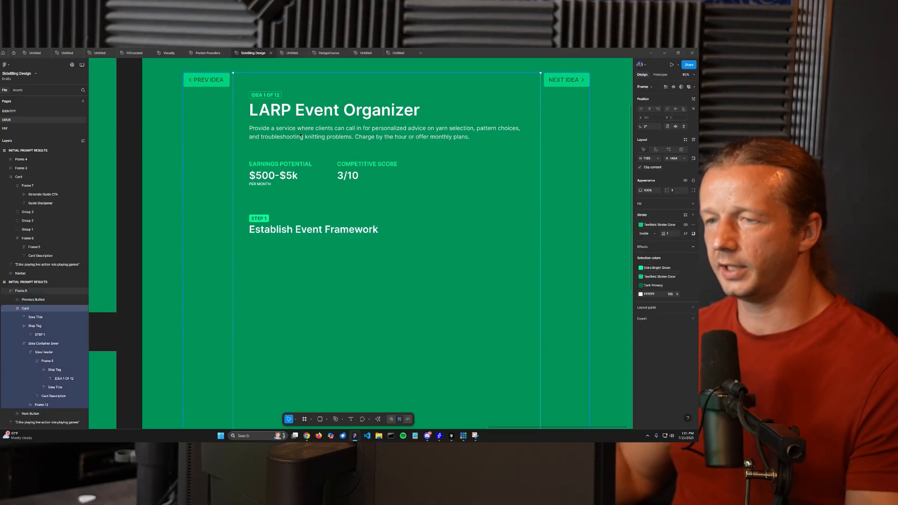
{"action": "double_click", "coordinate": [310, 134]}
{"action": "double_click", "coordinate": [311, 132]}
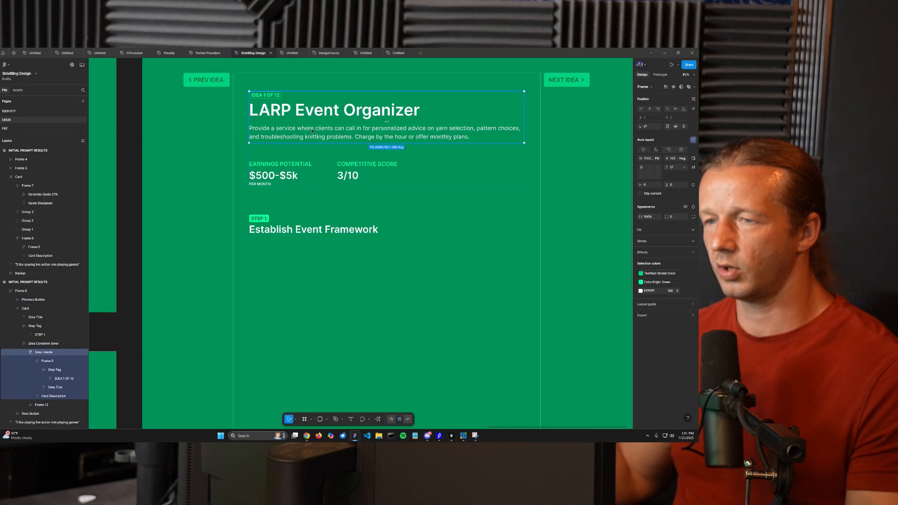
{"action": "double_click", "coordinate": [316, 132]}
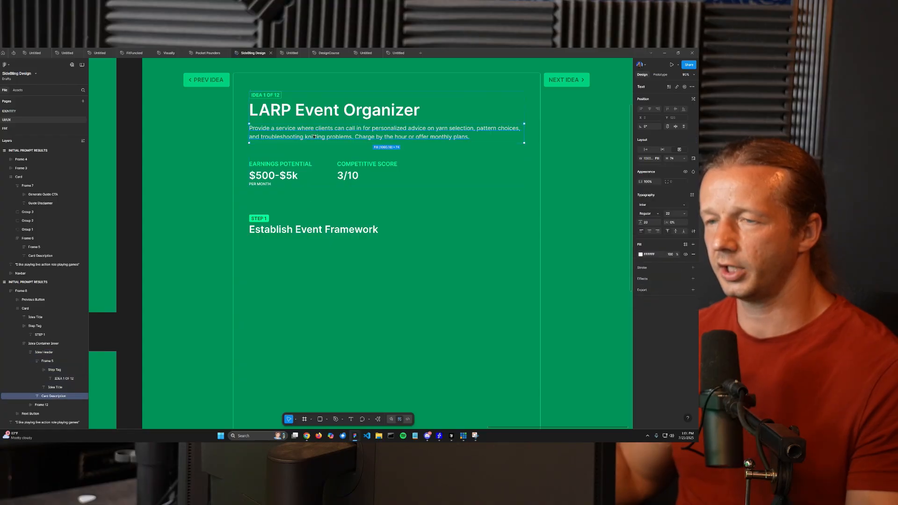
{"action": "left_click", "coordinate": [318, 230]}
{"action": "key", "text": "ctrl+v"}
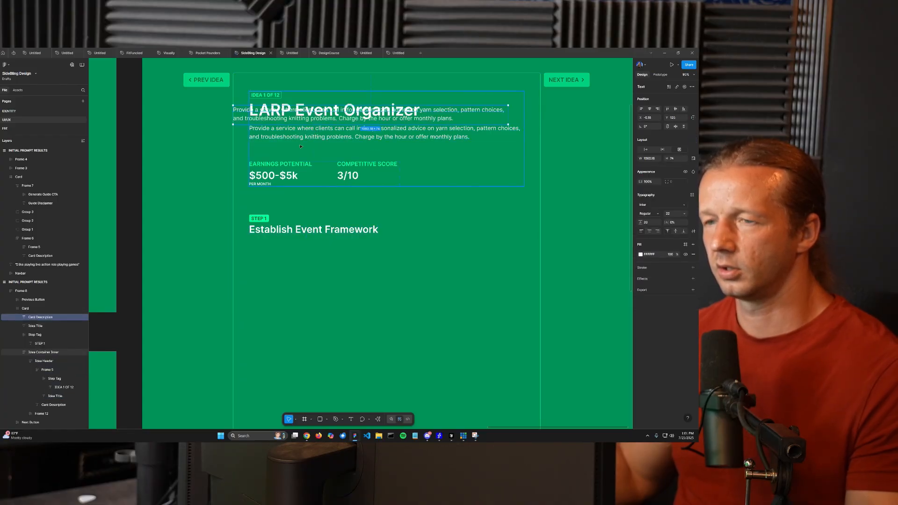
{"action": "left_click_drag", "start_coordinate": [298, 121], "coordinate": [346, 267]}
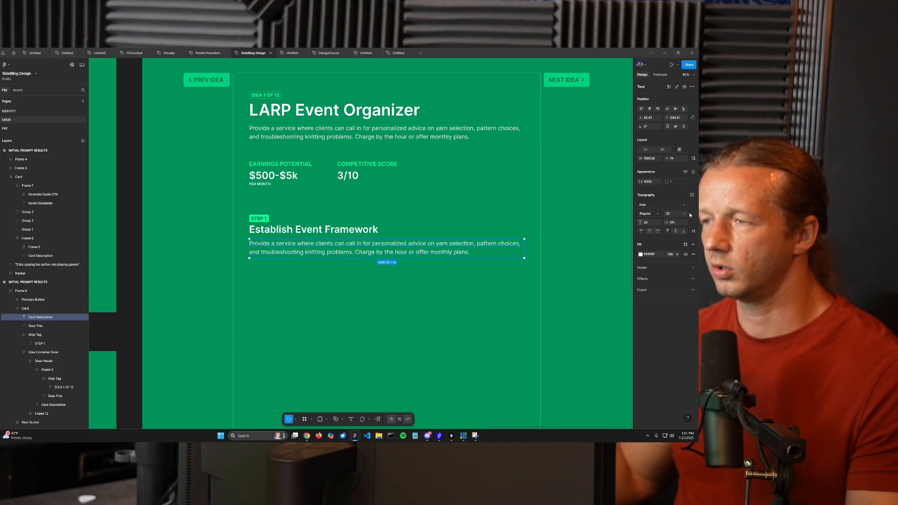
- Create a text style named "Large Paragraph" from the description under LARP Event Organizer
{"action": "left_click", "coordinate": [467, 132], "text": "ctrl"}
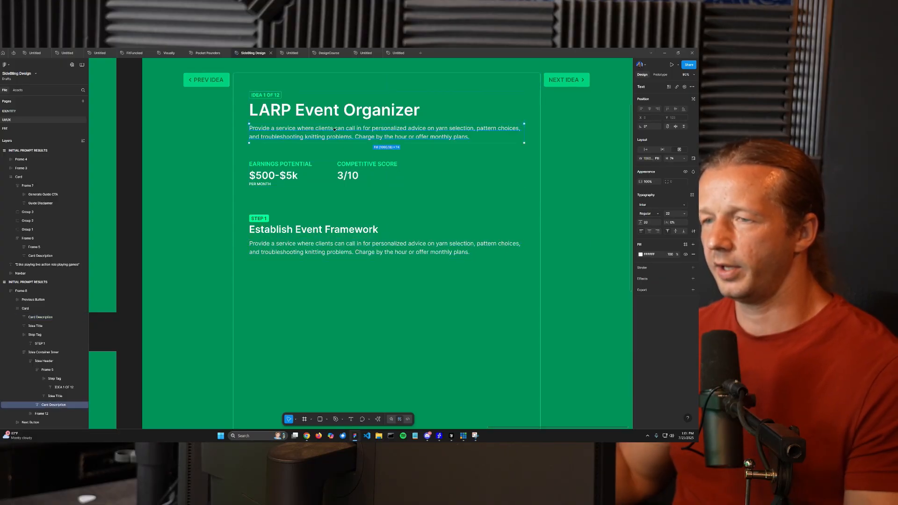
{"action": "left_click", "coordinate": [692, 196]}
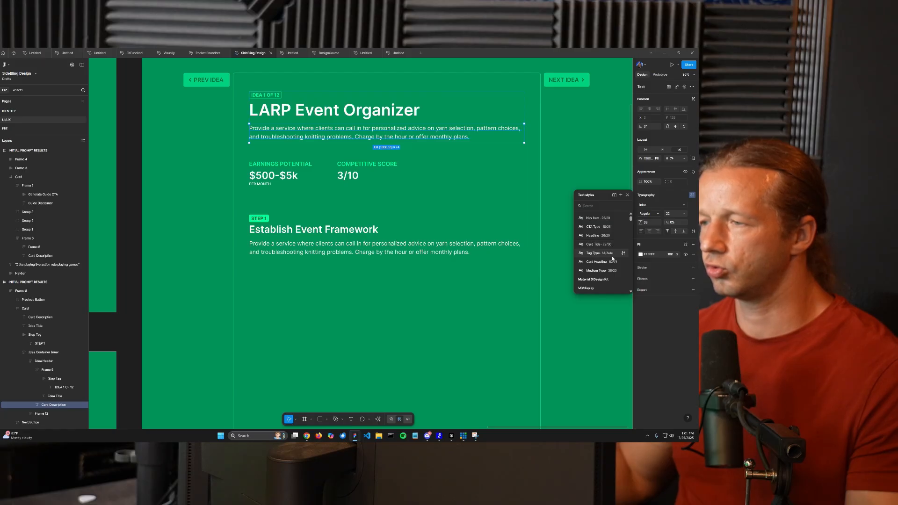
{"action": "left_click", "coordinate": [607, 219]}
{"action": "key", "text": "ctrl+z"}
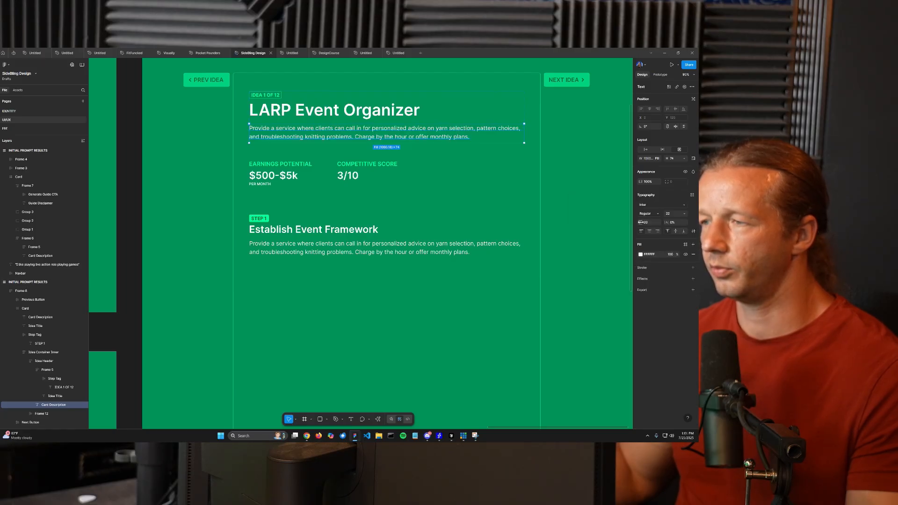
{"action": "left_click", "coordinate": [692, 195]}
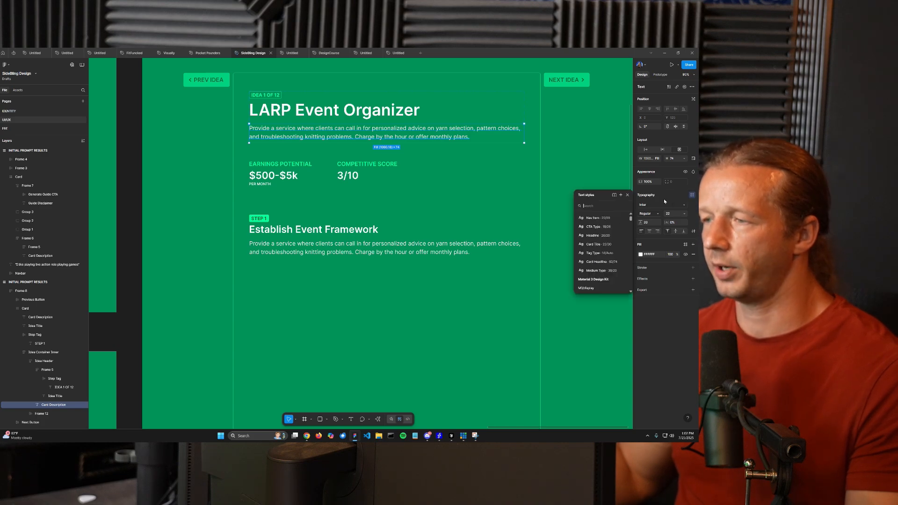
{"action": "left_click", "coordinate": [621, 195]}
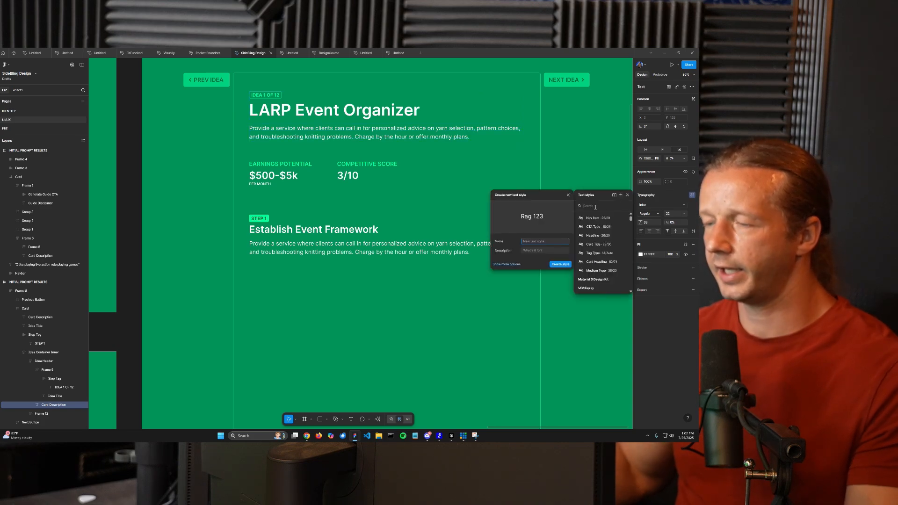
{"action": "type", "text": "Large Paragrap"}
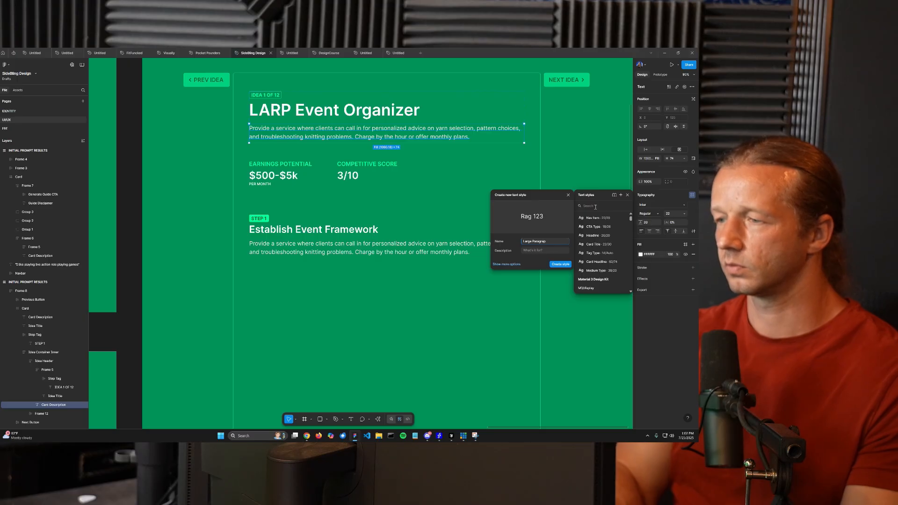
{"action": "key", "text": "Escape"}
- Set the font size of the description under Establish Event Framework to 18
{"action": "left_click", "coordinate": [469, 256]}
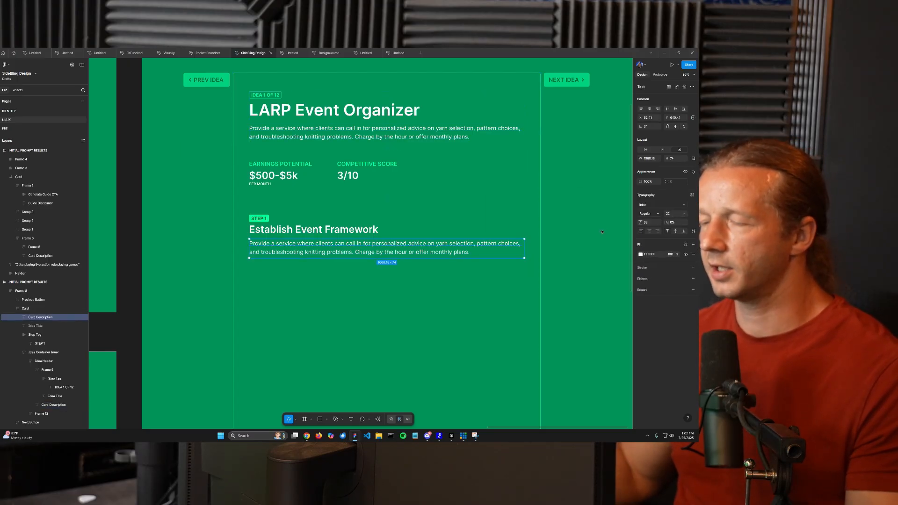
{"action": "left_click", "coordinate": [670, 213]}
{"action": "type", "text": "21"}
{"action": "key", "text": "Return"}
{"action": "key", "text": "Down"}
{"action": "key", "text": "Down"}
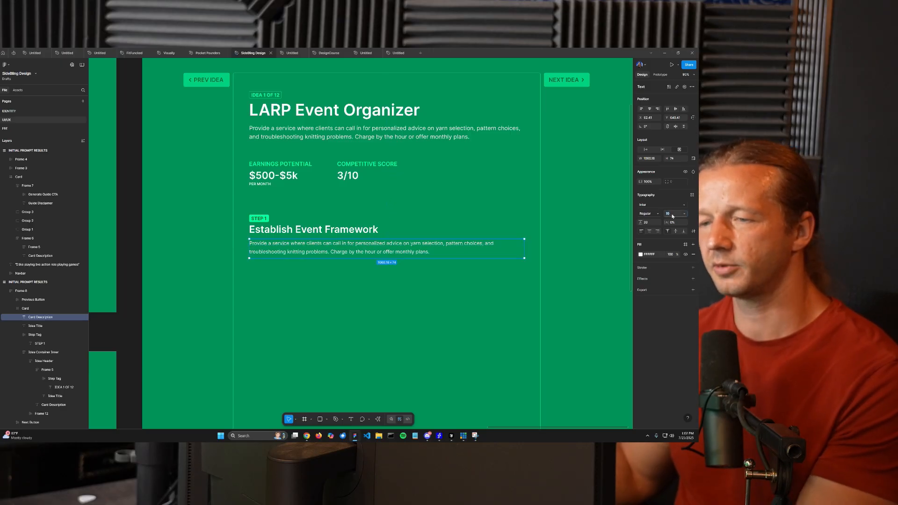
{"action": "key", "text": "Down"}
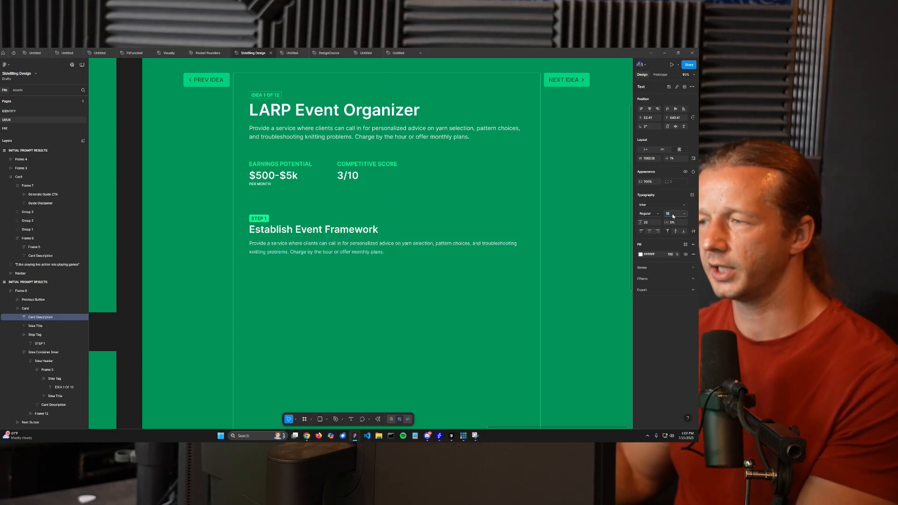
- Set the line height of the Establish Event Framework description to 27
{"action": "left_click", "coordinate": [648, 223]}
{"action": "key", "text": "Down"}
{"action": "key", "text": "Down"}
{"action": "key", "text": "Down"}
{"action": "key", "text": "Down"}
{"action": "key", "text": "Down"}
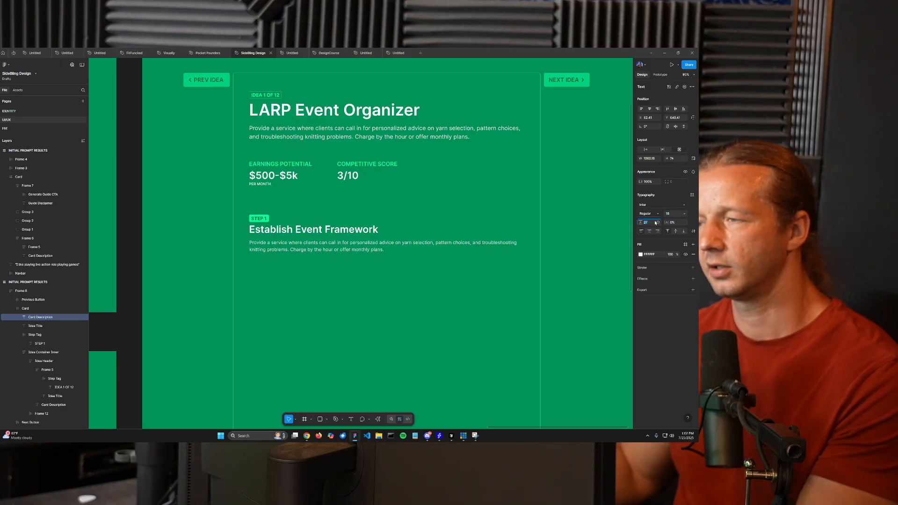
- Create a text style named "Paragraph" from the Establish Event Framework description
{"action": "left_click", "coordinate": [692, 195]}
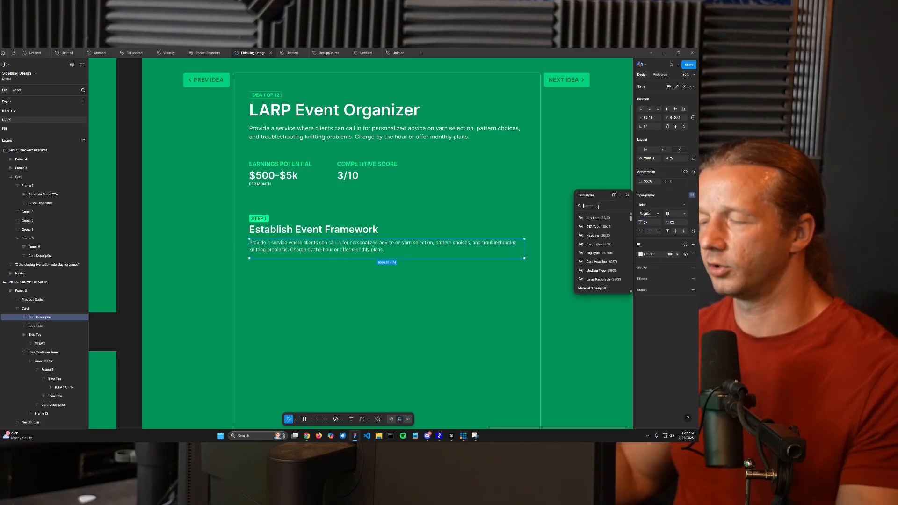
{"action": "left_click", "coordinate": [620, 195]}
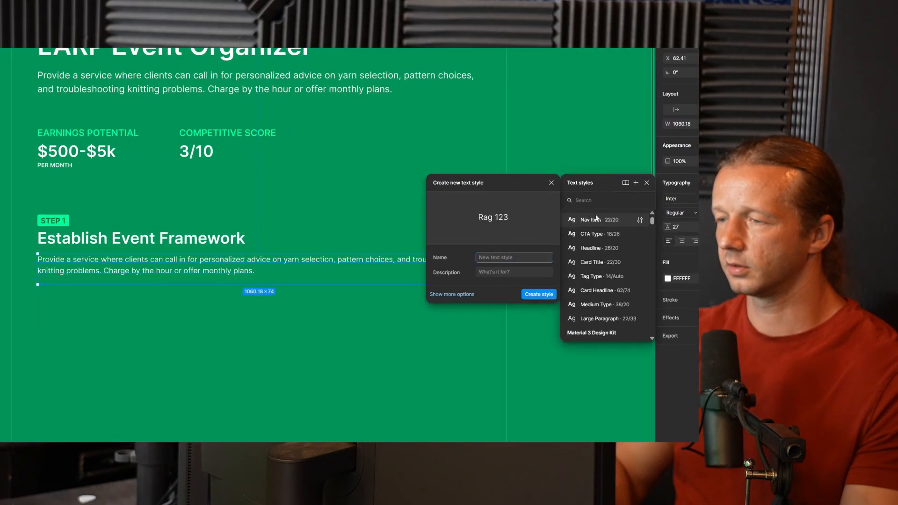
{"action": "type", "text": "Paragraph"}
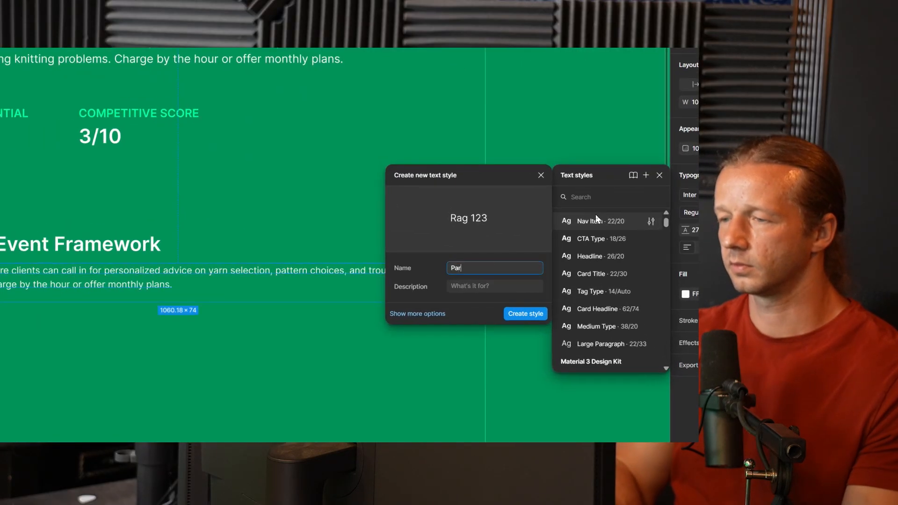
{"action": "key", "text": "Return"}
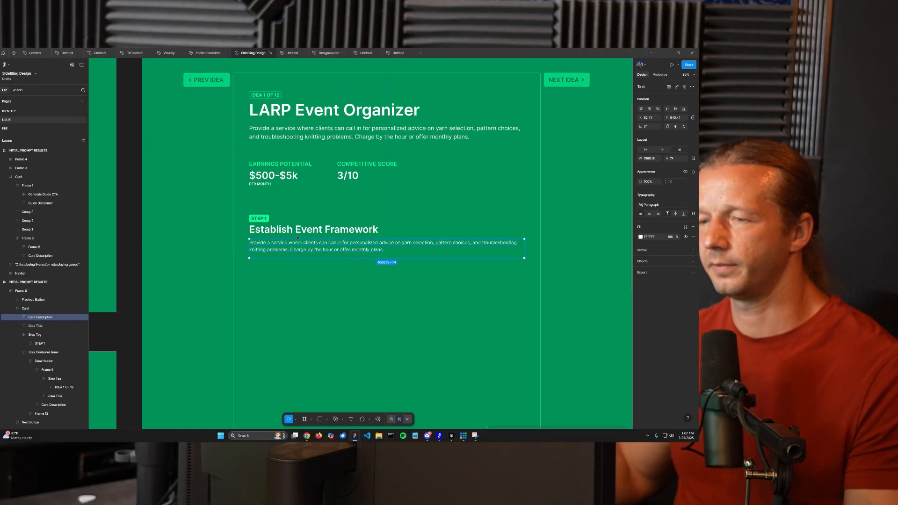
- Wrap the STEP 1 tag, Establish Event Framework title and its description in an auto layout frame
{"action": "left_click", "coordinate": [259, 219]}
{"action": "left_click", "coordinate": [281, 230], "text": "shift"}
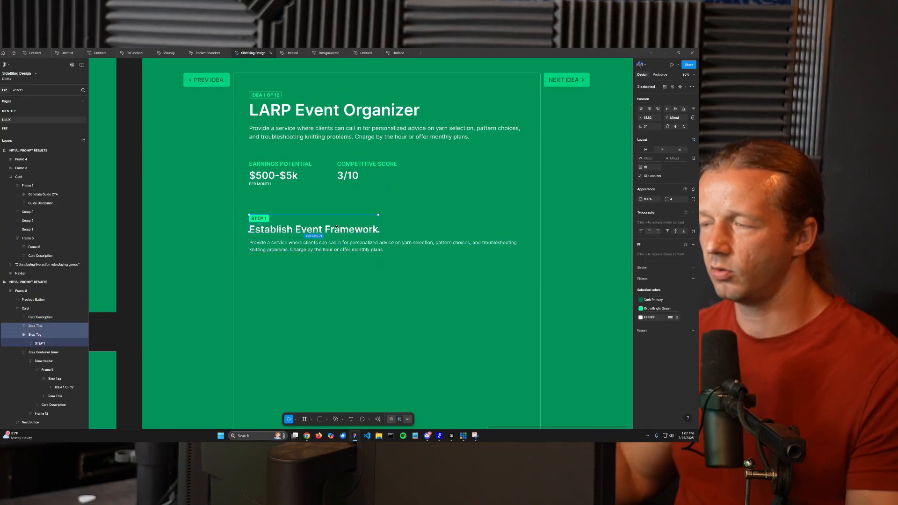
{"action": "key", "text": "shift+a"}
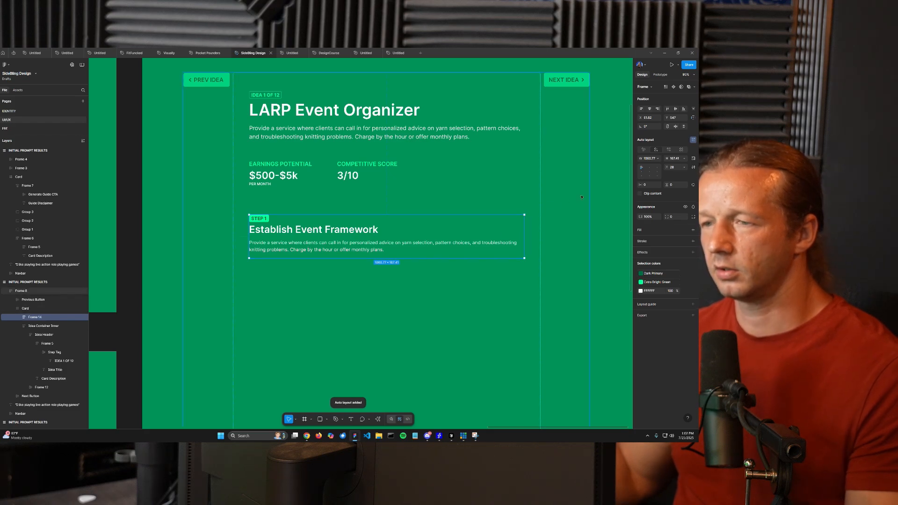
{"action": "key", "text": "Escape"}
- Move the step section up to Y 510, closer to the earnings and competitive score stats
{"action": "scroll", "coordinate": [569, 203], "scroll_direction": "down", "scroll_amount": 2}
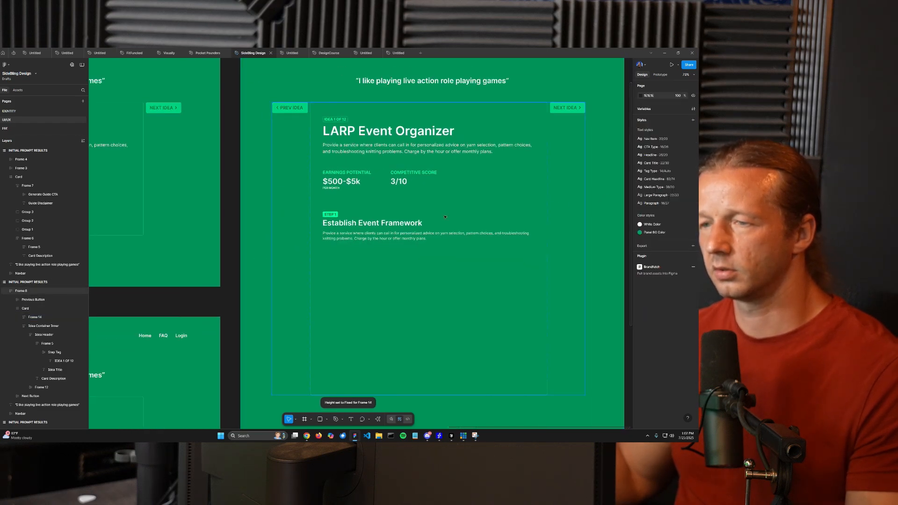
{"action": "left_click", "coordinate": [428, 228]}
{"action": "double_click", "coordinate": [354, 226]}
{"action": "left_click_drag", "start_coordinate": [354, 223], "coordinate": [355, 218]}
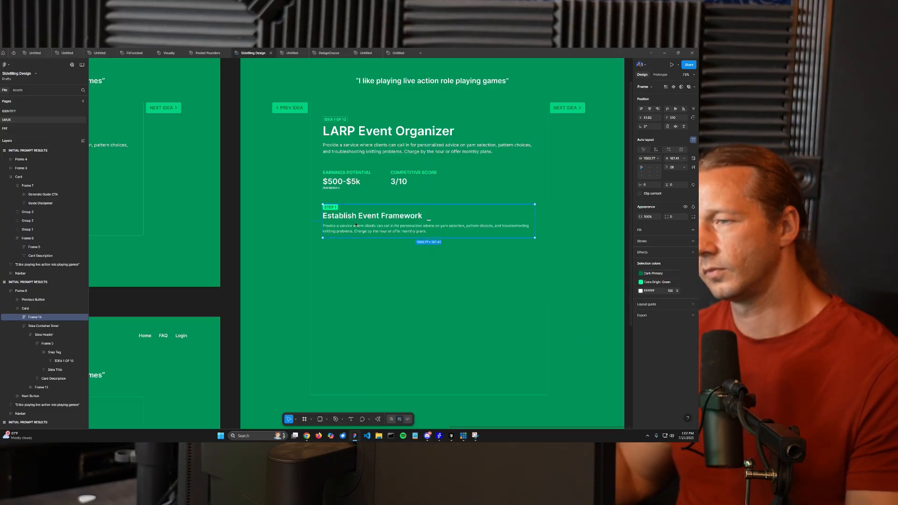
- Duplicate the step section twice, stacking the evenly spaced copies below the first one
{"action": "scroll", "coordinate": [356, 225], "scroll_direction": "right", "scroll_amount": 2}
{"action": "key", "text": "ctrl+d"}
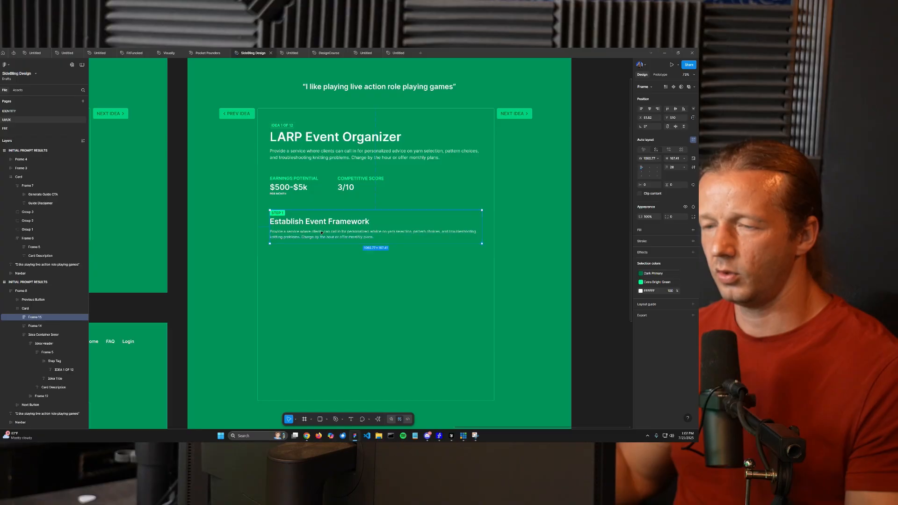
{"action": "left_click_drag", "start_coordinate": [320, 237], "coordinate": [321, 261]}
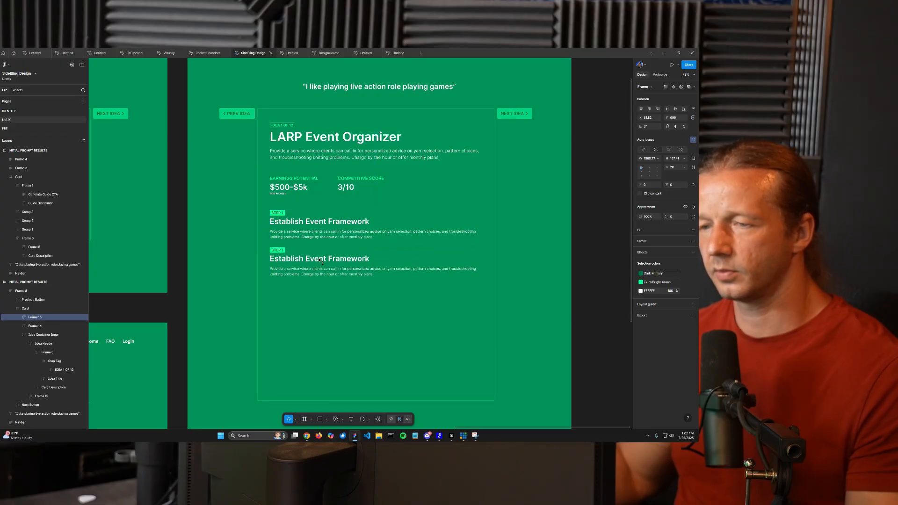
{"action": "key", "text": "ctrl+d"}
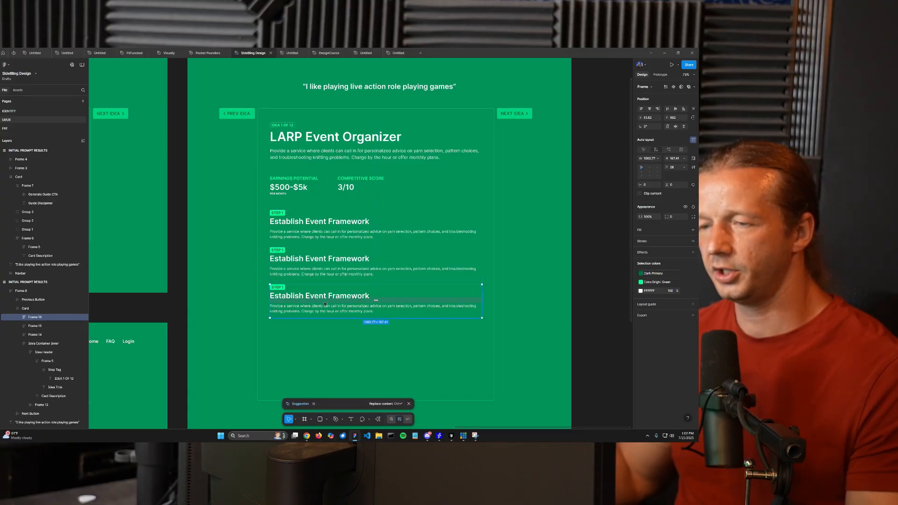
{"action": "left_click", "coordinate": [542, 260]}
- Add the text "Show all 10 steps" below the third step section, roughly centered in the card
{"action": "left_click_drag", "start_coordinate": [545, 265], "coordinate": [553, 242]}
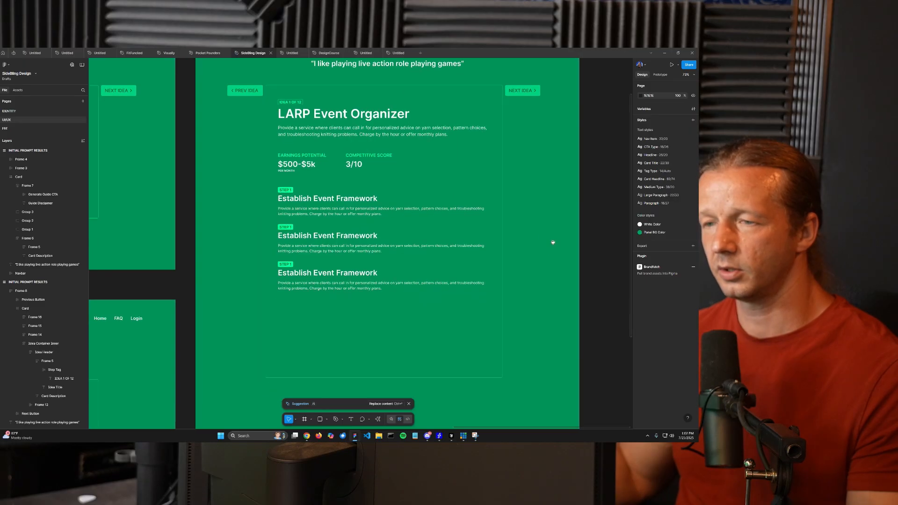
{"action": "scroll", "coordinate": [349, 272], "scroll_direction": "down", "scroll_amount": 3}
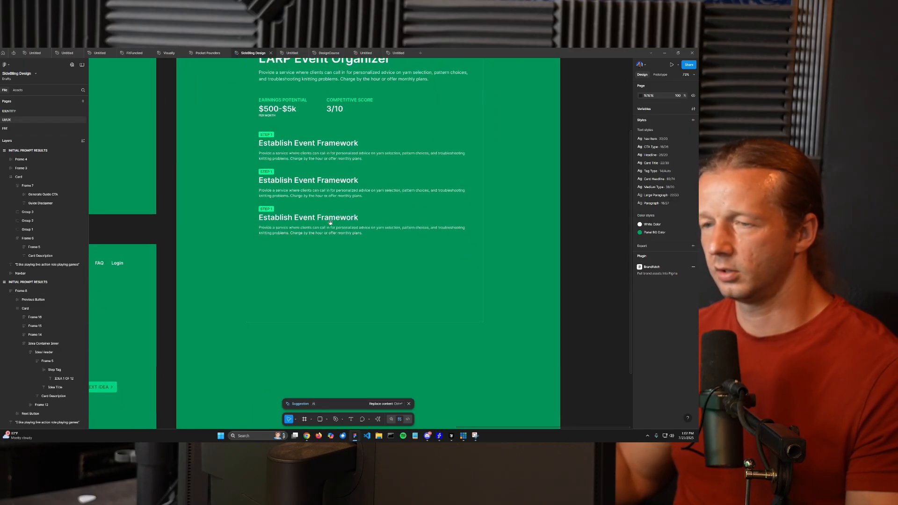
{"action": "scroll", "coordinate": [358, 239], "scroll_direction": "up", "scroll_amount": 2}
{"action": "scroll", "coordinate": [358, 240], "scroll_direction": "up", "scroll_amount": 1}
{"action": "key", "text": "t"}
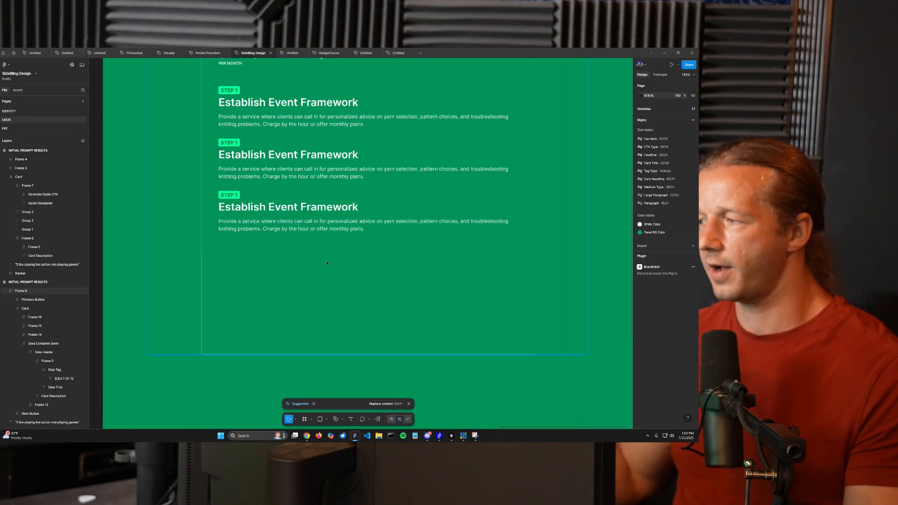
{"action": "left_click", "coordinate": [333, 253]}
{"action": "type", "text": "Show al"}
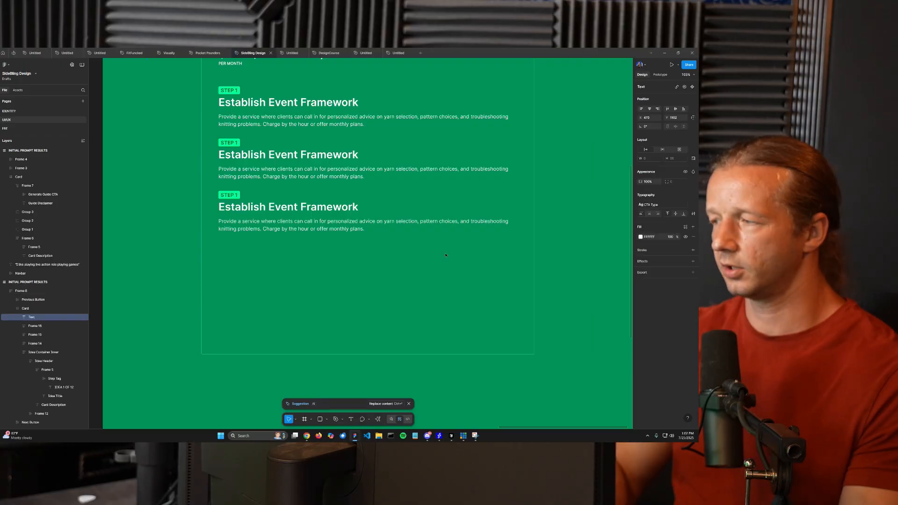
{"action": "type", "text": "l 10 step"}
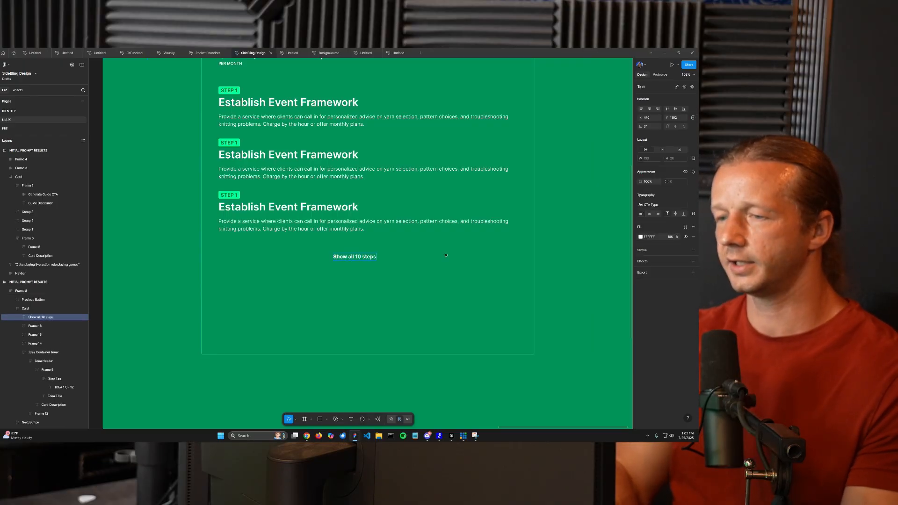
{"action": "type", "text": "s"}
{"action": "key", "text": "Escape"}
{"action": "scroll", "coordinate": [367, 251], "scroll_direction": "up", "scroll_amount": 5}
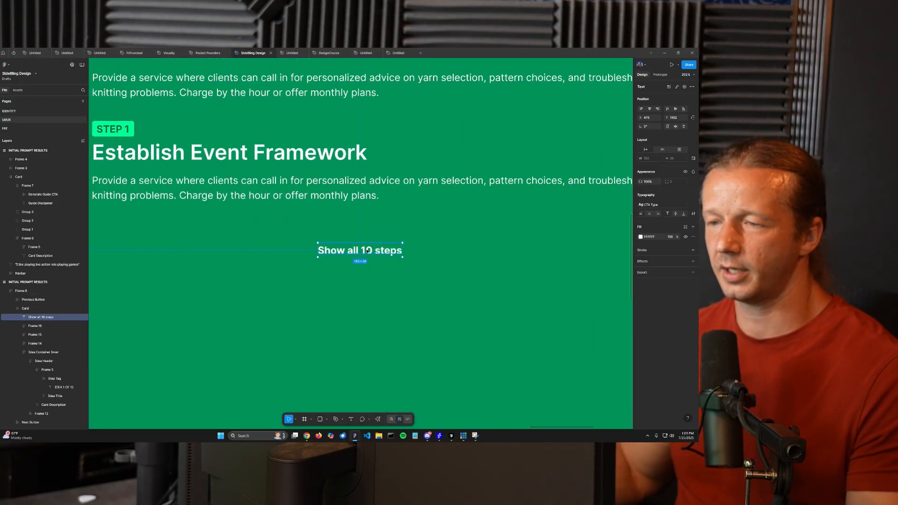
{"action": "left_click_drag", "start_coordinate": [367, 251], "coordinate": [380, 251]}
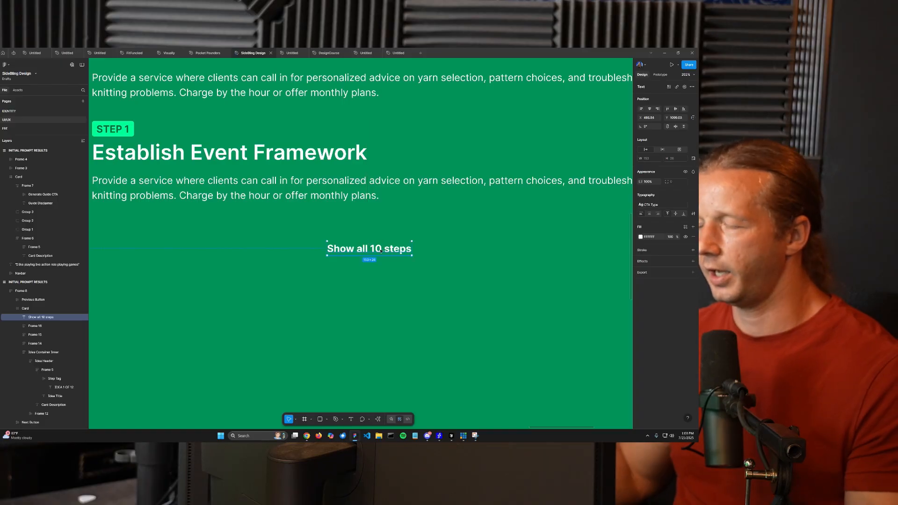
- Copy the arrow icon from the PREV IDEA button and place it just before the "Show all 10 steps" text
{"action": "scroll", "coordinate": [380, 251], "scroll_direction": "down", "scroll_amount": 8}
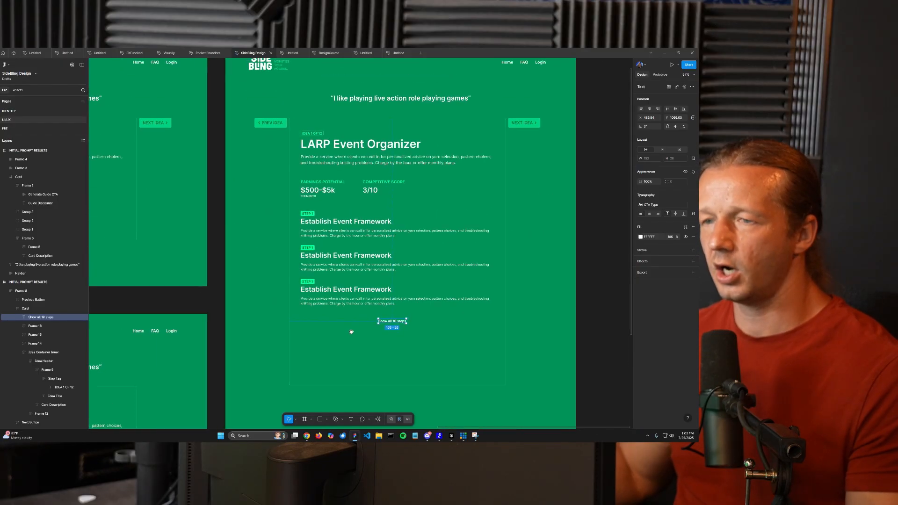
{"action": "left_click", "coordinate": [260, 123]}
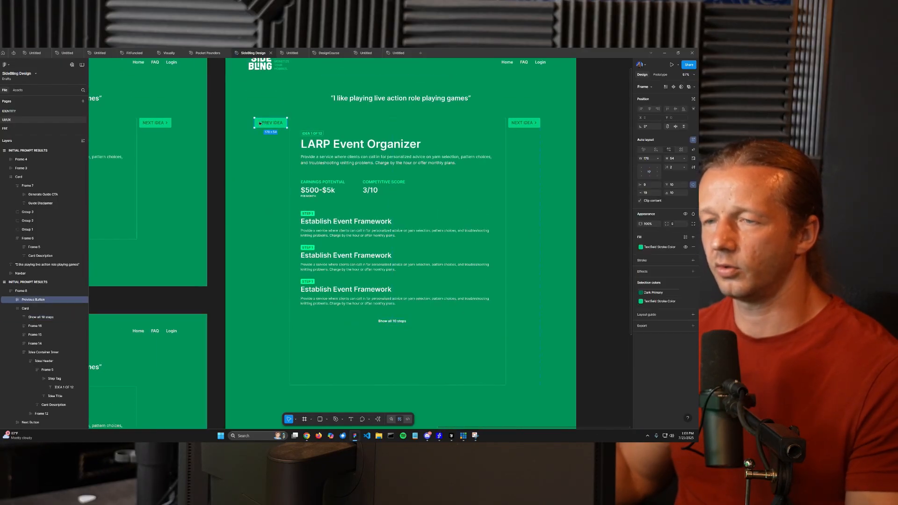
{"action": "double_click", "coordinate": [260, 123]}
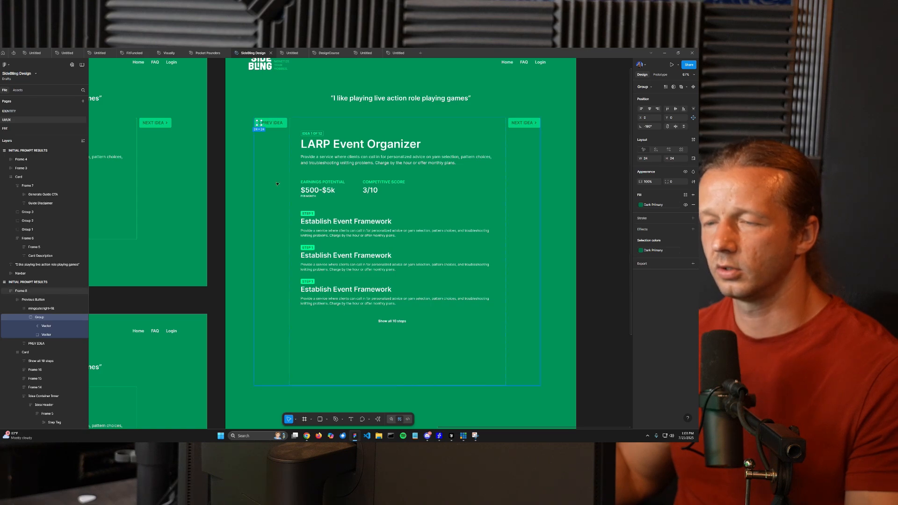
{"action": "left_click", "coordinate": [352, 204]}
{"action": "scroll", "coordinate": [352, 205], "scroll_direction": "down", "scroll_amount": 3}
{"action": "scroll", "coordinate": [352, 205], "scroll_direction": "up", "scroll_amount": 5}
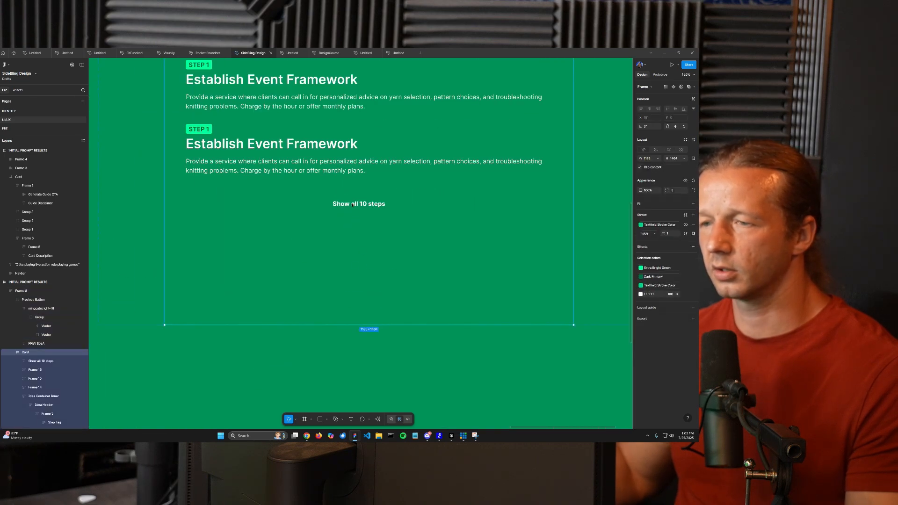
{"action": "double_click", "coordinate": [352, 205]}
{"action": "key", "text": "ctrl+v"}
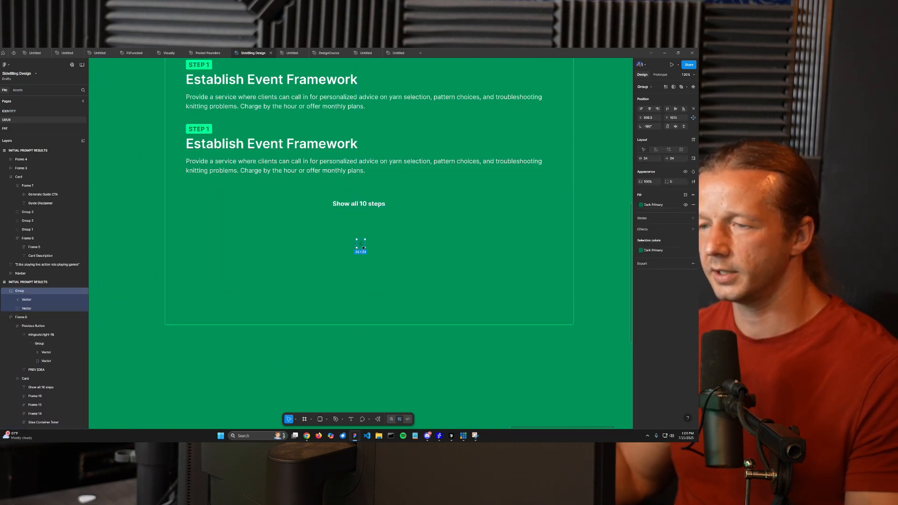
{"action": "left_click_drag", "start_coordinate": [326, 206], "coordinate": [325, 205]}
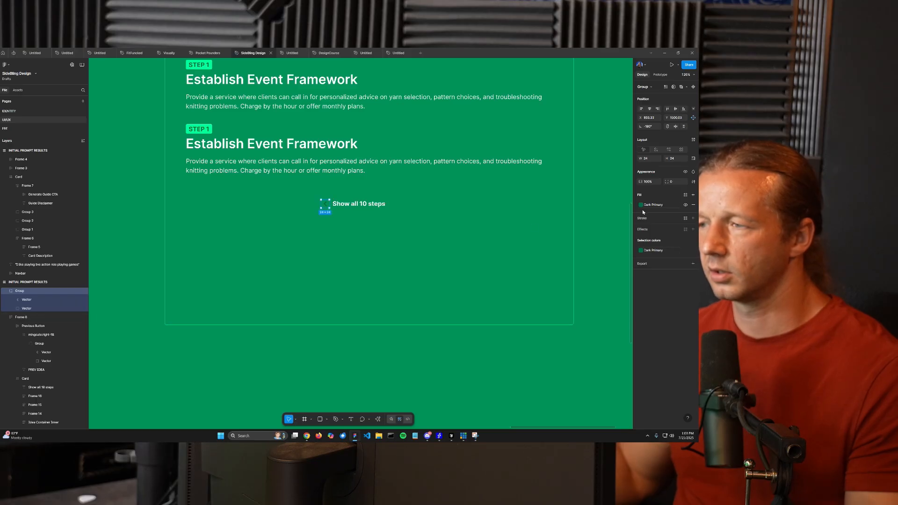
{"action": "left_click", "coordinate": [677, 205]}
{"action": "left_click", "coordinate": [685, 195]}
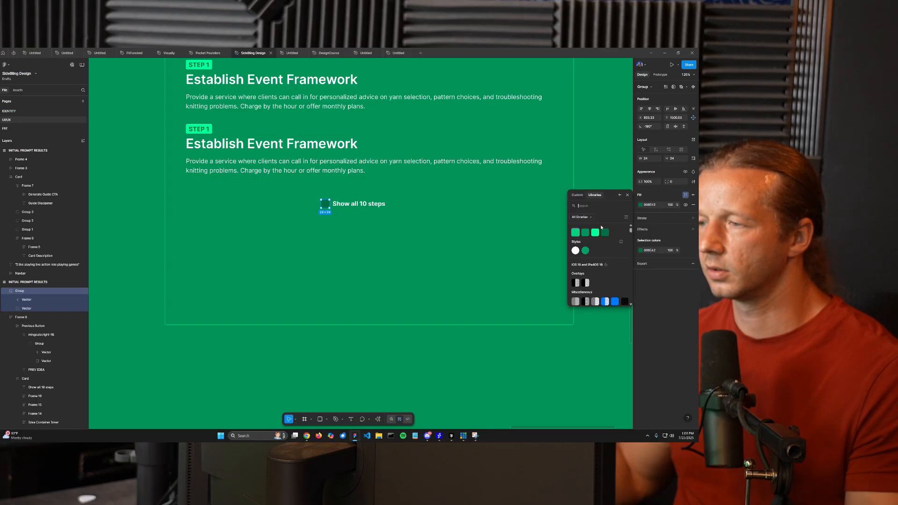
{"action": "left_click", "coordinate": [574, 252]}
{"action": "key", "text": "ctrl+z"}
{"action": "key", "text": "ctrl+z"}
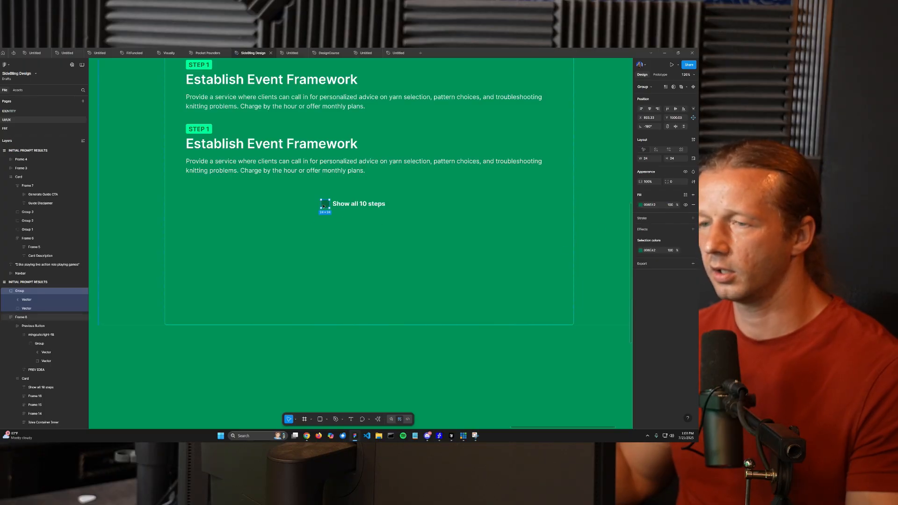
- Fill only the arrow's inner vector with White Color and rotate it to -90° so it points down
{"action": "double_click", "coordinate": [327, 205]}
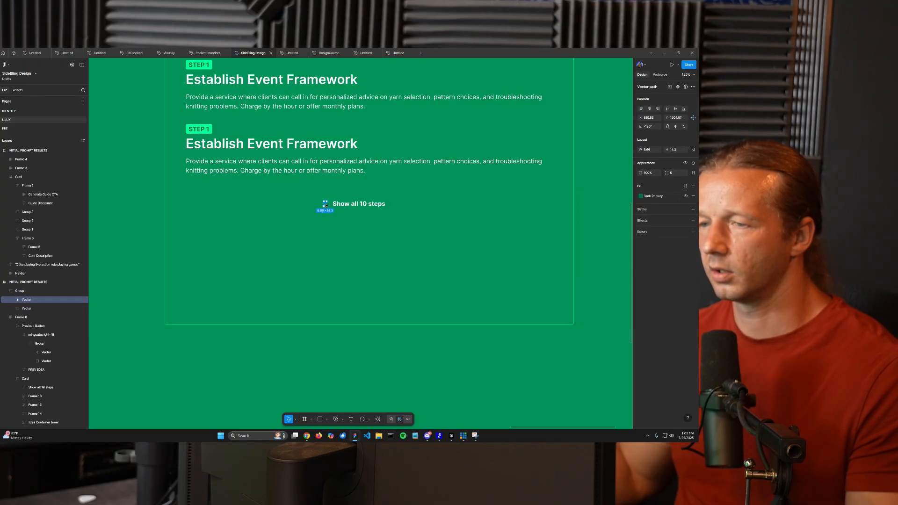
{"action": "left_click", "coordinate": [641, 196]}
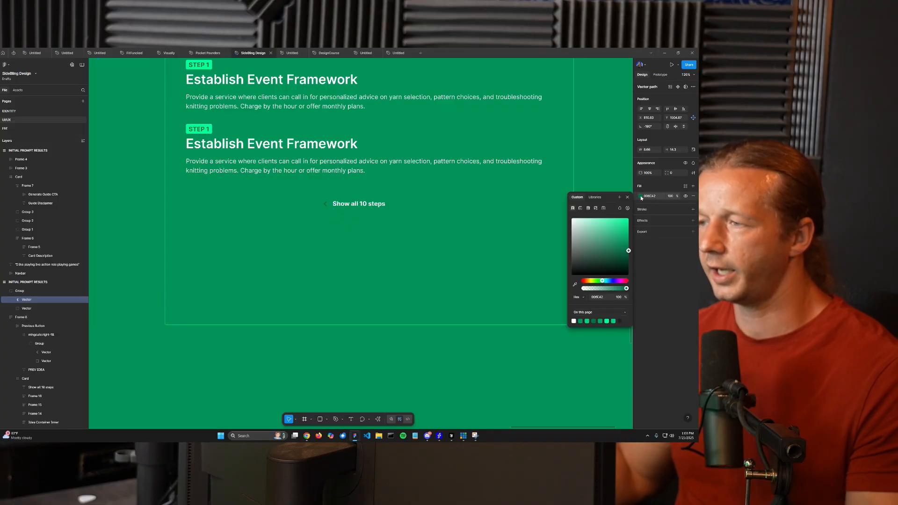
{"action": "left_click", "coordinate": [685, 187]}
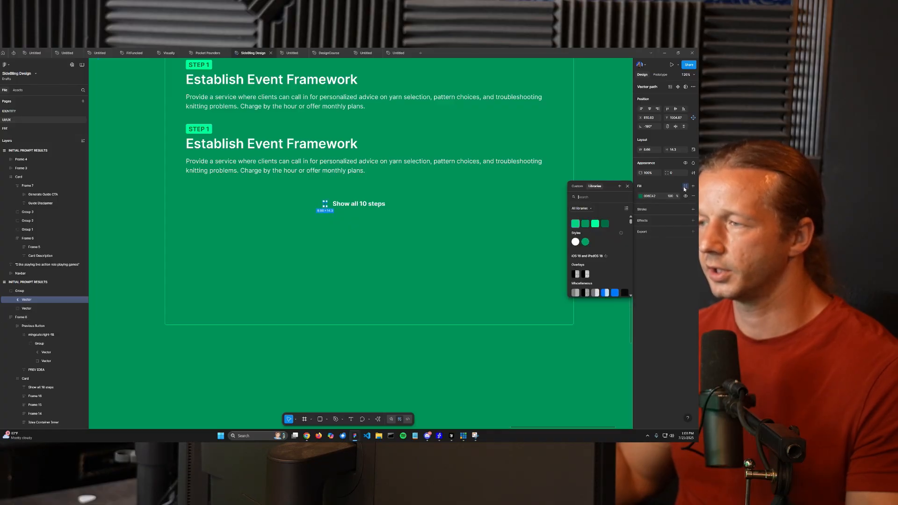
{"action": "left_click", "coordinate": [575, 241]}
{"action": "scroll", "coordinate": [343, 205], "scroll_direction": "up", "scroll_amount": 5}
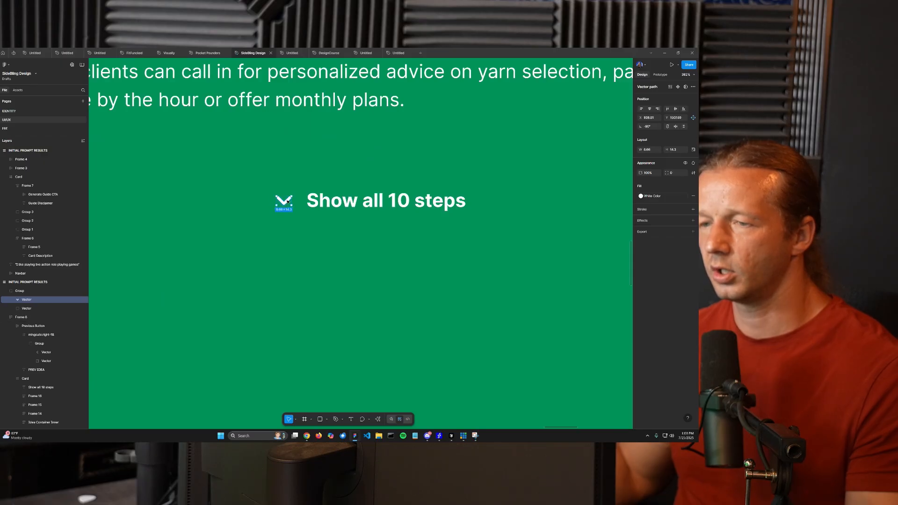
- Reposition the white chevron vector so it sits centered in its 24 × 24 icon group, level with the "Show all 10 steps" text
{"action": "left_click_drag", "start_coordinate": [291, 200], "coordinate": [291, 200]}
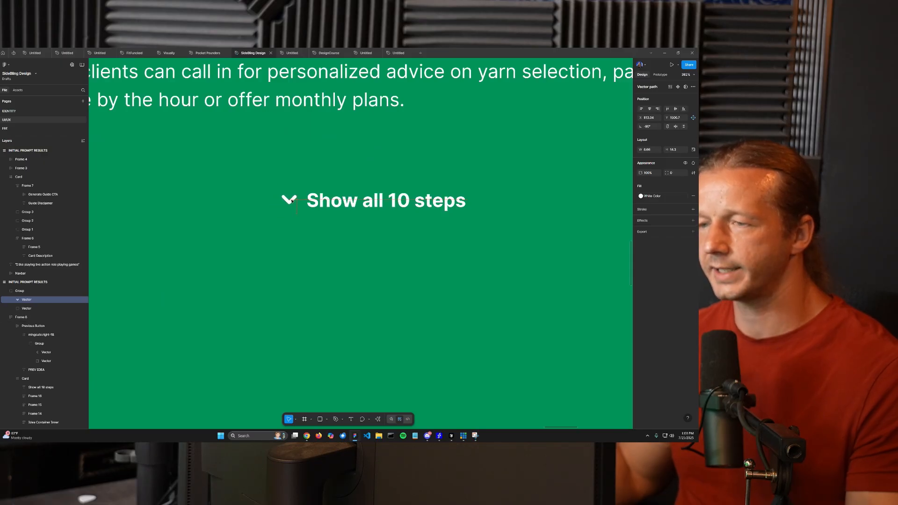
{"action": "left_click", "coordinate": [335, 203], "text": "shift"}
{"action": "double_click", "coordinate": [335, 203]}
{"action": "double_click", "coordinate": [335, 203]}
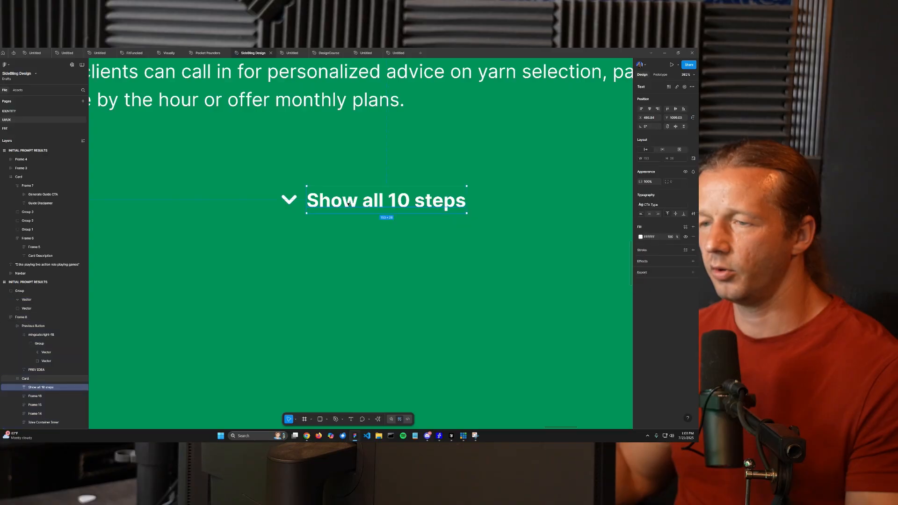
{"action": "left_click", "coordinate": [289, 202], "text": "shift"}
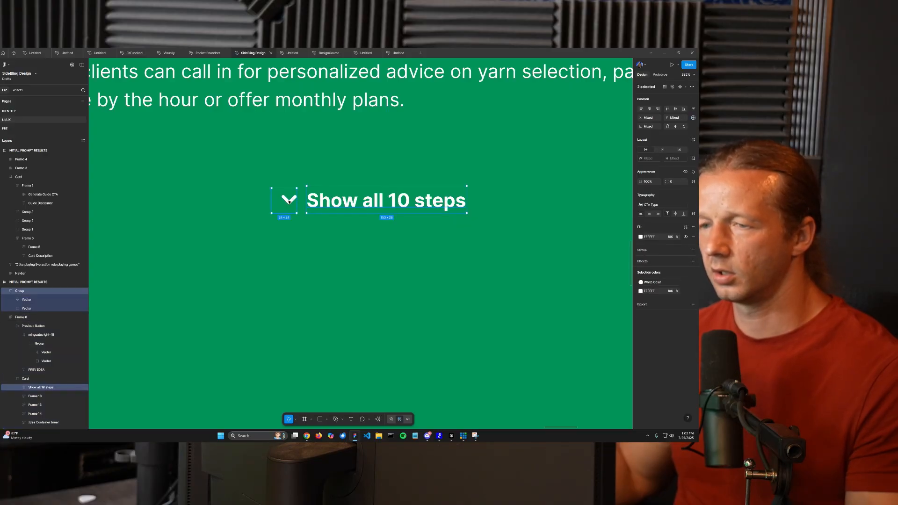
{"action": "double_click", "coordinate": [289, 201]}
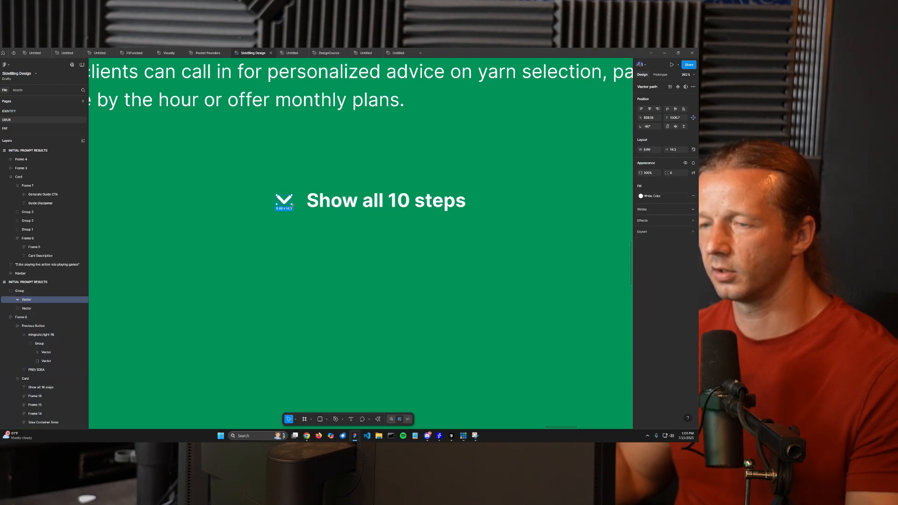
- Wrap the chevron icon group and the "Show all 10 steps" text in a vertically centered horizontal auto layout frame
{"action": "left_click", "coordinate": [288, 203]}
{"action": "double_click", "coordinate": [287, 203]}
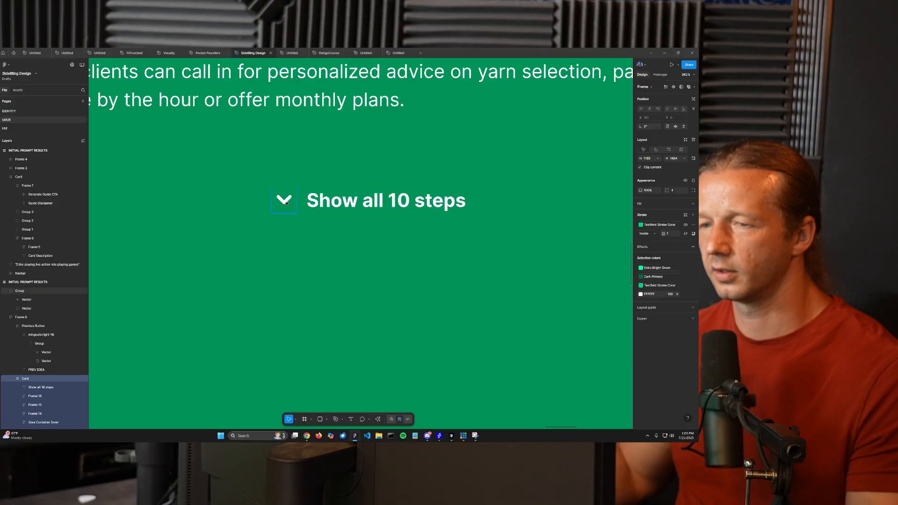
{"action": "left_click", "coordinate": [286, 203]}
{"action": "left_click", "coordinate": [334, 201], "text": "shift"}
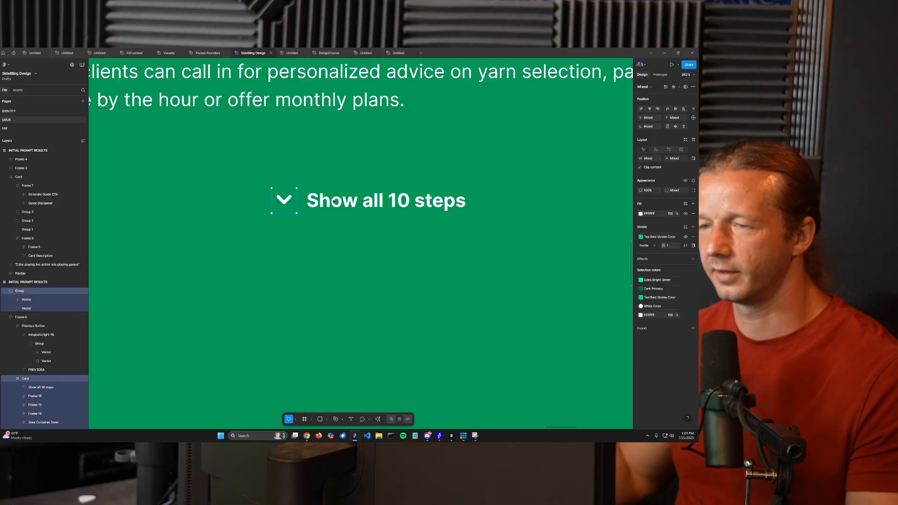
{"action": "left_click", "coordinate": [334, 201], "text": "ctrl+shift"}
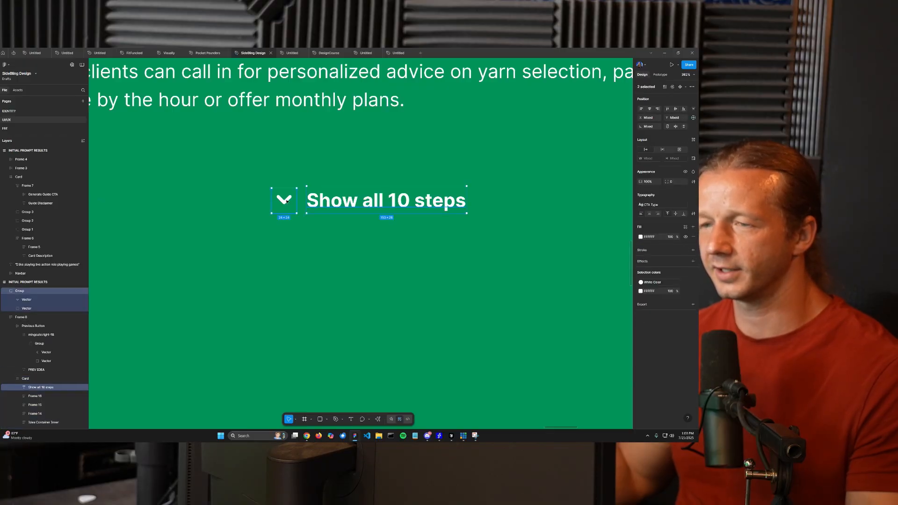
{"action": "key", "text": "shift+a"}
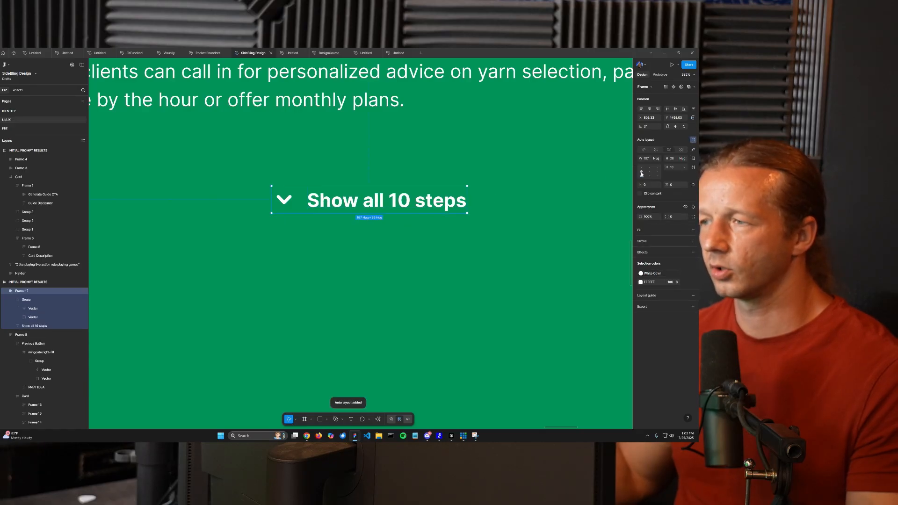
- Detach the text style from "Show all 10 steps" and apply the Card Title style instead
{"action": "scroll", "coordinate": [334, 204], "scroll_direction": "down", "scroll_amount": 10}
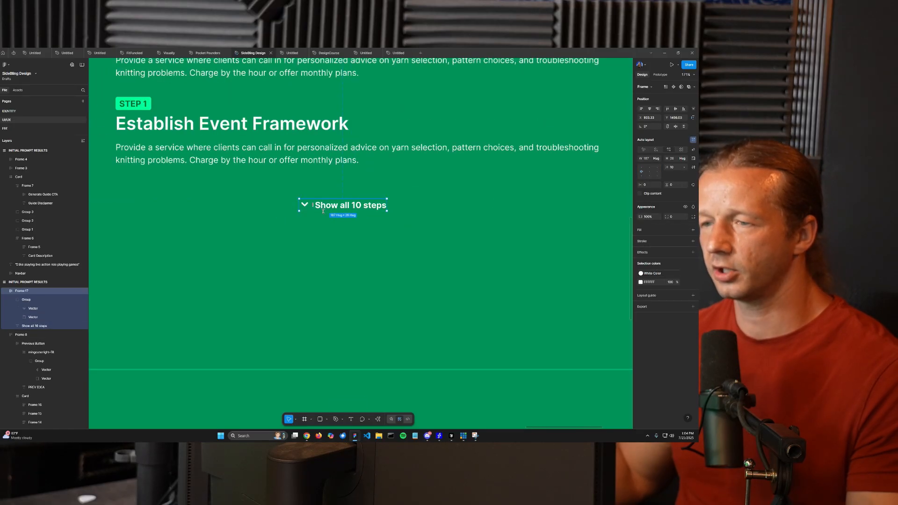
{"action": "left_click", "coordinate": [327, 254]}
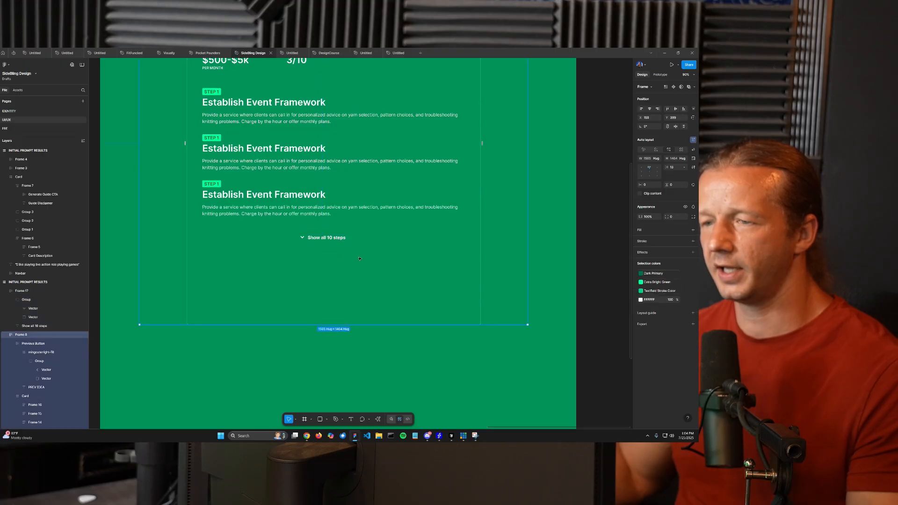
{"action": "double_click", "coordinate": [333, 238]}
{"action": "scroll", "coordinate": [333, 238], "scroll_direction": "up", "scroll_amount": 5}
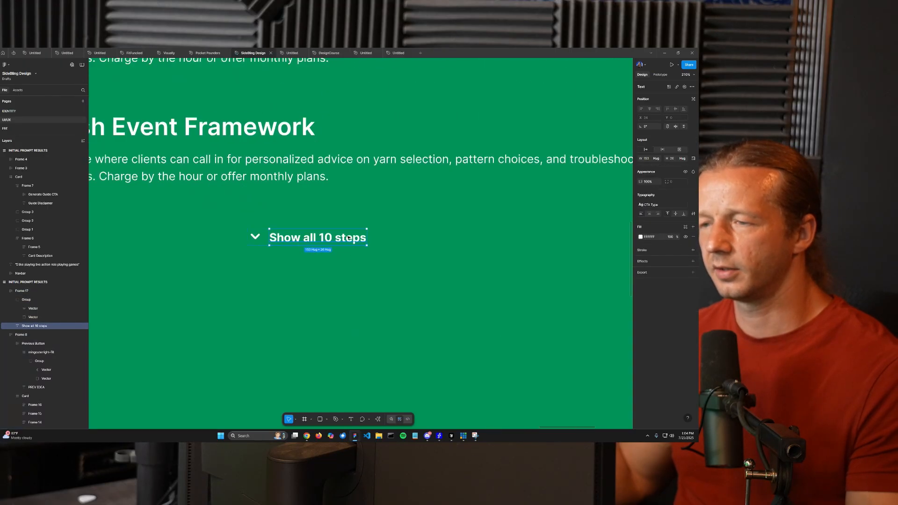
{"action": "left_click", "coordinate": [693, 206]}
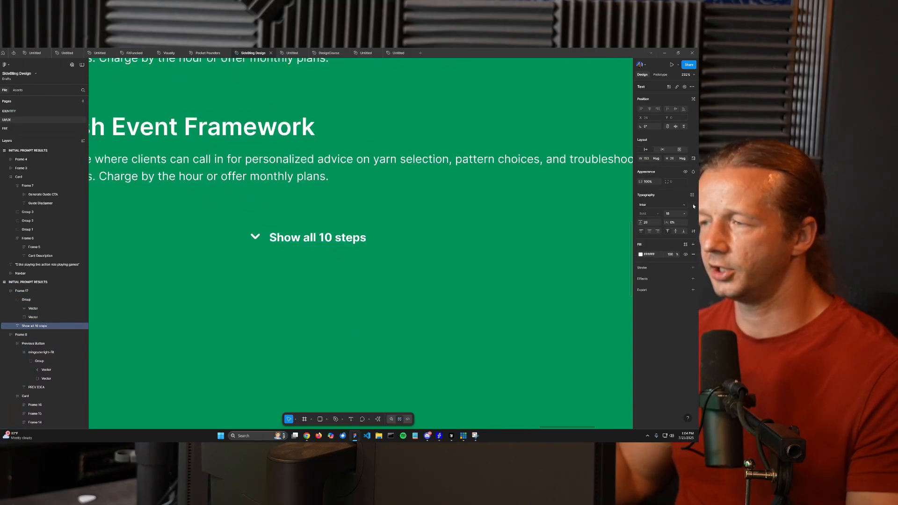
{"action": "left_click", "coordinate": [691, 194]}
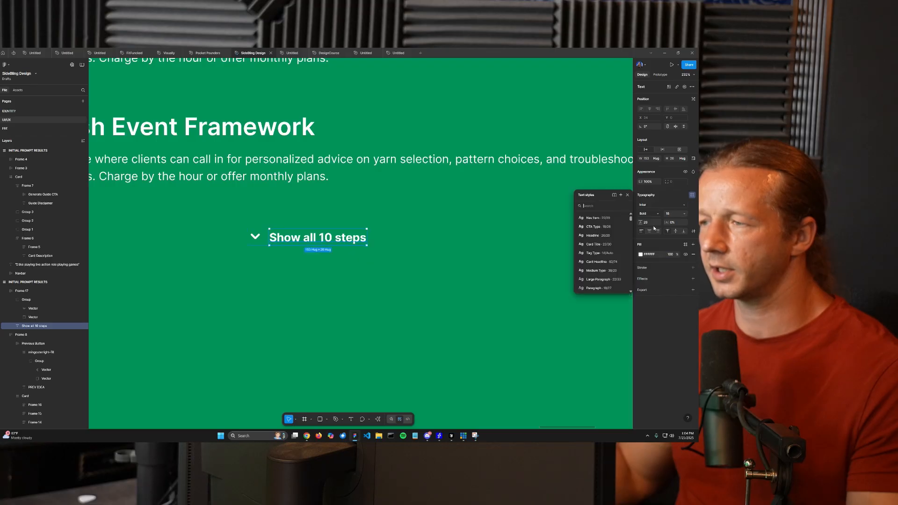
{"action": "left_click", "coordinate": [600, 243]}
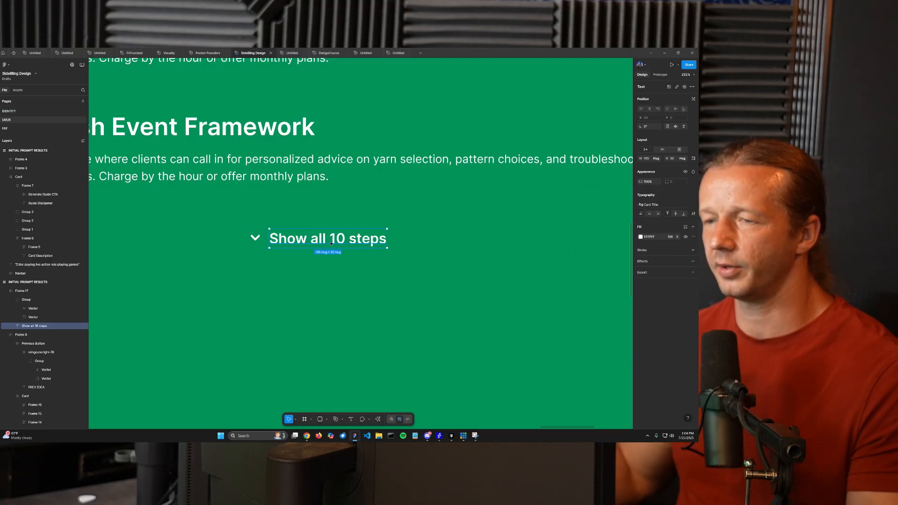
- Center the whole "Show all 10 steps" auto layout frame horizontally on the page
{"action": "key", "text": "Escape"}
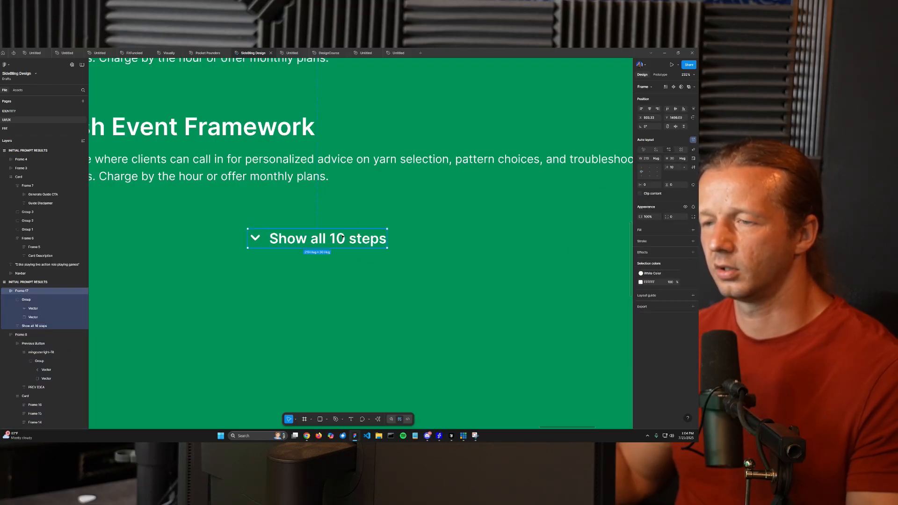
{"action": "scroll", "coordinate": [349, 240], "scroll_direction": "down", "scroll_amount": 5}
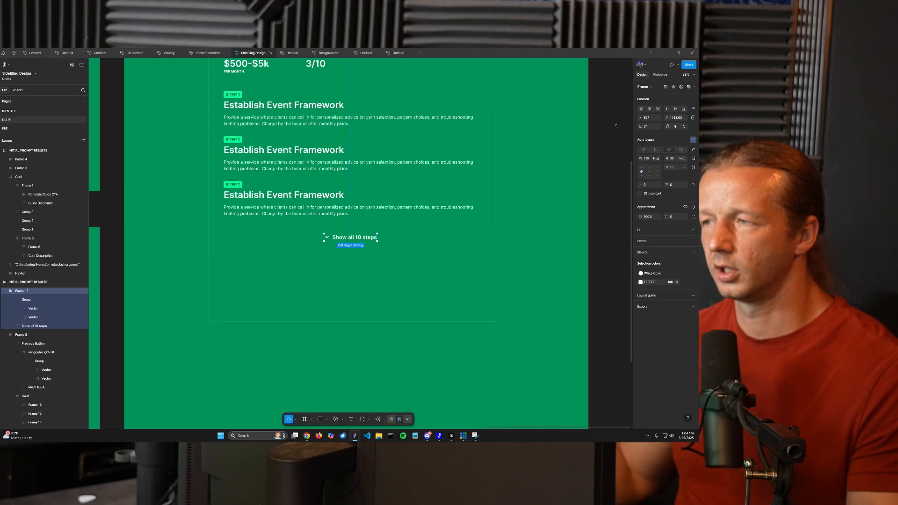
{"action": "left_click", "coordinate": [650, 110]}
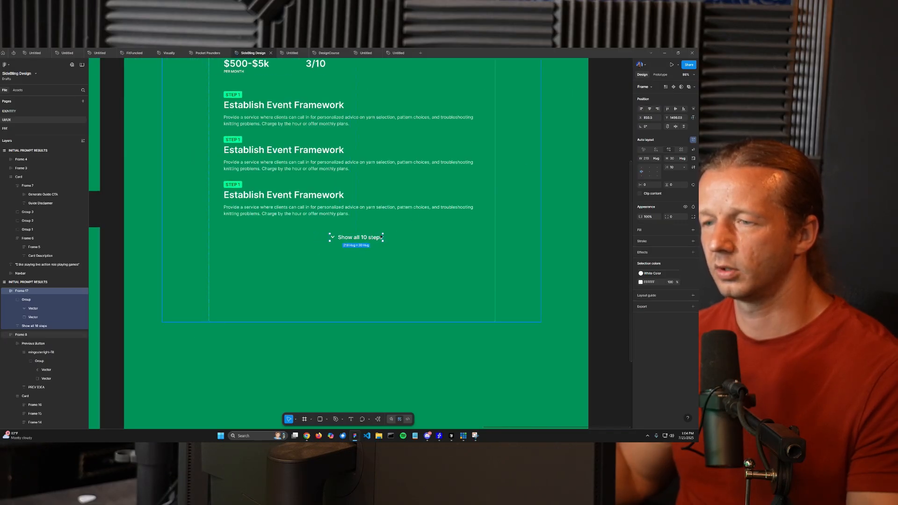
{"action": "left_click", "coordinate": [510, 205]}
- Examine the overall layout of the extended idea card and the empty space below the "Show all 10 steps" link
{"action": "scroll", "coordinate": [547, 234], "scroll_direction": "up", "scroll_amount": 4}
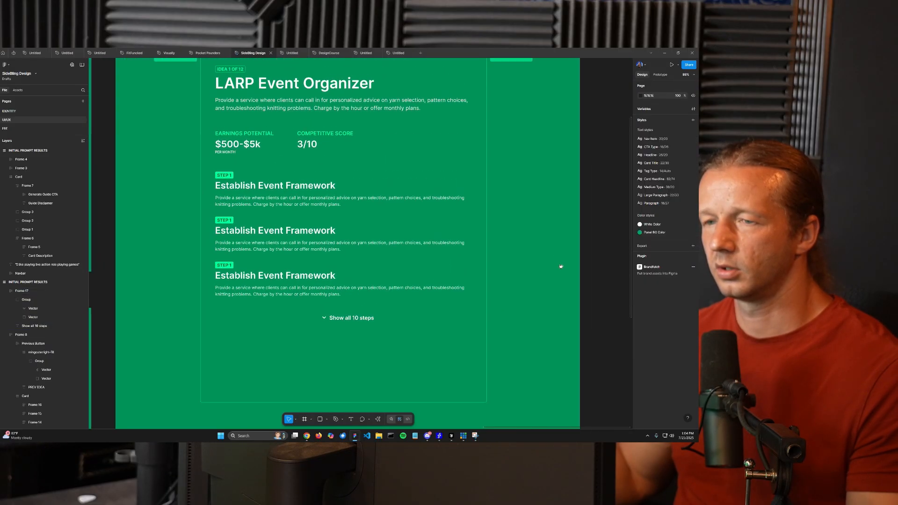
{"action": "scroll", "coordinate": [545, 256], "scroll_direction": "down", "scroll_amount": 2}
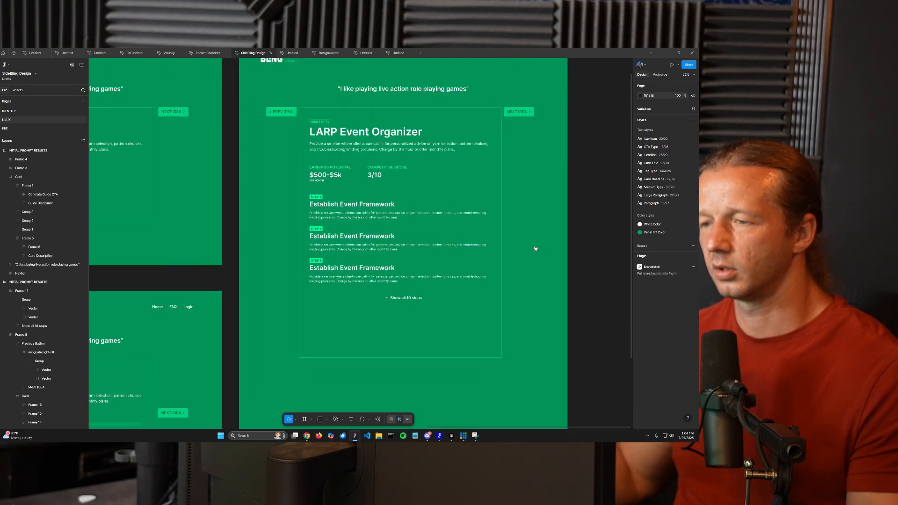
{"action": "left_click_drag", "start_coordinate": [532, 245], "coordinate": [534, 242]}
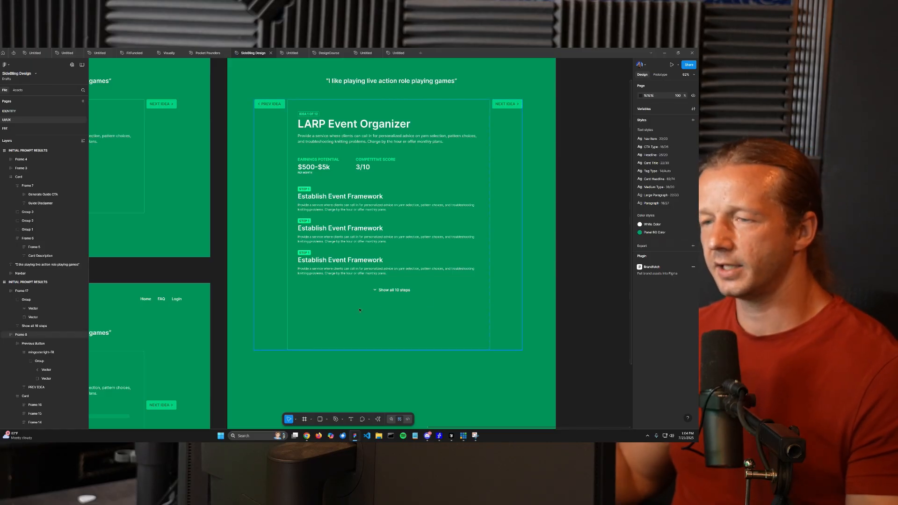
{"action": "scroll", "coordinate": [329, 326], "scroll_direction": "up", "scroll_amount": 5}
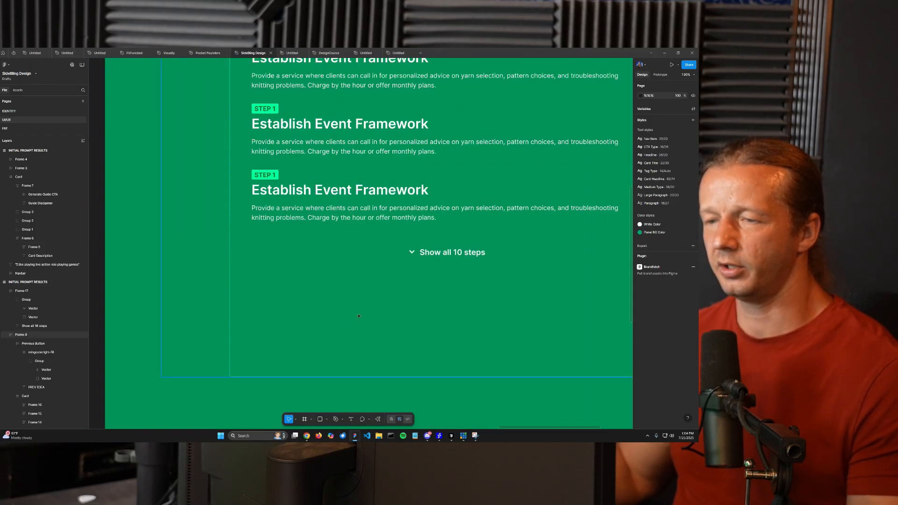
{"action": "left_click_drag", "start_coordinate": [342, 281], "coordinate": [342, 279]}
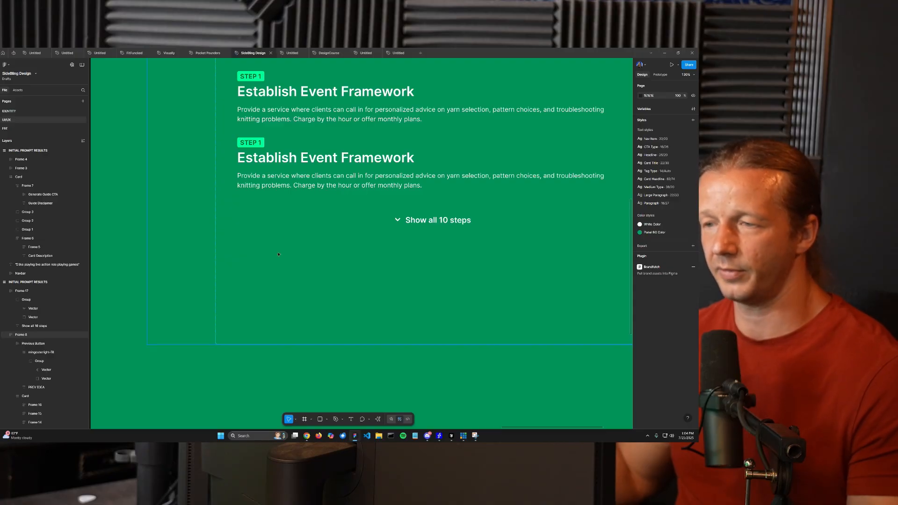
{"action": "scroll", "coordinate": [256, 251], "scroll_direction": "down", "scroll_amount": 5}
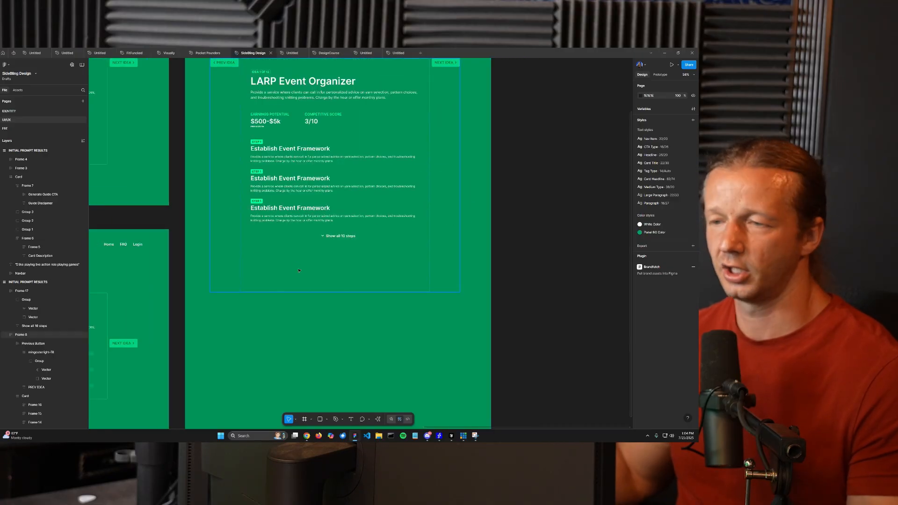
{"action": "scroll", "coordinate": [295, 276], "scroll_direction": "up", "scroll_amount": 5}
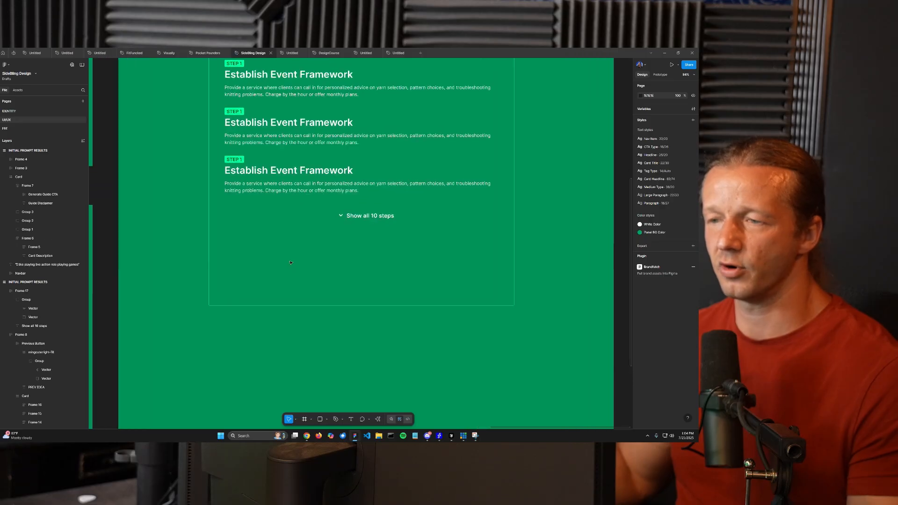
{"action": "scroll", "coordinate": [289, 261], "scroll_direction": "up", "scroll_amount": 1}
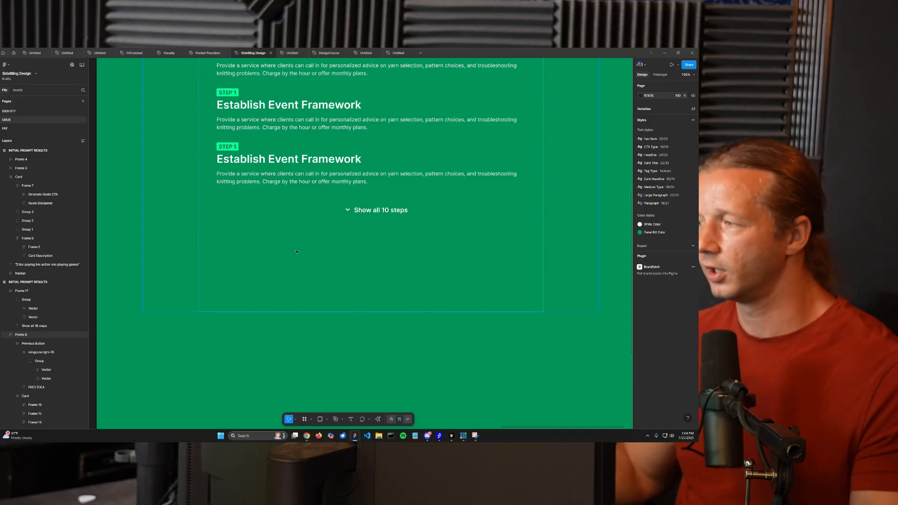
- Draw a frame about 1050 × 220 in the empty space of the card below the "Show all 10 steps" link
{"action": "left_click", "coordinate": [254, 237]}
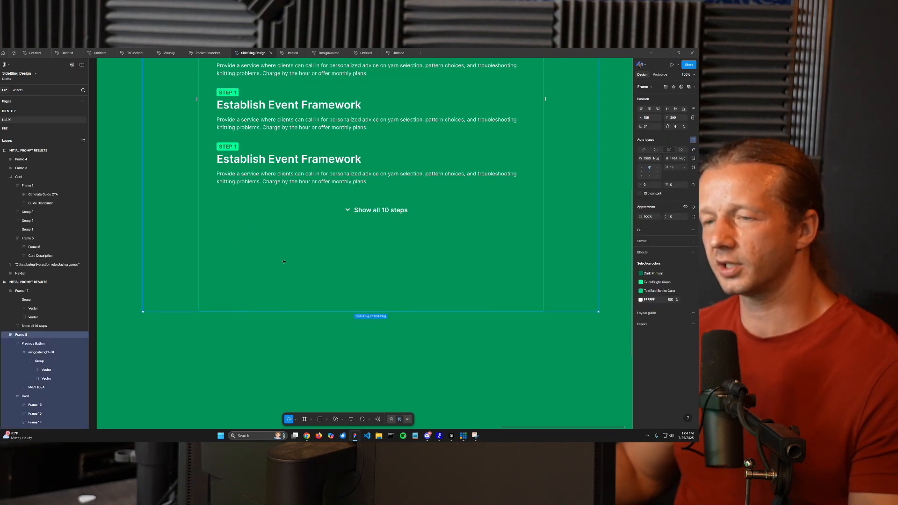
{"action": "key", "text": "f"}
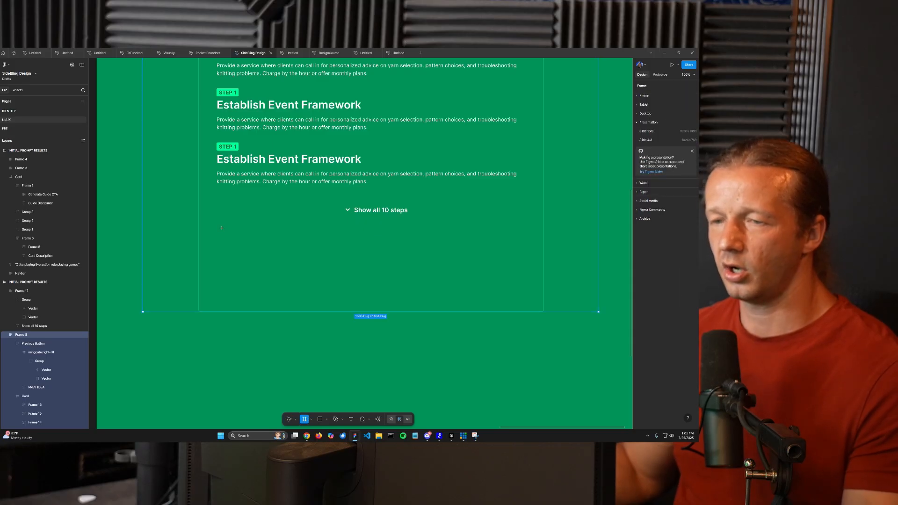
{"action": "left_click_drag", "start_coordinate": [220, 228], "coordinate": [464, 269]}
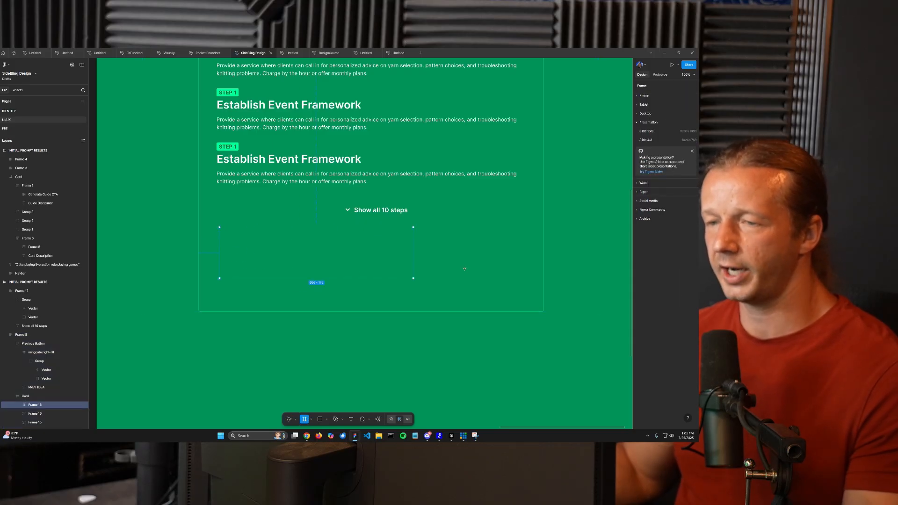
{"action": "left_click_drag", "start_coordinate": [517, 296], "coordinate": [525, 292]}
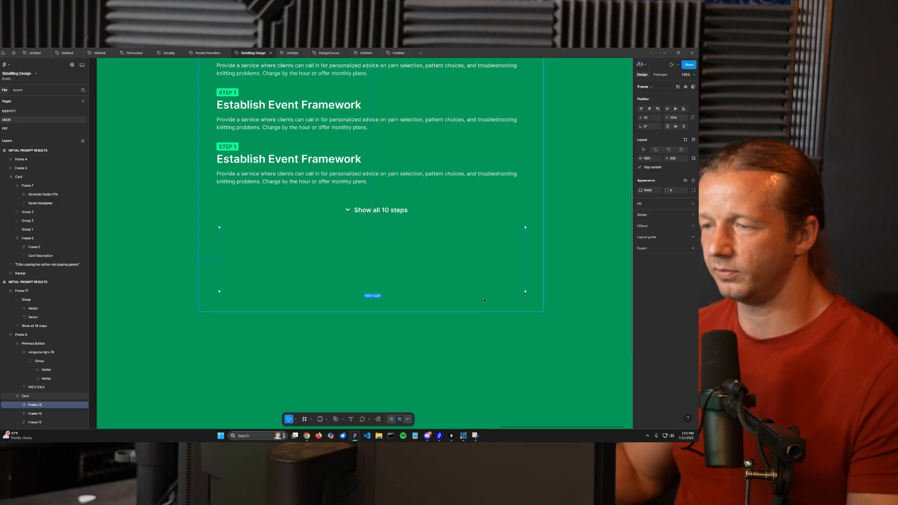
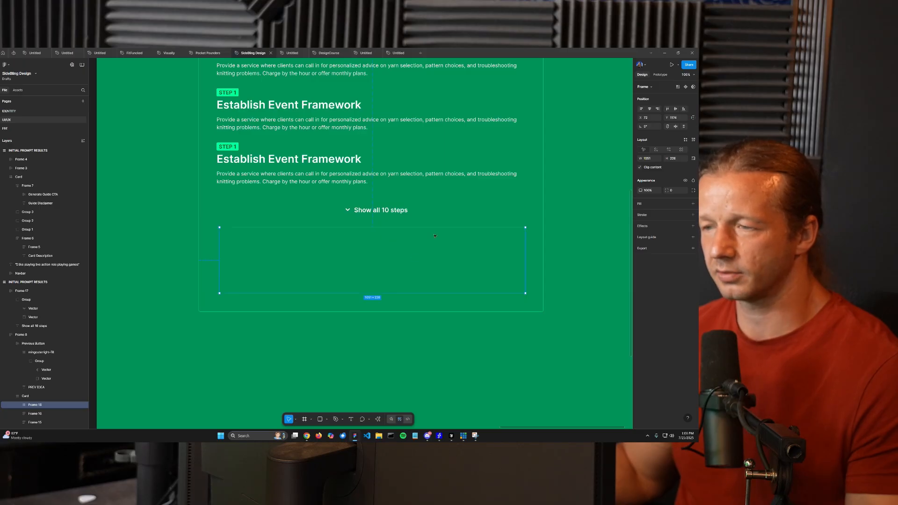
- Rename the empty frame below the "Show all 10 steps" link as YouTube Container
{"action": "scroll", "coordinate": [421, 234], "scroll_direction": "down", "scroll_amount": 5}
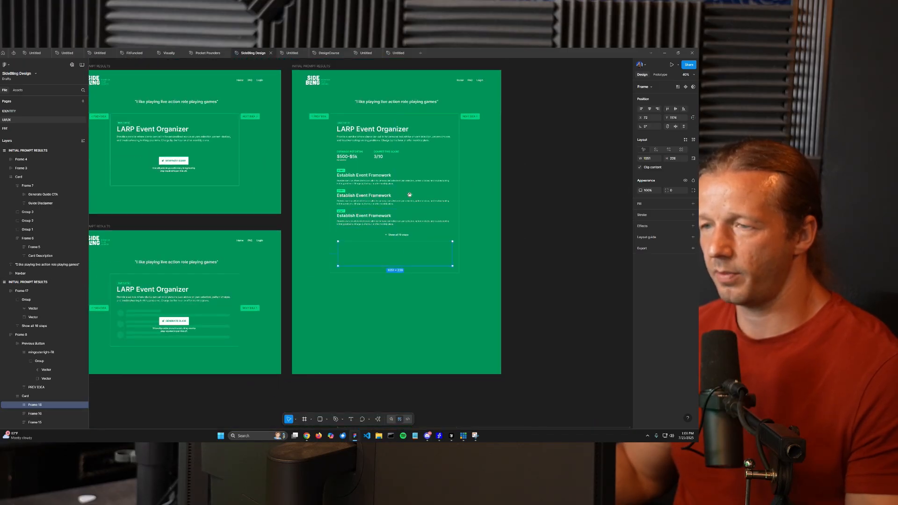
{"action": "scroll", "coordinate": [410, 198], "scroll_direction": "up", "scroll_amount": 4}
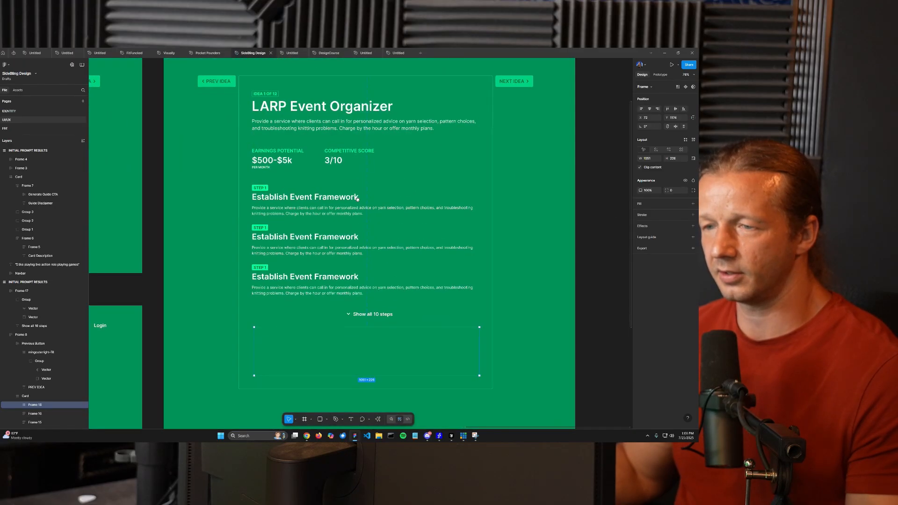
{"action": "left_click_drag", "start_coordinate": [357, 198], "coordinate": [360, 188]}
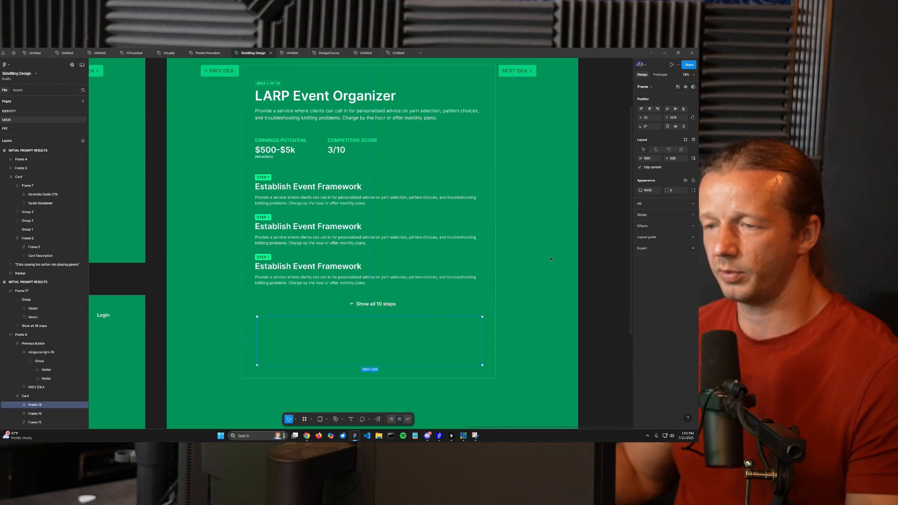
{"action": "double_click", "coordinate": [42, 406]}
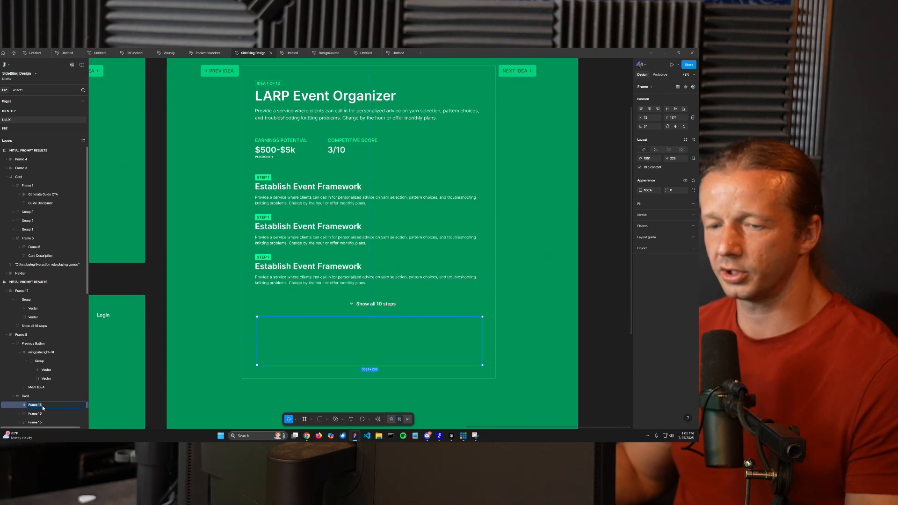
{"action": "type", "text": "YouTube Container"}
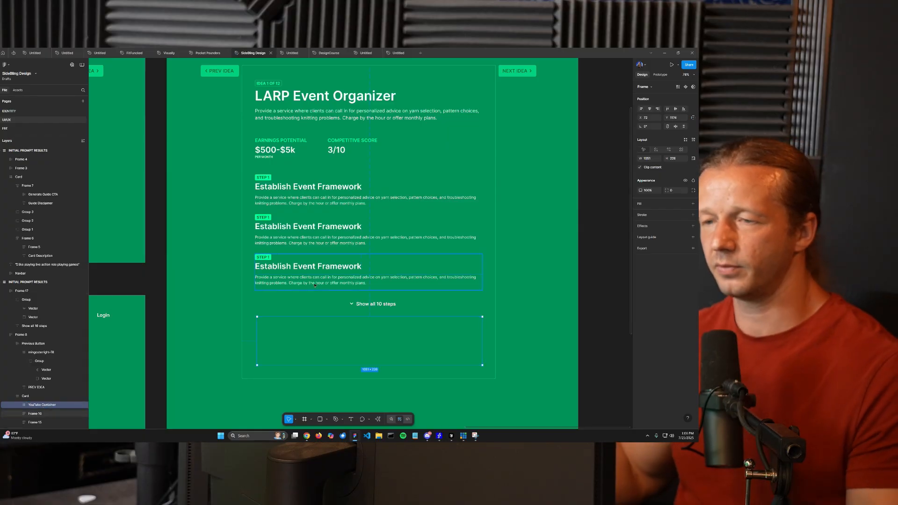
- Wrap the three "Establish Event Framework" step frames together in one auto layout frame
{"action": "left_click", "coordinate": [342, 258]}
{"action": "left_click", "coordinate": [308, 193]}
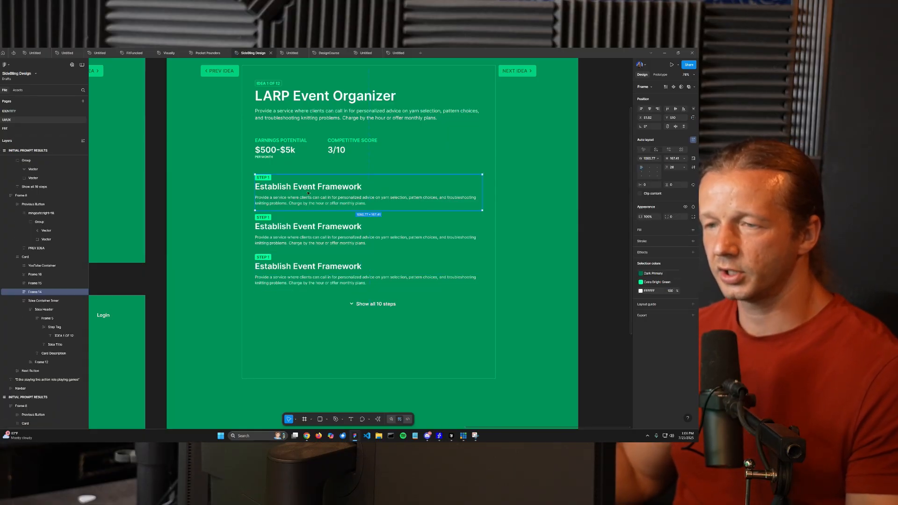
{"action": "scroll", "coordinate": [308, 193], "scroll_direction": "up", "scroll_amount": 1}
{"action": "left_click", "coordinate": [318, 244], "text": "shift"}
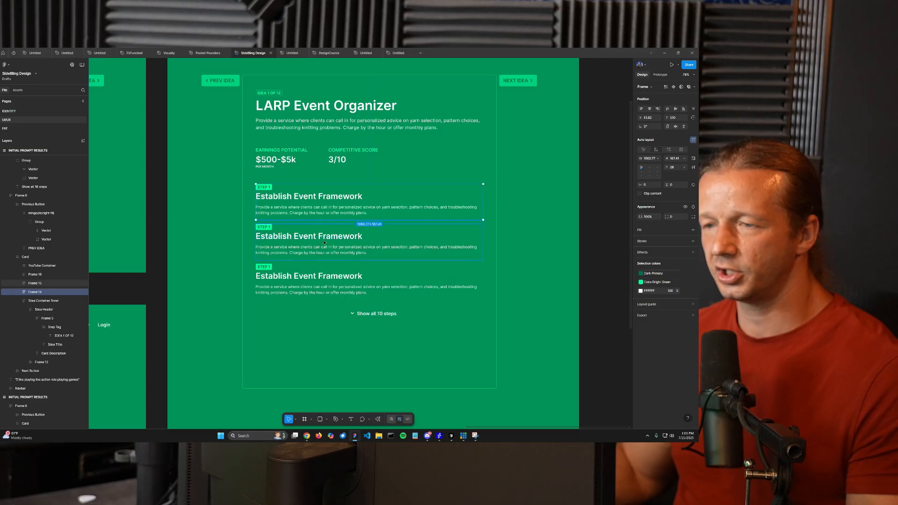
{"action": "left_click", "coordinate": [325, 280], "text": "shift"}
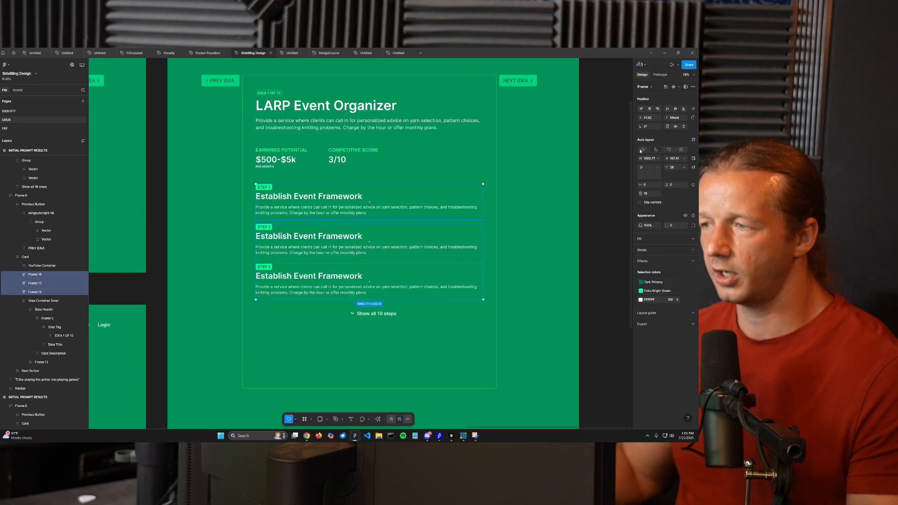
{"action": "left_click", "coordinate": [692, 140]}
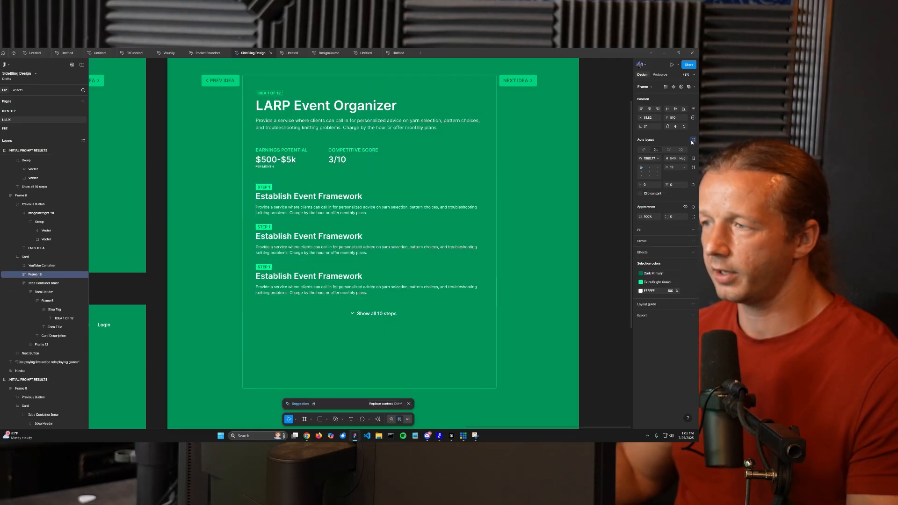
- Rename the new auto layout frame around the three steps as Steps Container
{"action": "double_click", "coordinate": [35, 275]}
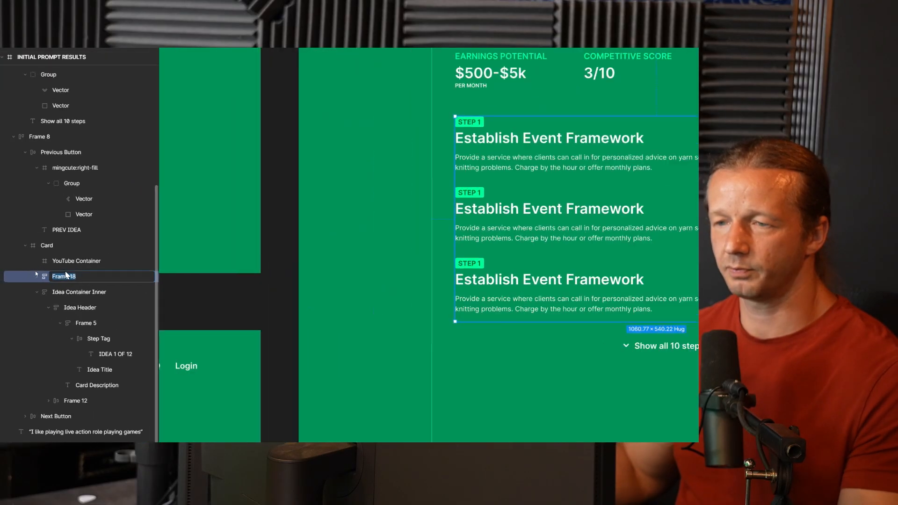
{"action": "type", "text": "Steps"}
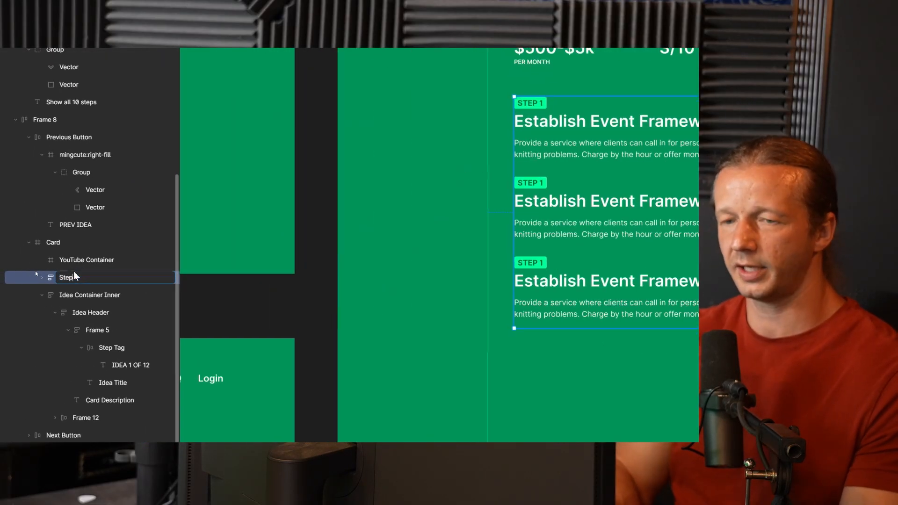
{"action": "type", "text": " Container"}
{"action": "key", "text": "Return"}
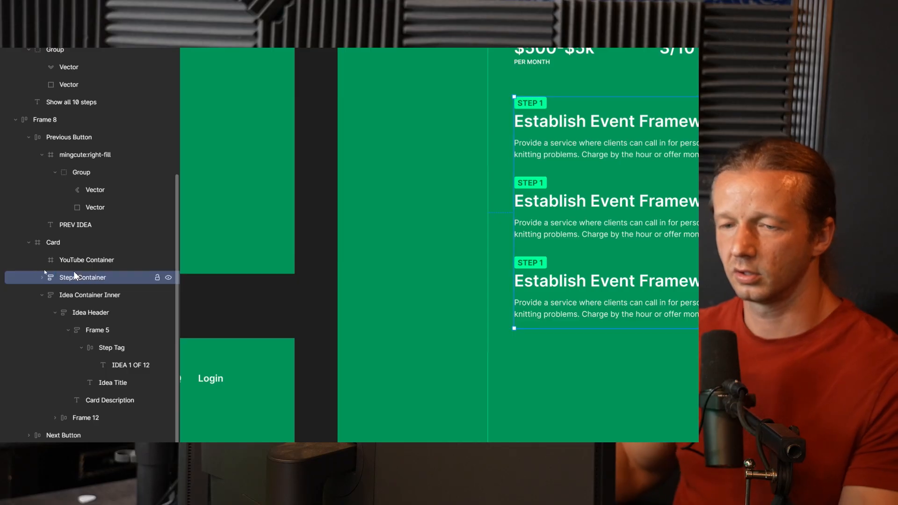
- Rename the three frames inside Steps Container as Step 1, Step 2 and Step 3, in order
{"action": "left_click", "coordinate": [42, 278]}
{"action": "double_click", "coordinate": [88, 296]}
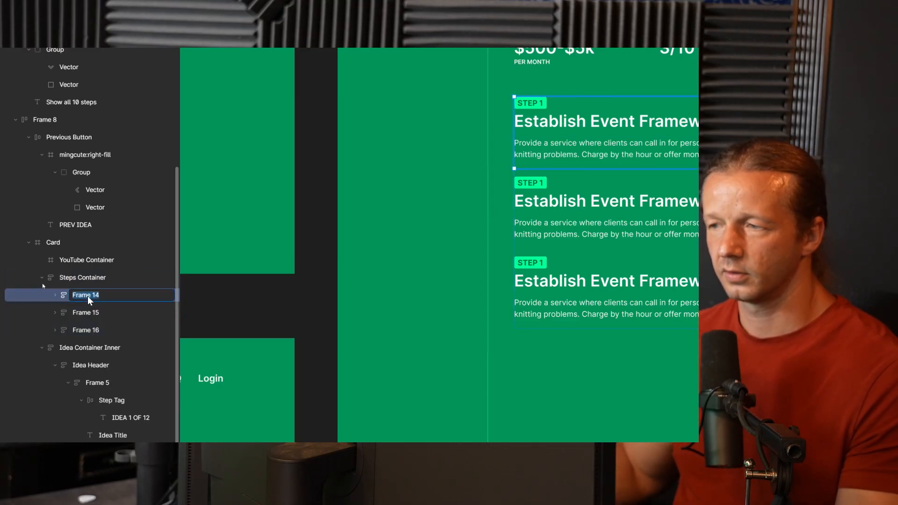
{"action": "type", "text": "Step 1"}
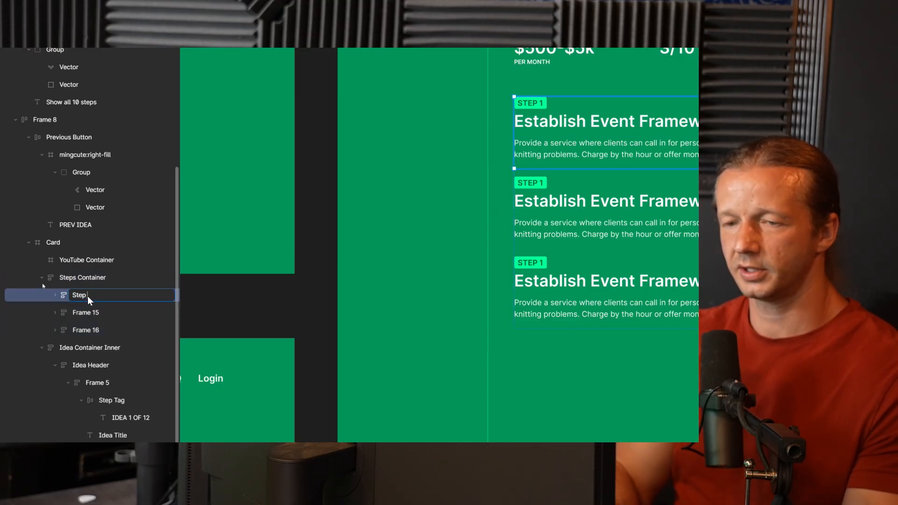
{"action": "key", "text": "Return"}
{"action": "left_click", "coordinate": [96, 314]}
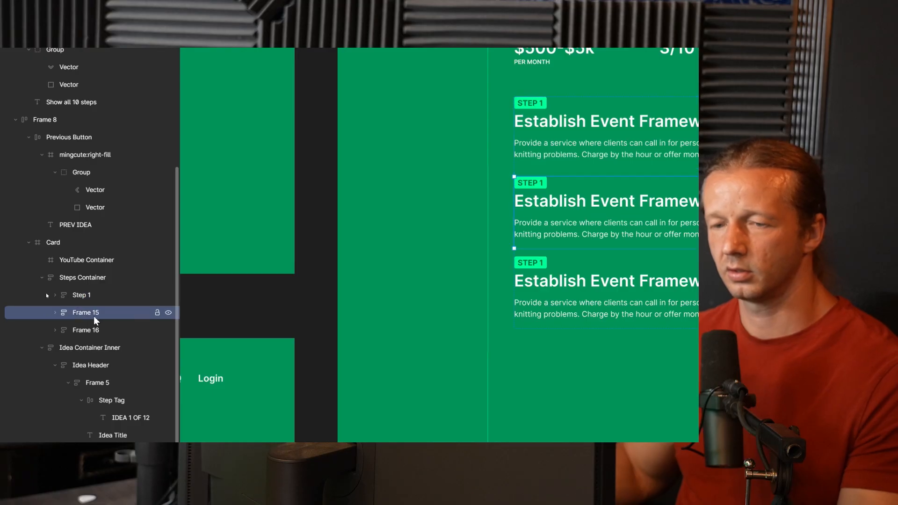
{"action": "double_click", "coordinate": [97, 314]}
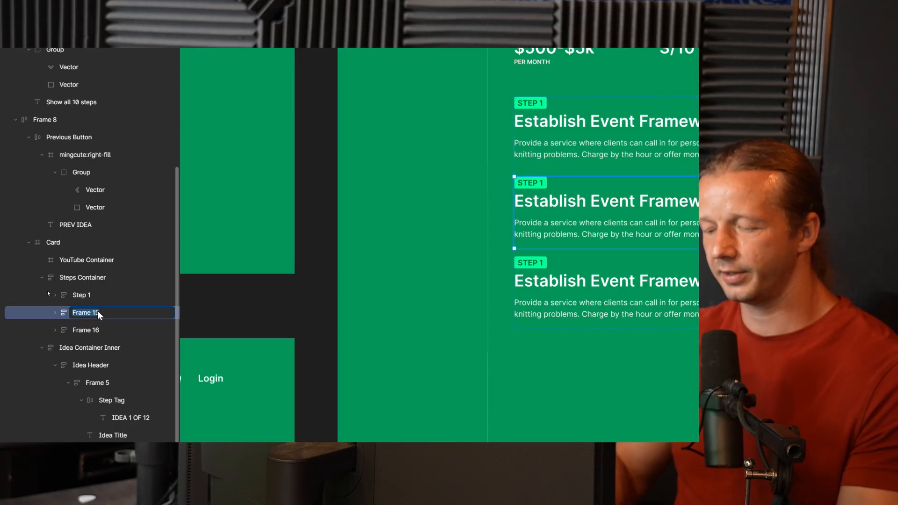
{"action": "type", "text": "Step 2"}
{"action": "key", "text": "Return"}
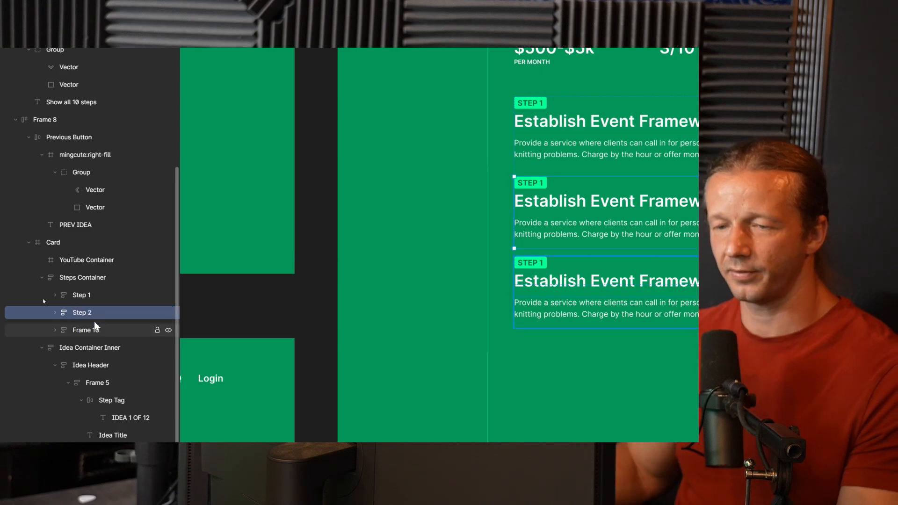
{"action": "double_click", "coordinate": [90, 331]}
{"action": "type", "text": "Step 3"}
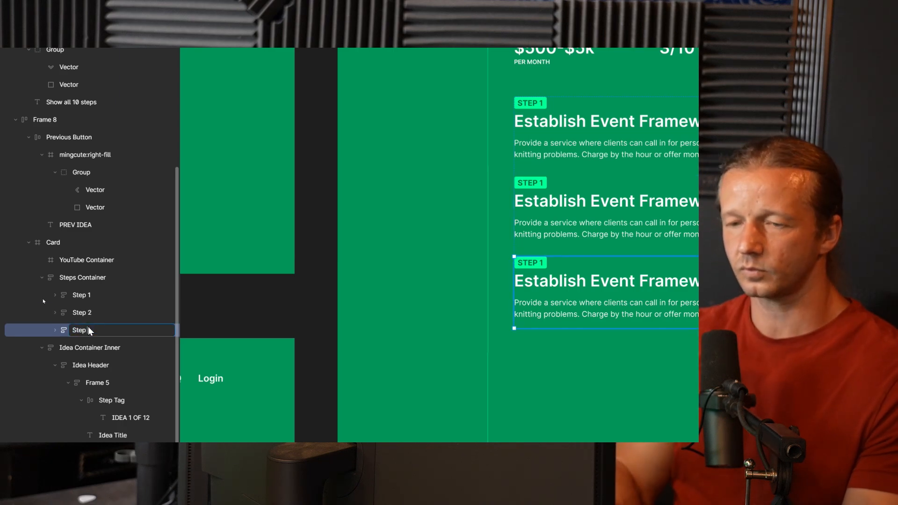
{"action": "key", "text": "Return"}
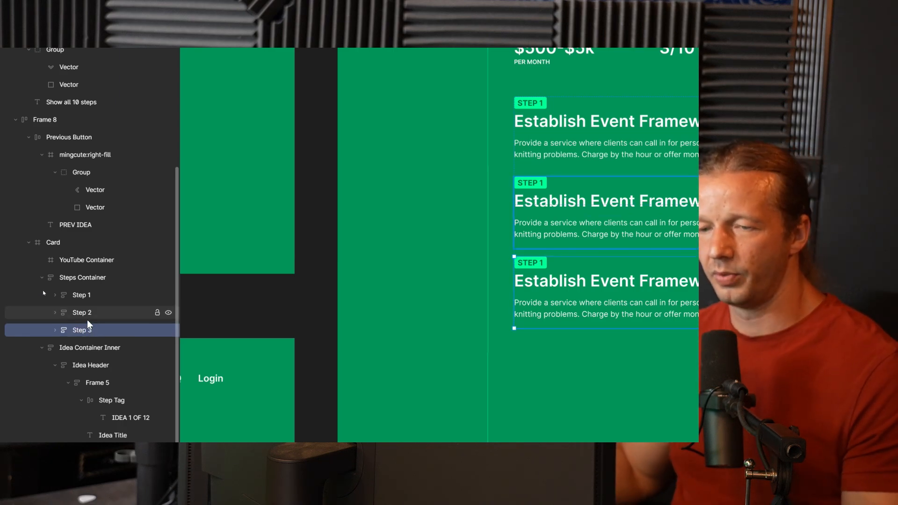
- Rename the frame inside Step 1 that holds the step tag and title as Step Header
{"action": "left_click", "coordinate": [92, 316]}
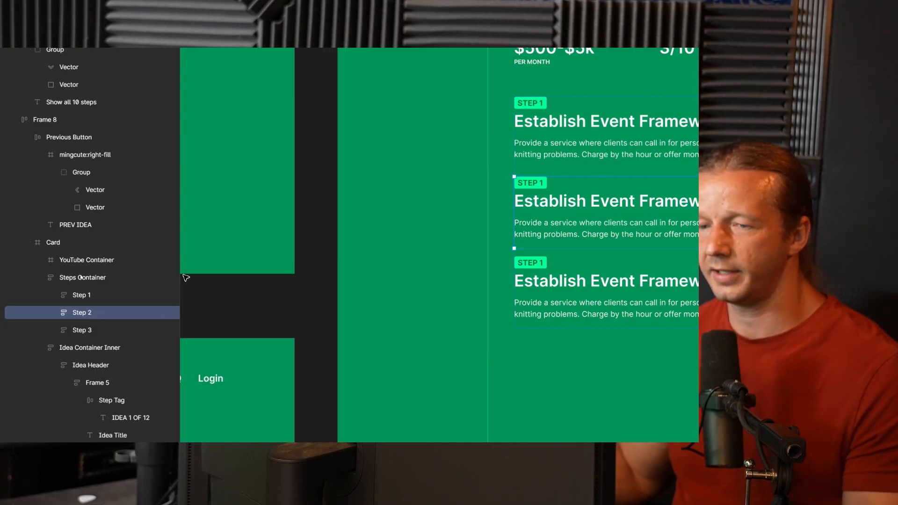
{"action": "left_click", "coordinate": [43, 298]}
{"action": "left_click", "coordinate": [54, 295]}
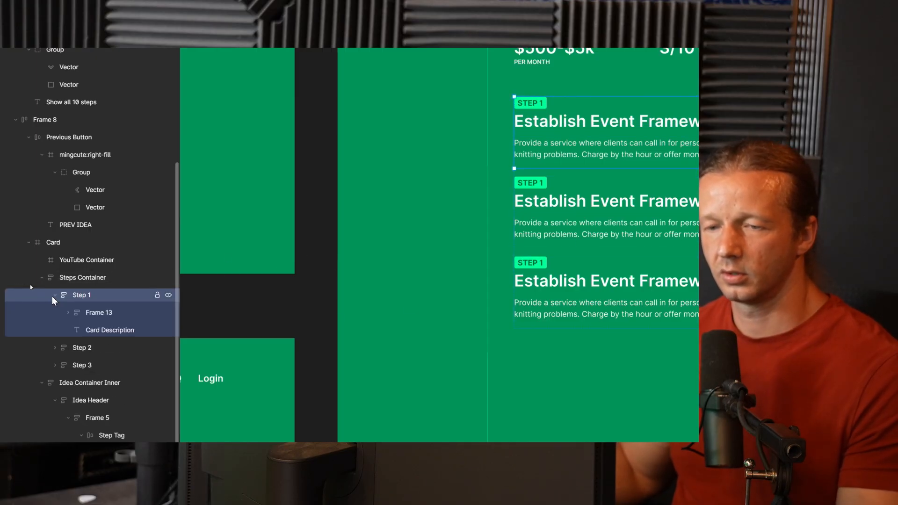
{"action": "left_click", "coordinate": [98, 313]}
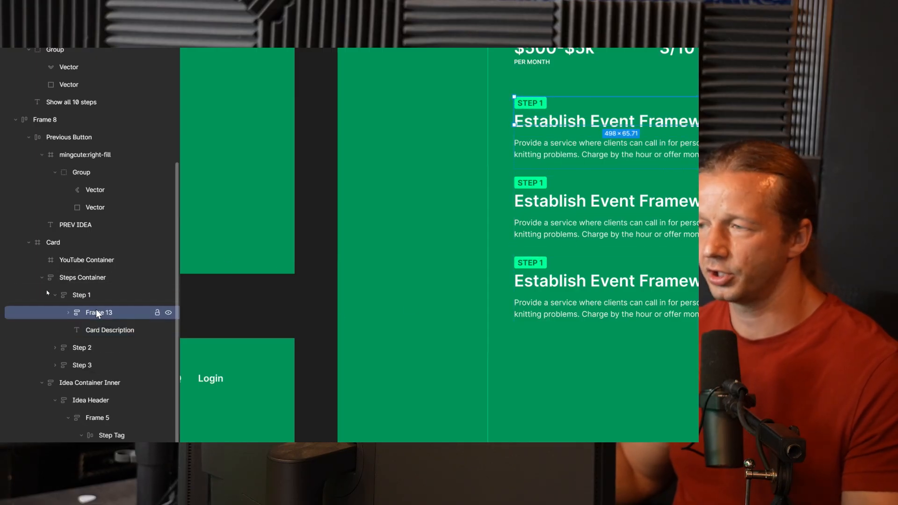
{"action": "left_click", "coordinate": [68, 312]}
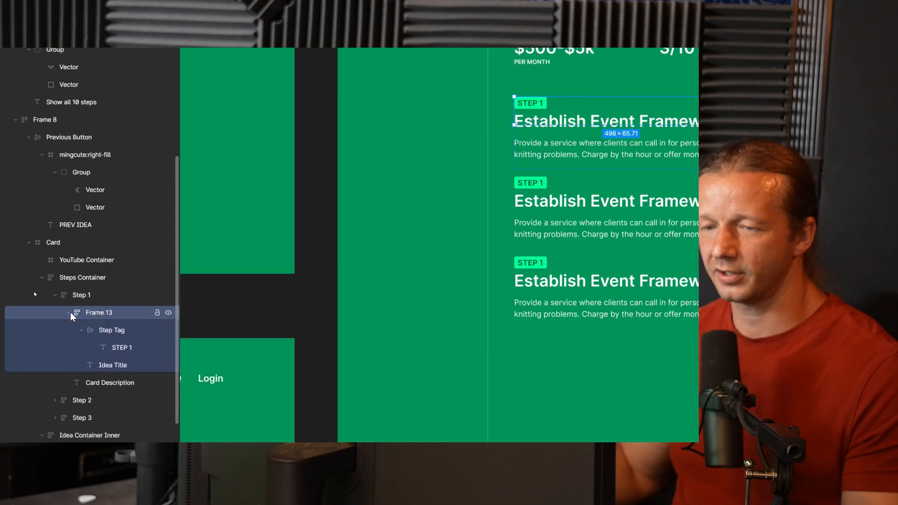
{"action": "left_click", "coordinate": [68, 313]}
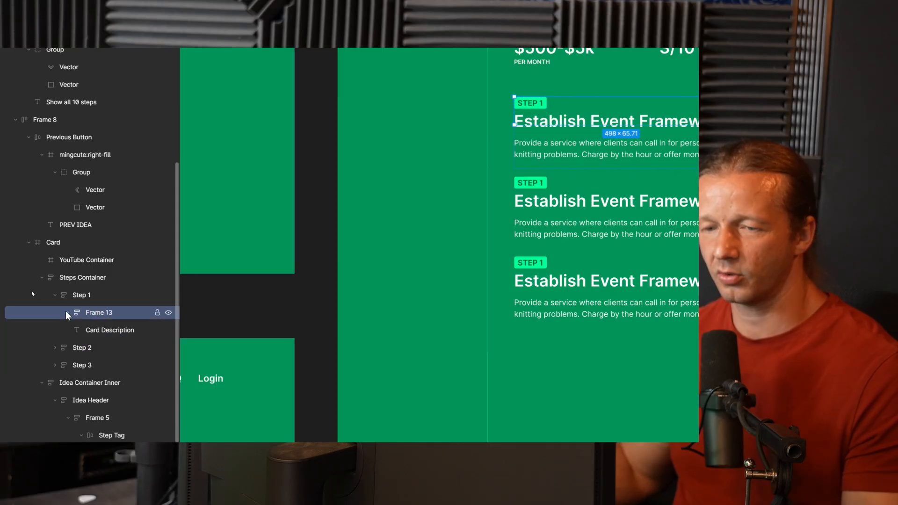
{"action": "double_click", "coordinate": [94, 315]}
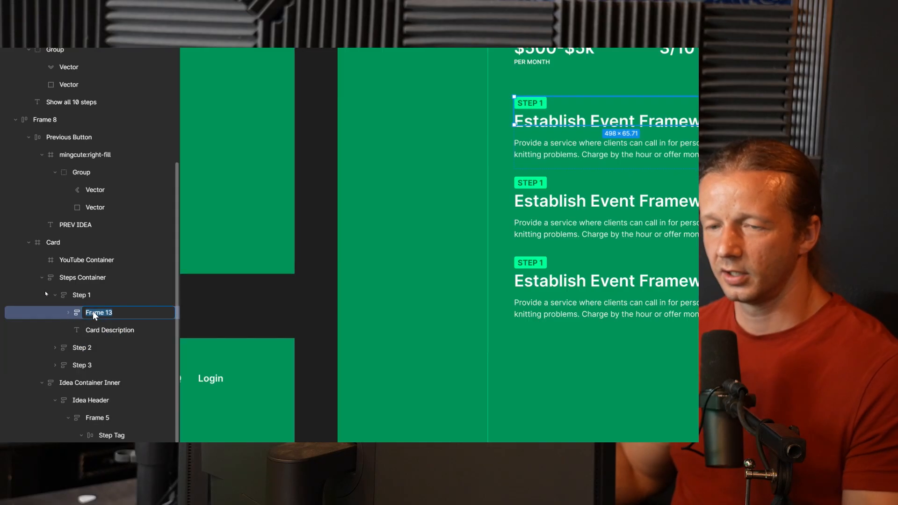
{"action": "type", "text": "Step Header"}
{"action": "key", "text": "Return"}
{"action": "left_click", "coordinate": [68, 313]}
{"action": "left_click", "coordinate": [69, 312]}
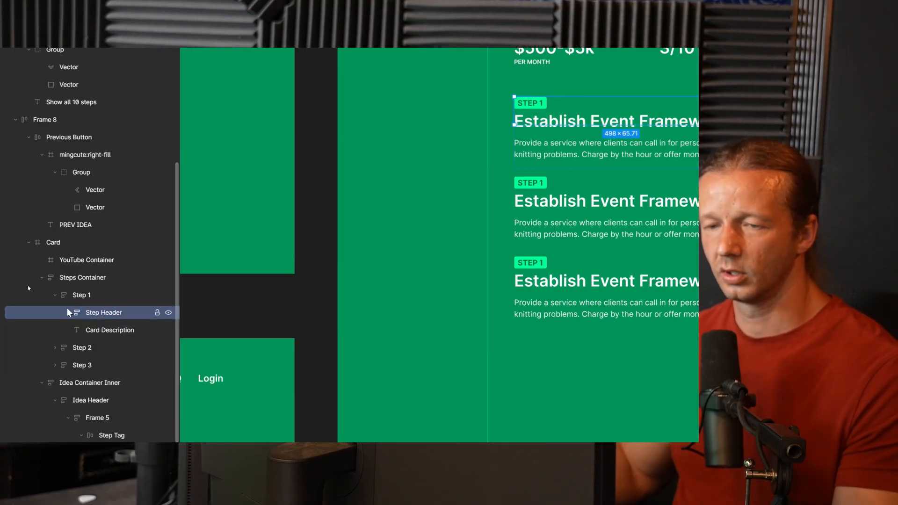
- Delete the Step 2 and Step 3 frames and replace them with two duplicates of Step 1
{"action": "left_click", "coordinate": [56, 295]}
{"action": "left_click", "coordinate": [85, 313]}
{"action": "key", "text": "Delete"}
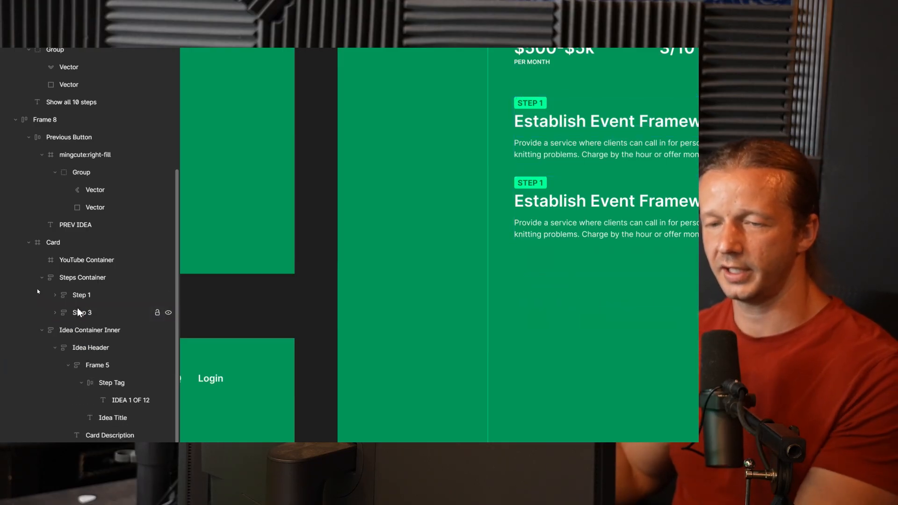
{"action": "left_click", "coordinate": [77, 312]}
{"action": "key", "text": "Delete"}
{"action": "left_click", "coordinate": [88, 294]}
{"action": "key", "text": "ctrl+d"}
{"action": "key", "text": "ctrl+d"}
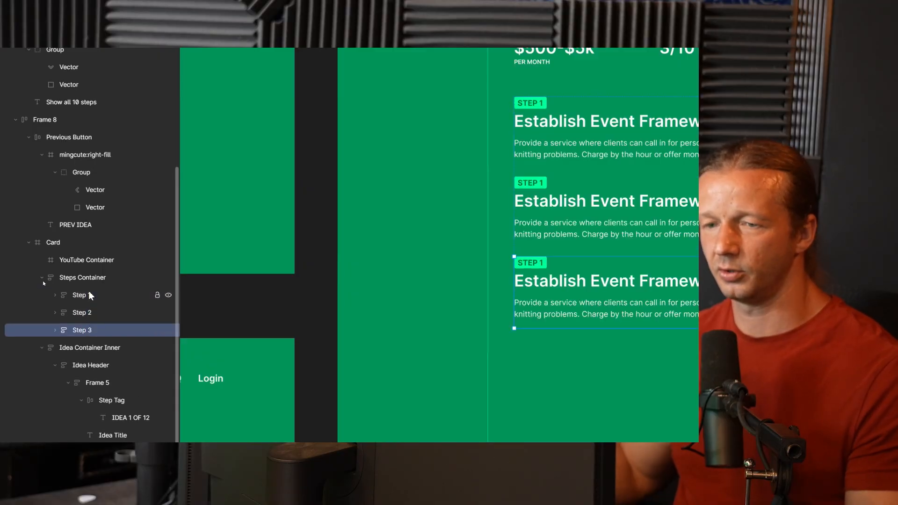
- Nest Steps Container inside Idea Container Inner as its last item, below the earnings potential and competitive score blocks
{"action": "scroll", "coordinate": [351, 261], "scroll_direction": "down", "scroll_amount": 2}
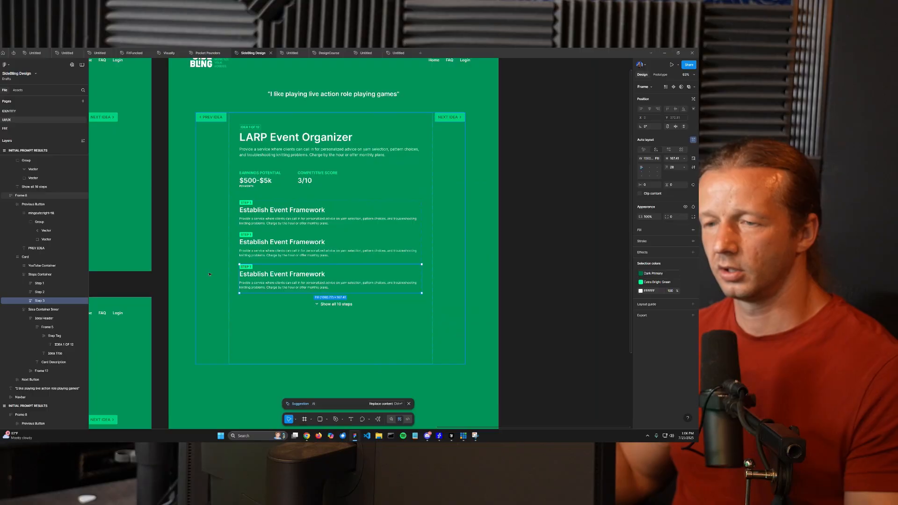
{"action": "left_click", "coordinate": [209, 274]}
{"action": "left_click_drag", "start_coordinate": [221, 264], "coordinate": [241, 265]}
{"action": "left_click", "coordinate": [295, 211]}
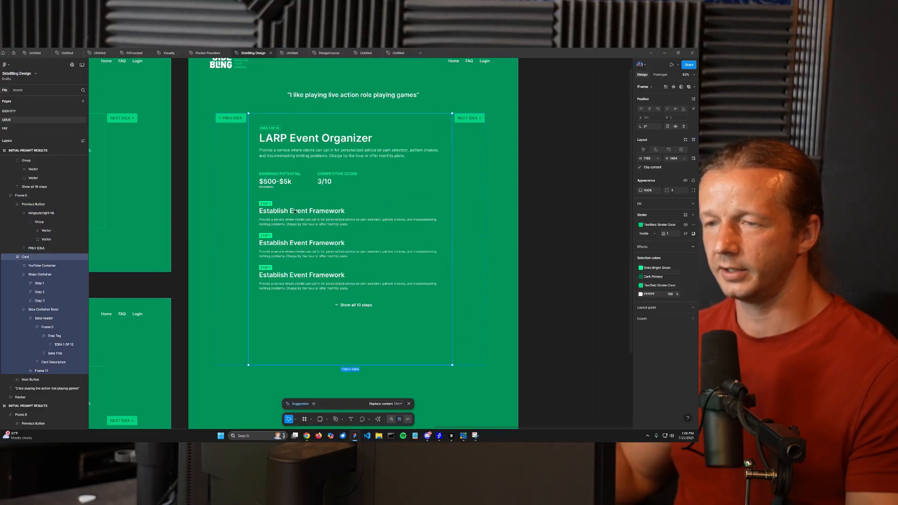
{"action": "left_click", "coordinate": [295, 211]}
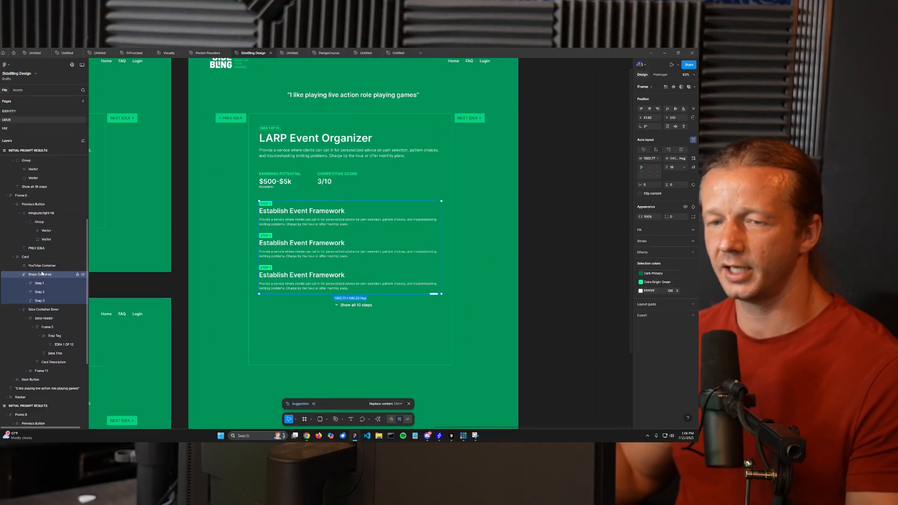
{"action": "left_click", "coordinate": [43, 309]}
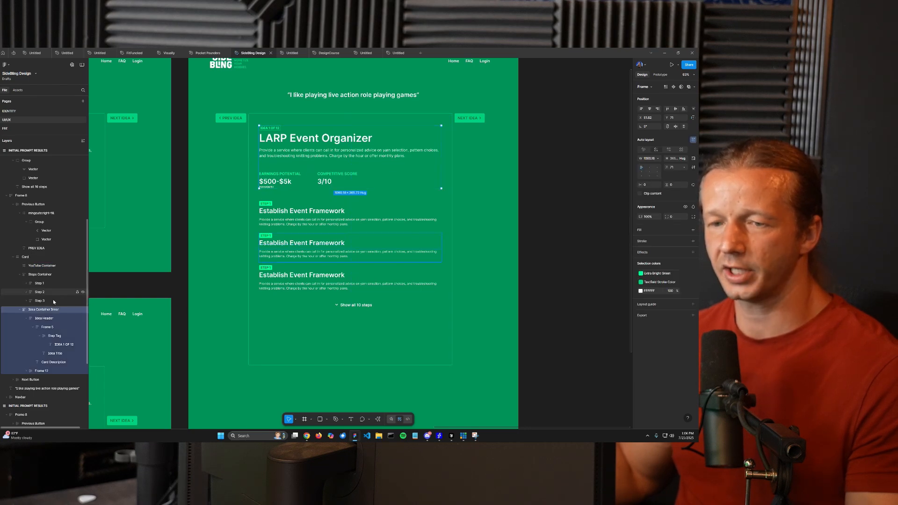
{"action": "left_click_drag", "start_coordinate": [34, 274], "coordinate": [41, 311]}
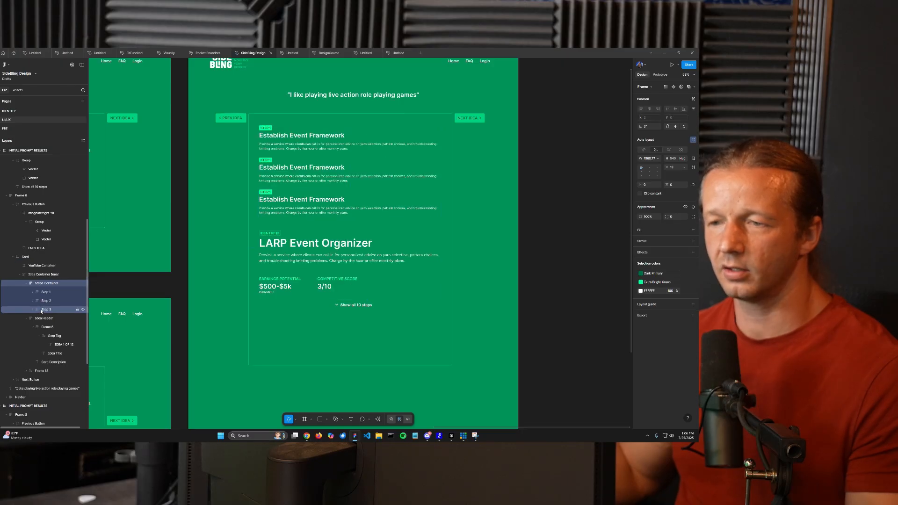
{"action": "left_click_drag", "start_coordinate": [300, 192], "coordinate": [296, 268]}
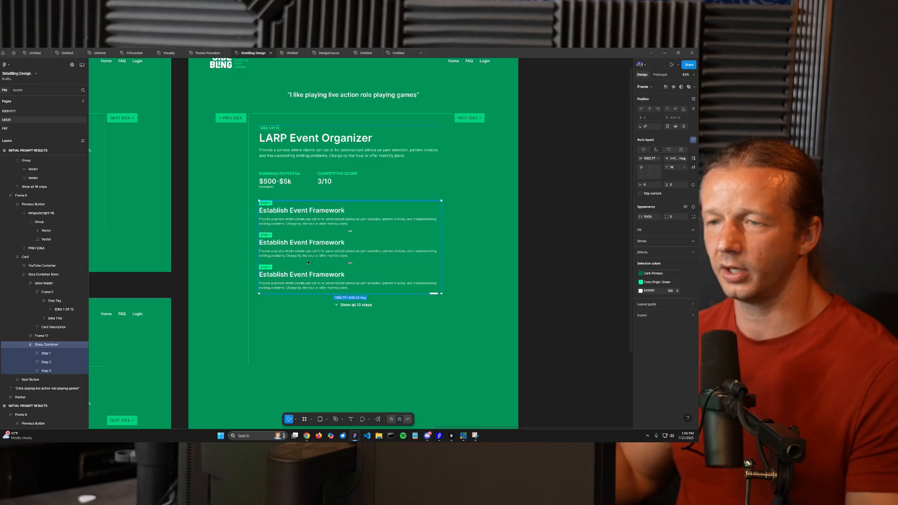
- Rename the "Show all 10 steps" frame as Show More CTA and the arrow group inside it as Icon
{"action": "left_click", "coordinate": [352, 307]}
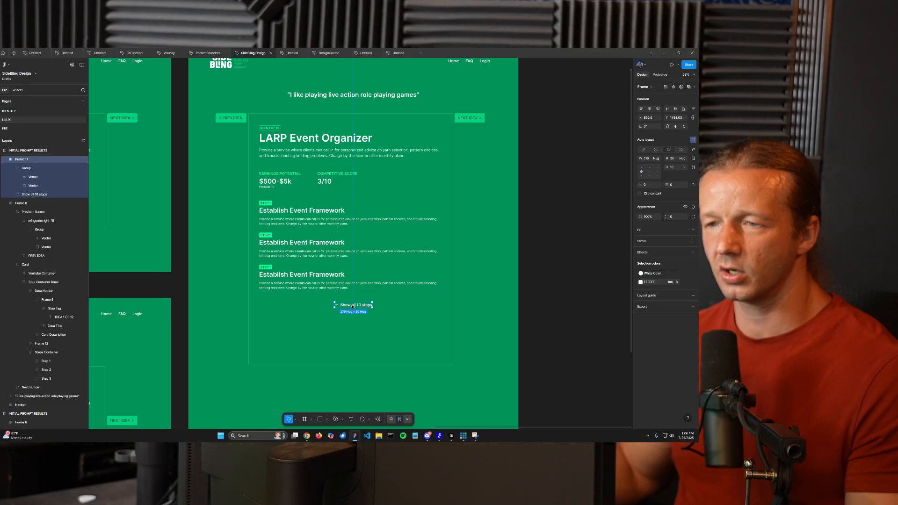
{"action": "left_click", "coordinate": [303, 275]}
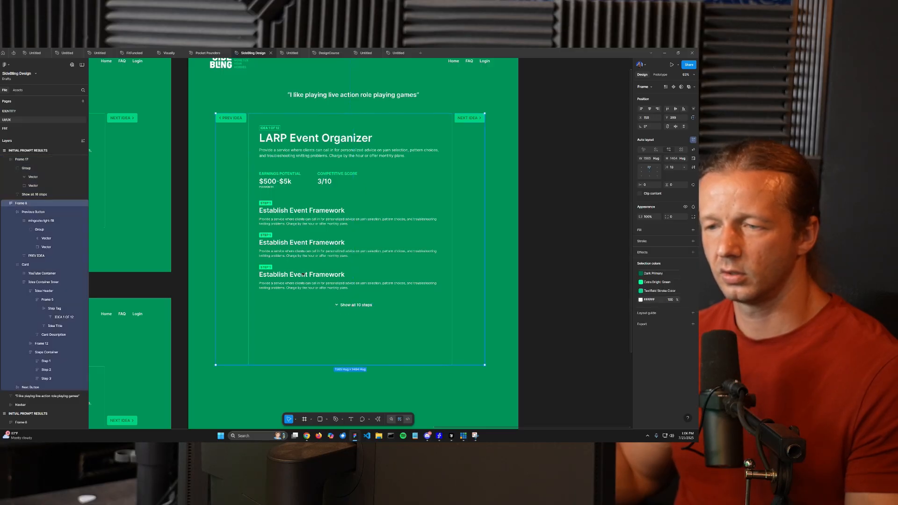
{"action": "double_click", "coordinate": [351, 305]}
{"action": "left_click", "coordinate": [345, 286]}
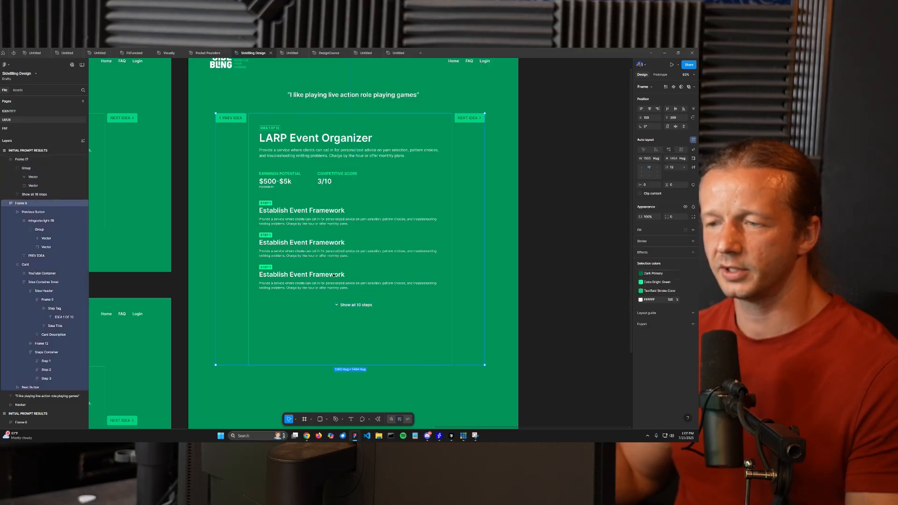
{"action": "left_click", "coordinate": [346, 304]}
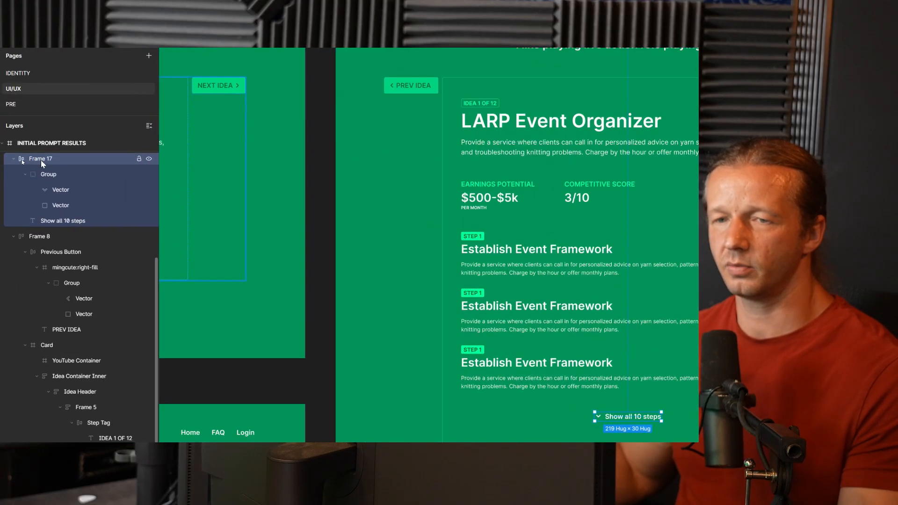
{"action": "double_click", "coordinate": [21, 159]}
{"action": "type", "text": "Show More CTA"}
{"action": "key", "text": "Return"}
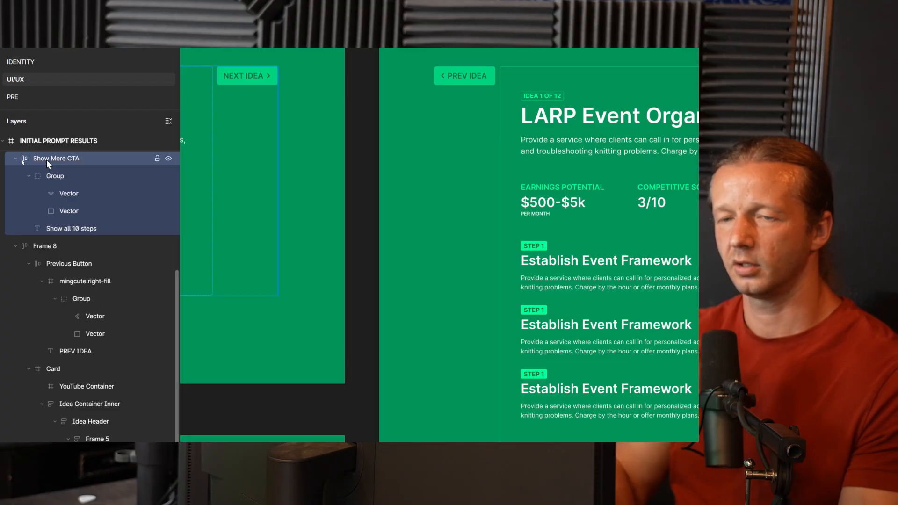
{"action": "double_click", "coordinate": [60, 178]}
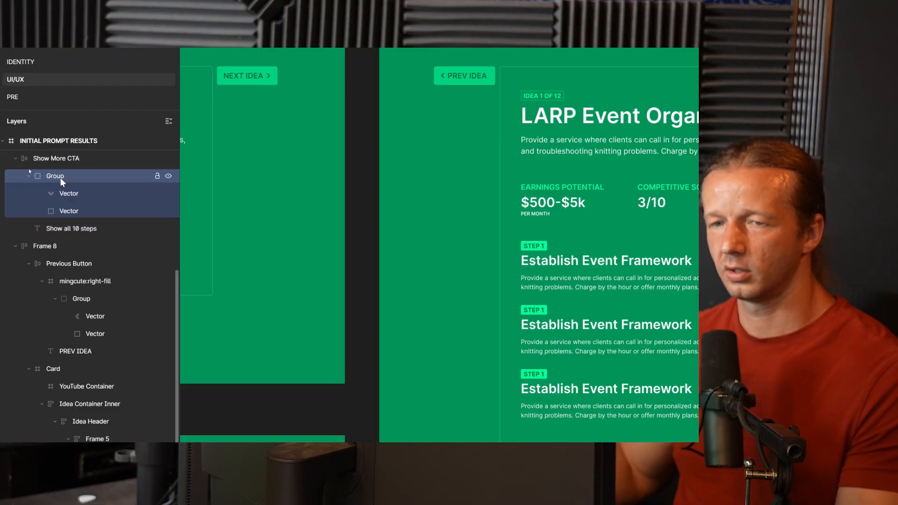
{"action": "type", "text": "Icon"}
{"action": "key", "text": "Return"}
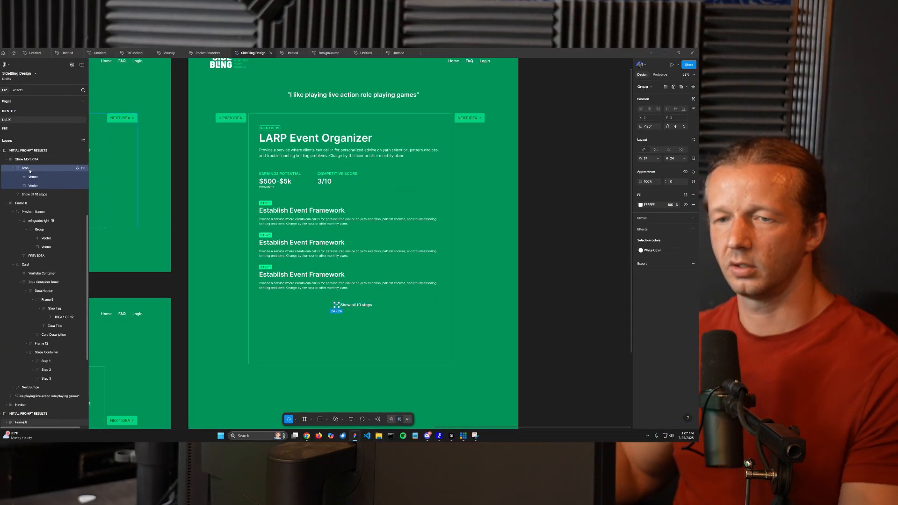
- Nest Show More CTA inside Steps Container as its last item, below Step 3
{"action": "key", "text": "shift+Return"}
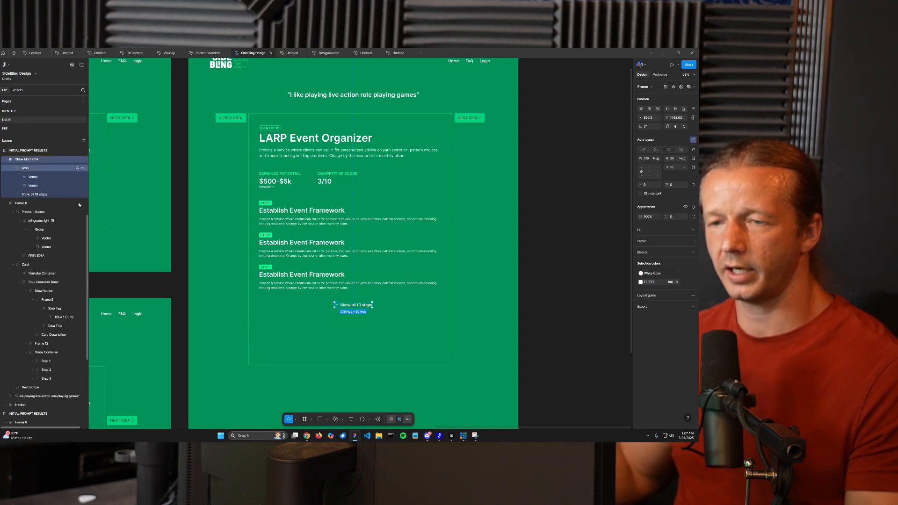
{"action": "double_click", "coordinate": [284, 272]}
{"action": "left_click", "coordinate": [284, 272]}
{"action": "left_click", "coordinate": [284, 271]}
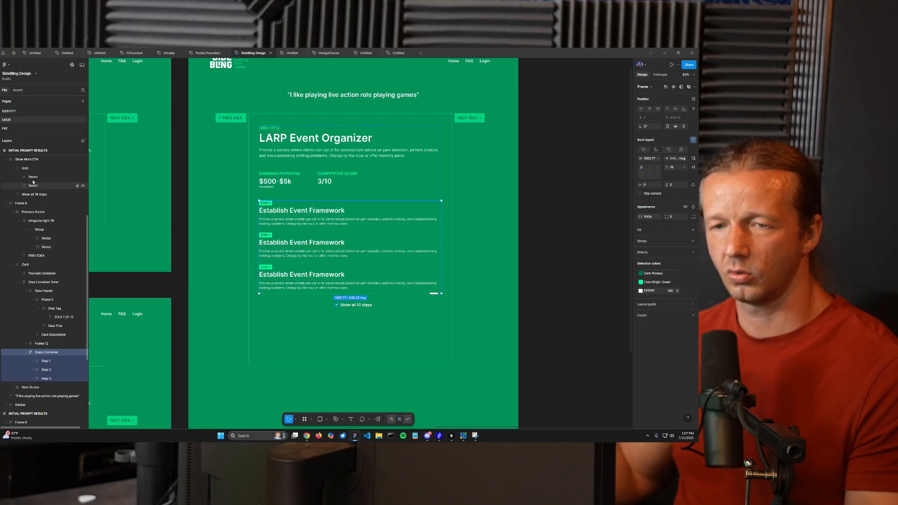
{"action": "left_click_drag", "start_coordinate": [29, 160], "coordinate": [48, 354]}
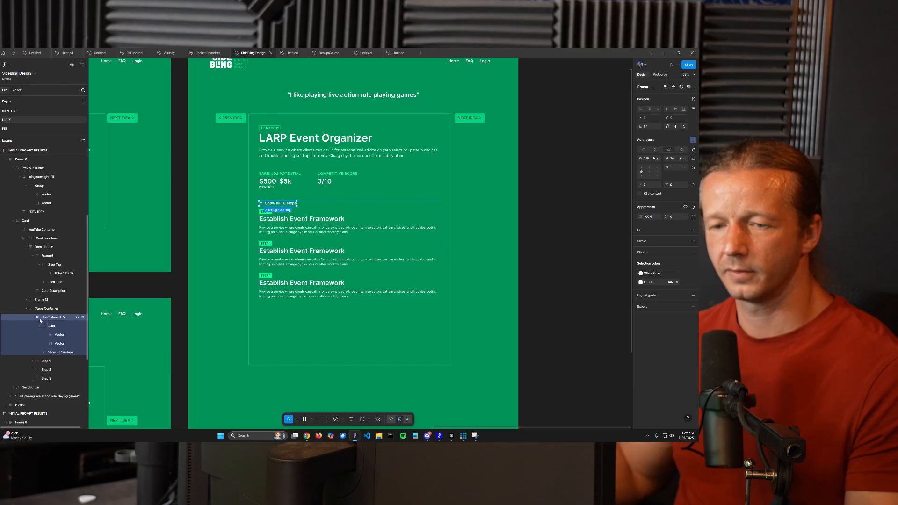
{"action": "left_click_drag", "start_coordinate": [34, 320], "coordinate": [48, 347]}
{"action": "key", "text": "ctrl+z"}
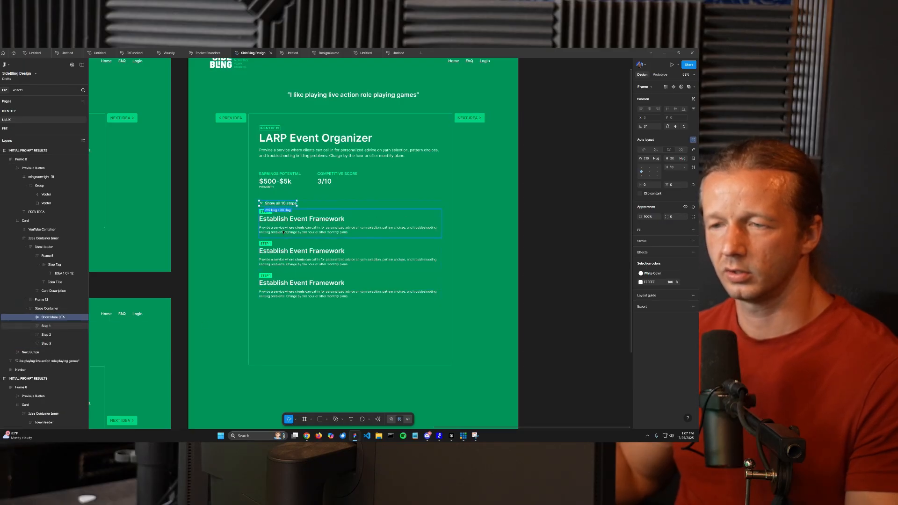
{"action": "left_click_drag", "start_coordinate": [285, 205], "coordinate": [287, 304]}
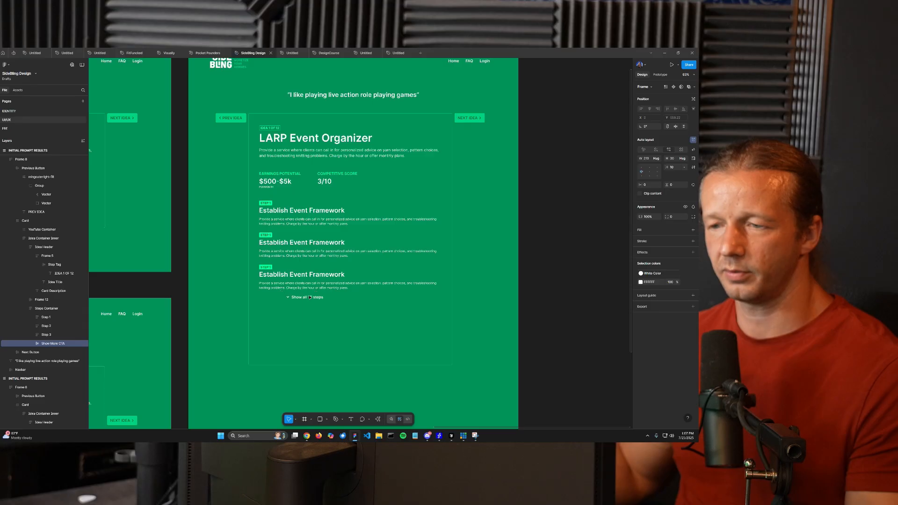
- Align Steps Container's items to the top centre and slightly widen the vertical gap between them
{"action": "left_click", "coordinate": [46, 308]}
{"action": "left_click", "coordinate": [649, 169]}
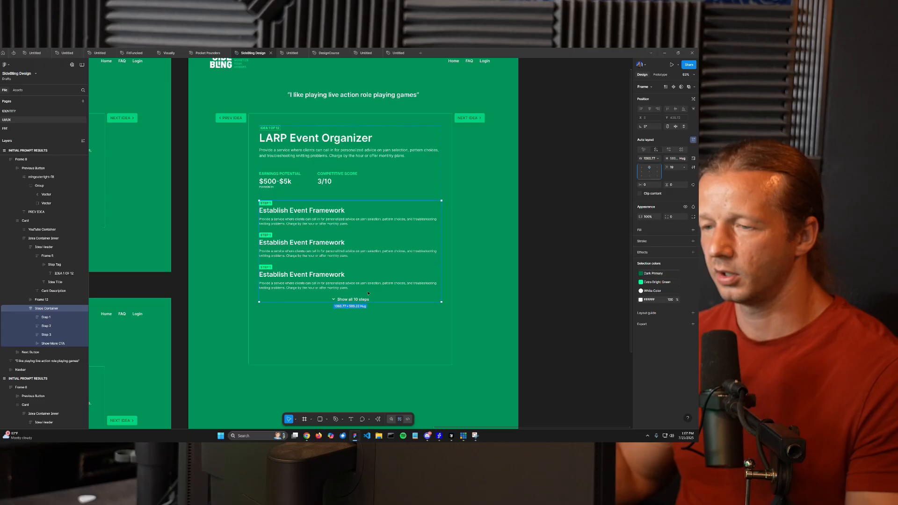
{"action": "left_click_drag", "start_coordinate": [350, 294], "coordinate": [350, 300]}
{"action": "left_click", "coordinate": [530, 269]}
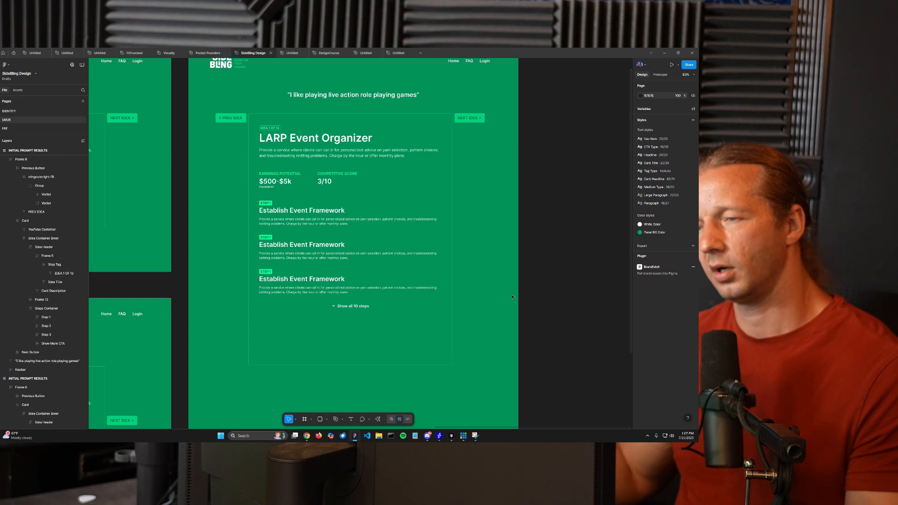
- Widen the vertical gap between the idea header, stats and steps sections in Idea Container Inner
{"action": "scroll", "coordinate": [512, 297], "scroll_direction": "up", "scroll_amount": 2}
{"action": "left_click_drag", "start_coordinate": [323, 188], "coordinate": [369, 232]}
{"action": "scroll", "coordinate": [251, 211], "scroll_direction": "up", "scroll_amount": 4}
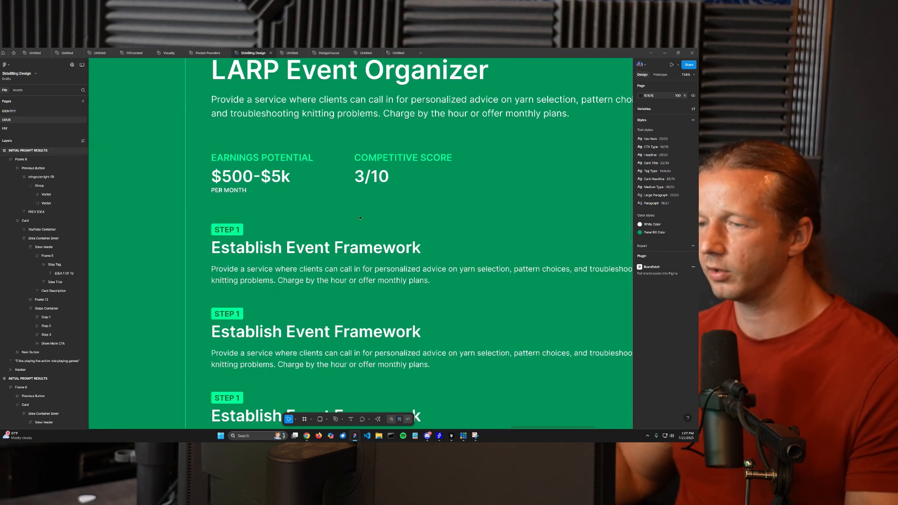
{"action": "scroll", "coordinate": [360, 218], "scroll_direction": "down", "scroll_amount": 5}
{"action": "scroll", "coordinate": [381, 251], "scroll_direction": "up", "scroll_amount": 3}
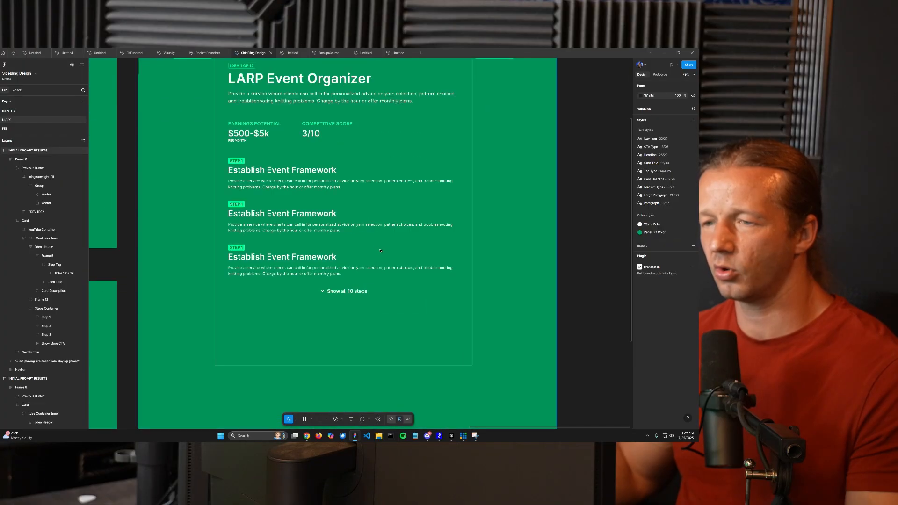
{"action": "left_click", "coordinate": [341, 152]}
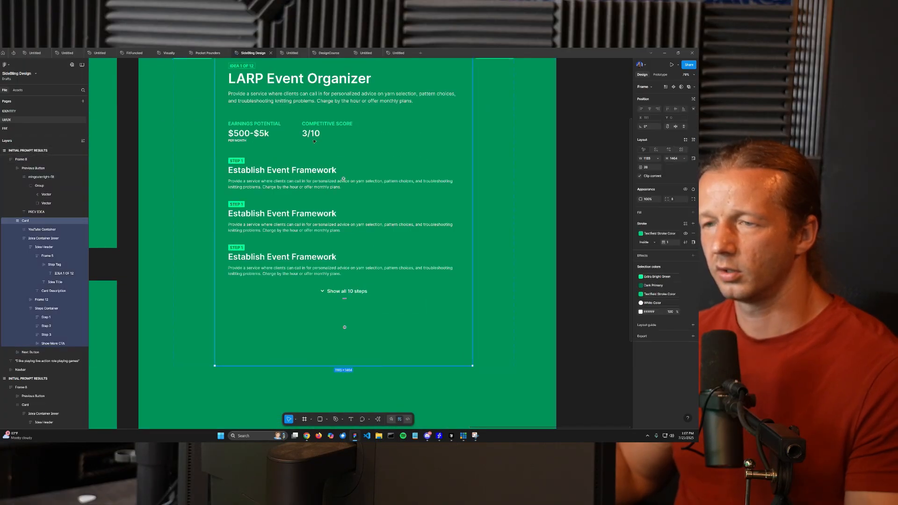
{"action": "left_click", "coordinate": [273, 137]}
{"action": "left_click_drag", "start_coordinate": [343, 152], "coordinate": [348, 156]}
{"action": "left_click", "coordinate": [511, 173]}
{"action": "scroll", "coordinate": [510, 173], "scroll_direction": "down", "scroll_amount": 3}
{"action": "scroll", "coordinate": [522, 200], "scroll_direction": "down", "scroll_amount": 2}
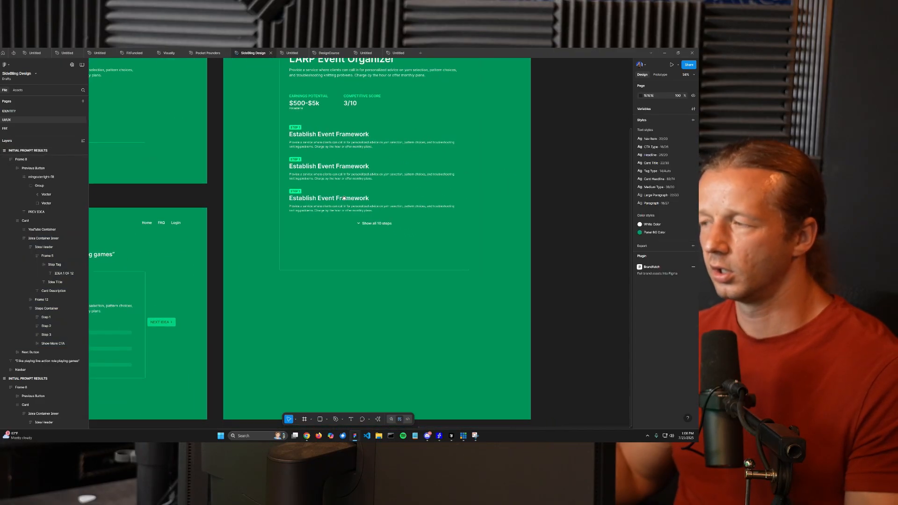
- Nest YouTube Container inside Idea Container Inner as its last item, below Steps Container
{"action": "scroll", "coordinate": [350, 243], "scroll_direction": "up", "scroll_amount": 6}
{"action": "double_click", "coordinate": [356, 234]}
{"action": "double_click", "coordinate": [356, 234]}
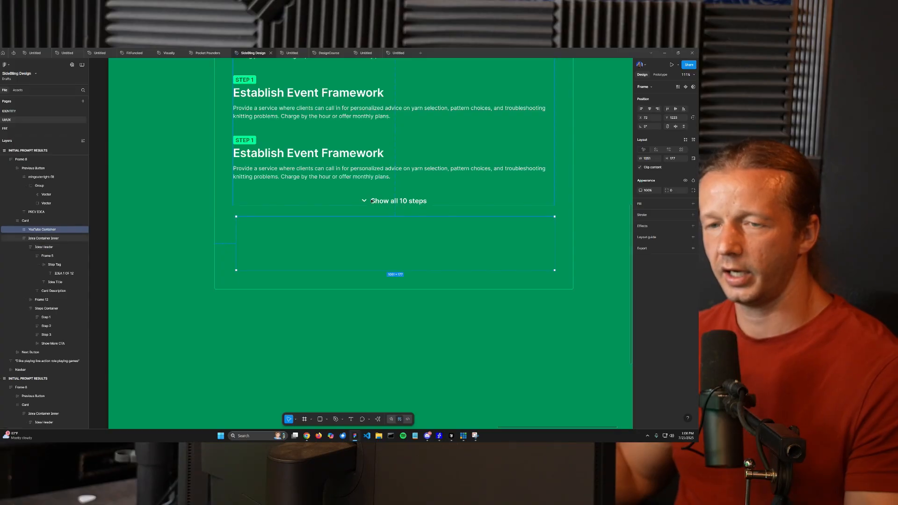
{"action": "left_click_drag", "start_coordinate": [43, 230], "coordinate": [44, 240]}
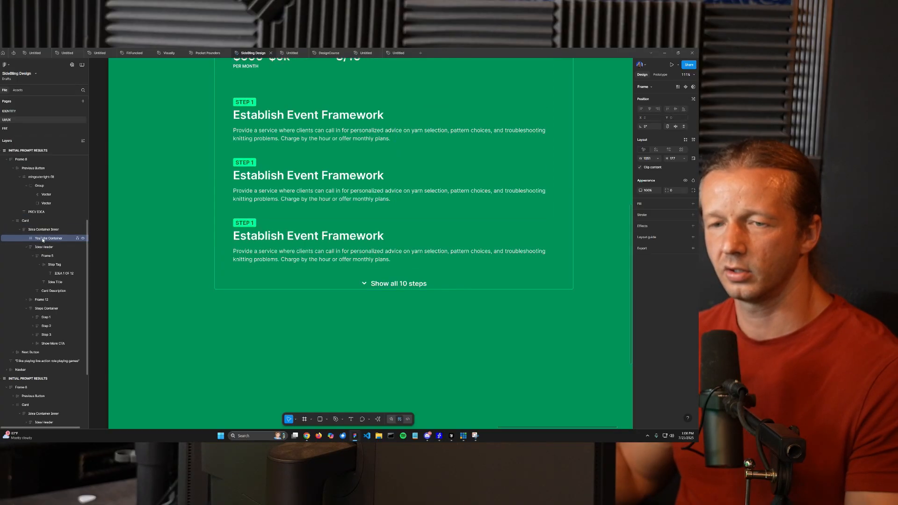
{"action": "left_click_drag", "start_coordinate": [43, 240], "coordinate": [38, 297]}
{"action": "left_click", "coordinate": [27, 308]}
{"action": "left_click", "coordinate": [372, 249]}
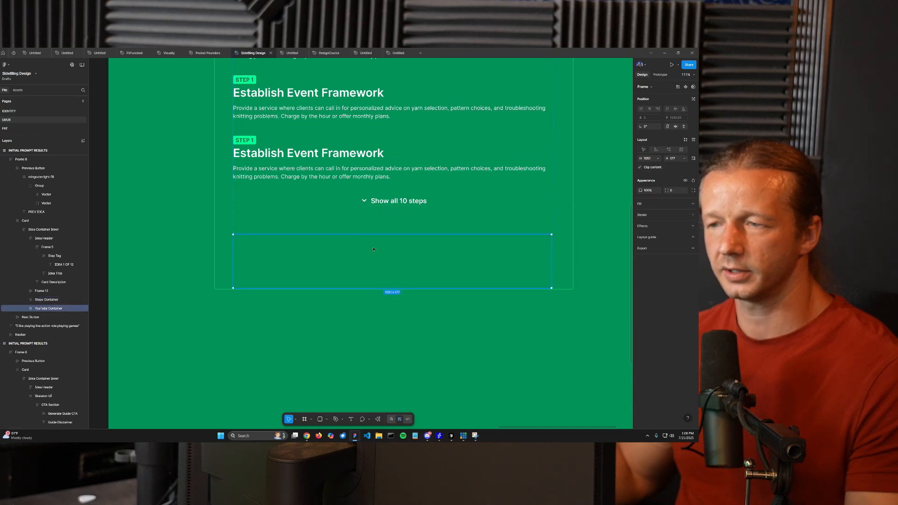
{"action": "left_click", "coordinate": [222, 272]}
{"action": "left_click", "coordinate": [203, 224]}
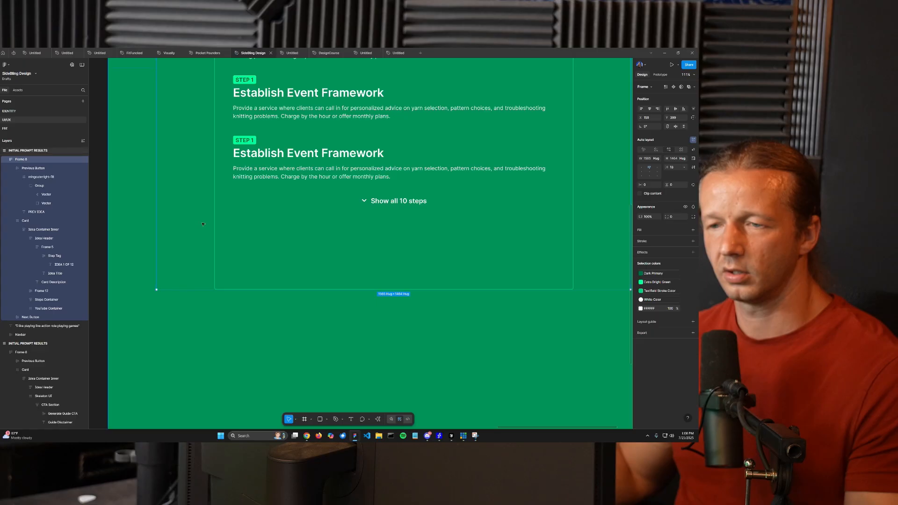
- Extend the Card frame downward to a height of about 1521 px, leaving padding below YouTube Container
{"action": "scroll", "coordinate": [203, 224], "scroll_direction": "down", "scroll_amount": 5}
{"action": "left_click_drag", "start_coordinate": [276, 301], "coordinate": [316, 335]}
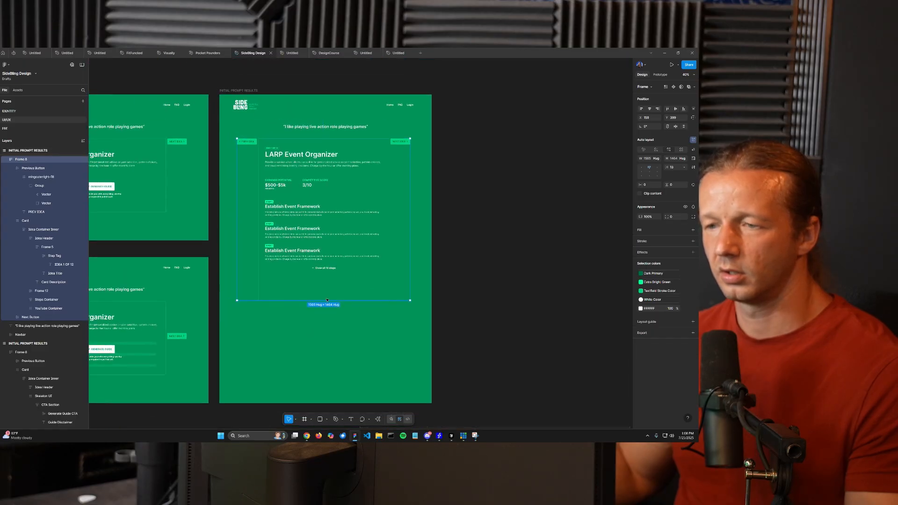
{"action": "scroll", "coordinate": [288, 251], "scroll_direction": "up", "scroll_amount": 3}
{"action": "left_click_drag", "start_coordinate": [318, 236], "coordinate": [333, 254]}
{"action": "left_click", "coordinate": [509, 218]}
{"action": "left_click_drag", "start_coordinate": [497, 226], "coordinate": [527, 227]}
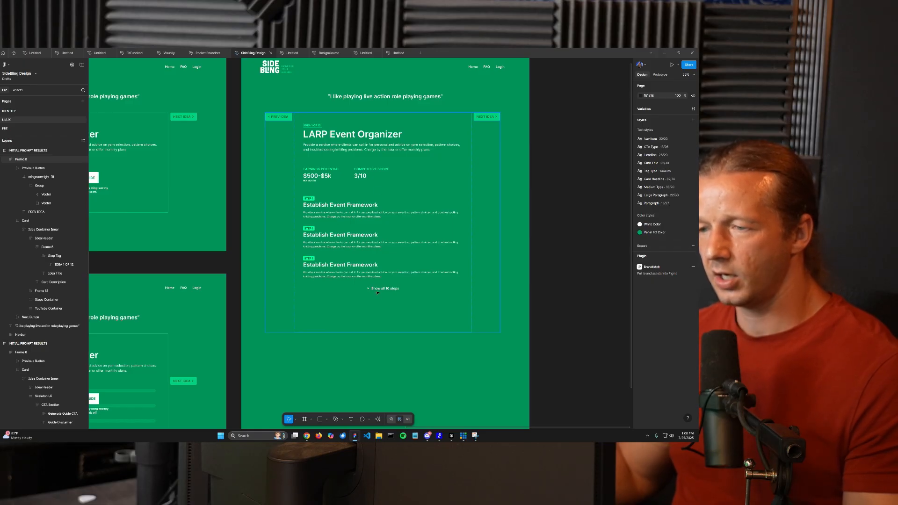
{"action": "left_click", "coordinate": [388, 315]}
{"action": "double_click", "coordinate": [388, 315]}
{"action": "double_click", "coordinate": [389, 316]}
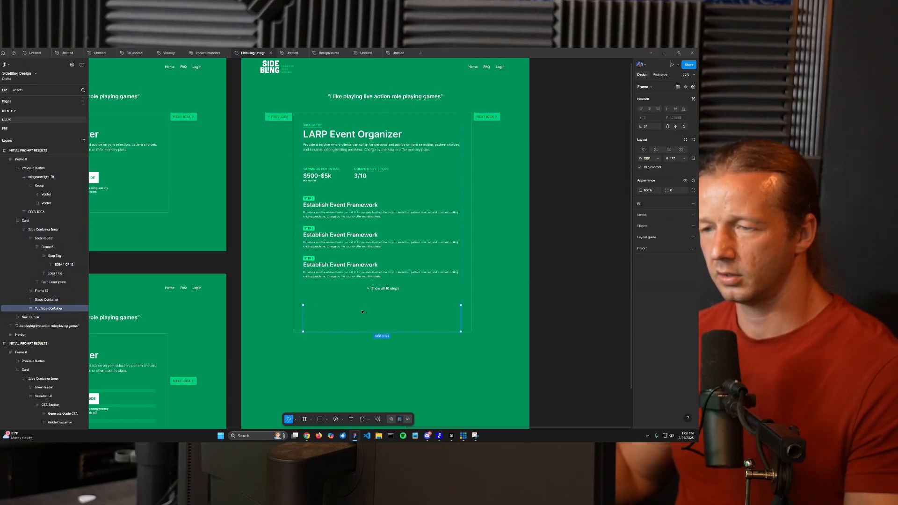
{"action": "left_click", "coordinate": [470, 275]}
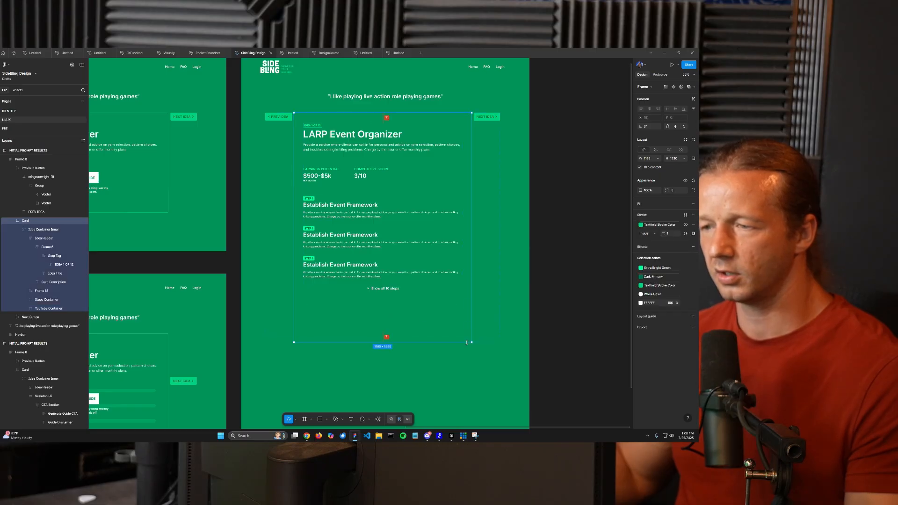
{"action": "double_click", "coordinate": [390, 316]}
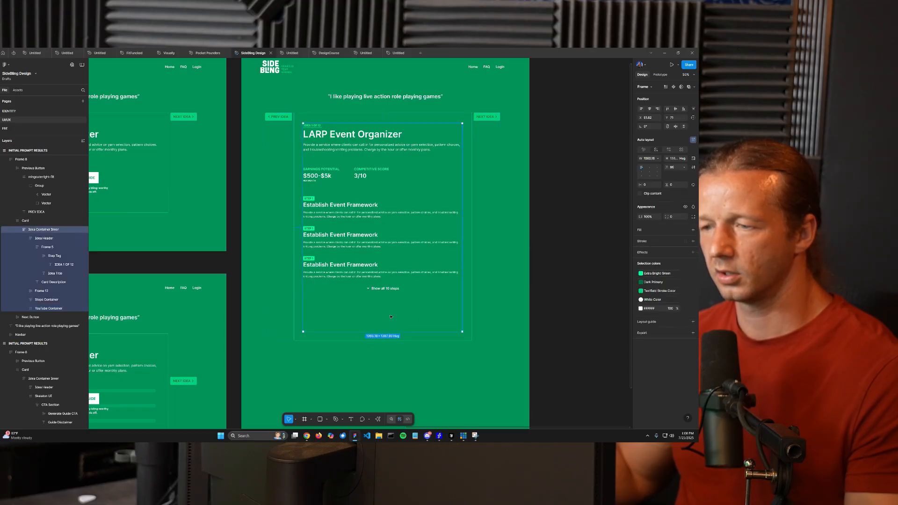
{"action": "left_click", "coordinate": [469, 261]}
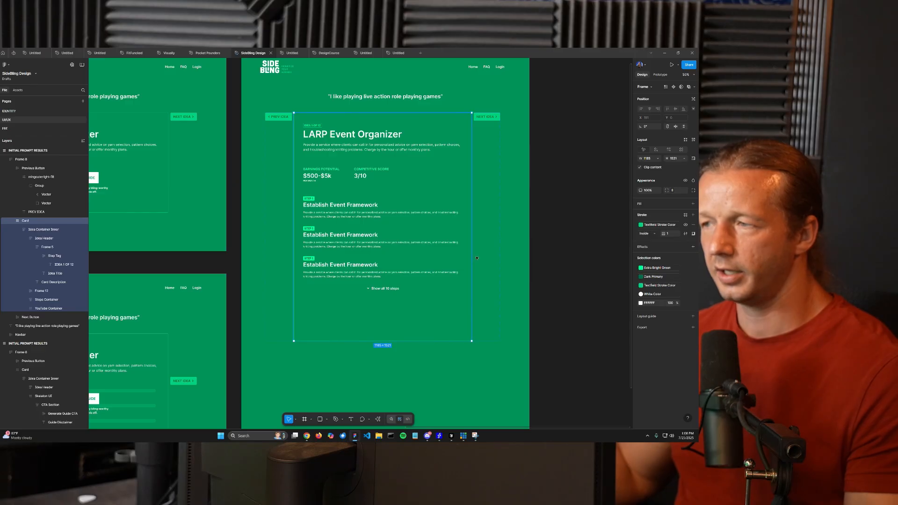
- Apply auto layout to the Card frame so that it hugs Idea Container Inner
{"action": "left_click", "coordinate": [684, 159]}
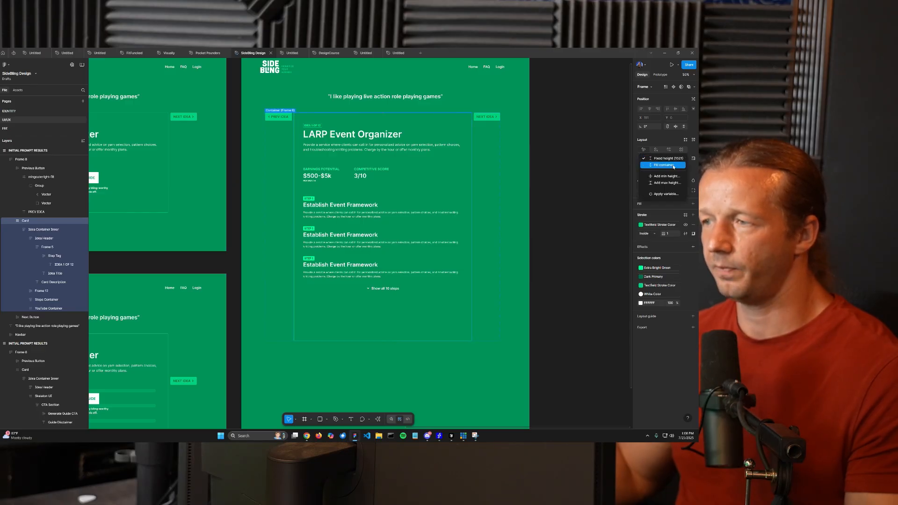
{"action": "left_click", "coordinate": [565, 159]}
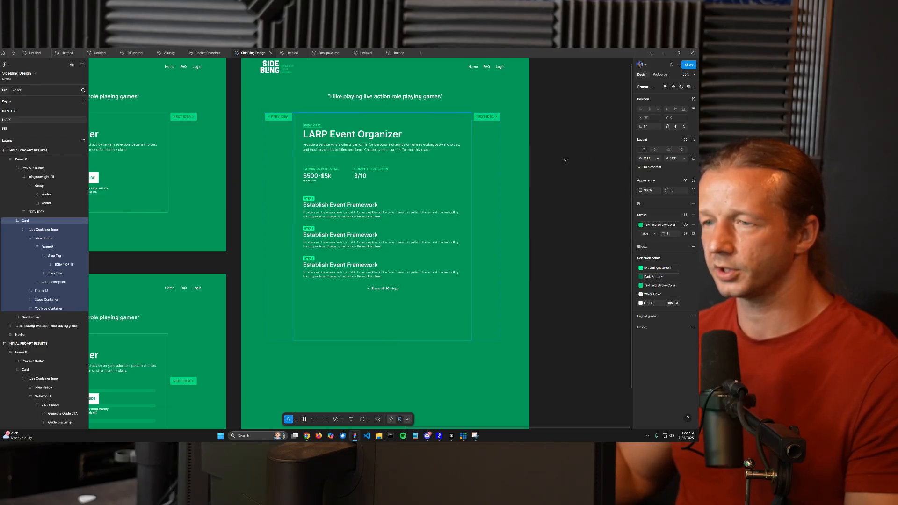
{"action": "double_click", "coordinate": [362, 136]}
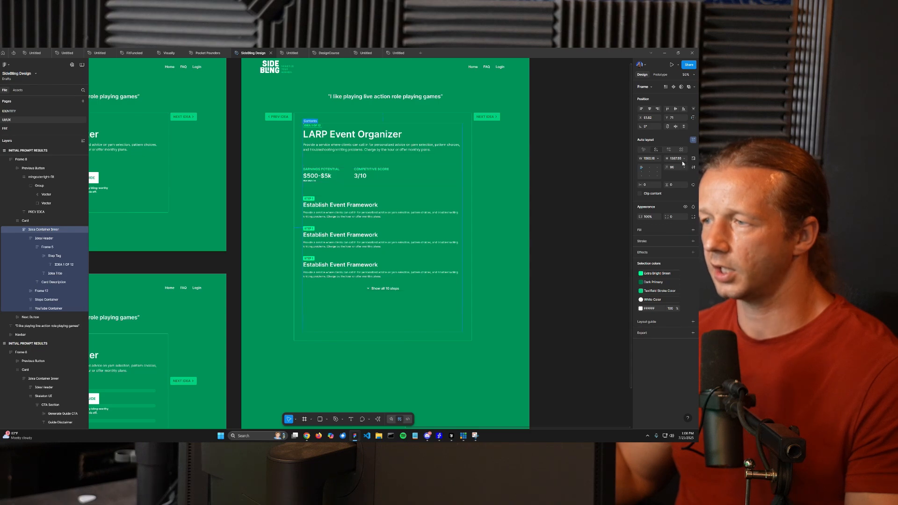
{"action": "left_click", "coordinate": [323, 119]}
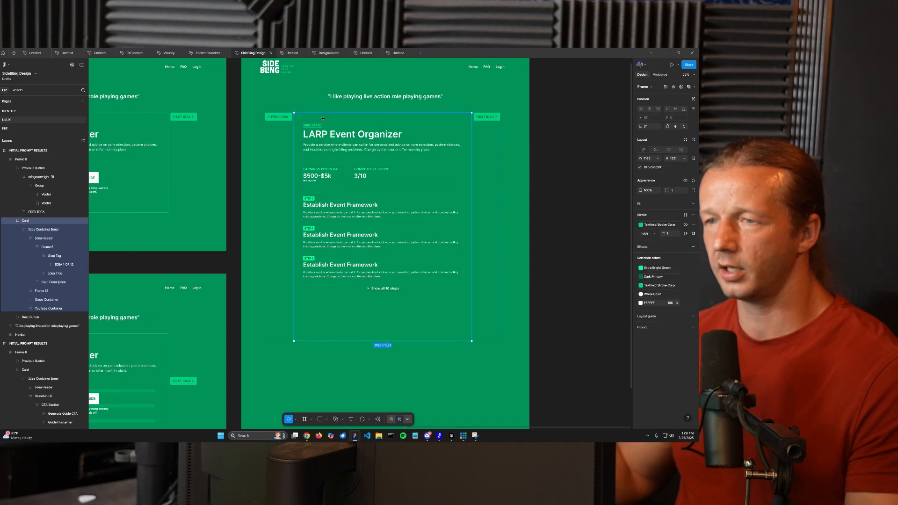
{"action": "left_click", "coordinate": [694, 139]}
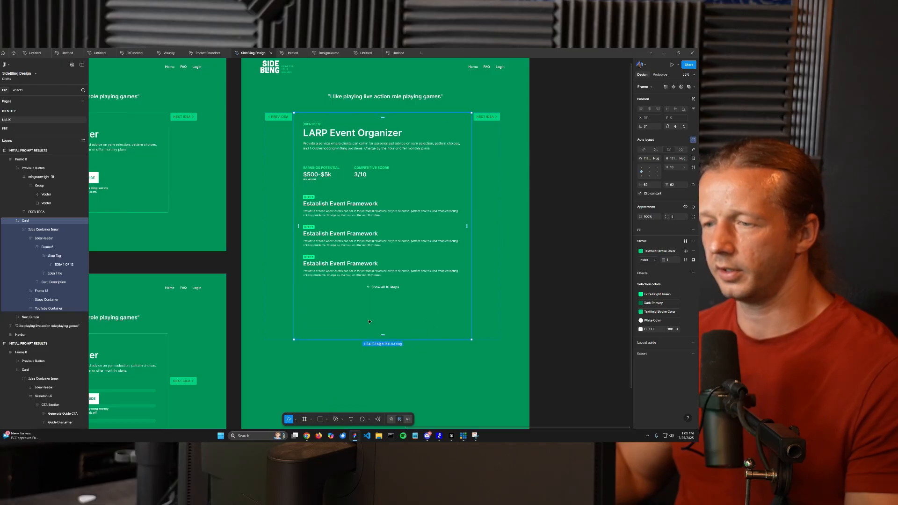
{"action": "left_click", "coordinate": [369, 322]}
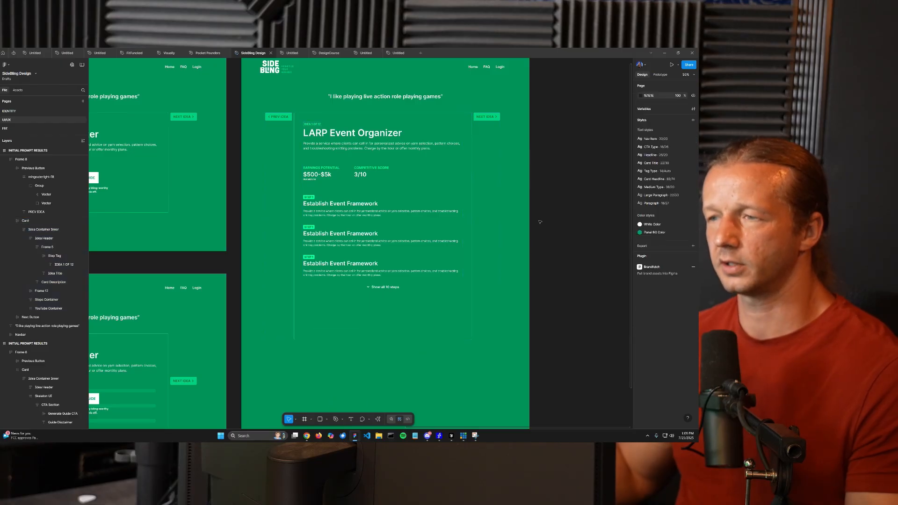
{"action": "left_click", "coordinate": [280, 143]}
{"action": "left_click", "coordinate": [384, 92]}
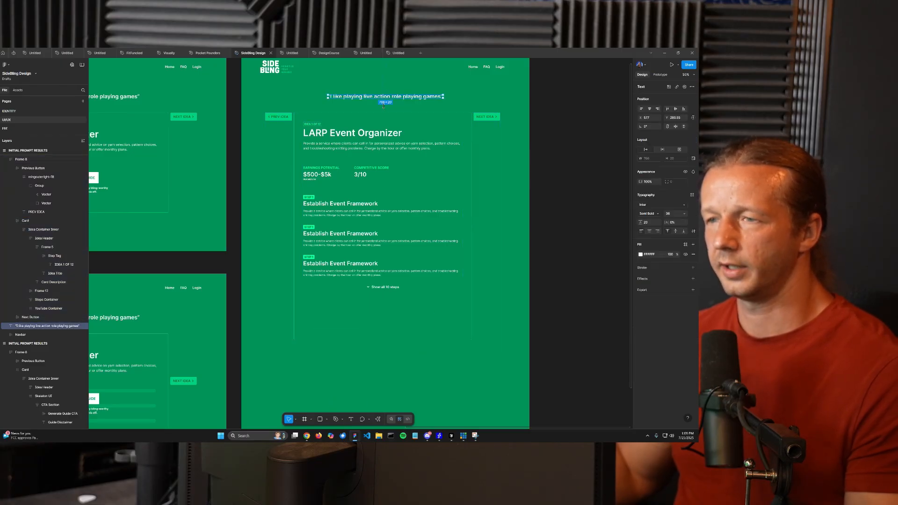
- Review the extended idea card with its stats and steps alongside the initial Generate Guide results screens
{"action": "scroll", "coordinate": [407, 132], "scroll_direction": "down", "scroll_amount": 2}
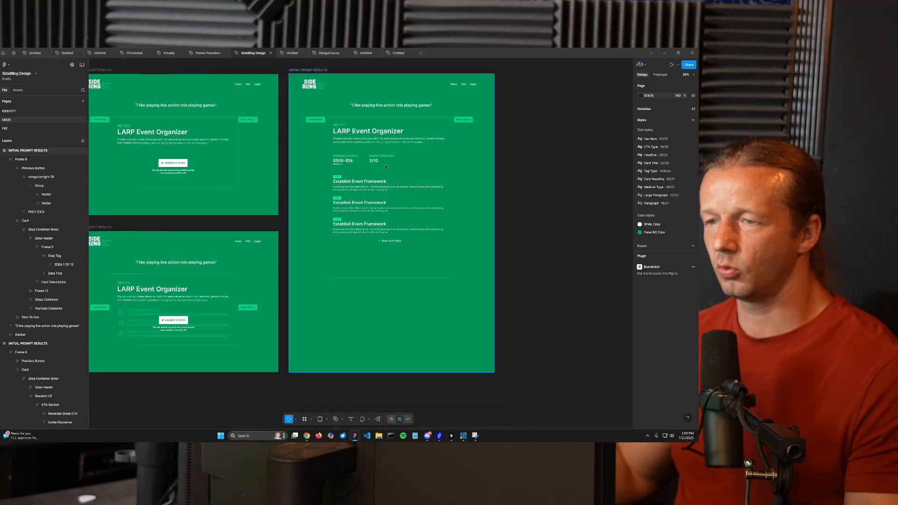
{"action": "scroll", "coordinate": [376, 190], "scroll_direction": "up", "scroll_amount": 5}
{"action": "scroll", "coordinate": [368, 187], "scroll_direction": "up", "scroll_amount": 3}
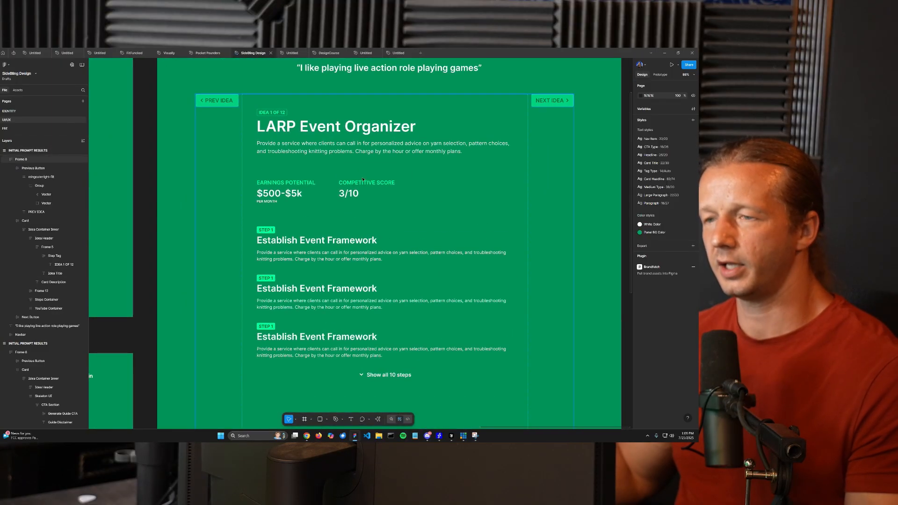
{"action": "left_click", "coordinate": [363, 179]}
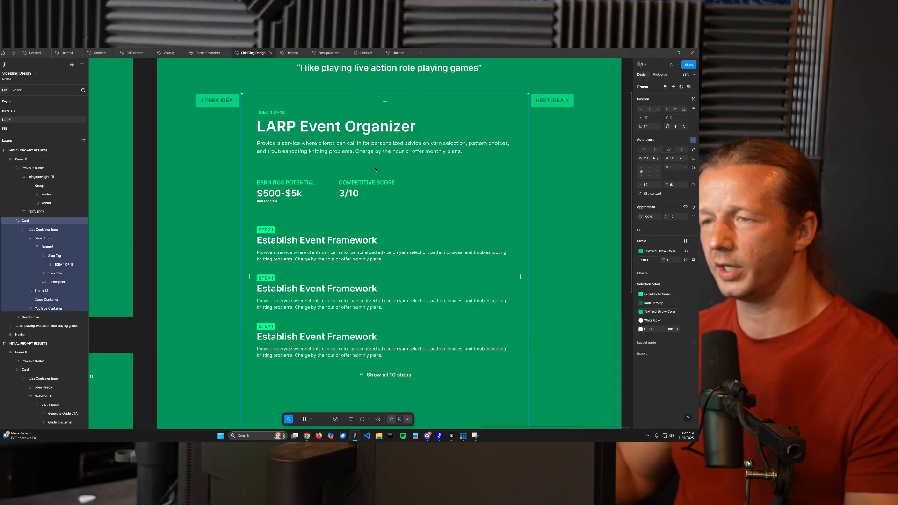
{"action": "left_click", "coordinate": [585, 174]}
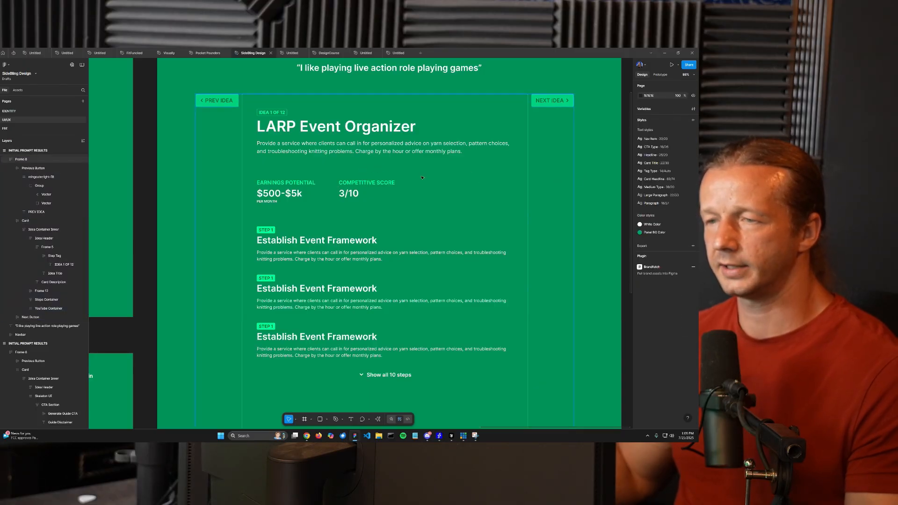
{"action": "scroll", "coordinate": [422, 180], "scroll_direction": "down", "scroll_amount": 3}
{"action": "scroll", "coordinate": [422, 180], "scroll_direction": "up", "scroll_amount": 3}
{"action": "scroll", "coordinate": [328, 187], "scroll_direction": "down", "scroll_amount": 2}
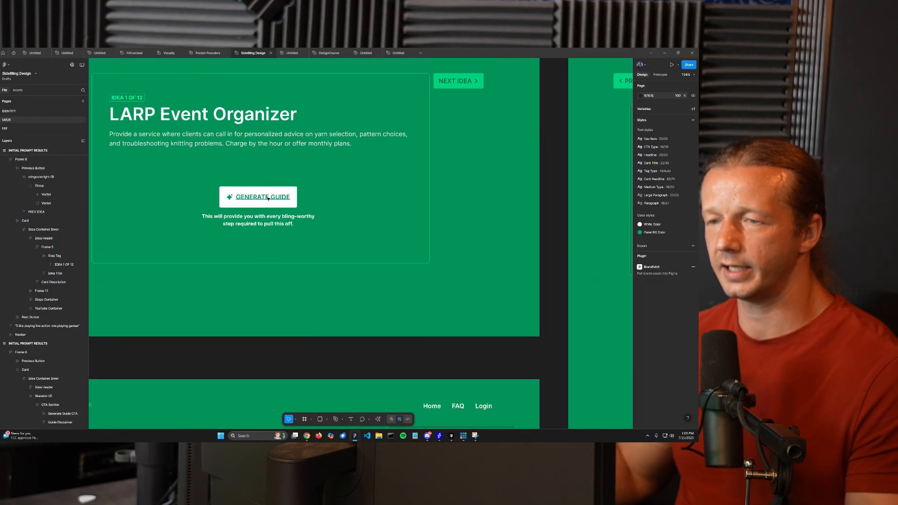
{"action": "scroll", "coordinate": [255, 199], "scroll_direction": "down", "scroll_amount": 5}
{"action": "scroll", "coordinate": [256, 199], "scroll_direction": "up", "scroll_amount": 5}
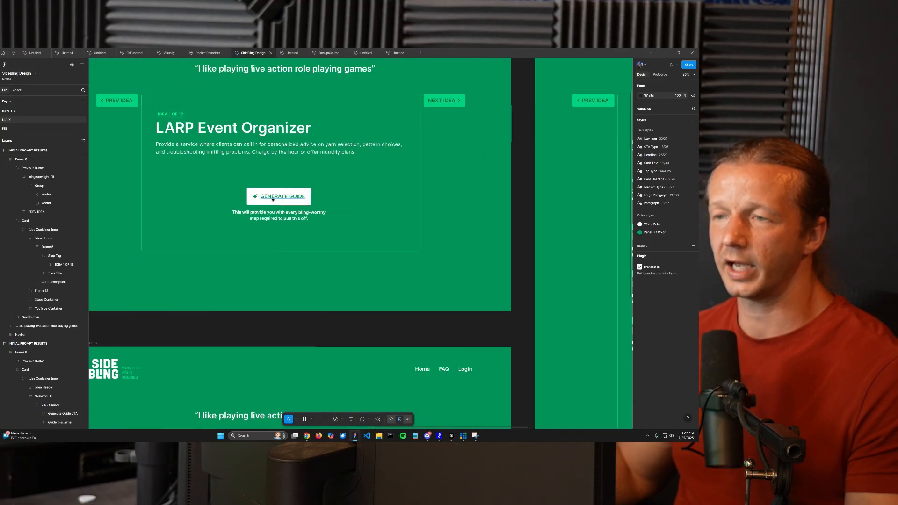
{"action": "scroll", "coordinate": [256, 199], "scroll_direction": "down", "scroll_amount": 5}
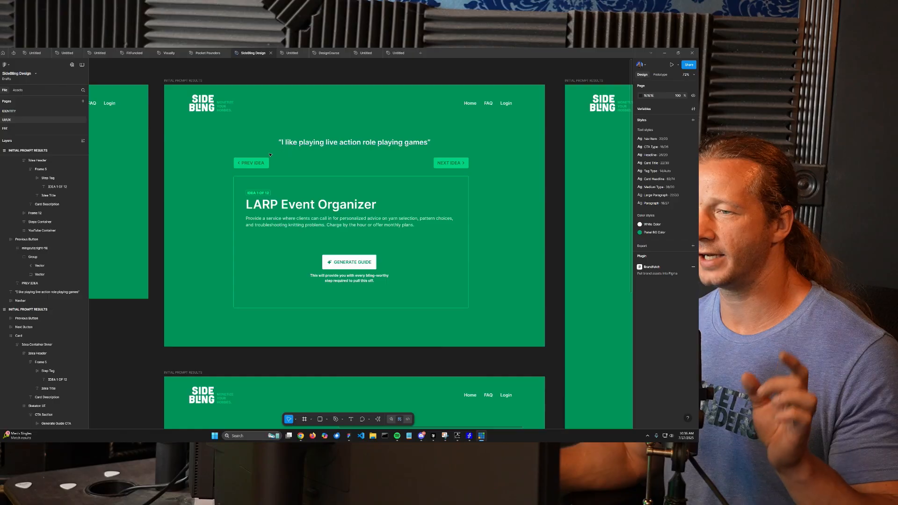
- Try placing the Prev Idea and Next Idea buttons outside the card's two sides, and undo both moves
{"action": "left_click_drag", "start_coordinate": [240, 161], "coordinate": [201, 181]}
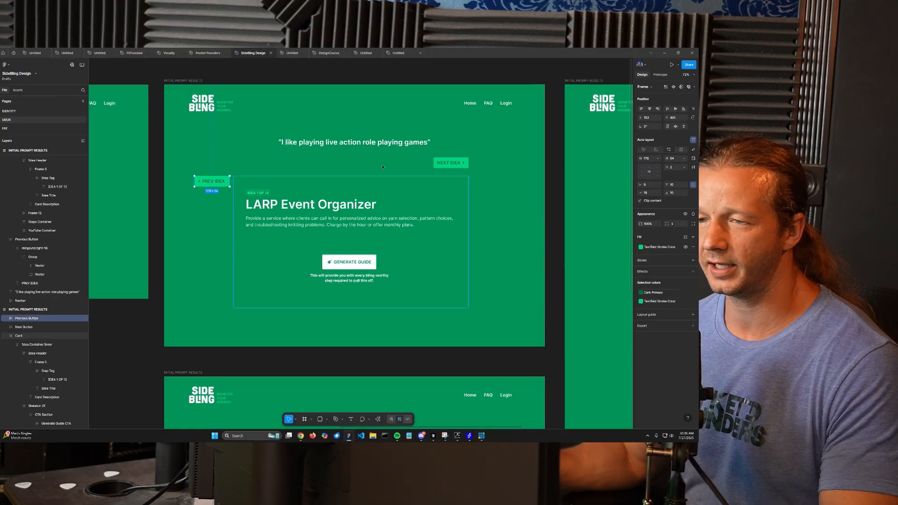
{"action": "left_click_drag", "start_coordinate": [445, 163], "coordinate": [488, 176]}
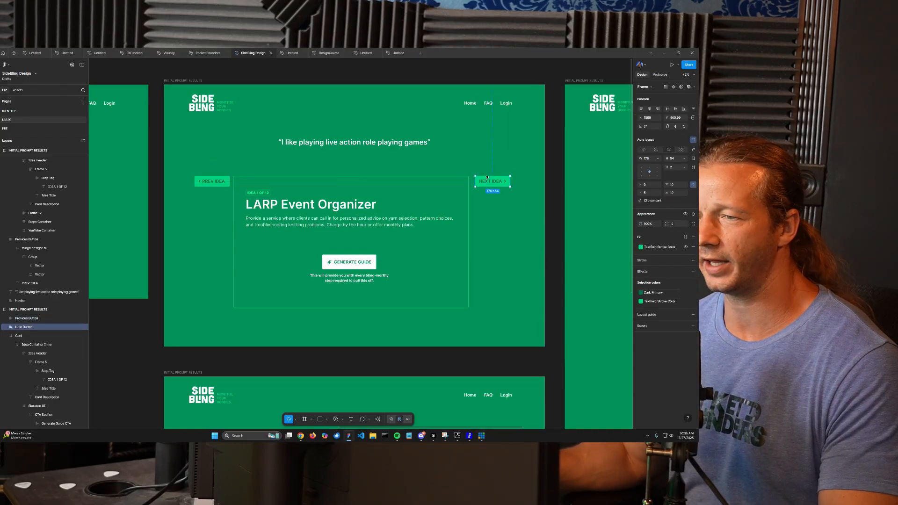
{"action": "key", "text": "ctrl+z"}
{"action": "key", "text": "ctrl+z"}
{"action": "left_click", "coordinate": [251, 162]}
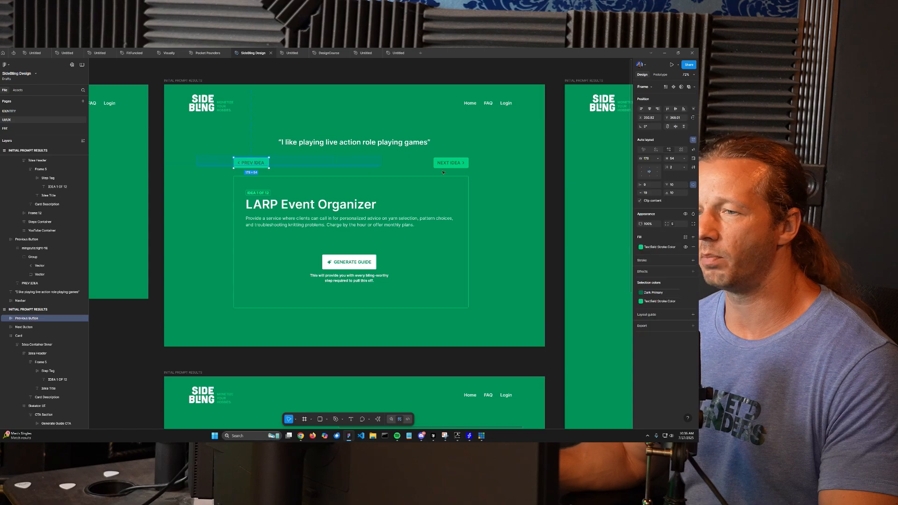
{"action": "key", "text": "Escape"}
{"action": "scroll", "coordinate": [383, 181], "scroll_direction": "up", "scroll_amount": 3}
{"action": "scroll", "coordinate": [384, 181], "scroll_direction": "up", "scroll_amount": 2}
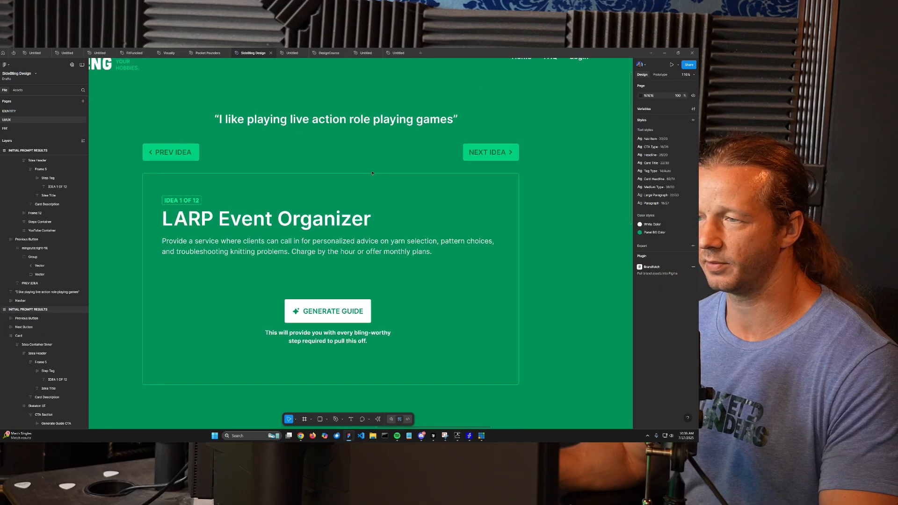
{"action": "scroll", "coordinate": [365, 164], "scroll_direction": "down", "scroll_amount": 1}
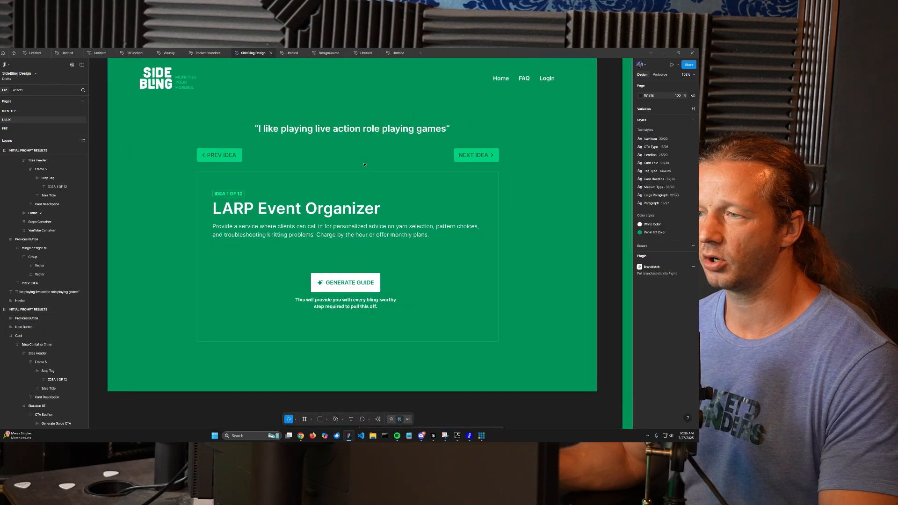
{"action": "left_click", "coordinate": [234, 158]}
{"action": "left_click", "coordinate": [363, 194]}
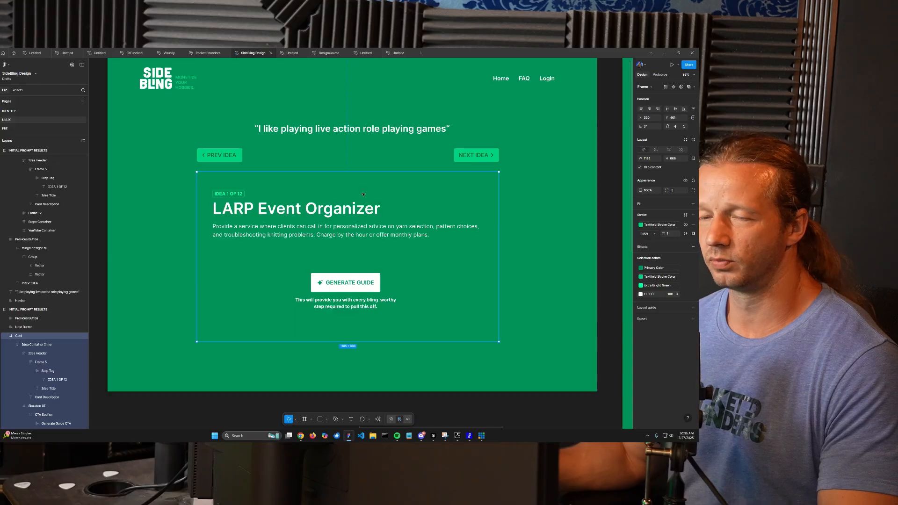
{"action": "right_click", "coordinate": [469, 183]}
{"action": "left_click", "coordinate": [537, 155]}
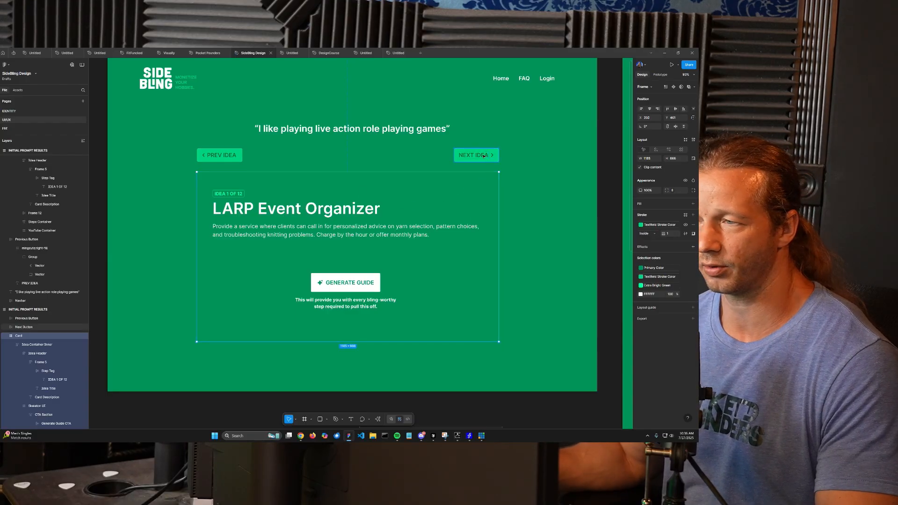
- Wrap the Prev Idea and Next Idea buttons above the Generate Guide card in one horizontal auto-layout frame
{"action": "left_click", "coordinate": [483, 156]}
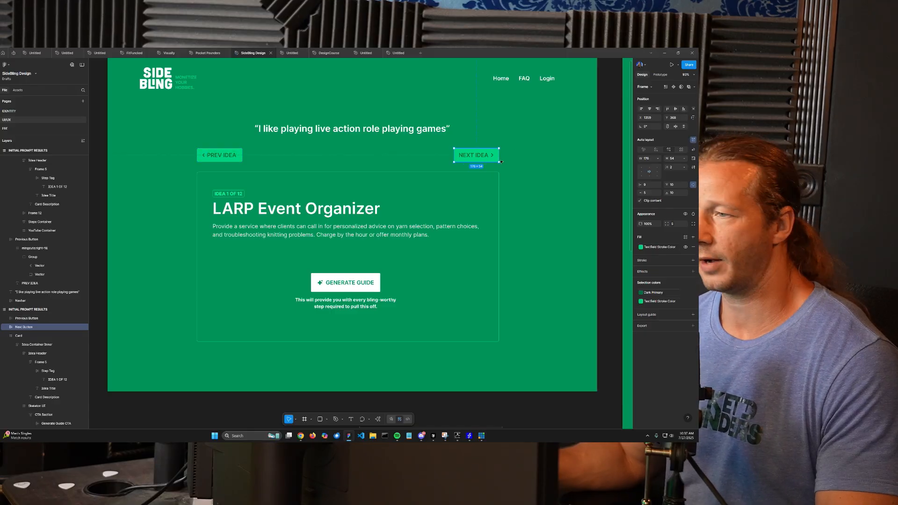
{"action": "left_click", "coordinate": [218, 154], "text": "shift"}
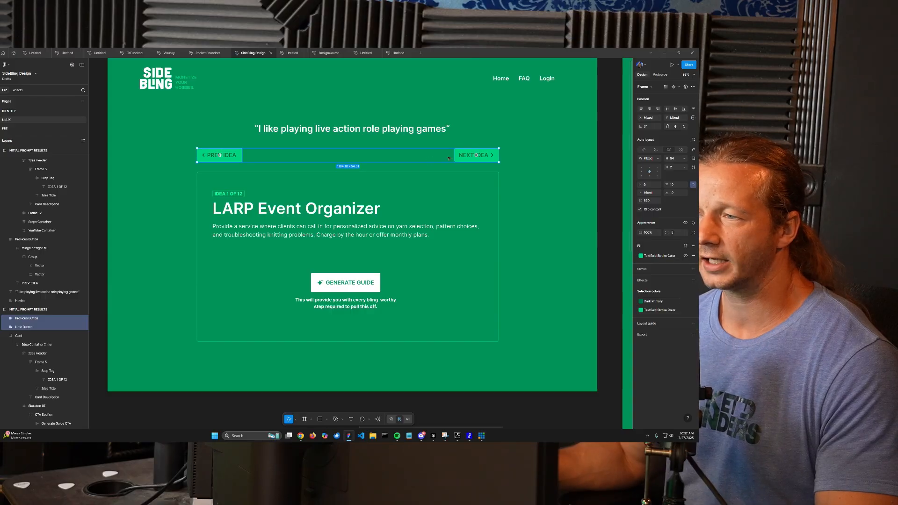
{"action": "right_click", "coordinate": [464, 157]}
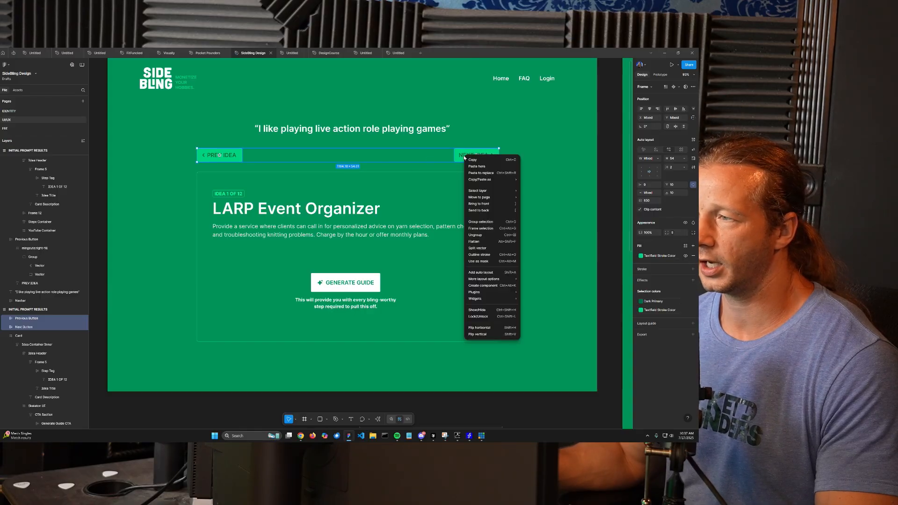
{"action": "left_click", "coordinate": [693, 139]}
{"action": "left_click", "coordinate": [694, 140]}
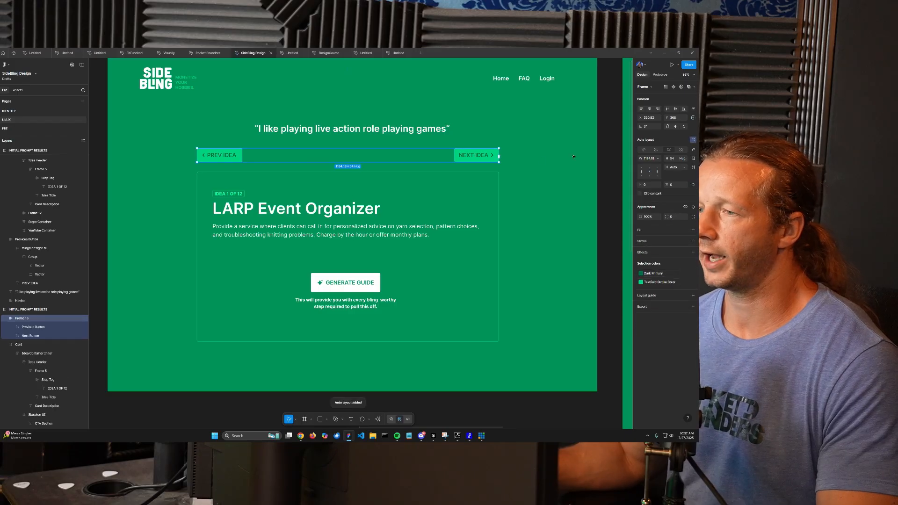
- Combine the Prev/Next button row and the Card below it into one vertical auto-layout frame
{"action": "left_click", "coordinate": [282, 183], "text": "shift"}
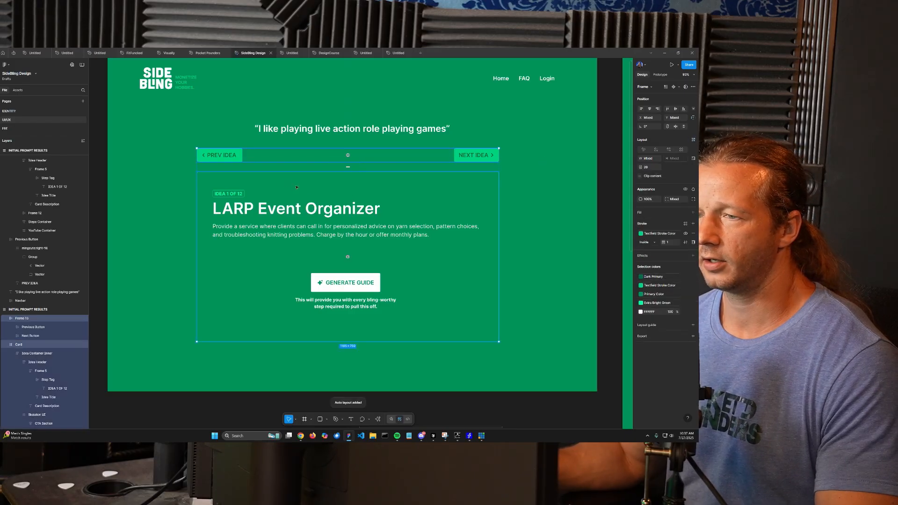
{"action": "left_click", "coordinate": [693, 141]}
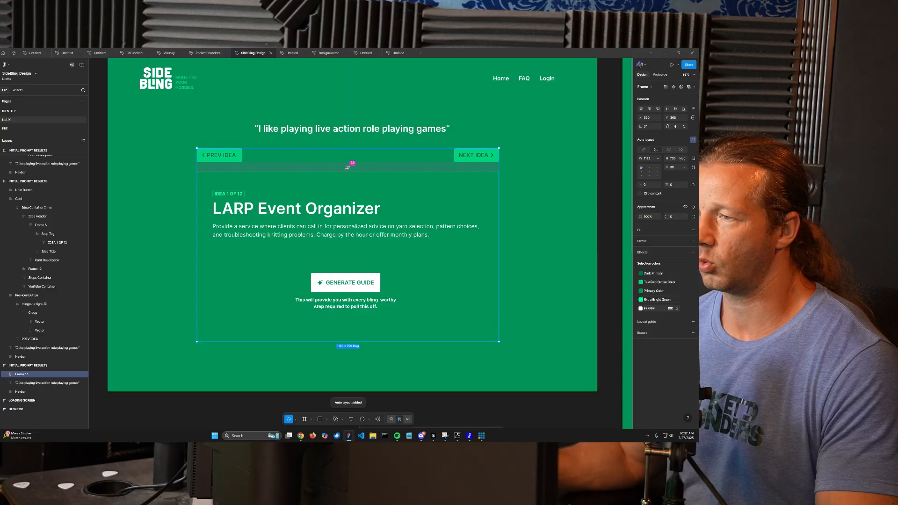
{"action": "left_click", "coordinate": [521, 185]}
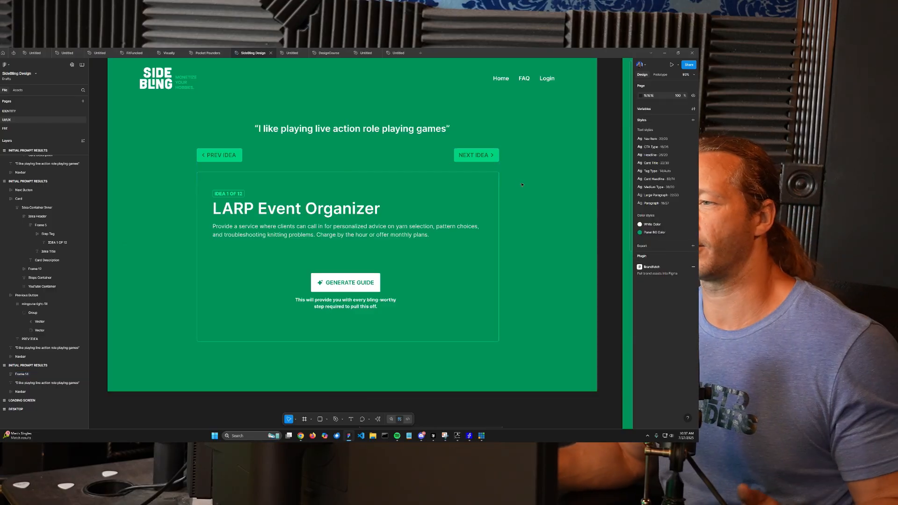
- Compare the plain Generate Guide card with the variant below it that has skeleton placeholders behind the button
{"action": "left_click", "coordinate": [456, 211]}
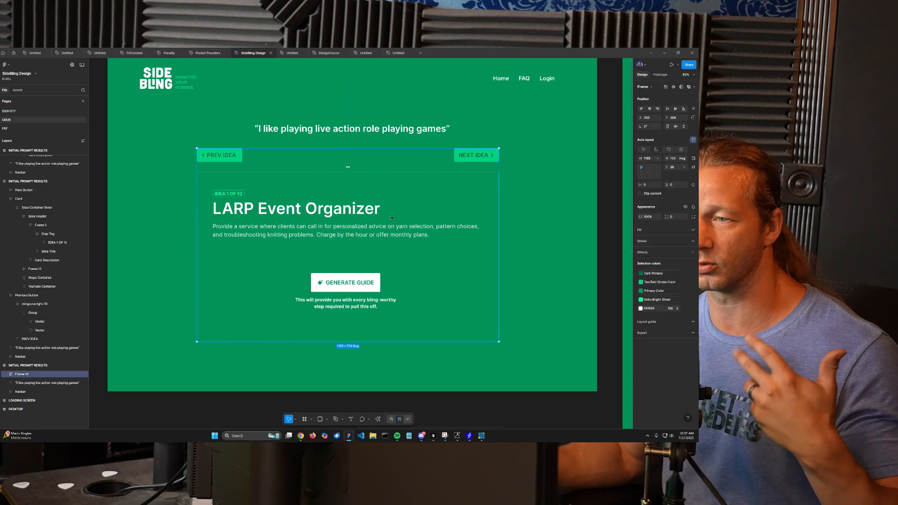
{"action": "scroll", "coordinate": [512, 264], "scroll_direction": "down", "scroll_amount": 4}
{"action": "scroll", "coordinate": [512, 264], "scroll_direction": "down", "scroll_amount": 6}
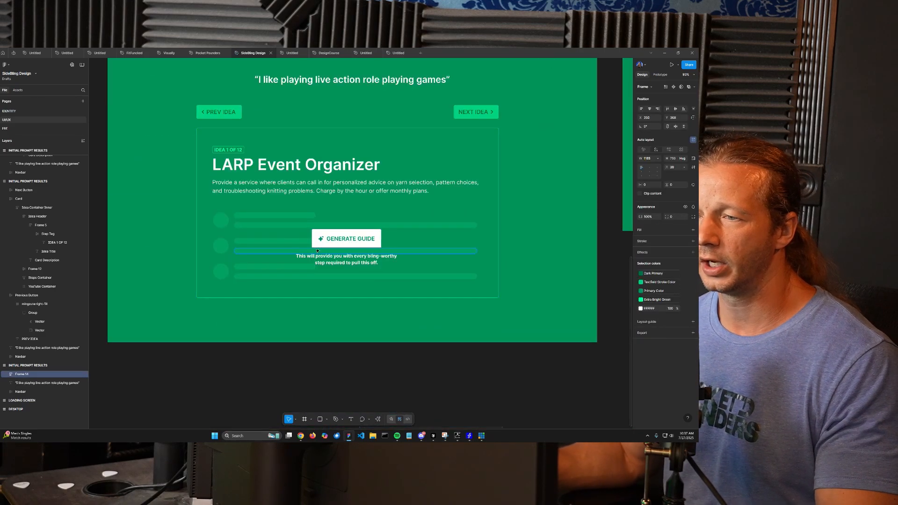
{"action": "scroll", "coordinate": [299, 247], "scroll_direction": "up", "scroll_amount": 5}
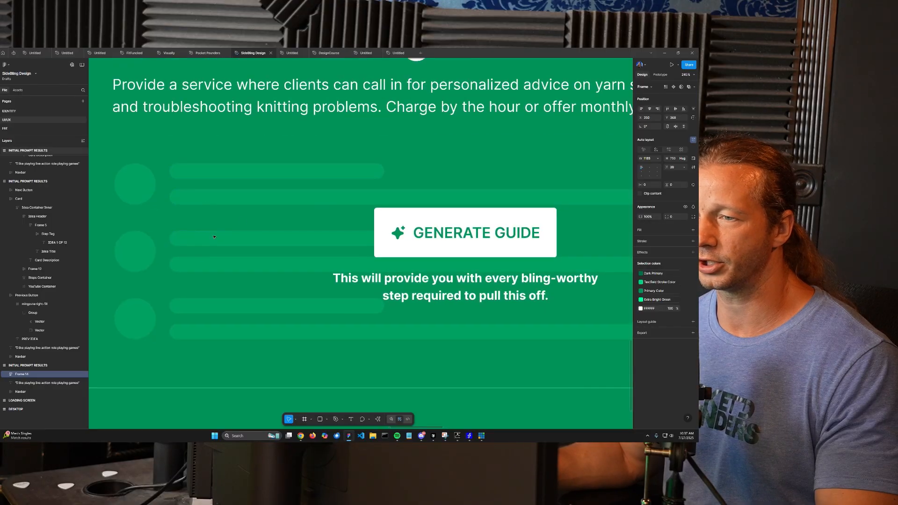
{"action": "scroll", "coordinate": [207, 230], "scroll_direction": "down", "scroll_amount": 5}
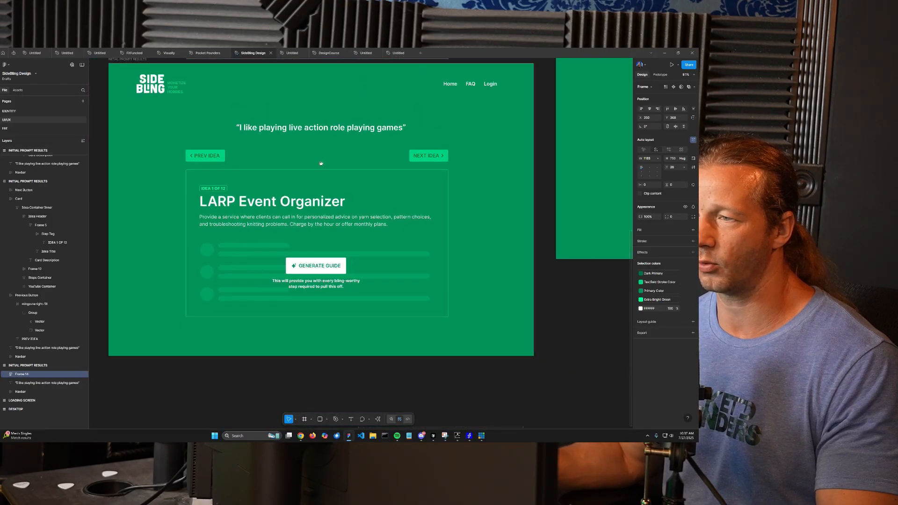
{"action": "scroll", "coordinate": [320, 164], "scroll_direction": "up", "scroll_amount": 3}
{"action": "scroll", "coordinate": [487, 127], "scroll_direction": "down", "scroll_amount": 2}
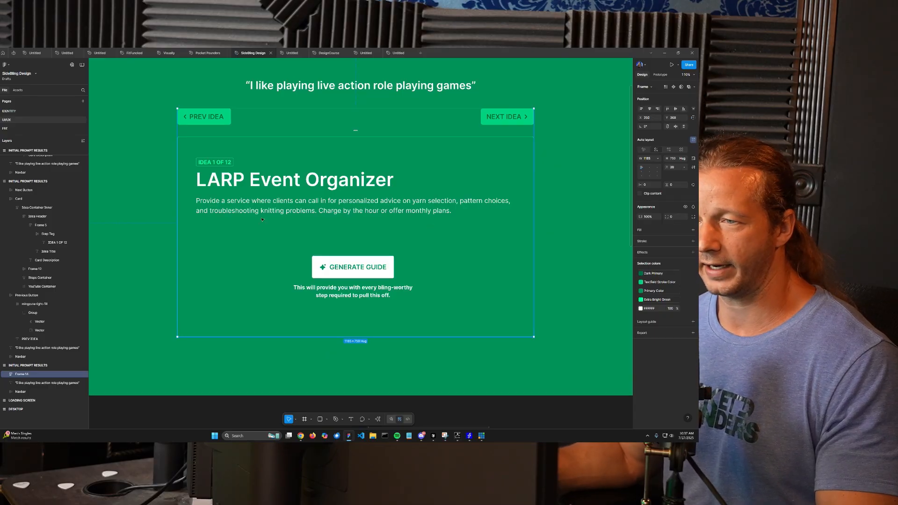
{"action": "left_click", "coordinate": [150, 180]}
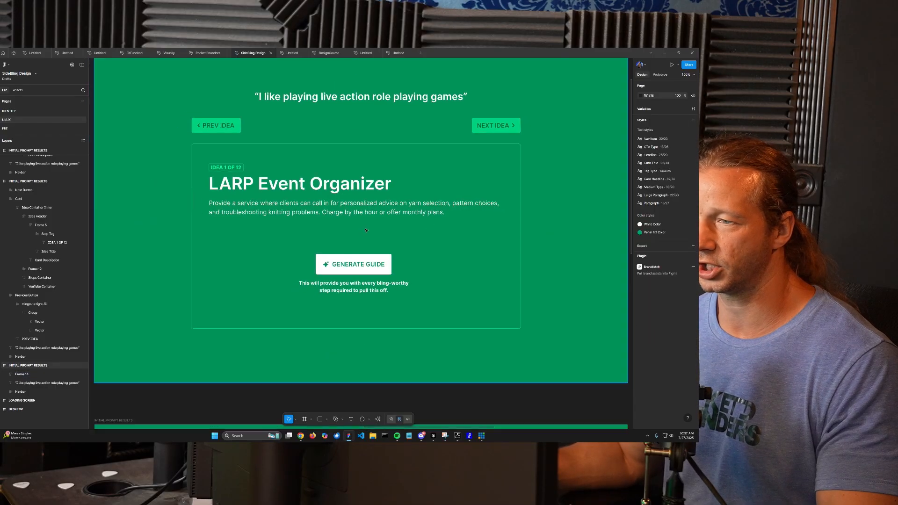